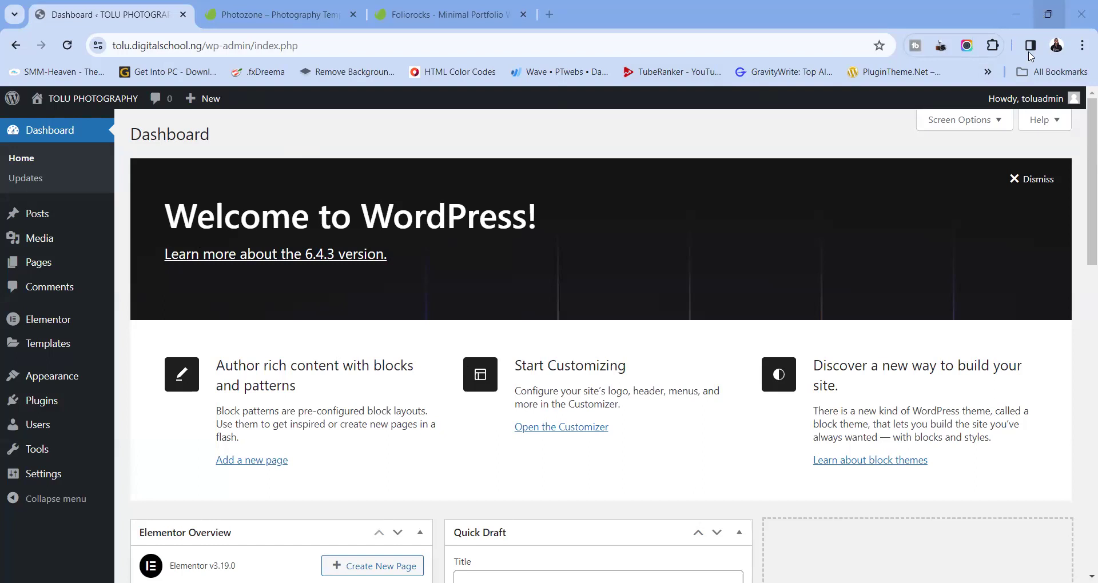
# Look over the Foliorocks theme and Photozone template kit pages, then return to the WordPress dashboard
pyautogui.click(1048, 14)
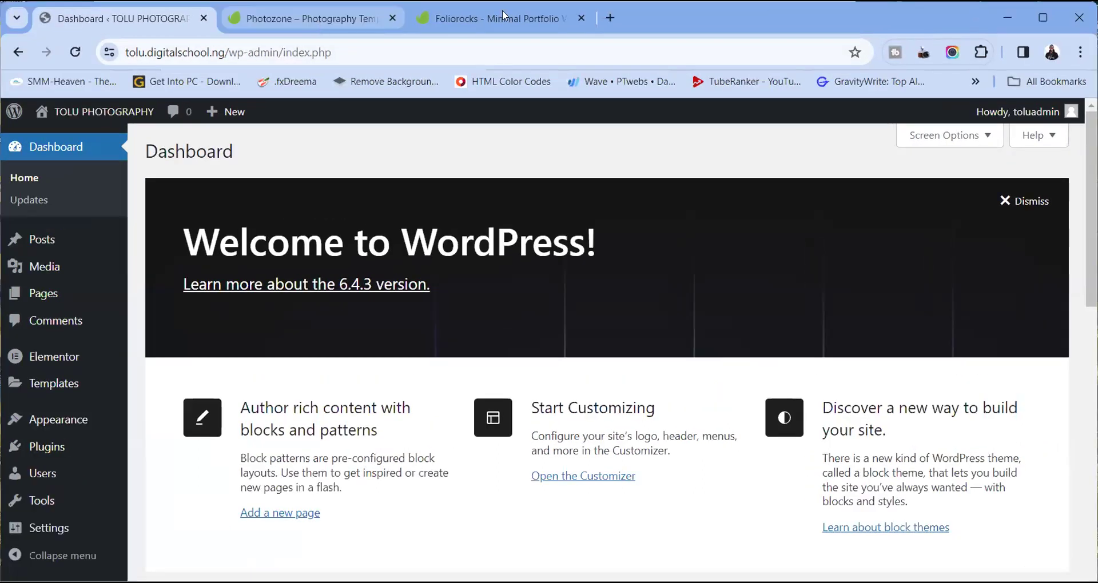
pyautogui.click(497, 16)
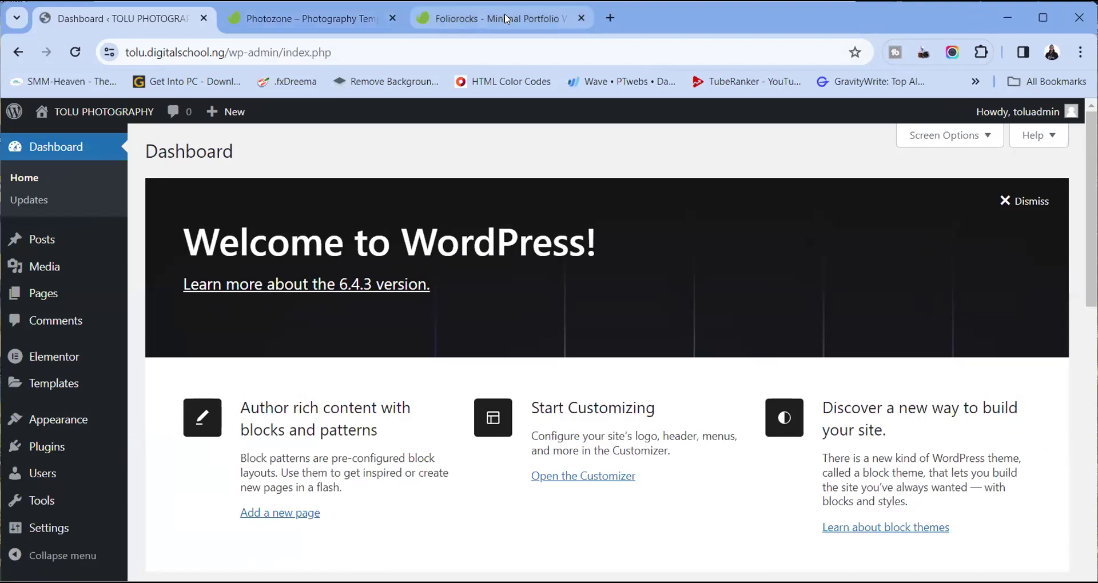
pyautogui.scroll(-10, 588, 250)
pyautogui.scroll(10, 588, 250)
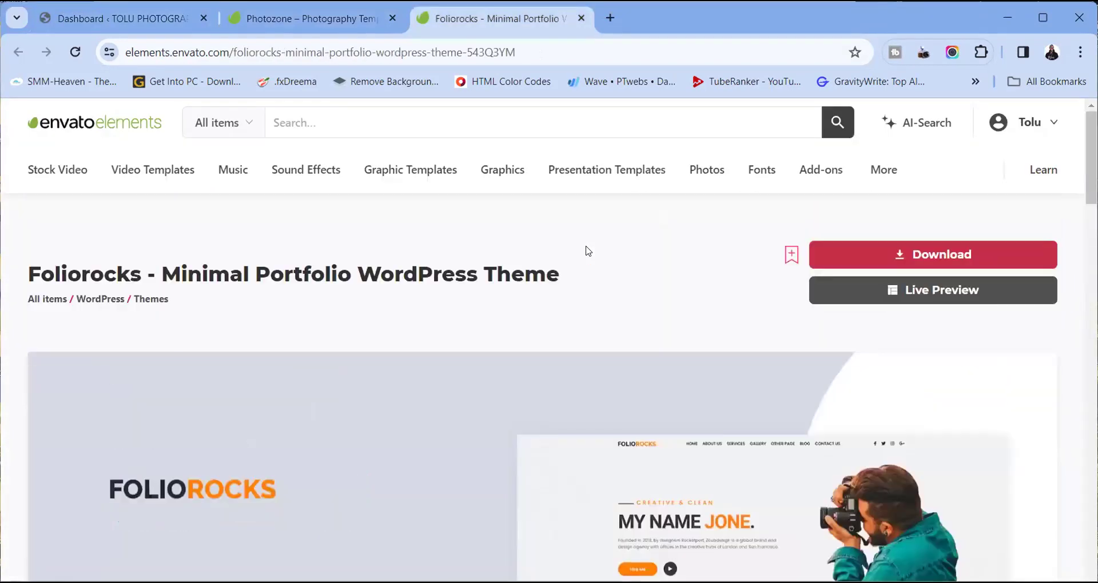
pyautogui.scroll(-10, 589, 288)
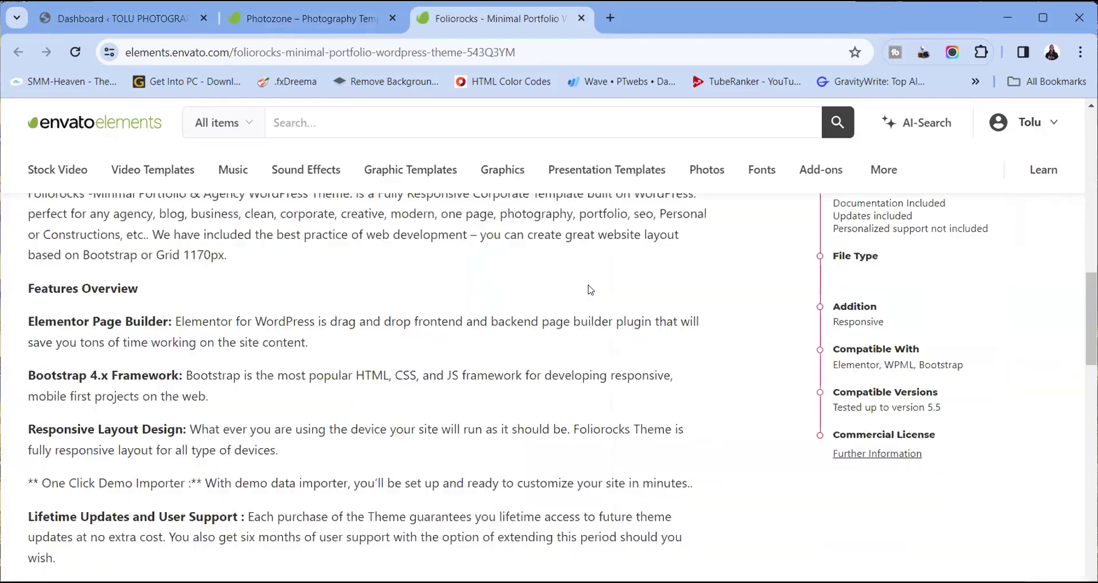
pyautogui.scroll(6, 590, 289)
pyautogui.scroll(4, 589, 288)
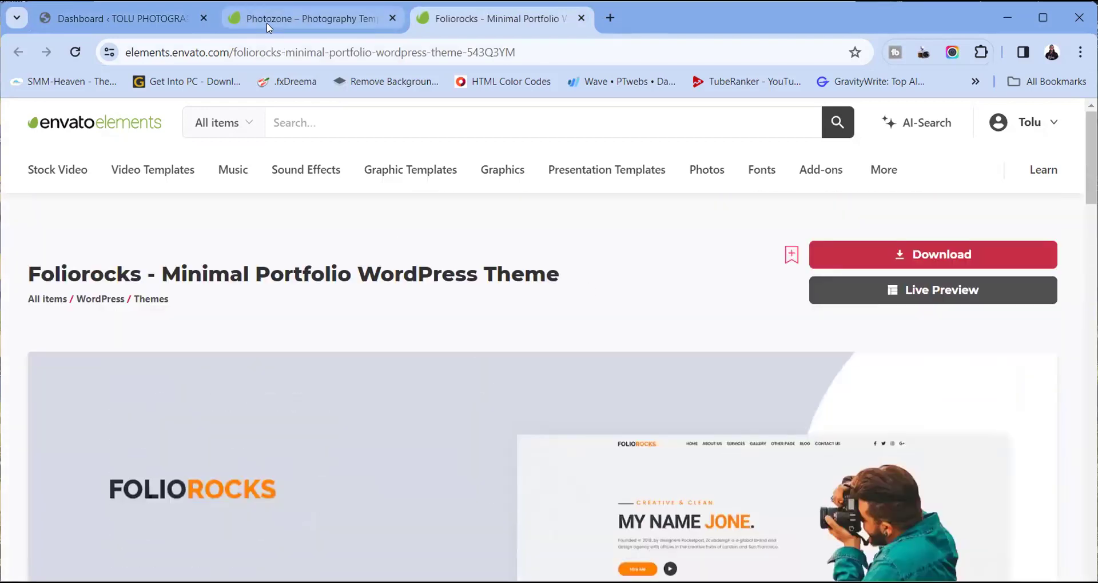
pyautogui.click(309, 18)
pyautogui.scroll(-5, 433, 231)
pyautogui.scroll(5, 433, 231)
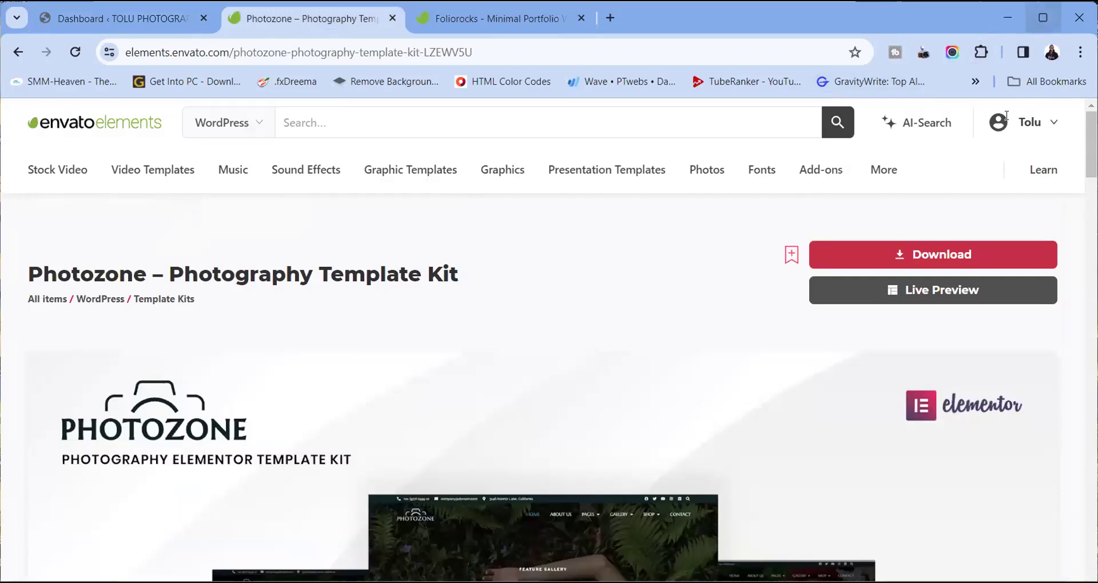
pyautogui.press('super+Up')
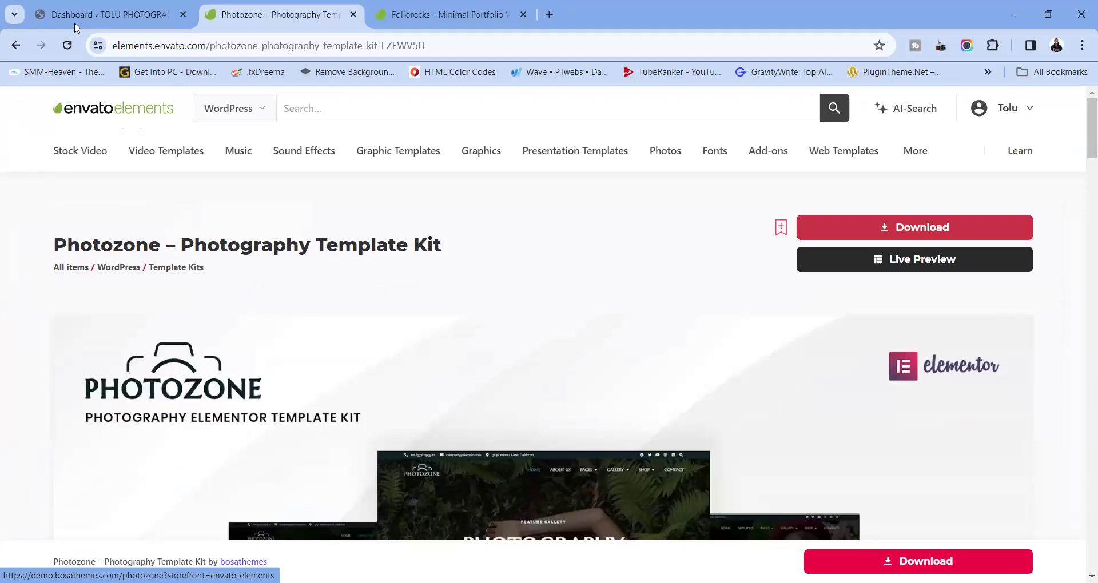
pyautogui.hotkey('ctrl', 'pageup')
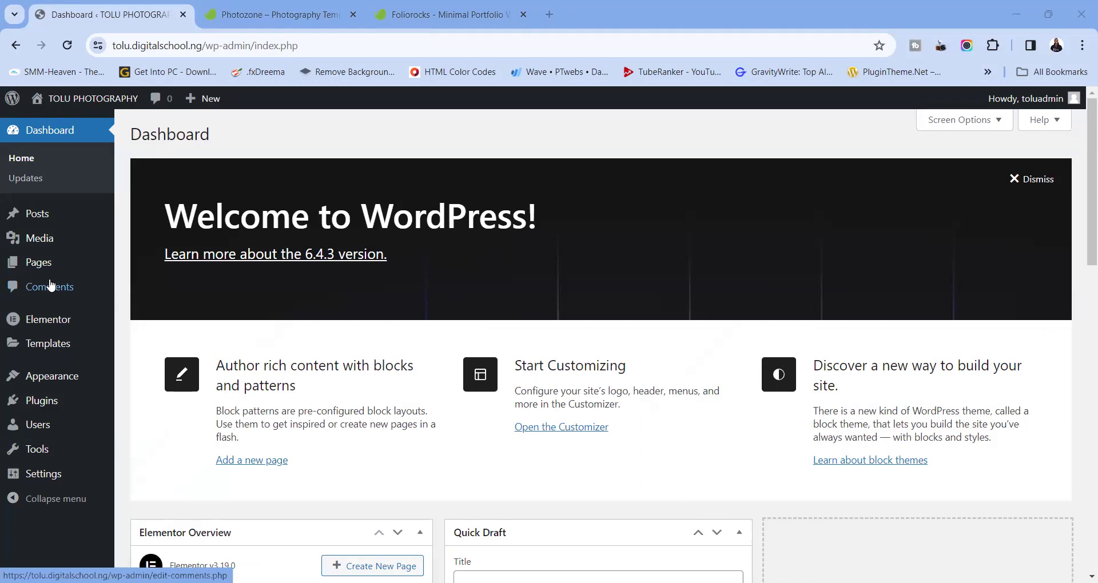
# Search the plugin directory for 'envato', then install and activate Envato Elements
pyautogui.moveTo(36, 381)
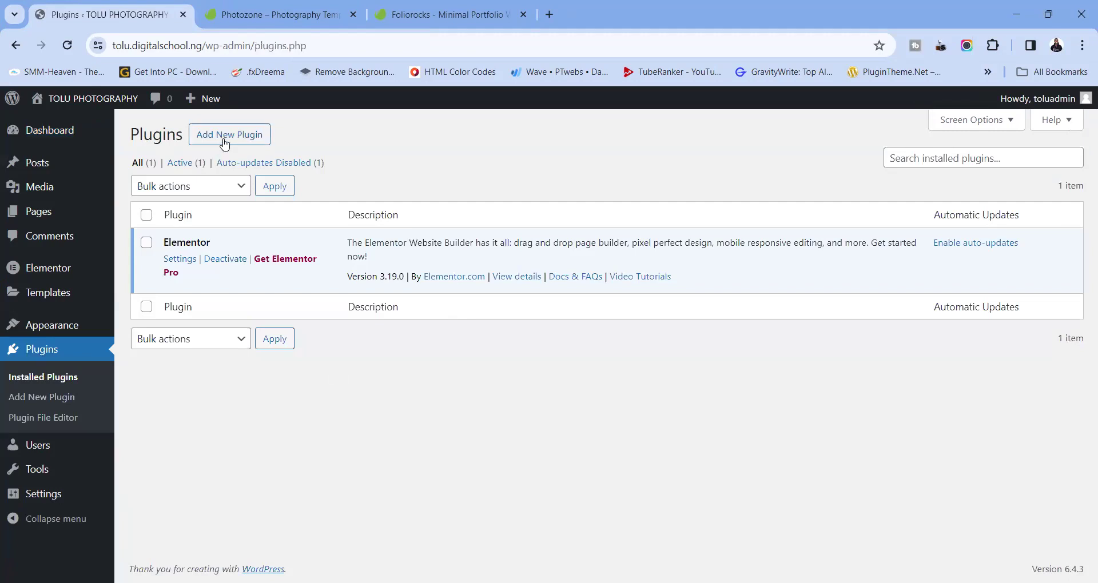
pyautogui.click(225, 141)
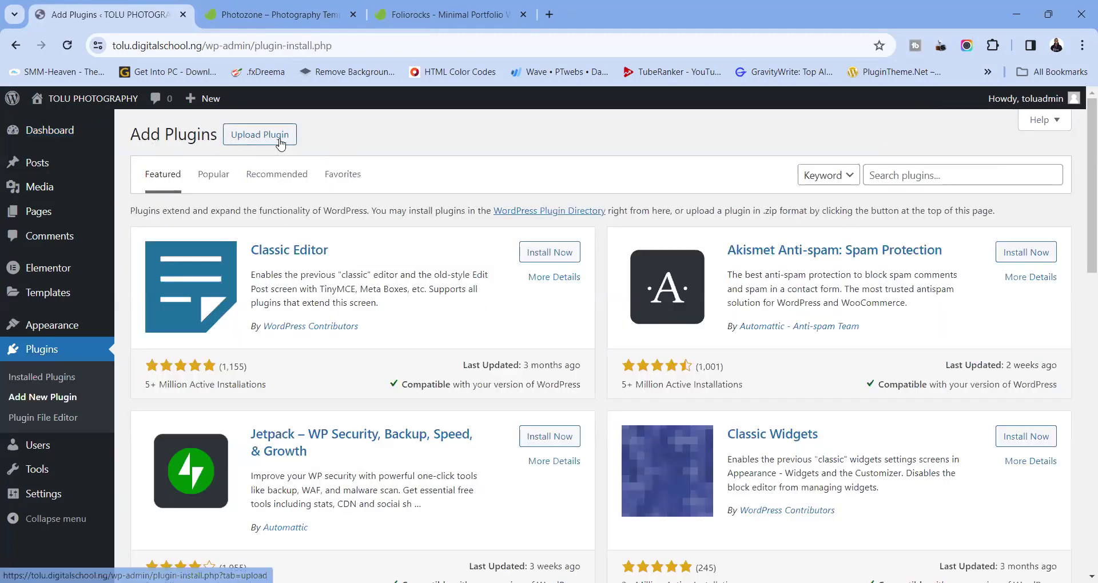
pyautogui.click(280, 141)
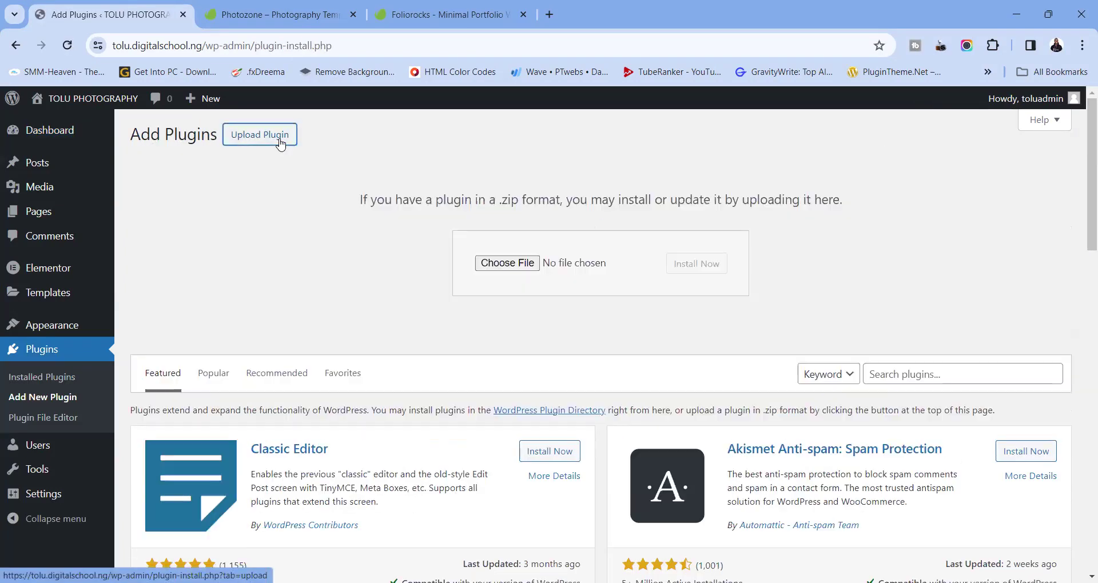
pyautogui.click(938, 376)
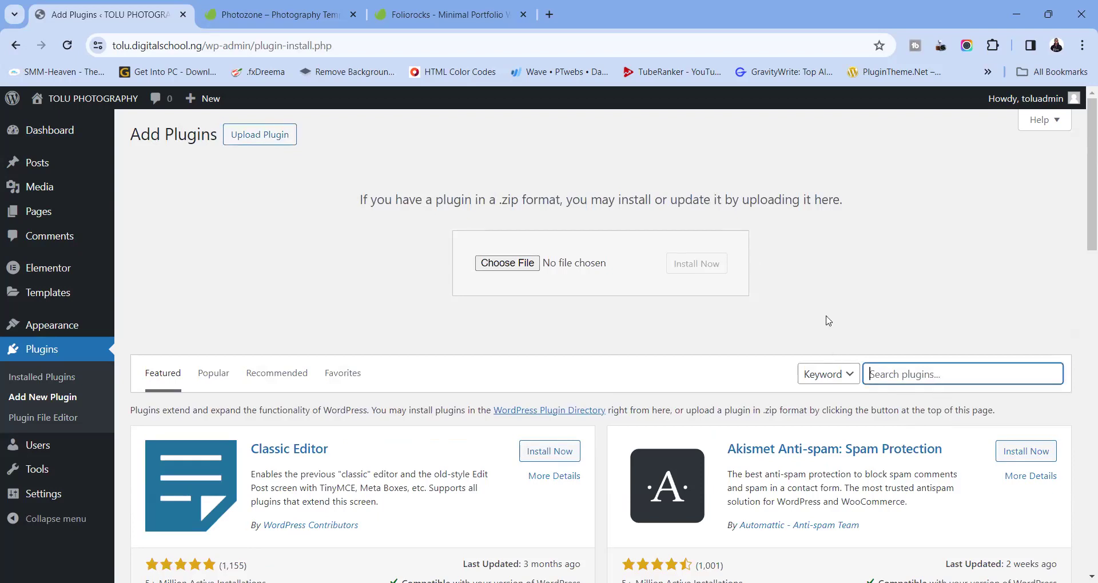
pyautogui.scroll(-1, 839, 379)
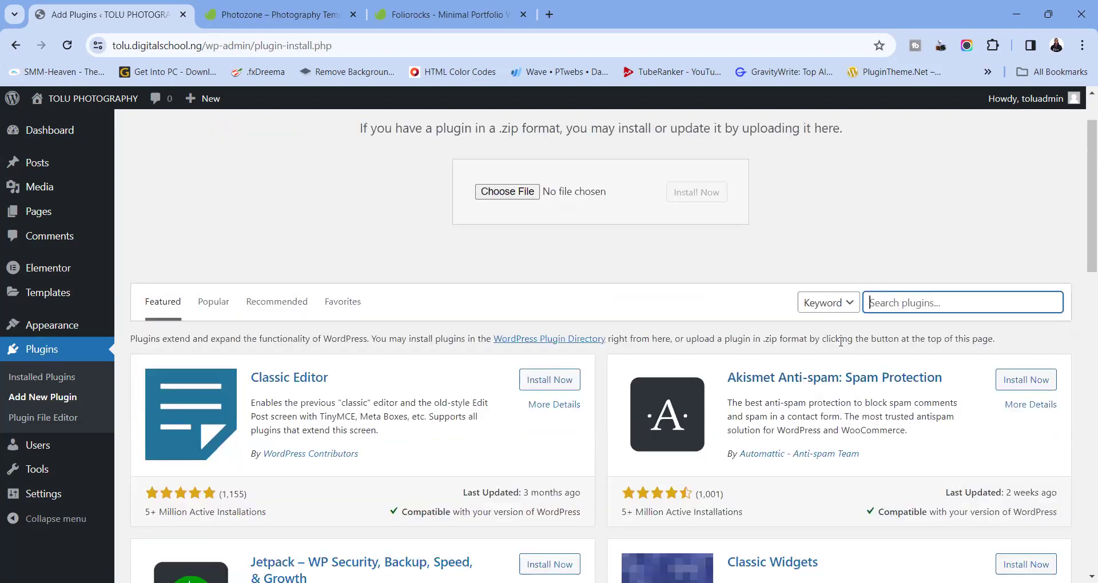
pyautogui.write('evanto')
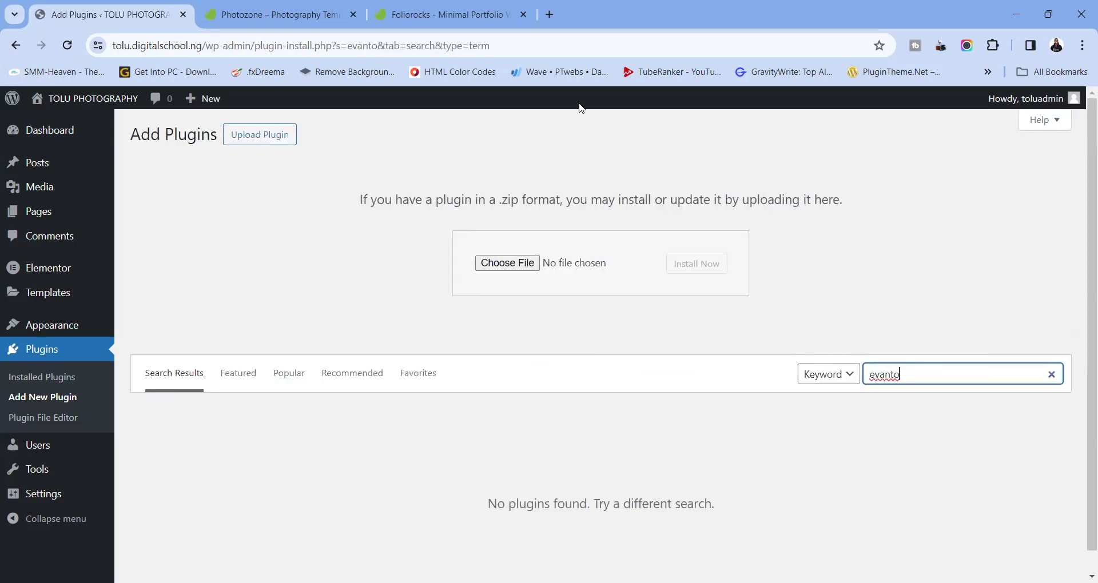
pyautogui.click(942, 365)
pyautogui.write('envat')
pyautogui.scroll(-3, 495, 381)
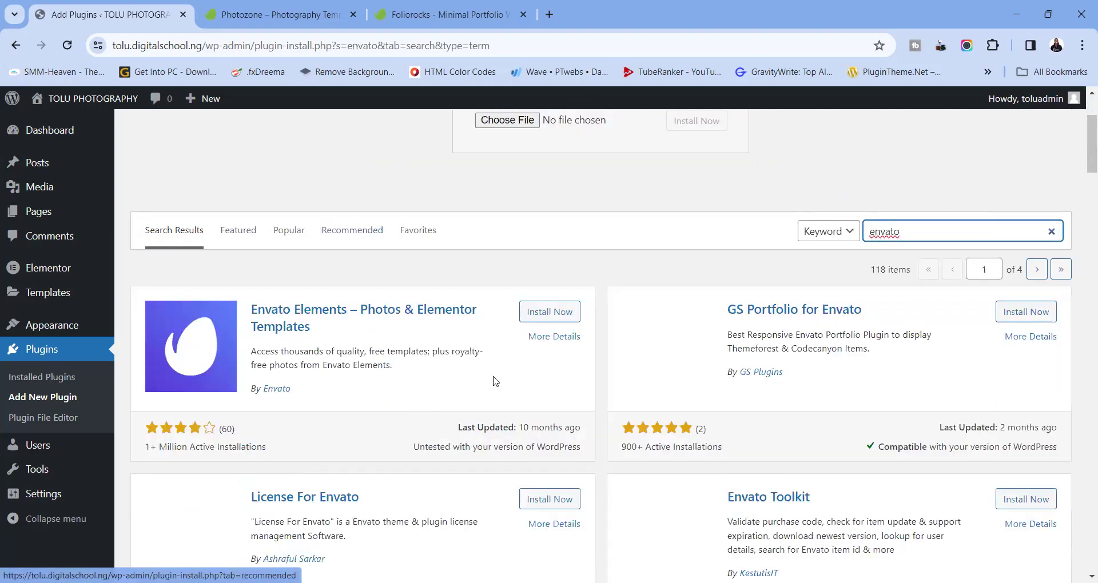
pyautogui.click(546, 312)
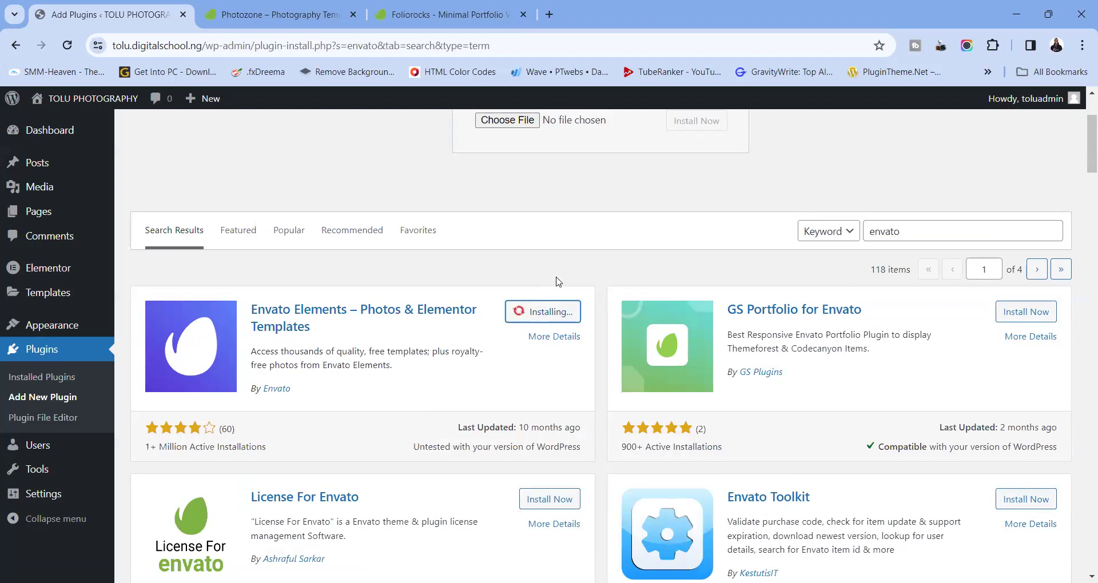
pyautogui.click(562, 313)
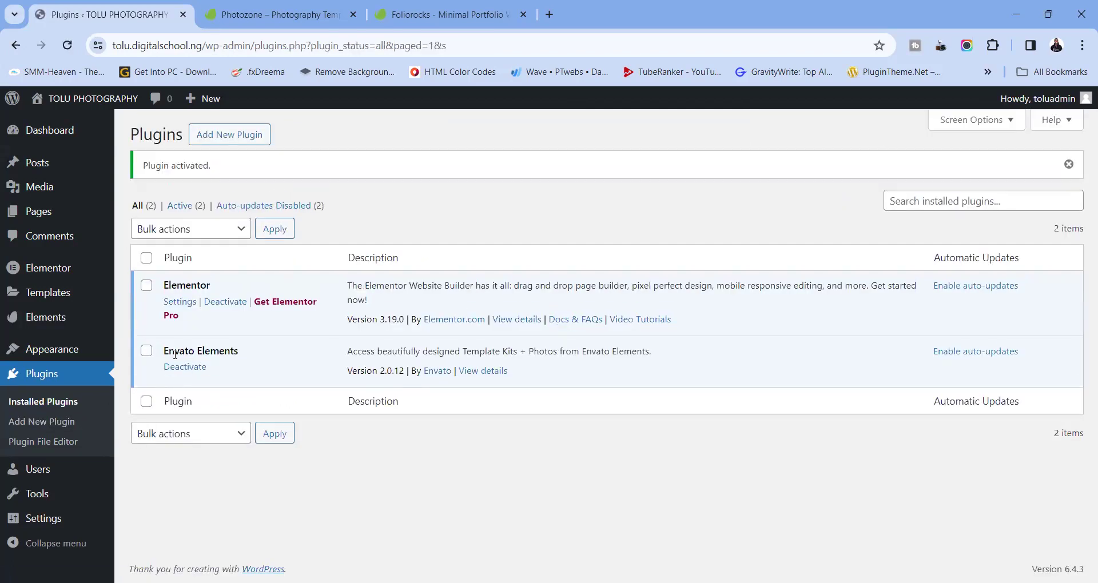
# Go to the Envato Elements plugin and browse its Free template kits
pyautogui.click(41, 321)
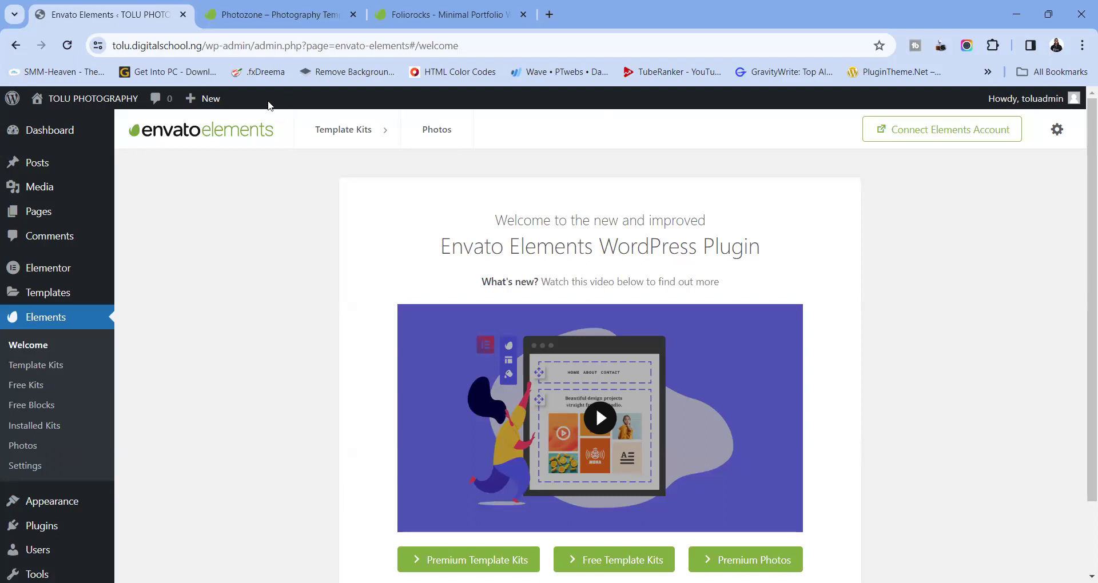
pyautogui.moveTo(356, 121)
pyautogui.moveTo(369, 146)
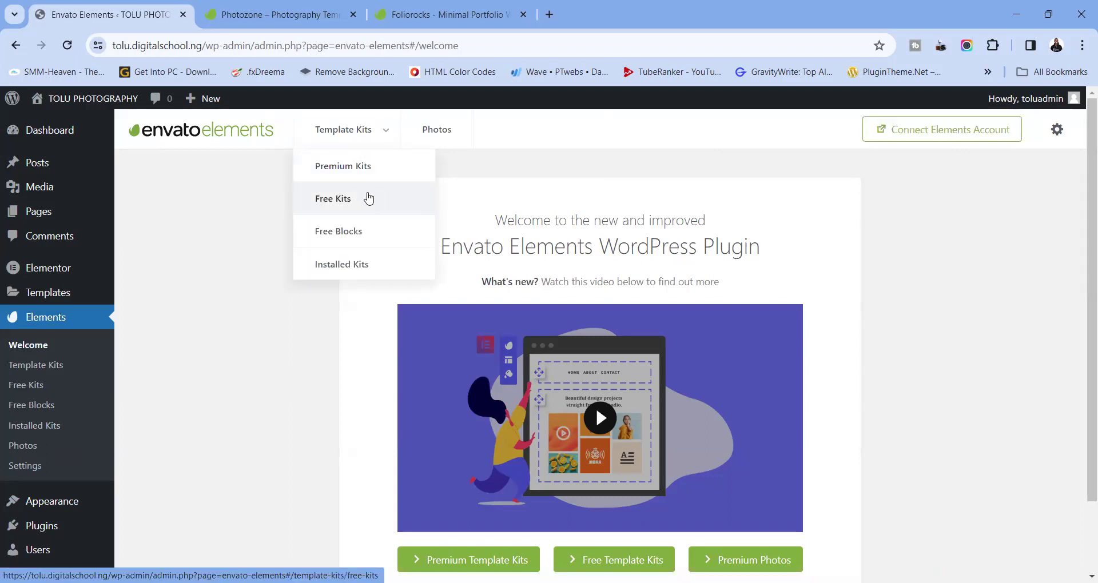
pyautogui.click(369, 198)
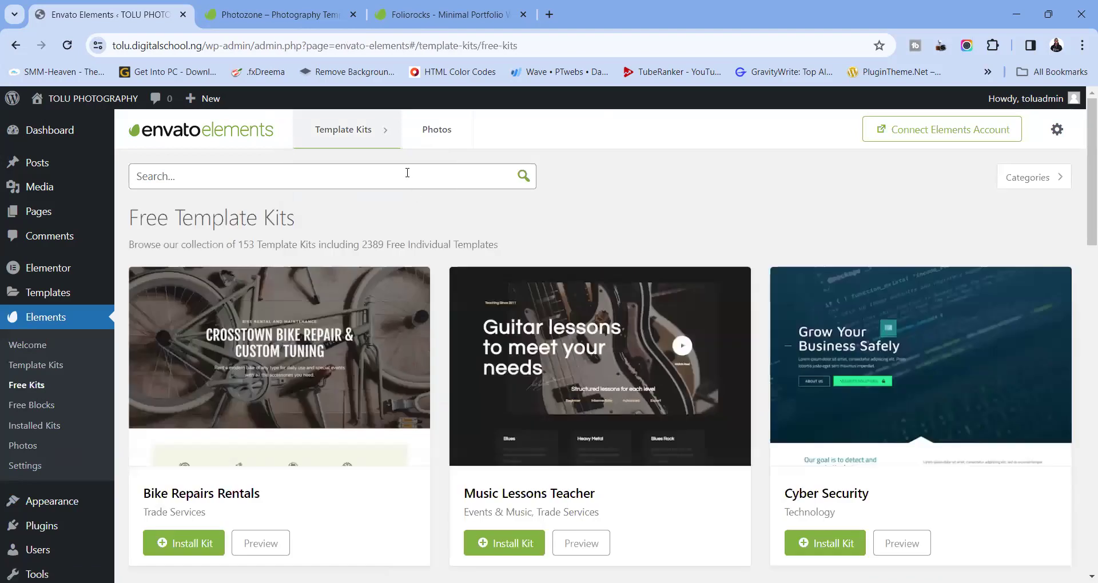
# Search the free kits for 'photography' and preview the Photography Studio kit
pyautogui.click(407, 173)
pyautogui.write('photograpghy')
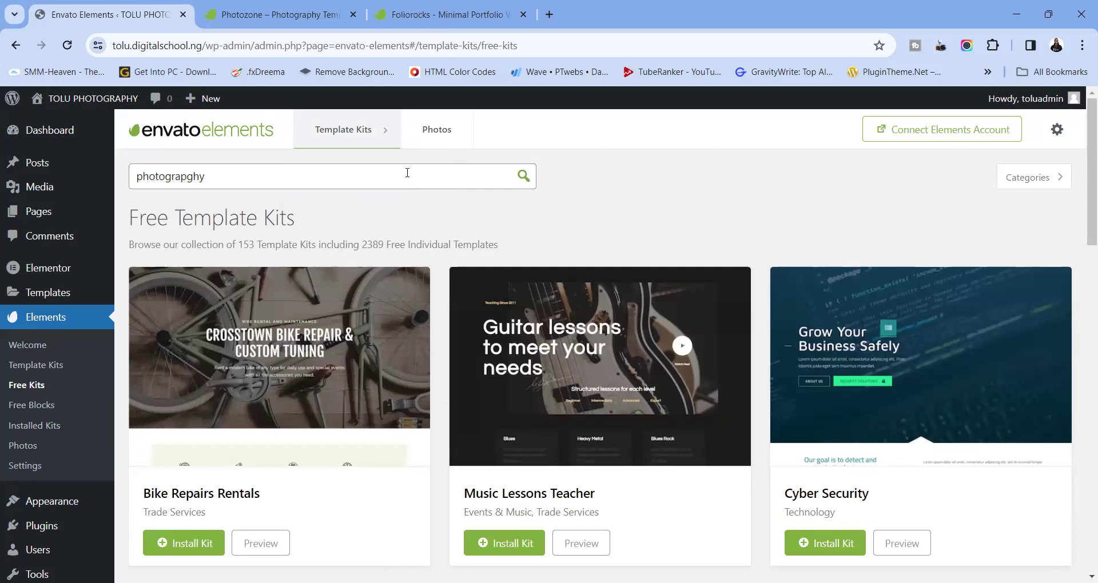
pyautogui.press('Return')
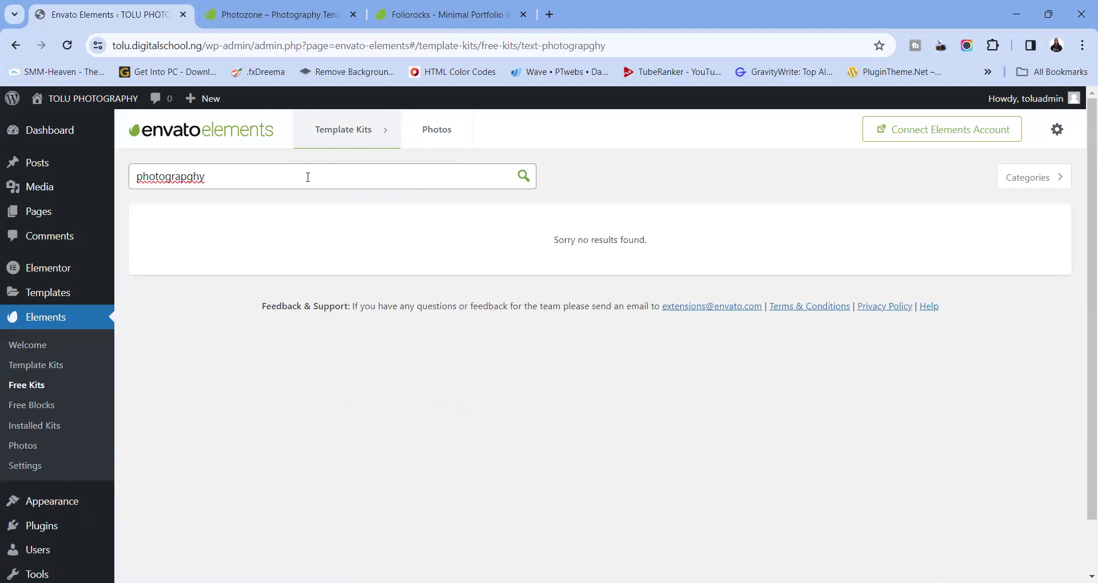
pyautogui.click(194, 177)
pyautogui.press('BackSpace')
pyautogui.press('Return')
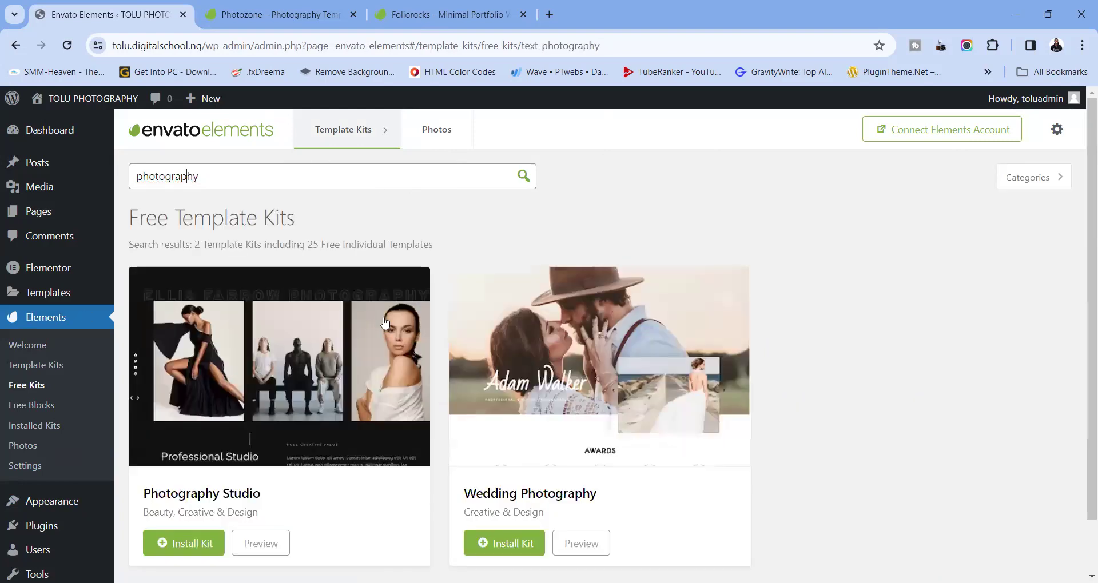
pyautogui.click(258, 554)
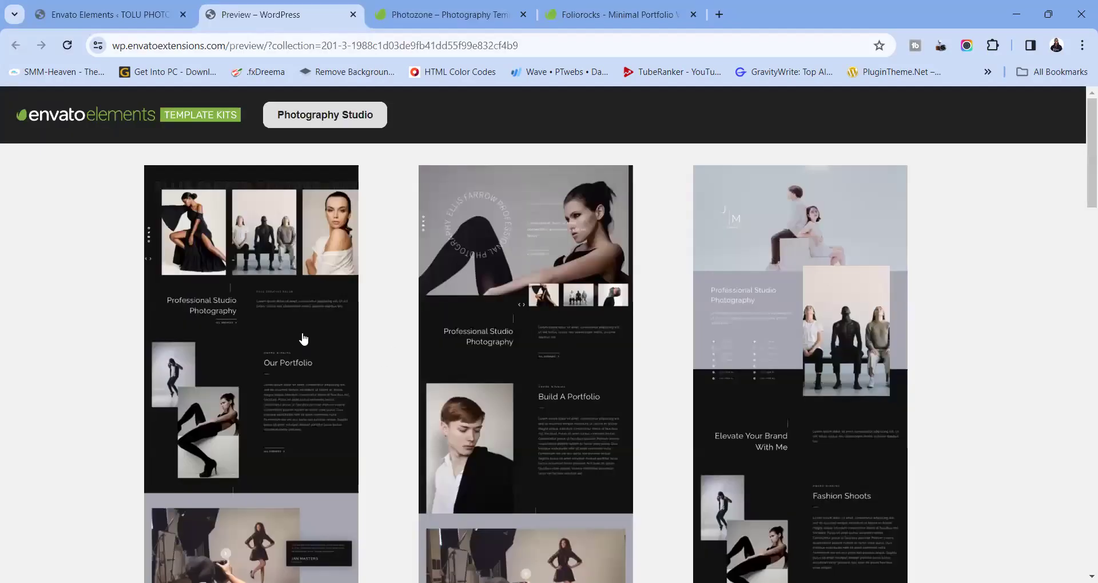
# Scroll through the Photography Studio kit's first-page preview, then close the preview tab
pyautogui.scroll(-5, 301, 342)
pyautogui.scroll(5, 301, 342)
pyautogui.scroll(-1, 297, 344)
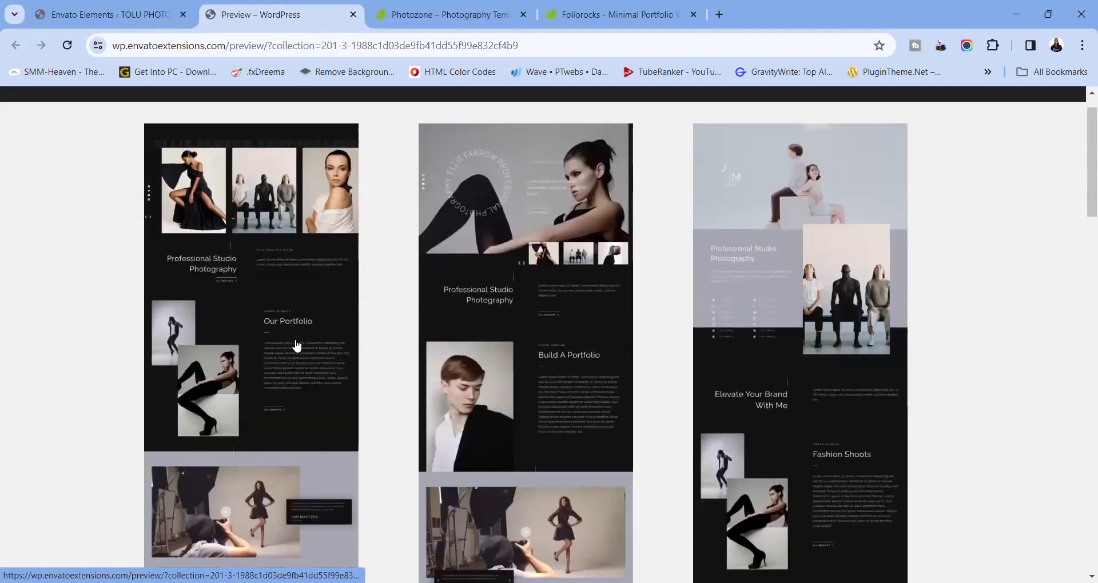
pyautogui.click(296, 344)
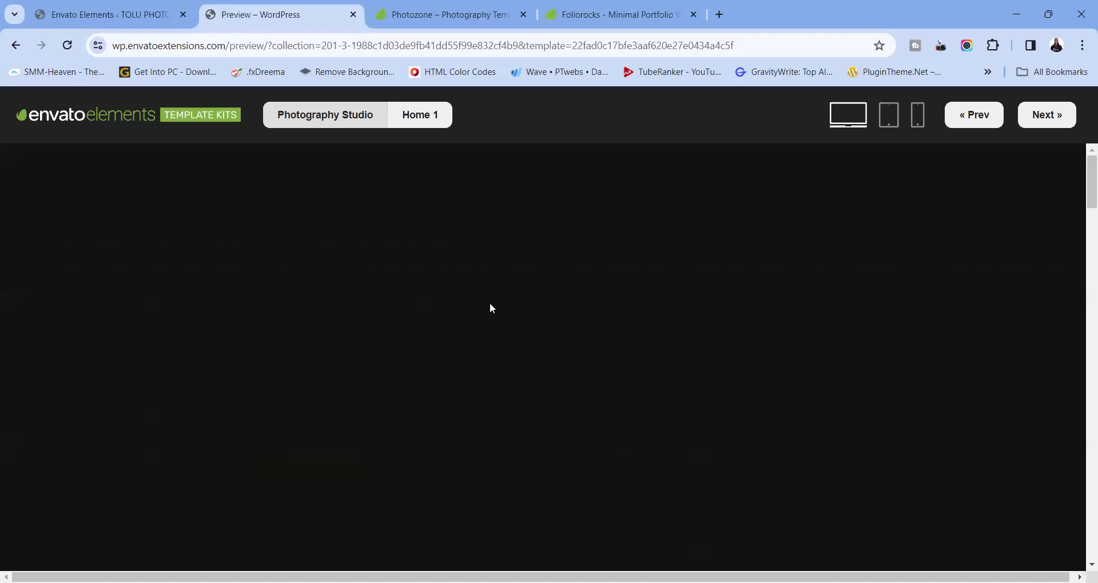
pyautogui.scroll(-4, 490, 309)
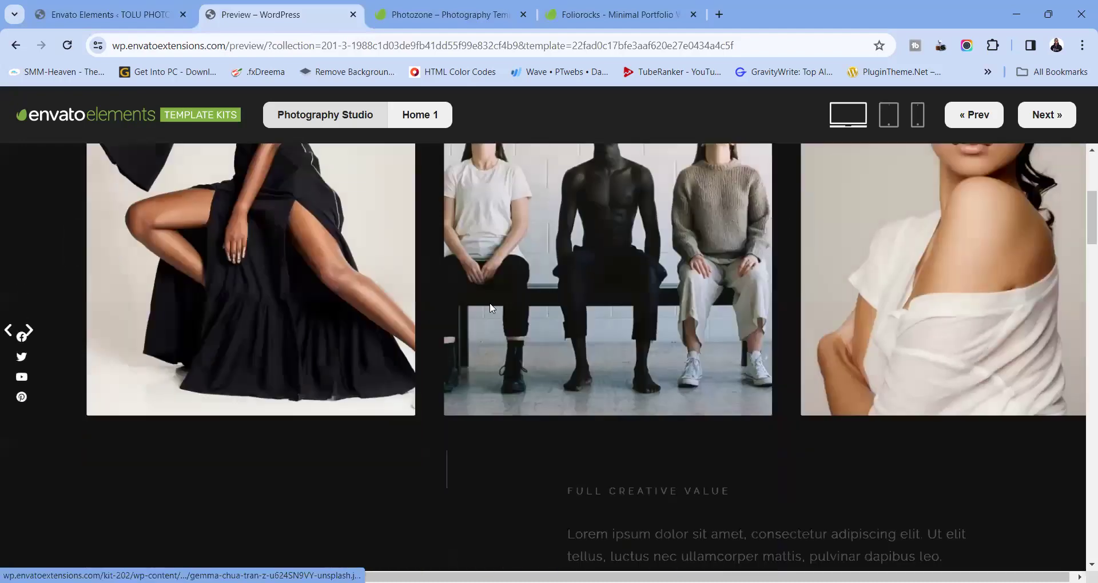
pyautogui.scroll(-10, 491, 309)
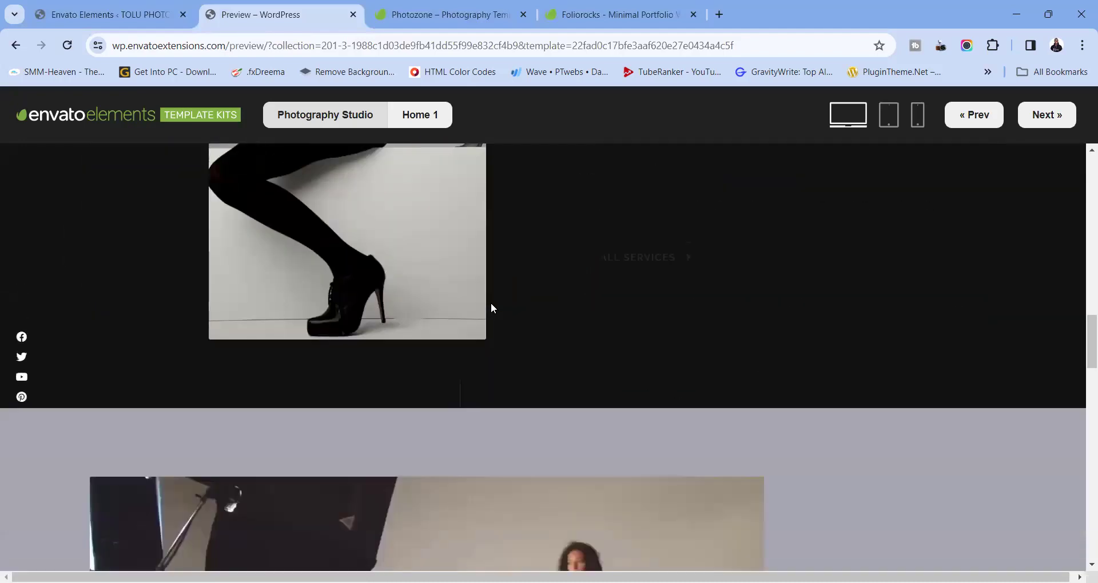
pyautogui.scroll(-10, 491, 304)
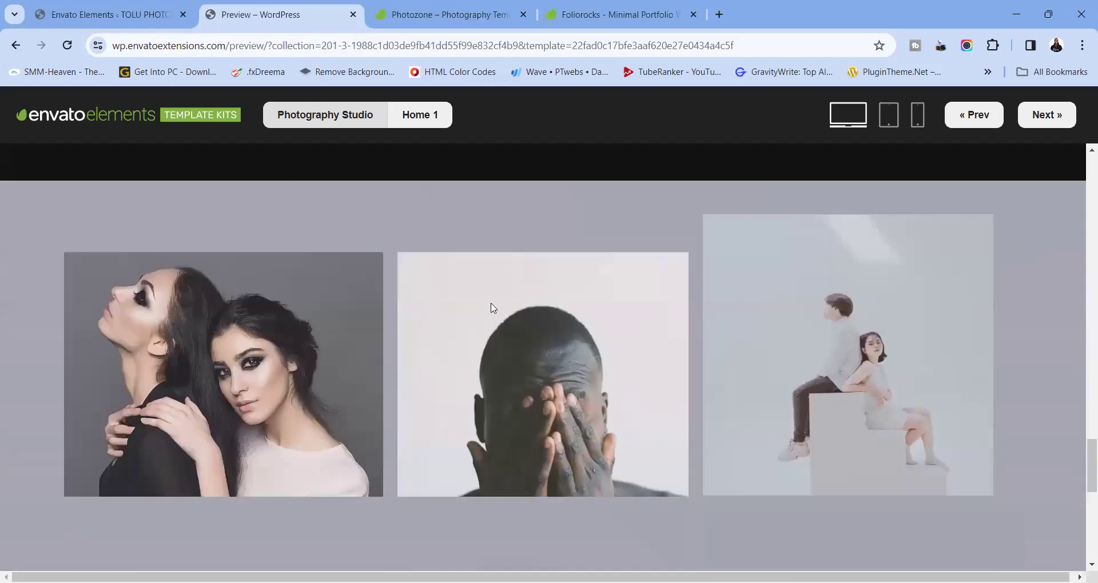
pyautogui.scroll(-5, 493, 308)
pyautogui.scroll(10, 493, 308)
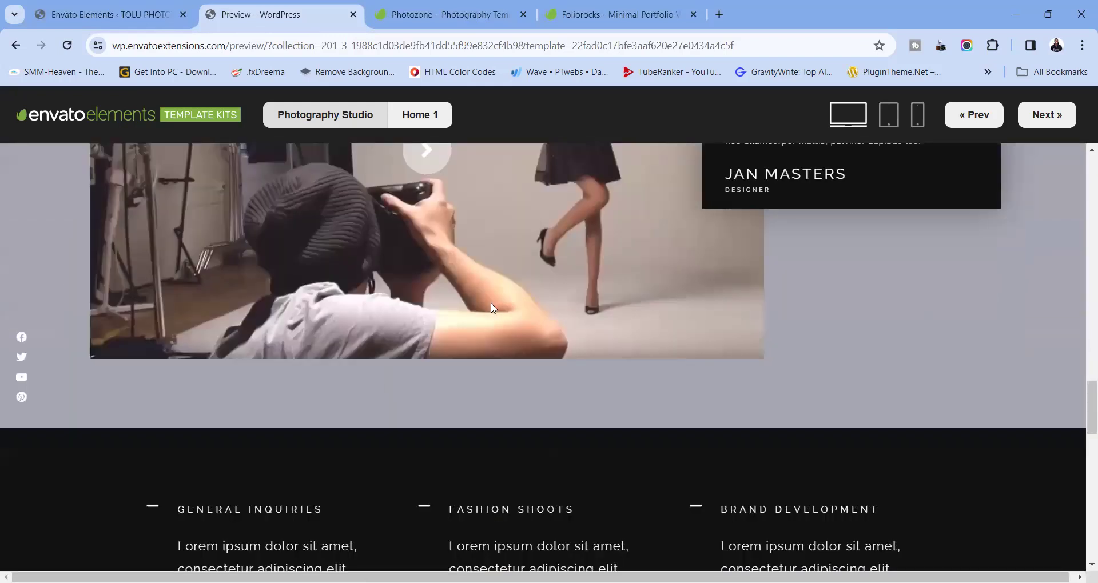
pyautogui.scroll(10, 492, 306)
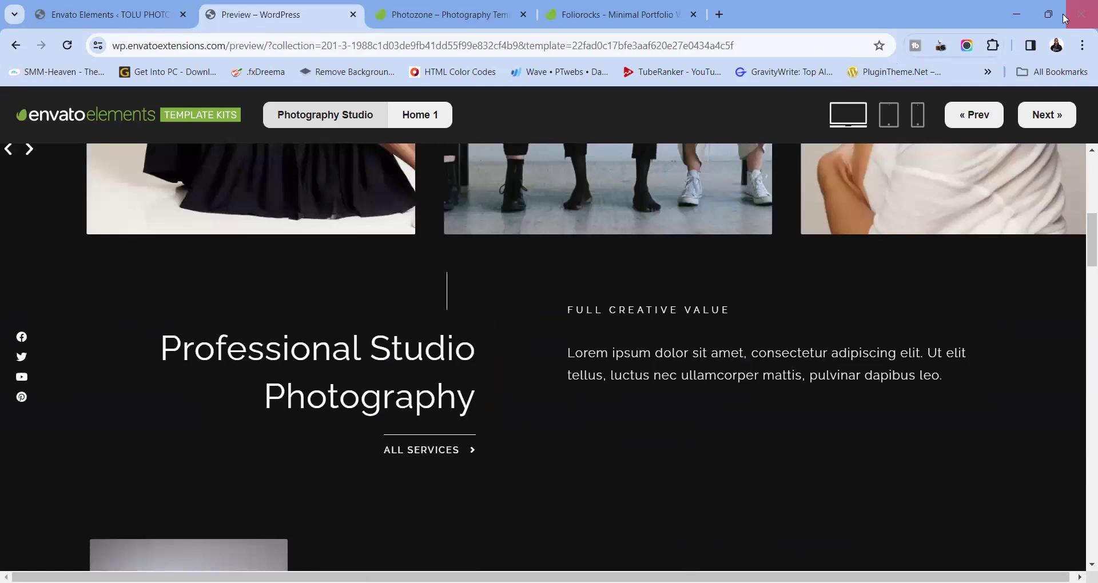
pyautogui.click(1058, 15)
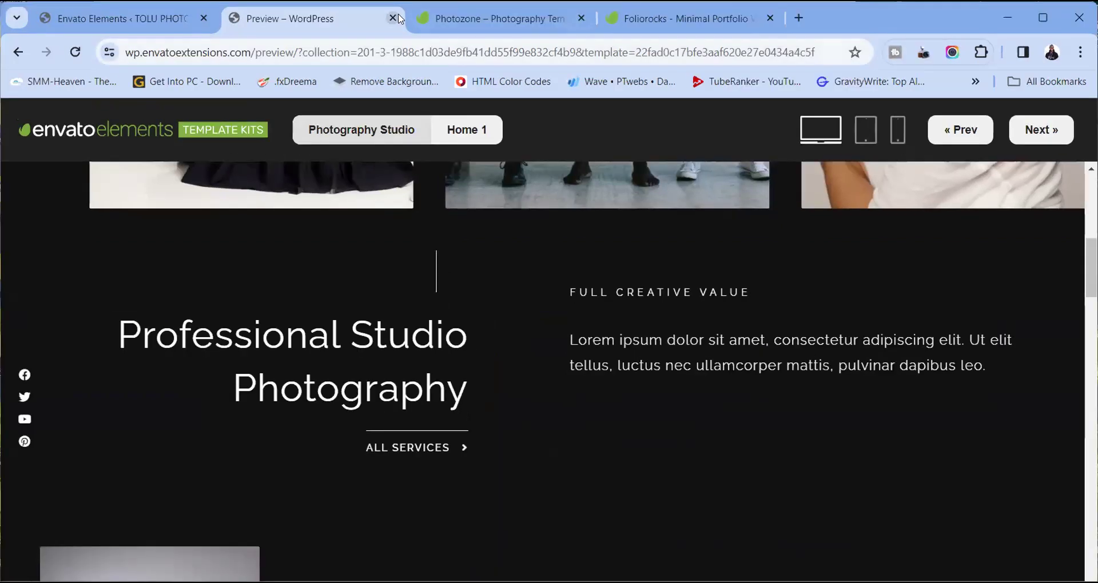
pyautogui.click(394, 19)
# Show the Premium template kits list with the browser window maximized
pyautogui.moveTo(391, 165)
pyautogui.click(398, 186)
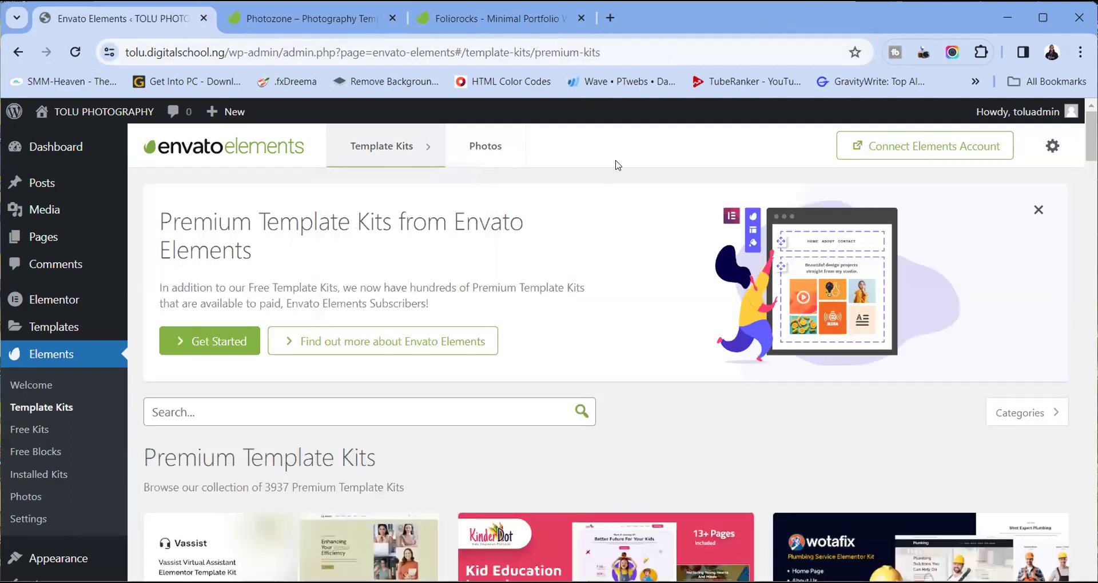
pyautogui.click(1032, 20)
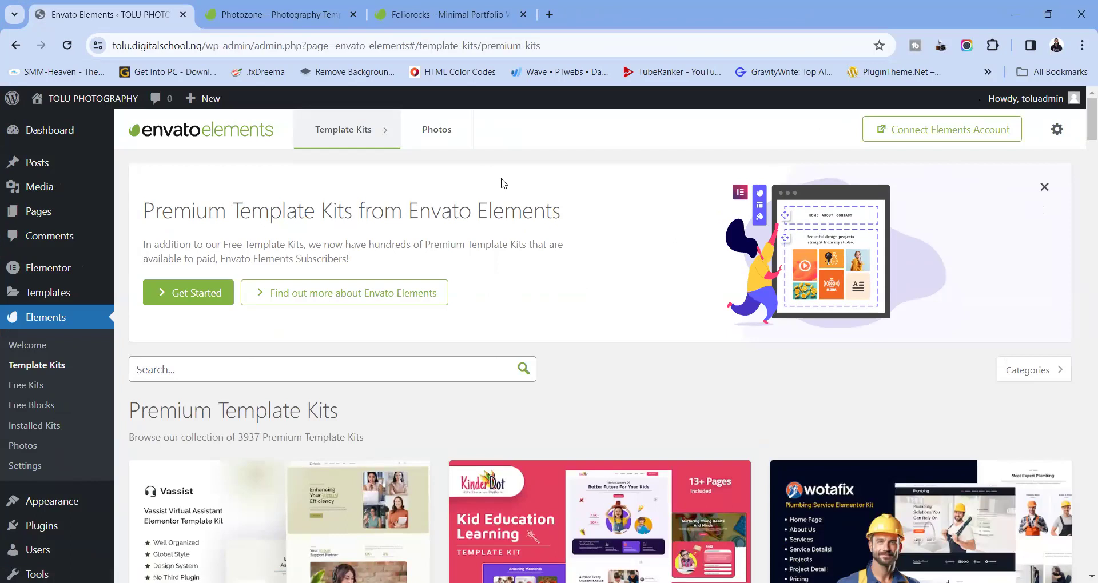
# Switch to the Photos library and scroll through the premium stock photo grid
pyautogui.click(451, 136)
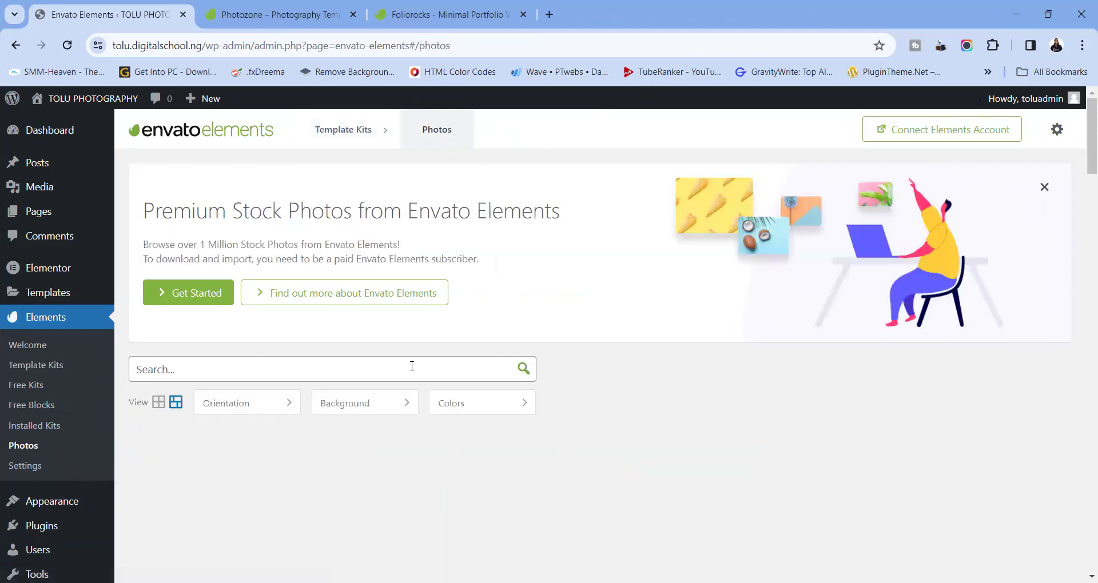
pyautogui.click(413, 365)
pyautogui.scroll(-6, 728, 397)
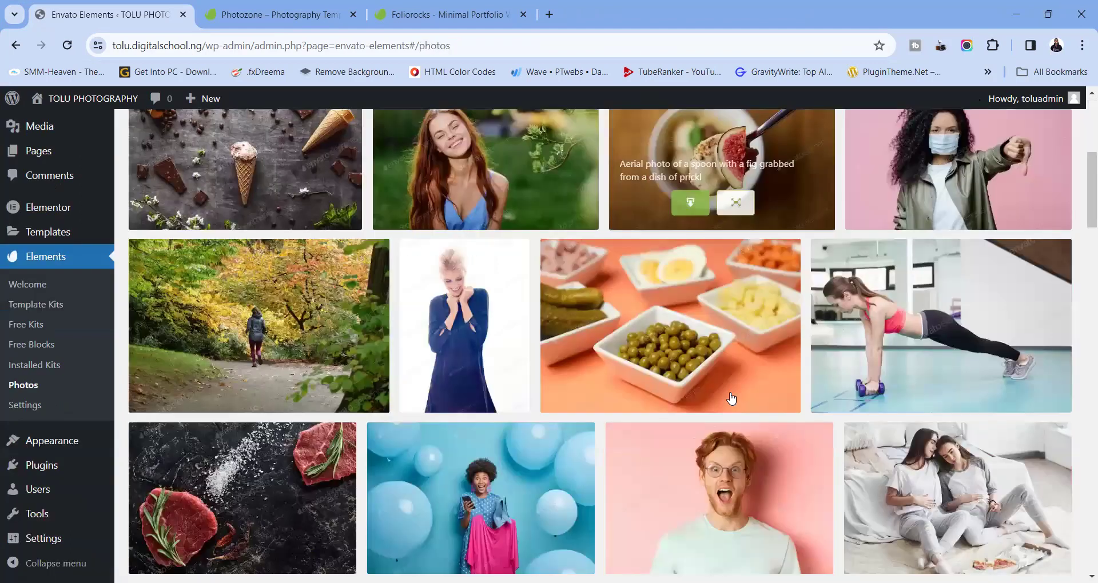
pyautogui.scroll(-5, 731, 398)
pyautogui.scroll(-5, 731, 397)
pyautogui.scroll(10, 734, 395)
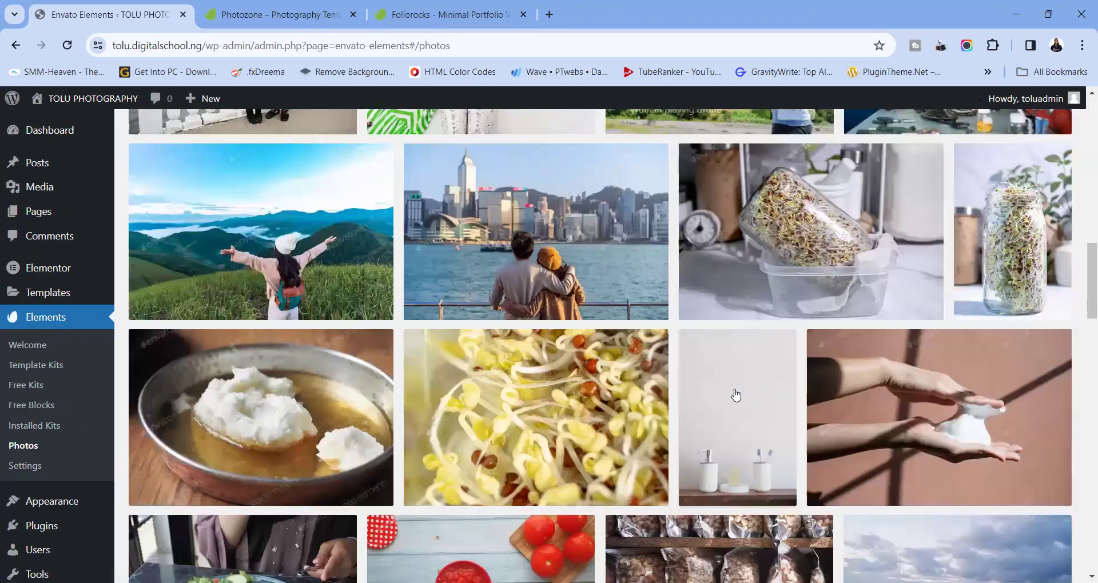
pyautogui.scroll(4, 532, 362)
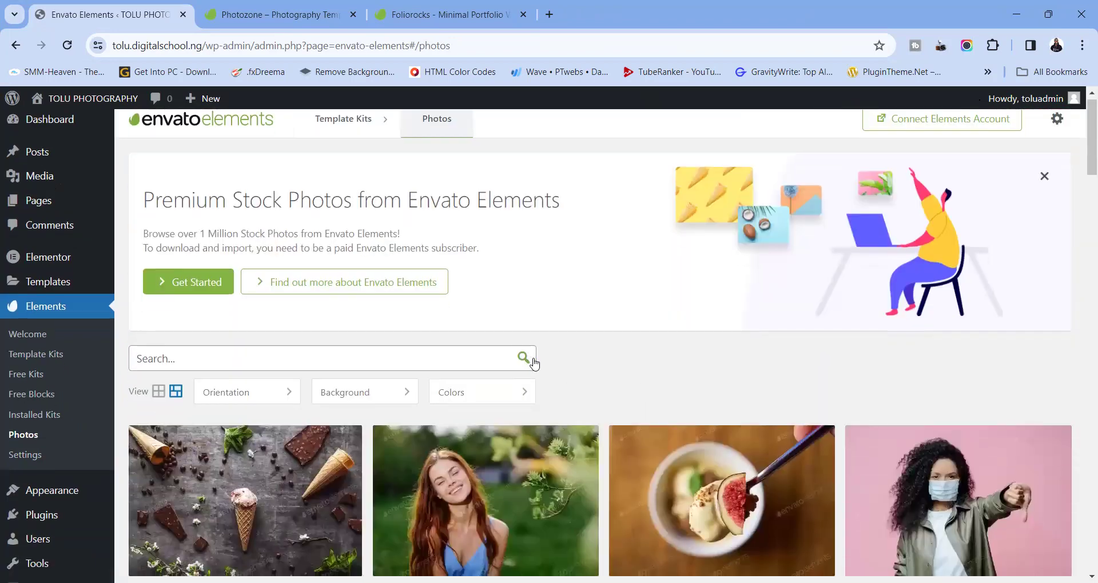
pyautogui.scroll(-10, 535, 361)
pyautogui.scroll(-7, 537, 359)
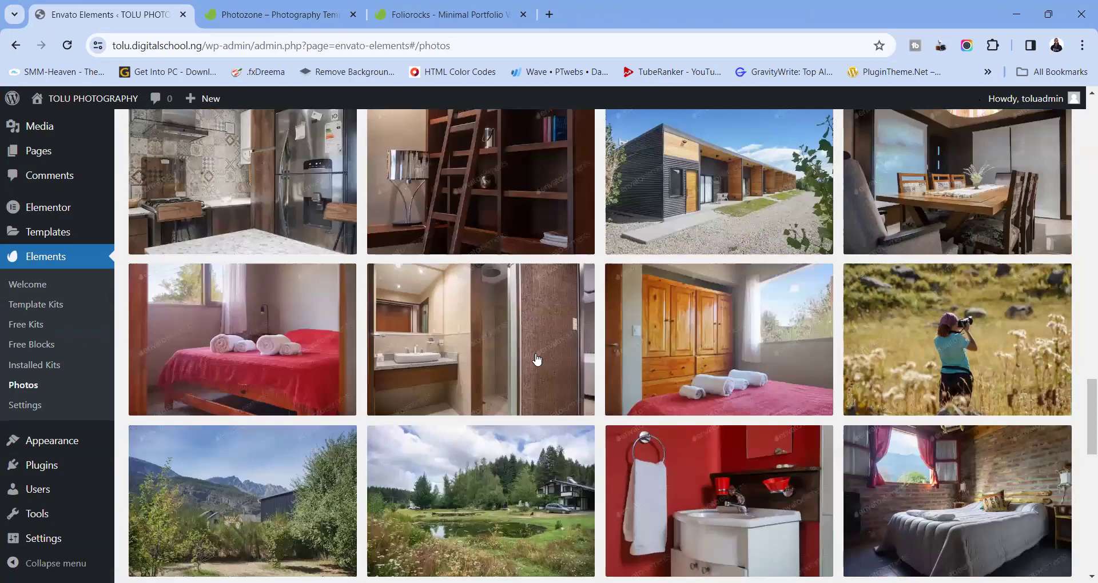
pyautogui.scroll(15, 537, 357)
pyautogui.scroll(10, 538, 356)
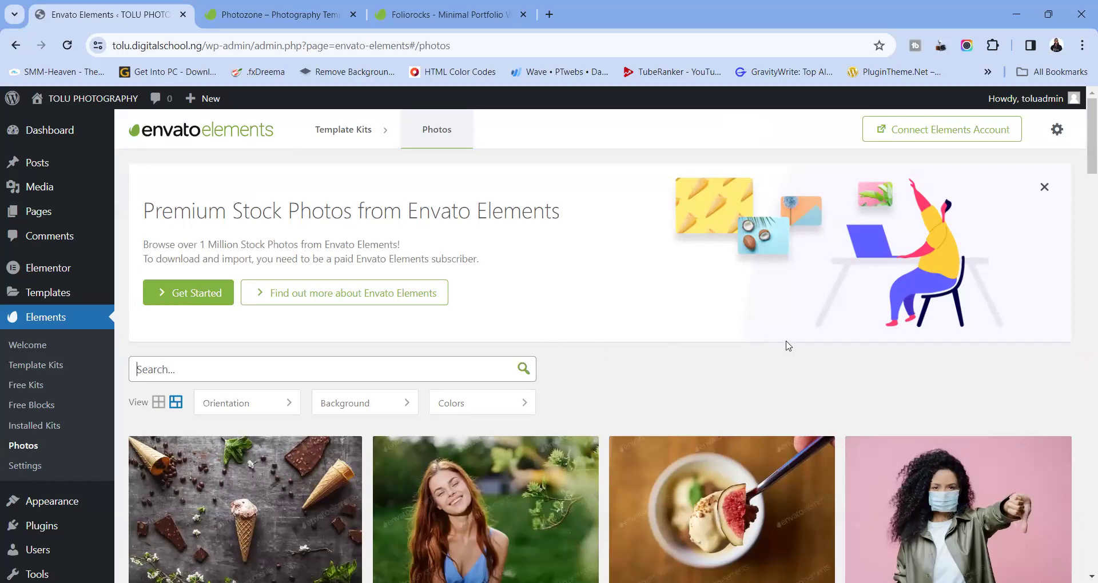
pyautogui.scroll(-5, 851, 302)
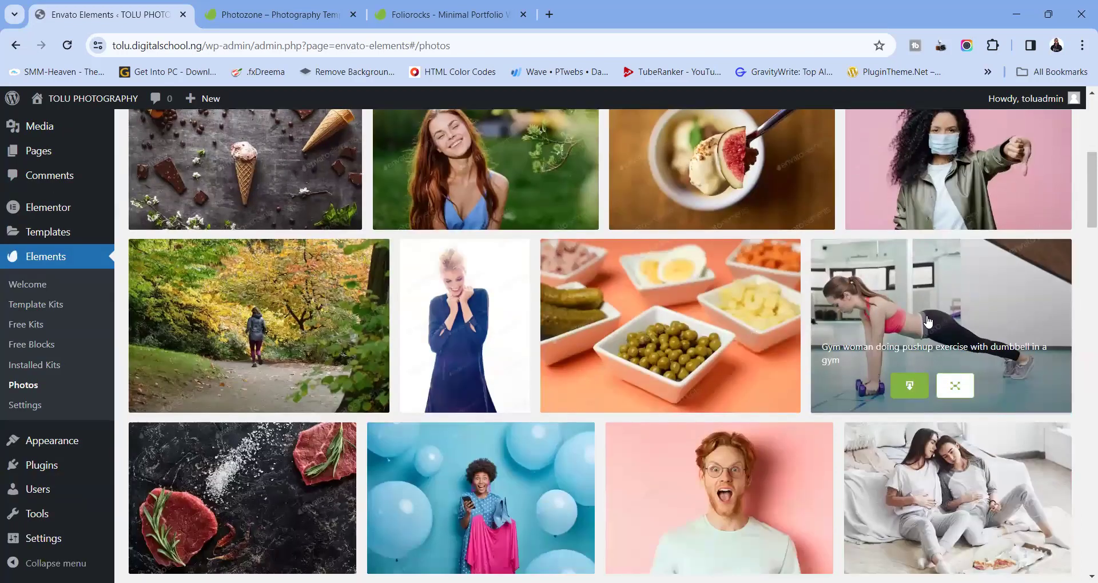
pyautogui.scroll(1, 765, 410)
pyautogui.scroll(5, 764, 407)
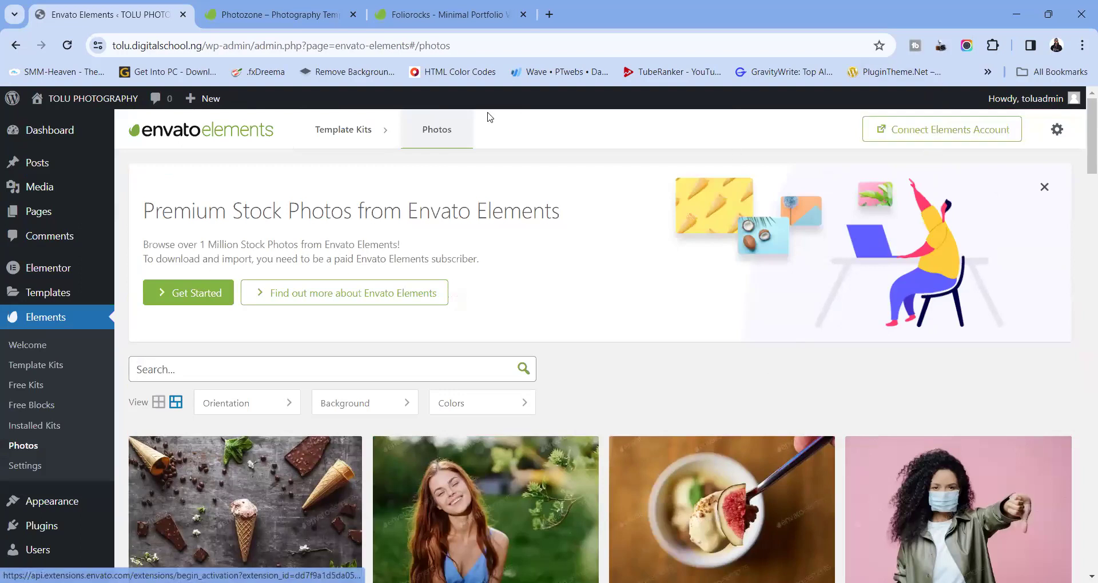
# Generate an Envato Elements token, paste it into the plugin's token field and verify it
pyautogui.click(939, 136)
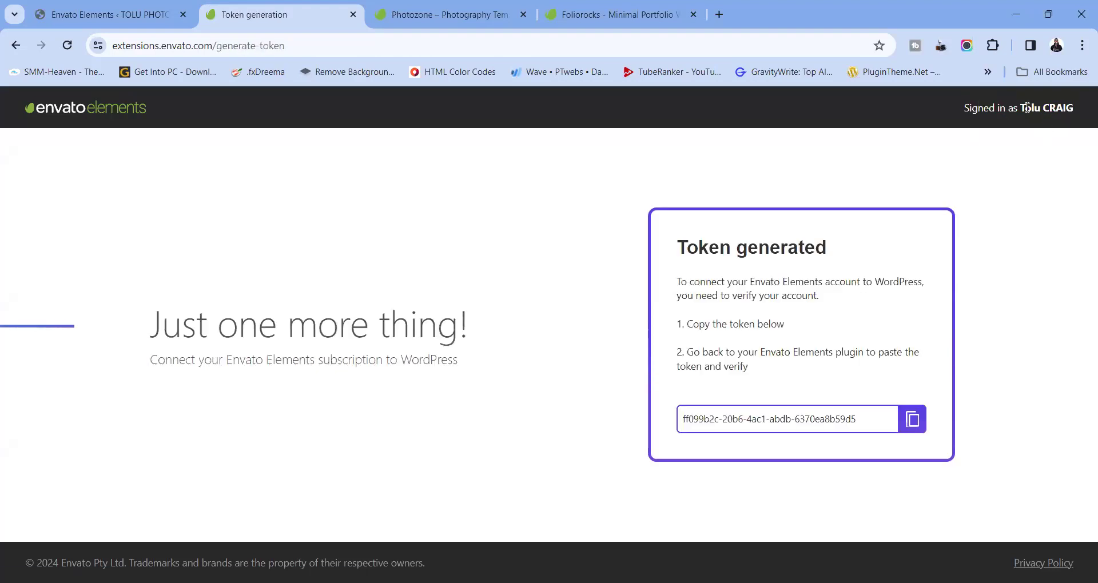
pyautogui.click(911, 421)
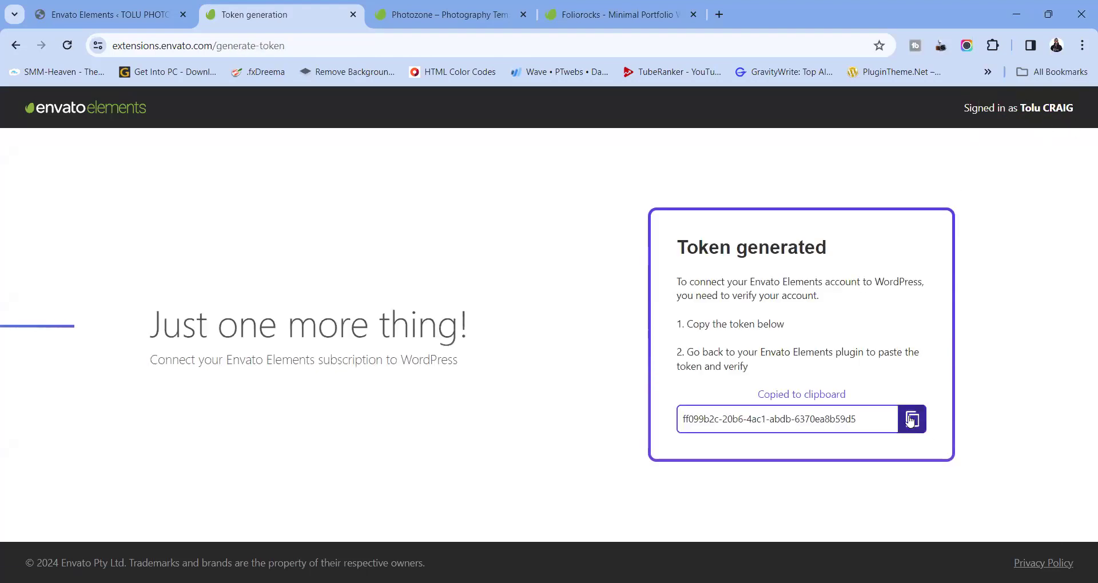
pyautogui.click(103, 14)
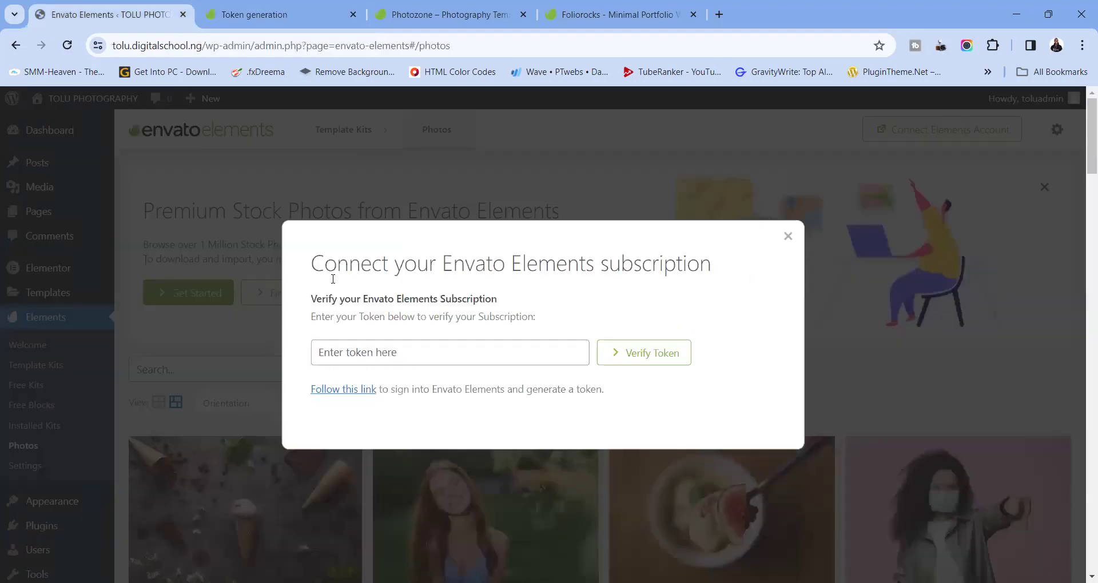
pyautogui.rightClick(352, 349)
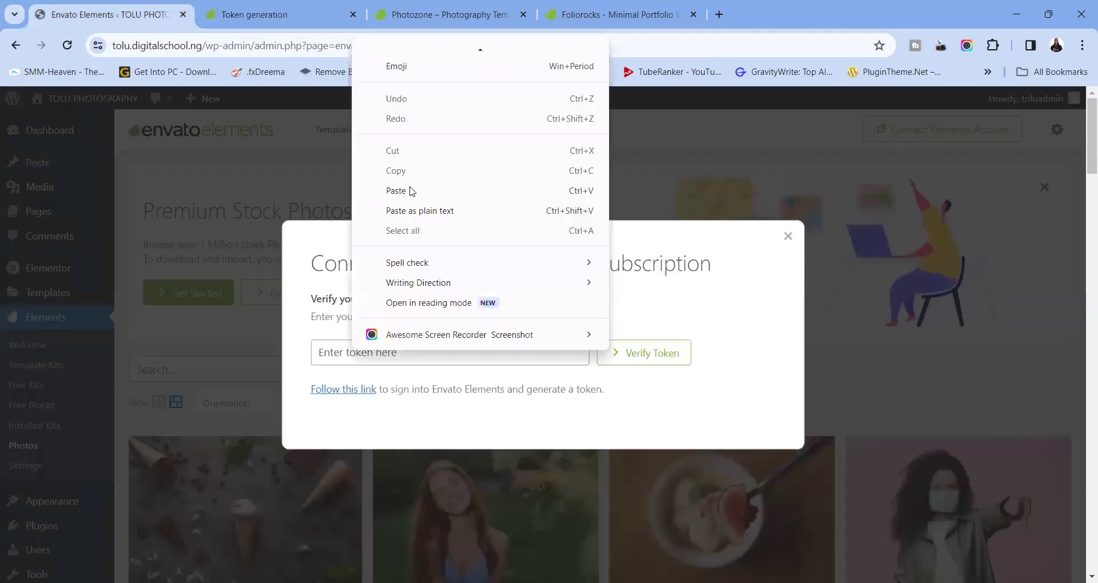
pyautogui.click(409, 188)
pyautogui.click(632, 354)
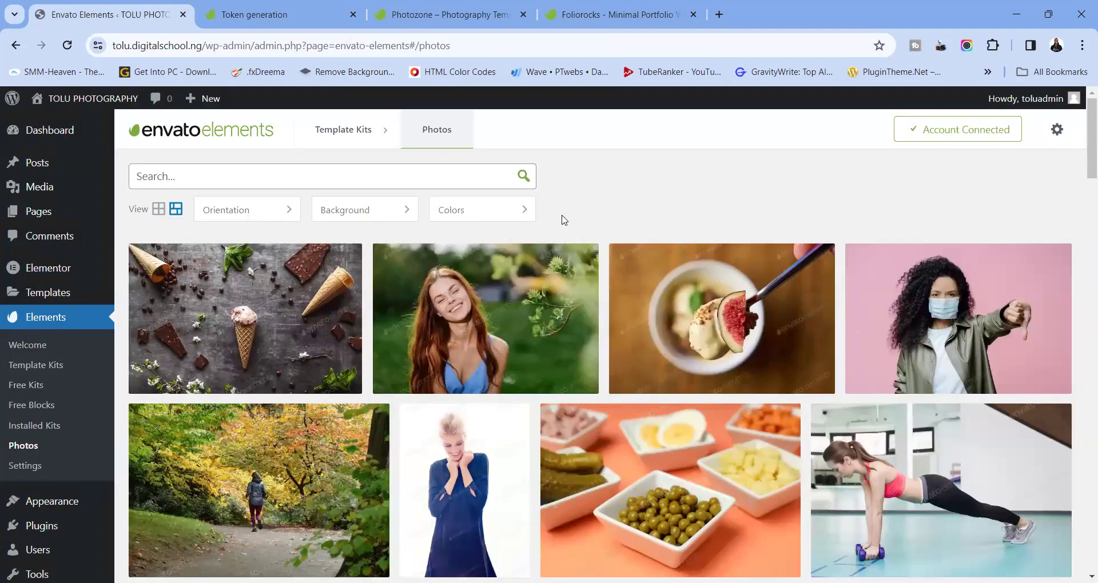
# Search Premium template kits for 'photography' and scroll through the 165 matching kits
pyautogui.moveTo(362, 137)
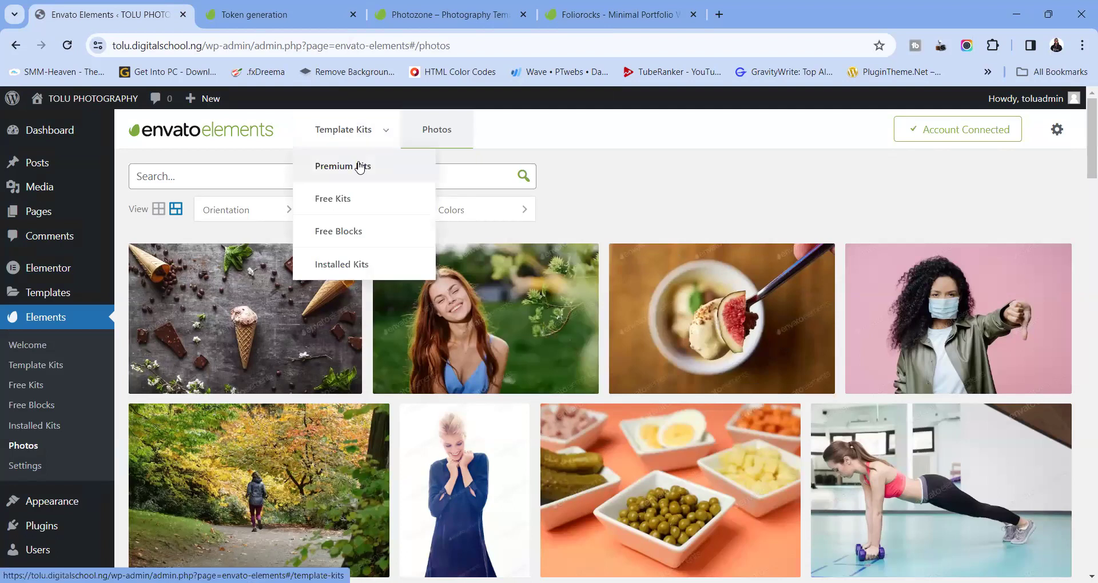
pyautogui.click(359, 167)
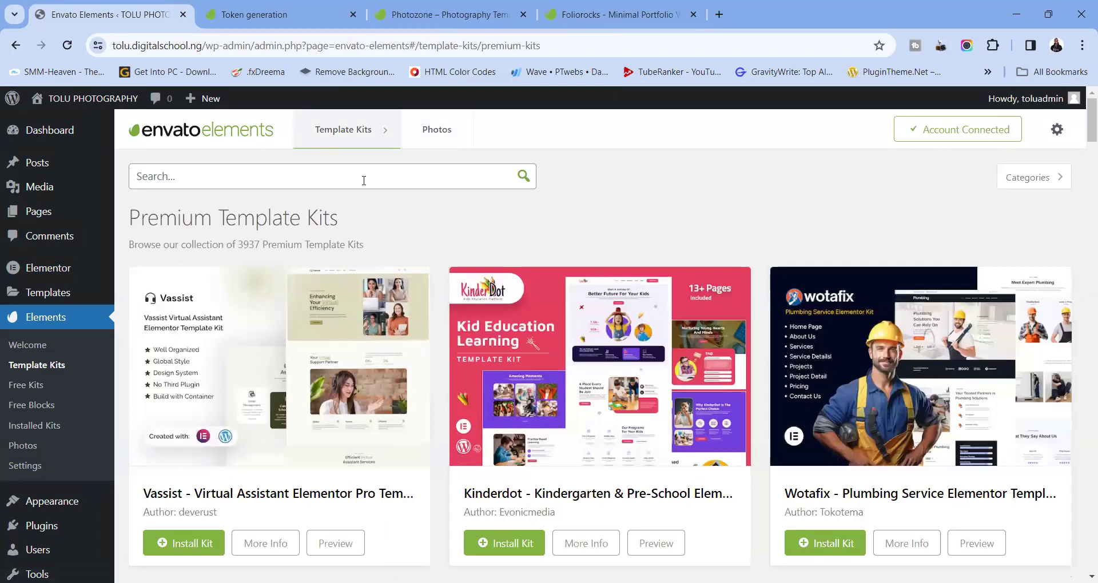
pyautogui.click(364, 181)
pyautogui.write('photography')
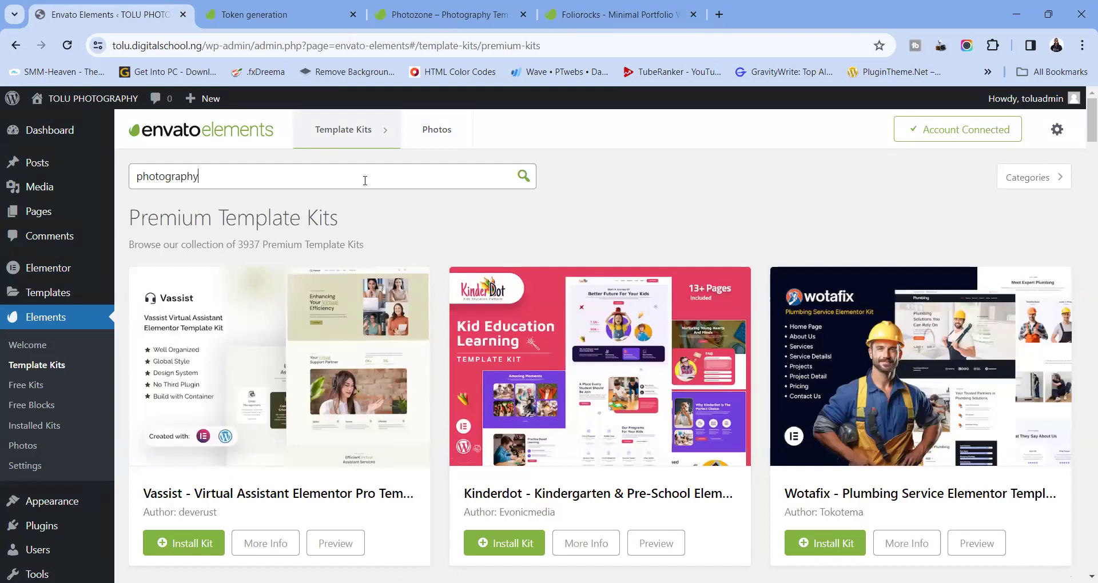
pyautogui.press('Return')
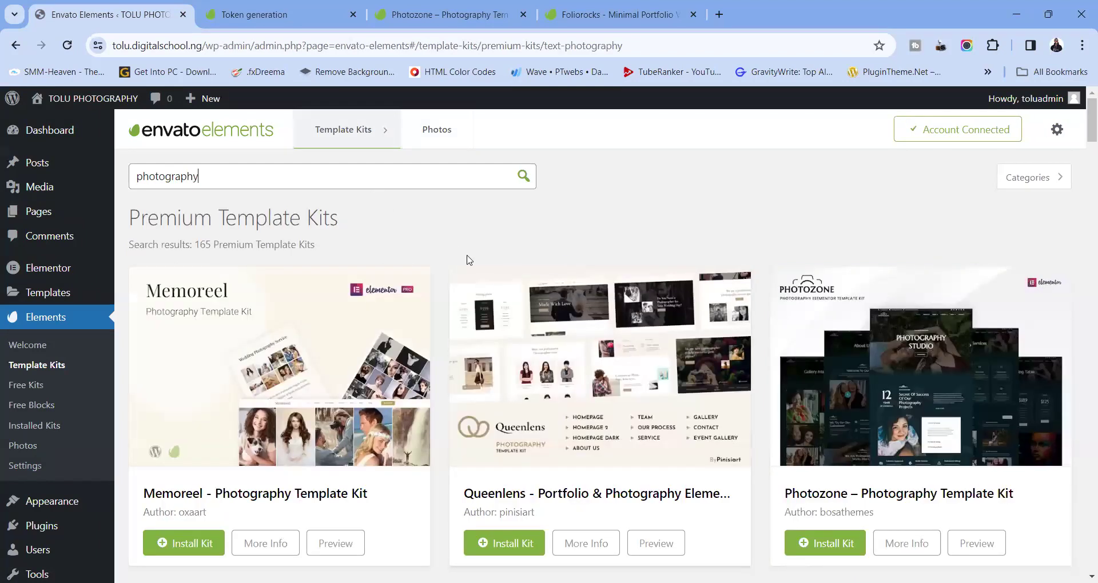
pyautogui.scroll(-2, 452, 354)
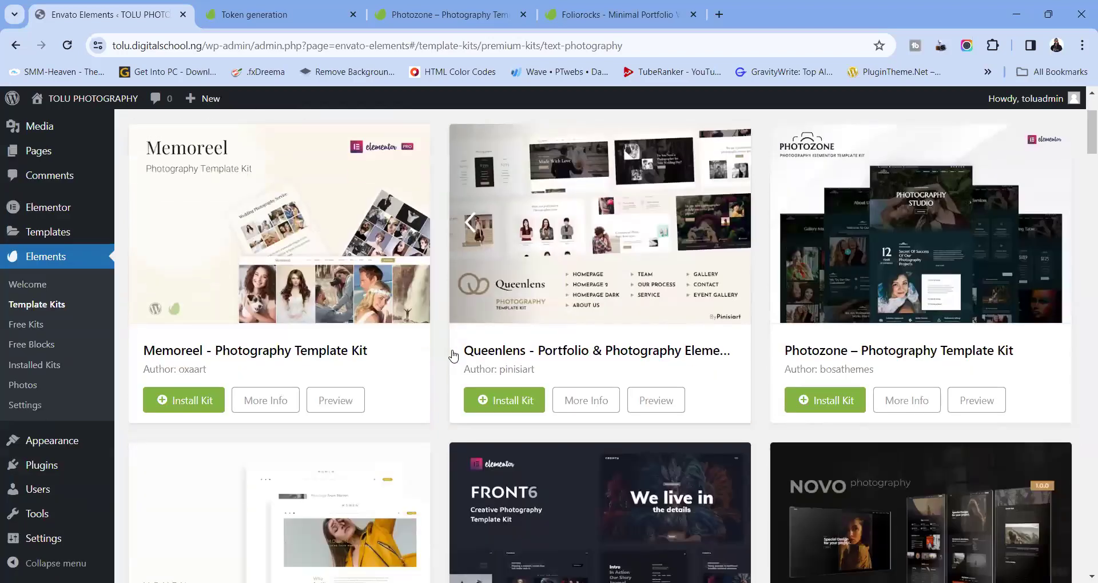
pyautogui.scroll(3, 453, 355)
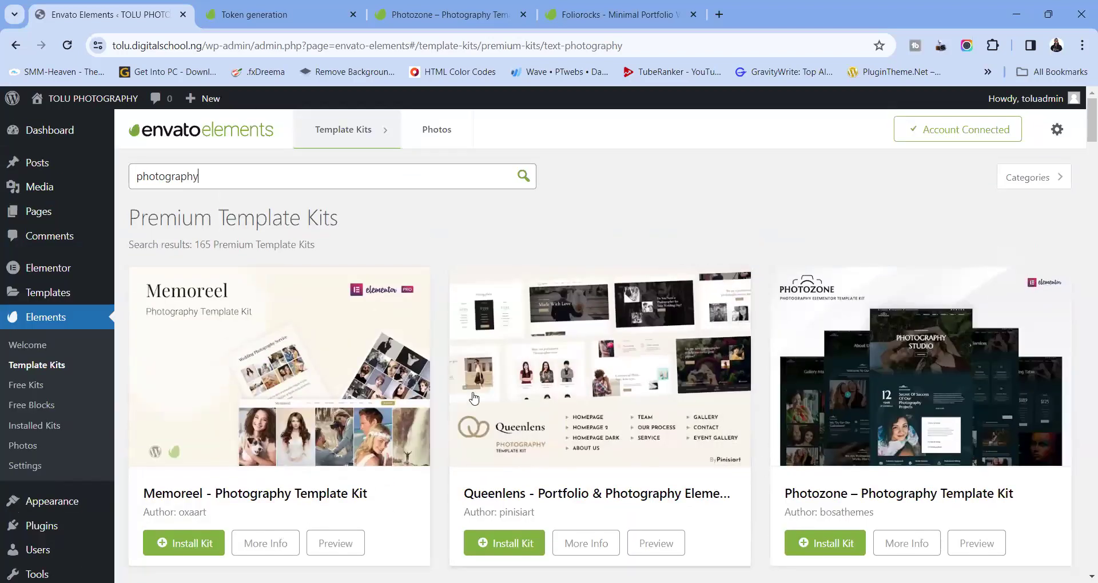
pyautogui.scroll(-6, 475, 394)
pyautogui.scroll(-4, 518, 400)
pyautogui.scroll(10, 714, 400)
# Open the Photozone kit's live demo and scroll through its page templates
pyautogui.click(983, 546)
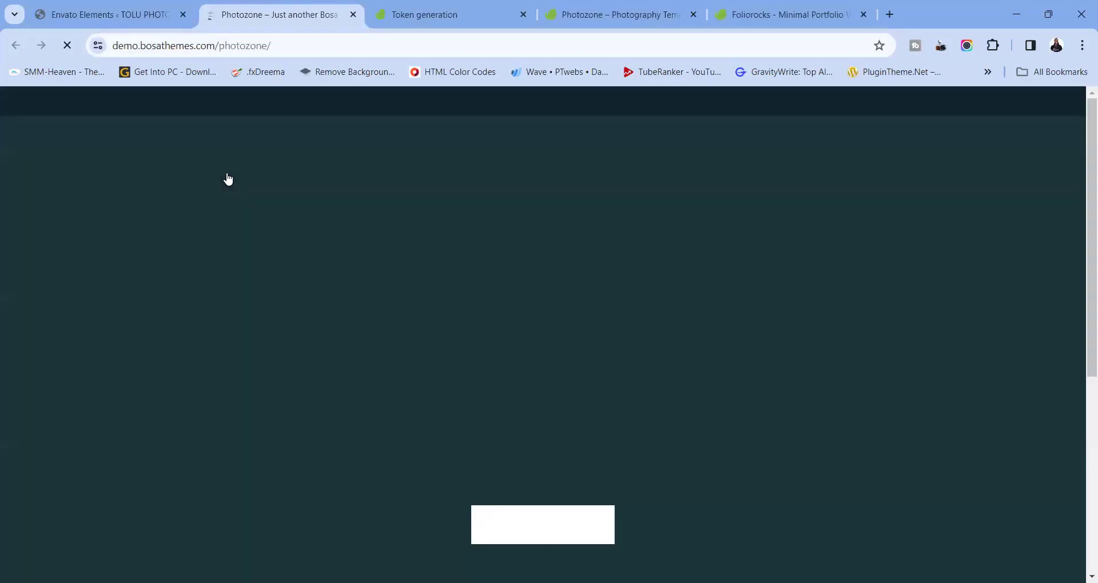
pyautogui.scroll(-13, 374, 268)
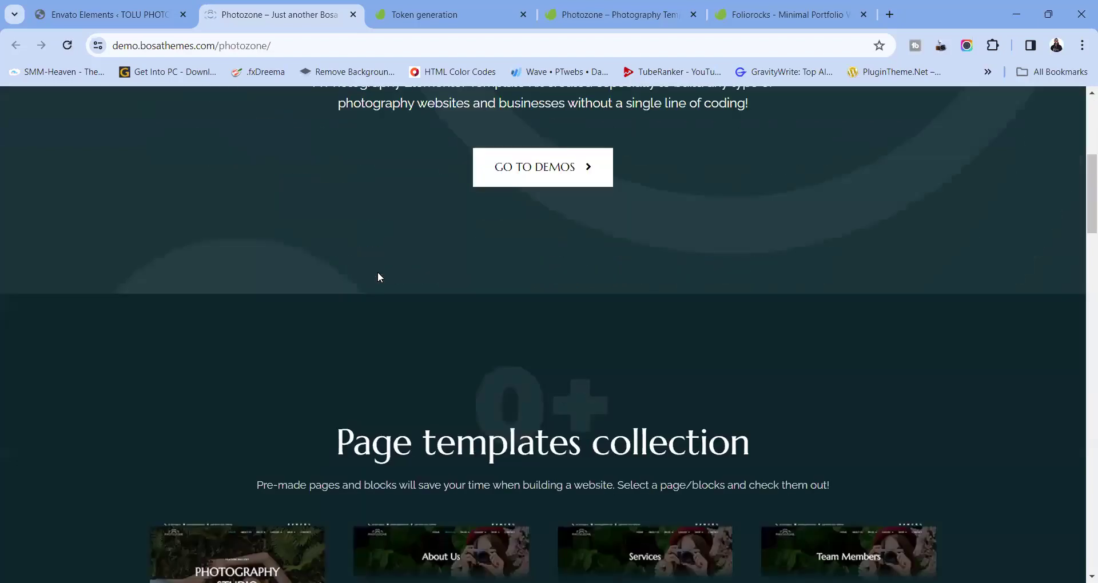
pyautogui.scroll(13, 377, 276)
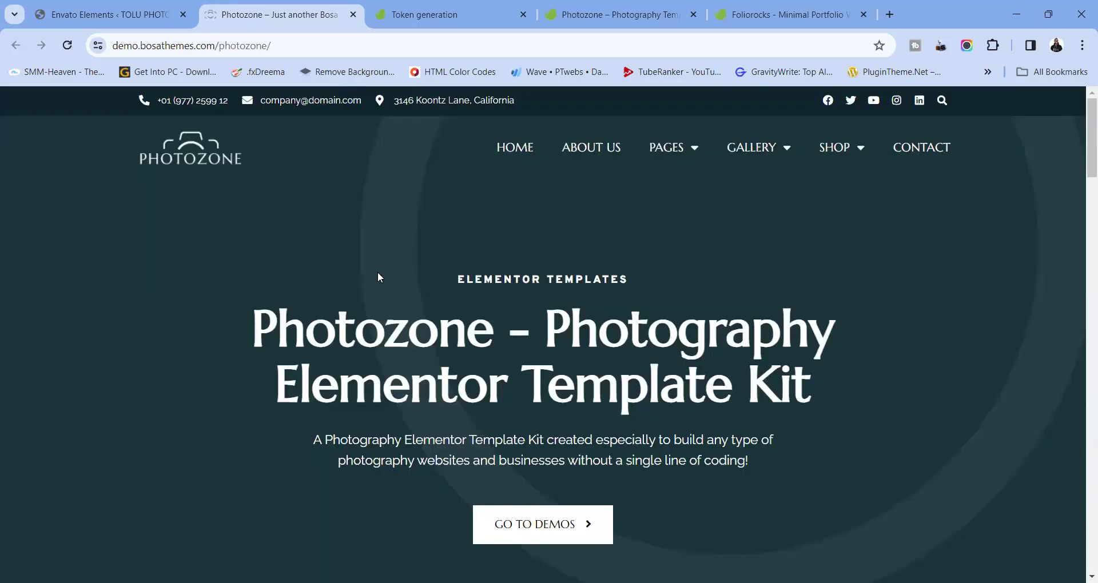
pyautogui.scroll(-12, 370, 273)
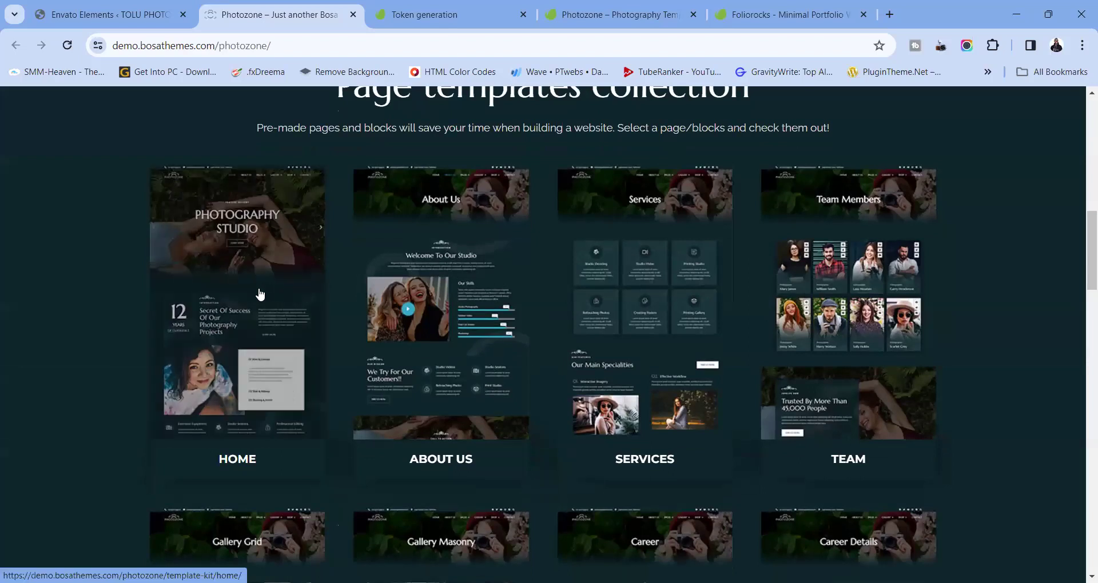
# View the HOME demo, expanding Style & Makeup and Shooting & Retush, then return to the hero
pyautogui.click(260, 294)
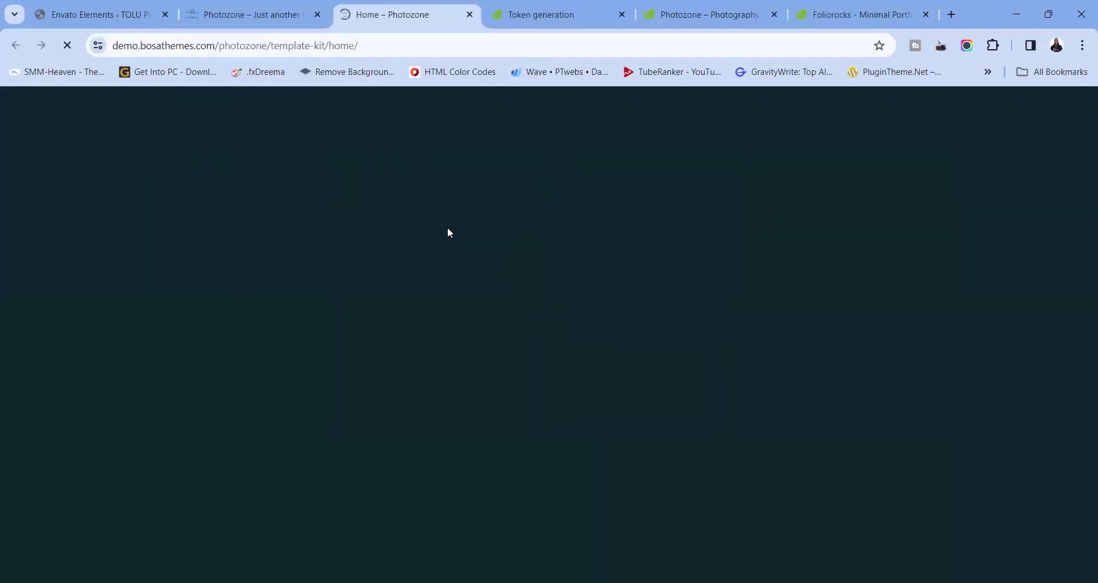
pyautogui.scroll(-12, 567, 272)
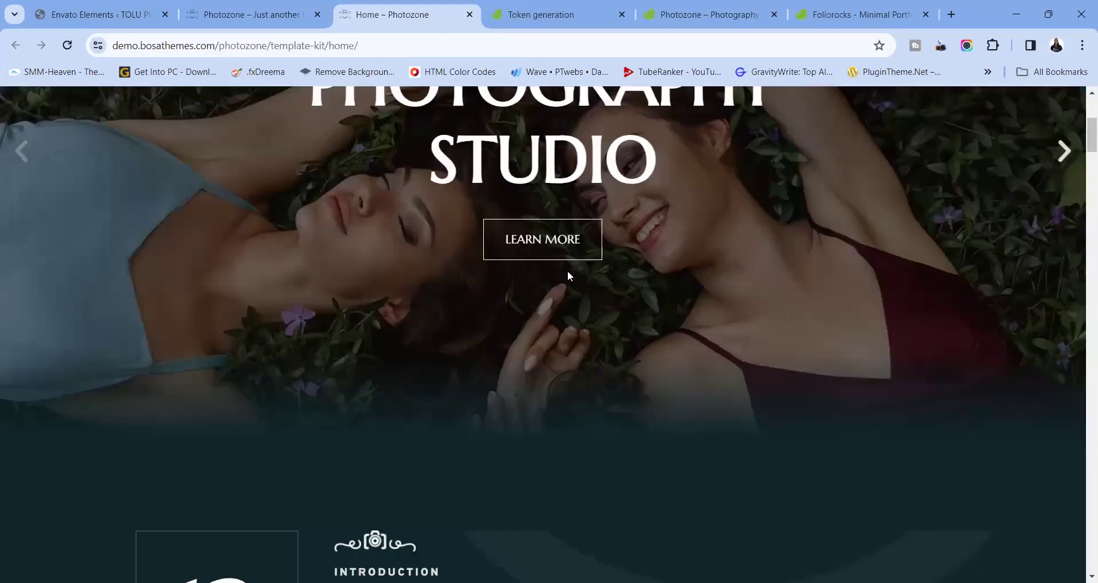
pyautogui.scroll(12, 567, 270)
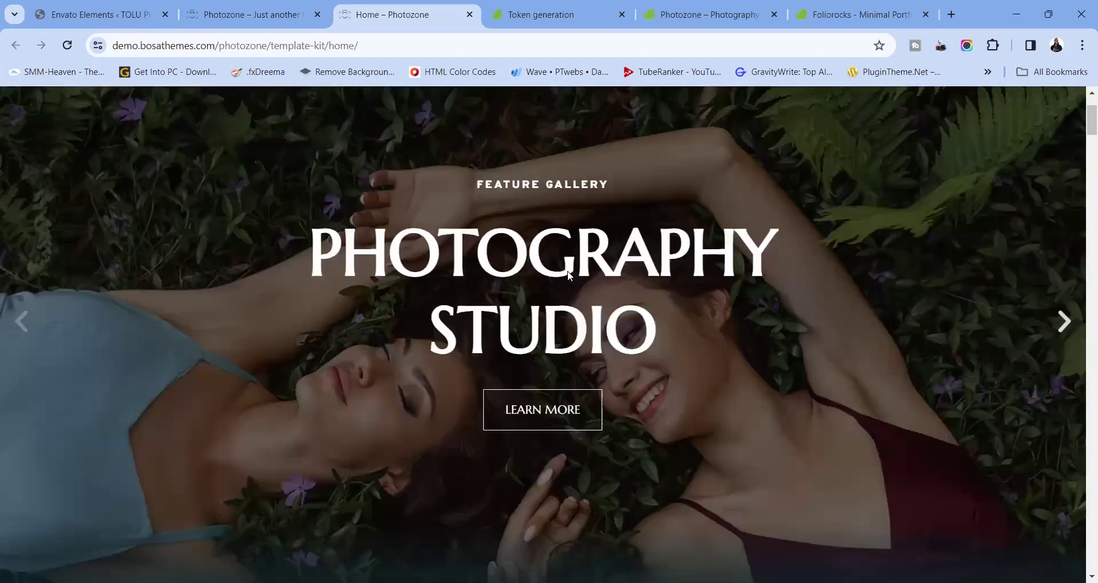
pyautogui.scroll(-12, 579, 326)
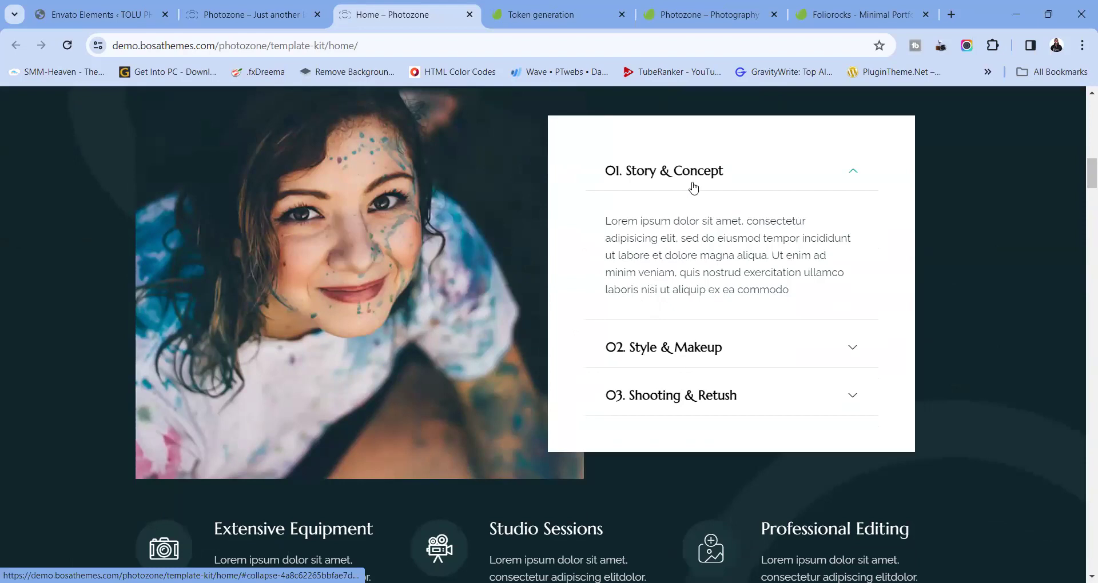
pyautogui.click(674, 353)
pyautogui.click(694, 396)
pyautogui.scroll(-15, 591, 291)
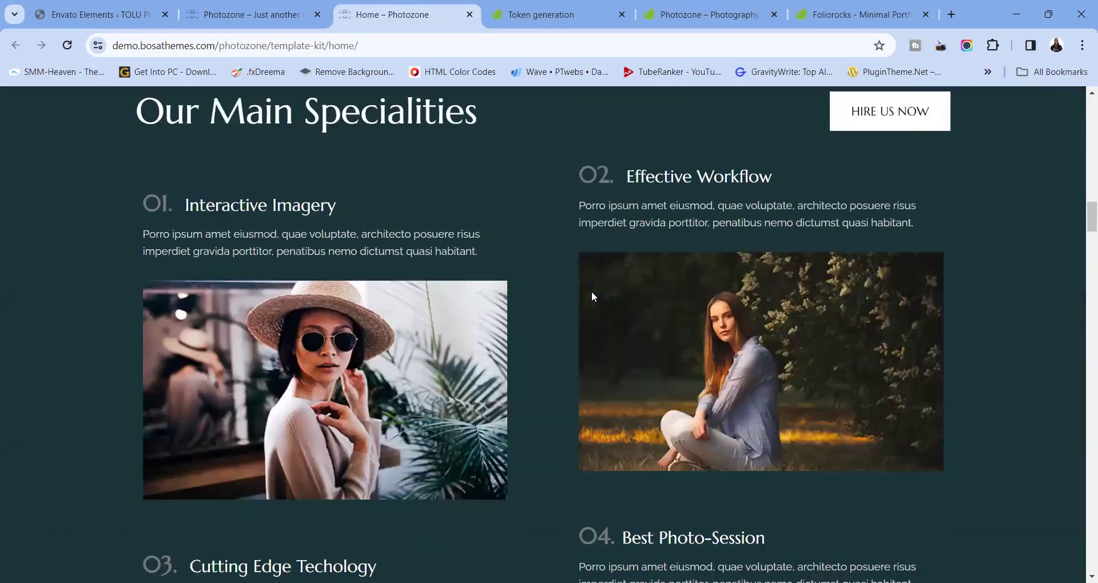
pyautogui.scroll(-5, 591, 290)
pyautogui.scroll(20, 592, 290)
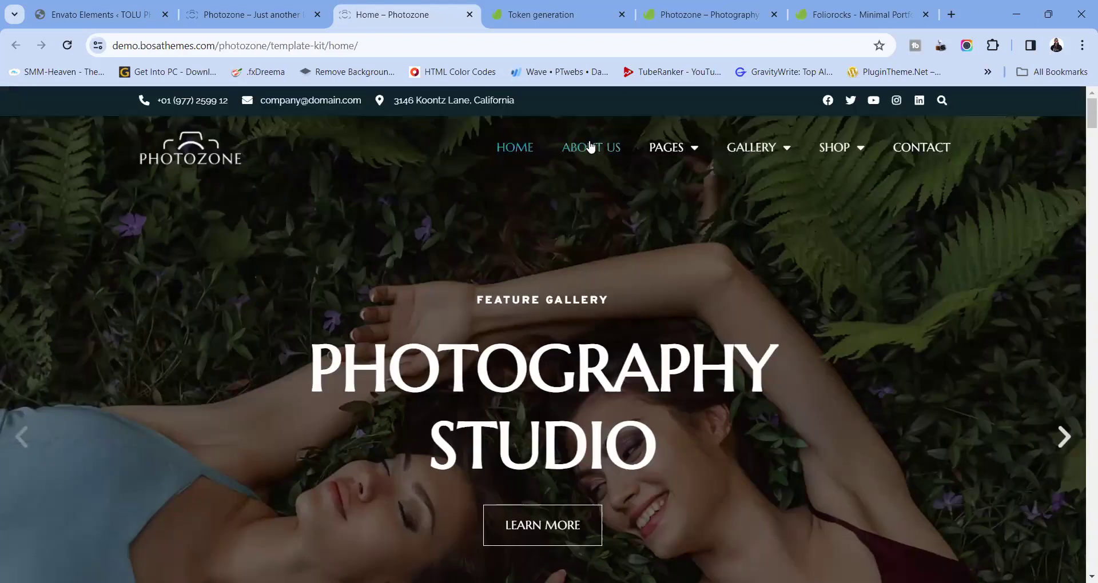
# Scroll through the demo's About Us page
pyautogui.click(589, 150)
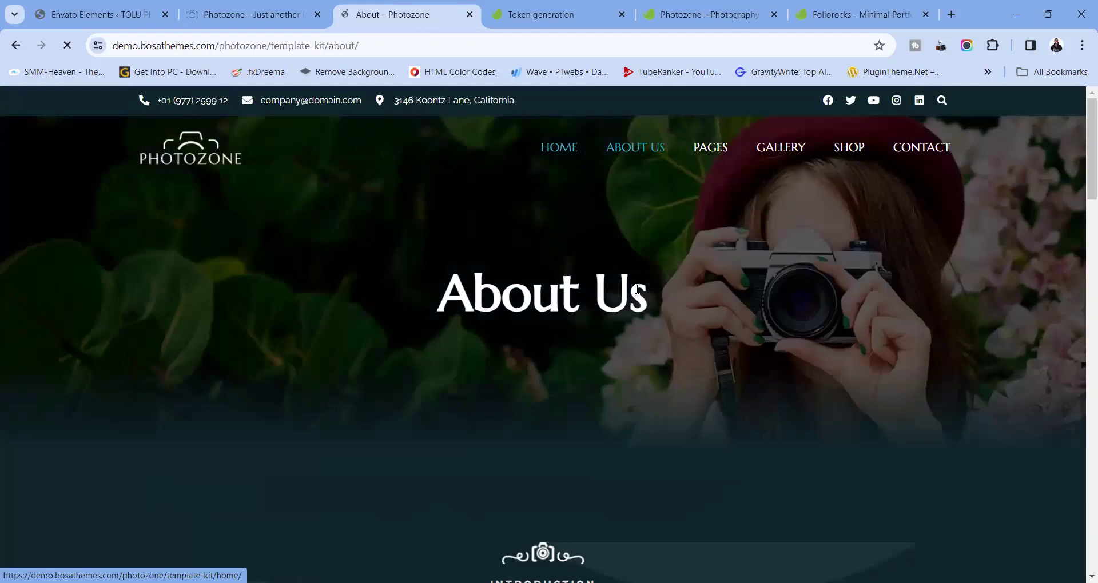
pyautogui.scroll(-6, 636, 290)
pyautogui.scroll(8, 636, 289)
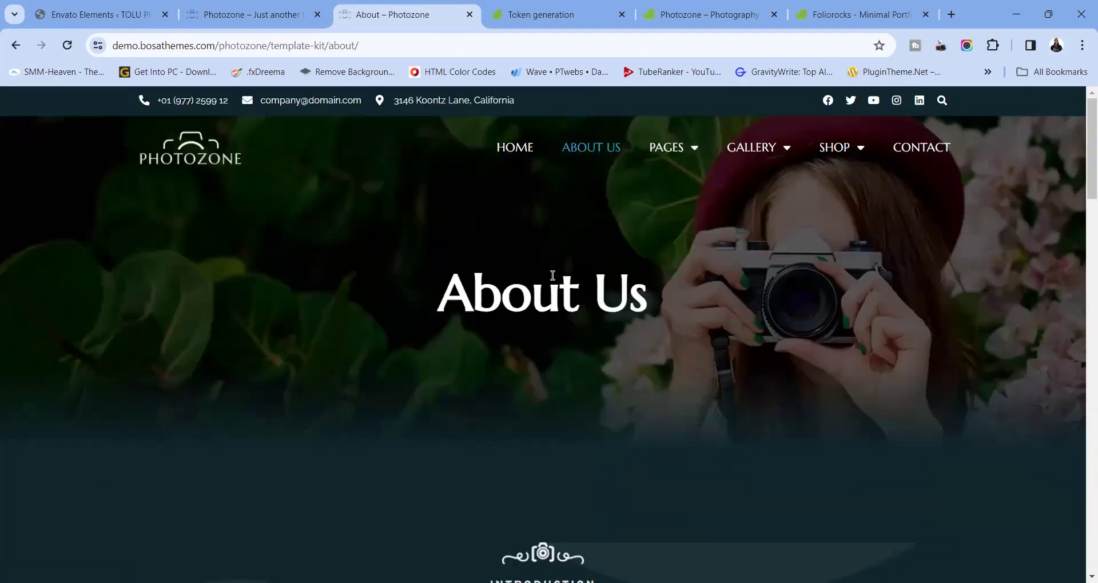
pyautogui.scroll(-15, 553, 276)
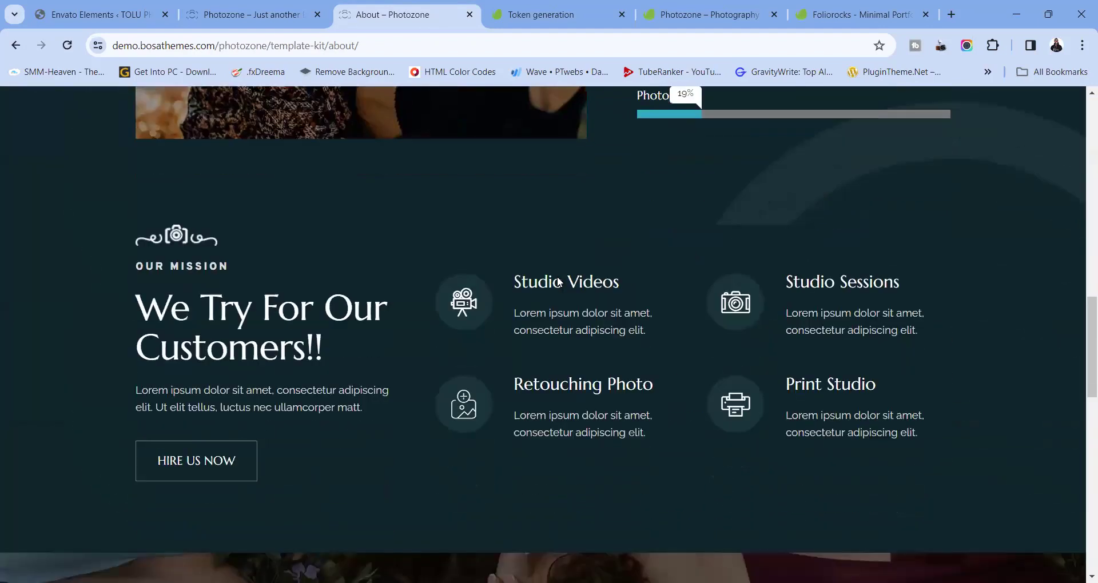
pyautogui.scroll(-15, 560, 281)
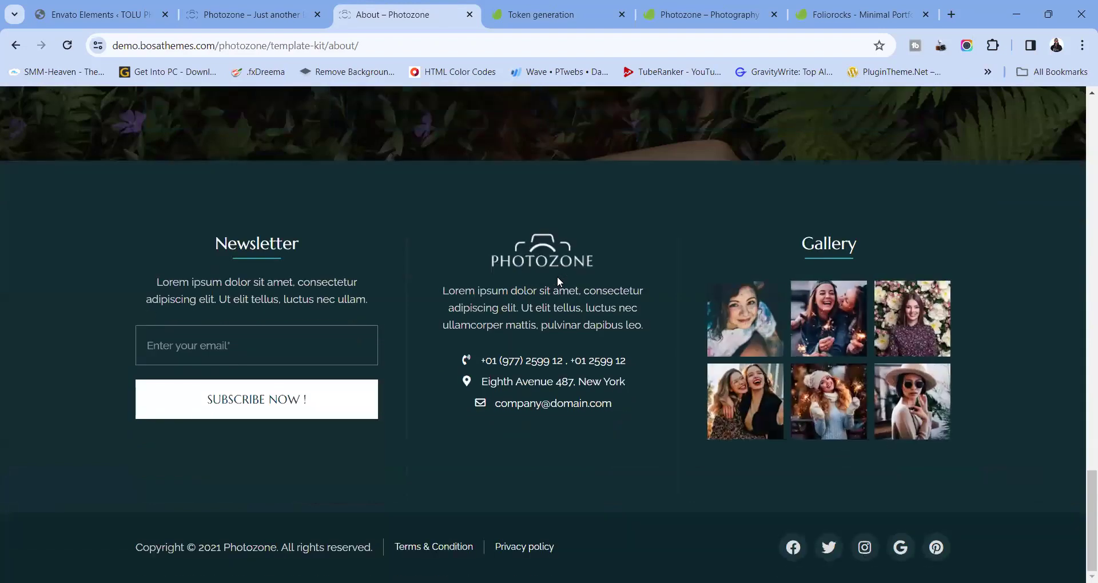
pyautogui.scroll(20, 557, 276)
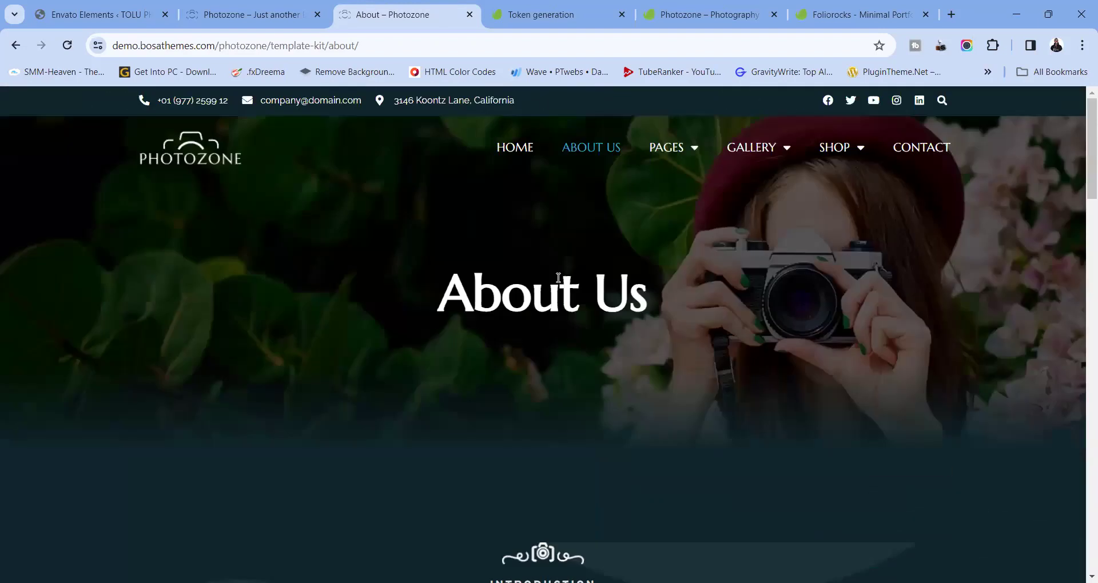
# View the demo's 404 error page from the PAGES menu
pyautogui.moveTo(691, 156)
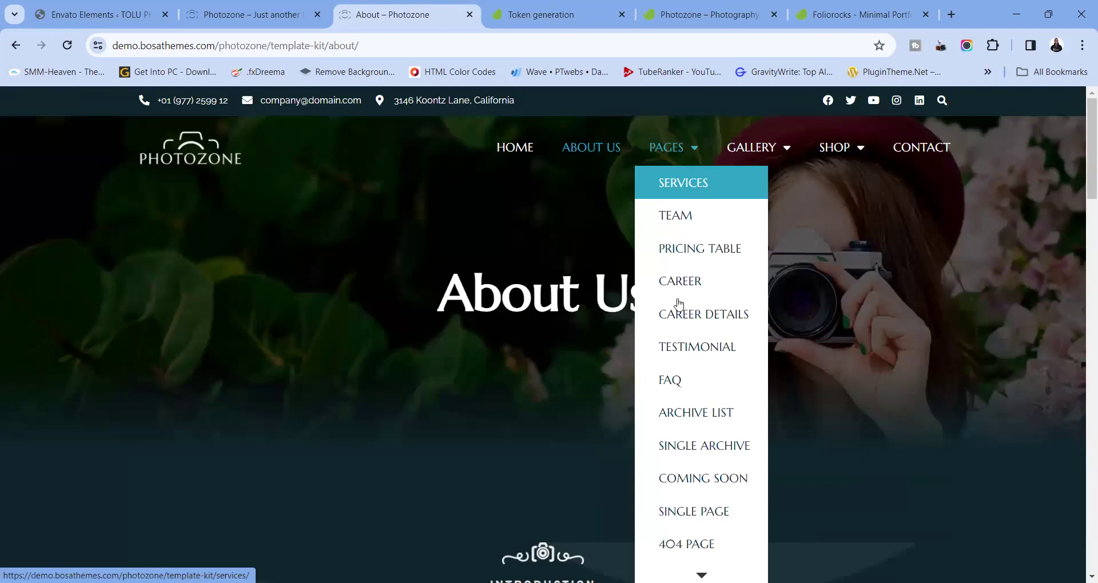
pyautogui.click(695, 543)
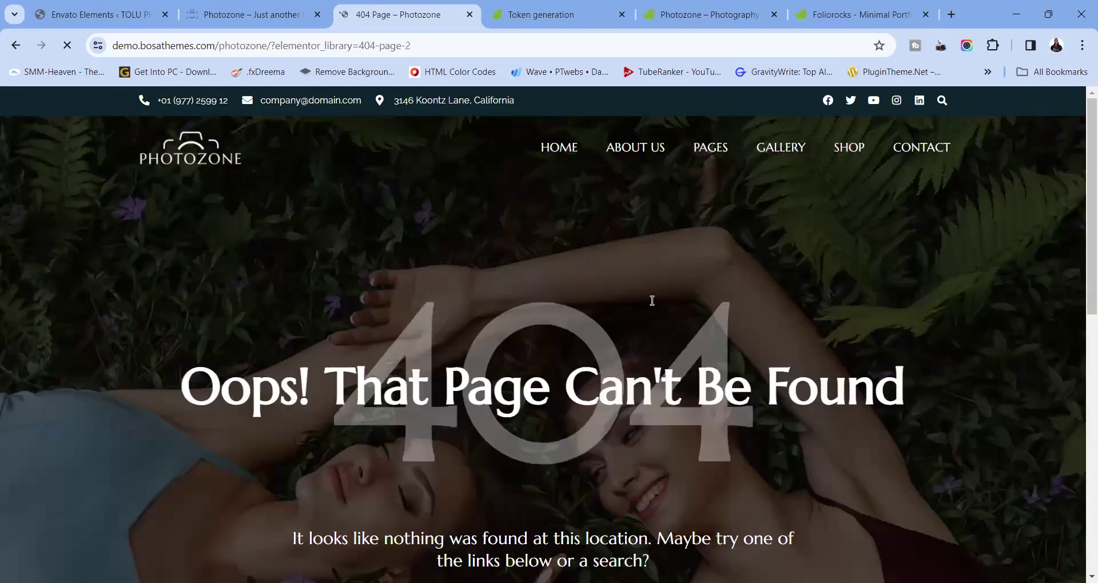
pyautogui.scroll(-4, 650, 299)
pyautogui.scroll(-3, 615, 278)
pyautogui.scroll(7, 616, 278)
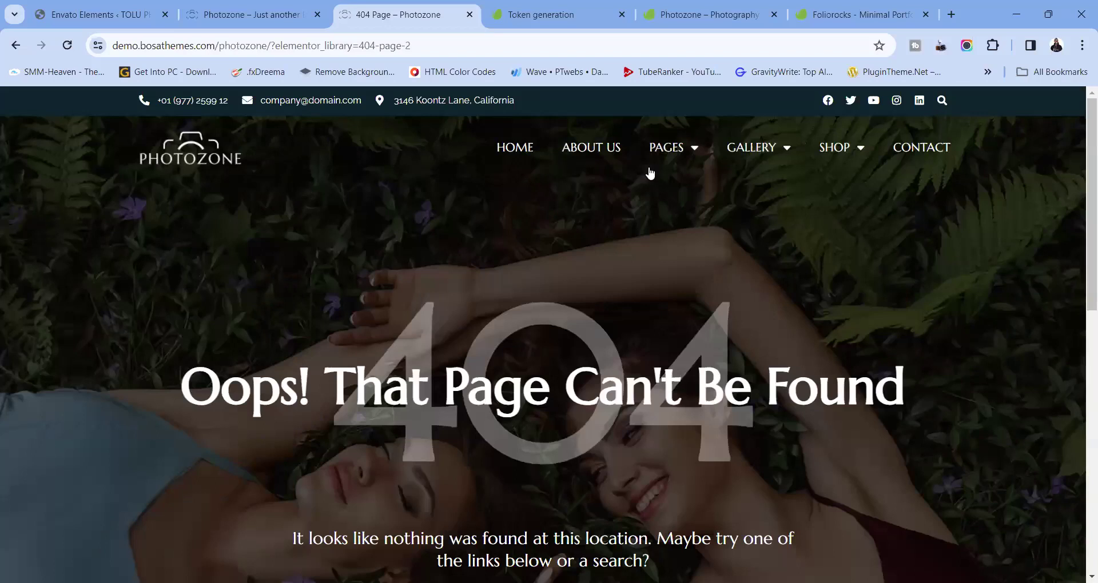
# Look at the Coming Soon page, then go back to the 404 page
pyautogui.moveTo(688, 516)
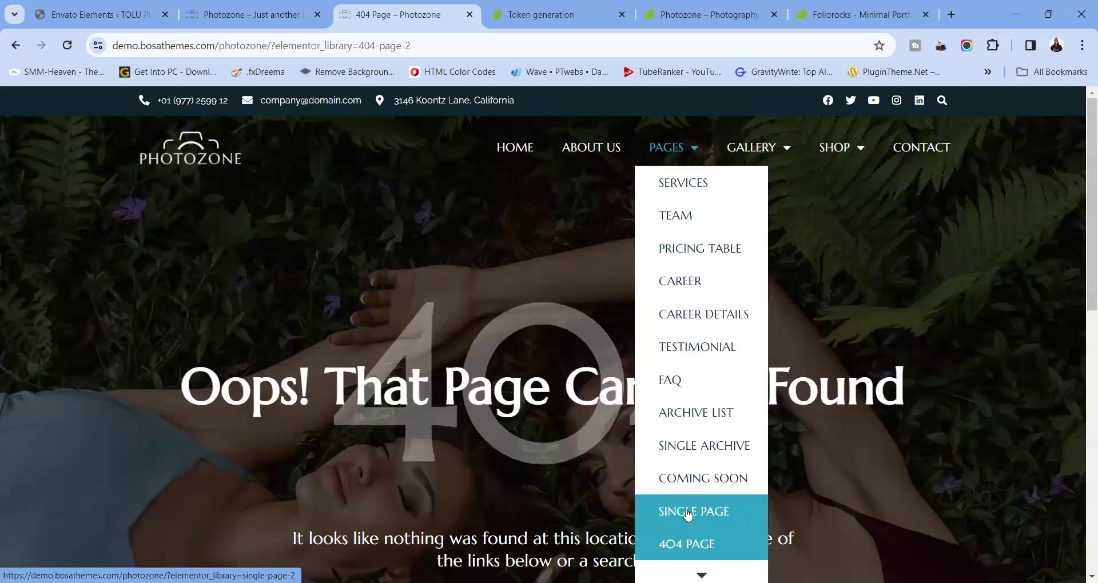
pyautogui.click(697, 477)
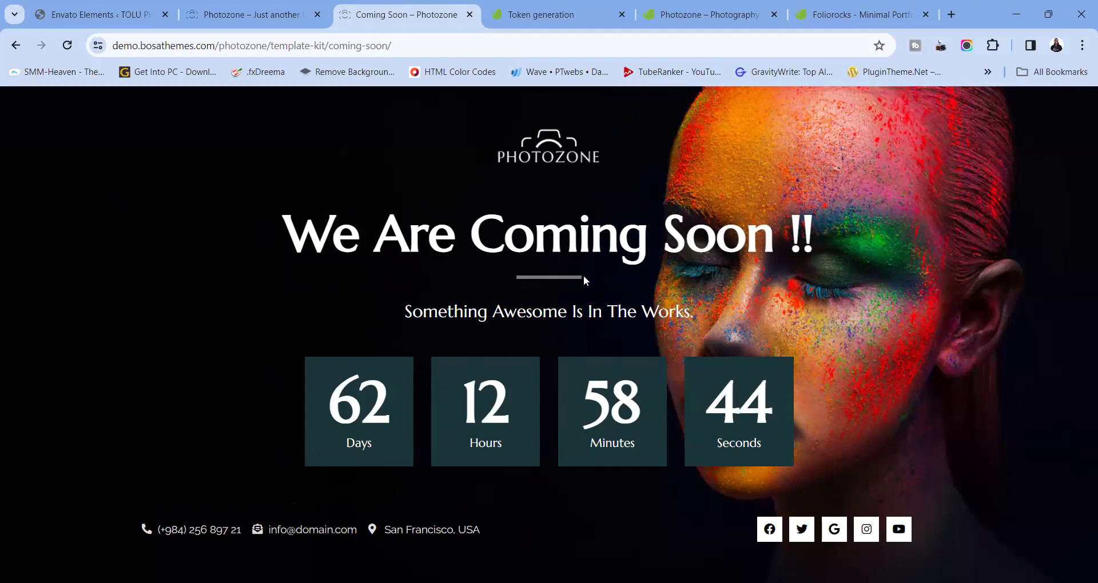
pyautogui.click(15, 45)
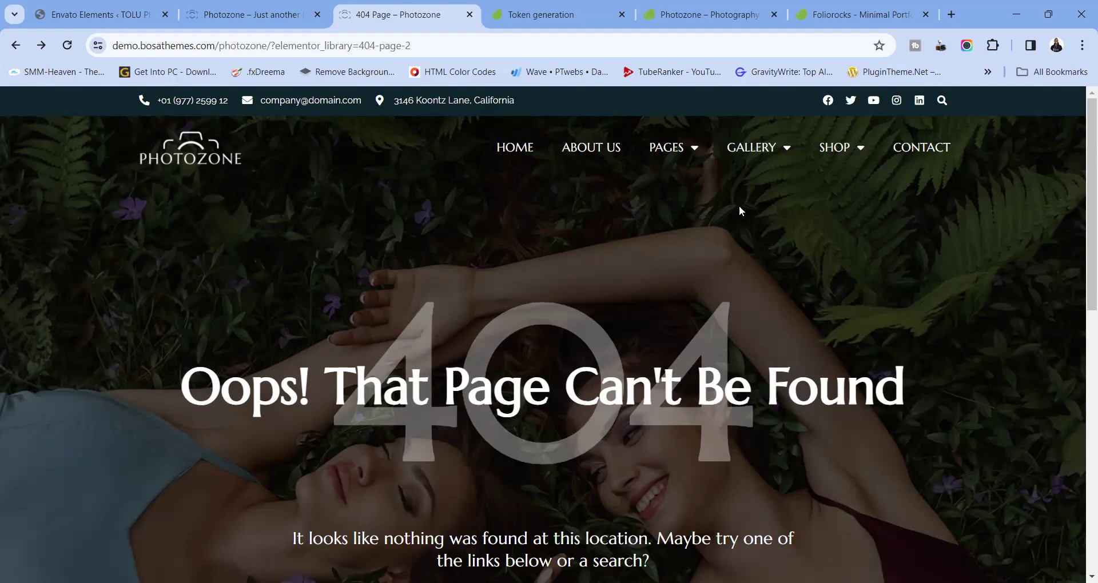
pyautogui.scroll(-8, 380, 224)
pyautogui.scroll(8, 380, 224)
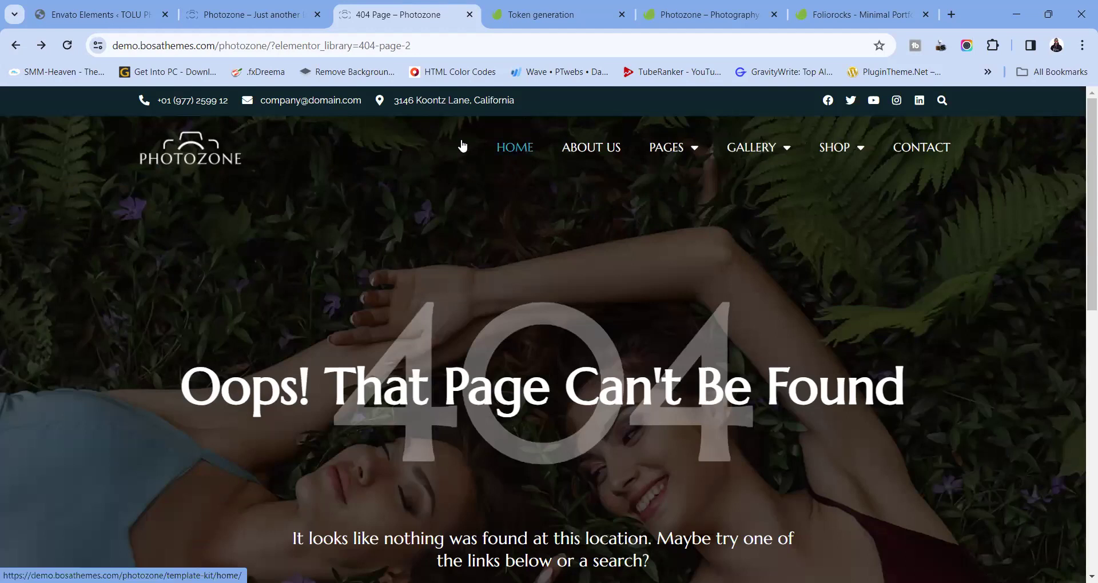
# Close the 404 demo, page-templates, token and Photozone tabs, leaving the Envato Elements admin tab
pyautogui.click(1058, 15)
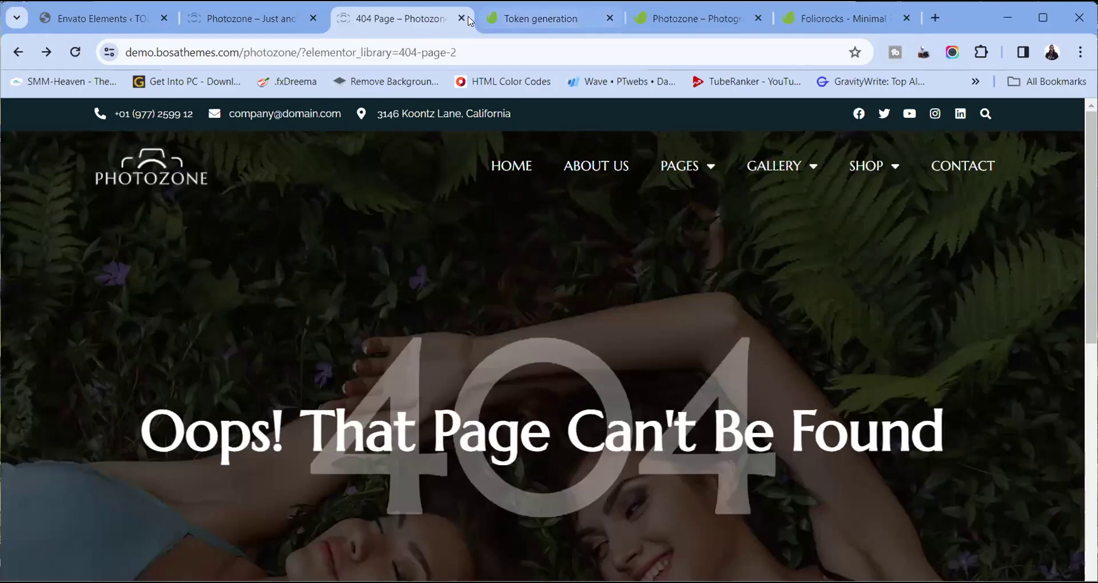
pyautogui.click(470, 14)
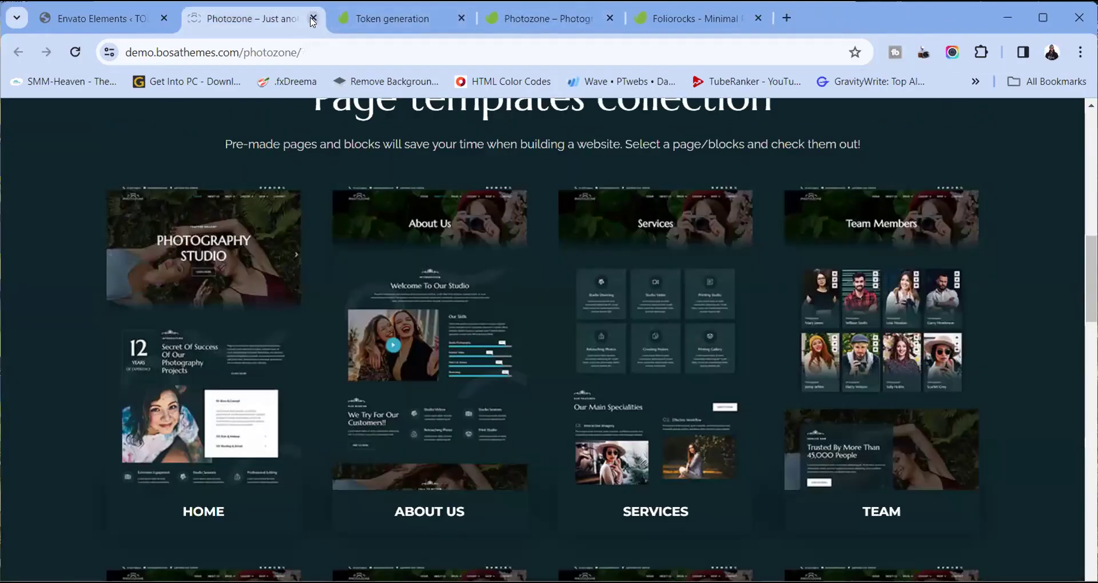
pyautogui.click(312, 18)
pyautogui.click(91, 19)
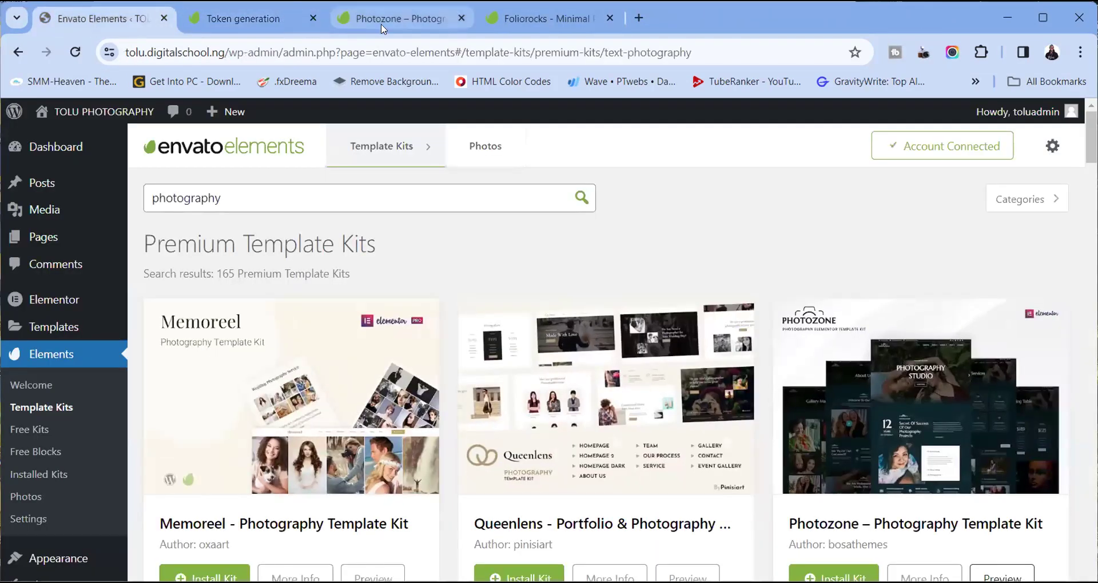
pyautogui.click(313, 18)
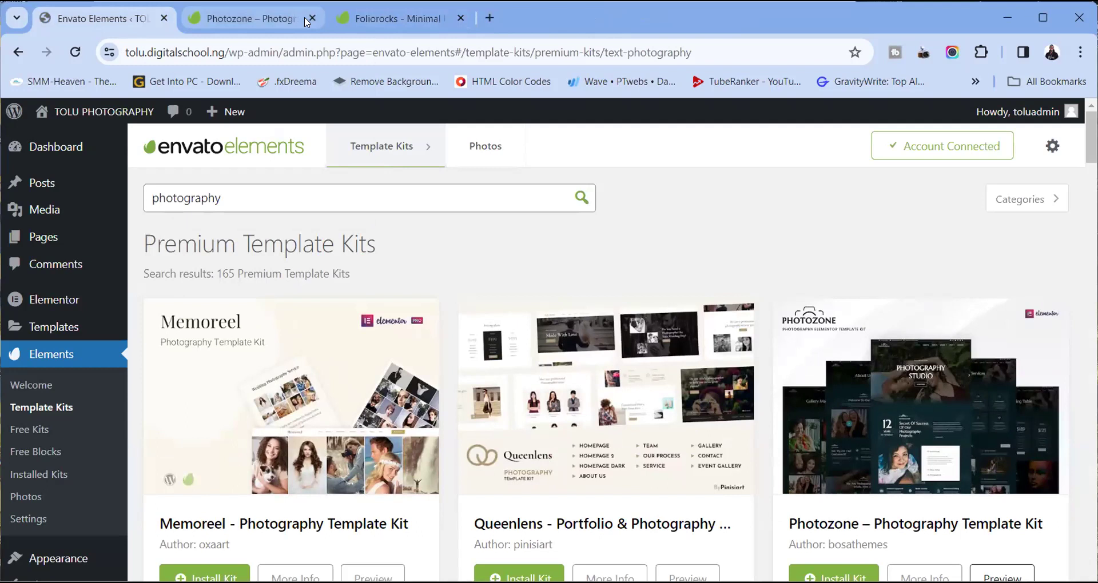
pyautogui.click(312, 18)
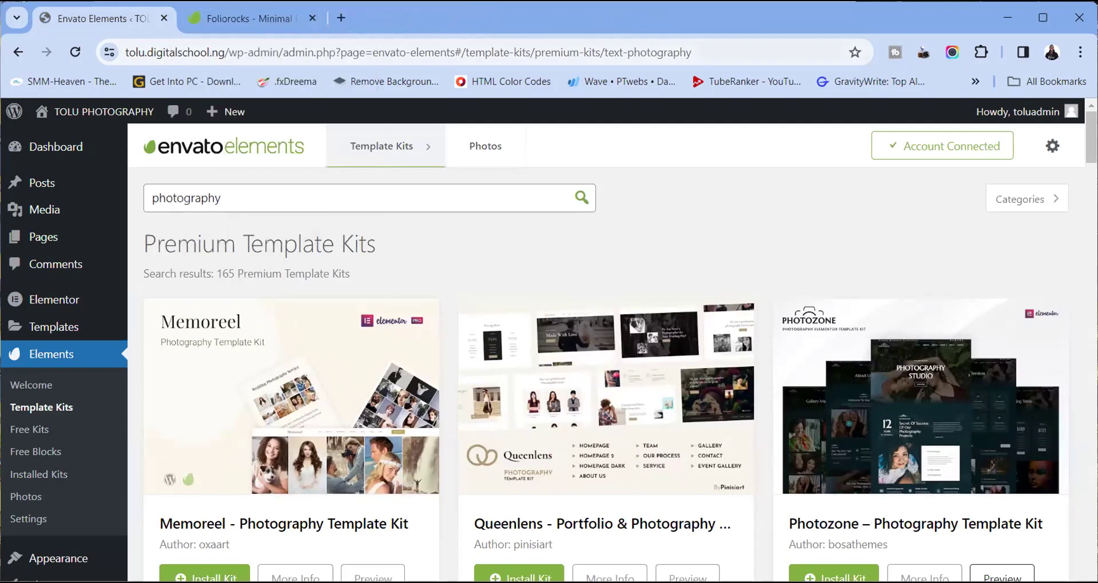
# Maximize the window and install the Photozone – Photography Template Kit
pyautogui.click(1038, 12)
pyautogui.scroll(-5, 287, 332)
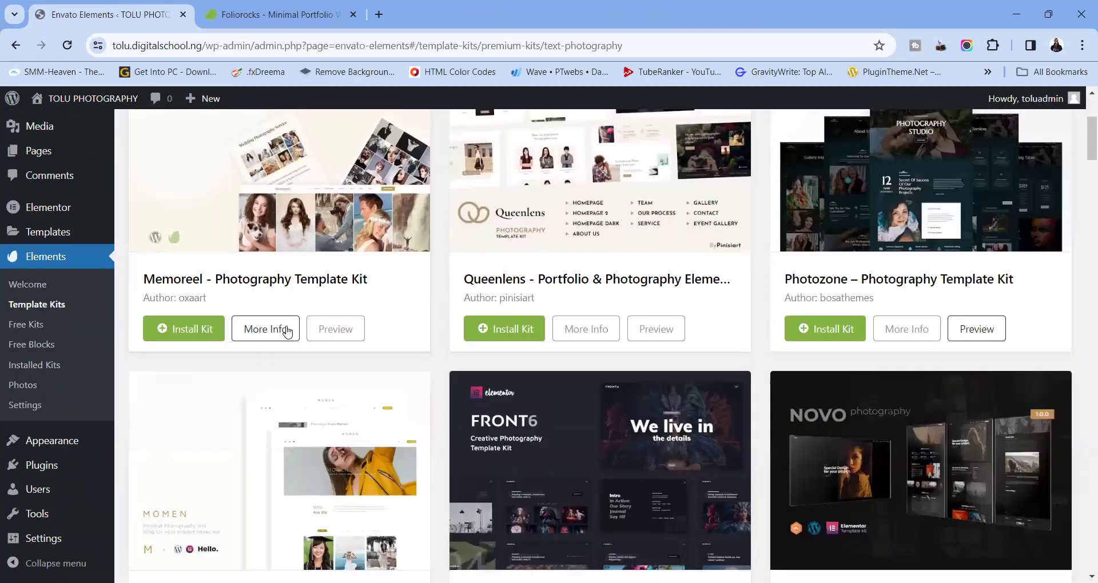
pyautogui.scroll(4, 287, 332)
pyautogui.click(826, 543)
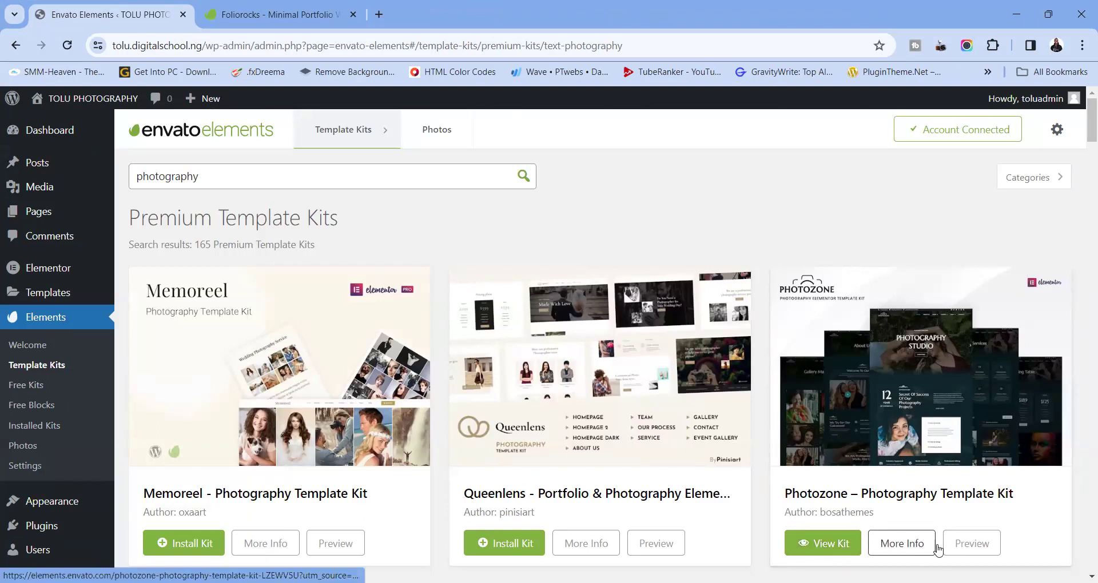
pyautogui.click(846, 552)
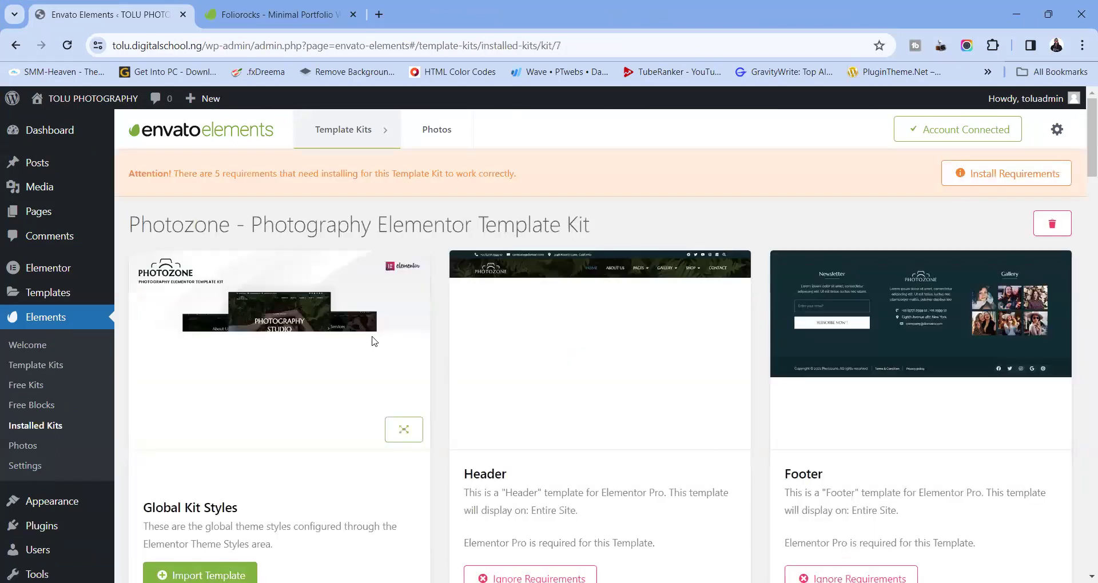
pyautogui.scroll(-10, 462, 350)
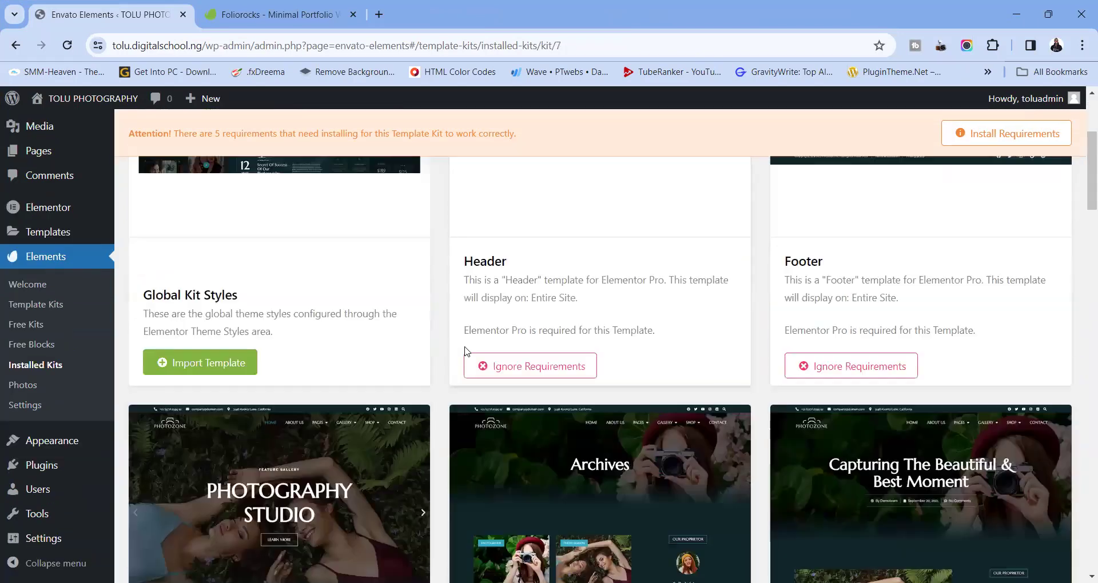
pyautogui.scroll(-20, 466, 347)
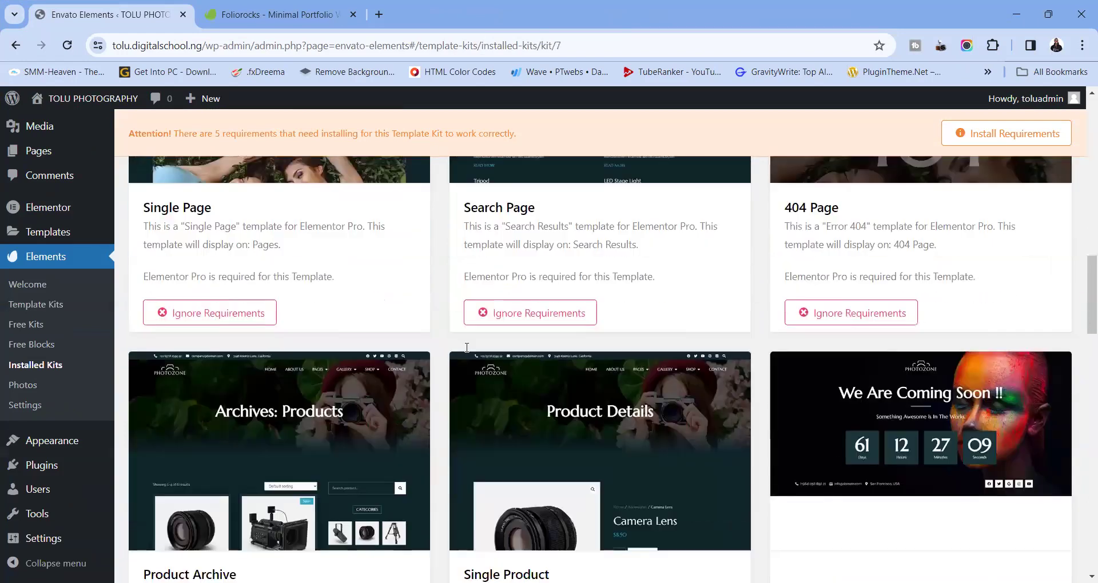
pyautogui.scroll(20, 467, 347)
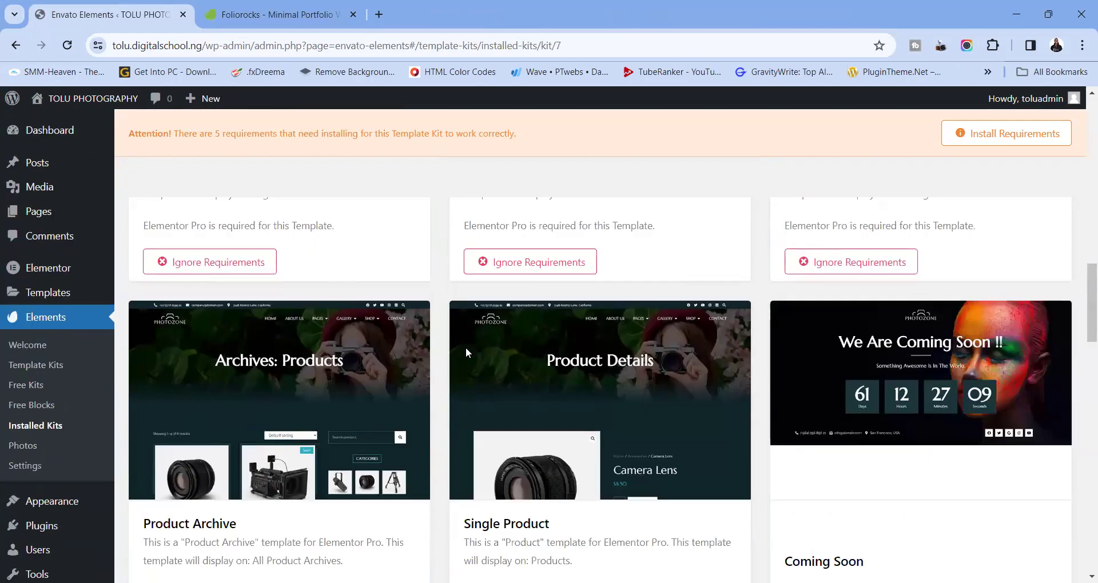
pyautogui.scroll(-2, 467, 350)
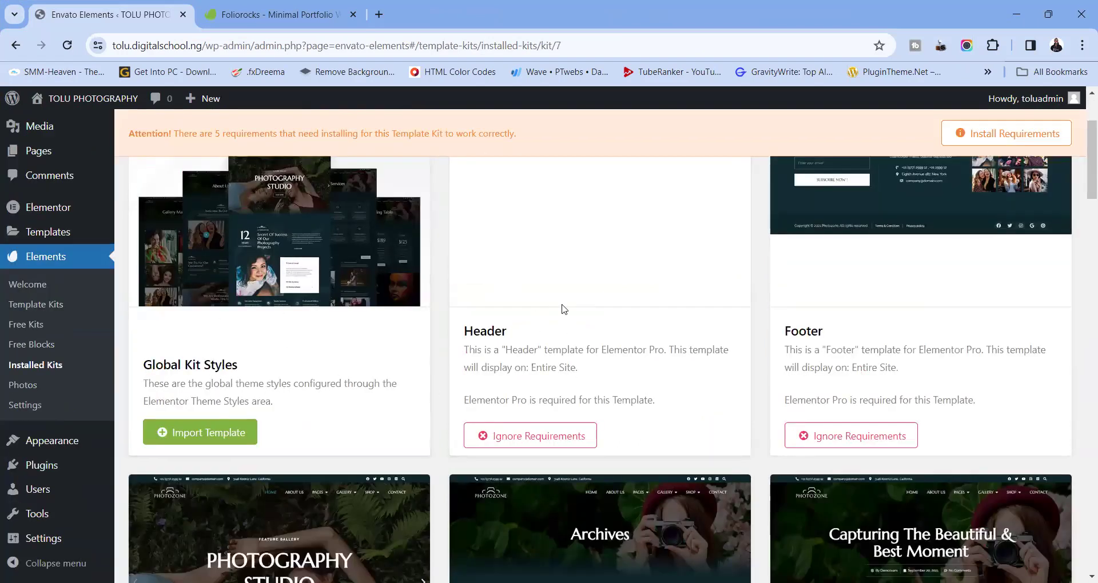
pyautogui.scroll(2, 860, 343)
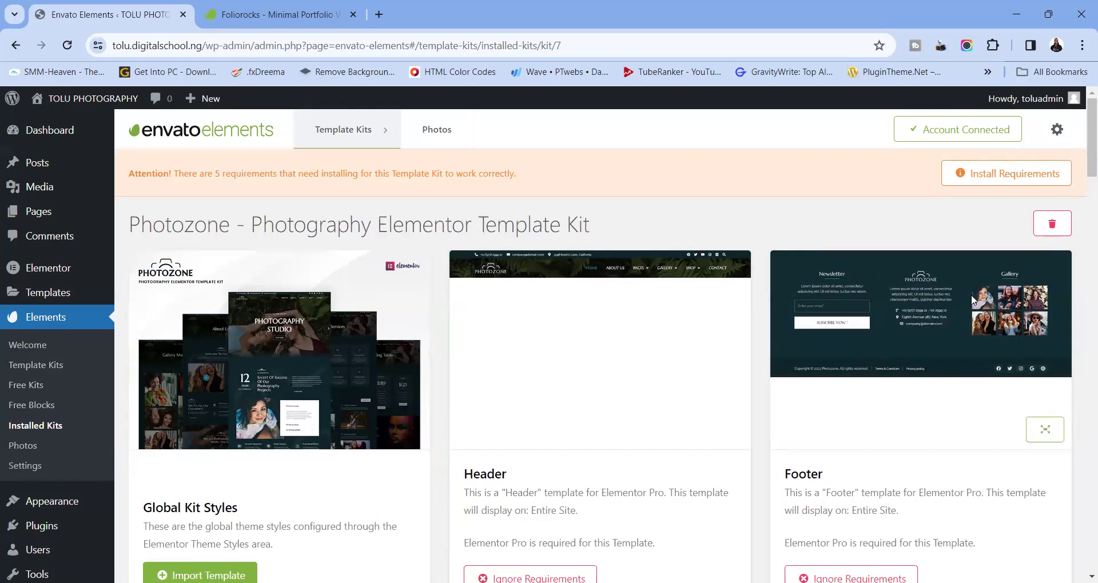
pyautogui.scroll(-9, 711, 434)
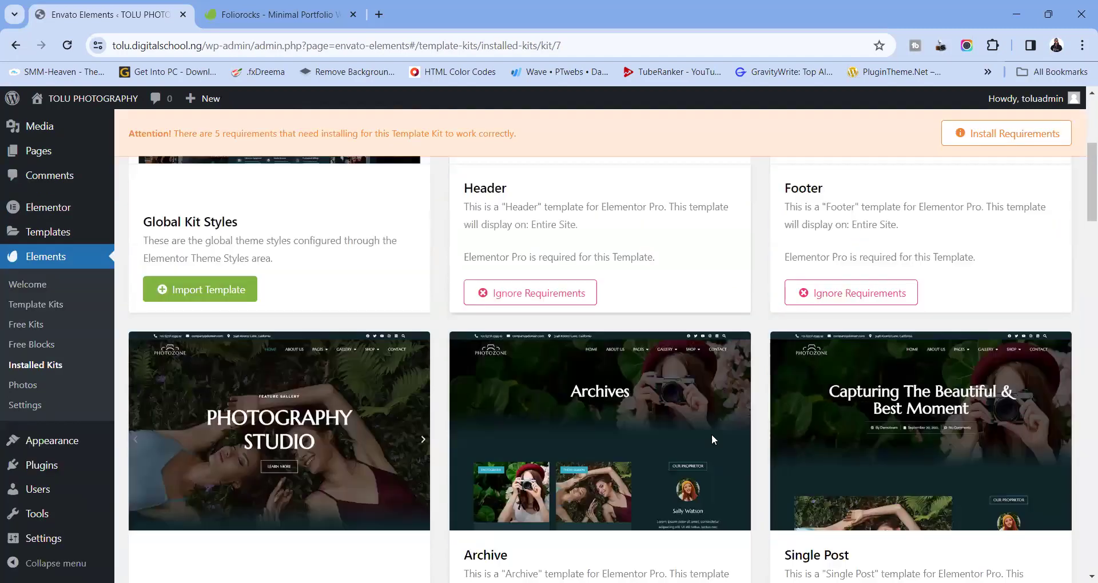
pyautogui.moveTo(68, 232)
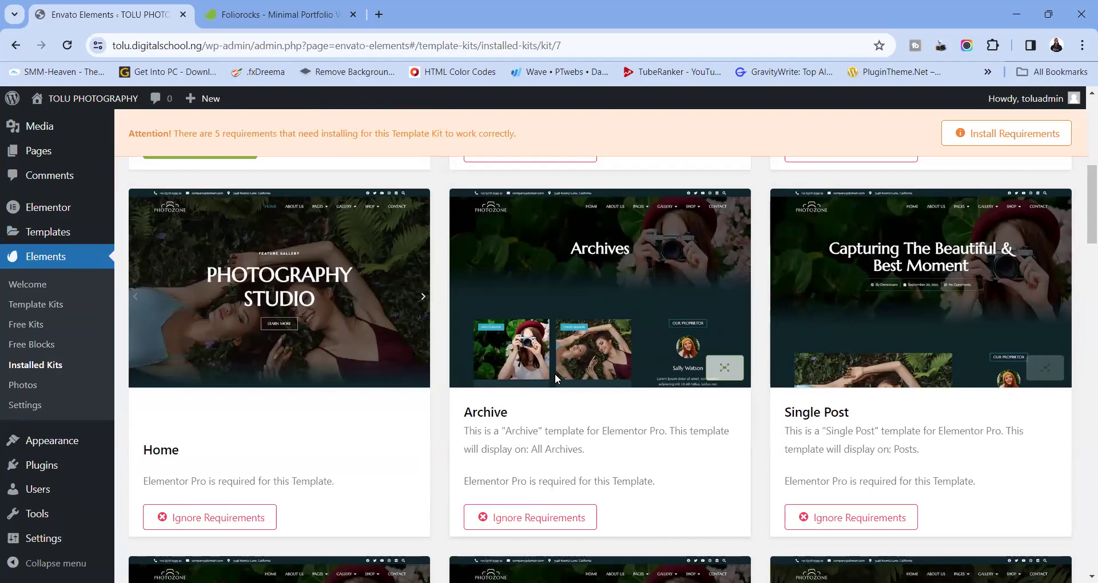
pyautogui.scroll(-1, 671, 375)
pyautogui.scroll(1, 921, 293)
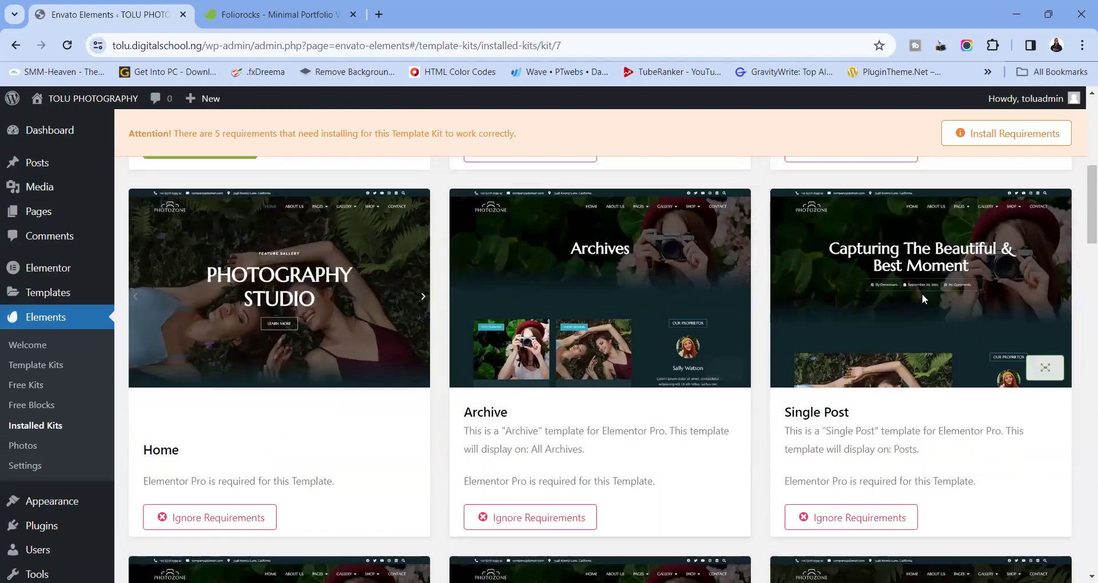
pyautogui.scroll(-5, 921, 327)
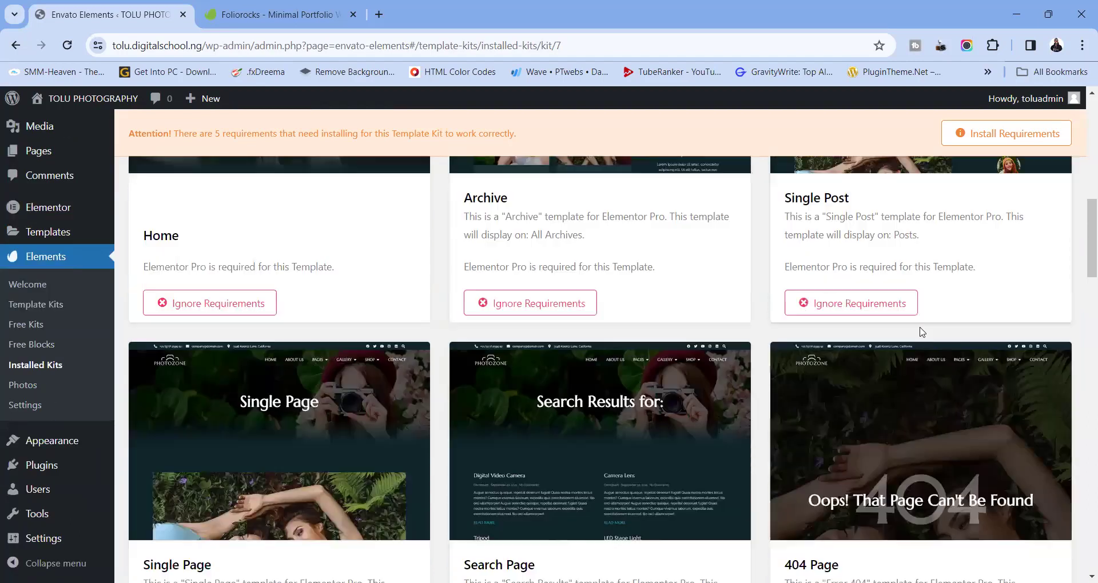
pyautogui.scroll(3, 865, 283)
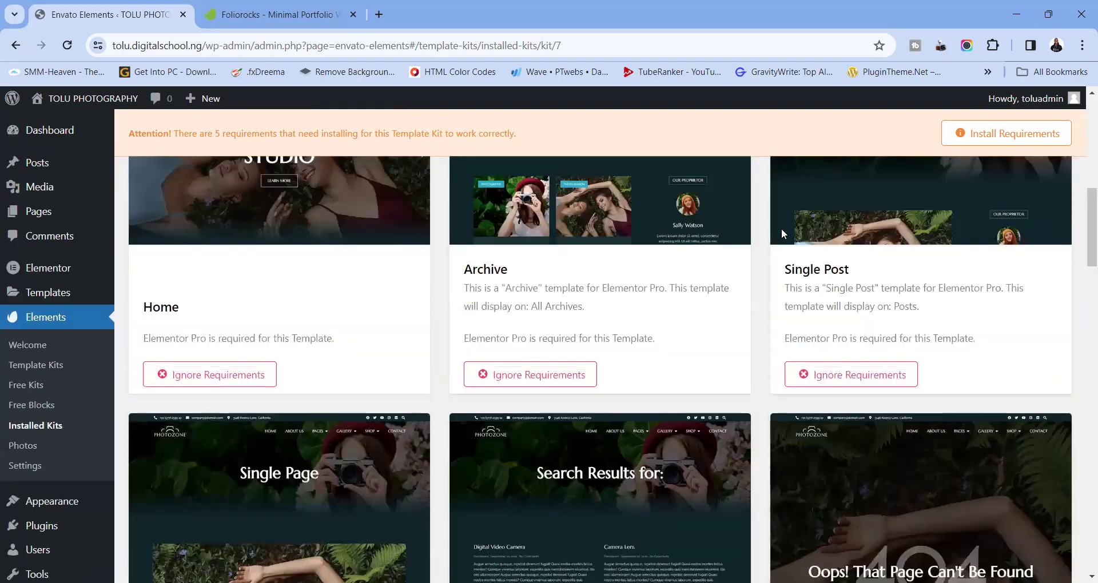
pyautogui.scroll(-3, 732, 314)
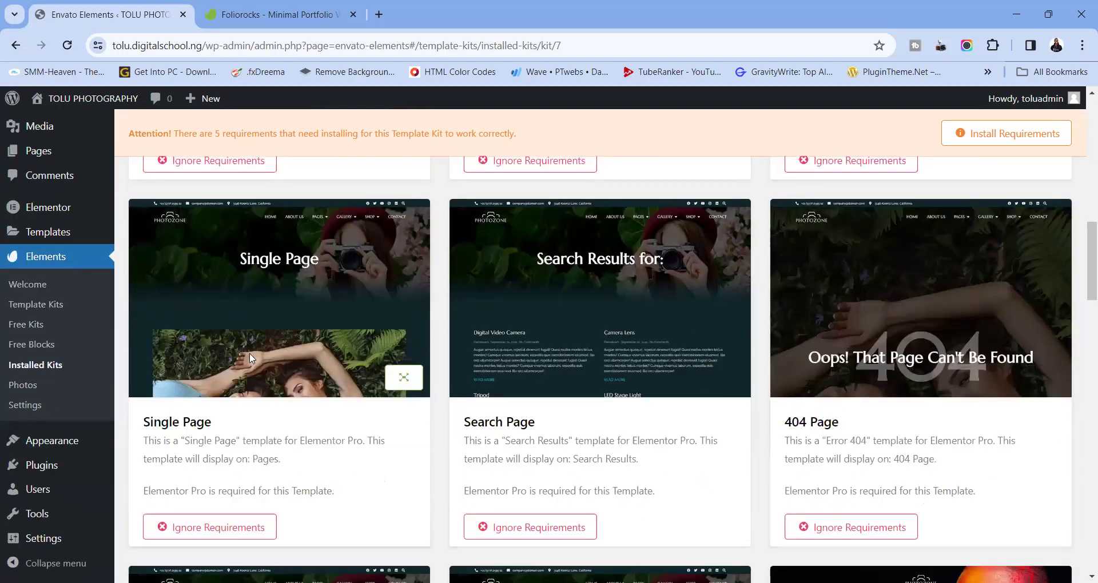
pyautogui.scroll(-4, 250, 359)
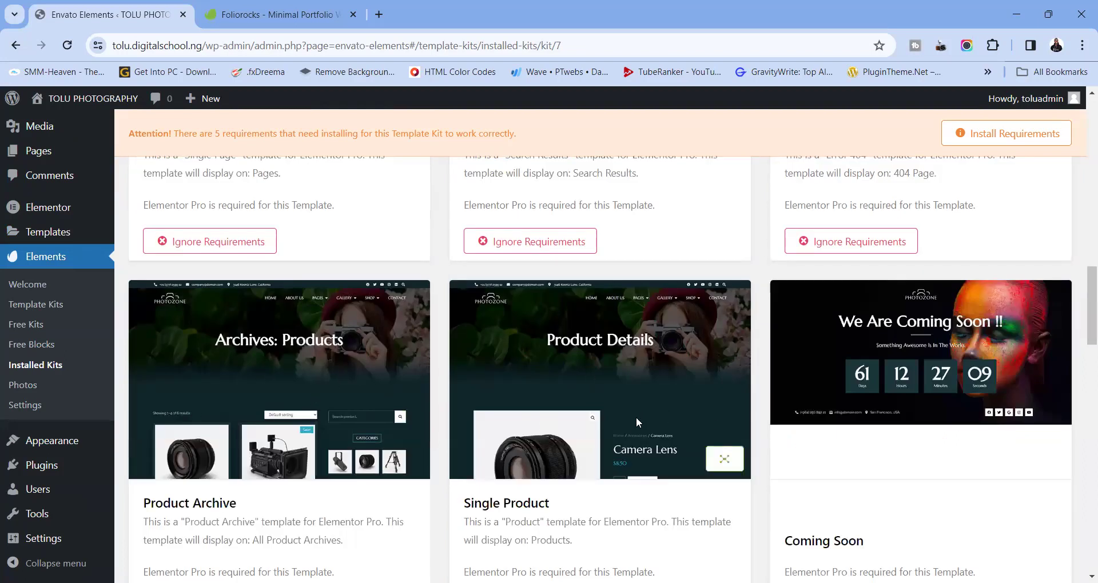
pyautogui.scroll(-4, 874, 400)
pyautogui.scroll(4, 874, 401)
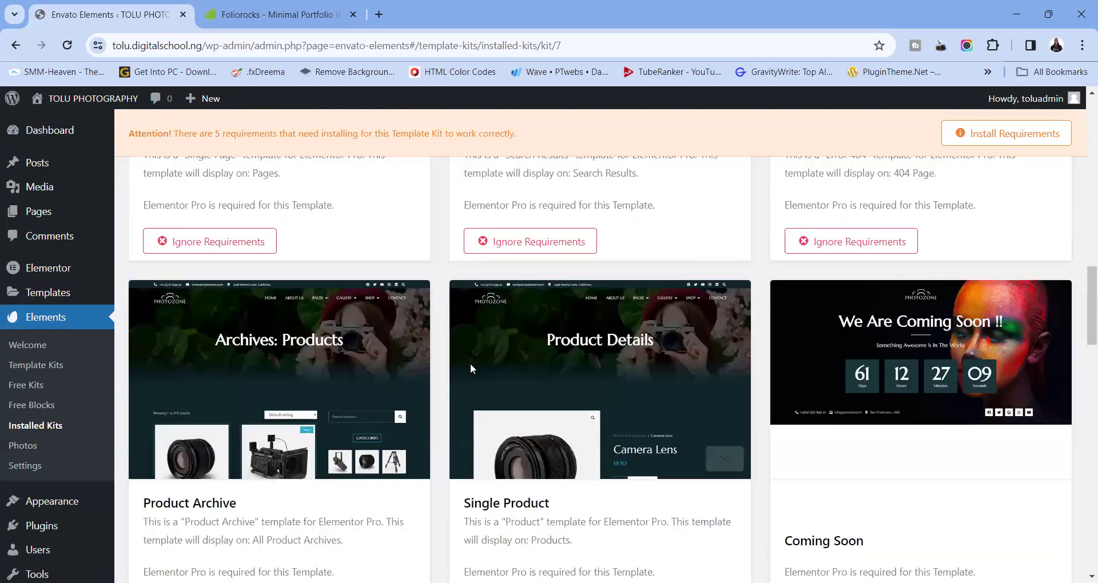
pyautogui.scroll(-5, 737, 403)
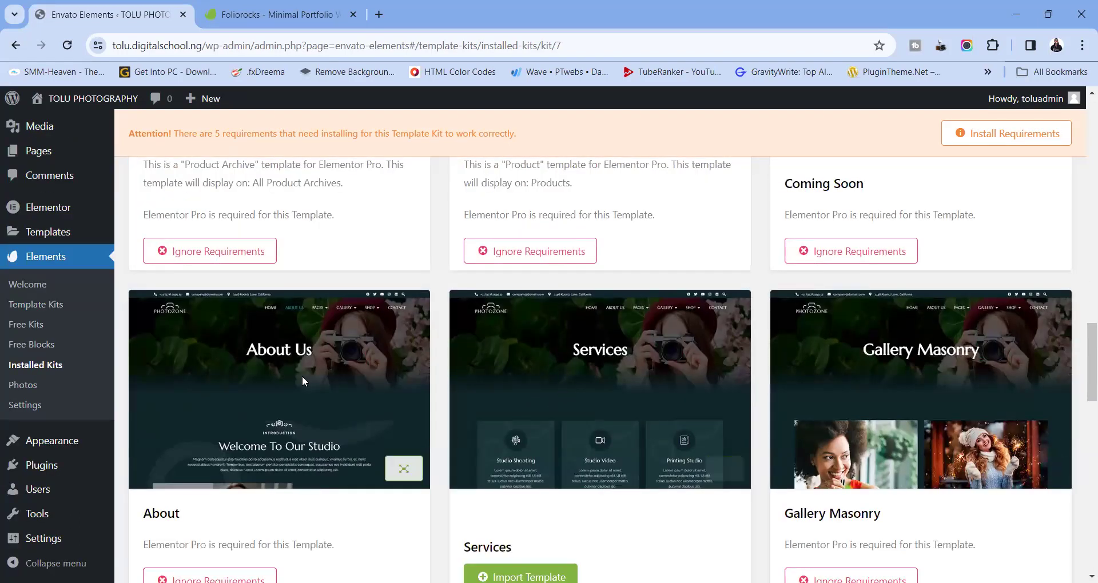
pyautogui.scroll(-3, 302, 375)
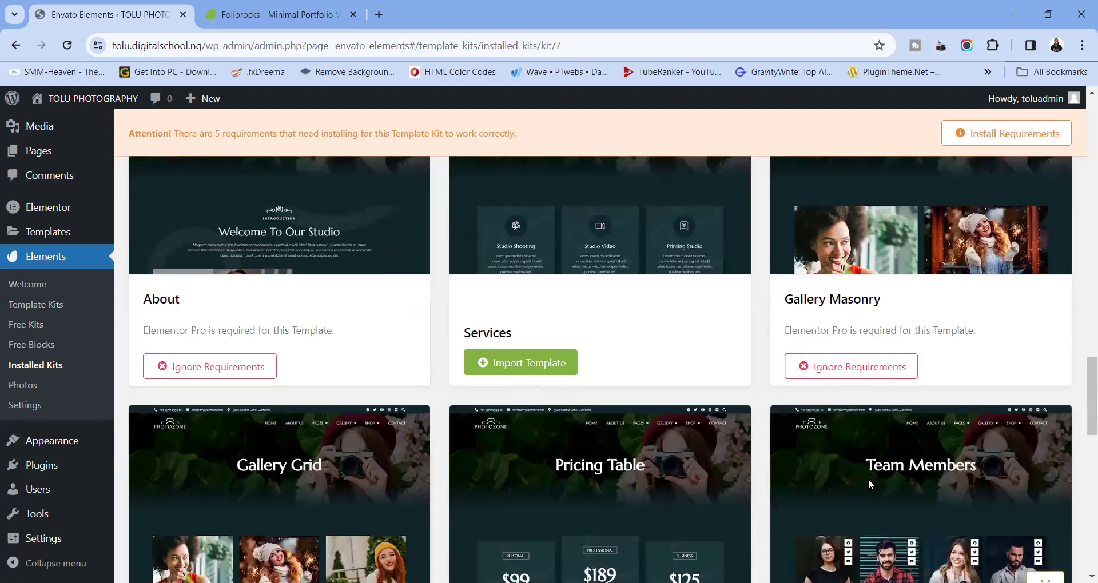
pyautogui.scroll(-8, 868, 482)
pyautogui.scroll(18, 868, 482)
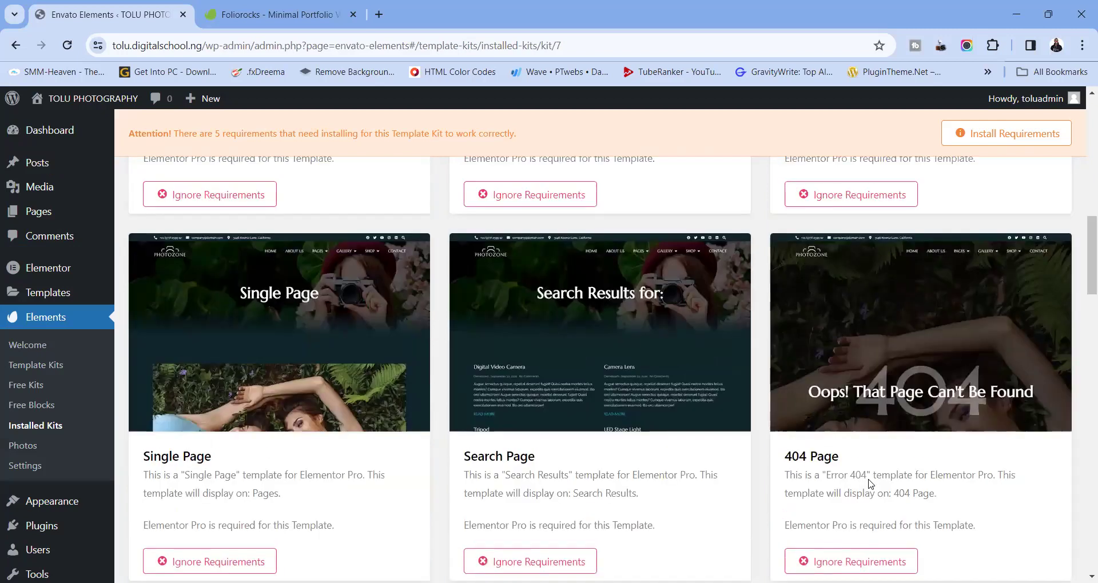
pyautogui.scroll(10, 868, 482)
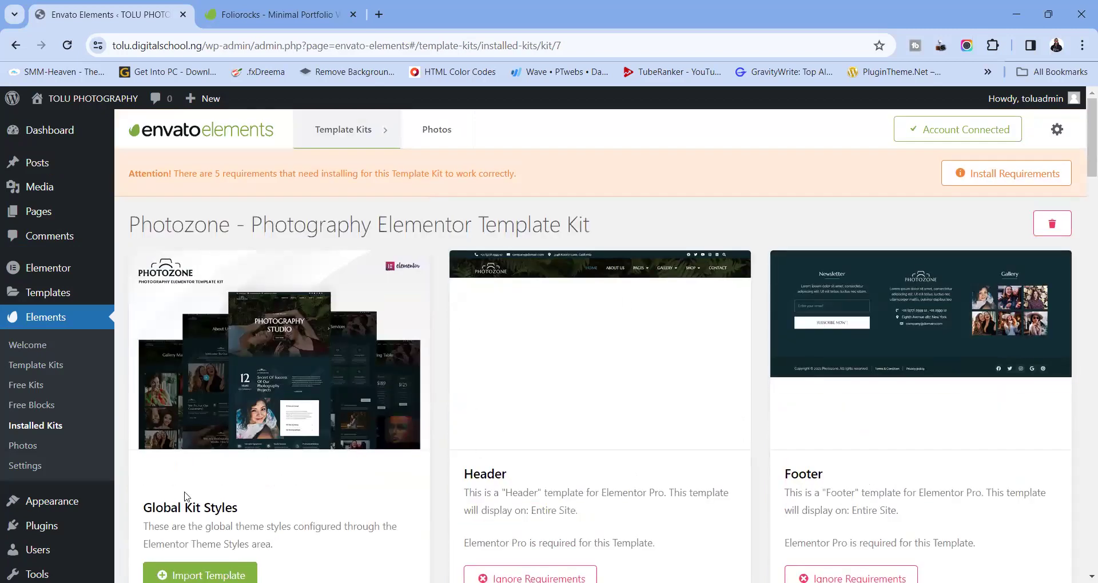
pyautogui.scroll(-5, 206, 491)
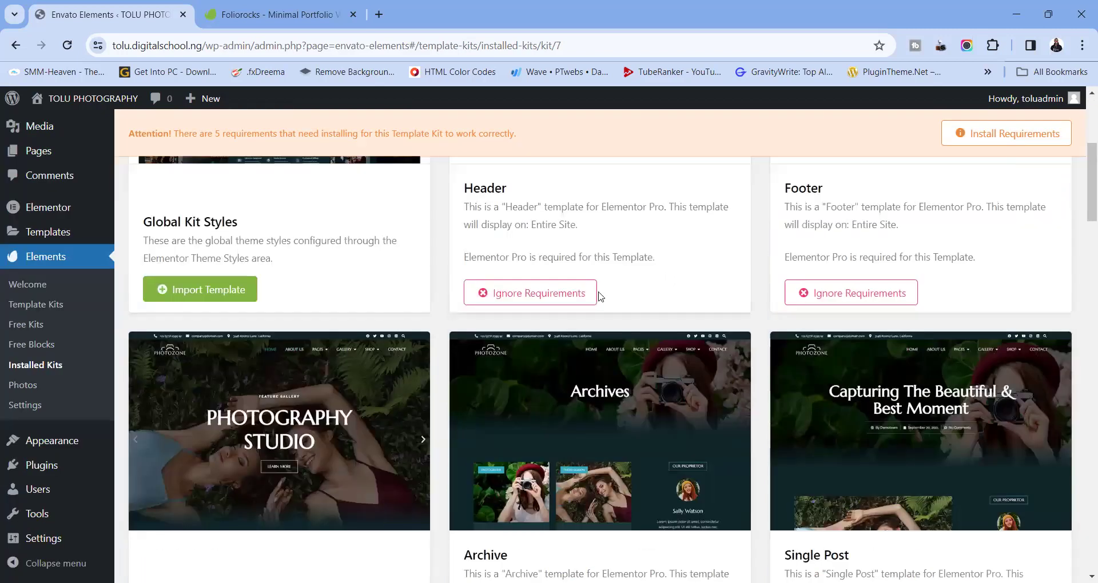
pyautogui.scroll(5, 663, 321)
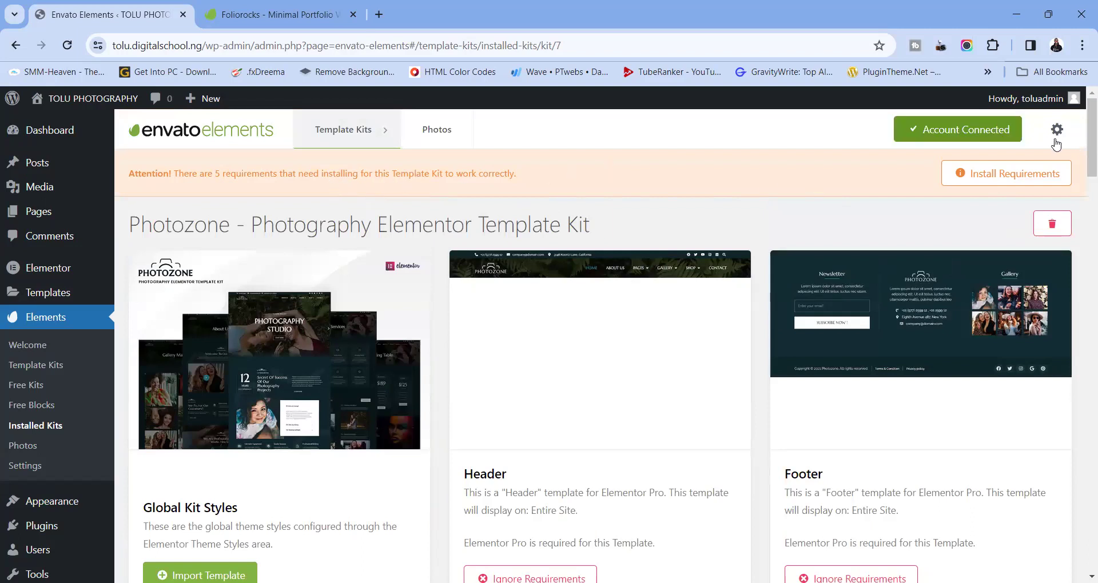
# Install the kit's missing requirements (ElementsKit Lite, WooCommerce, Elementor scheme settings) and close the window
pyautogui.click(1033, 173)
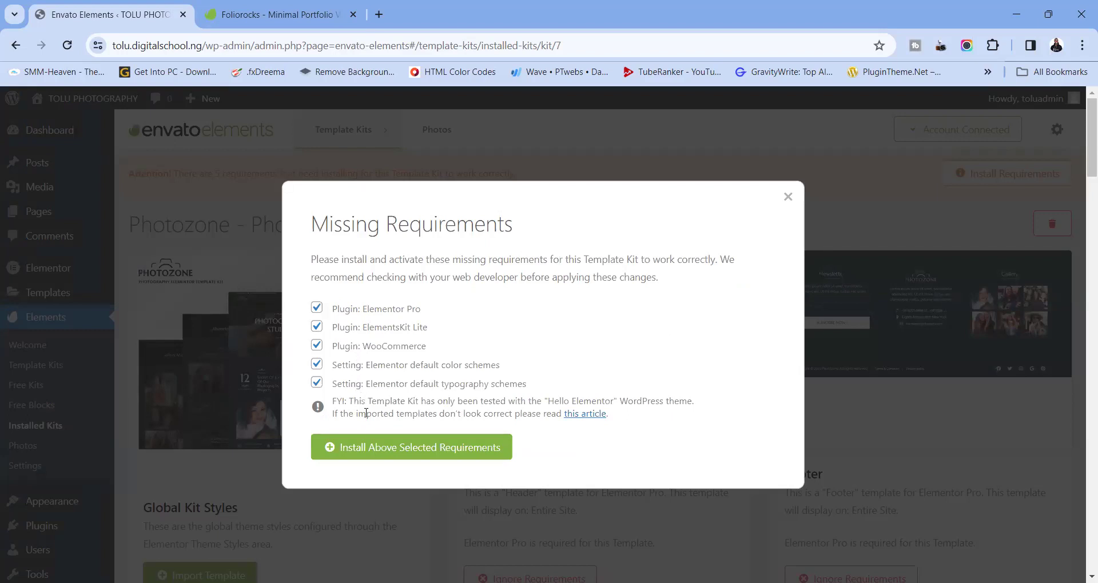
pyautogui.click(376, 457)
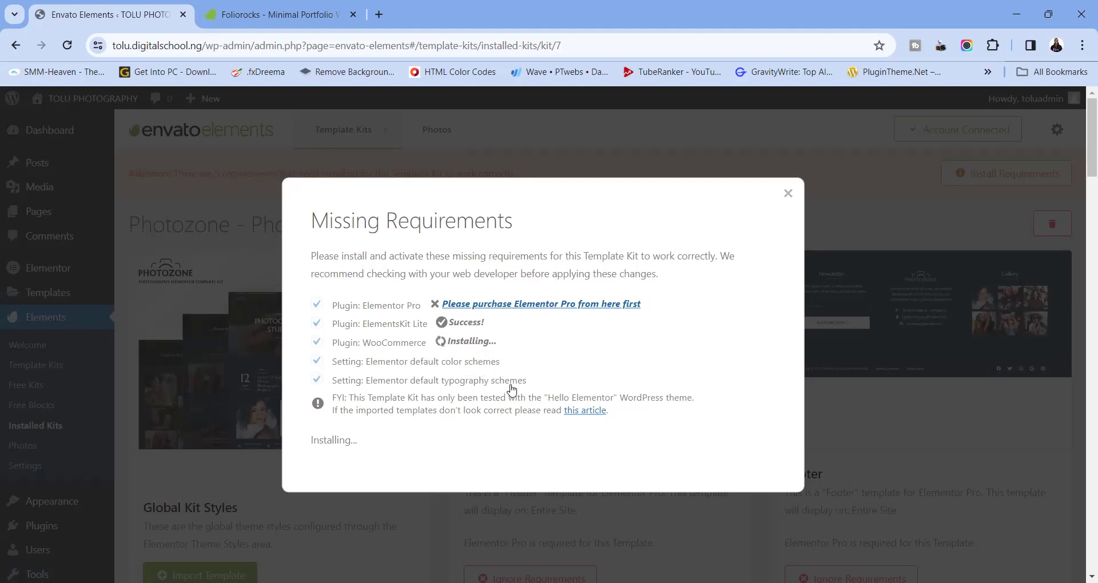
pyautogui.click(1042, 23)
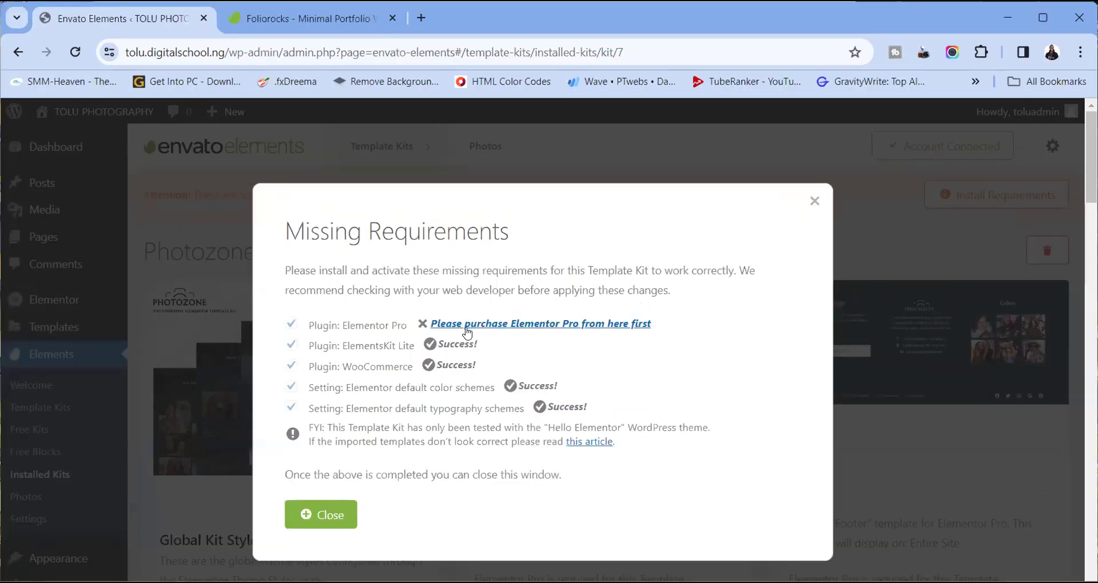
pyautogui.click(320, 514)
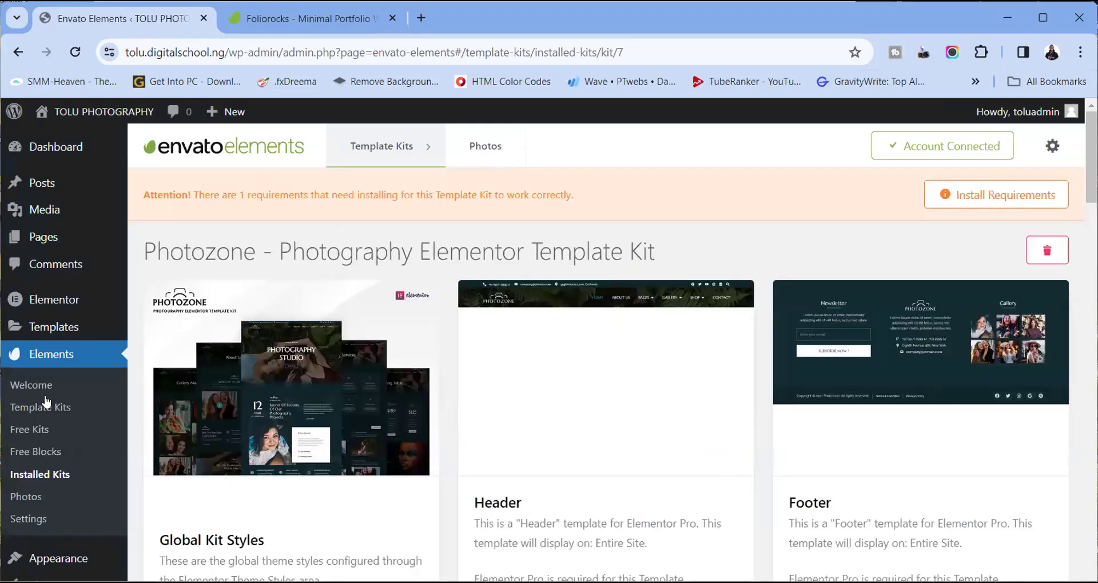
# Open the WordPress Plugins page in a new browser tab, closing the WooCommerce setup wizard tab
pyautogui.scroll(-1, 51, 512)
pyautogui.rightClick(52, 512)
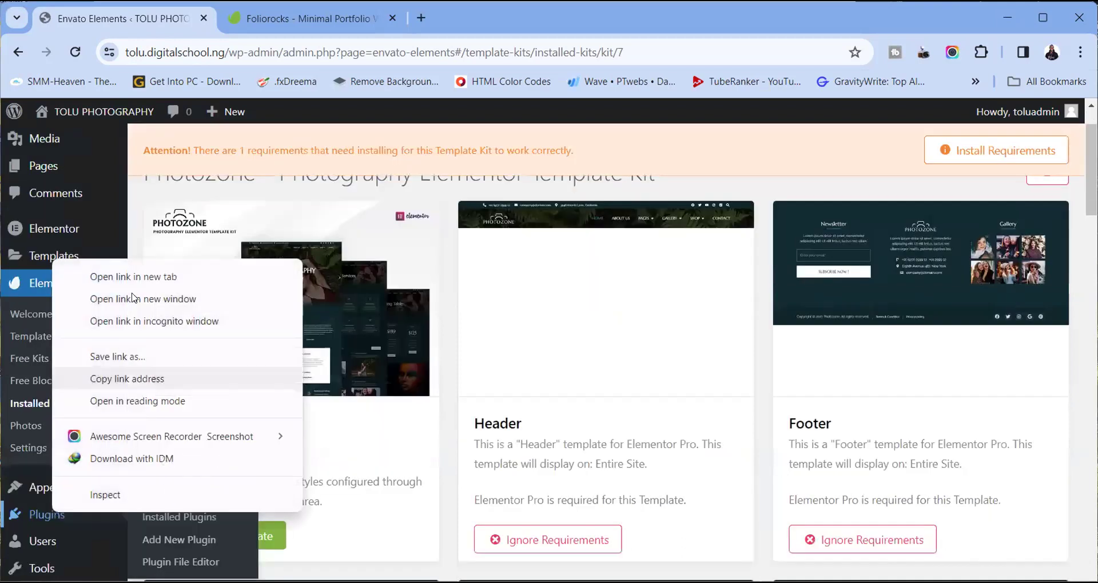
pyautogui.press('Return')
pyautogui.click(285, 31)
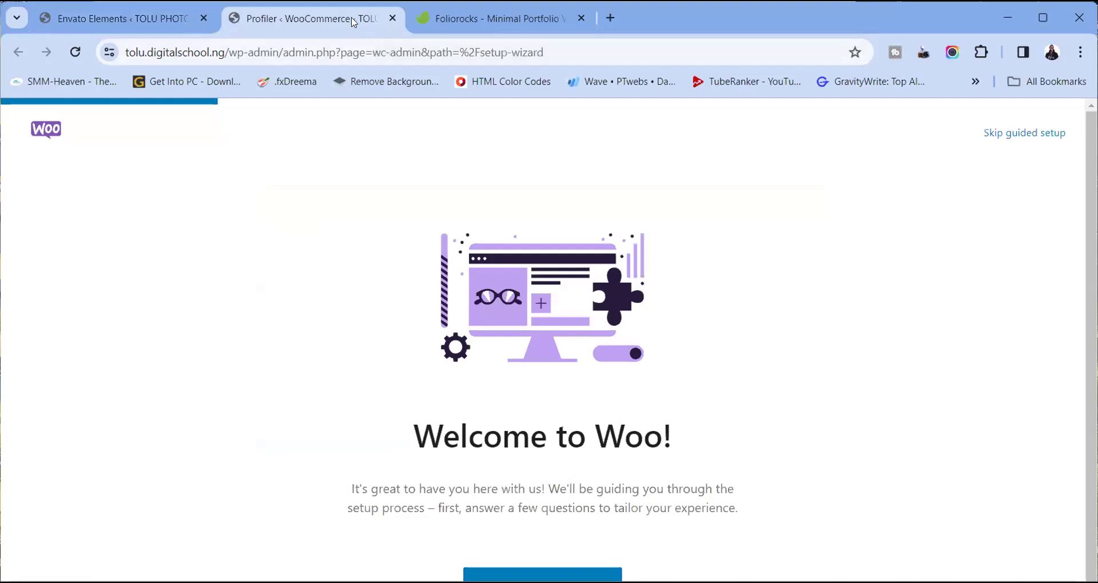
pyautogui.click(393, 18)
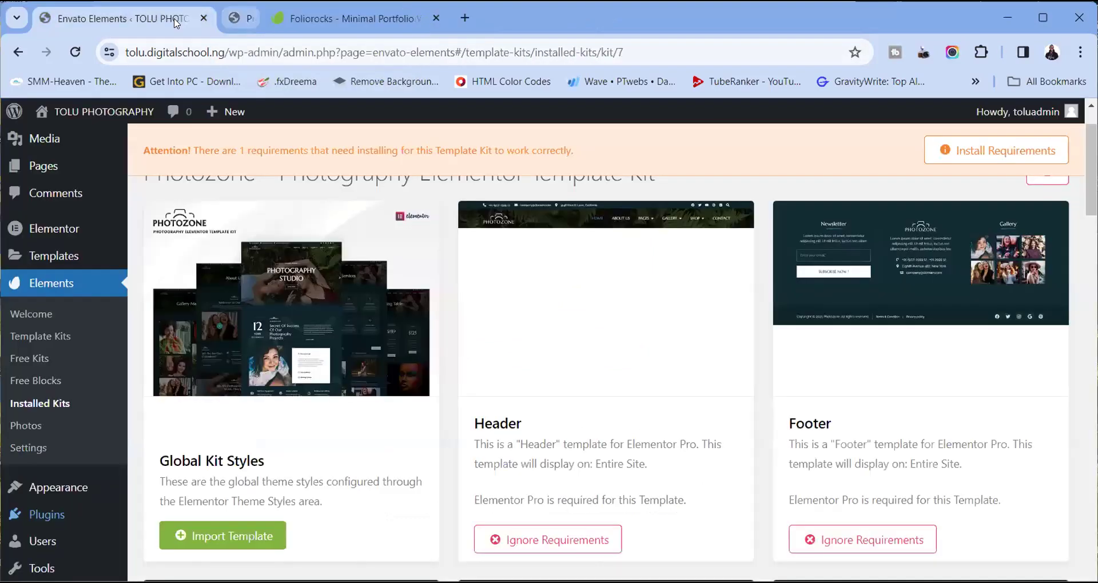
pyautogui.moveTo(47, 515)
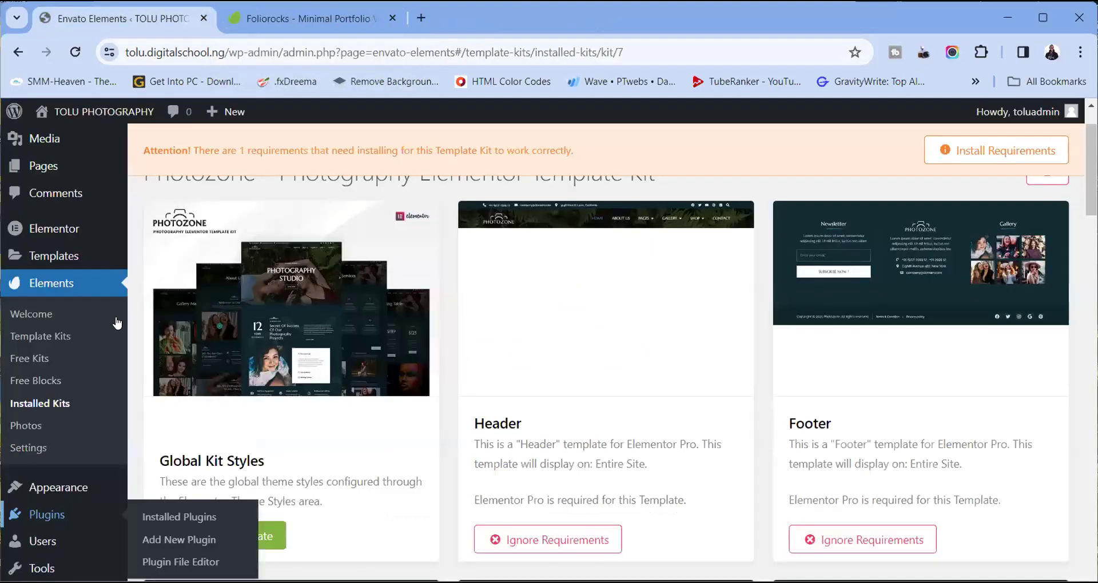
pyautogui.rightClick(55, 521)
pyautogui.click(147, 283)
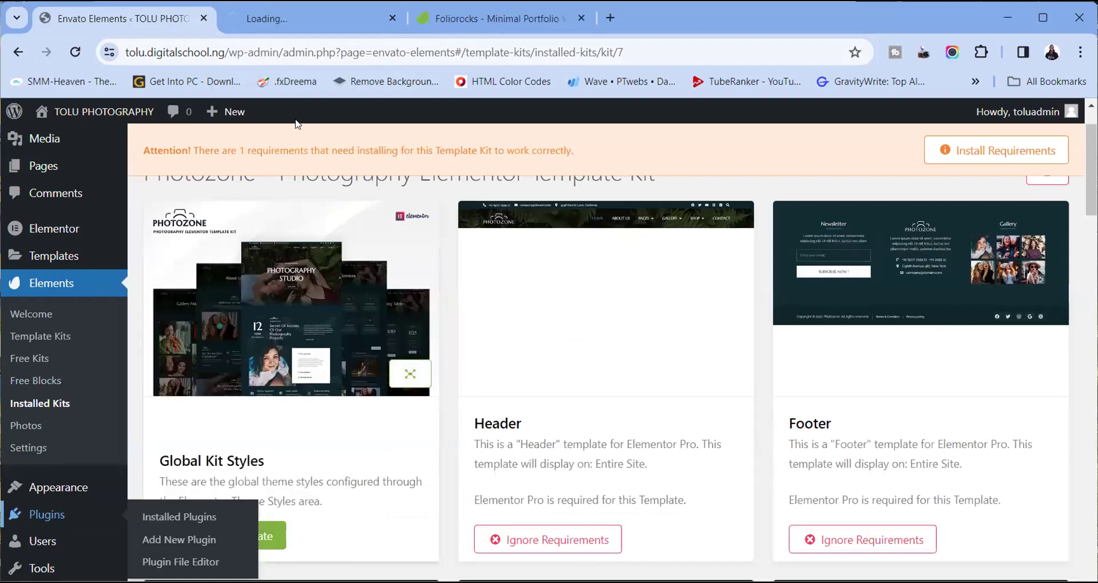
pyautogui.click(361, 22)
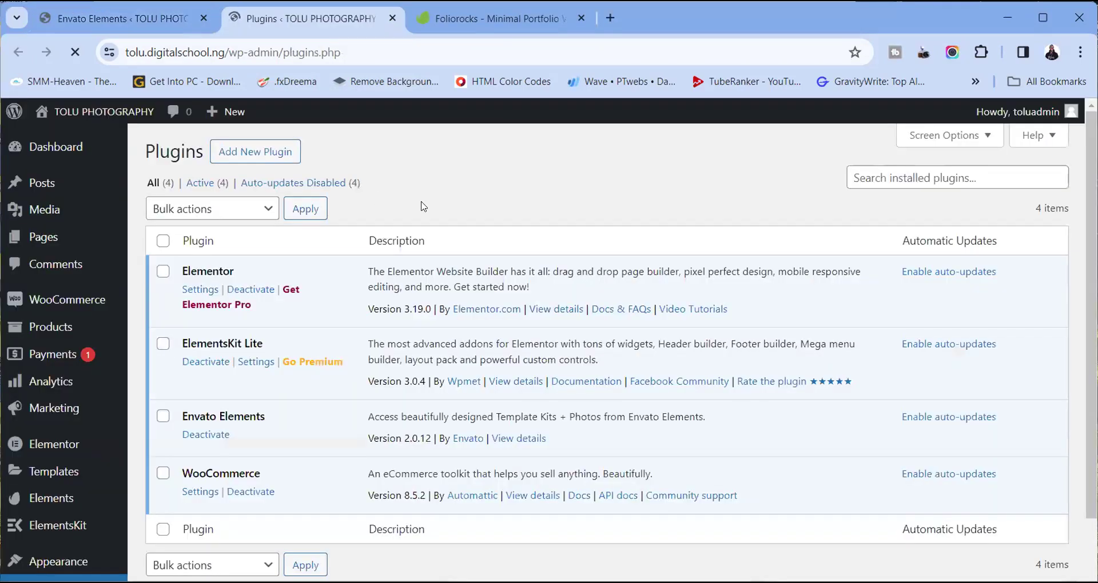
pyautogui.scroll(-3, 423, 207)
pyautogui.scroll(3, 343, 183)
# Upload elementor-pro.3.18.2.zip from Desktop > DIGITO WEBS > PLUGINS and install it
pyautogui.click(279, 153)
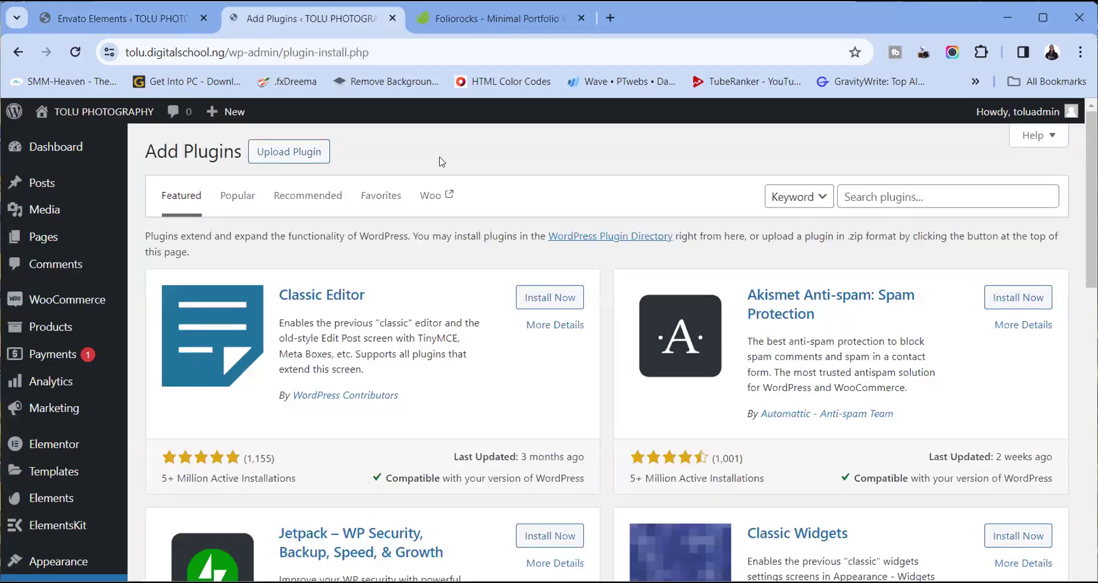
pyautogui.click(267, 162)
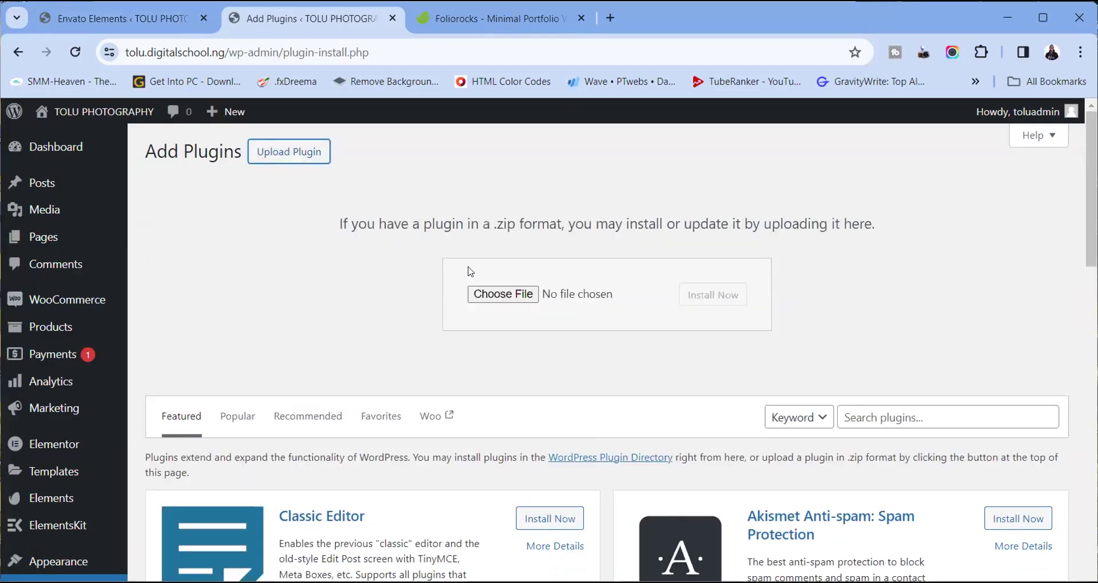
pyautogui.click(494, 296)
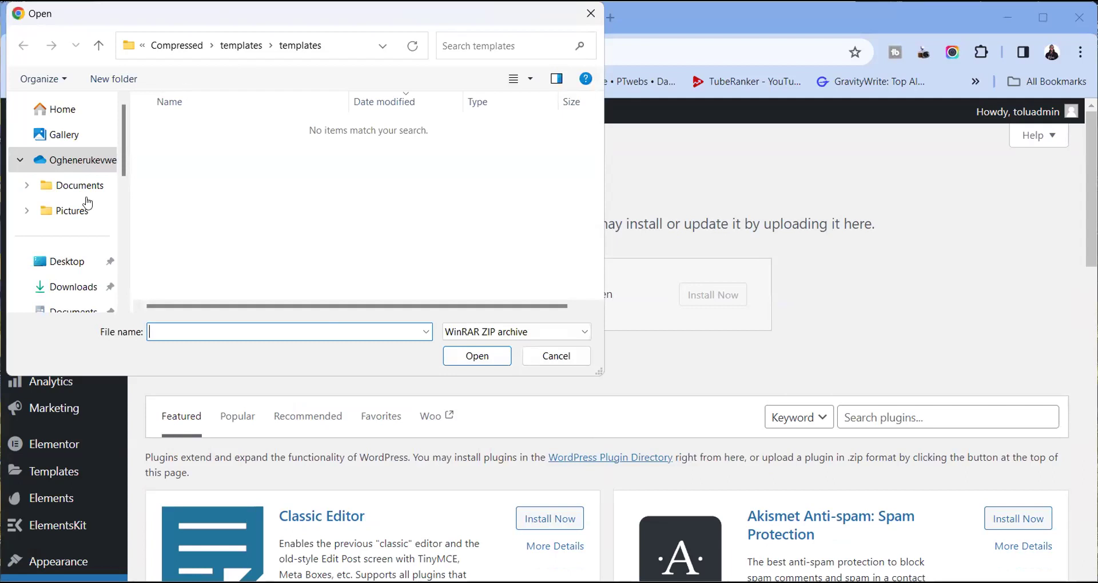
pyautogui.click(72, 262)
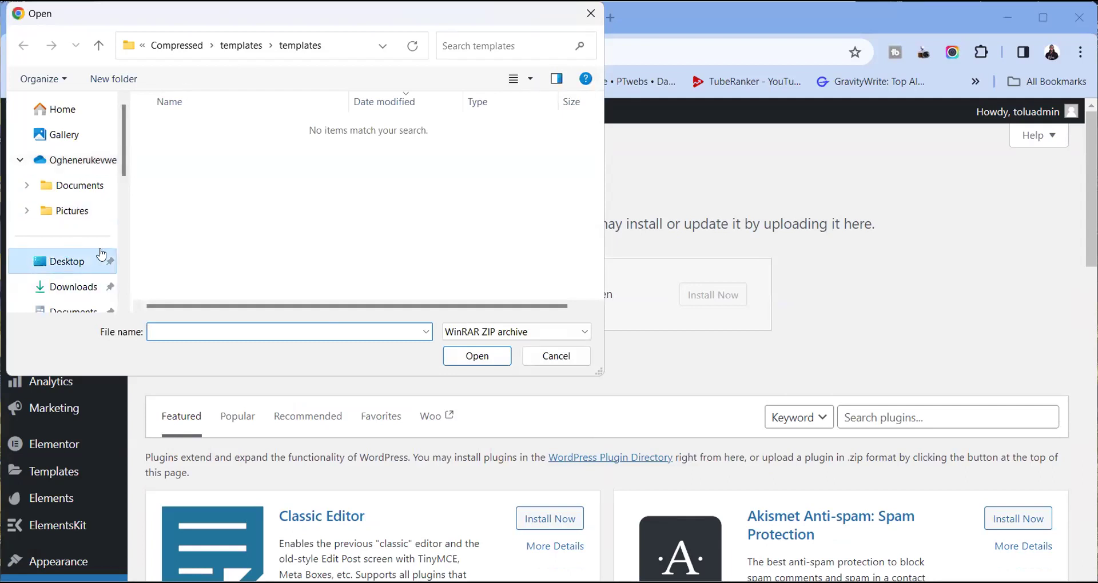
pyautogui.doubleClick(203, 130)
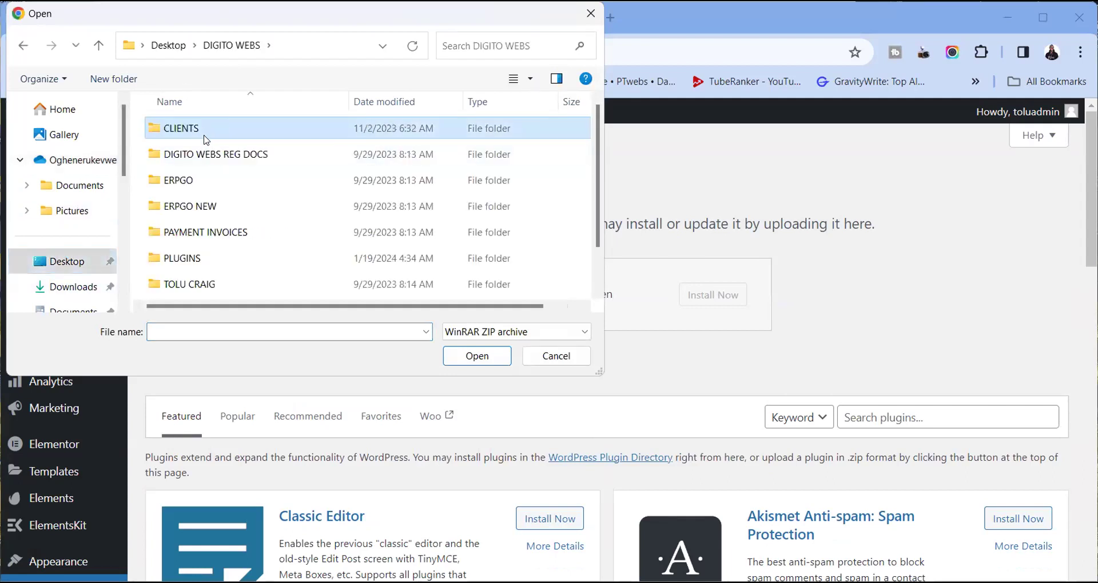
pyautogui.click(208, 260)
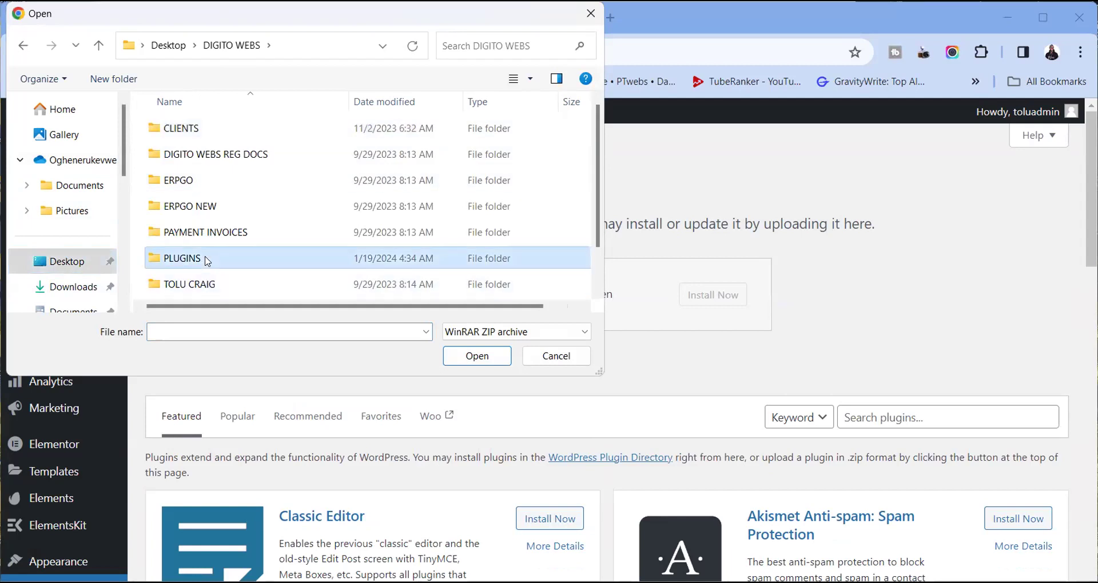
pyautogui.doubleClick(208, 260)
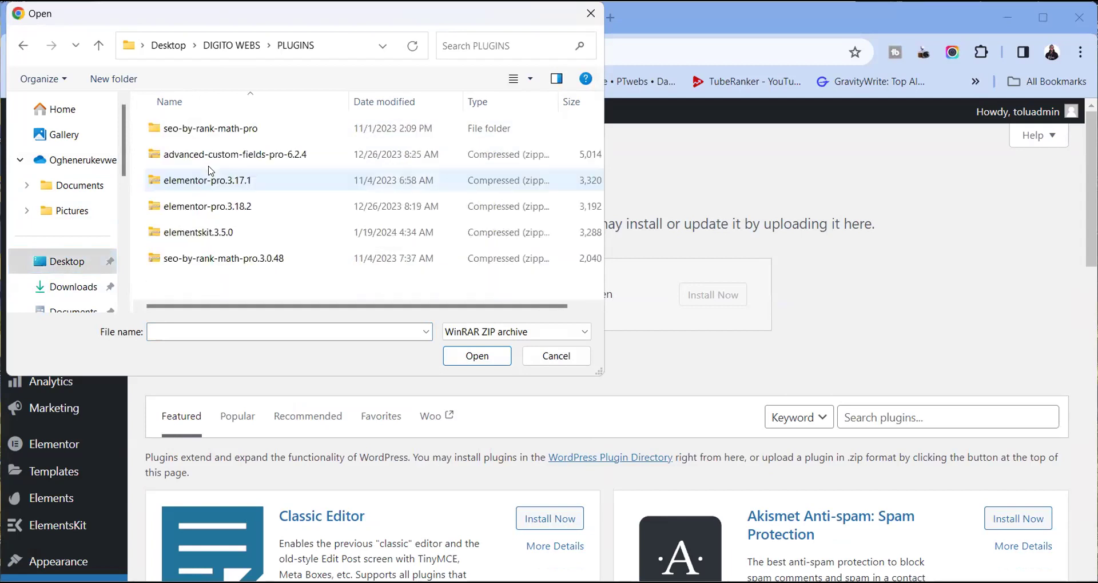
pyautogui.click(224, 212)
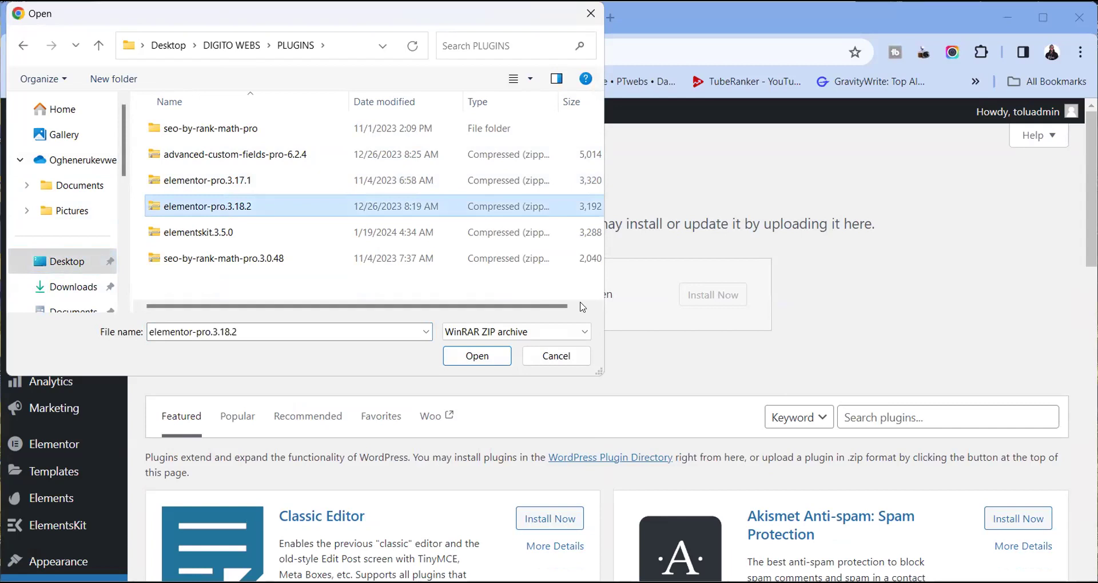
pyautogui.press('Return')
pyautogui.click(712, 295)
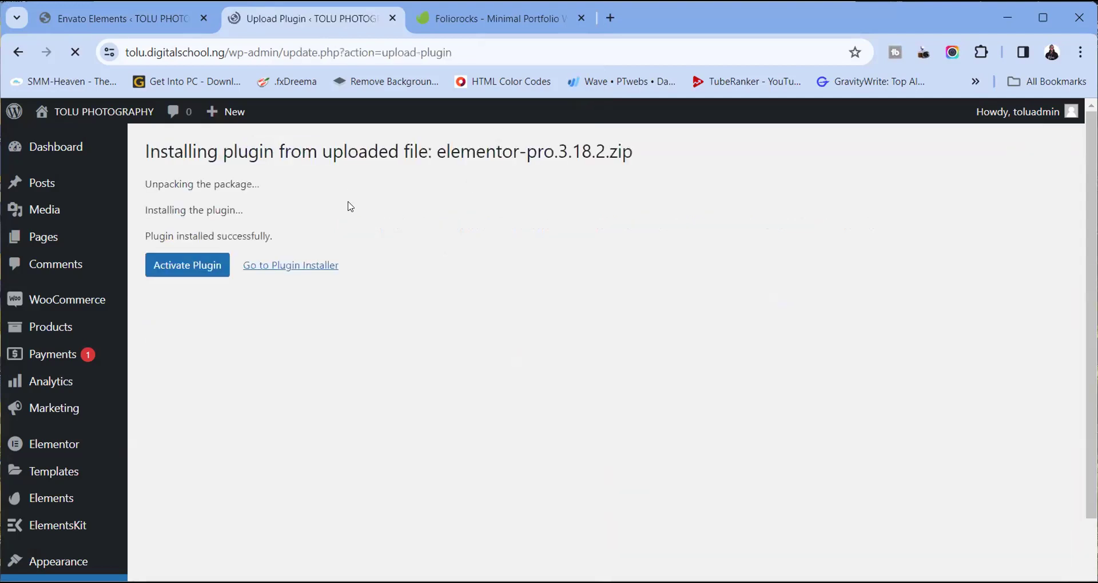
# Activate the newly installed Elementor Pro 3.18.2 plugin
pyautogui.click(222, 271)
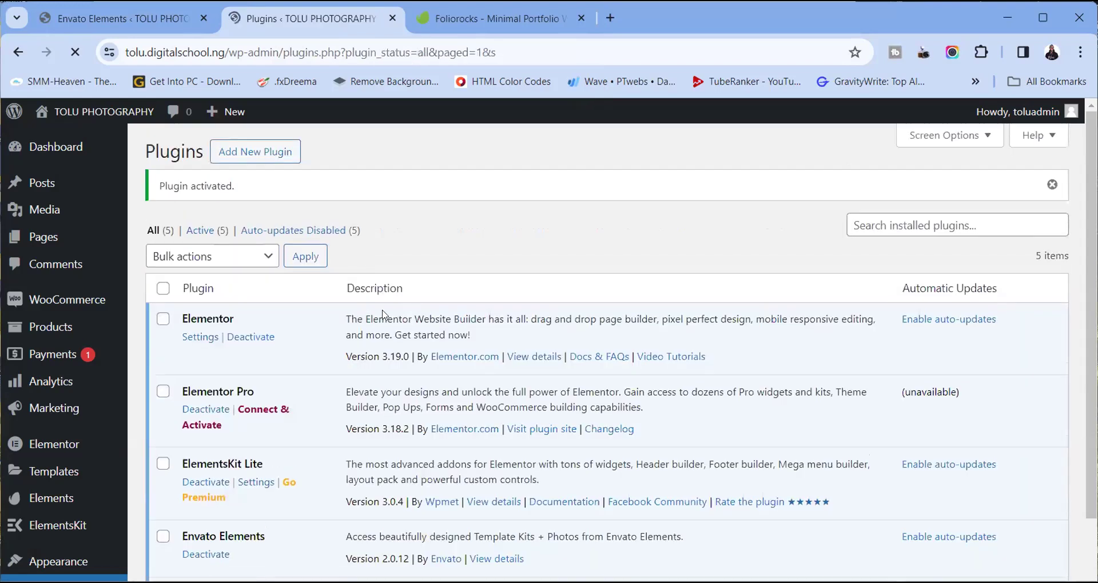
pyautogui.scroll(-3, 383, 311)
pyautogui.scroll(3, 383, 311)
pyautogui.scroll(-3, 271, 459)
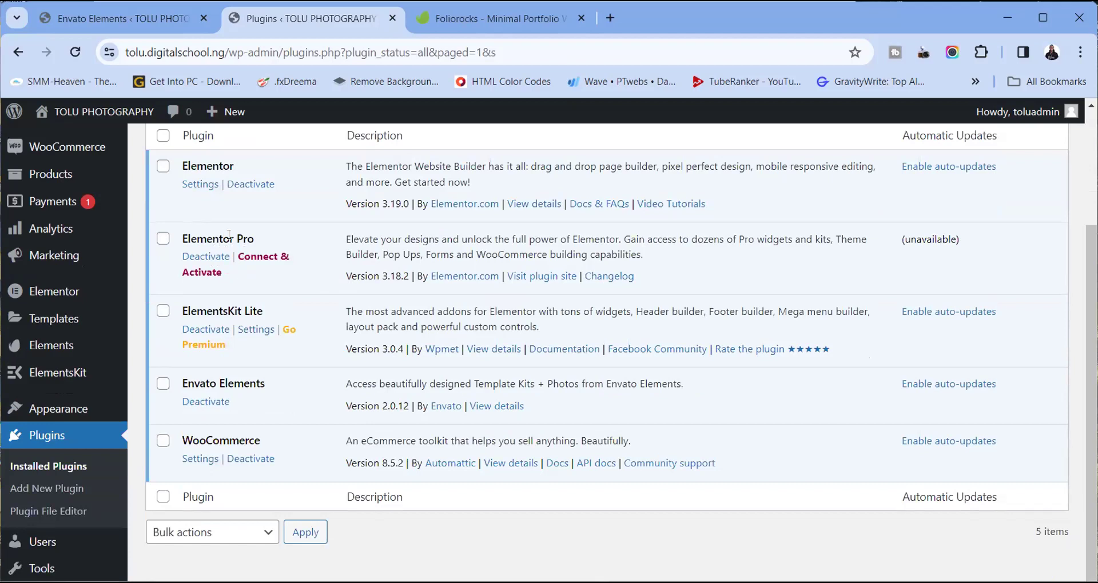
pyautogui.scroll(3, 211, 239)
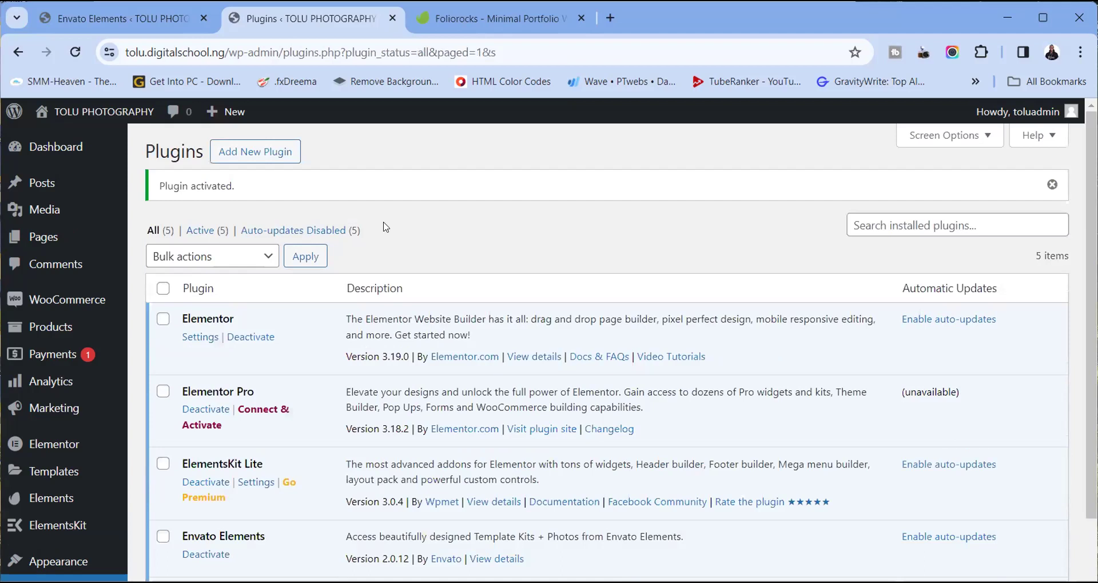
# Reload the Envato Elements tab so the Photozone kit offers Import Template
pyautogui.click(151, 22)
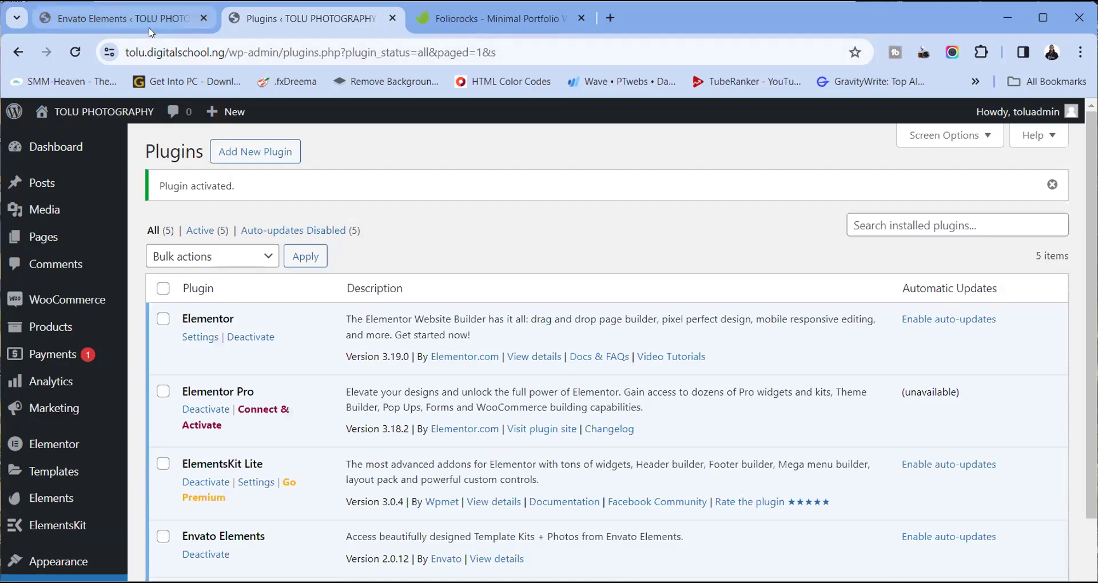
pyautogui.click(75, 52)
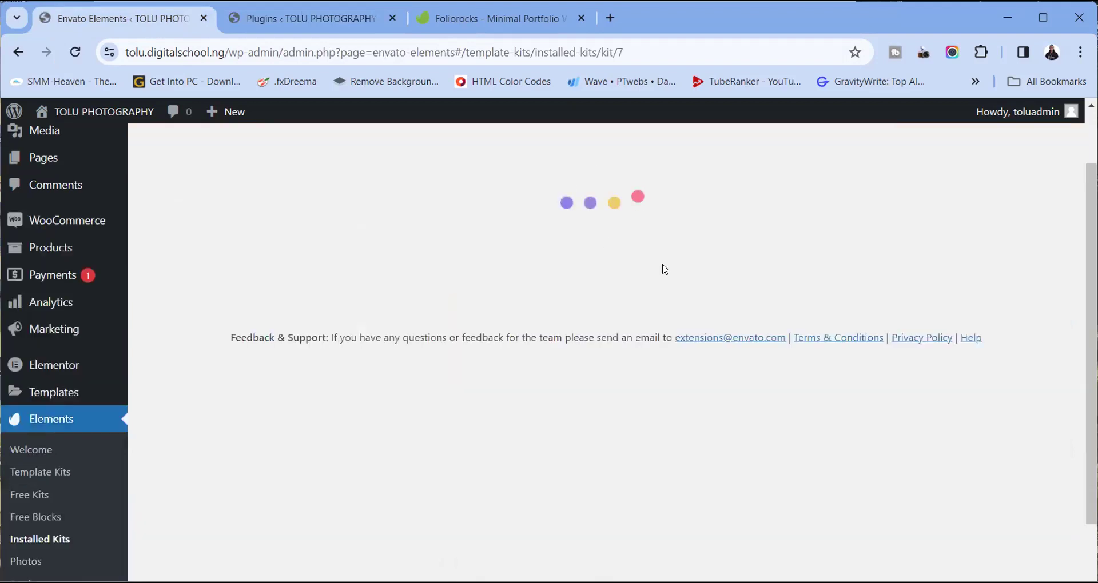
pyautogui.scroll(2, 686, 290)
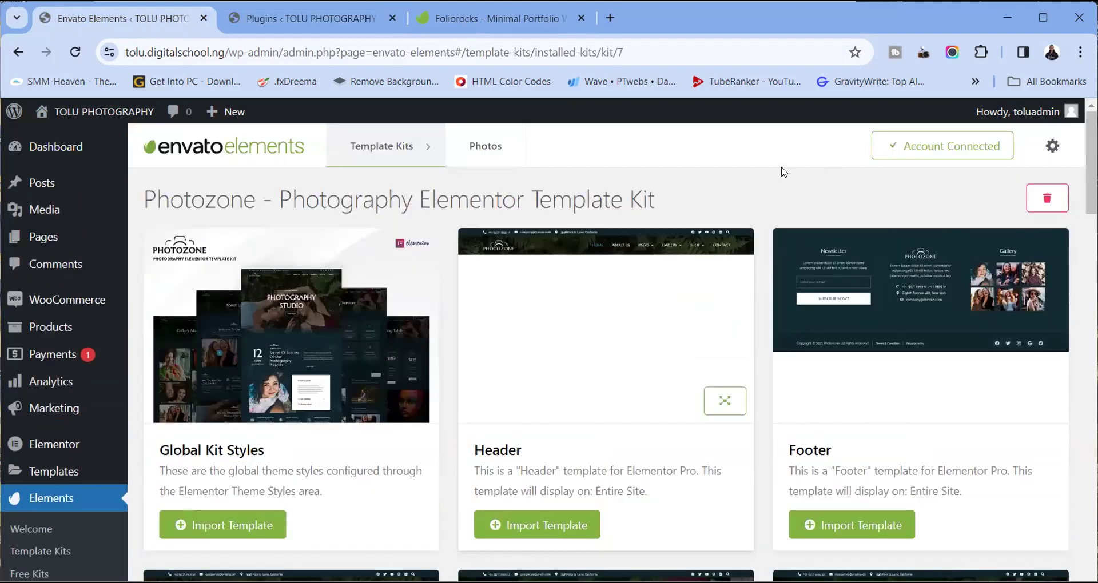
# Import the Photozone Global Kit Styles, Header and Footer cards until each shows Import Again
pyautogui.scroll(-15, 439, 329)
pyautogui.scroll(15, 300, 377)
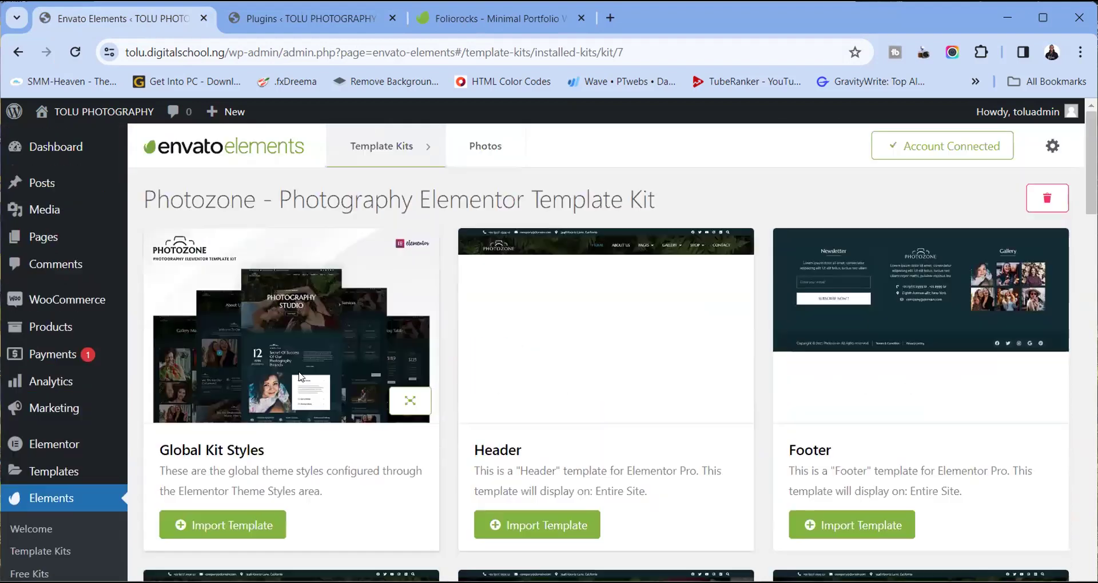
pyautogui.click(246, 528)
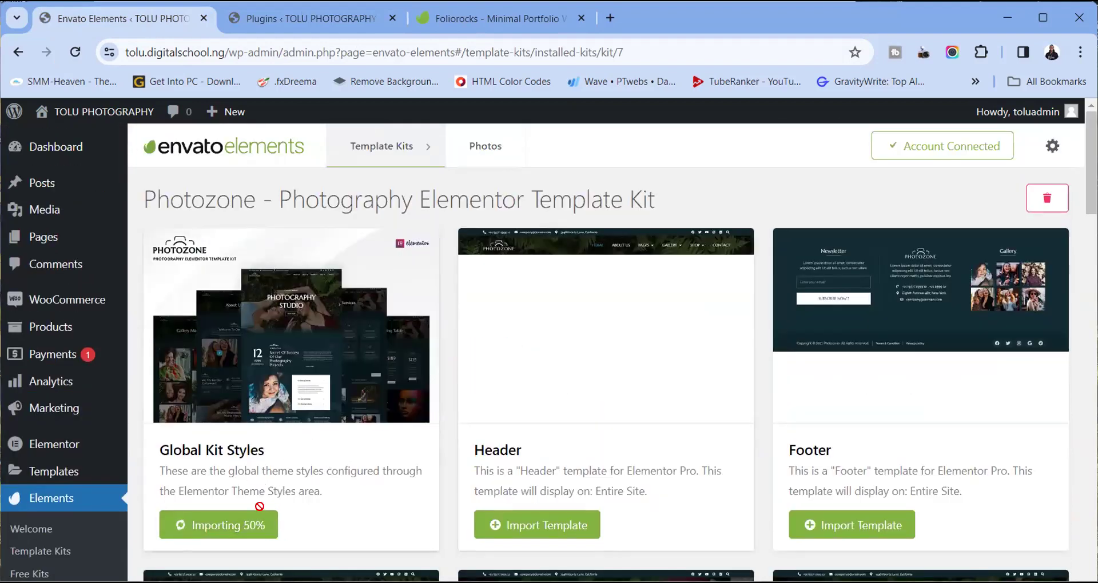
pyautogui.click(553, 525)
pyautogui.scroll(-1, 641, 363)
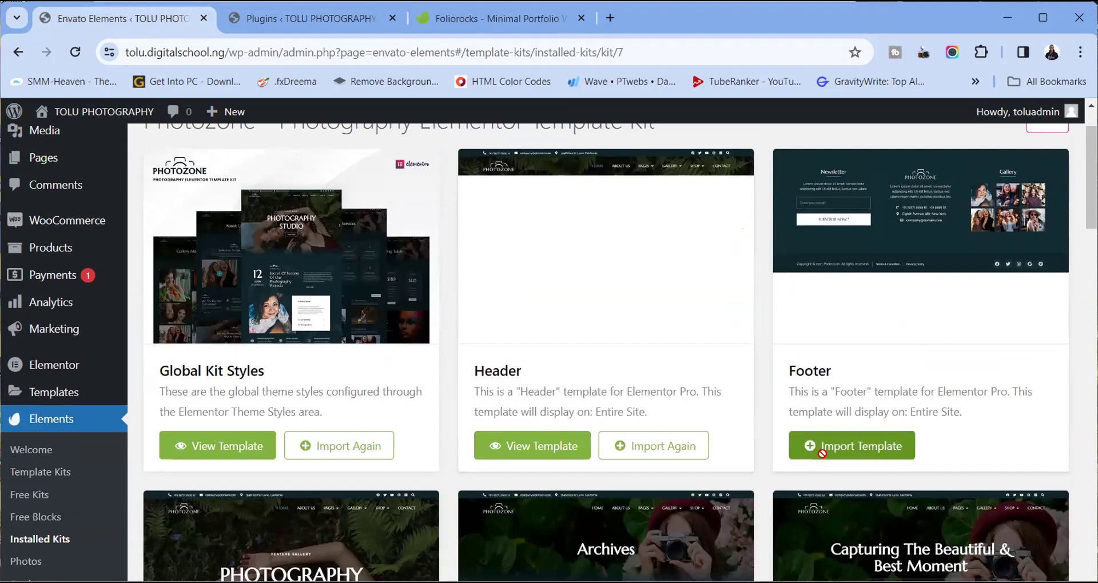
pyautogui.click(822, 454)
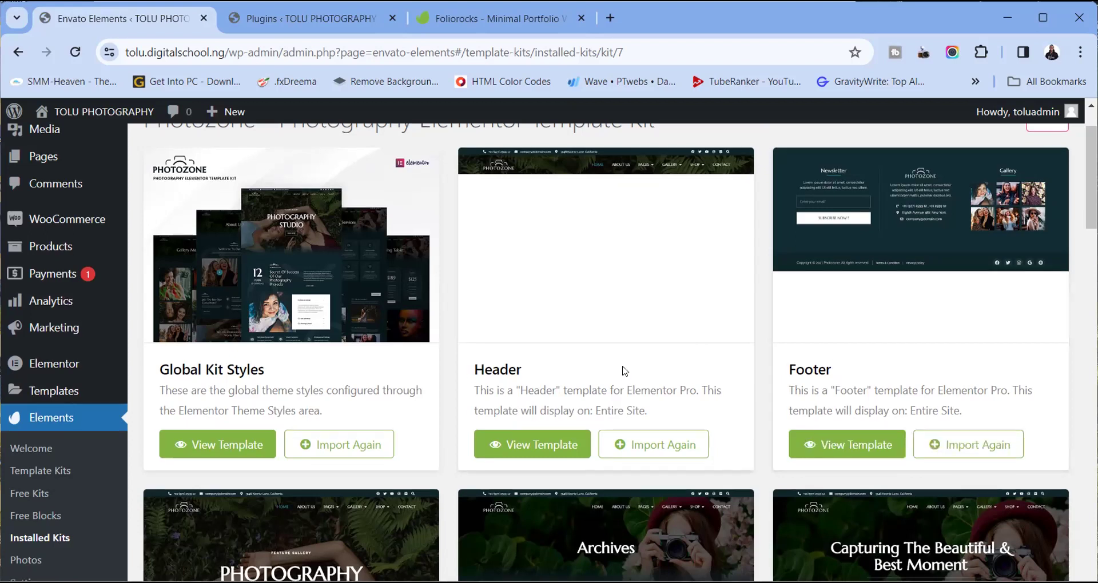
pyautogui.scroll(-5, 622, 301)
# Import the Photozone Home, Archive and Single Post templates
pyautogui.click(198, 484)
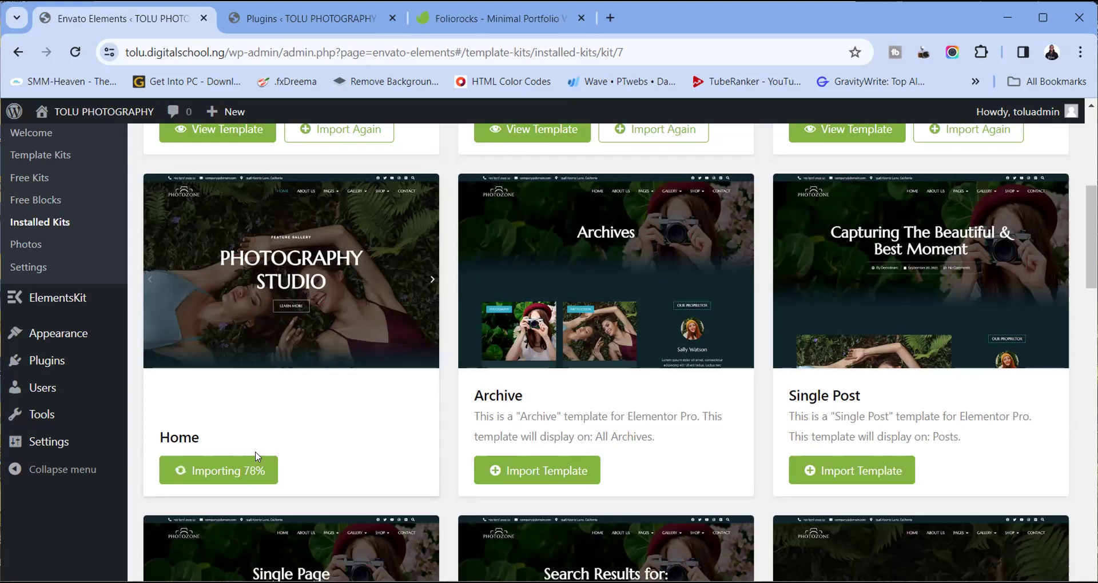
pyautogui.moveTo(308, 322)
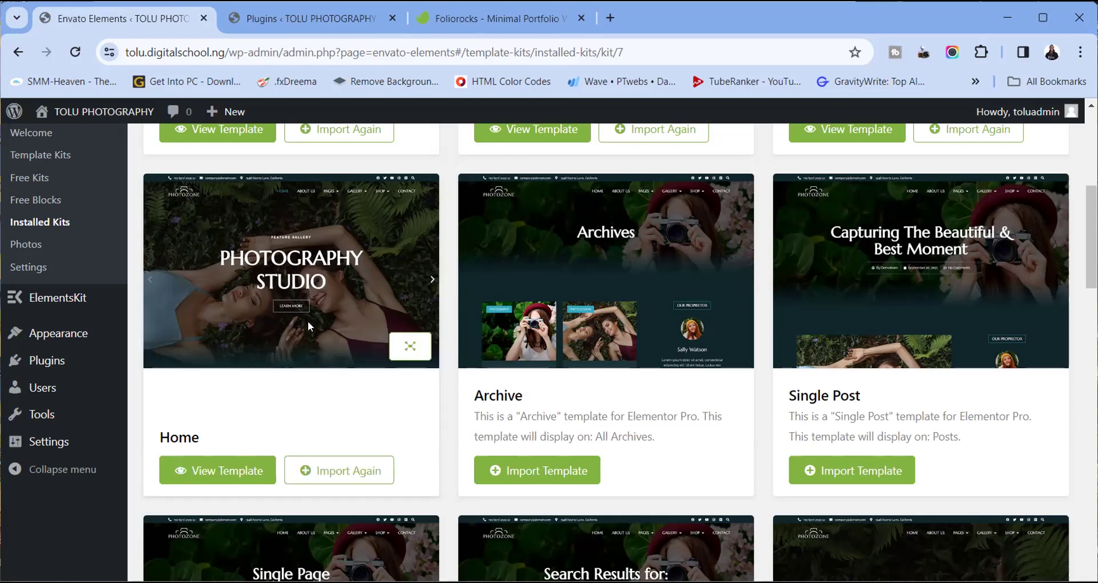
pyautogui.click(543, 482)
pyautogui.click(838, 473)
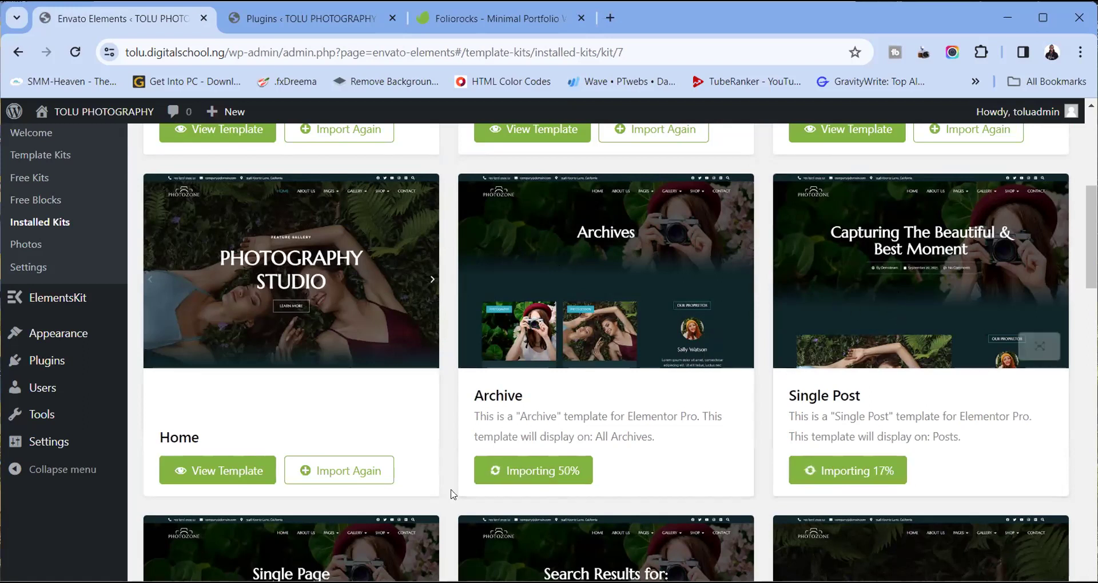
# Import the Search Page, Single Page and 404 Page templates further down the kit
pyautogui.scroll(-3, 523, 494)
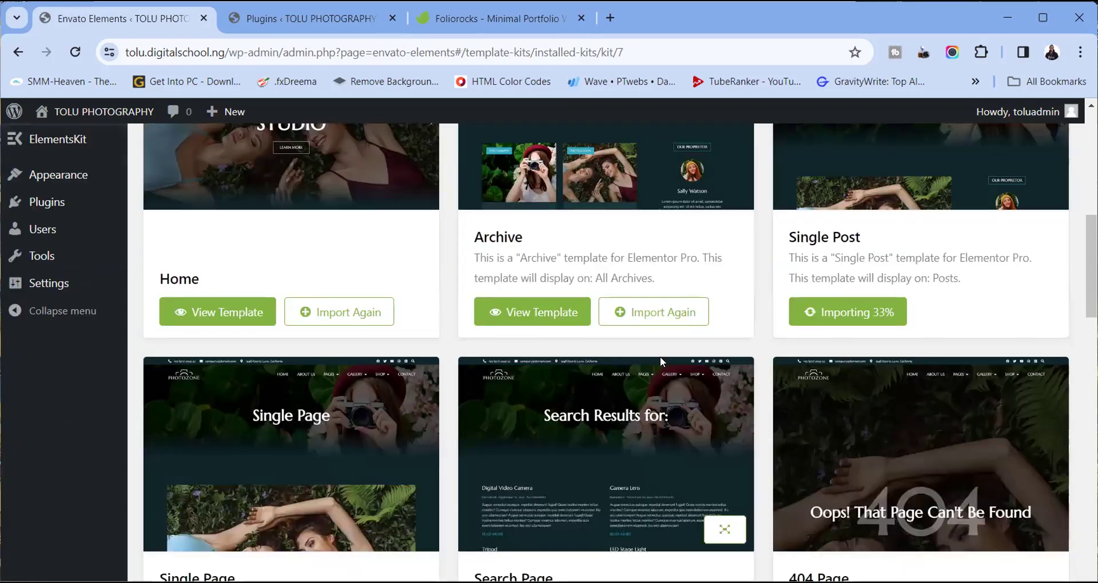
pyautogui.scroll(-1, 715, 357)
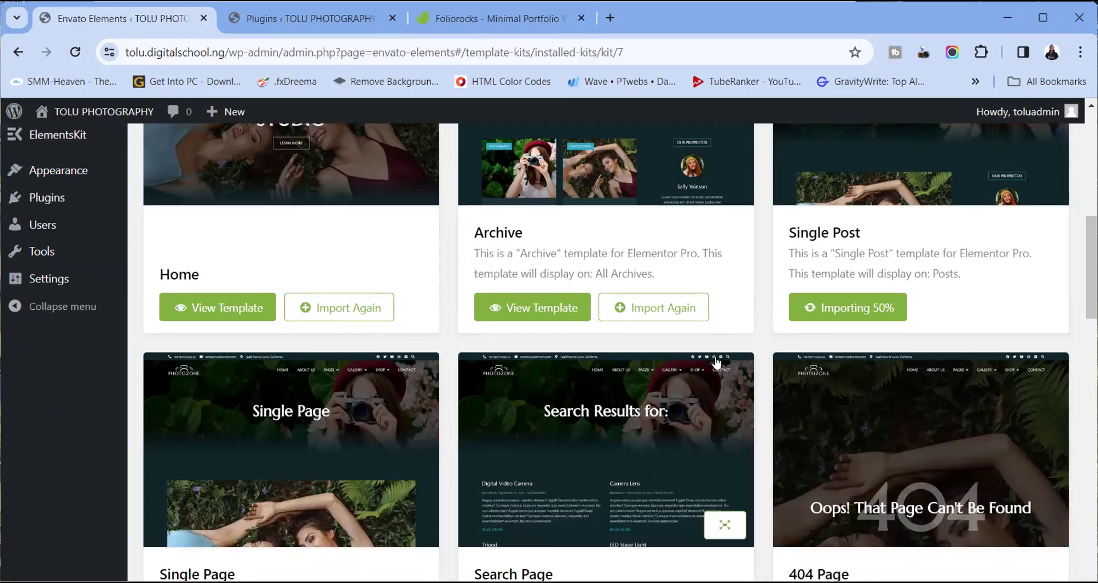
pyautogui.scroll(-5, 714, 360)
pyautogui.scroll(5, 589, 411)
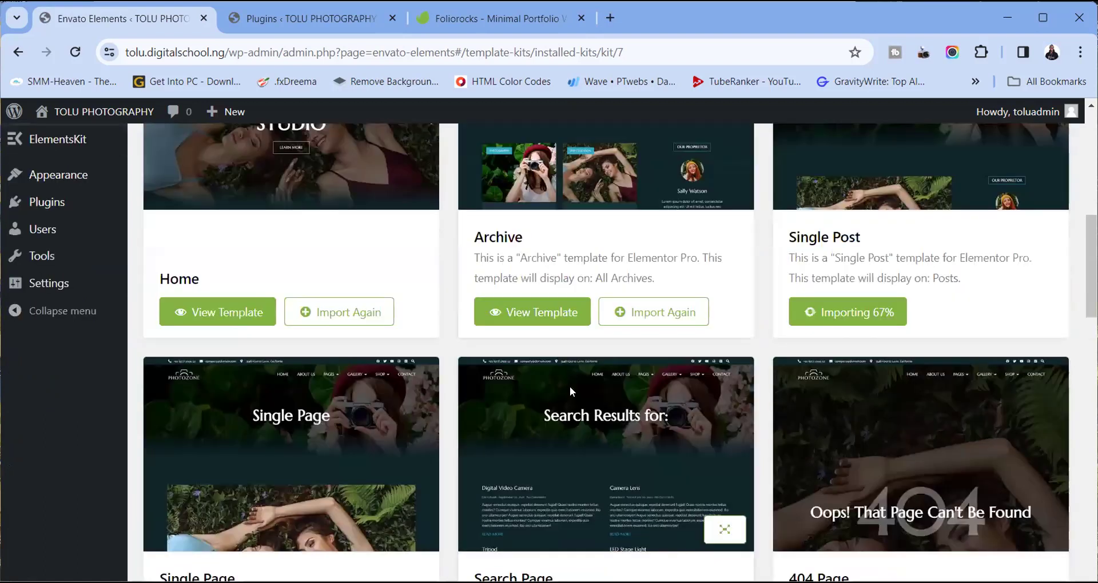
pyautogui.scroll(-3, 569, 386)
pyautogui.click(553, 505)
pyautogui.click(268, 496)
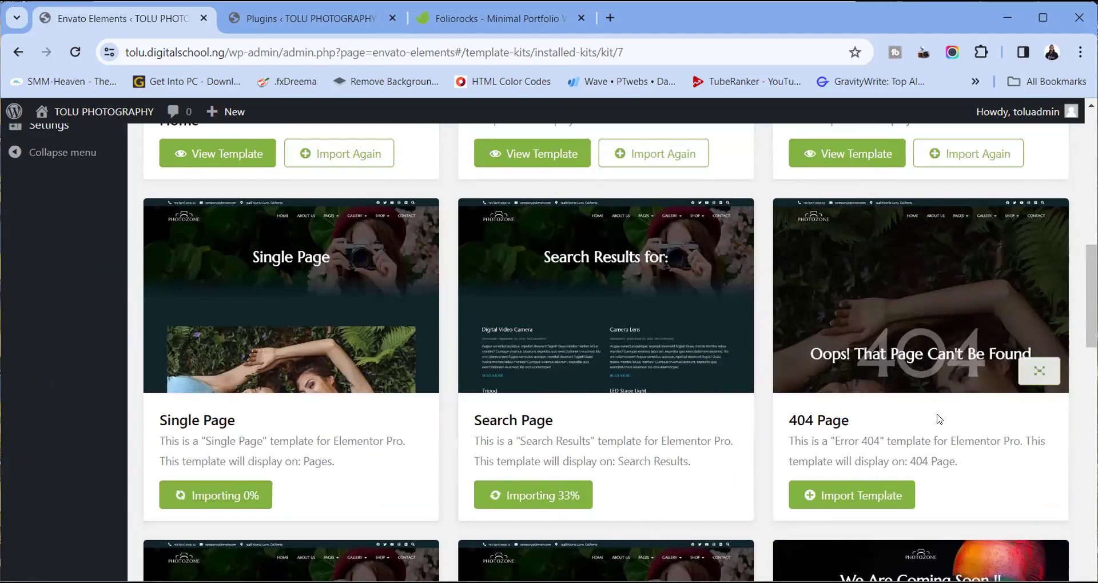
pyautogui.click(846, 495)
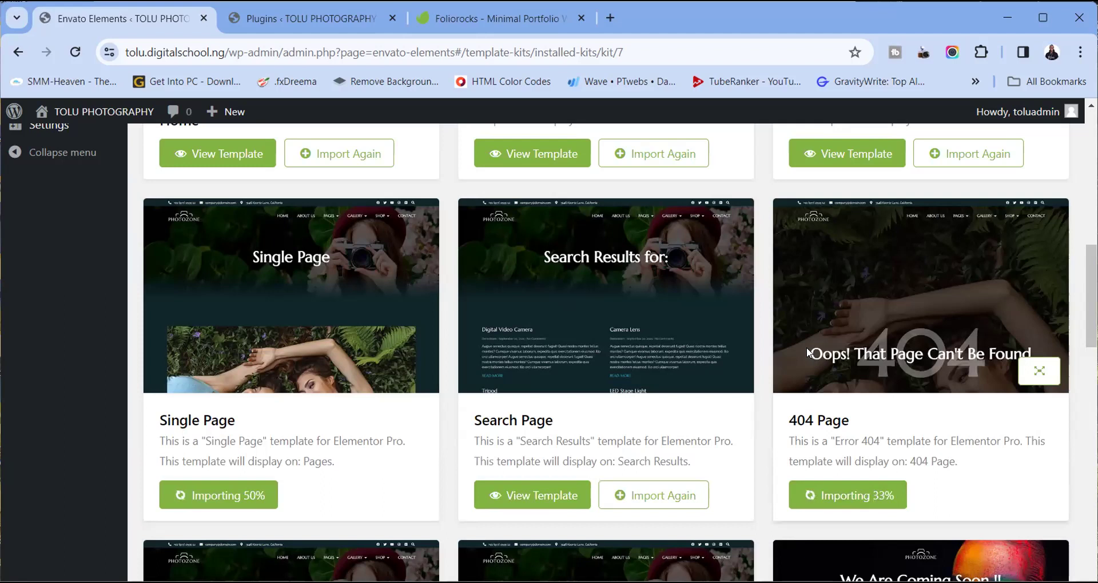
pyautogui.scroll(-7, 806, 349)
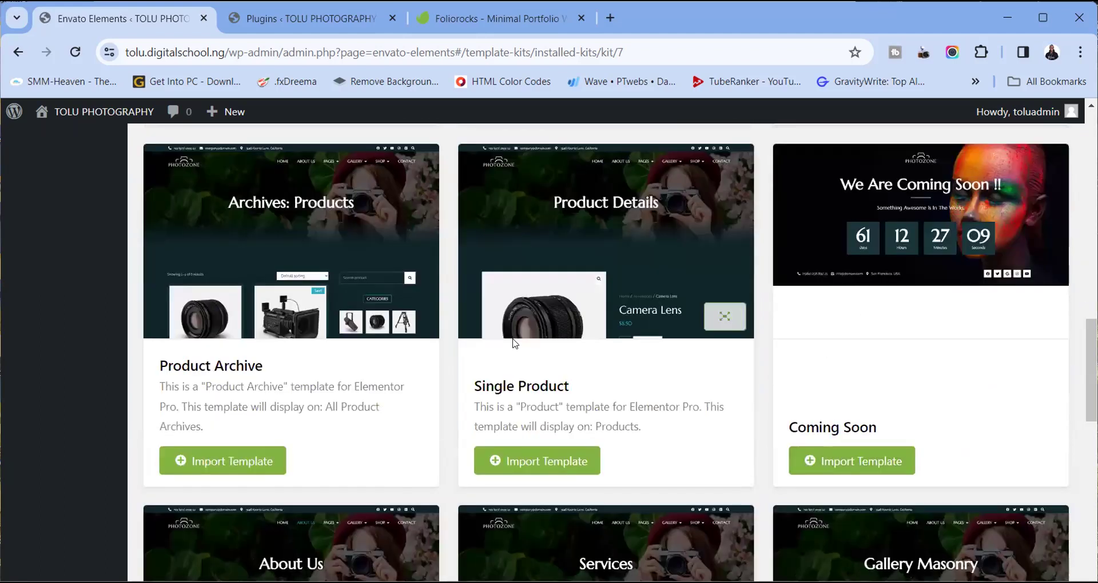
pyautogui.scroll(-5, 585, 304)
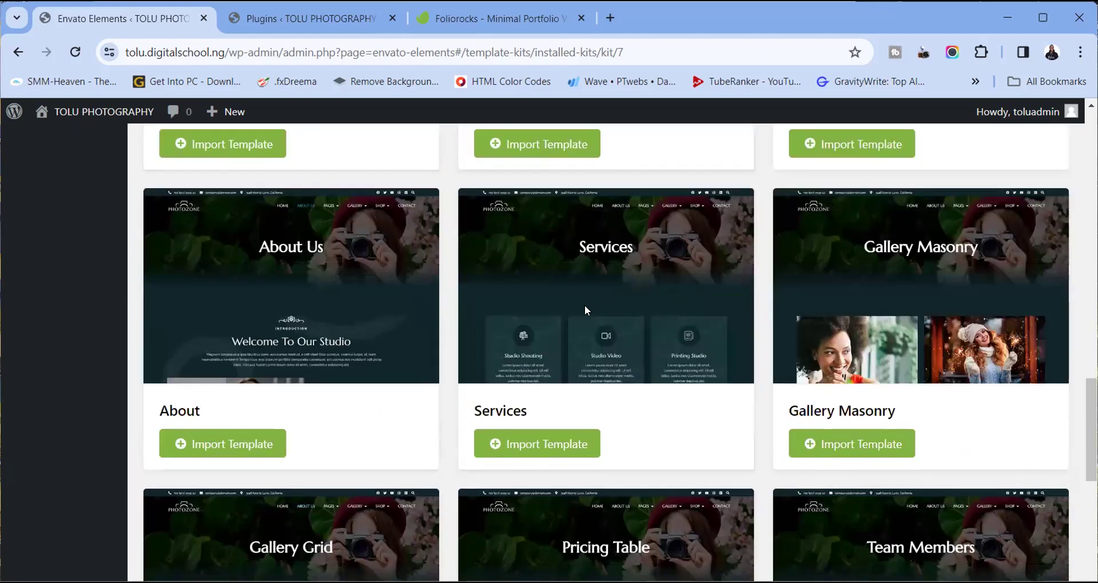
# Import the About, Services, Gallery Masonry, Pricing Table and Gallery Grid templates
pyautogui.click(247, 444)
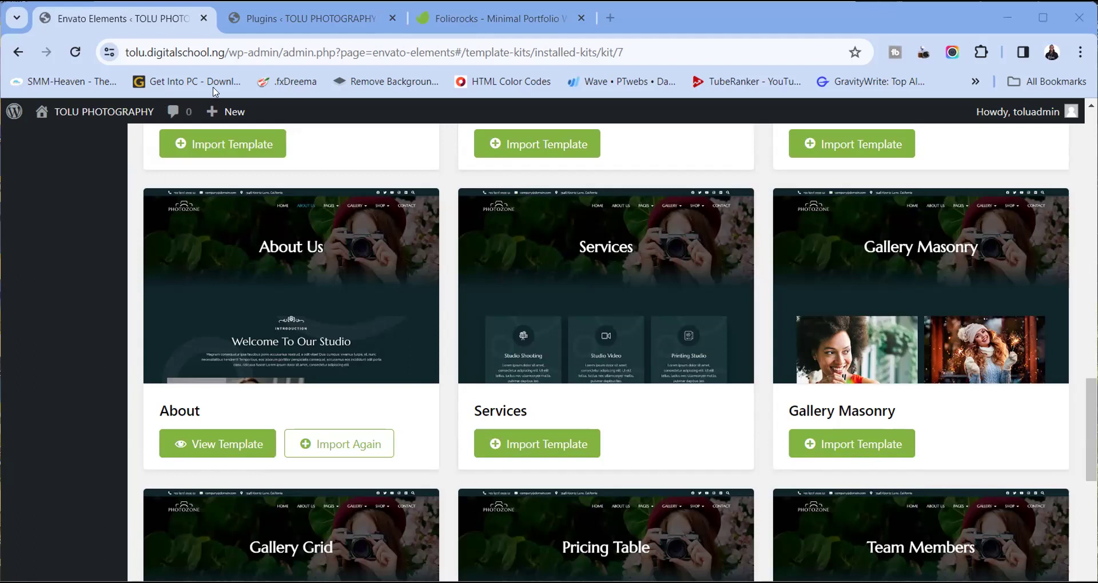
pyautogui.click(563, 450)
pyautogui.click(878, 445)
pyautogui.scroll(-3, 846, 426)
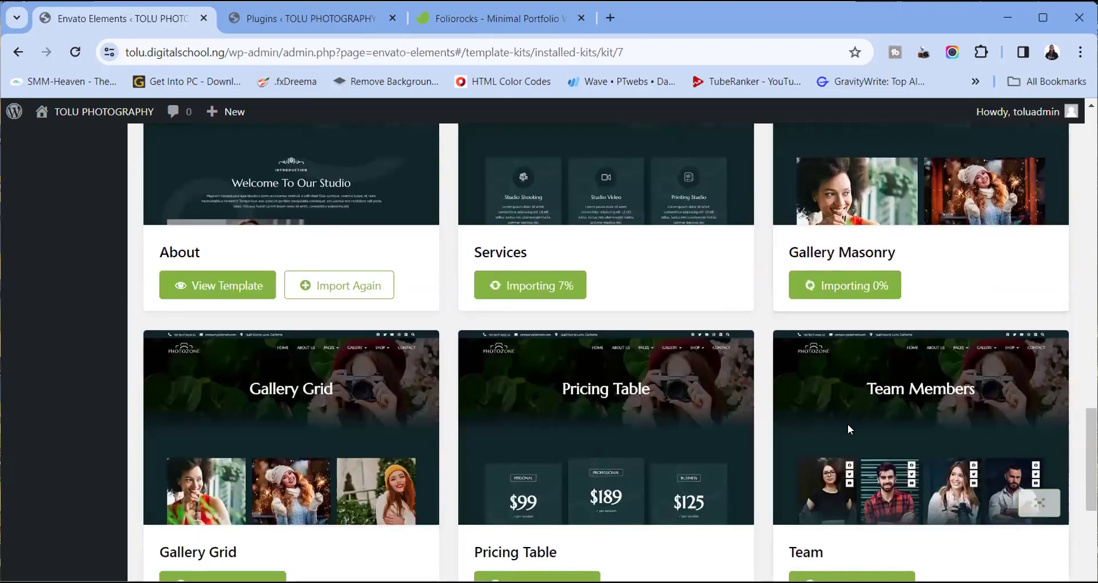
pyautogui.scroll(-3, 847, 424)
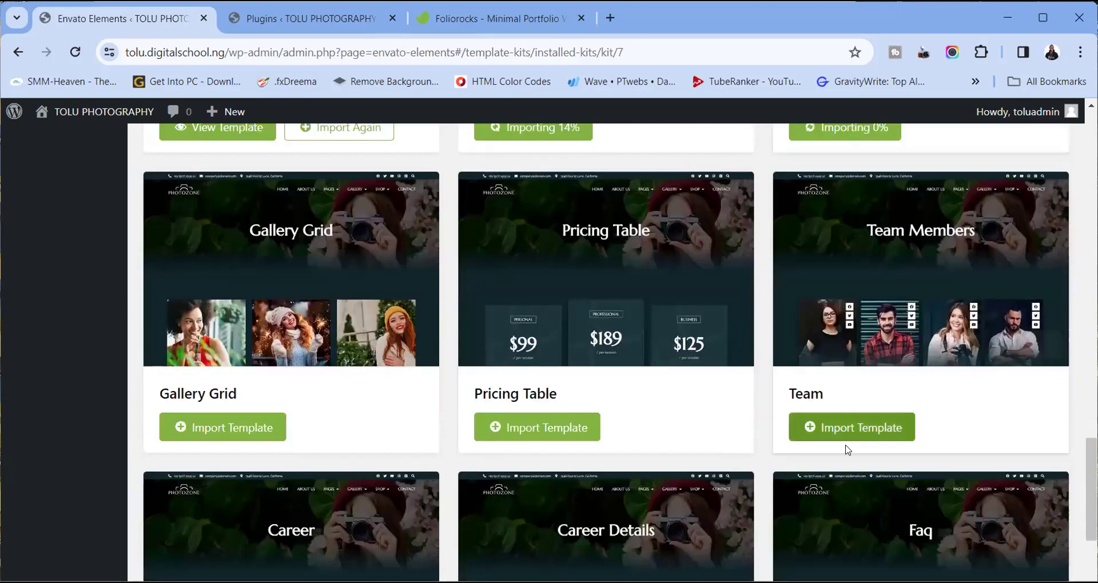
pyautogui.click(576, 433)
pyautogui.click(258, 432)
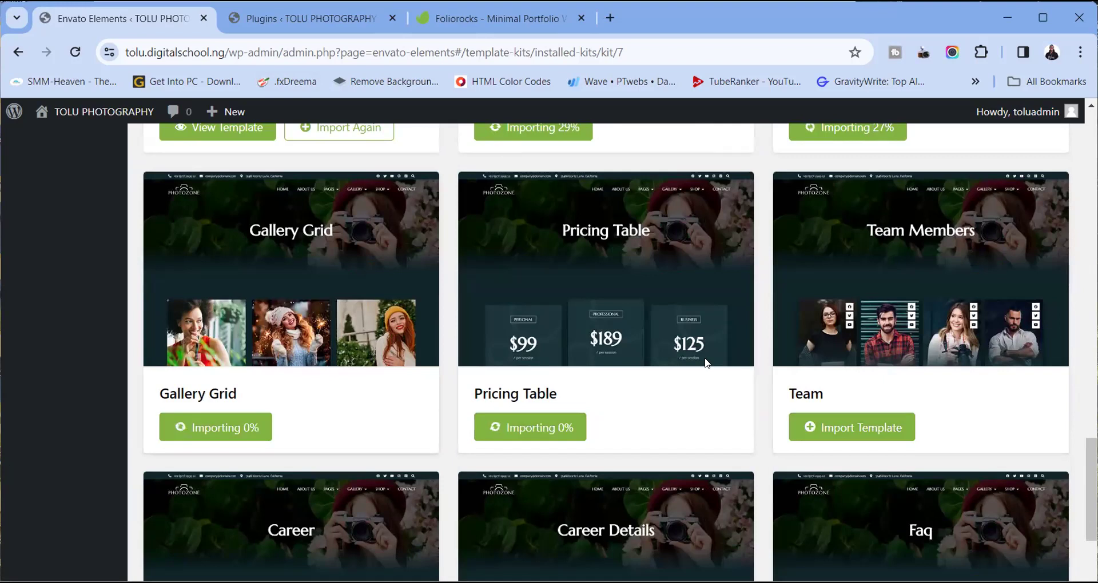
# Import the Faq, Career Details, Career, Testimonial and Contact templates
pyautogui.scroll(7, 707, 363)
pyautogui.scroll(-11, 822, 313)
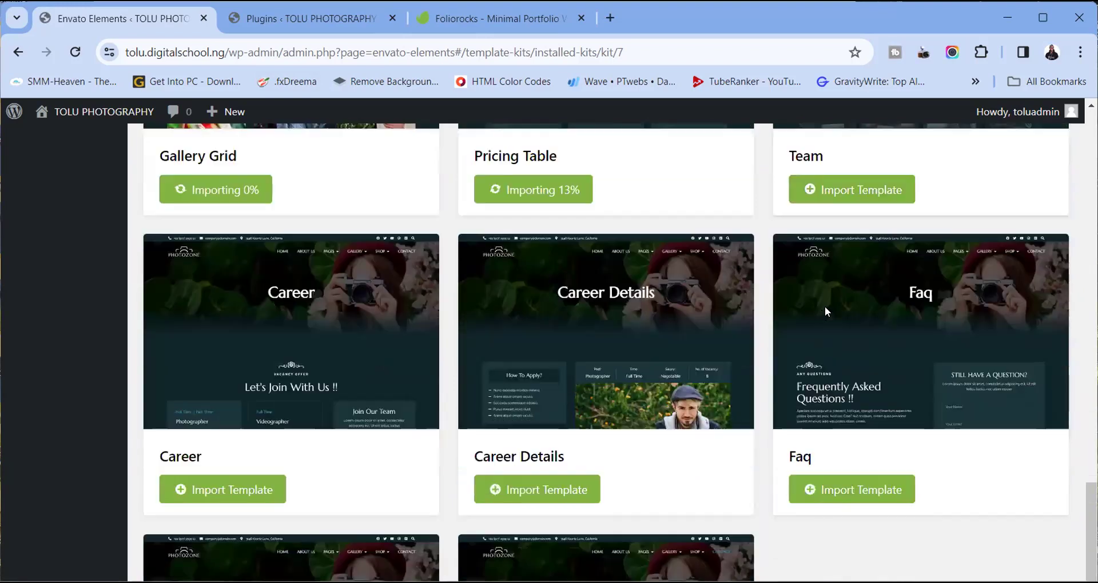
pyautogui.scroll(-2, 825, 306)
pyautogui.click(852, 410)
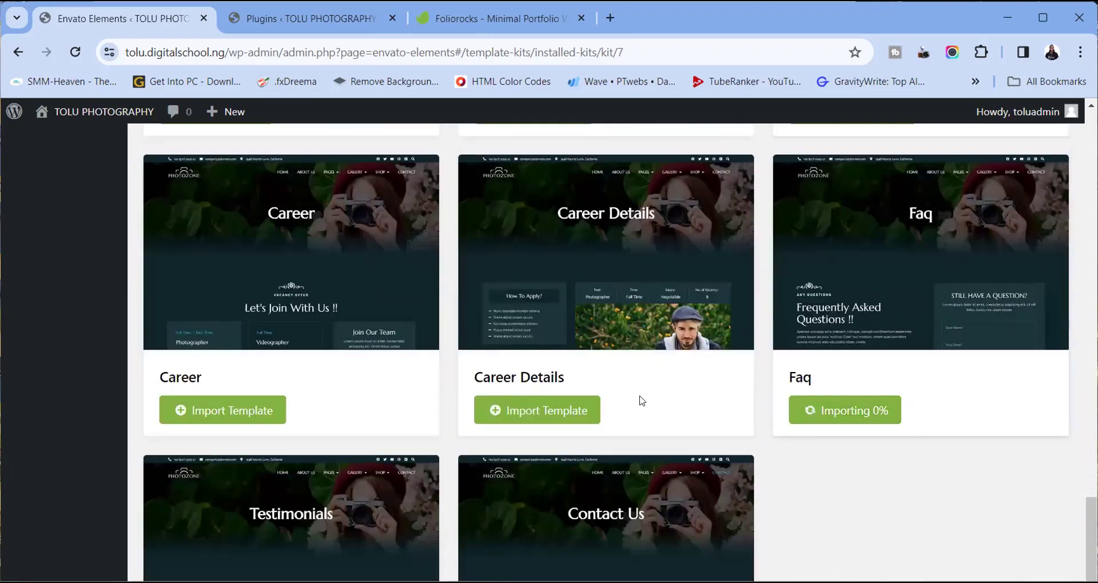
pyautogui.click(557, 411)
pyautogui.click(271, 407)
pyautogui.scroll(-3, 278, 395)
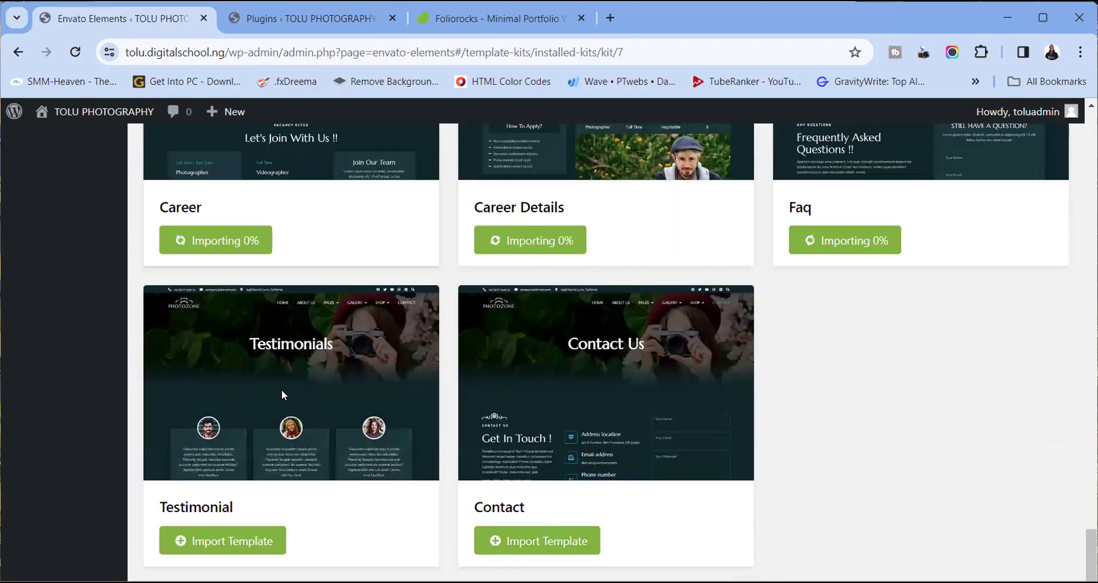
pyautogui.click(259, 540)
pyautogui.click(538, 540)
pyautogui.scroll(1, 551, 379)
pyautogui.scroll(15, 551, 379)
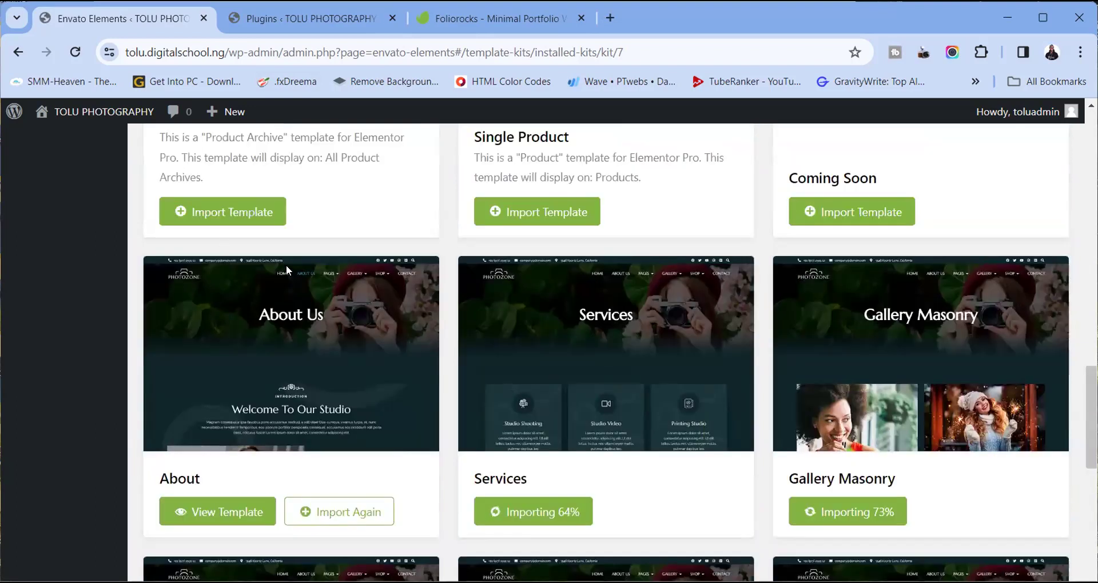
# Scroll through the Photozone kit and import the Single Product template
pyautogui.scroll(4, 471, 324)
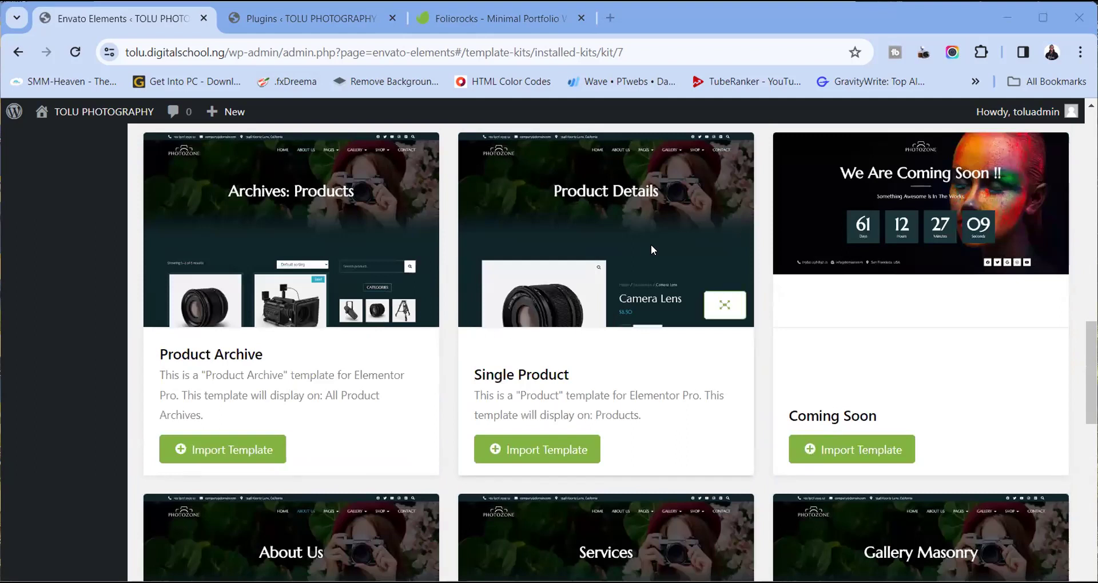
pyautogui.scroll(3, 659, 262)
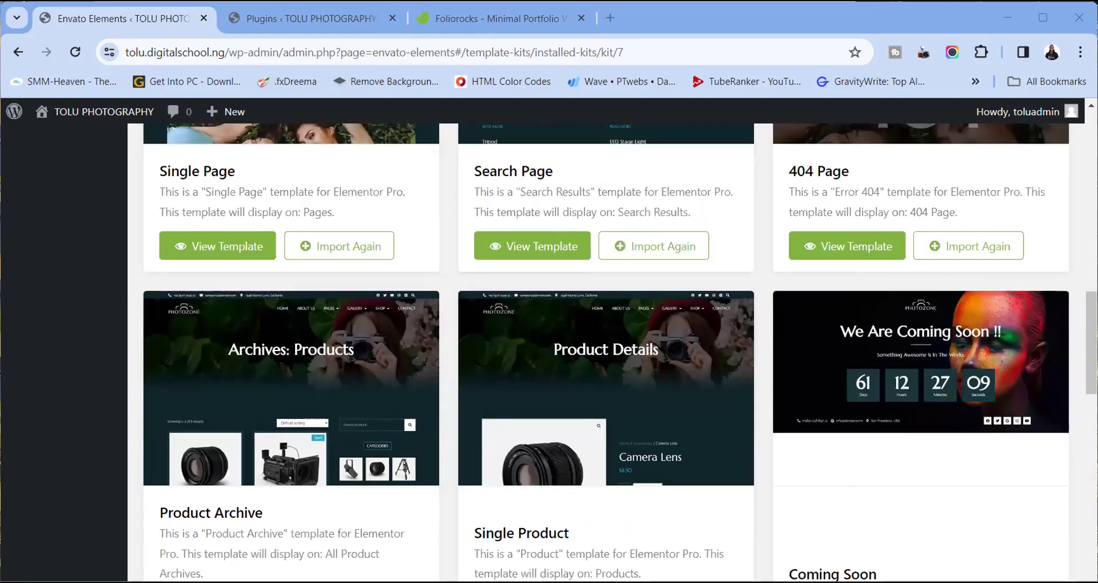
pyautogui.scroll(-10, 697, 209)
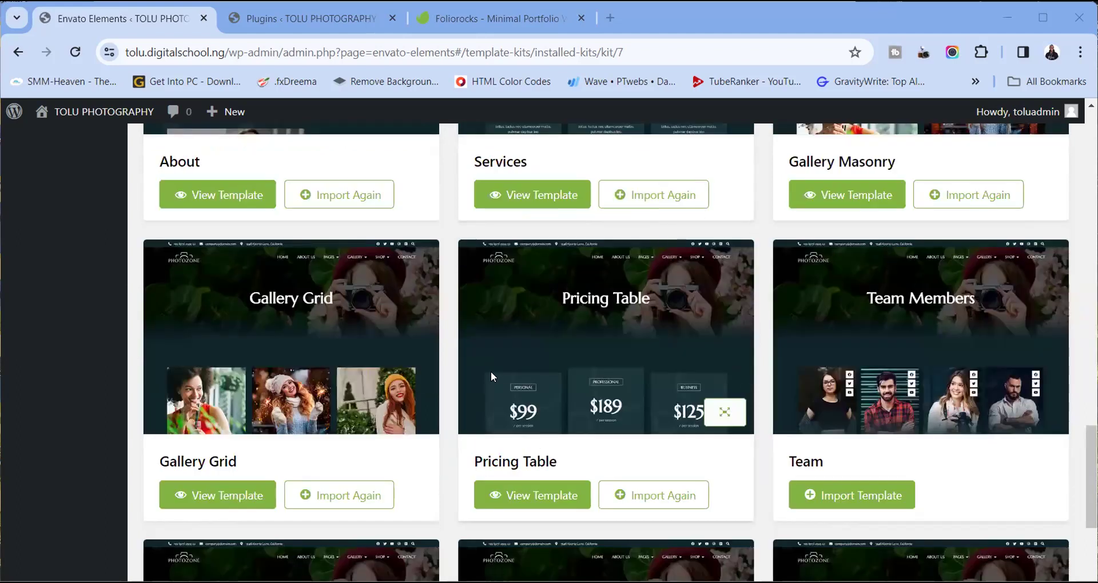
pyautogui.scroll(10, 491, 374)
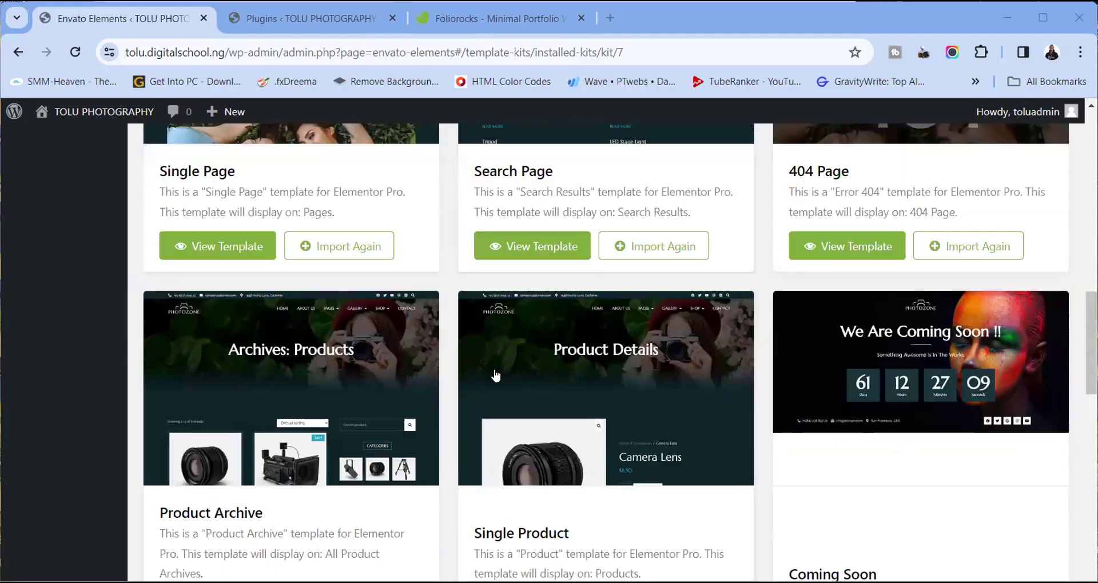
pyautogui.scroll(-4, 495, 375)
pyautogui.scroll(15, 495, 375)
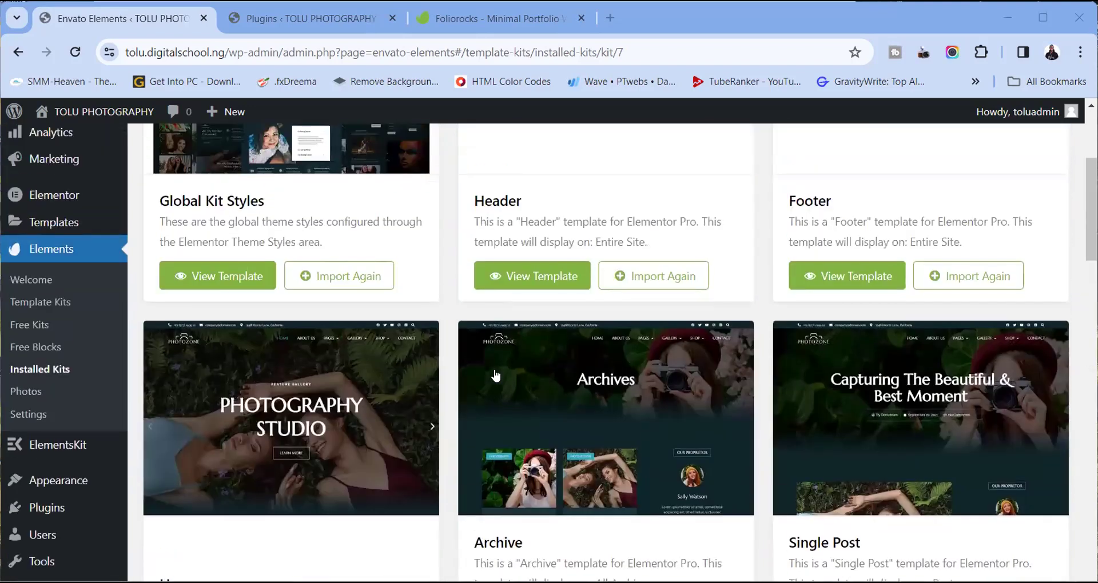
pyautogui.scroll(5, 495, 375)
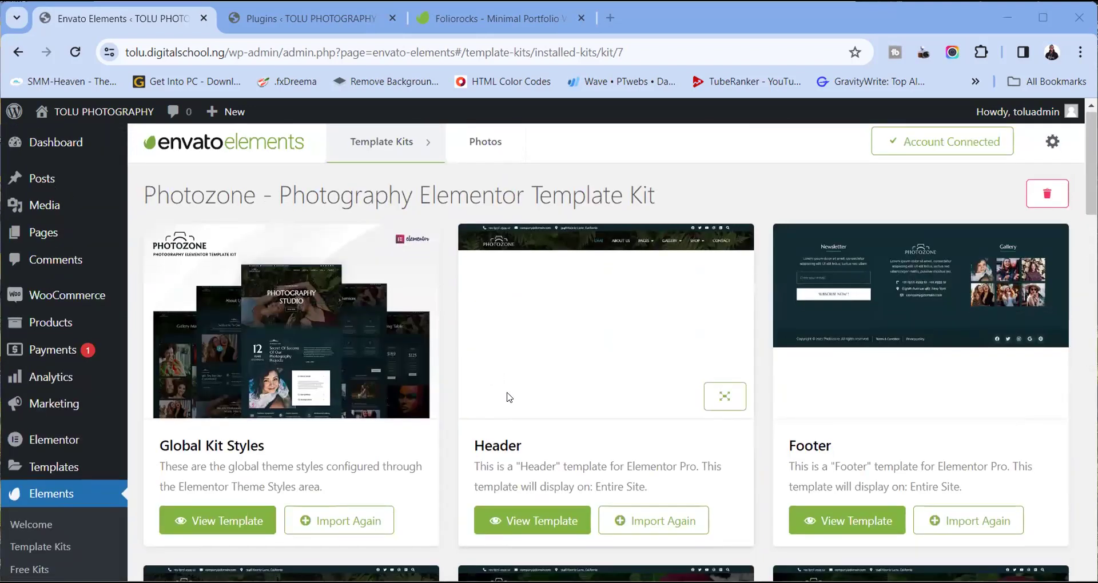
pyautogui.scroll(-3, 509, 397)
pyautogui.scroll(-4, 859, 373)
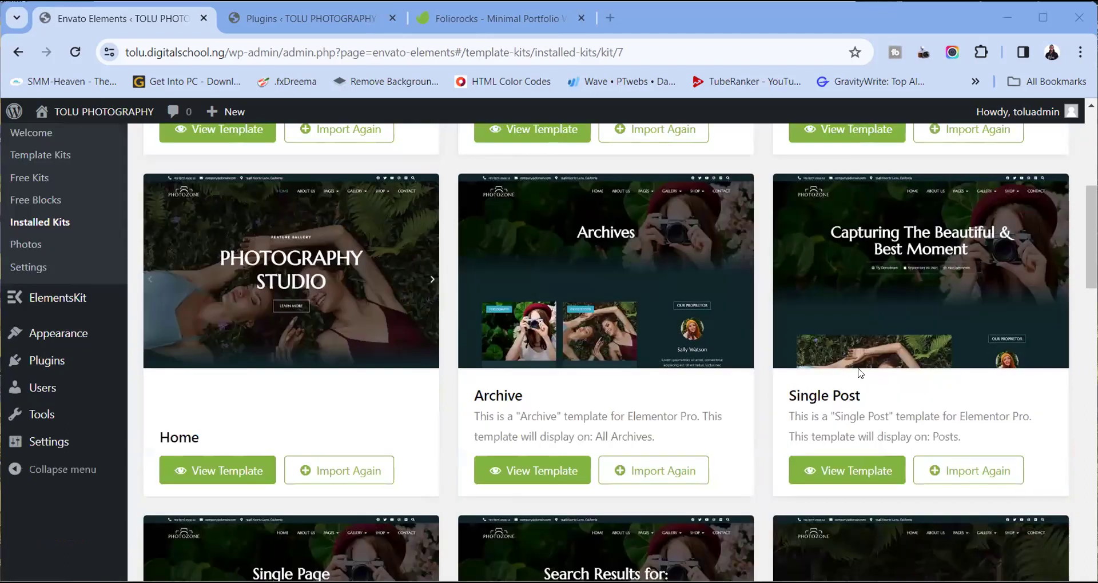
pyautogui.scroll(-7, 908, 396)
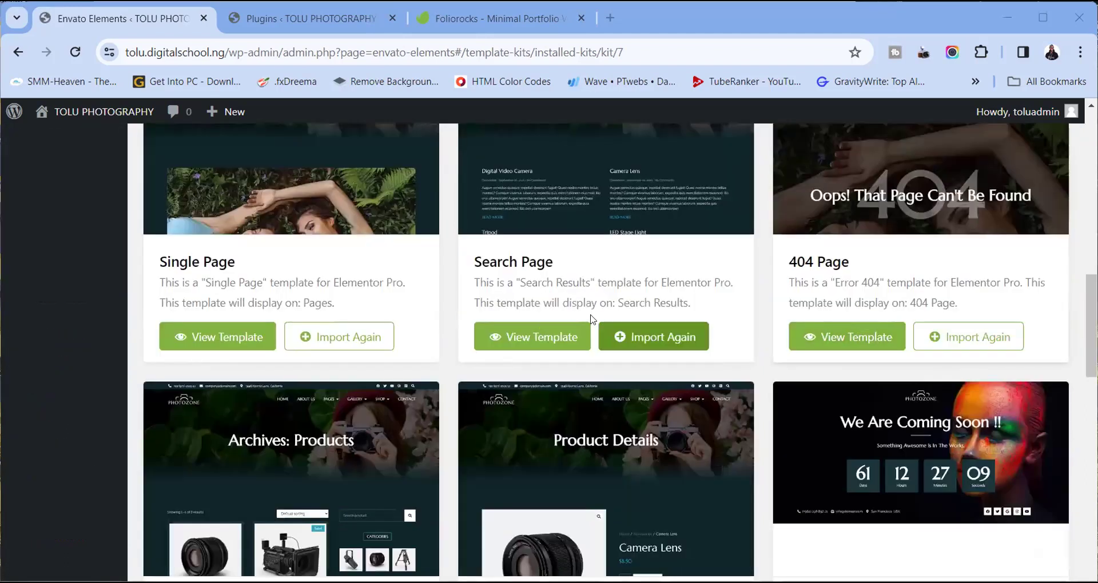
pyautogui.scroll(-4, 378, 216)
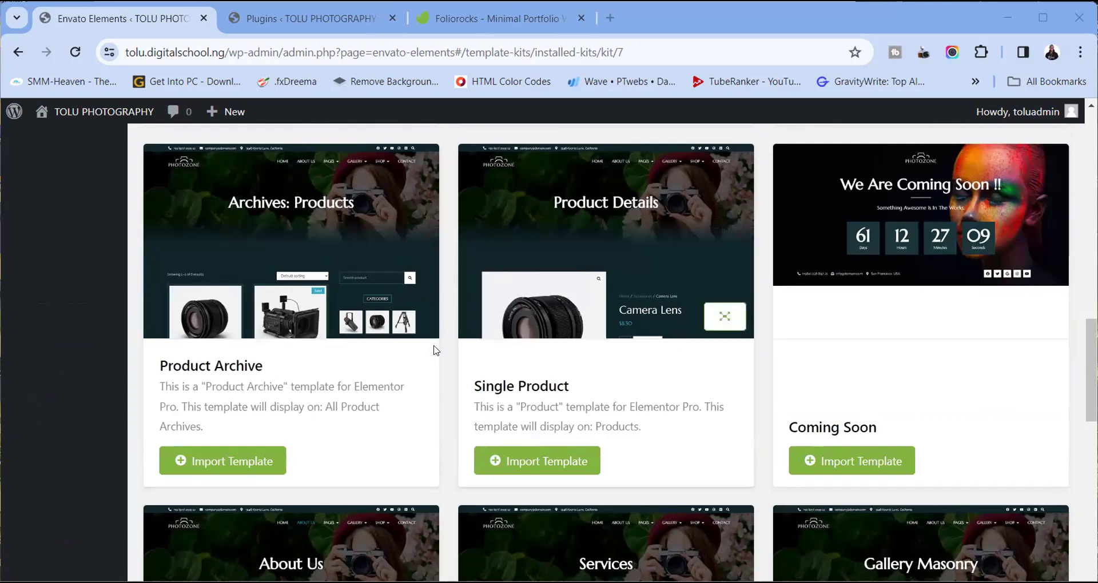
pyautogui.click(570, 460)
# Import the Team template and review the kit's imported cards
pyautogui.scroll(-4, 583, 371)
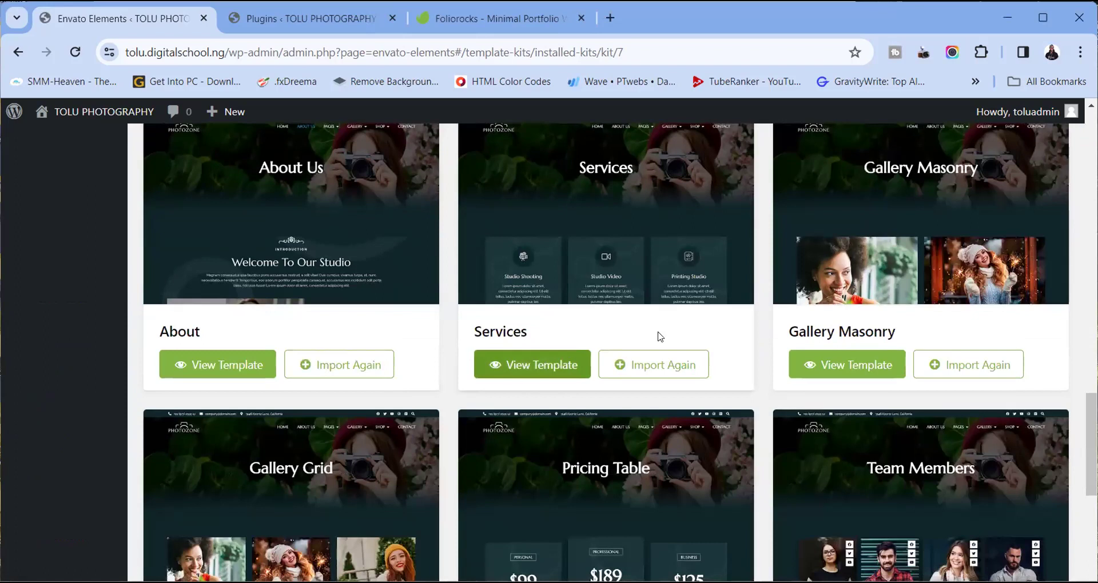
pyautogui.scroll(-6, 716, 336)
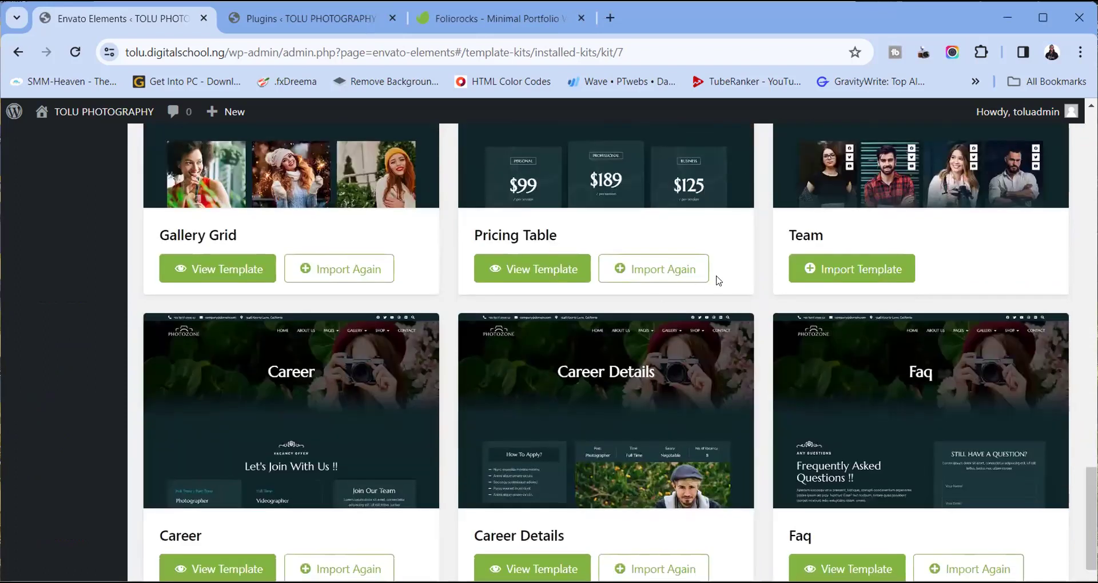
pyautogui.scroll(4, 858, 286)
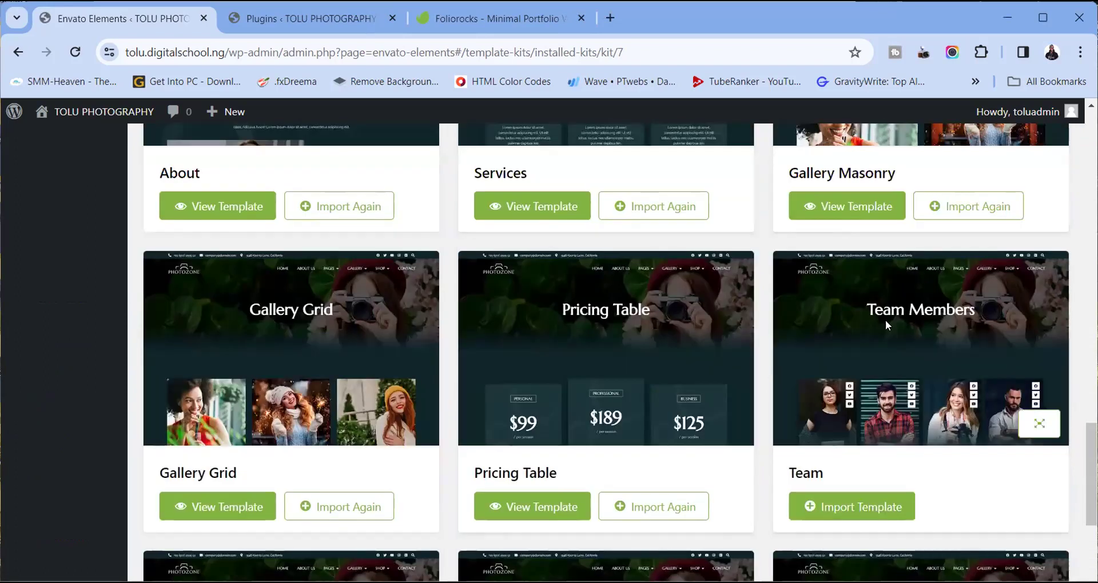
pyautogui.scroll(-3, 885, 325)
pyautogui.click(872, 350)
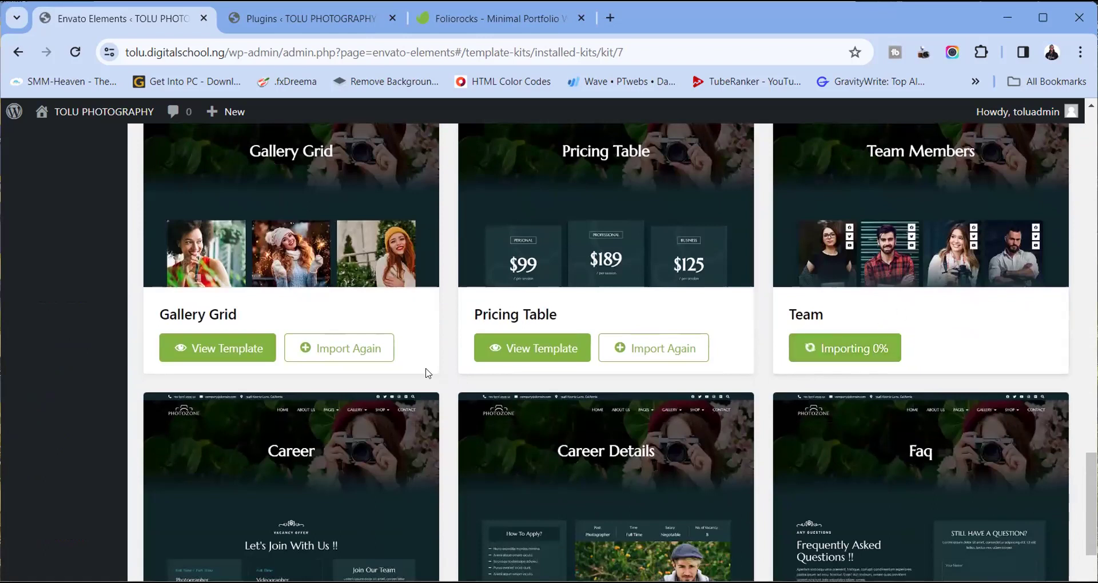
pyautogui.scroll(-5, 426, 372)
pyautogui.scroll(3, 529, 348)
pyautogui.scroll(-3, 528, 347)
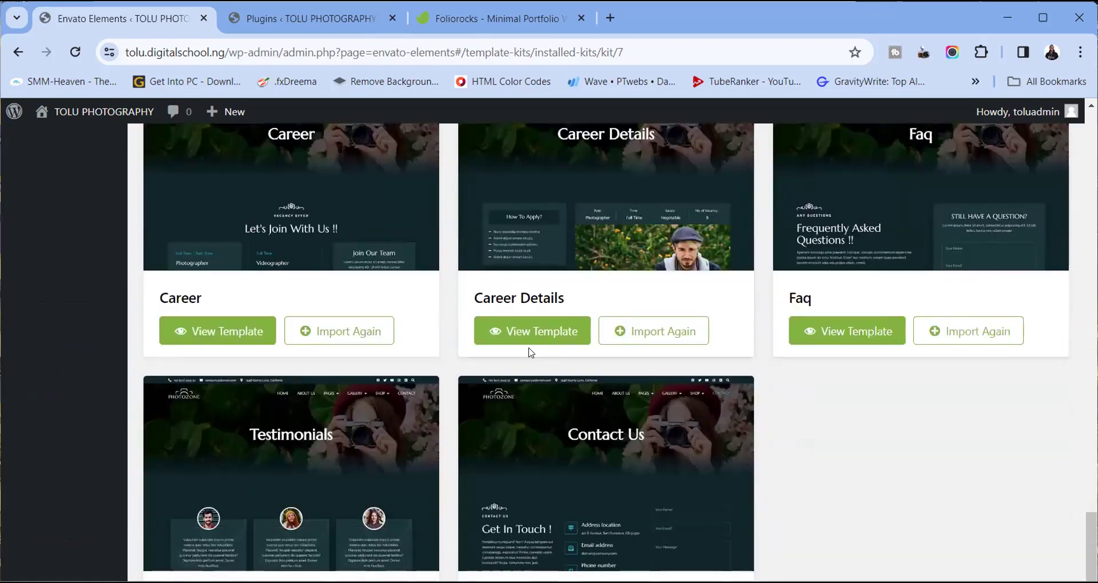
pyautogui.scroll(-2, 531, 353)
pyautogui.scroll(15, 538, 410)
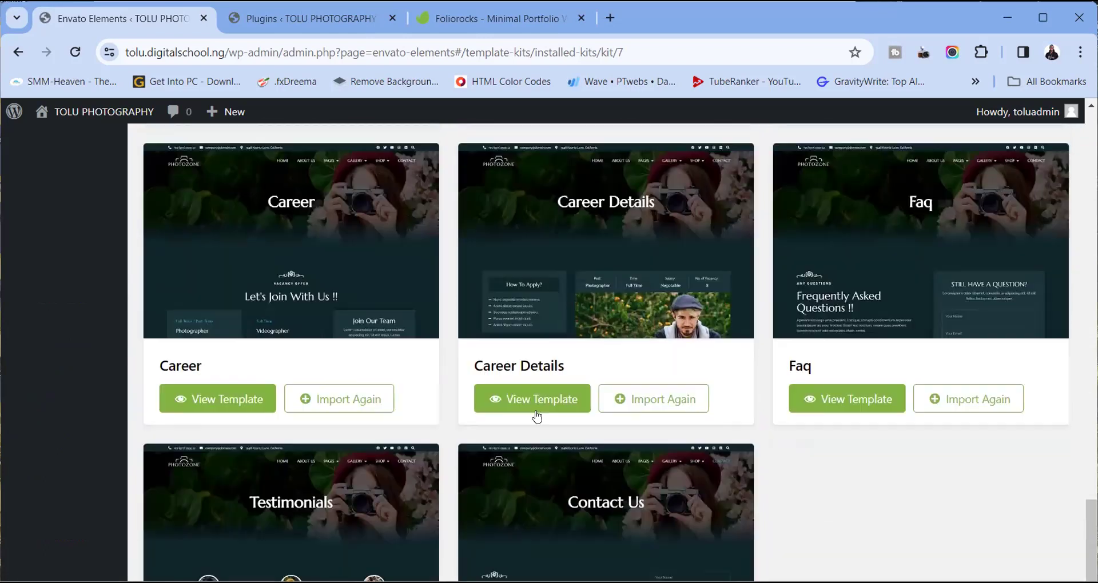
pyautogui.scroll(20, 536, 416)
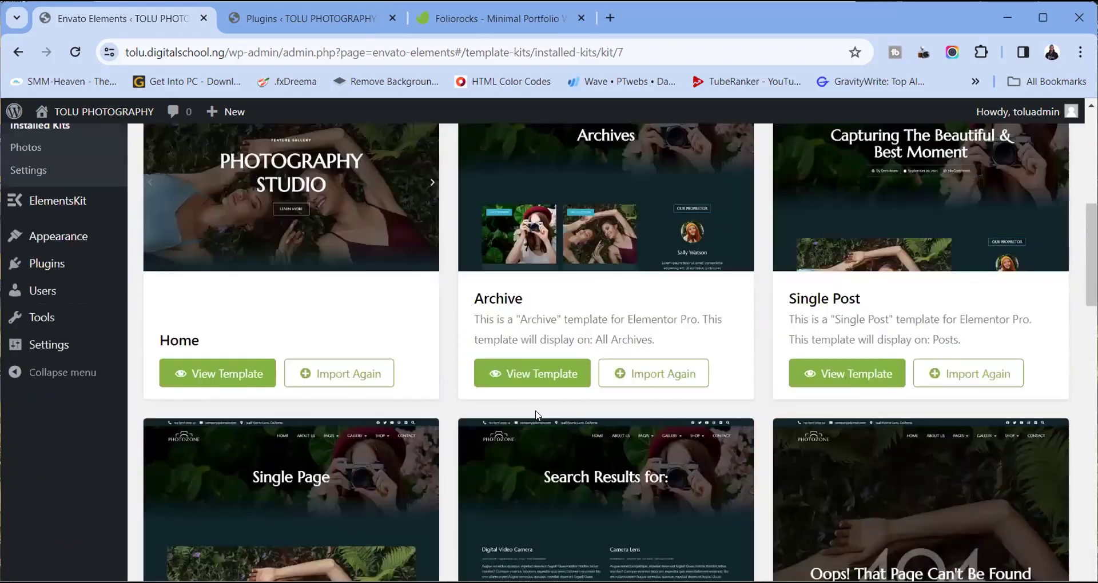
pyautogui.scroll(-20, 535, 415)
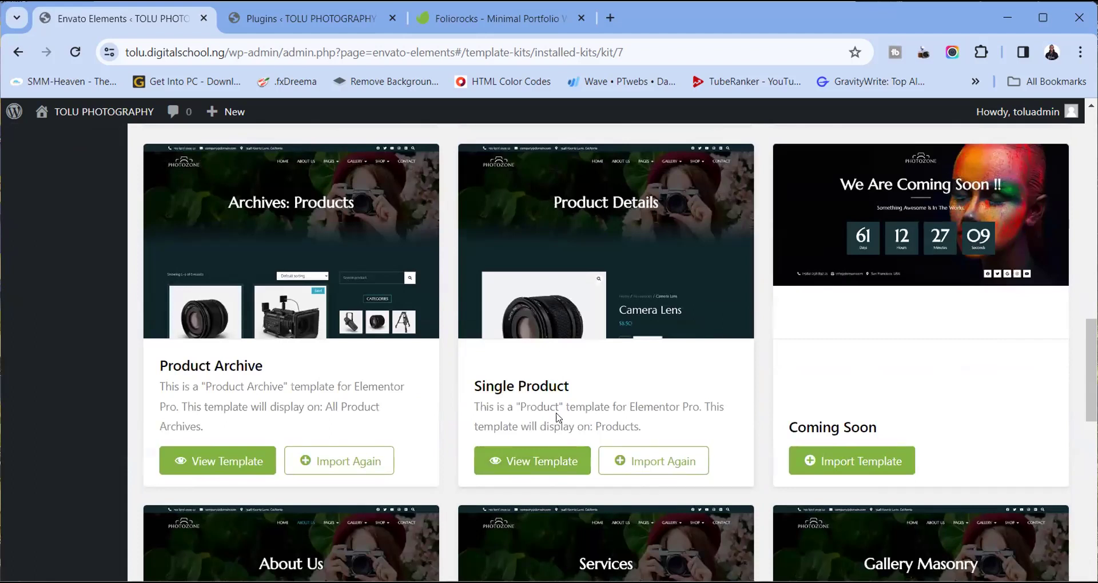
pyautogui.scroll(9, 602, 407)
pyautogui.scroll(10, 602, 406)
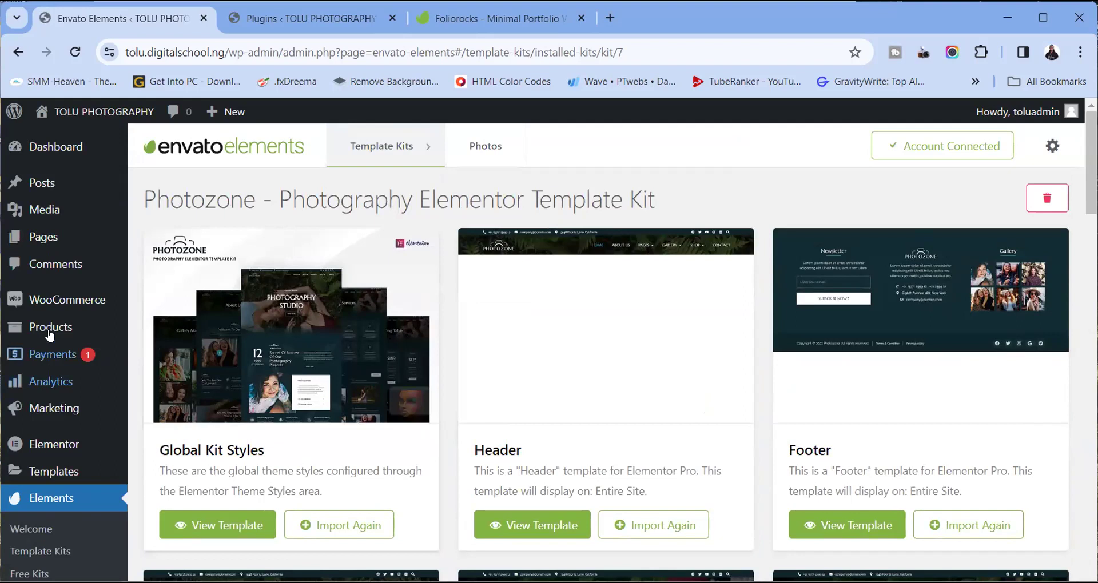
# Open Templates > Theme Builder in a new browser tab and switch to it
pyautogui.moveTo(56, 342)
pyautogui.moveTo(63, 446)
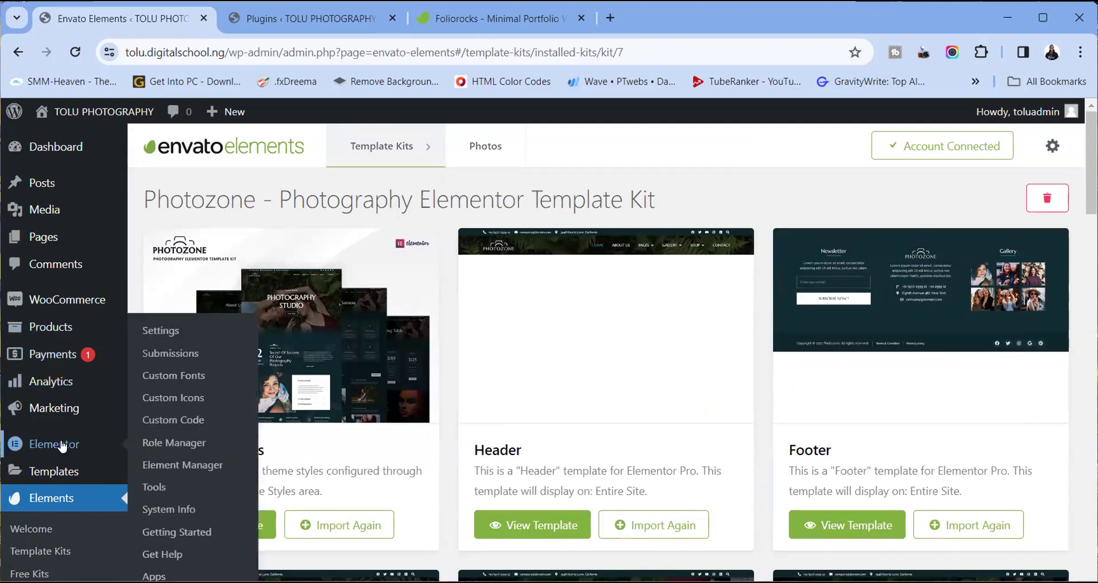
pyautogui.scroll(-3, 62, 266)
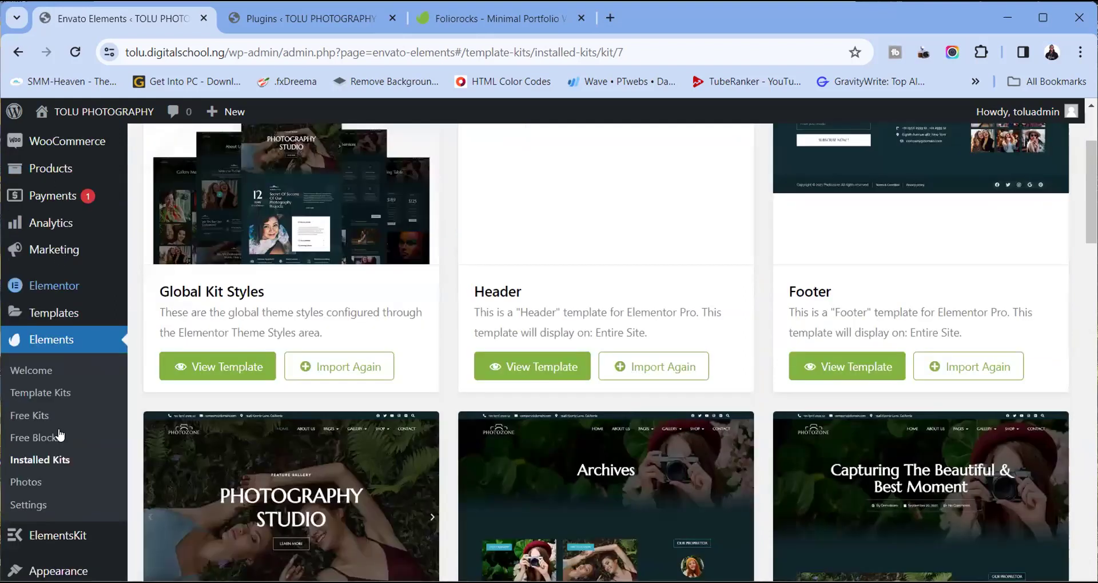
pyautogui.scroll(3, 60, 436)
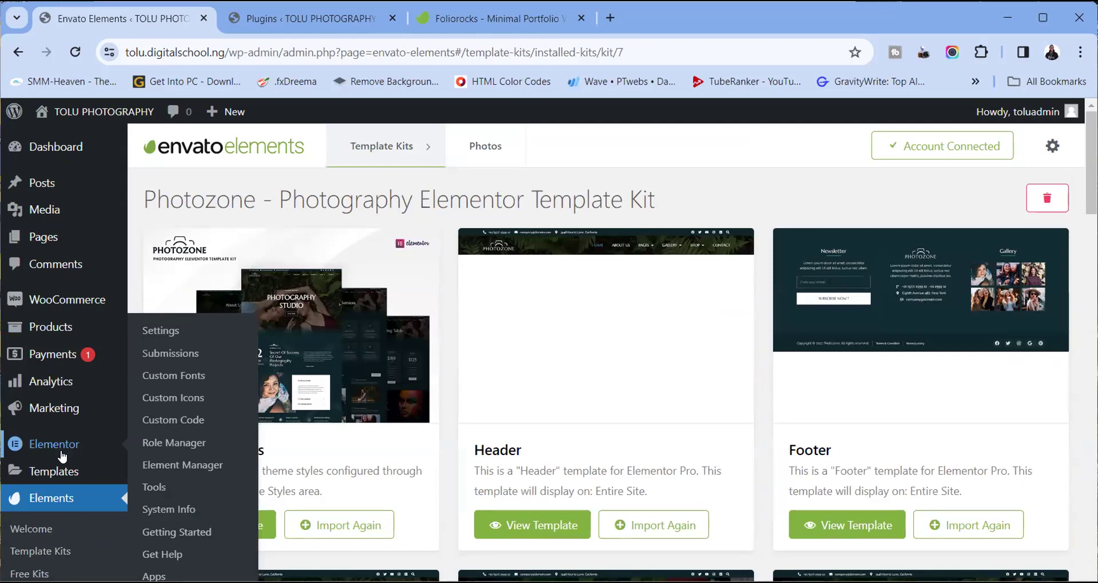
pyautogui.moveTo(57, 479)
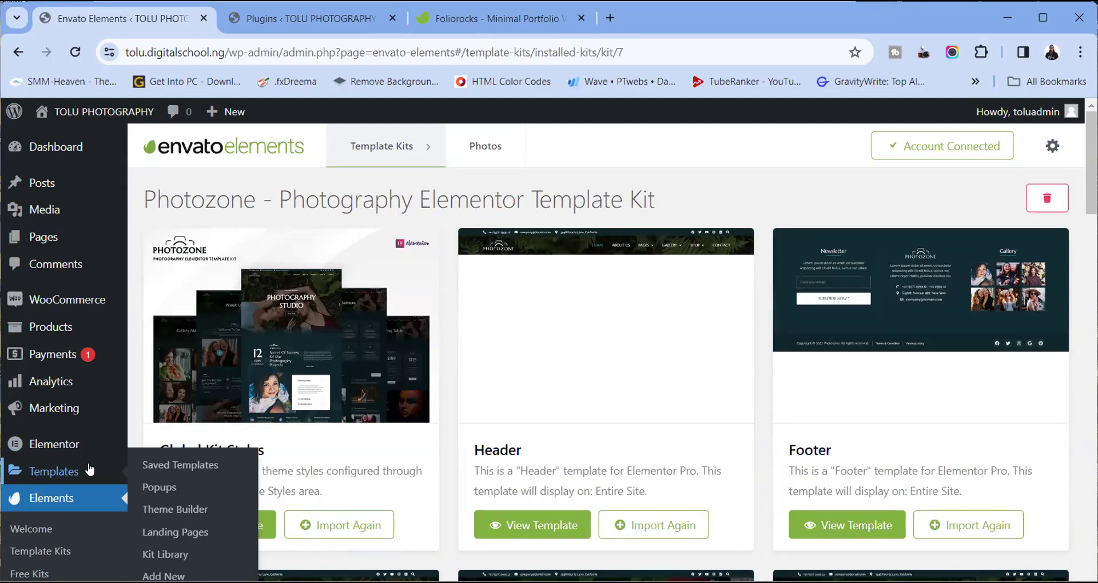
pyautogui.rightClick(152, 510)
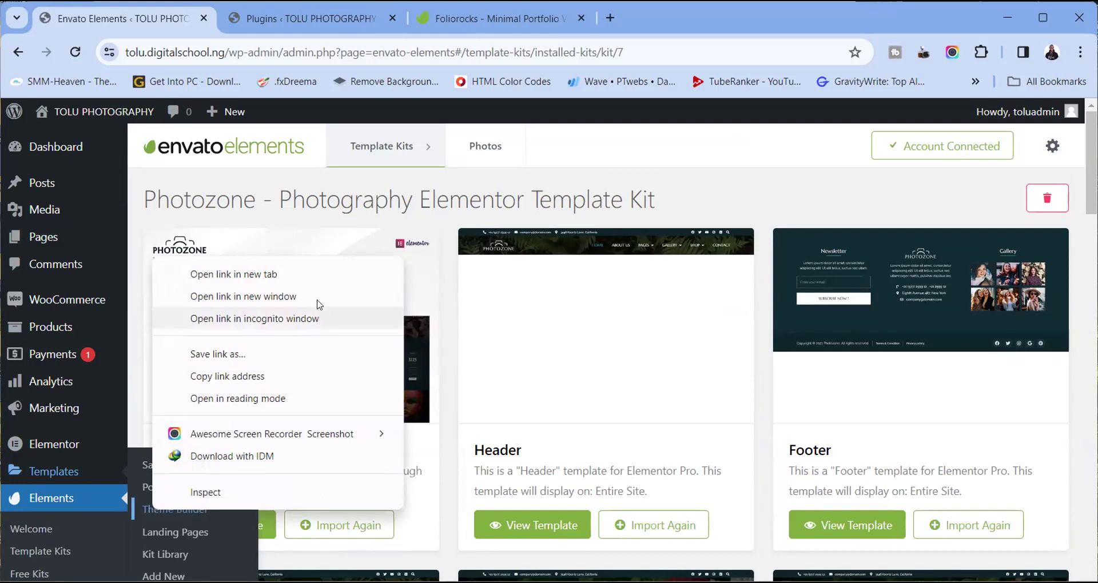
pyautogui.click(294, 276)
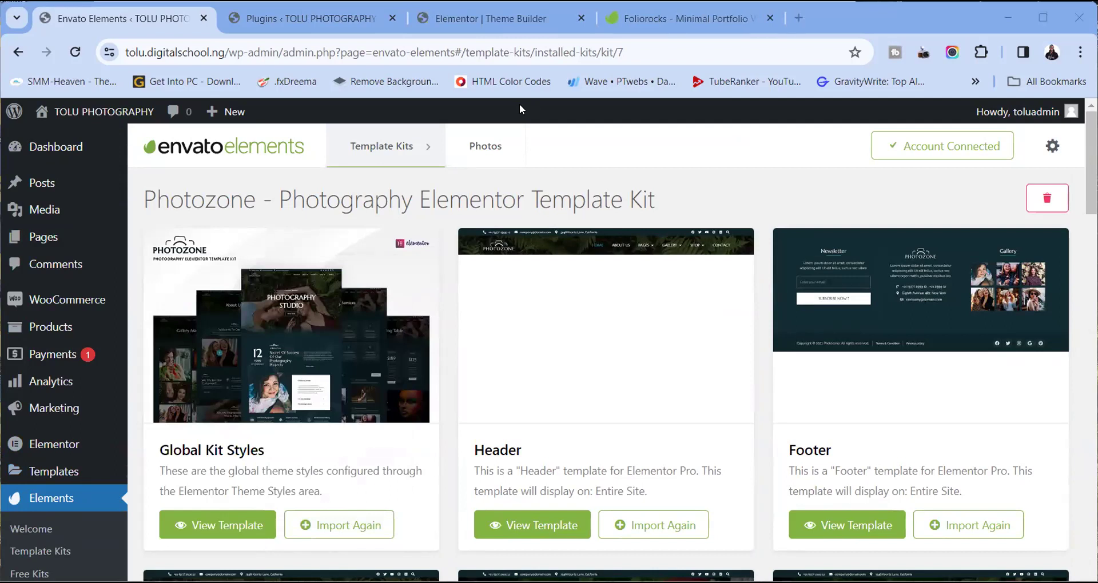
pyautogui.click(498, 27)
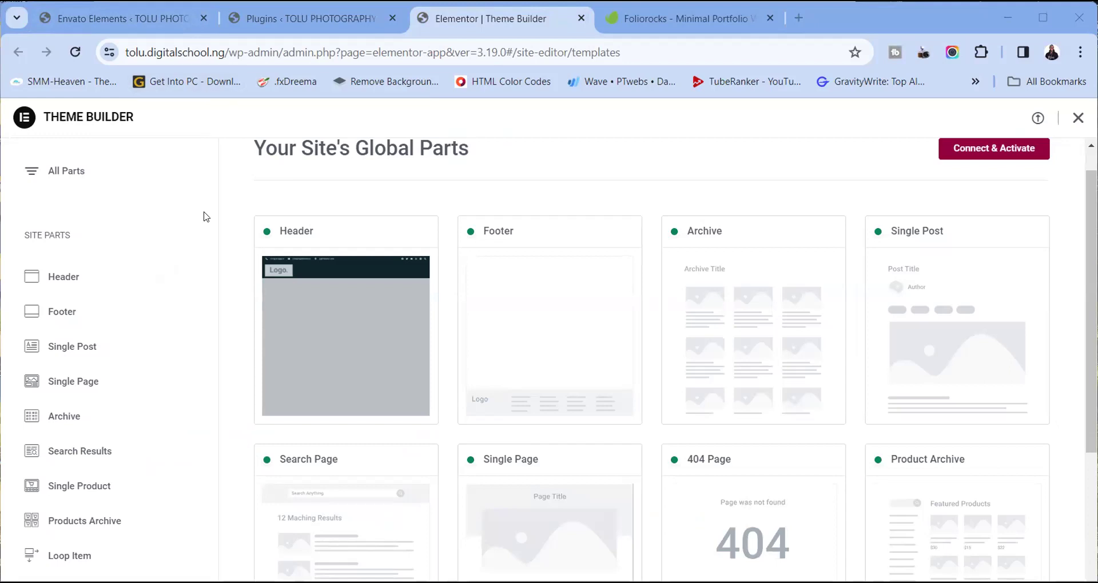
# Select the Header site part in Theme Builder and open its template in the Elementor editor
pyautogui.moveTo(293, 276)
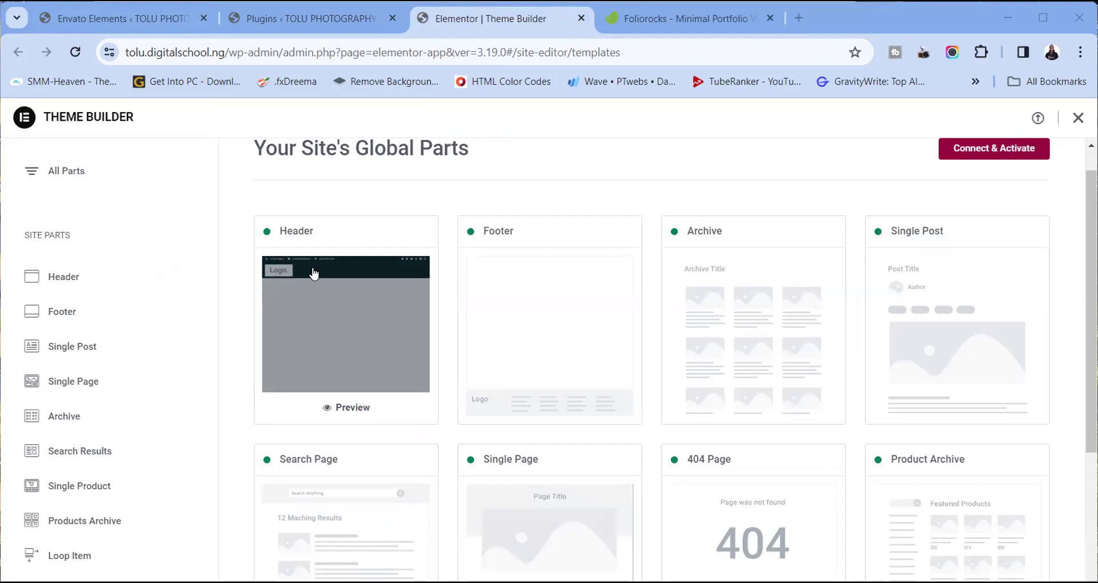
pyautogui.click(314, 274)
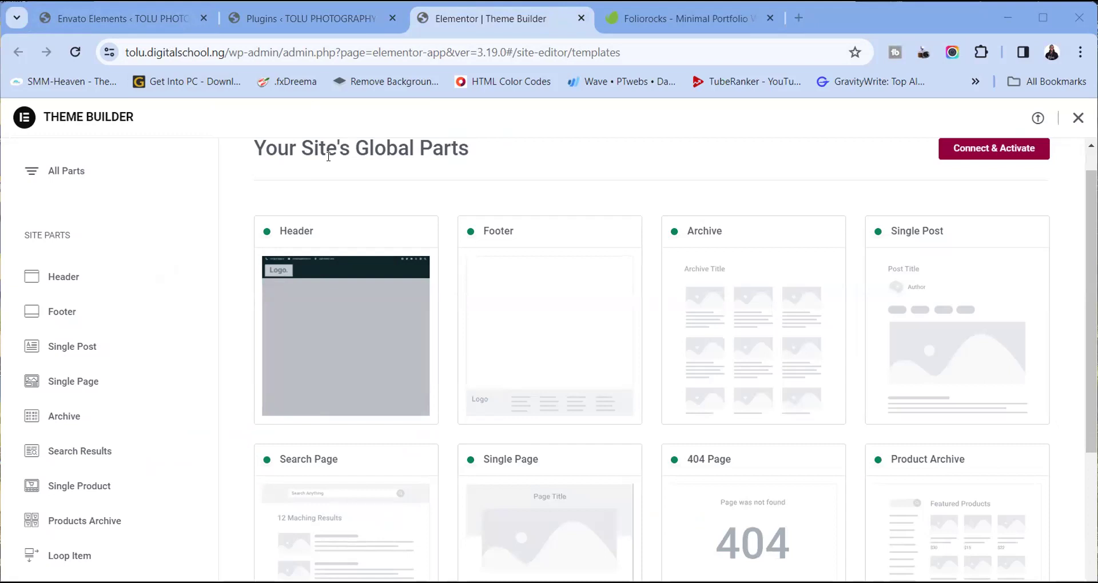
pyautogui.scroll(-1, 363, 321)
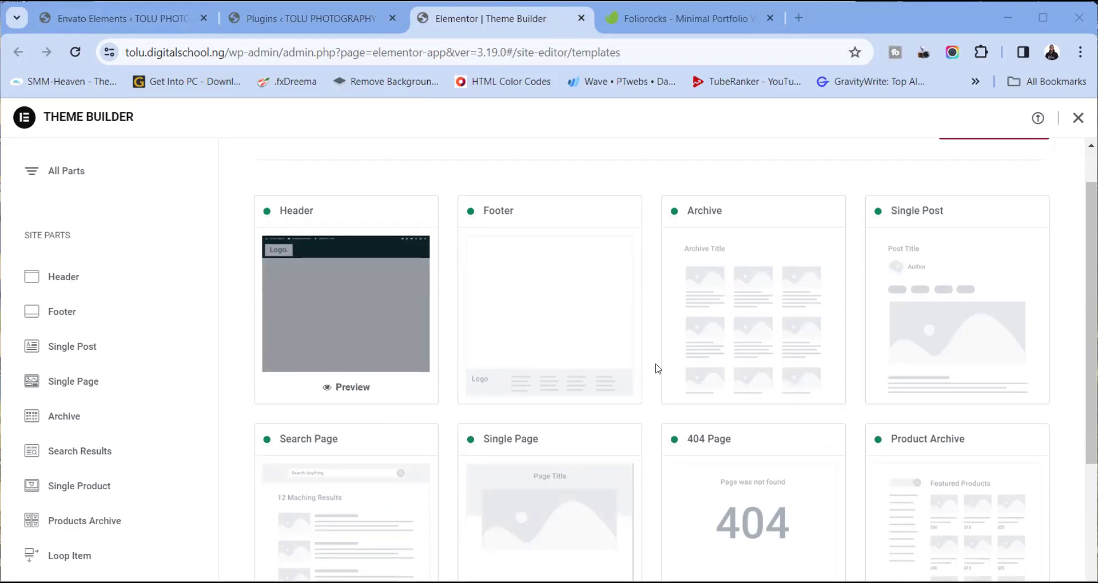
pyautogui.scroll(-1, 518, 331)
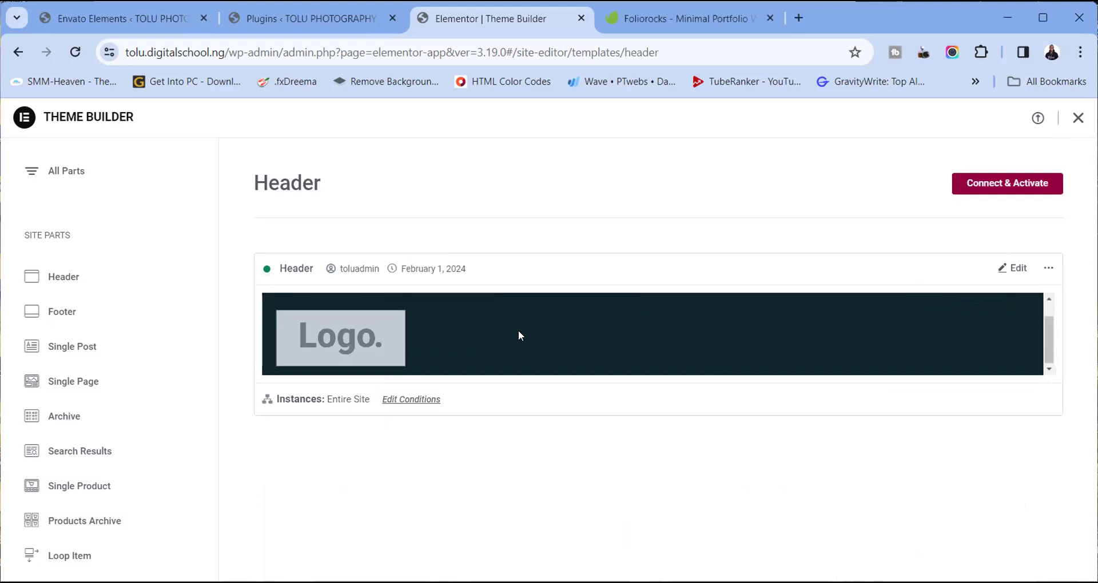
pyautogui.scroll(1, 543, 335)
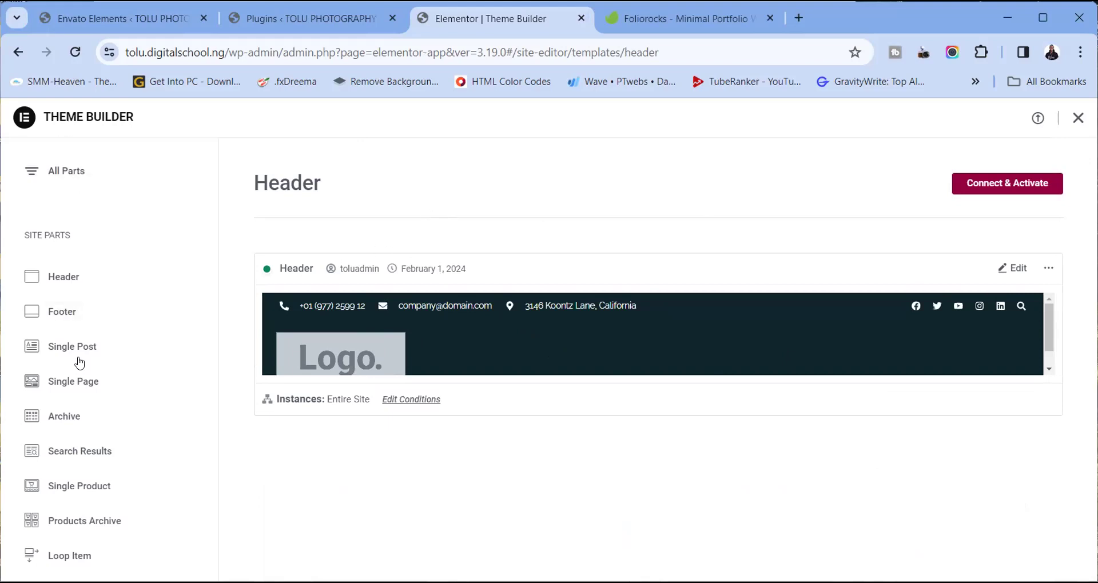
pyautogui.click(1010, 275)
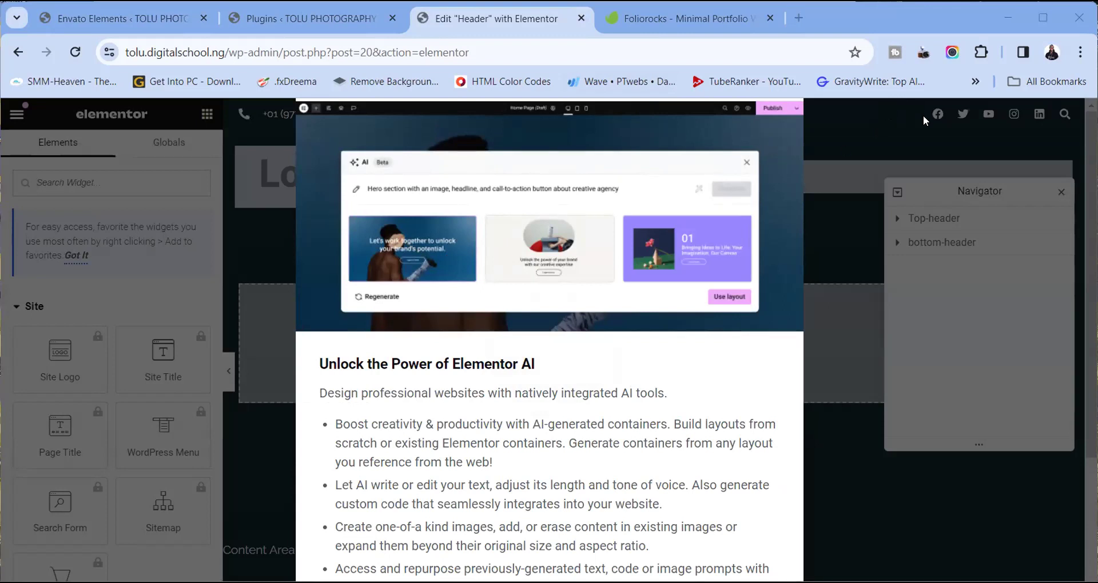
# Zoom the browser to 75% to dismiss the Elementor AI popup, then restore 100% zoom
pyautogui.click(1080, 52)
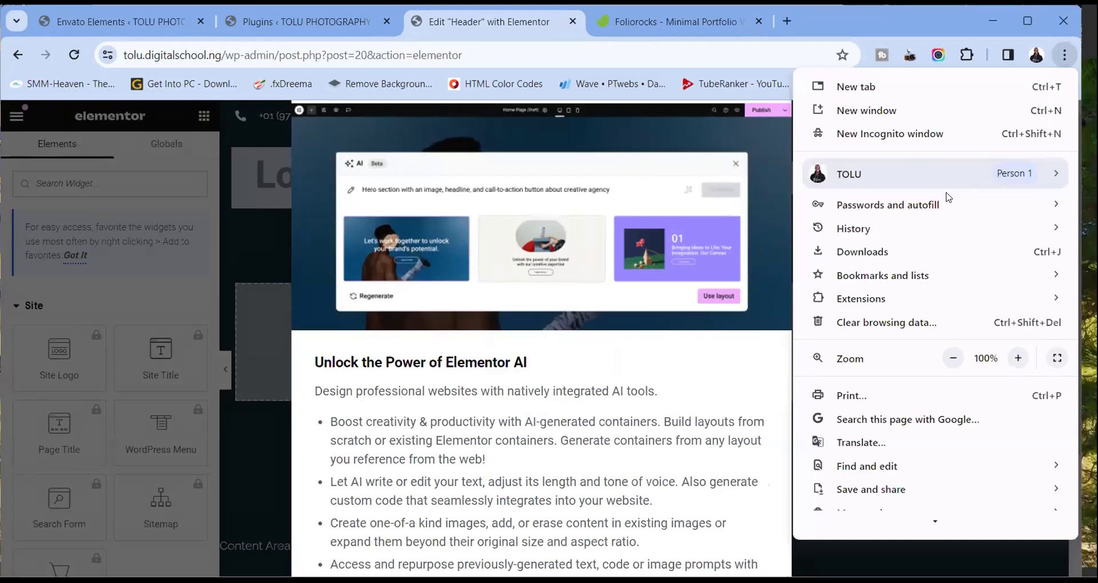
pyautogui.click(952, 358)
pyautogui.click(952, 358)
pyautogui.click(952, 358)
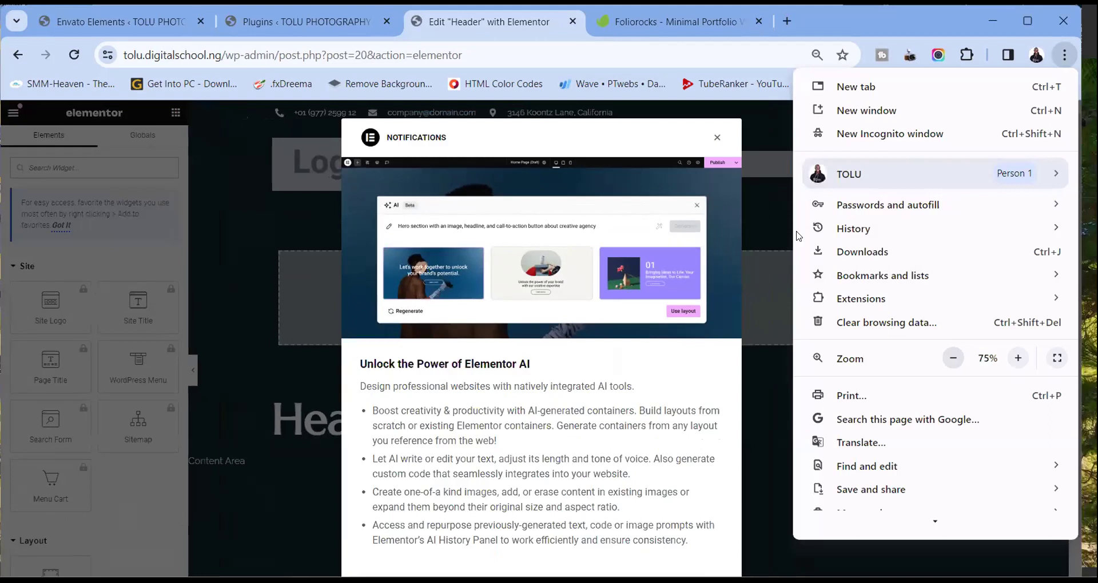
pyautogui.click(717, 137)
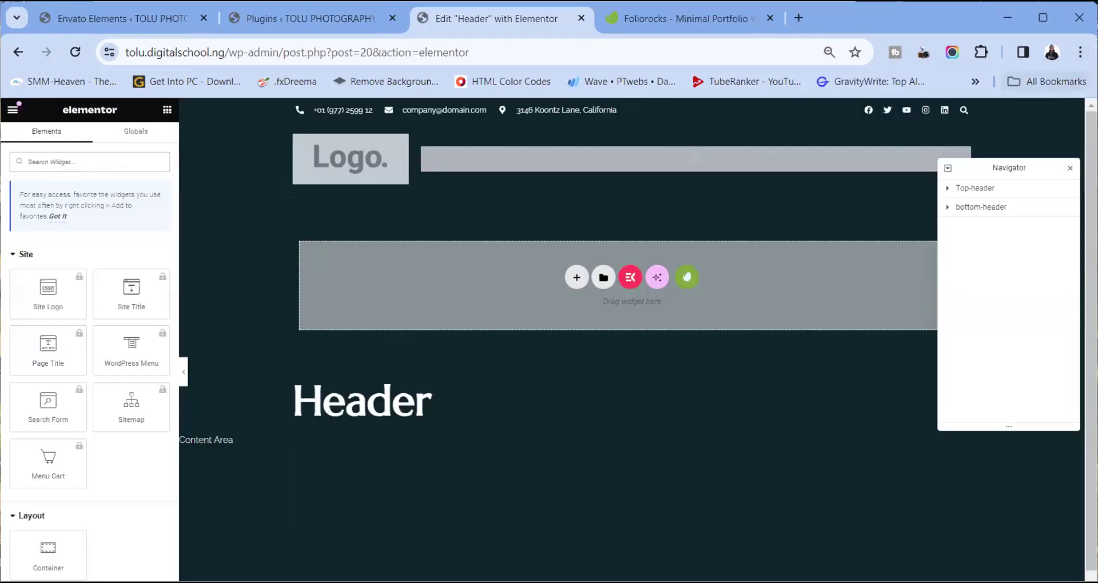
pyautogui.click(1080, 52)
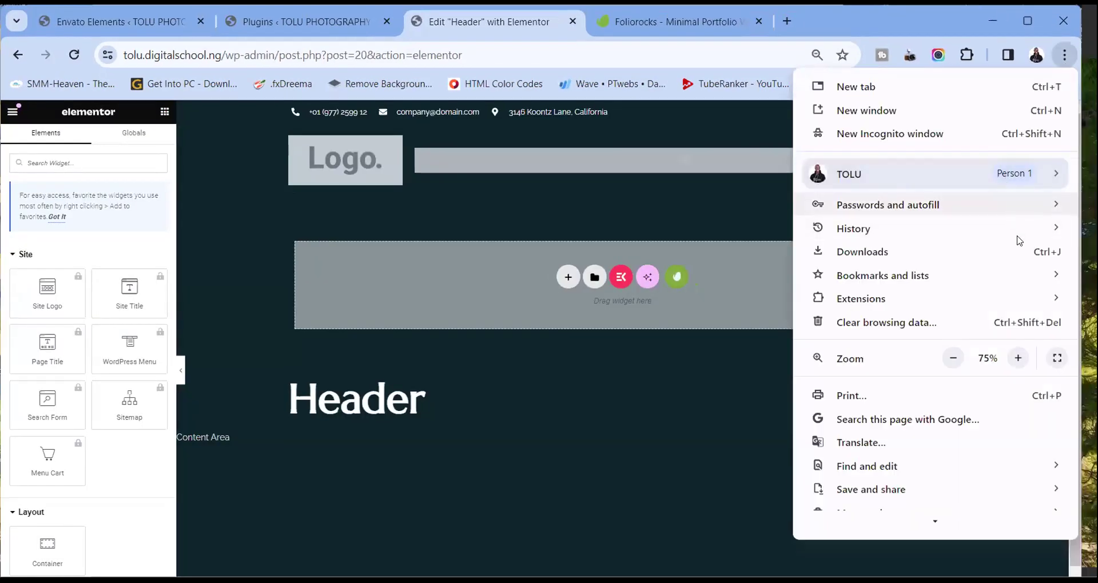
pyautogui.click(1018, 358)
pyautogui.click(1018, 358)
pyautogui.click(1018, 358)
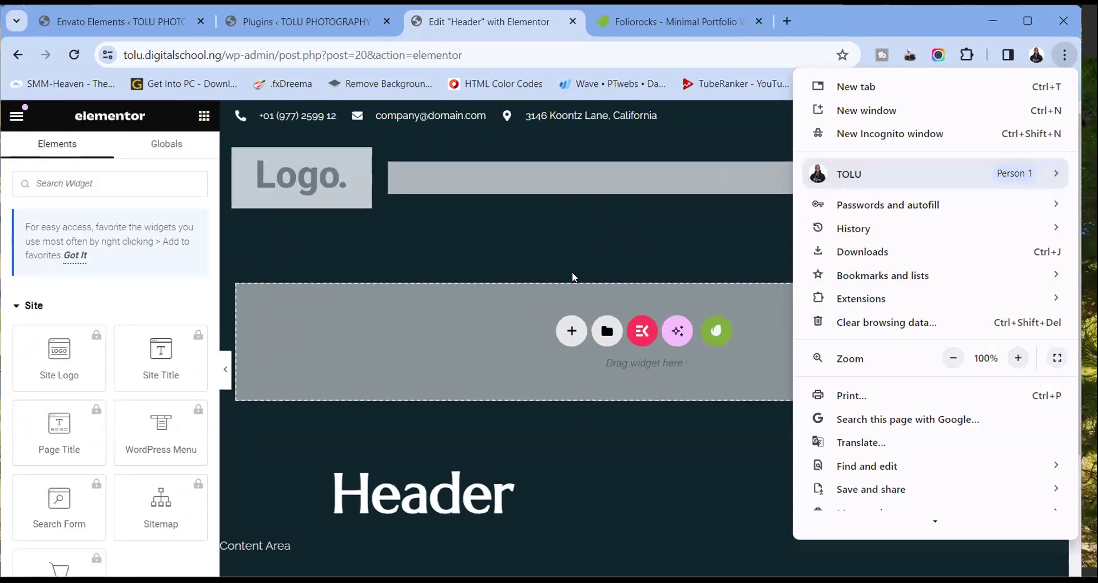
pyautogui.click(591, 220)
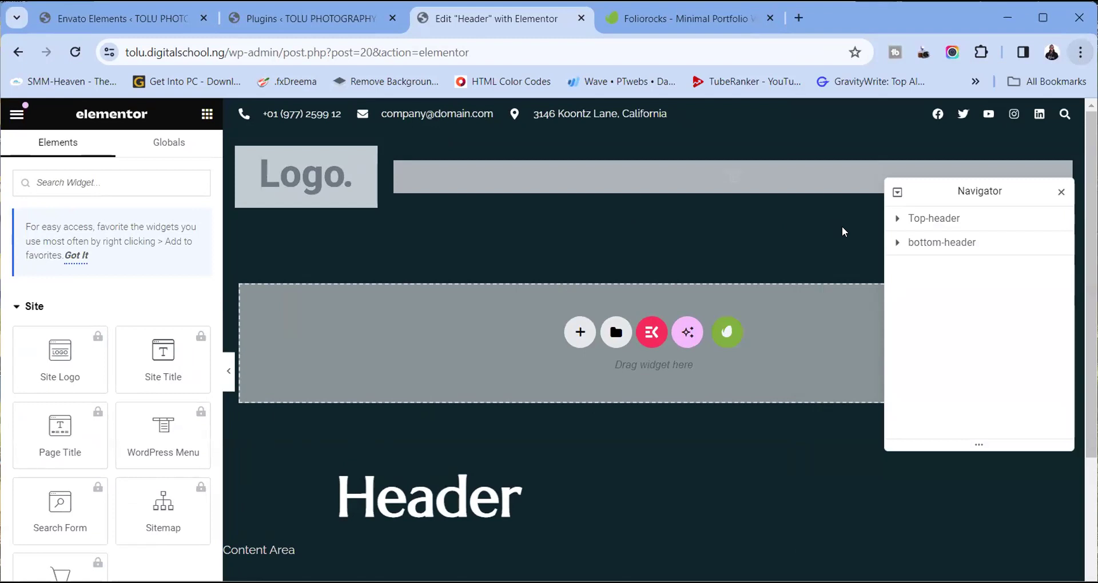
pyautogui.moveTo(1011, 187); pyautogui.dragTo(980, 423)
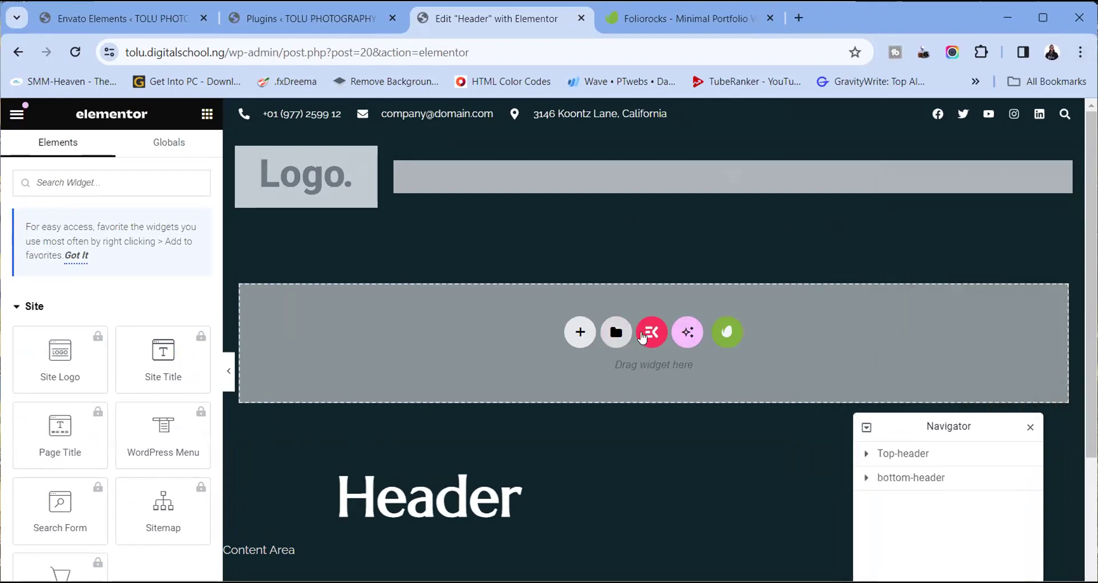
# Insert the Photozone Header from the Envato installed kit and delete the duplicated Top-header and bottom-header rows
pyautogui.click(721, 335)
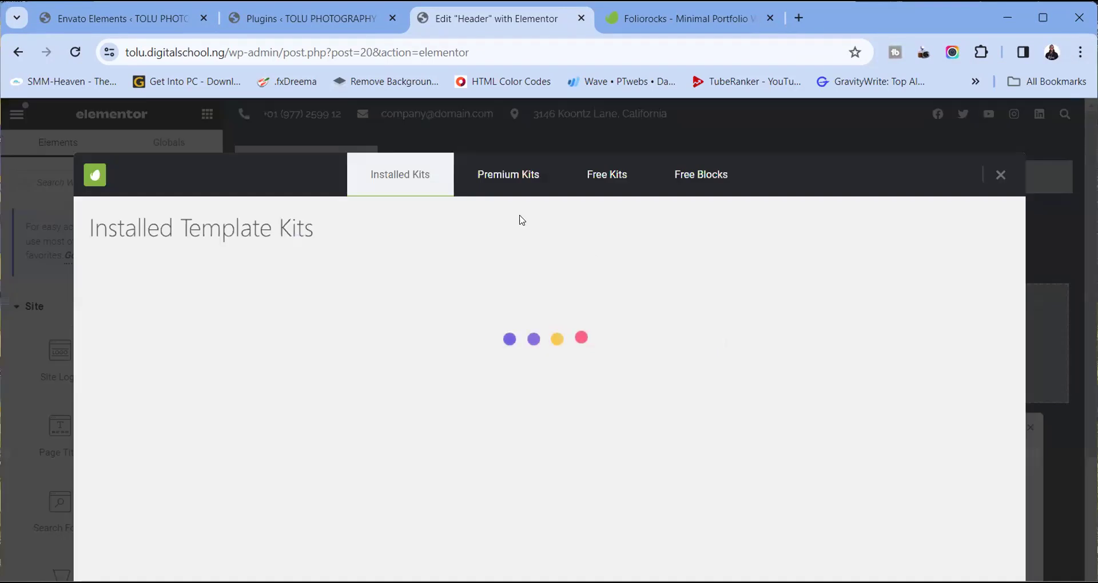
pyautogui.scroll(-1, 252, 378)
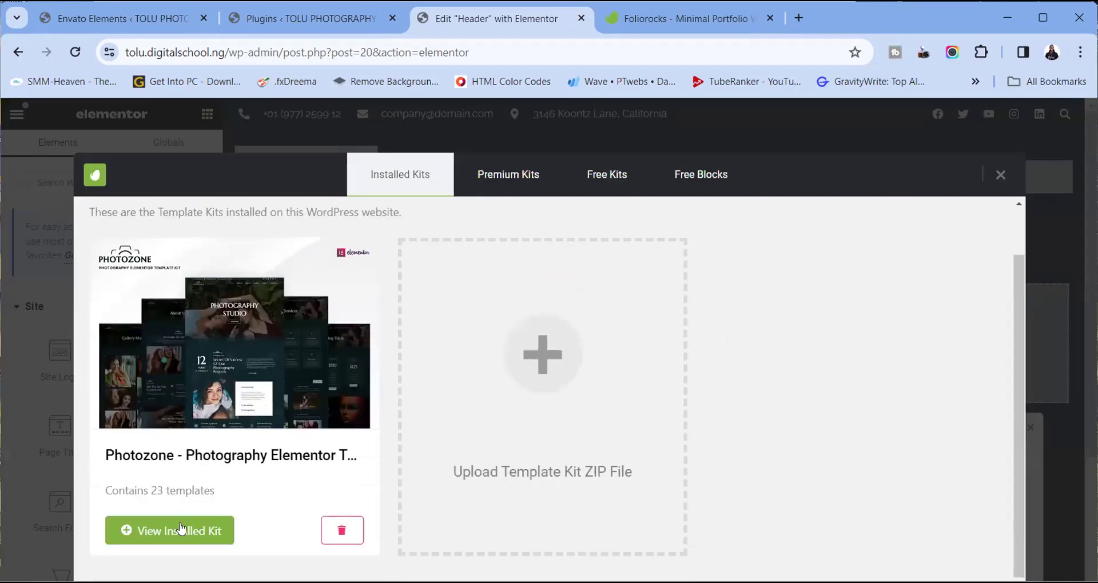
pyautogui.click(184, 527)
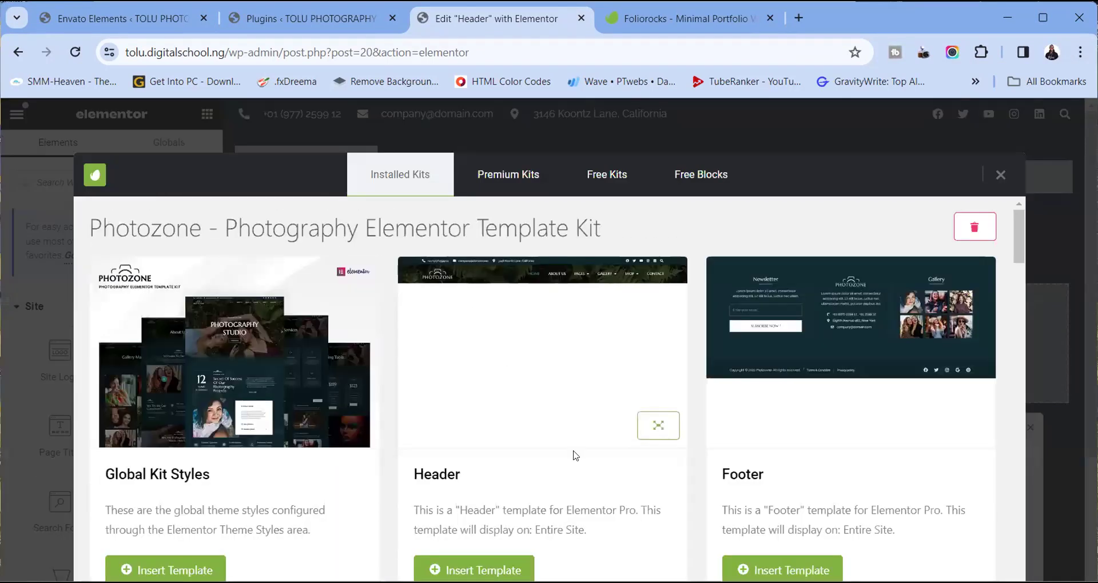
pyautogui.click(474, 570)
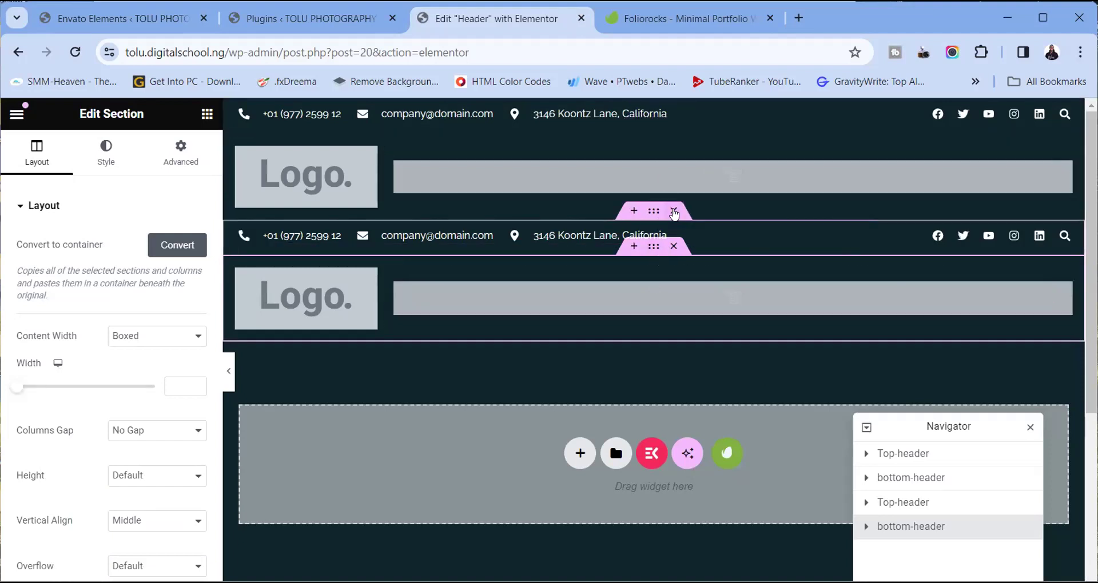
pyautogui.click(674, 212)
pyautogui.click(675, 211)
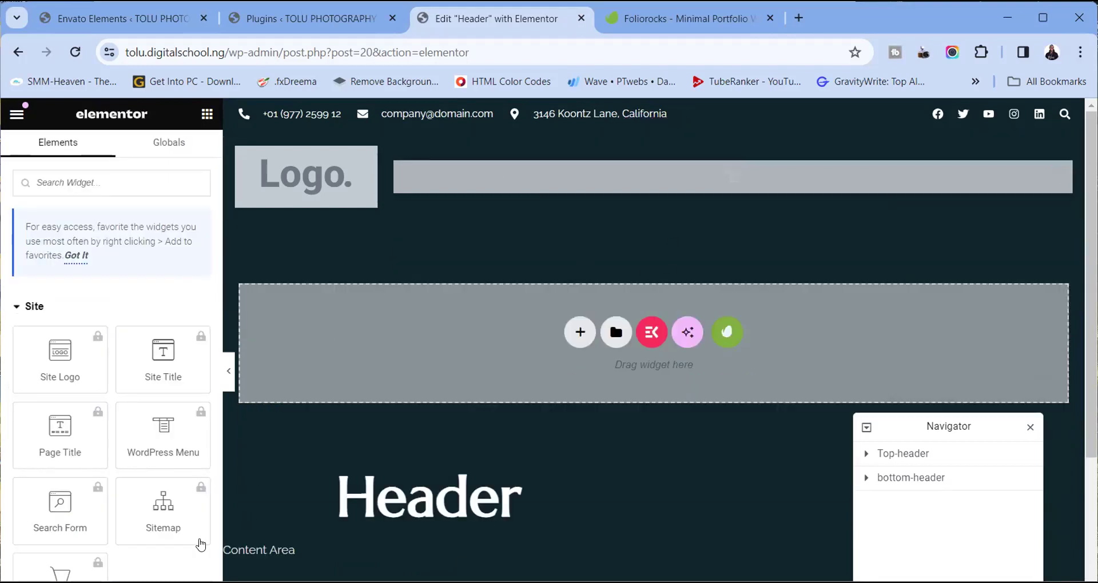
# Maximize the browser window and switch to the Photozone template kit page with Ctrl+1
pyautogui.scroll(-3, 199, 542)
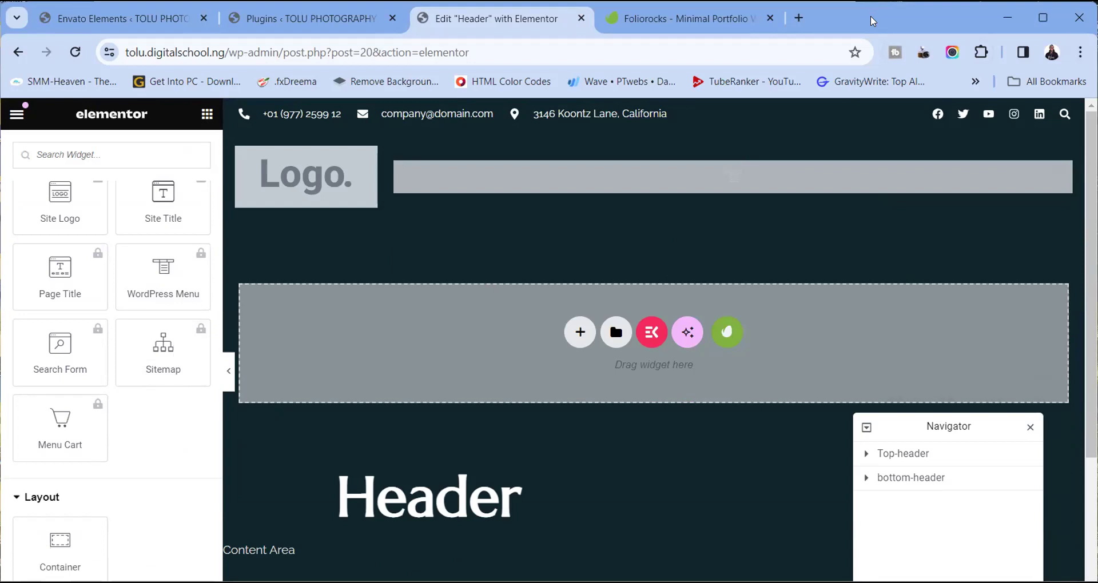
pyautogui.doubleClick(873, 21)
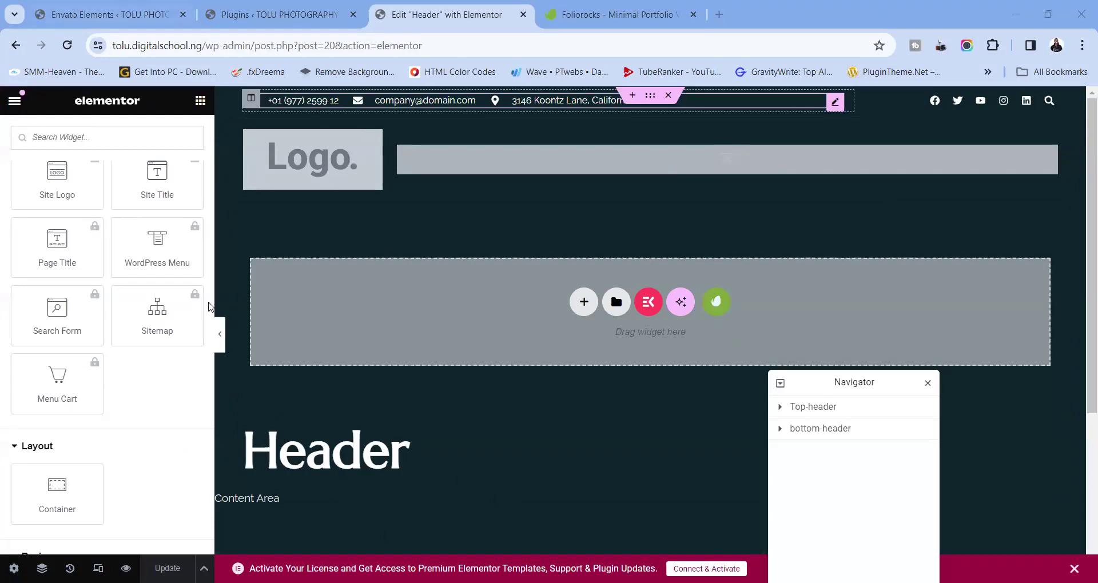
pyautogui.hotkey('ctrl', '1')
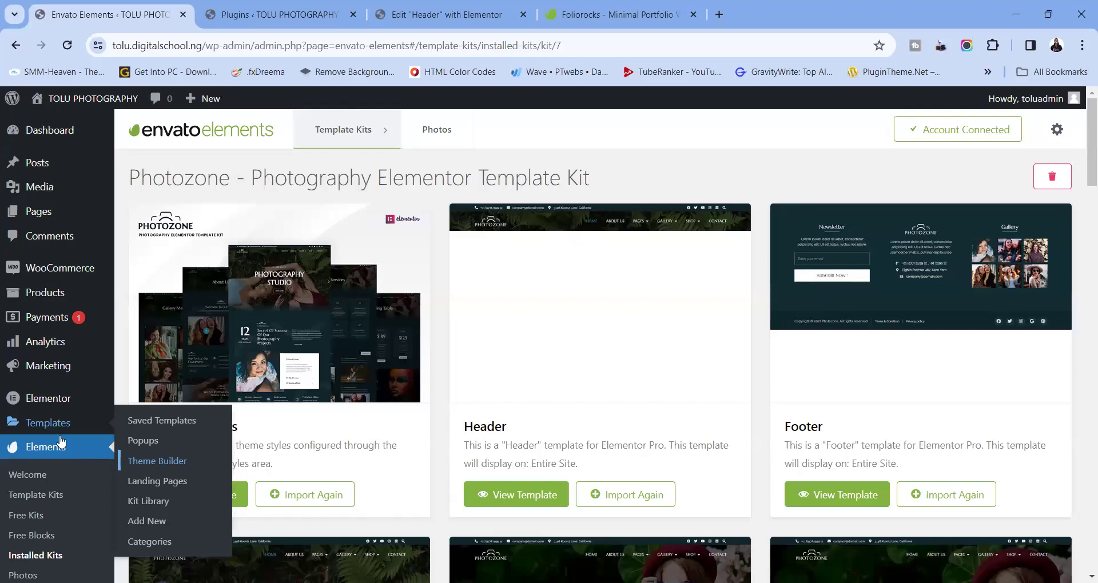
# Go to the Appearance > Menus admin page
pyautogui.scroll(-3, 74, 443)
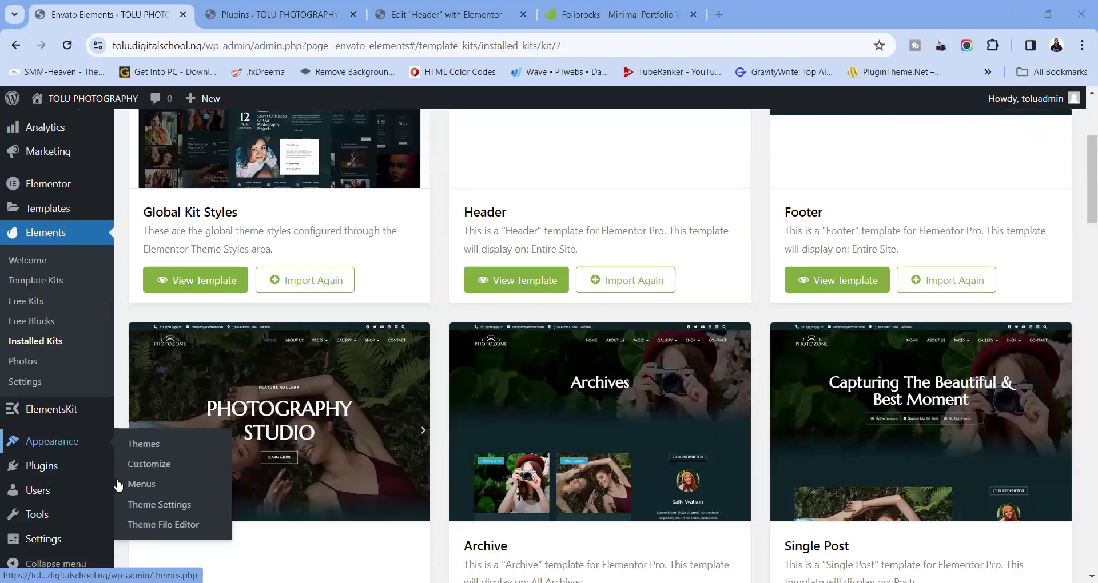
pyautogui.click(135, 485)
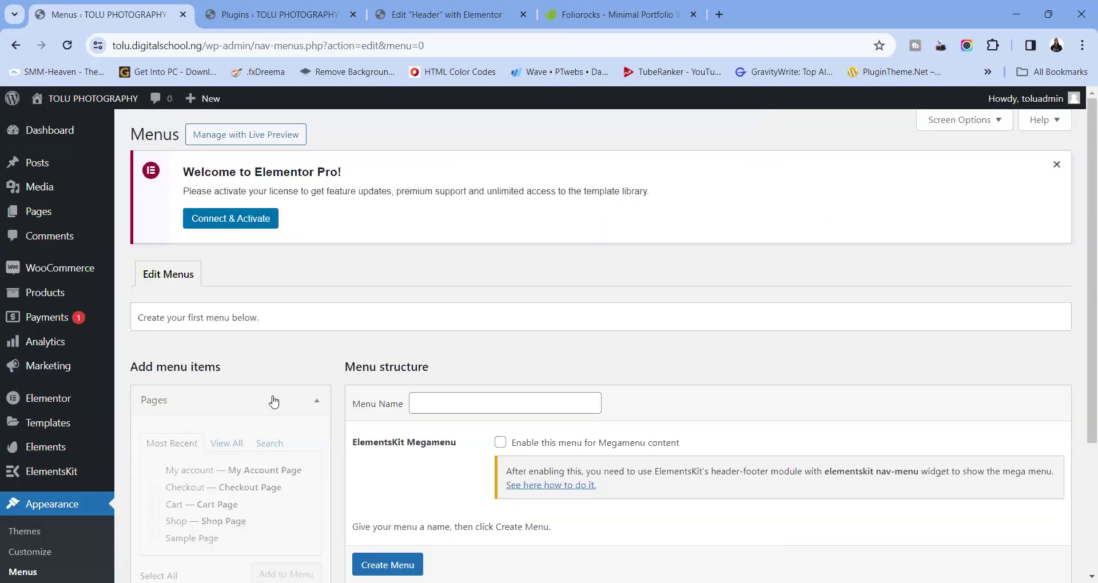
pyautogui.scroll(-4, 285, 395)
pyautogui.scroll(4, 319, 355)
# Create a menu named MAIN MENU in the Header location, then open a new browser tab
pyautogui.click(493, 407)
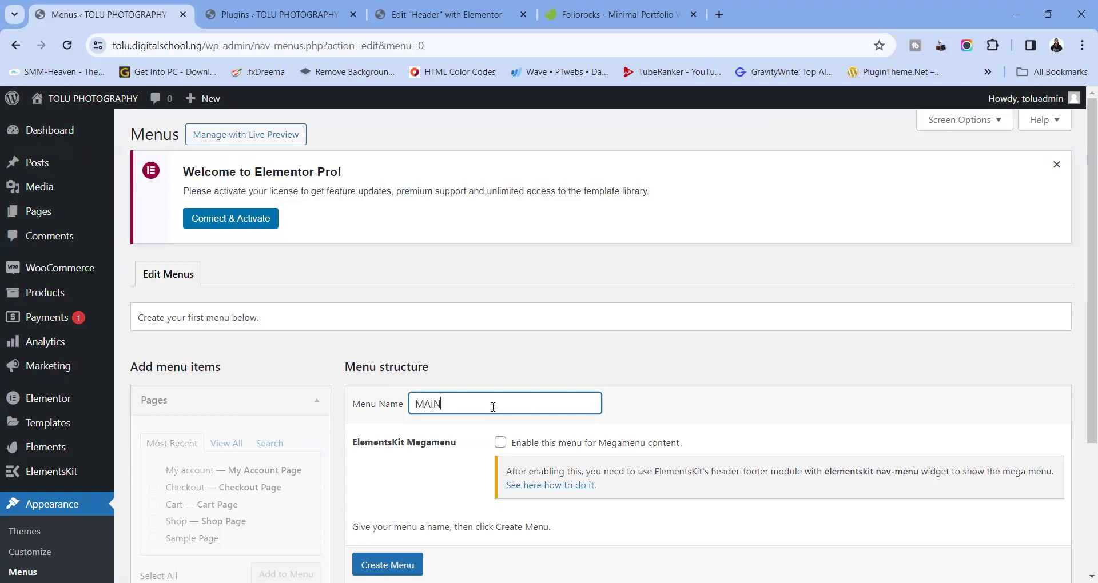
pyautogui.write('MAINM')
pyautogui.press('BackSpace')
pyautogui.write('MENU')
pyautogui.scroll(-3, 499, 438)
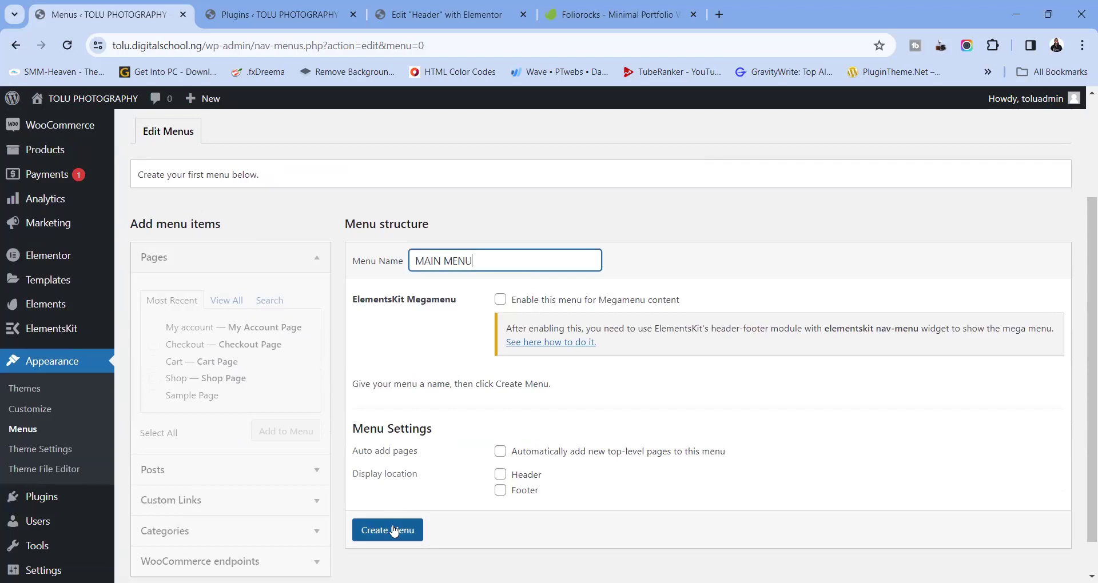
pyautogui.click(500, 474)
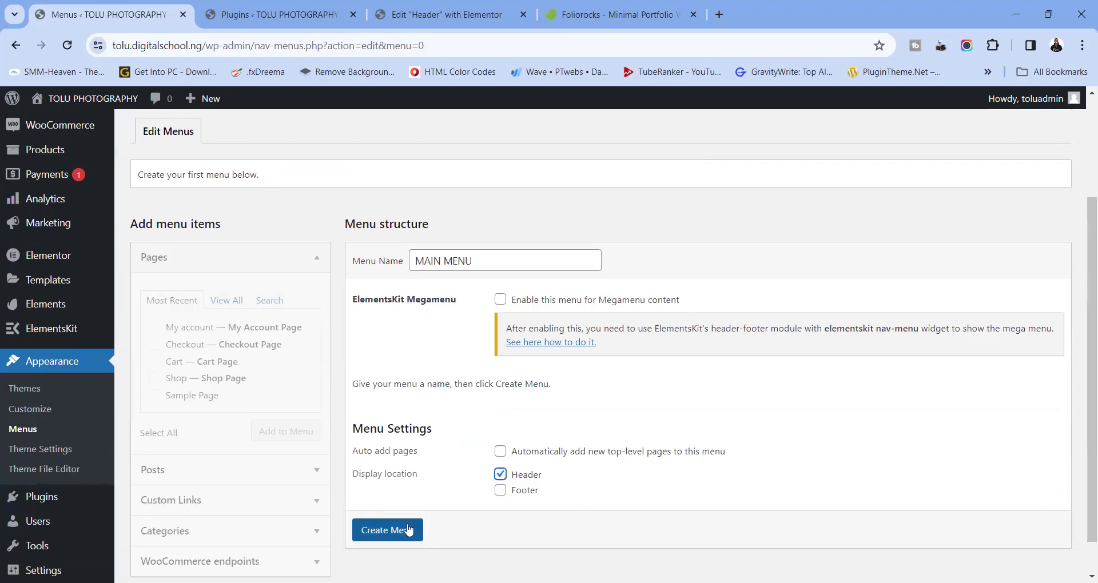
pyautogui.click(409, 530)
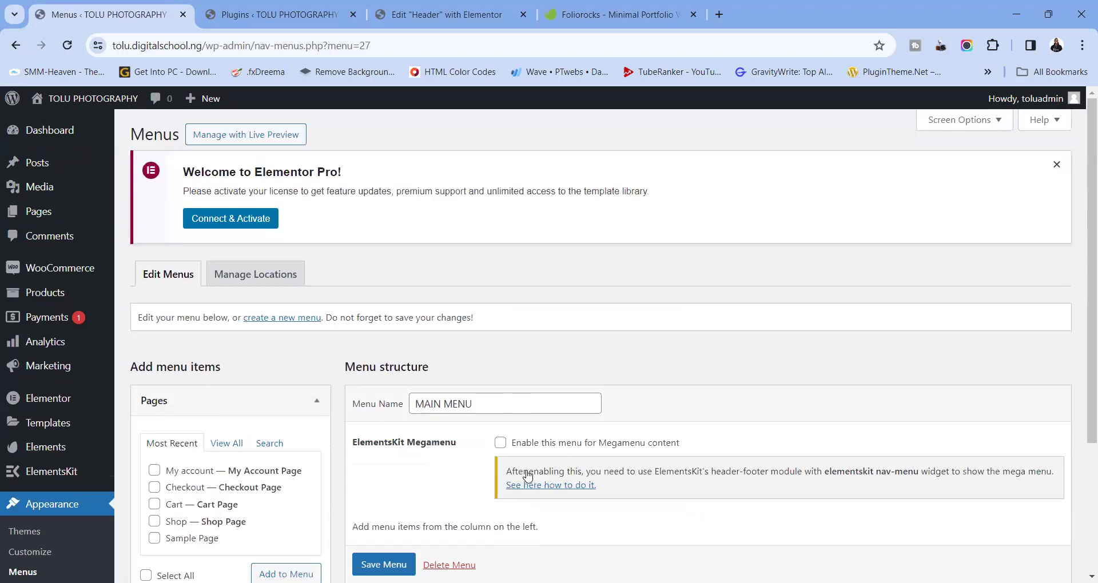
pyautogui.scroll(-3, 527, 476)
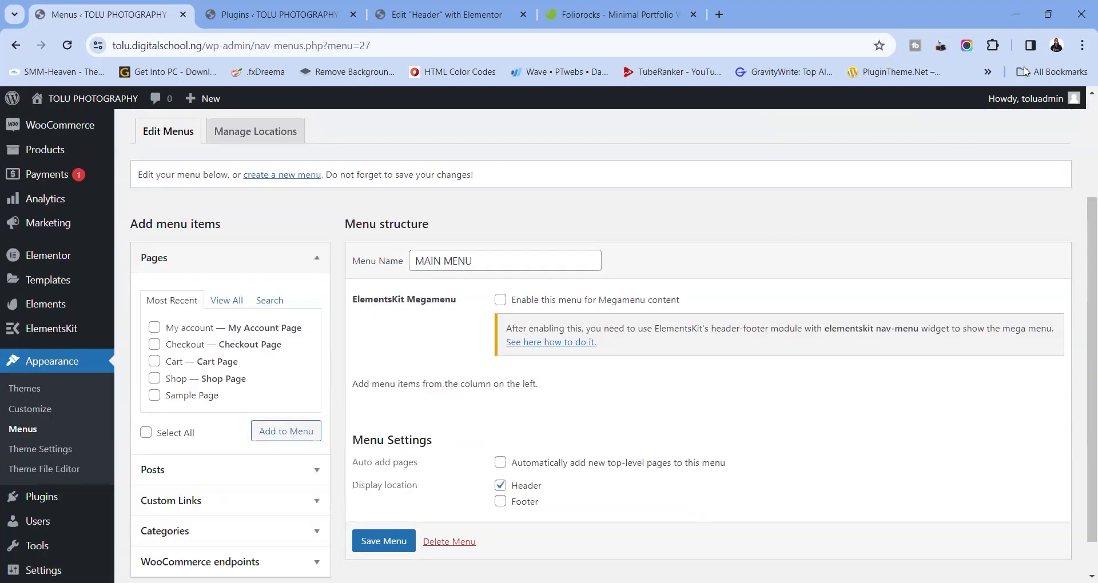
pyautogui.click(1040, 13)
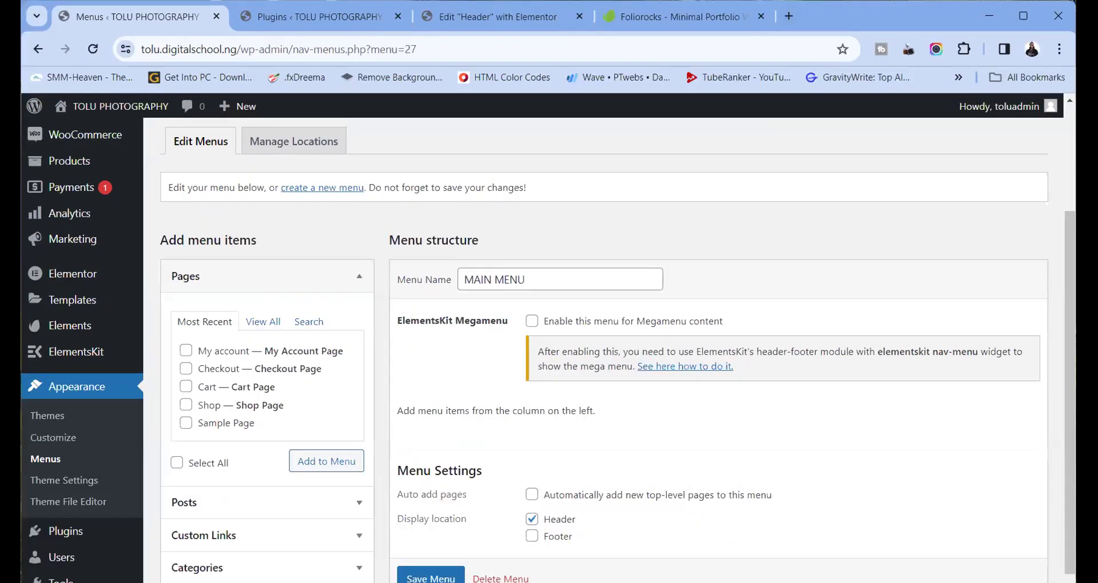
pyautogui.click(788, 17)
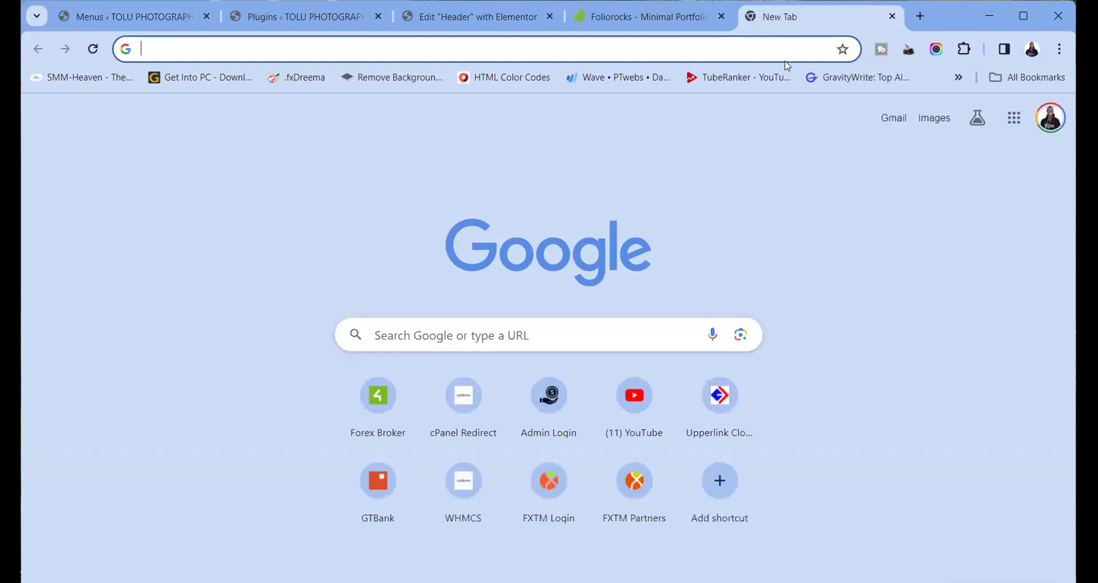
# Open ChatGPT and scroll through the Tolu Photography Website chat
pyautogui.write('chat.openai.com')
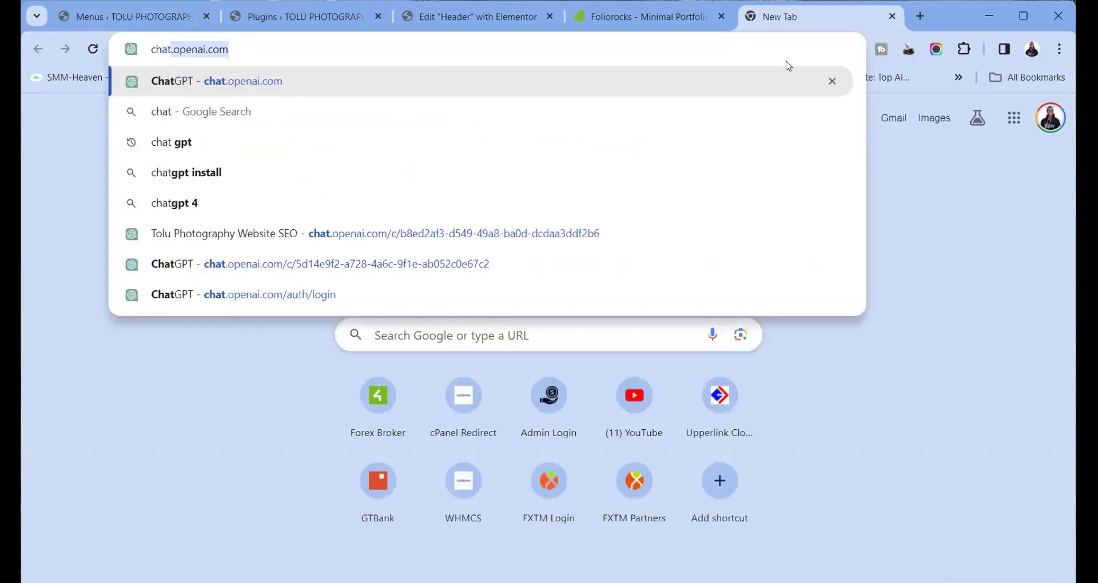
pyautogui.press('Return')
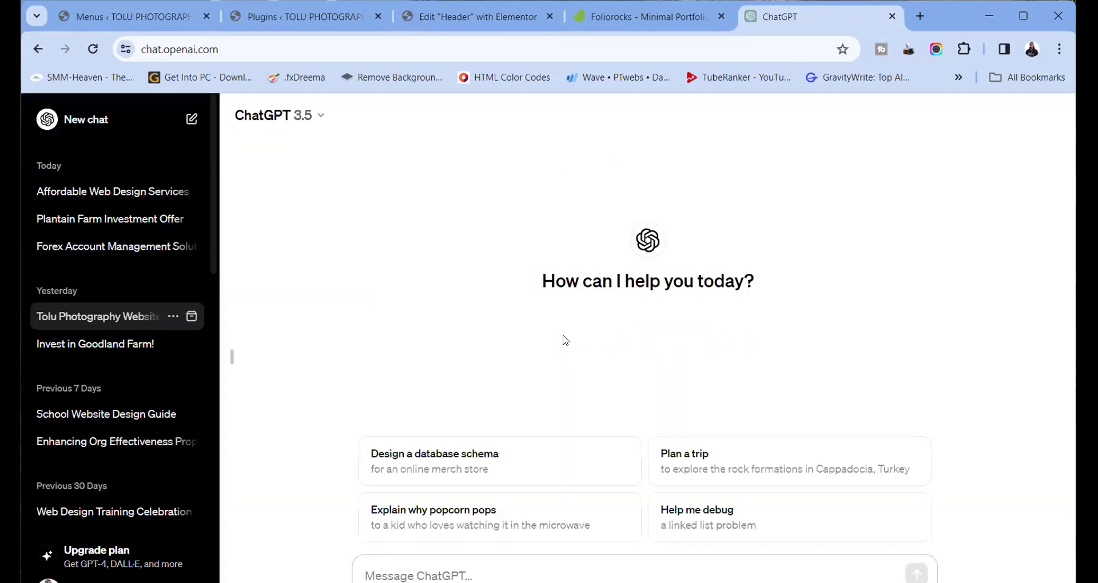
pyautogui.scroll(8, 480, 329)
pyautogui.scroll(20, 479, 328)
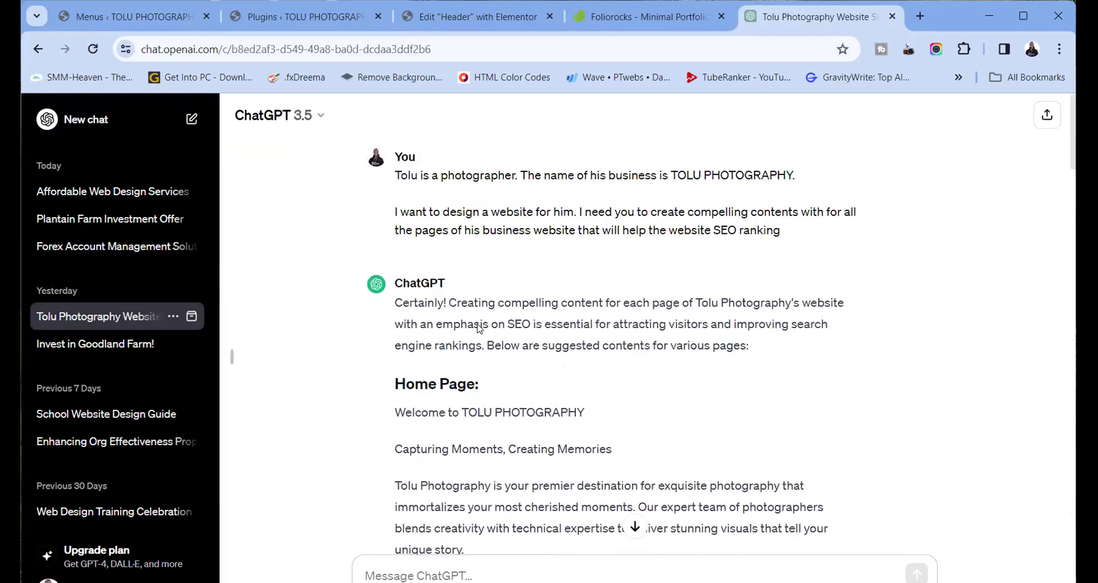
pyautogui.scroll(-10, 480, 394)
pyautogui.scroll(-12, 480, 398)
pyautogui.scroll(-6, 479, 399)
# Read the suggested copy down to the Blog section, then switch to the Foliorocks theme page
pyautogui.scroll(6, 500, 378)
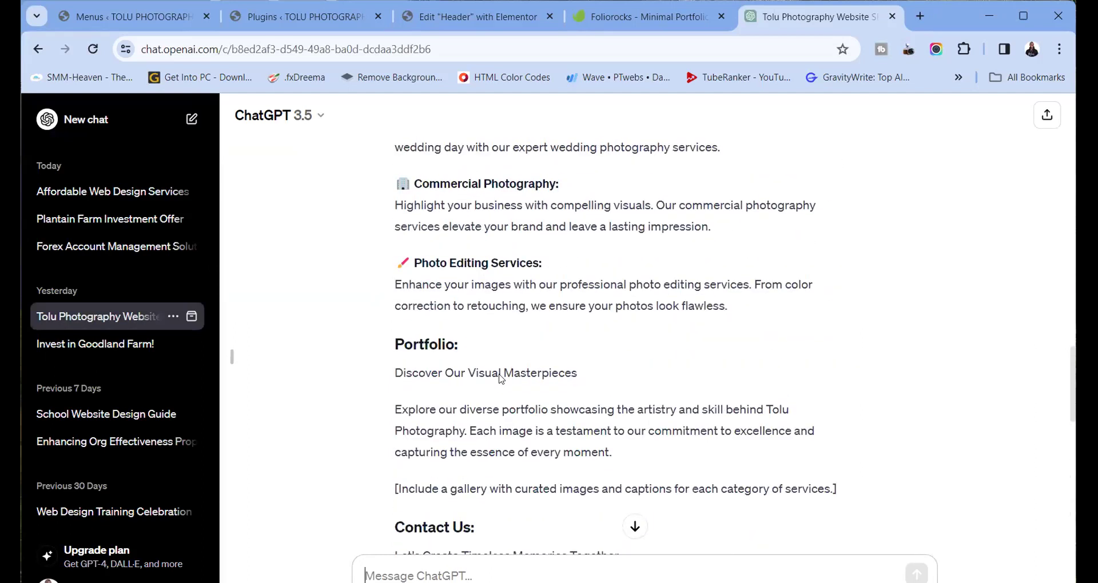
pyautogui.scroll(-5, 669, 252)
pyautogui.scroll(-8, 585, 262)
pyautogui.scroll(7, 588, 264)
pyautogui.scroll(-7, 731, 220)
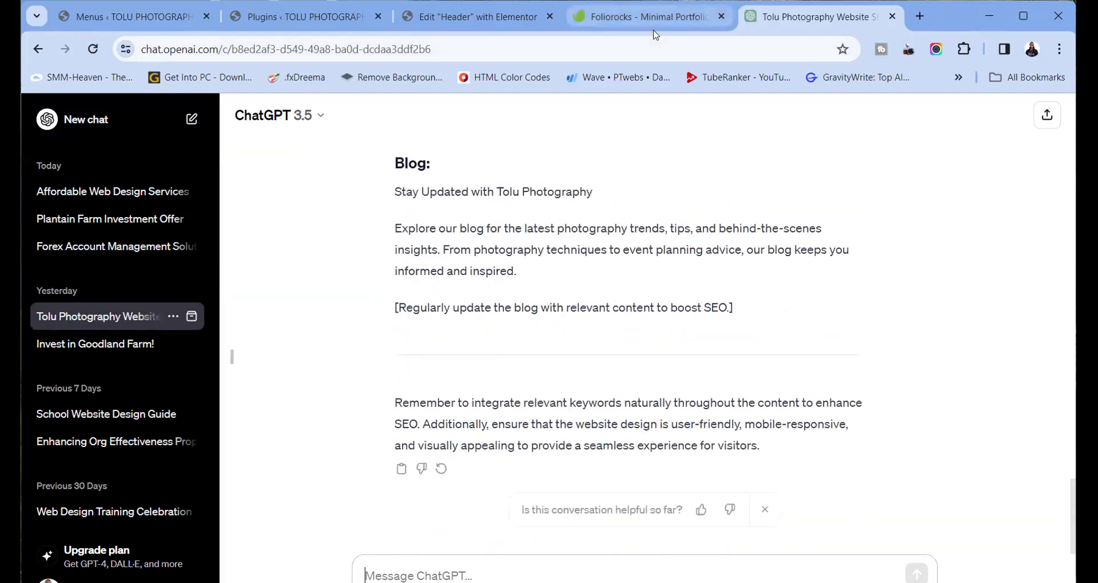
pyautogui.click(420, 28)
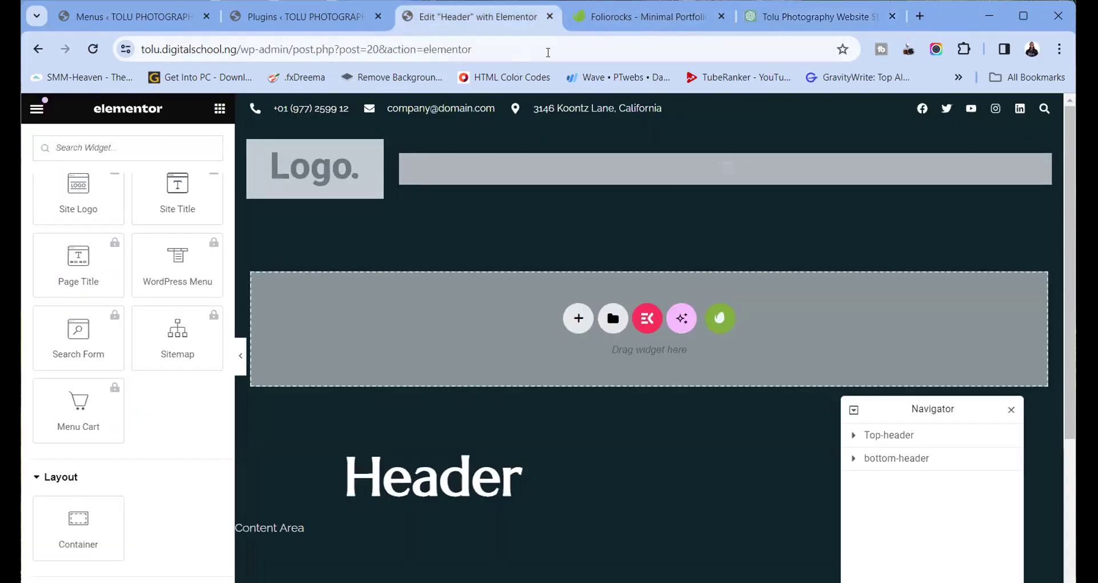
pyautogui.click(602, 29)
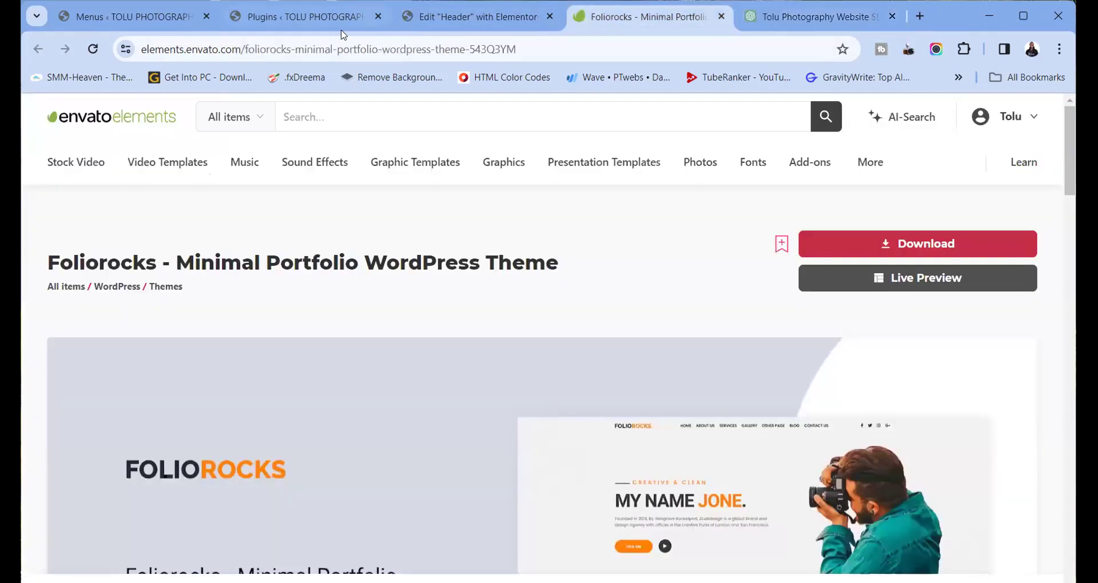
# Move the Foliorocks tab to the end of the tab strip and return to WordPress Menus
pyautogui.moveTo(596, 28); pyautogui.dragTo(865, 37)
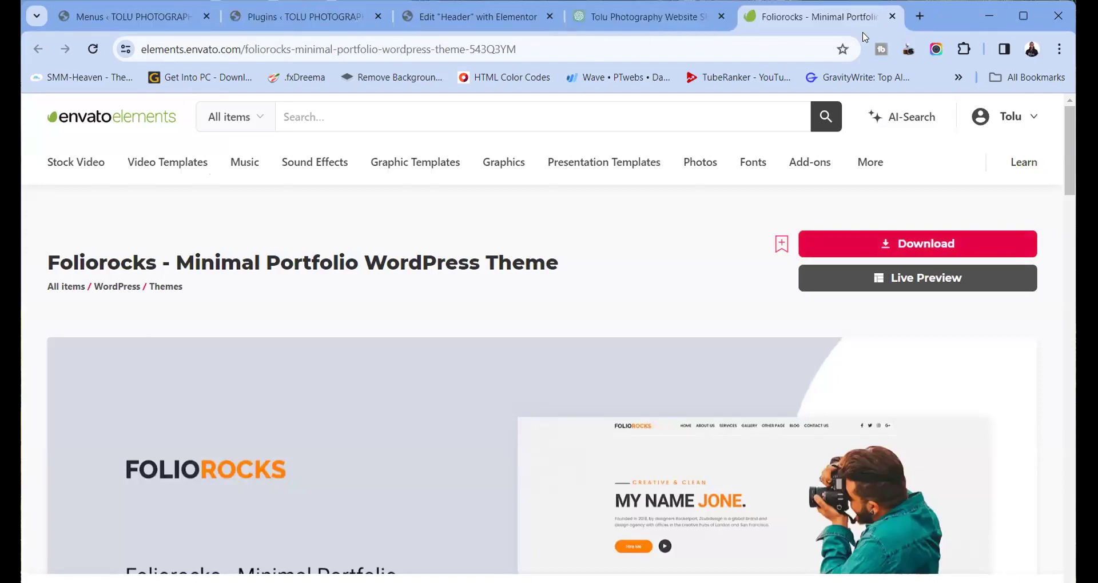
pyautogui.click(114, 23)
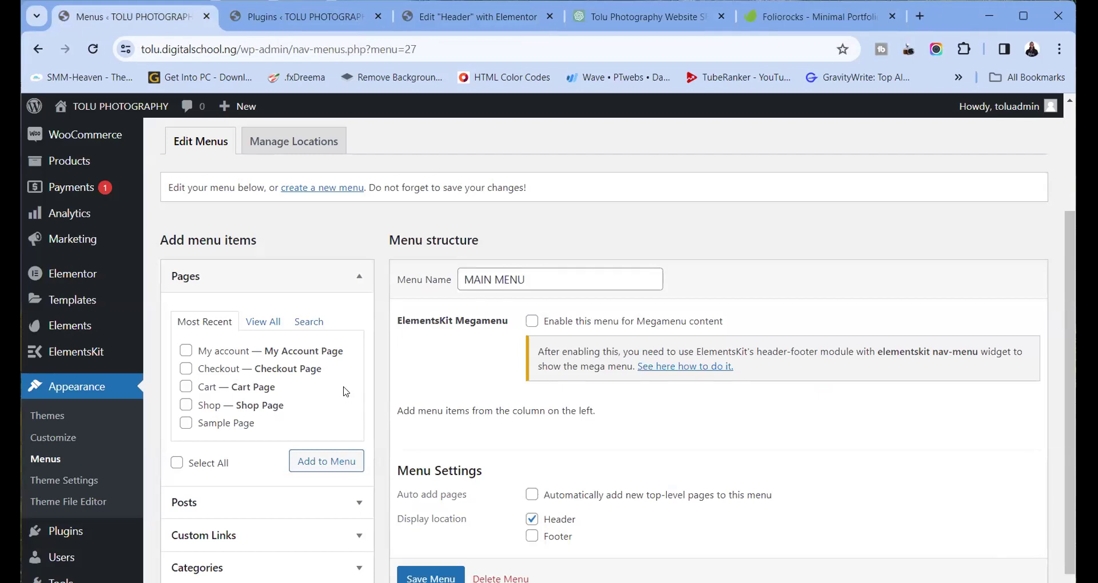
# Add a HOME custom link with URL # to MAIN MENU
pyautogui.scroll(-1, 345, 425)
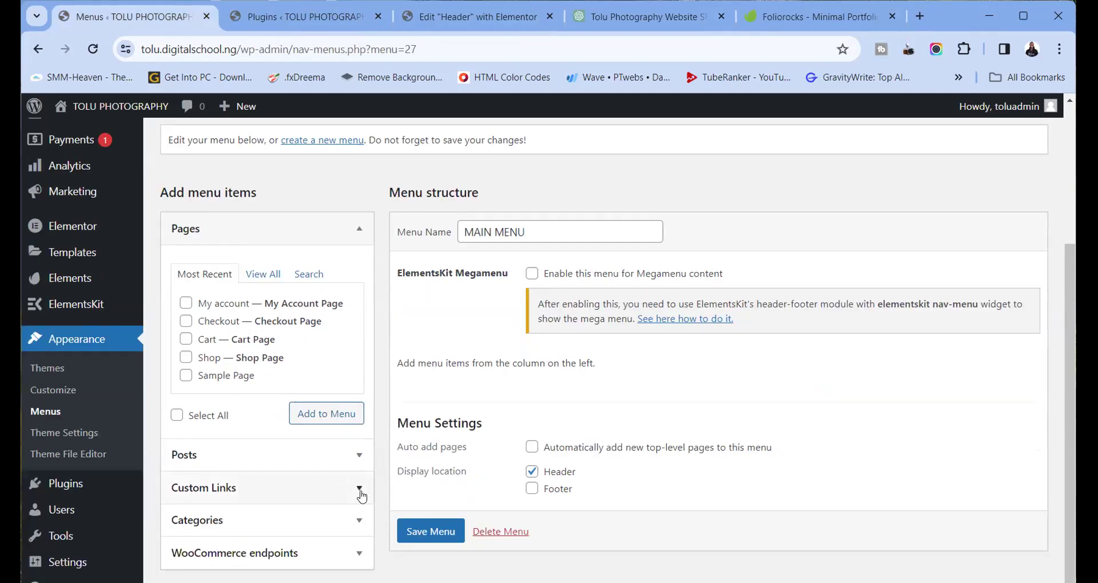
pyautogui.click(361, 493)
pyautogui.click(234, 342)
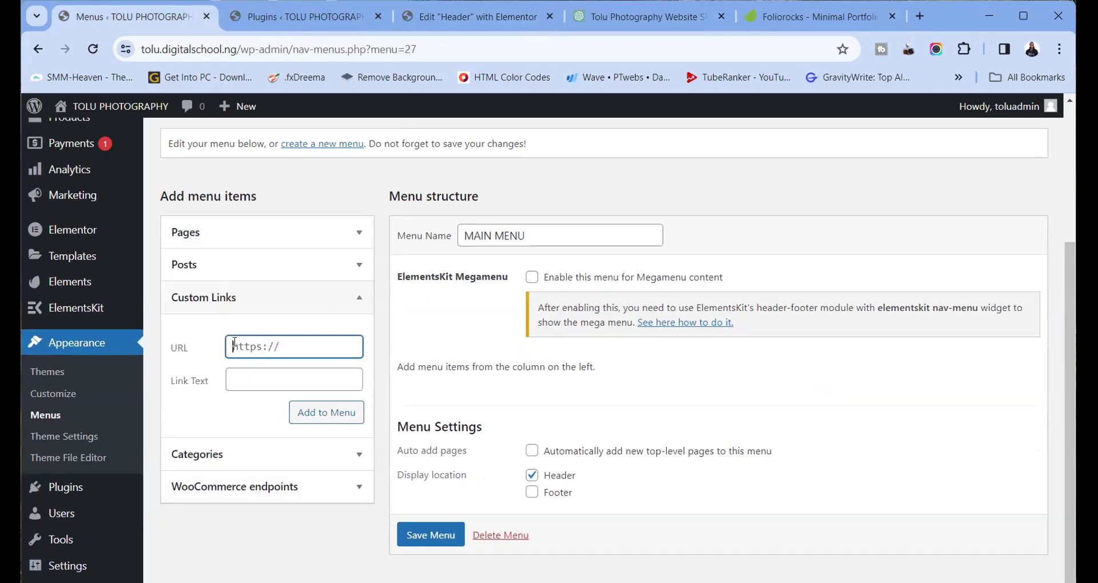
pyautogui.write('#')
pyautogui.click(291, 368)
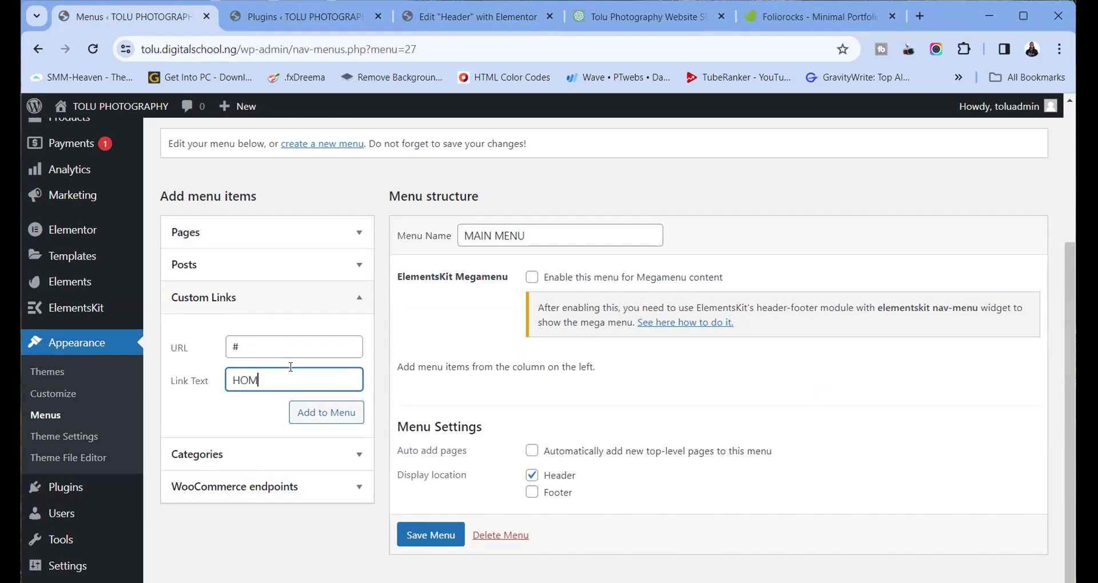
pyautogui.write('HOME')
pyautogui.click(303, 413)
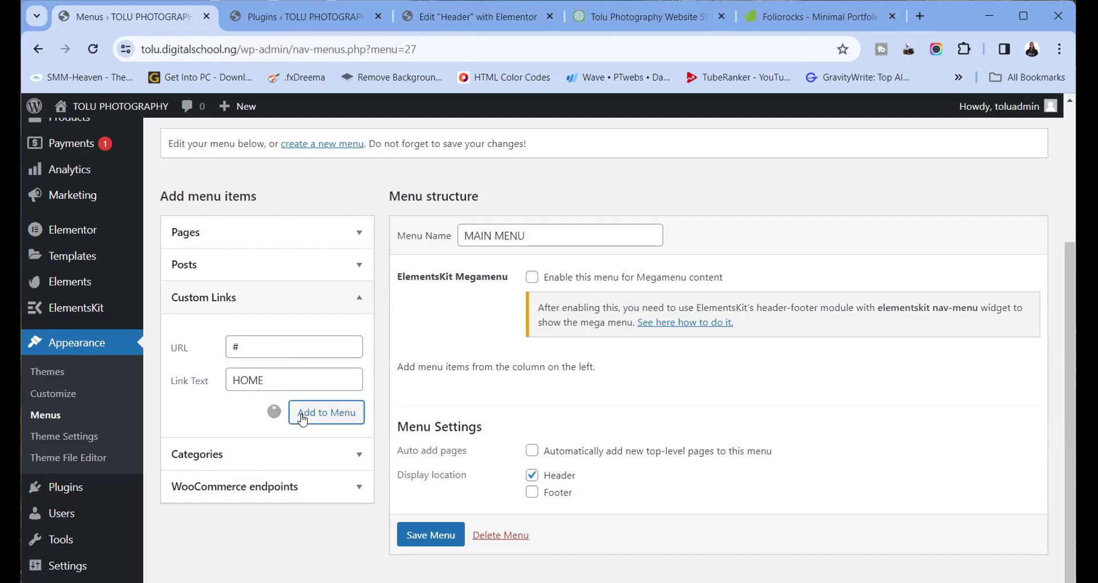
# Add an ABOUT US custom link with URL # after HOME
pyautogui.click(272, 348)
pyautogui.write('#')
pyautogui.press('Tab')
pyautogui.write('ABOU')
pyautogui.write('US')
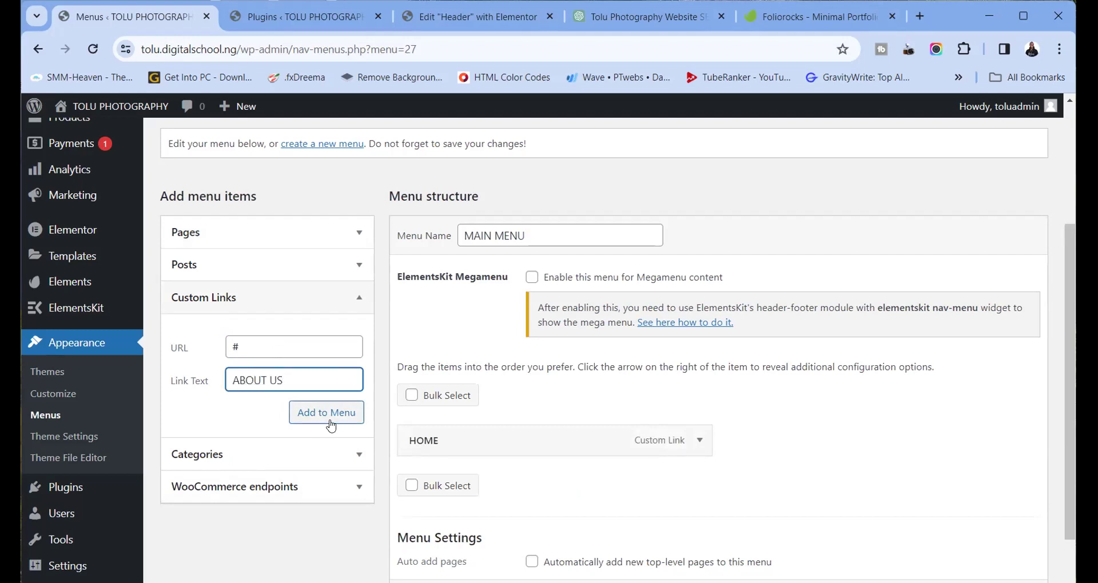
pyautogui.click(330, 421)
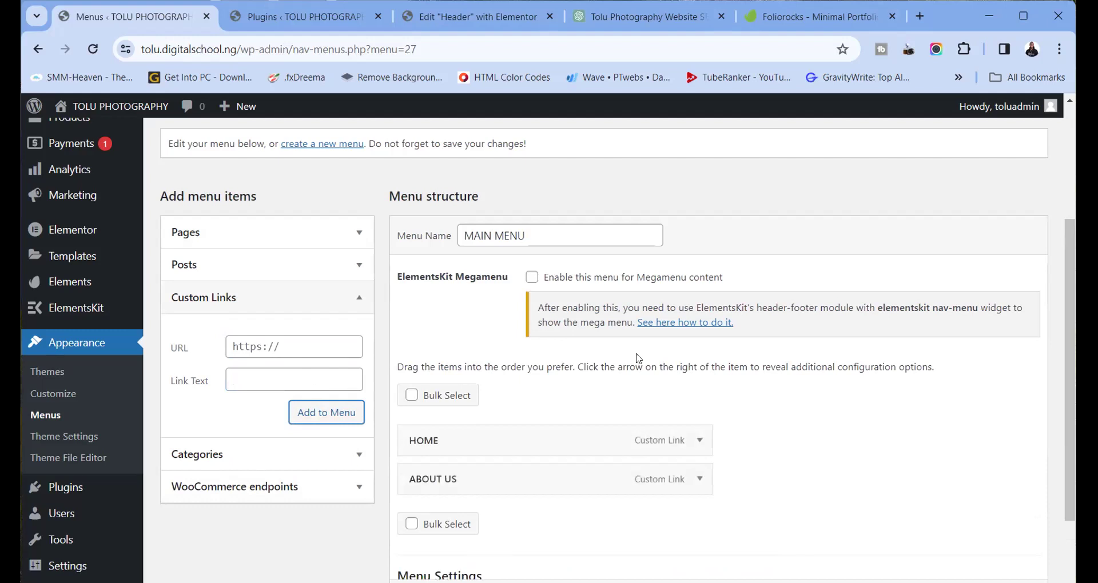
# Switch to ChatGPT and scroll the Tolu Photography reply to its Services and Portfolio copy
pyautogui.click(675, 17)
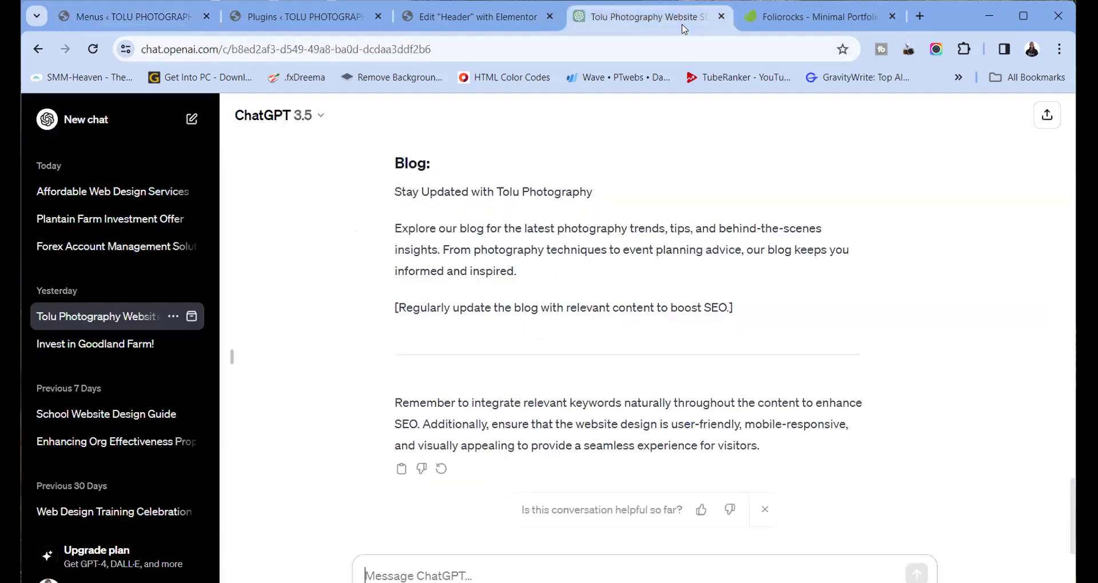
pyautogui.scroll(20, 626, 239)
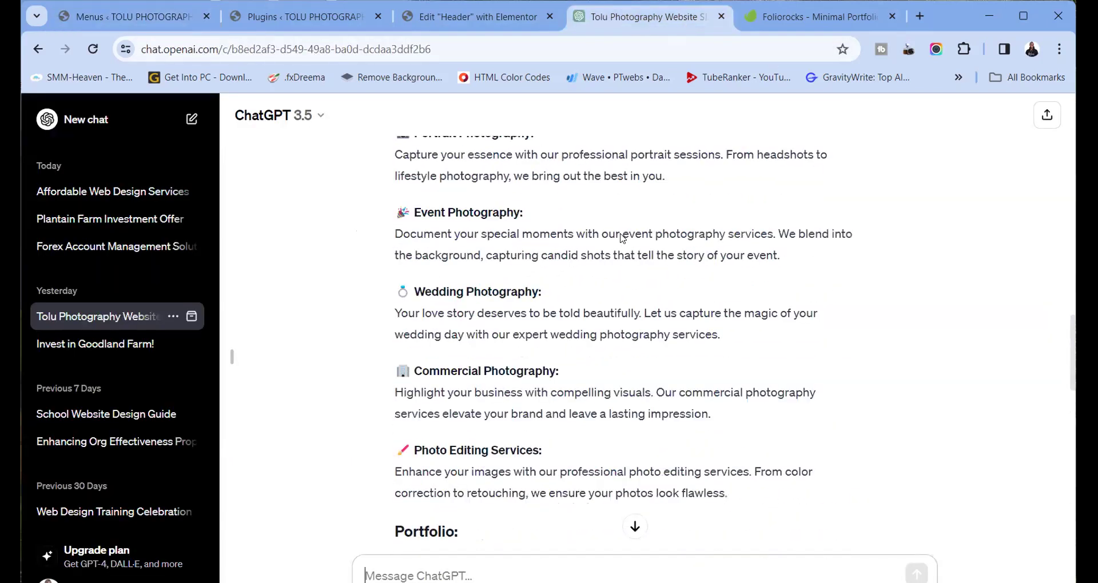
pyautogui.scroll(7, 621, 236)
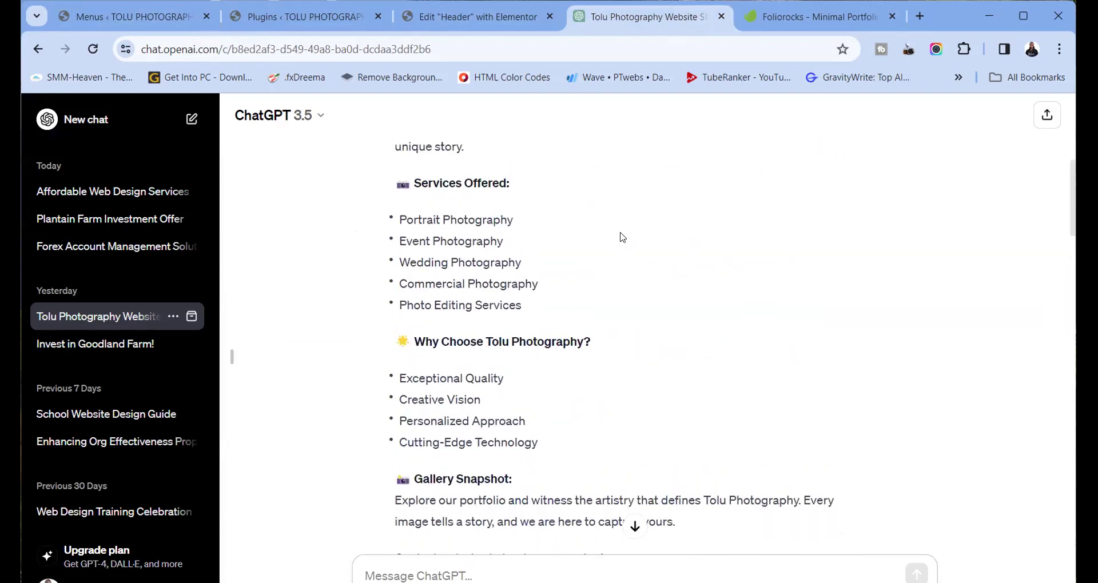
pyautogui.scroll(-11, 622, 238)
pyautogui.scroll(-10, 623, 239)
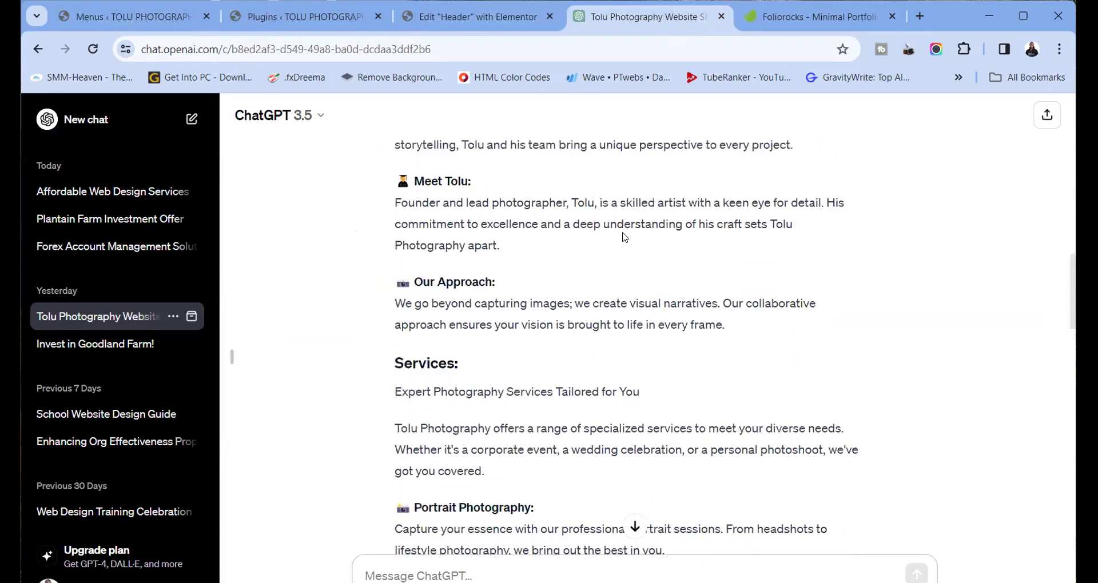
pyautogui.scroll(-7, 624, 237)
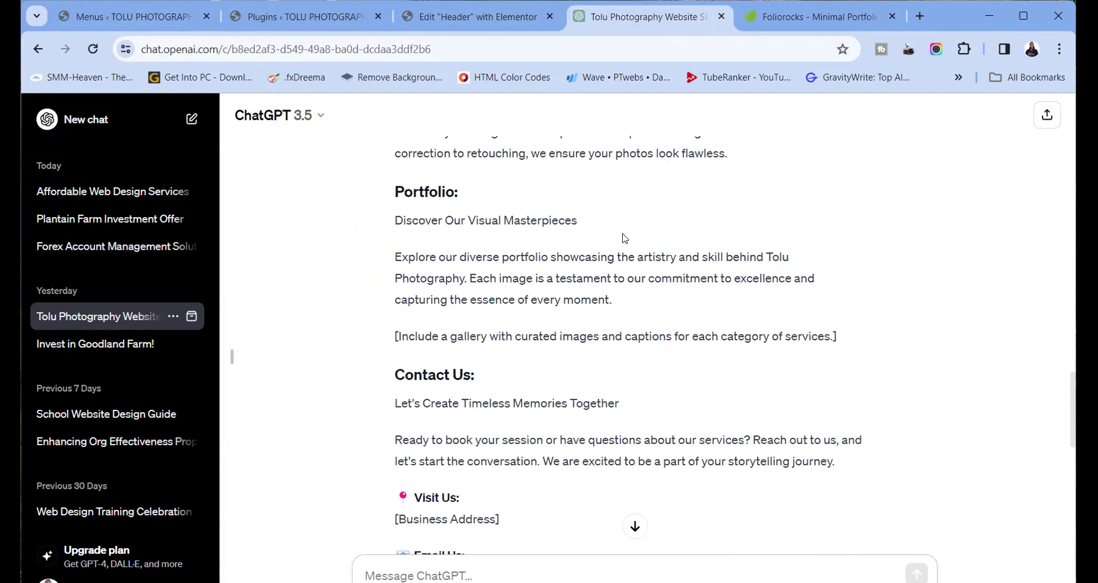
pyautogui.scroll(3, 625, 238)
pyautogui.scroll(9, 622, 238)
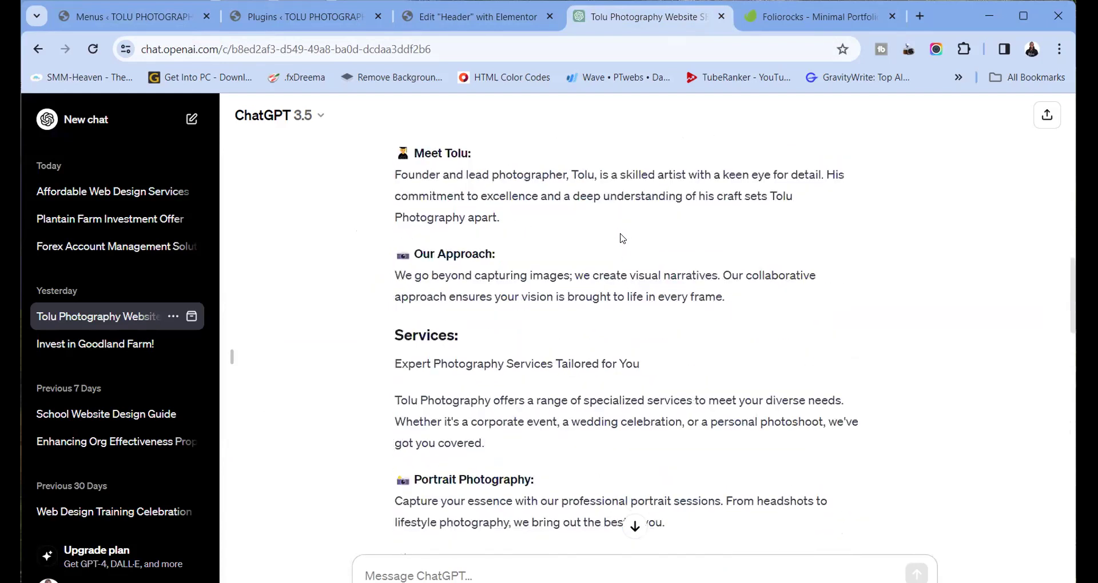
pyautogui.scroll(-9, 623, 238)
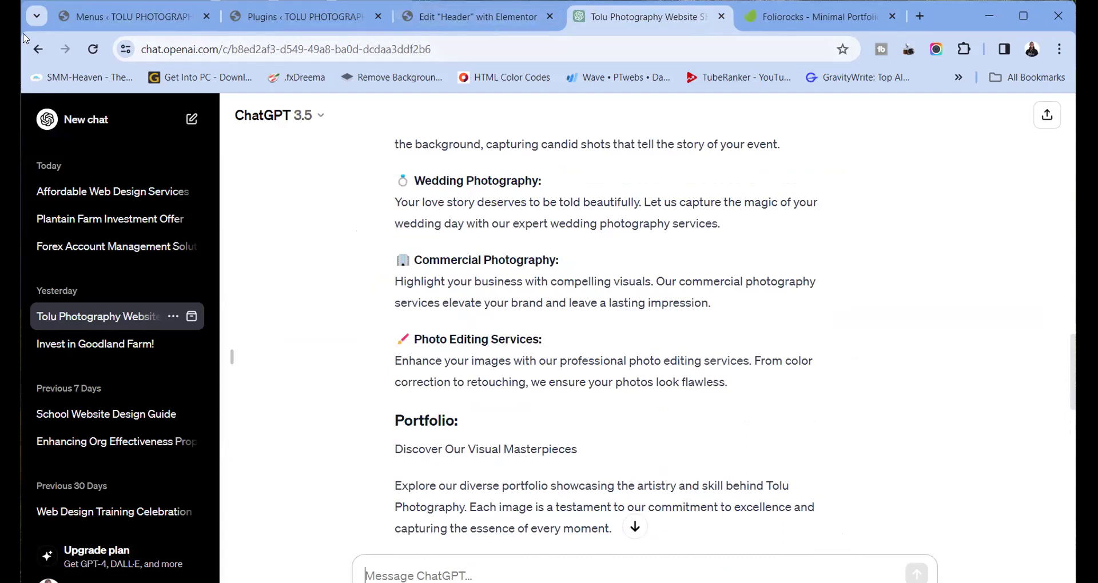
# Add SERVICES and PORTFOLIO custom links with URL # to MAIN MENU
pyautogui.click(134, 22)
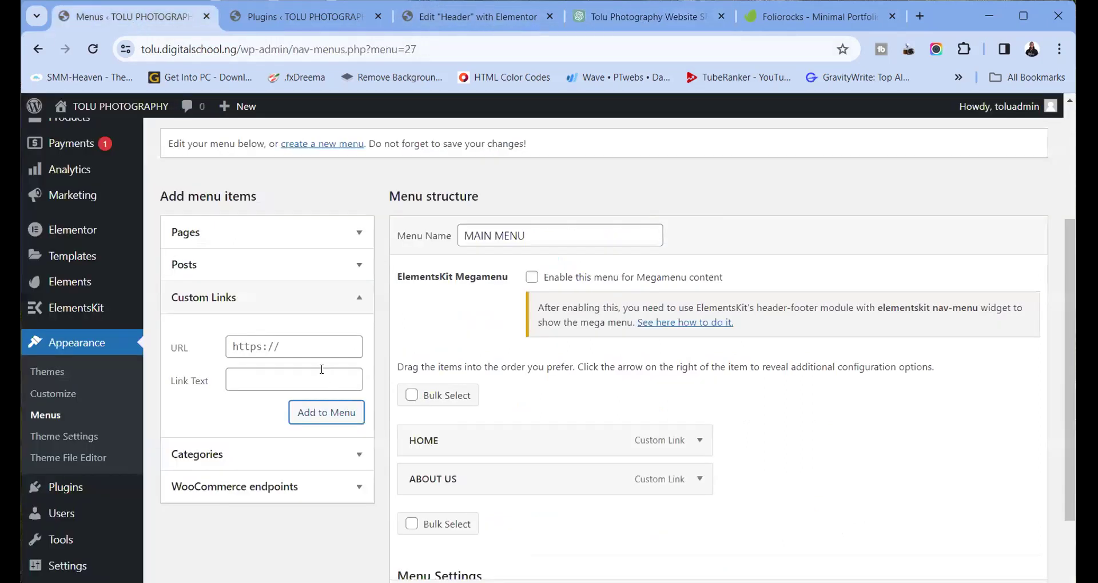
pyautogui.click(315, 347)
pyautogui.hotkey('ctrl', 'a')
pyautogui.write('#')
pyautogui.press('Tab')
pyautogui.write('SERVICES')
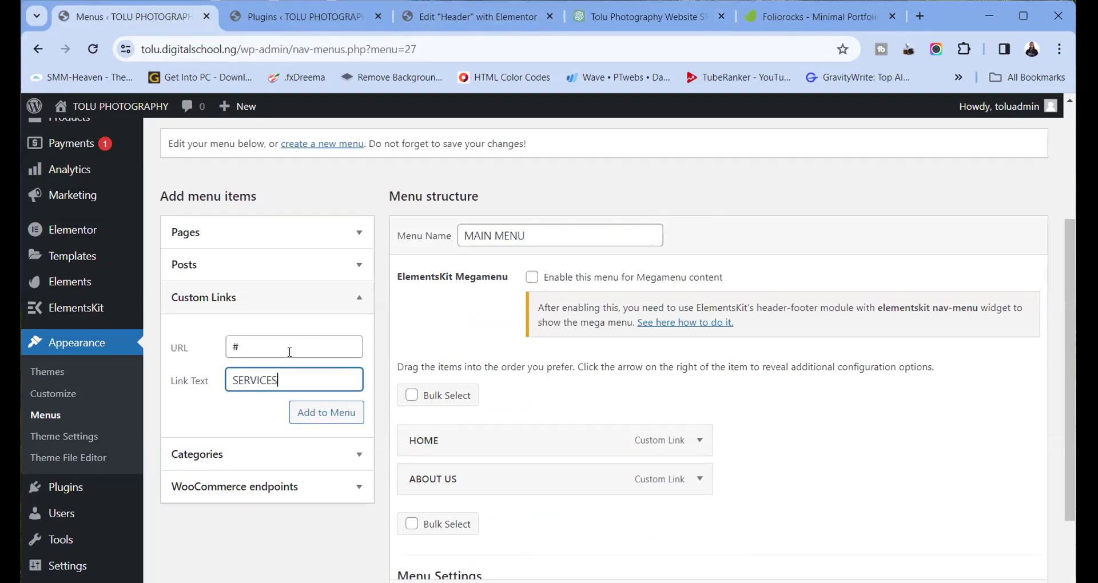
pyautogui.click(321, 414)
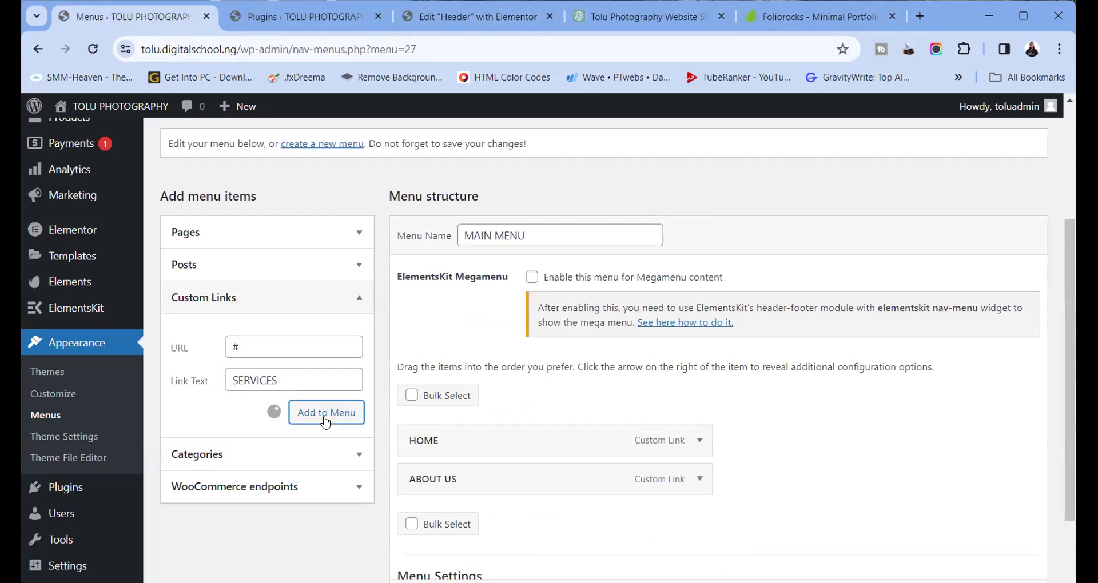
pyautogui.click(286, 353)
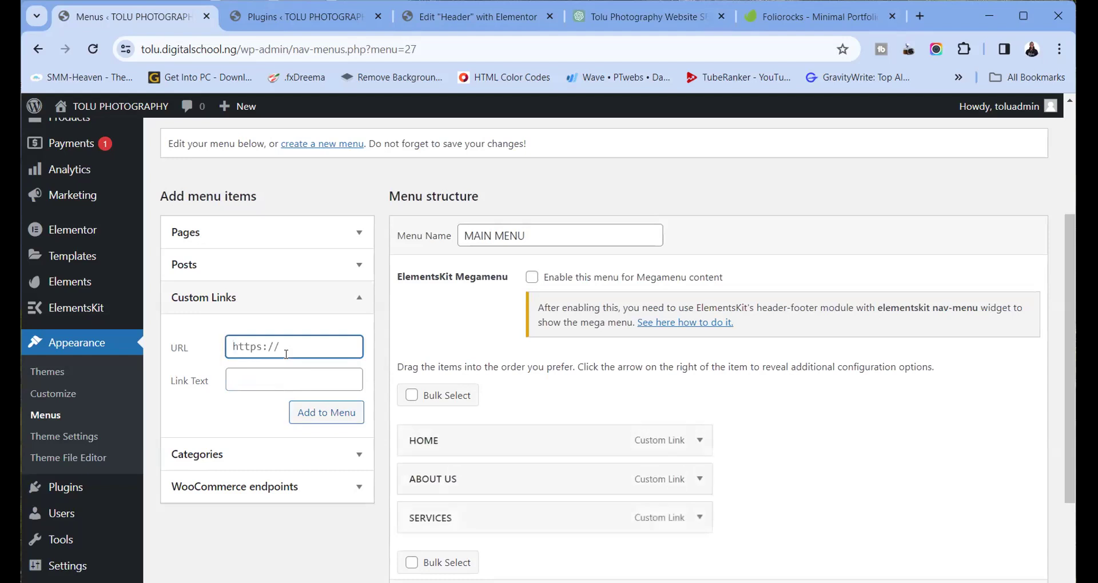
pyautogui.hotkey('ctrl', 'a')
pyautogui.write('#')
pyautogui.press('Tab')
pyautogui.write('PORT')
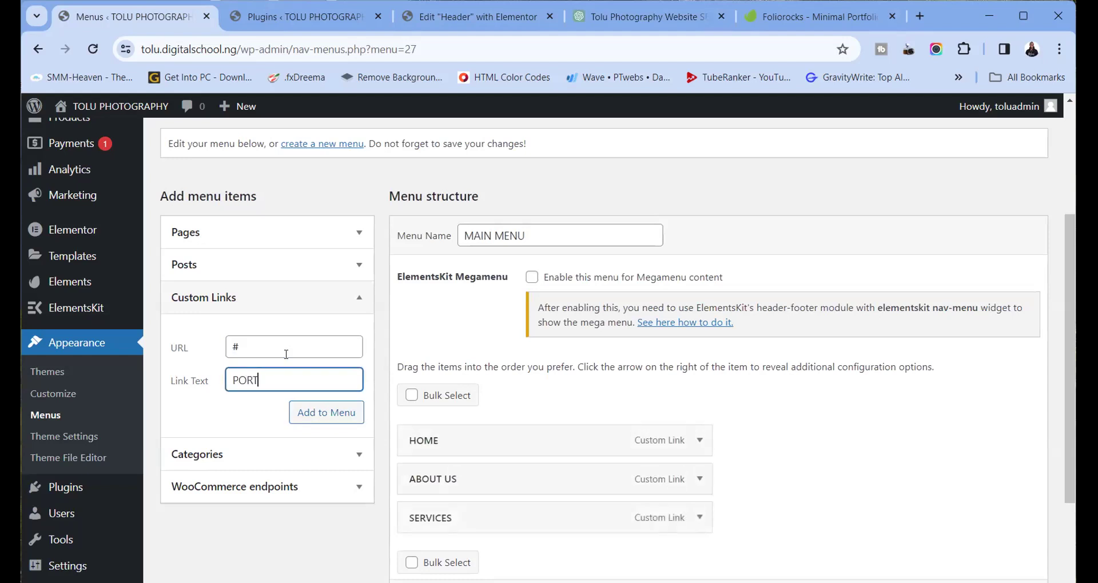
pyautogui.write('FOLIO')
pyautogui.click(329, 412)
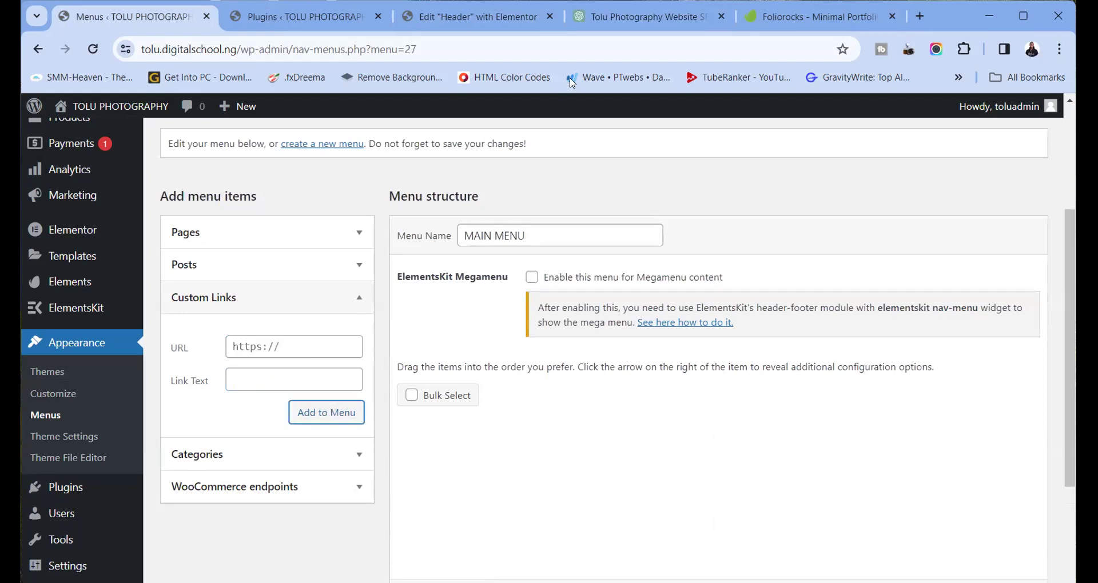
# Add BLOG and CONTACT custom links with URL # to MAIN MENU
pyautogui.click(234, 347)
pyautogui.hotkey('ctrl', 'a')
pyautogui.press('BackSpace')
pyautogui.press('Tab')
pyautogui.write('BLOG')
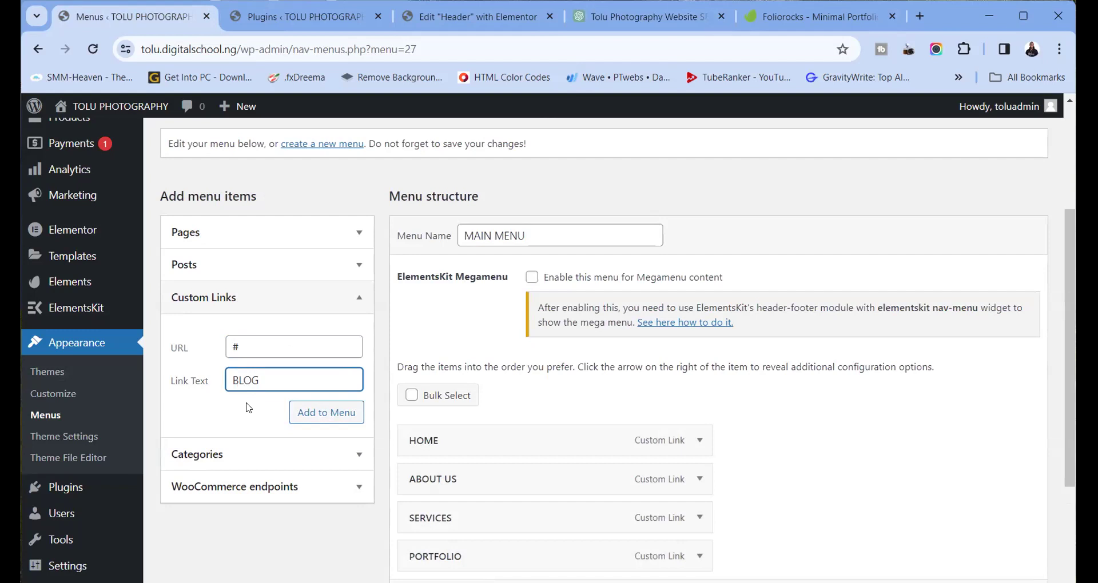
pyautogui.click(297, 411)
pyautogui.click(263, 352)
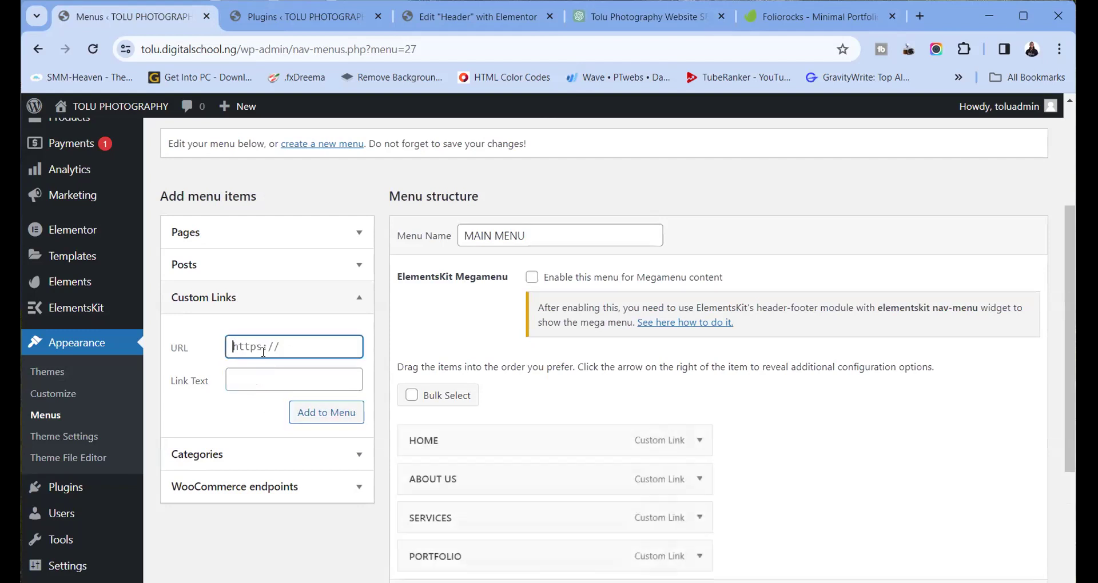
pyautogui.write('#')
pyautogui.press('Tab')
pyautogui.write('CONTACT')
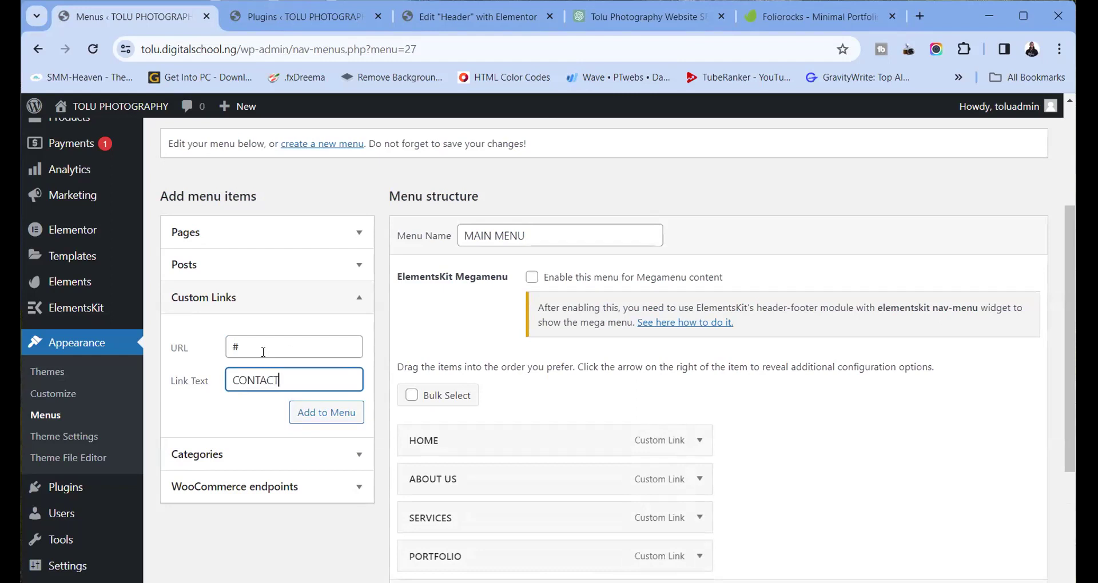
pyautogui.click(319, 414)
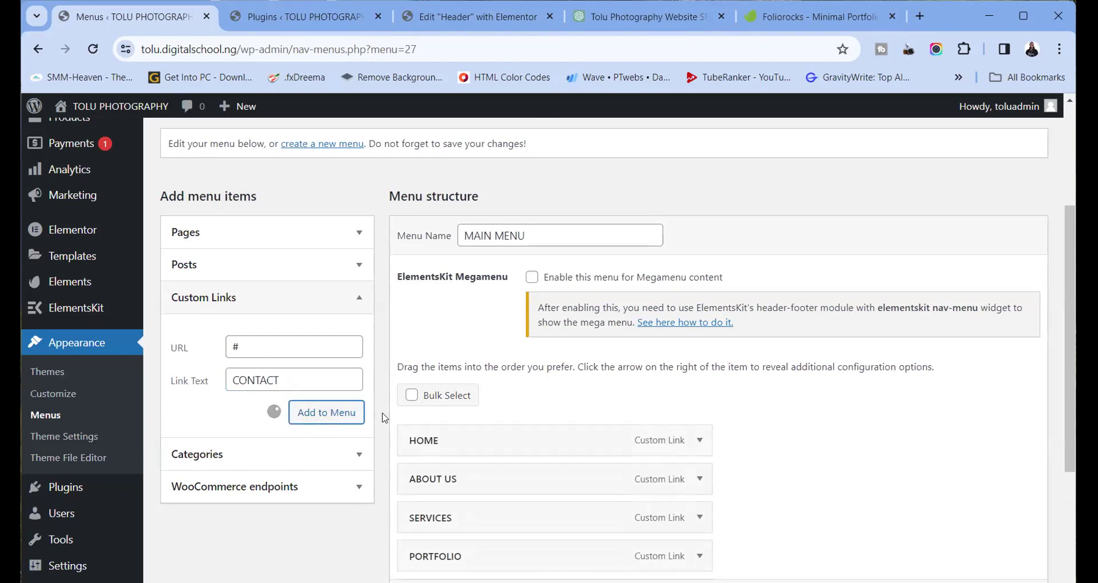
pyautogui.scroll(-5, 475, 400)
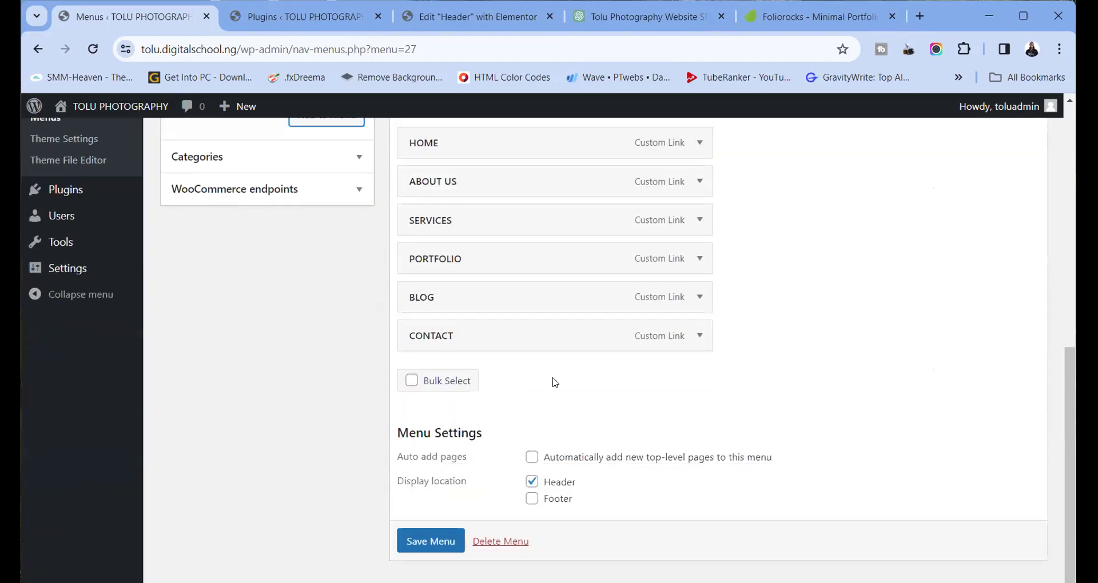
# Change the ABOUT US item's navigation label to ABOUT
pyautogui.scroll(3, 566, 380)
pyautogui.scroll(-2, 629, 314)
pyautogui.click(699, 250)
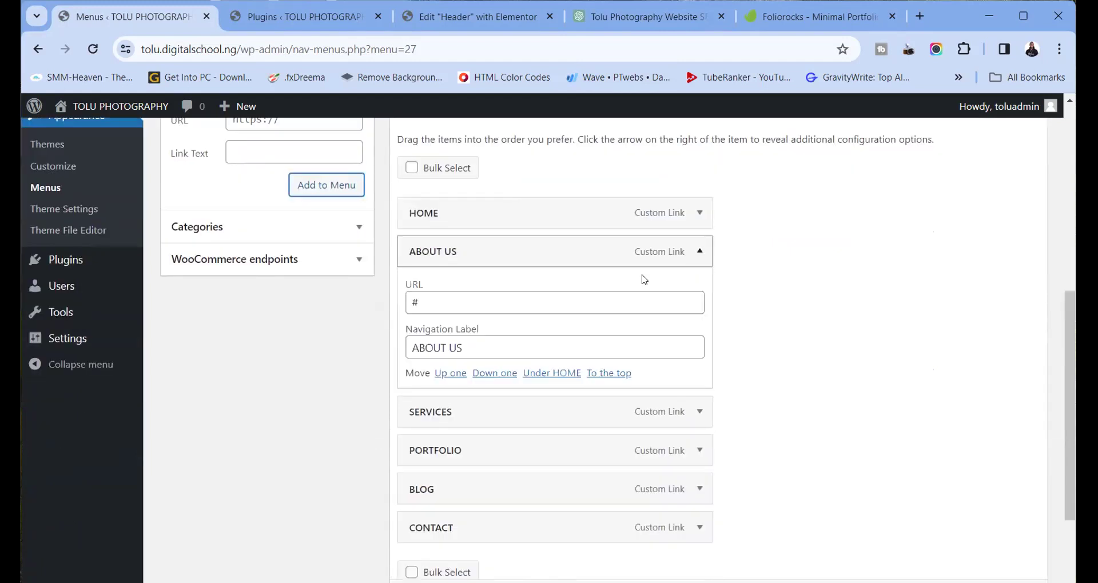
pyautogui.click(483, 350)
pyautogui.press('BackSpace')
pyautogui.press('BackSpace')
pyautogui.press('BackSpace')
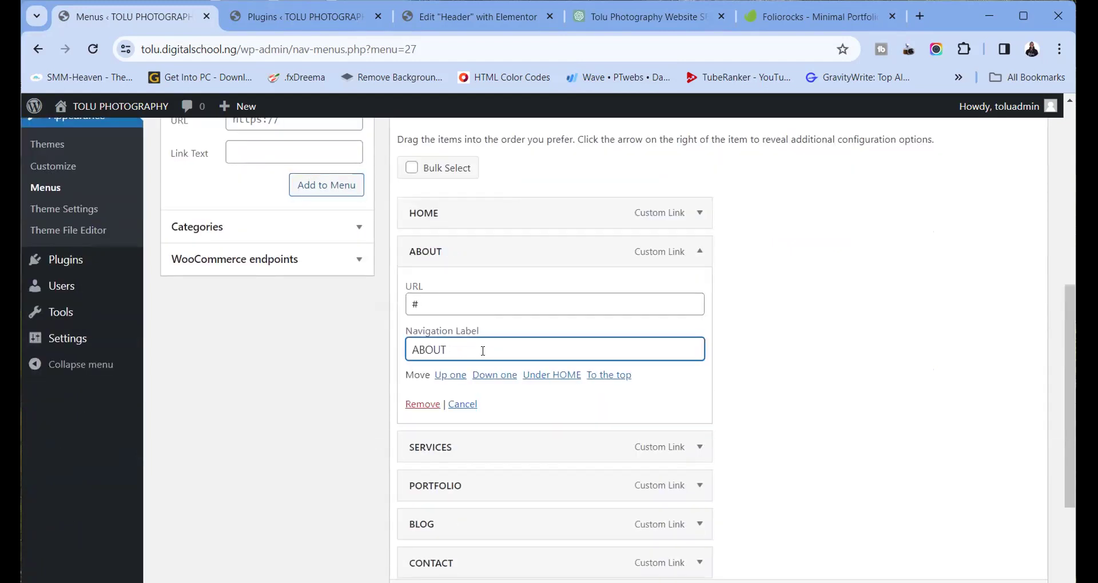
pyautogui.click(698, 253)
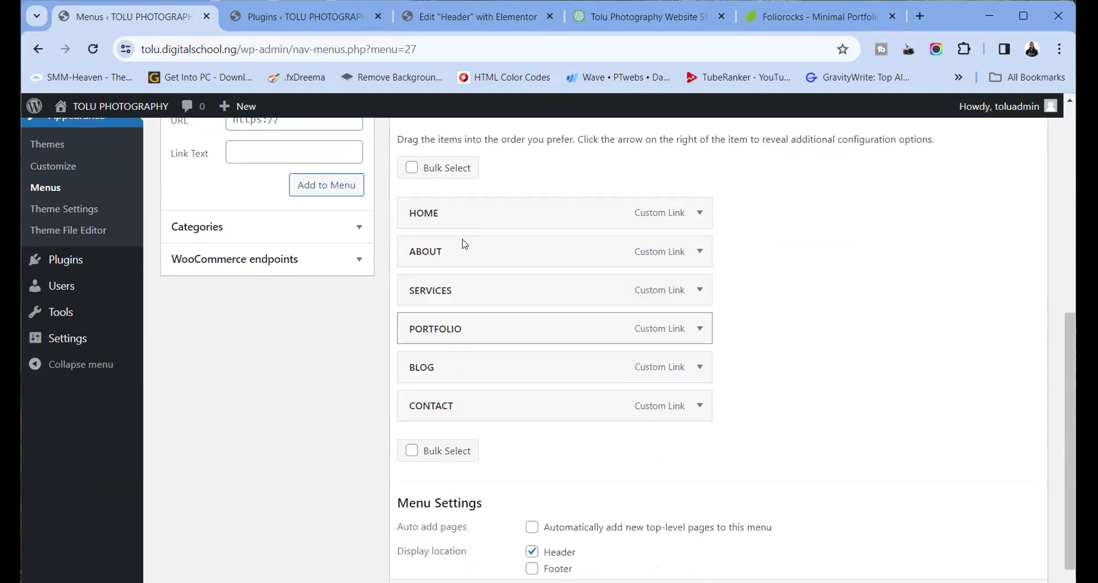
# Save MAIN MENU and return to the Elementor header editor
pyautogui.scroll(-2, 426, 528)
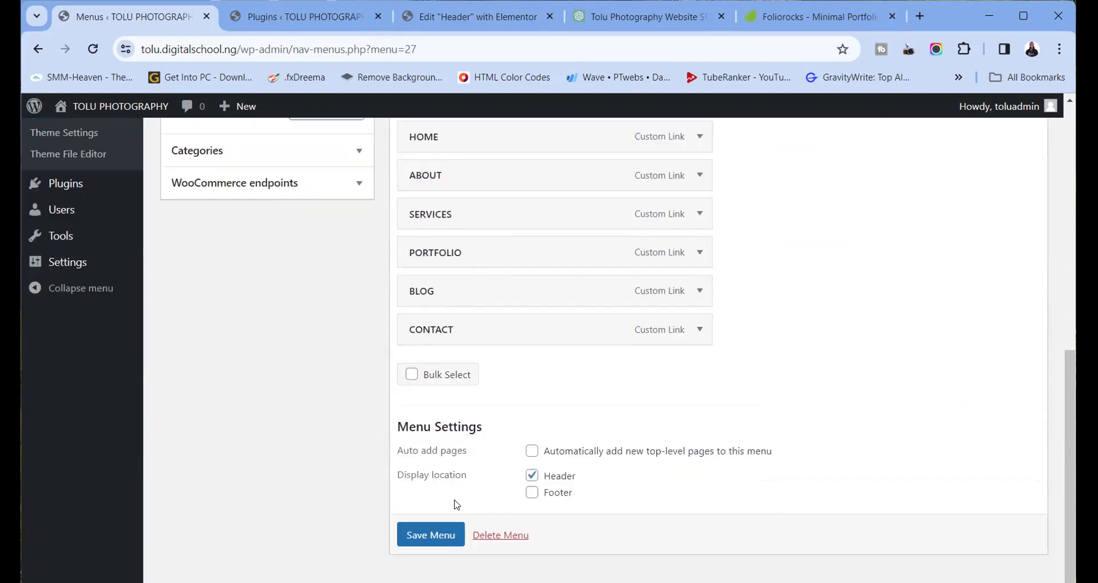
pyautogui.click(428, 544)
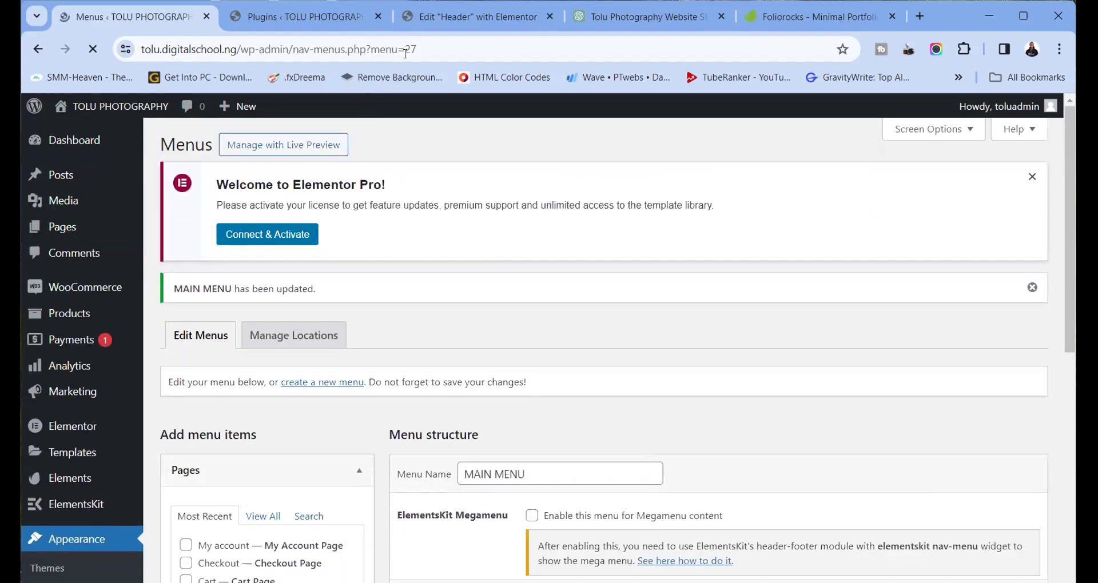
pyautogui.click(415, 23)
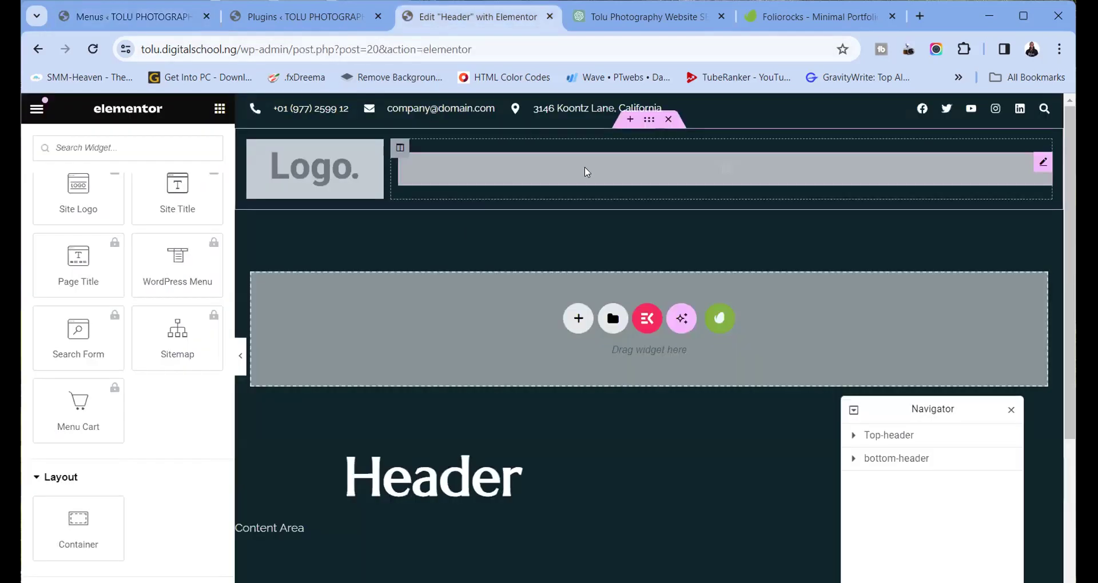
# Reload the Elementor Header template editor
pyautogui.click(92, 49)
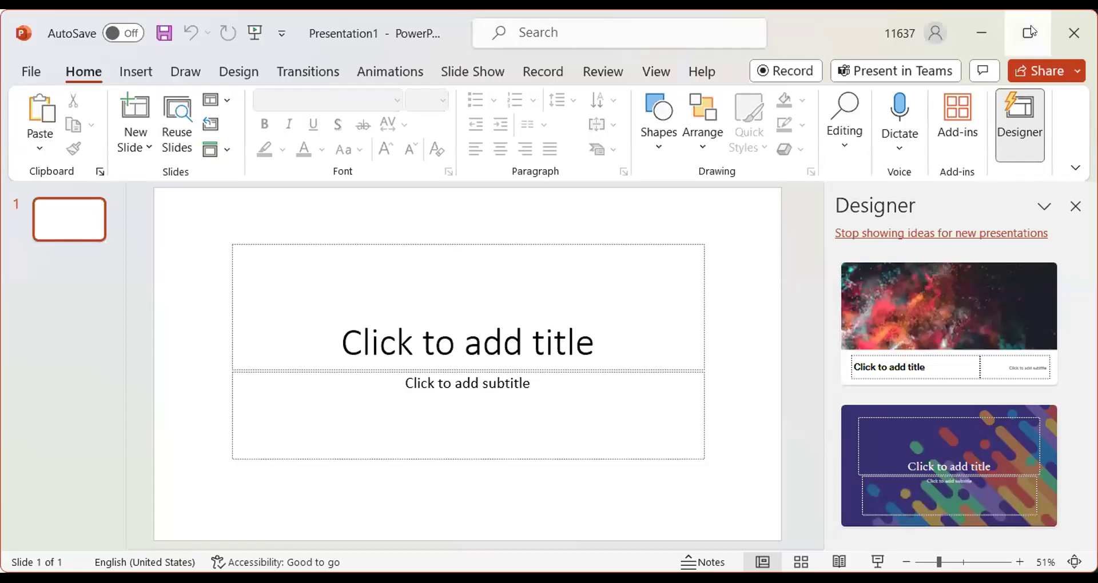
# Maximize PowerPoint and delete the title and subtitle placeholders from the first slide
pyautogui.click(1031, 31)
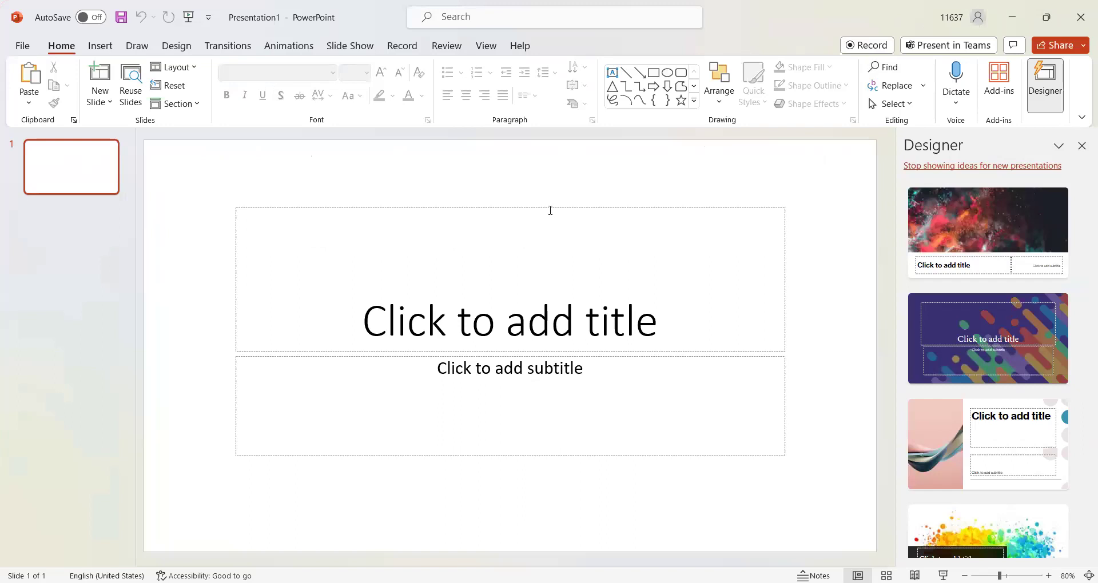
pyautogui.click(561, 221)
pyautogui.press('Delete')
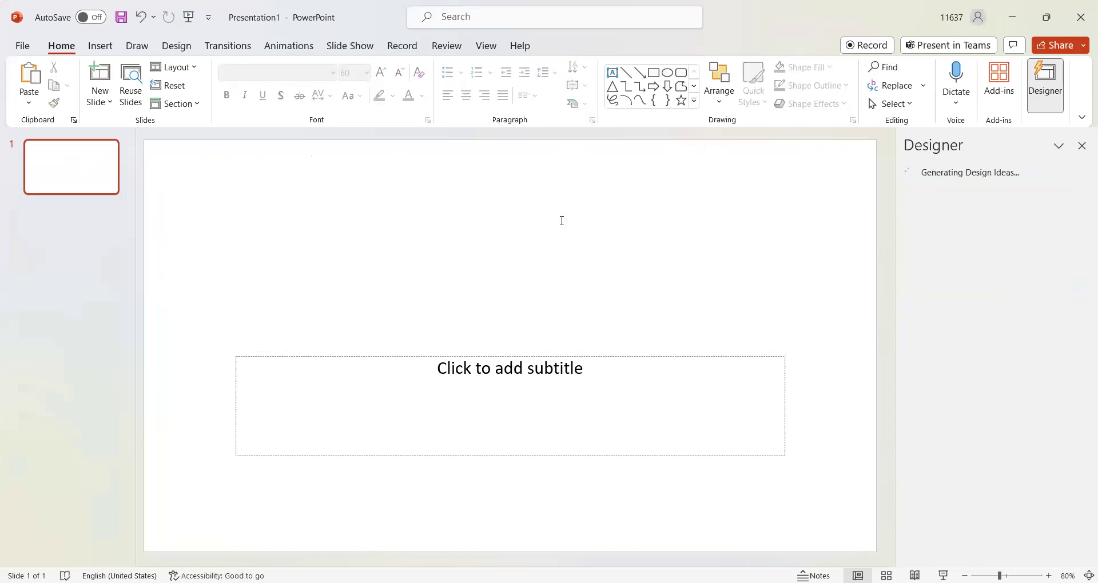
pyautogui.click(610, 356)
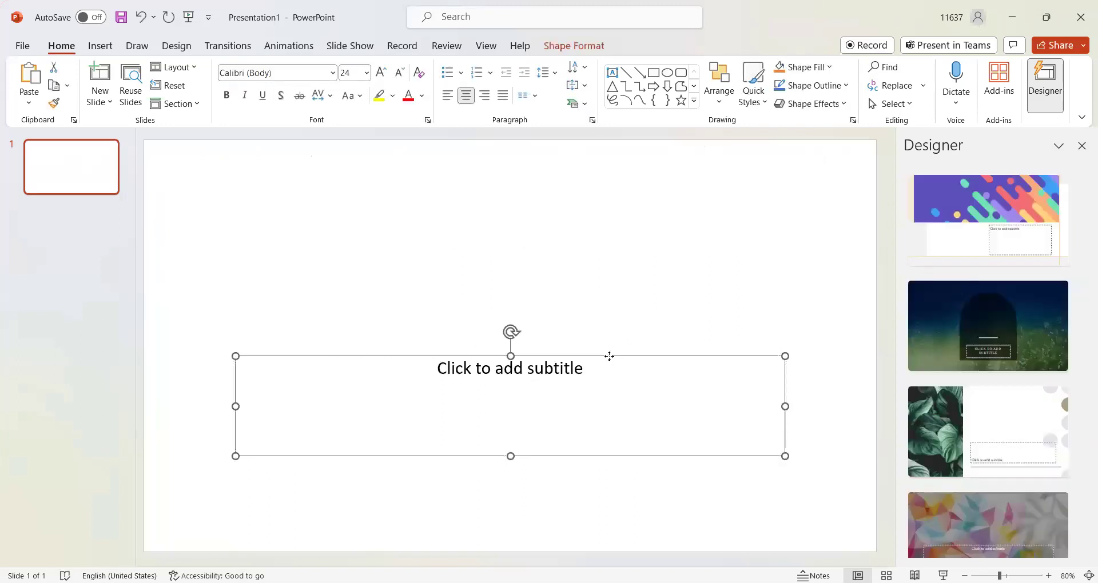
pyautogui.press('Delete')
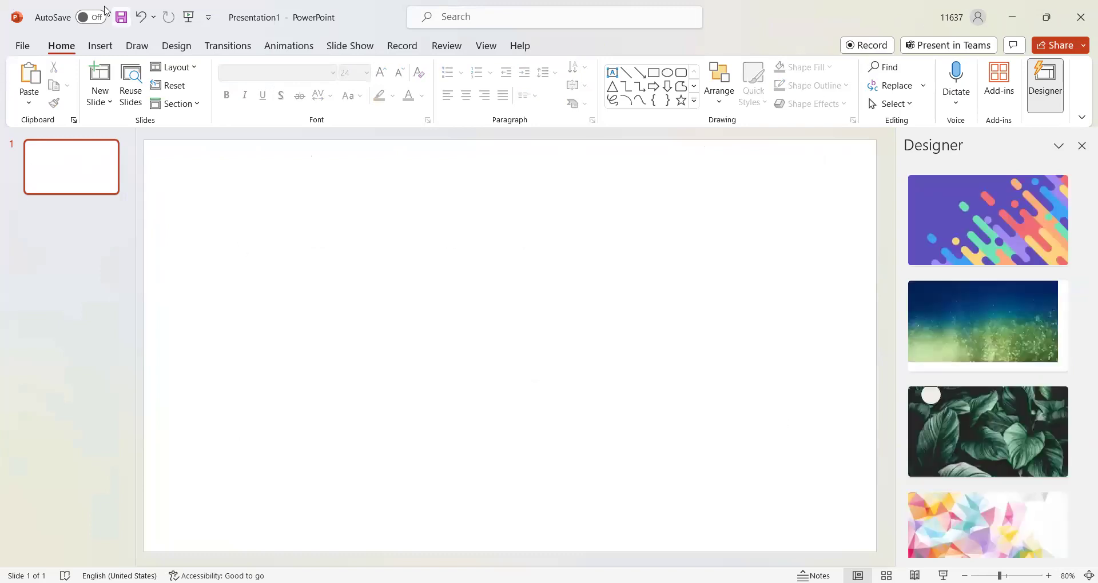
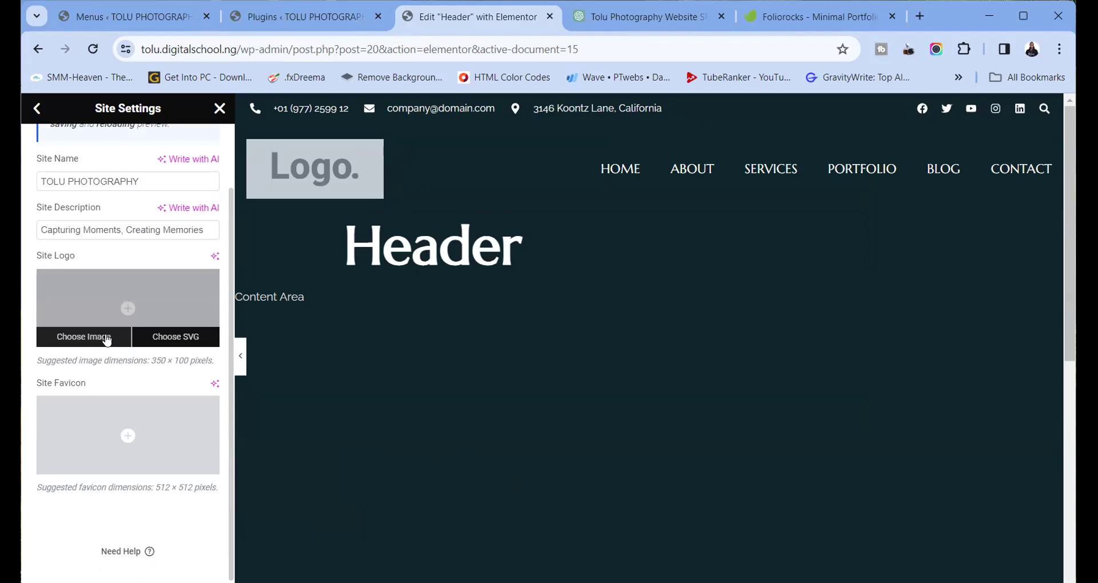
# Set the white TOLU PHOTOGRAPHY image as the site logo
pyautogui.click(107, 340)
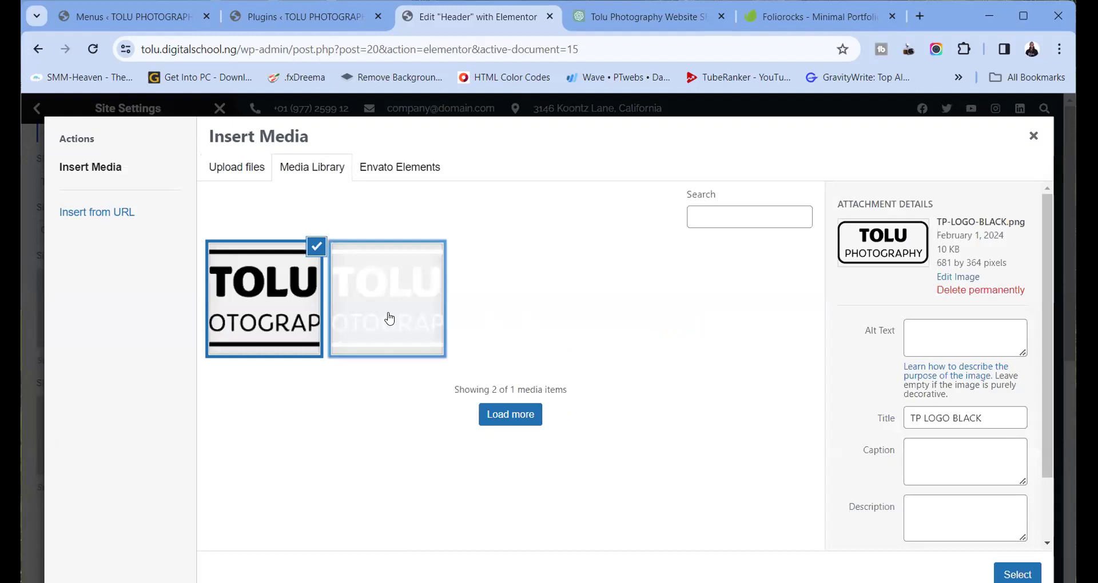
pyautogui.click(387, 315)
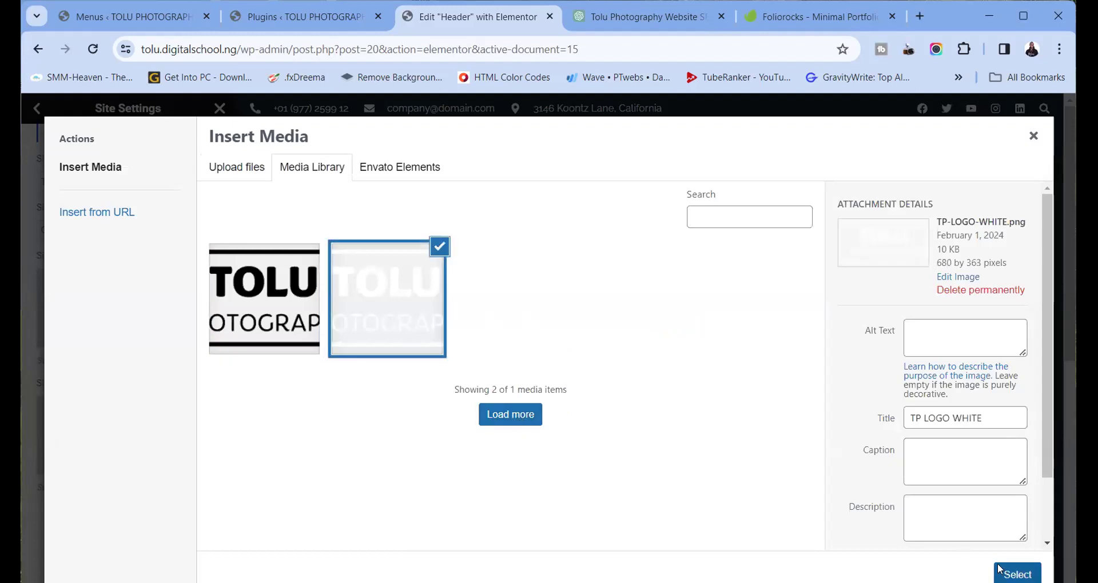
pyautogui.click(1002, 570)
# Set the black TOLU PHOTOGRAPHY image as the site favicon and maximize the browser
pyautogui.scroll(-3, 160, 436)
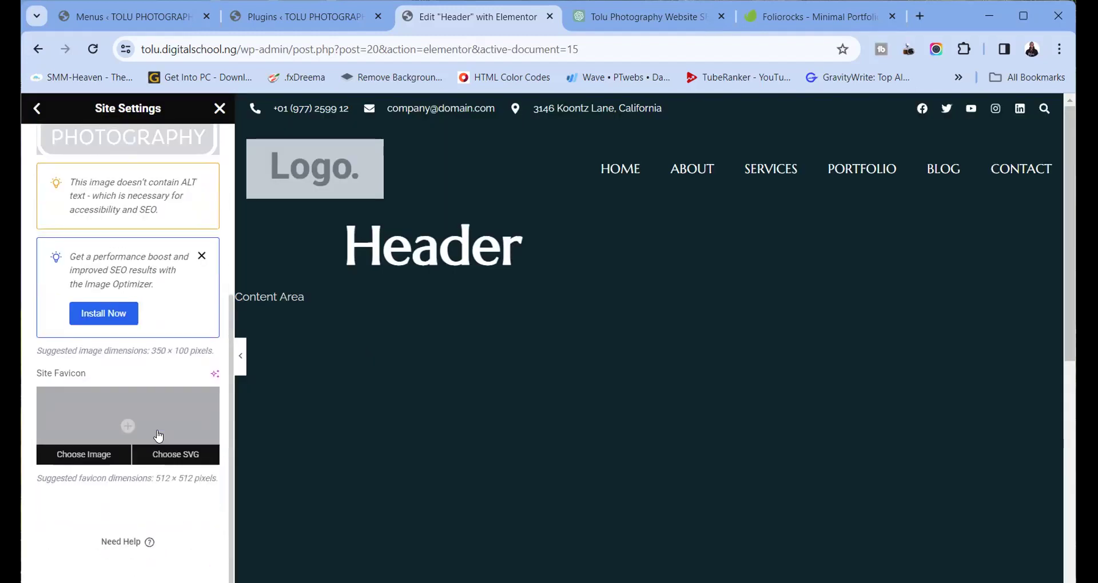
pyautogui.click(92, 456)
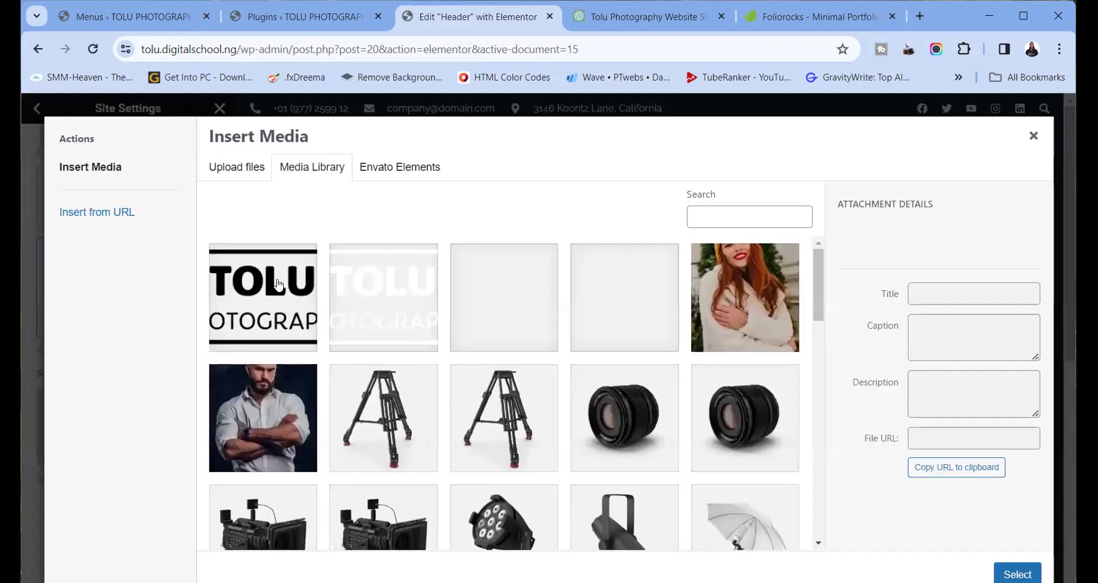
pyautogui.click(263, 297)
pyautogui.click(1017, 574)
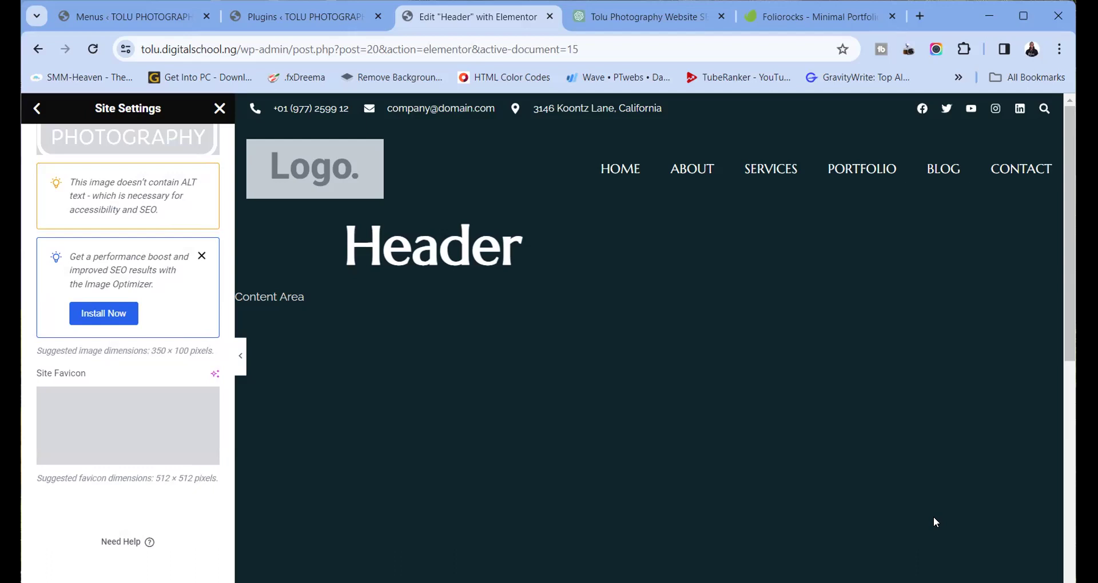
pyautogui.scroll(-3, 202, 426)
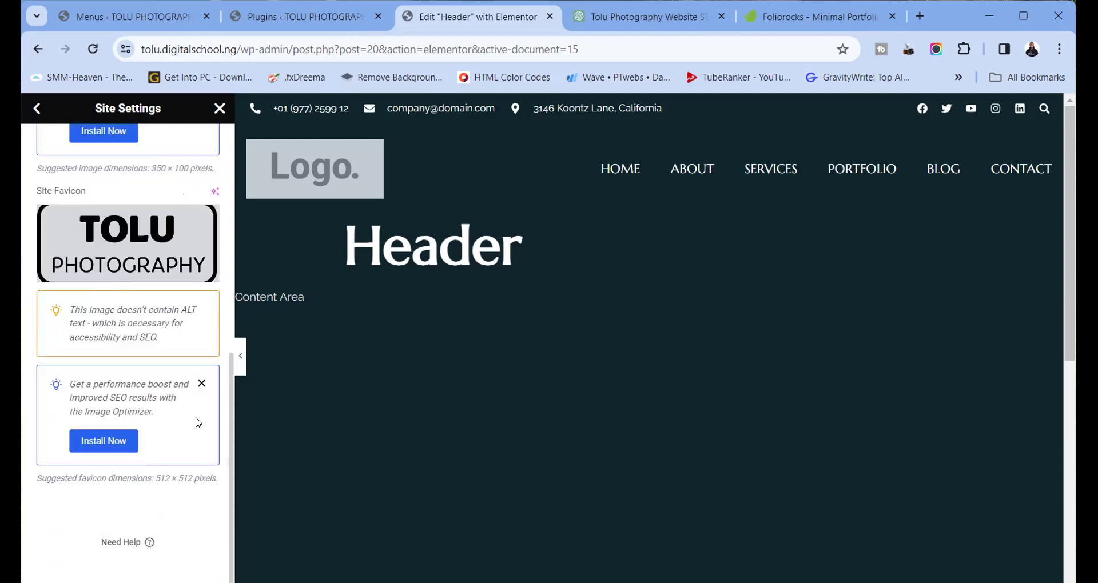
pyautogui.scroll(8, 191, 479)
pyautogui.scroll(-3, 182, 438)
pyautogui.scroll(3, 182, 438)
pyautogui.scroll(-3, 183, 438)
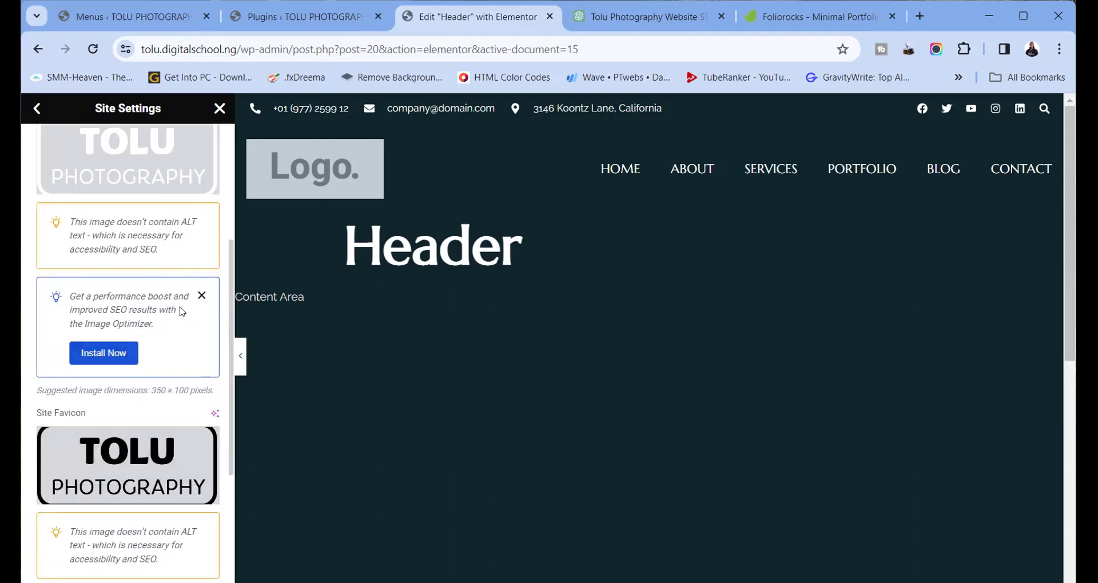
pyautogui.scroll(4, 199, 296)
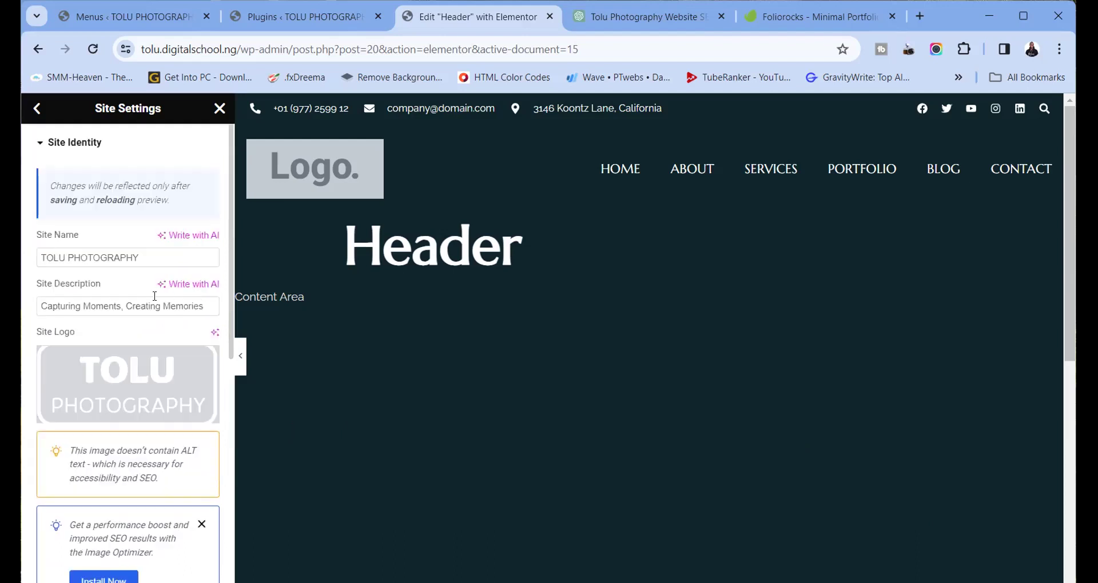
pyautogui.scroll(-8, 154, 296)
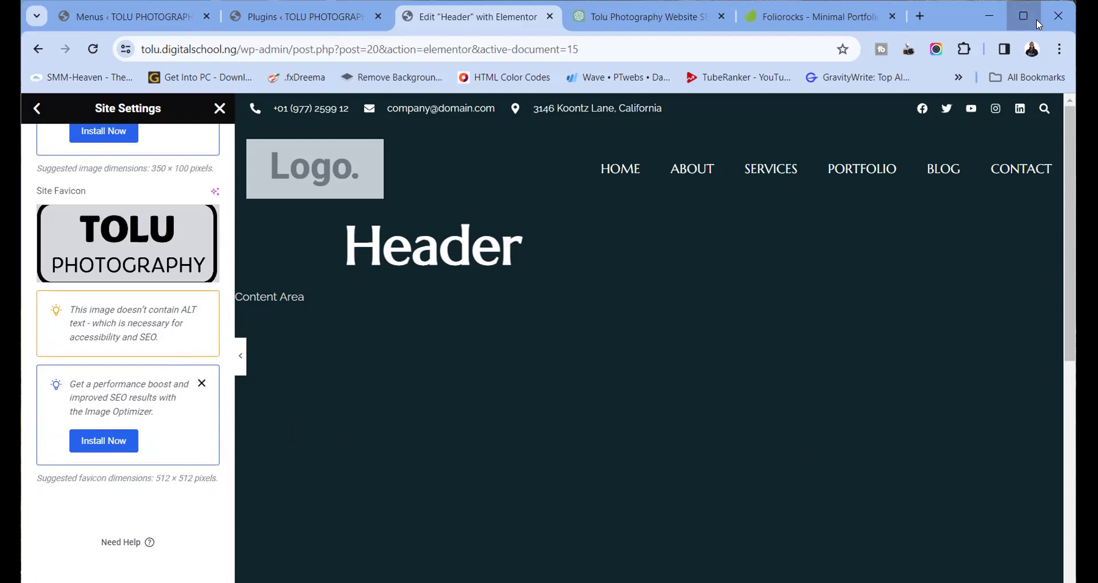
pyautogui.click(1038, 23)
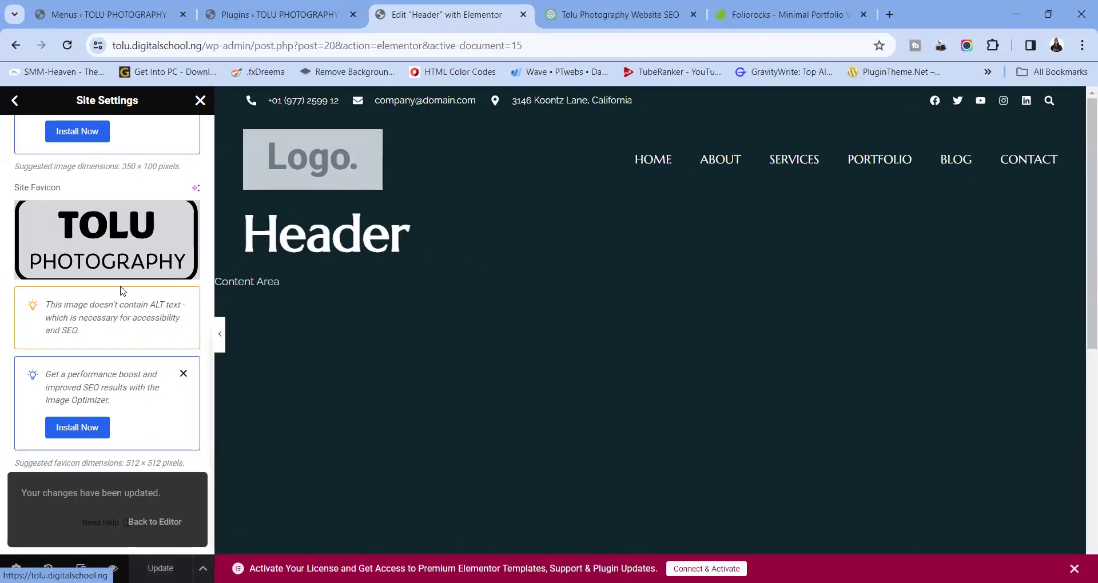
# Leave Site Settings and return to the header editor, now showing the TOLU PHOTOGRAPHY logo
pyautogui.scroll(7, 121, 291)
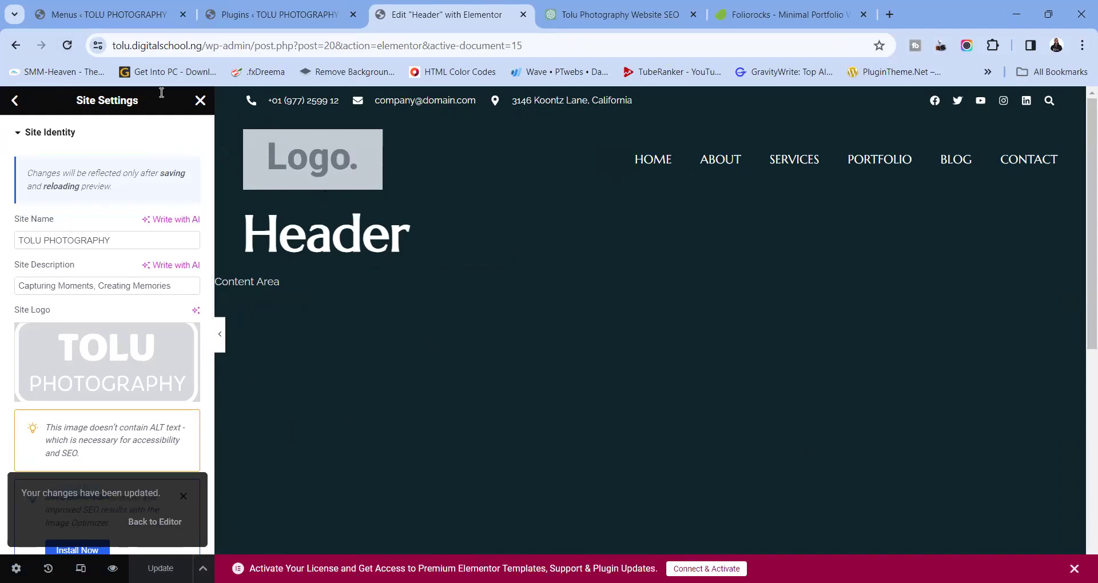
pyautogui.click(201, 103)
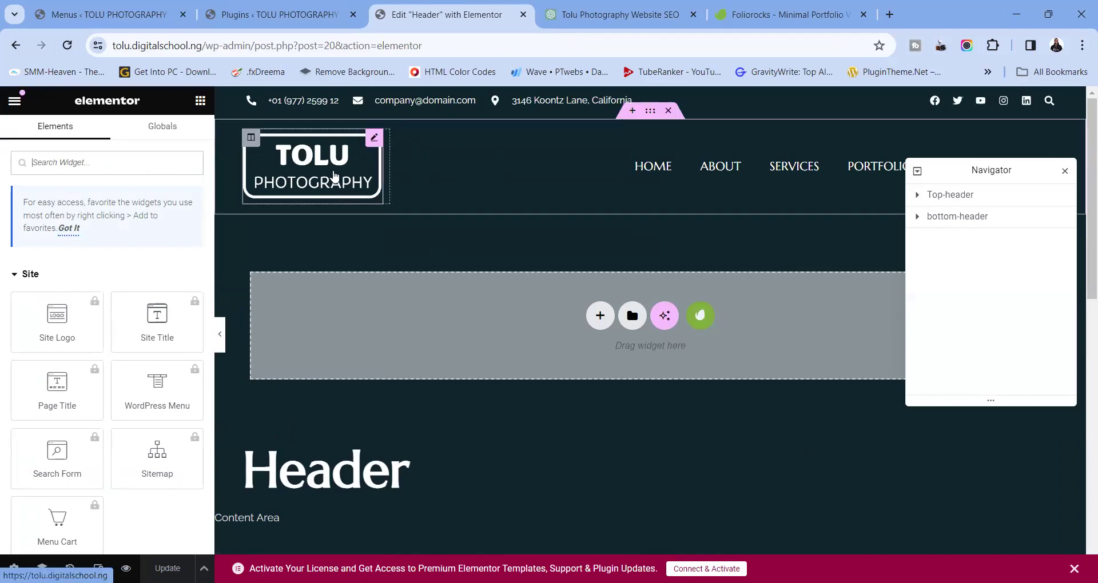
# Select the header logo, then the top-bar contact Icon List, checking its phone item
pyautogui.click(340, 188)
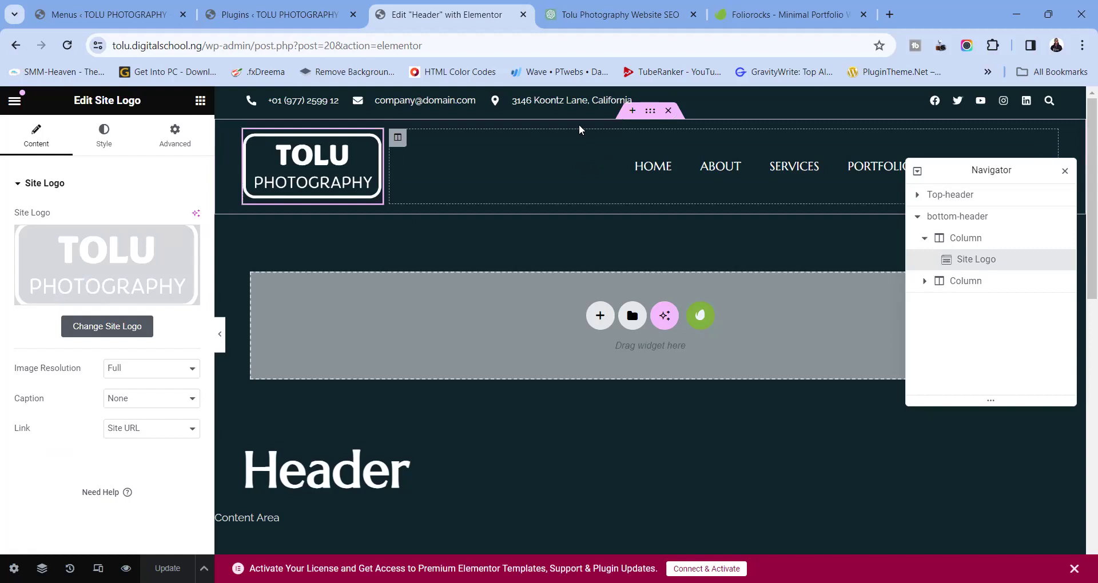
pyautogui.click(573, 97)
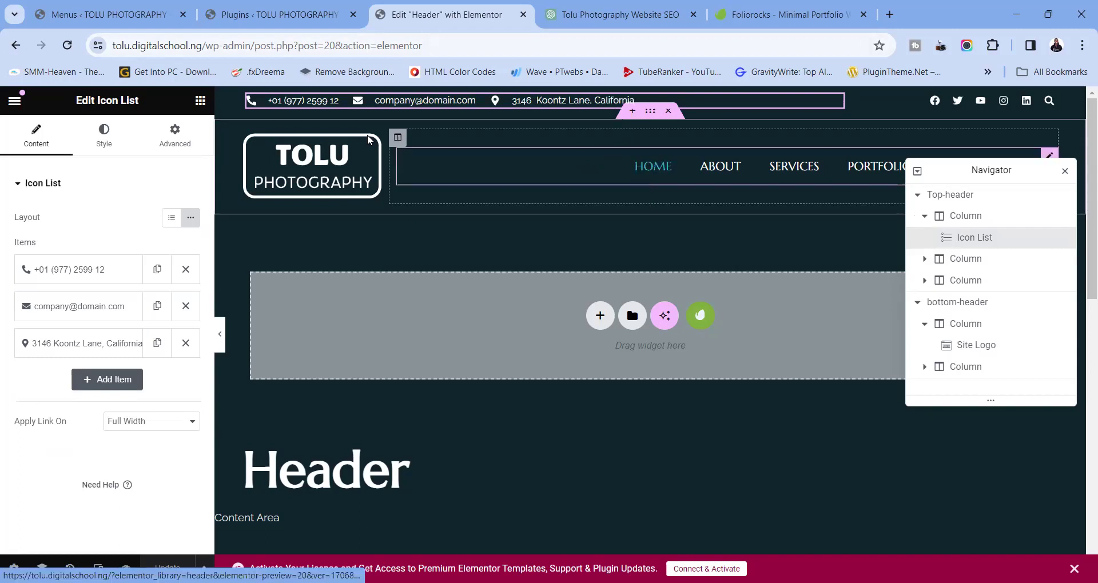
pyautogui.click(73, 272)
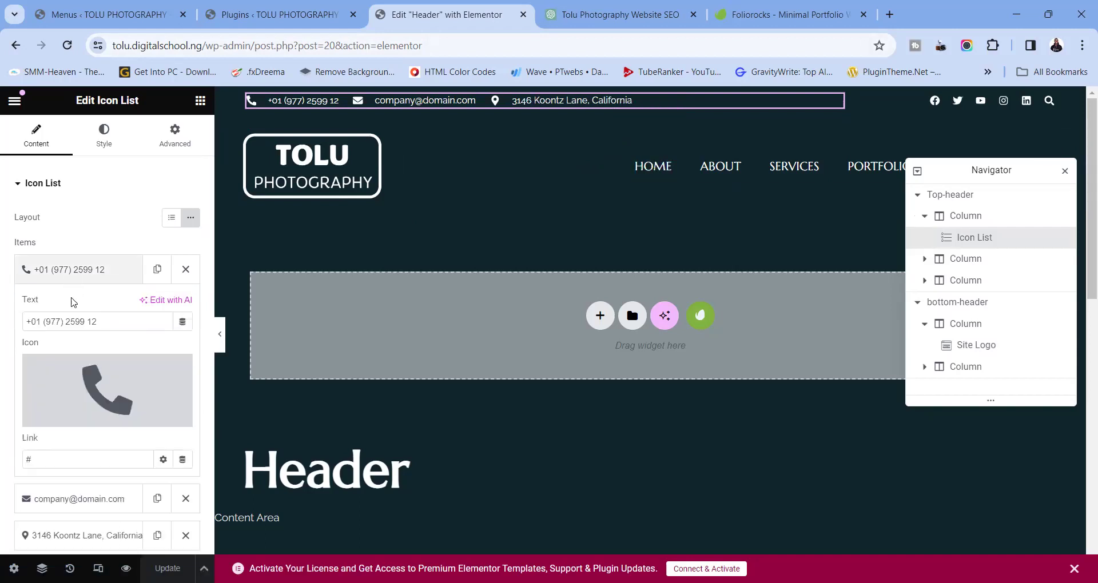
pyautogui.click(90, 268)
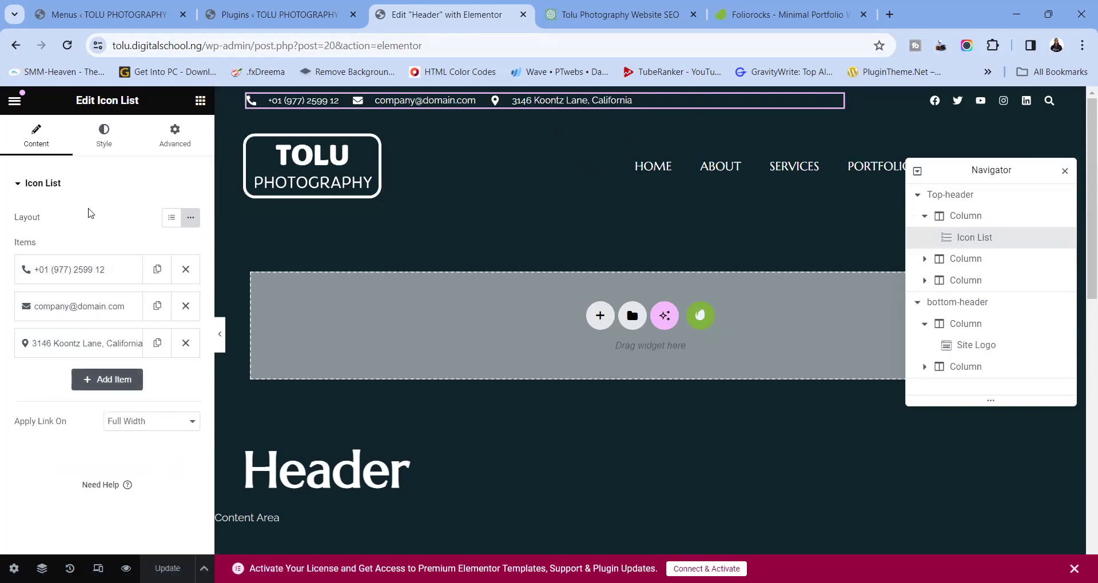
pyautogui.click(375, 155)
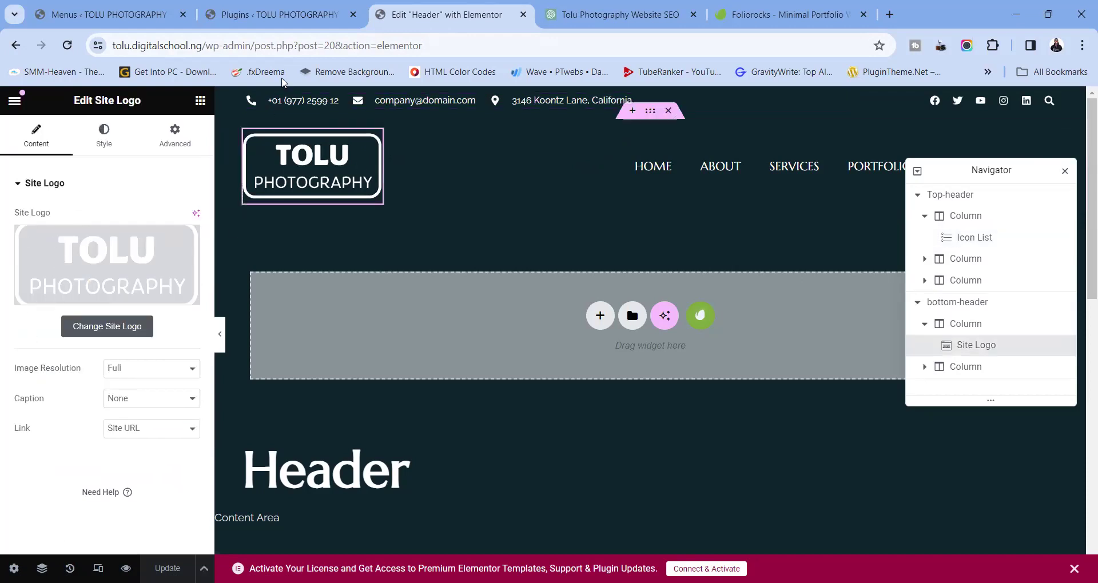
pyautogui.click(349, 103)
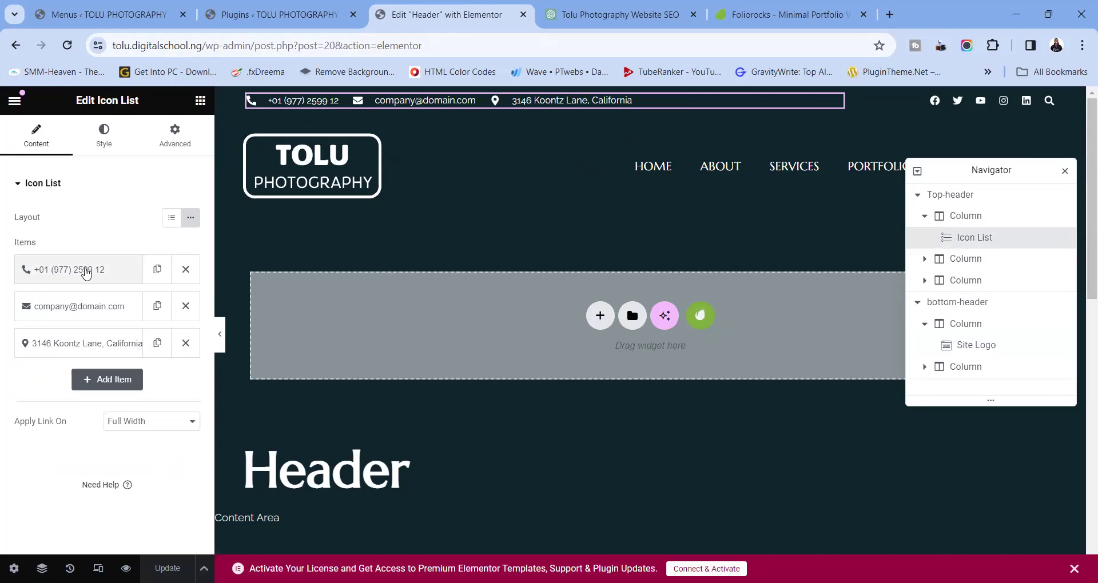
# Replace the placeholder address item's text with the studio's street address
pyautogui.click(86, 349)
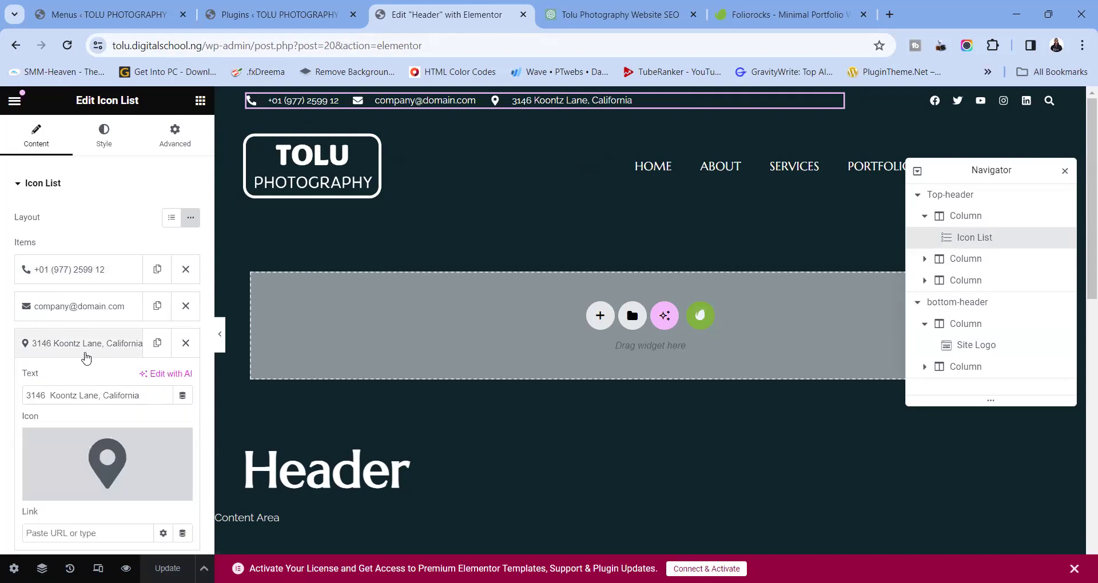
pyautogui.click(95, 397)
pyautogui.hotkey('ctrl', 'a')
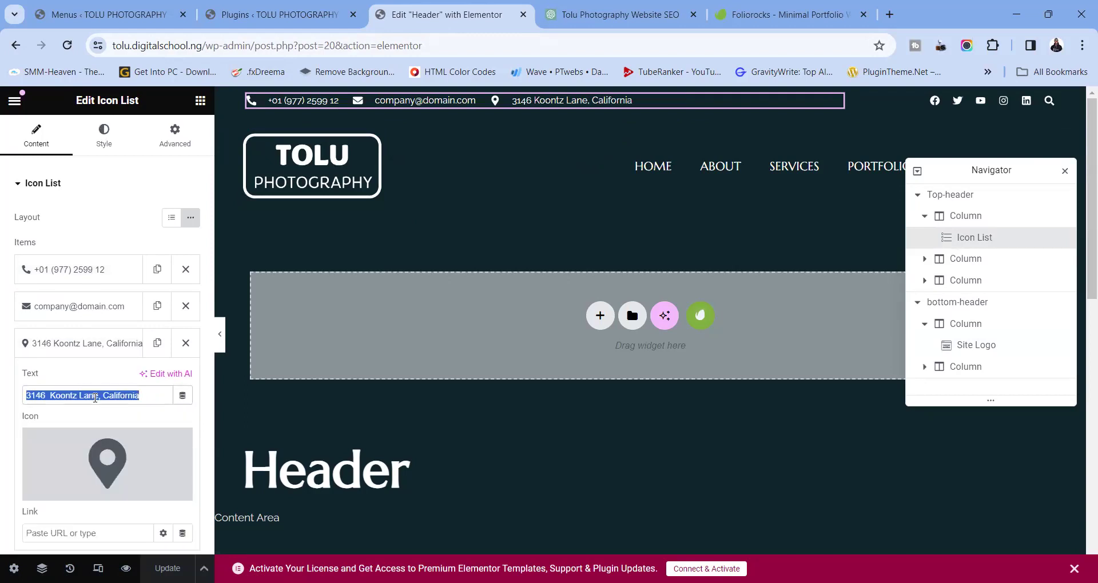
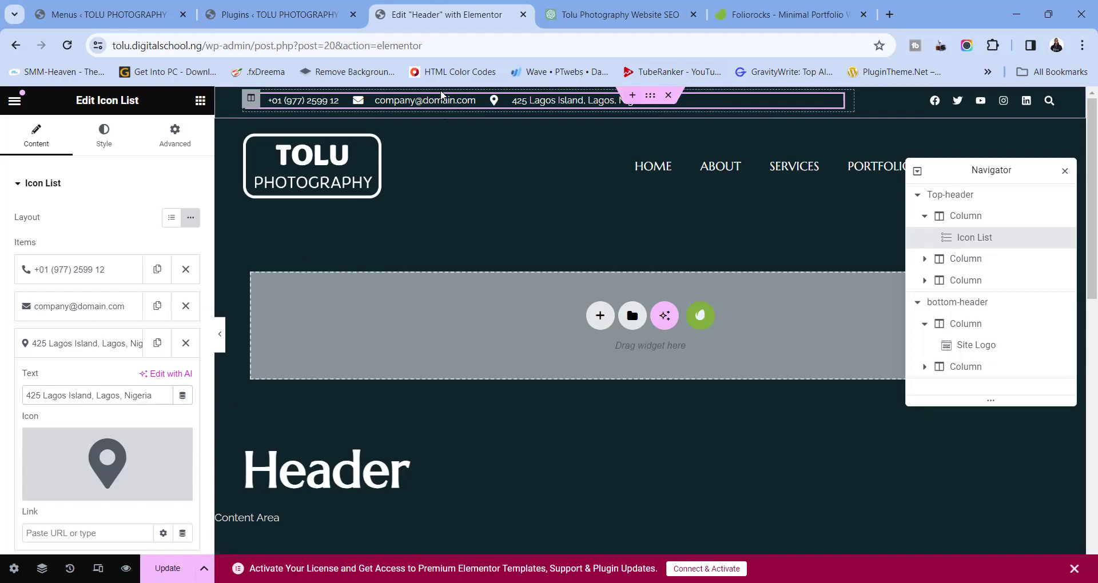
# Replace the placeholder email item's text with the studio's email address
pyautogui.click(53, 313)
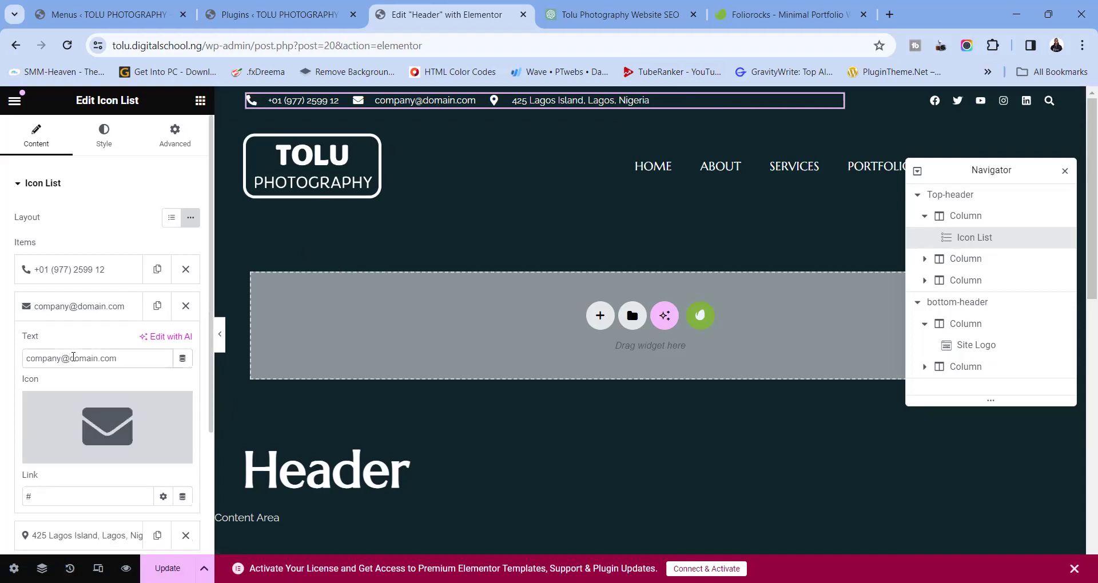
pyautogui.tripleClick(74, 358)
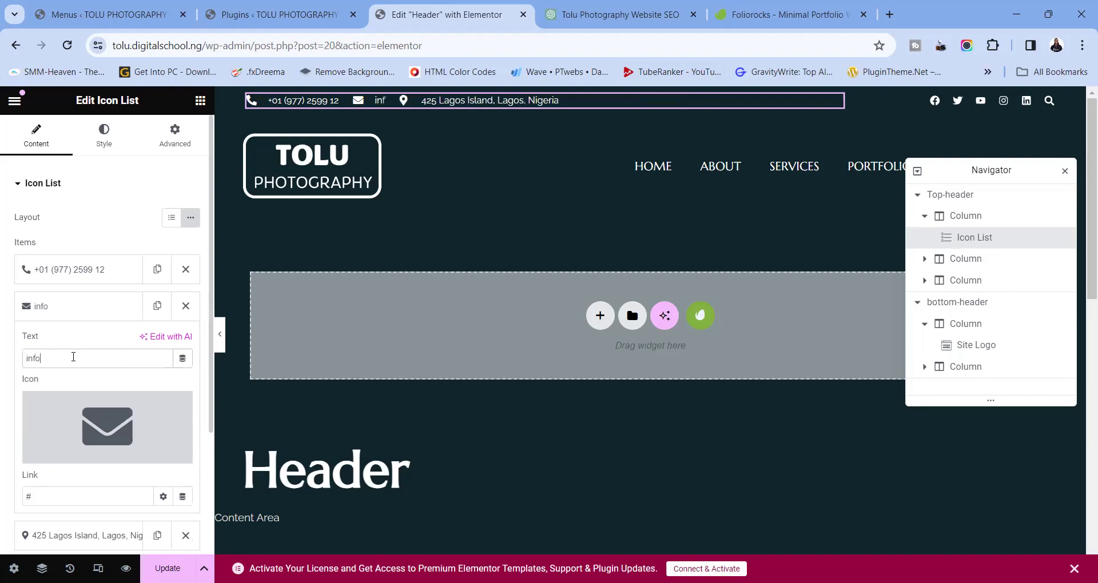
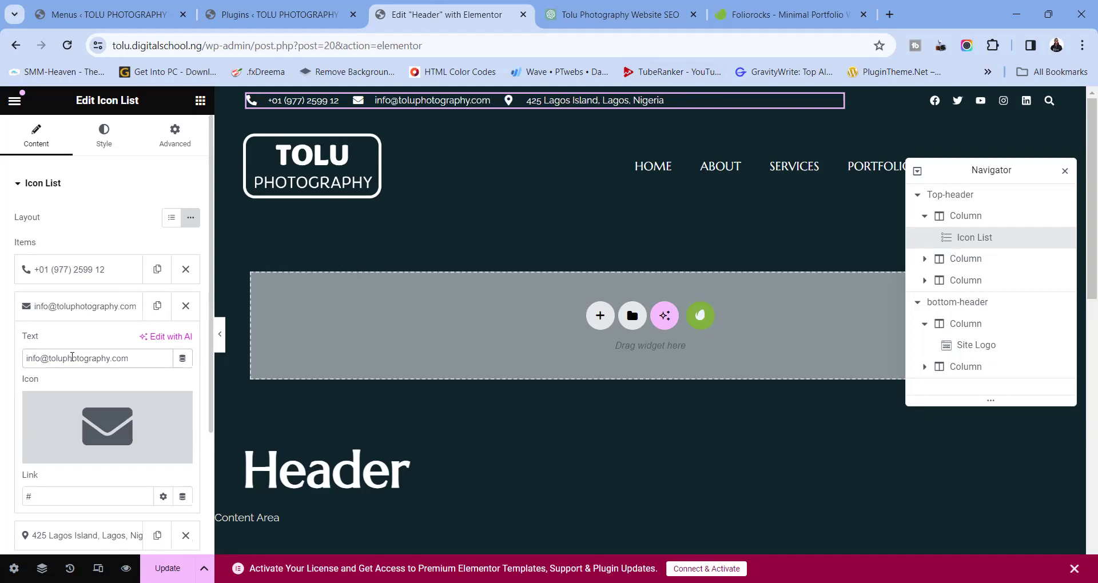
pyautogui.click(68, 269)
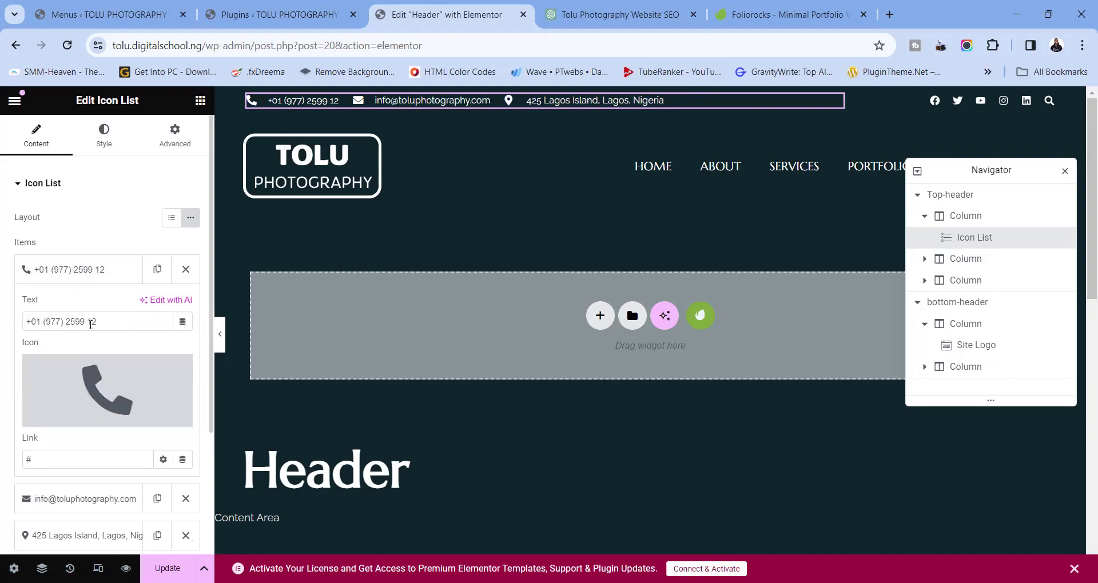
pyautogui.click(44, 274)
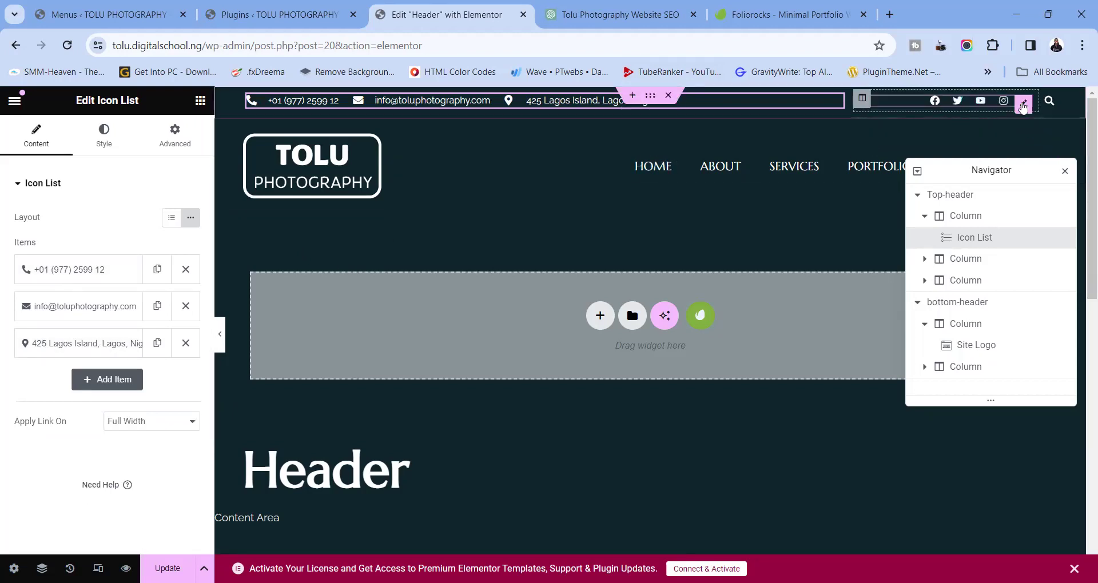
# Open the Social Icons widget and review its Facebook, Twitter, Youtube, Instagram and Linkedin items
pyautogui.click(1023, 106)
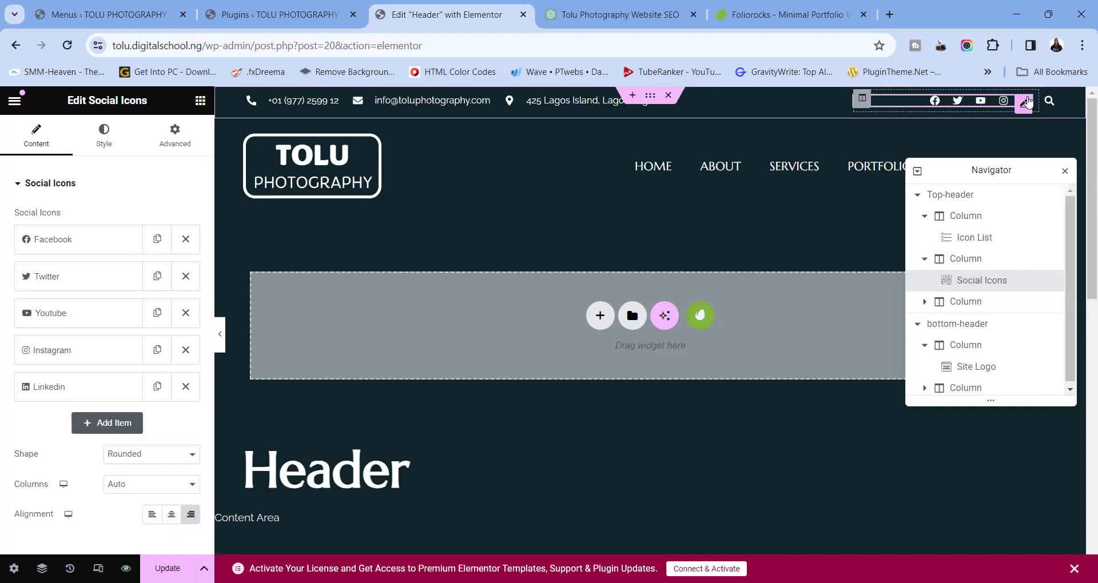
pyautogui.click(93, 240)
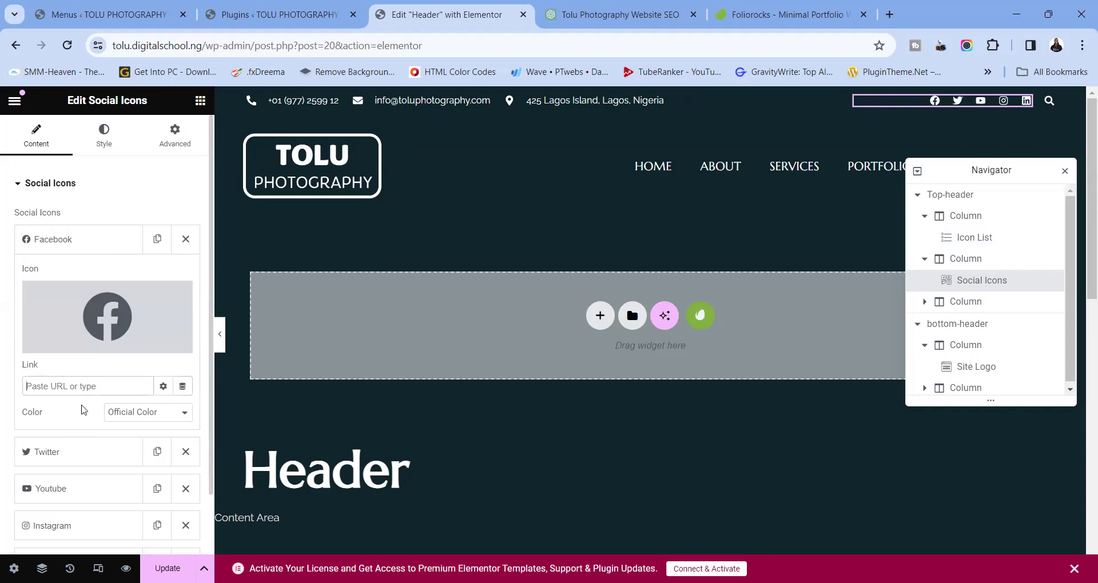
pyautogui.click(80, 452)
pyautogui.scroll(-4, 77, 400)
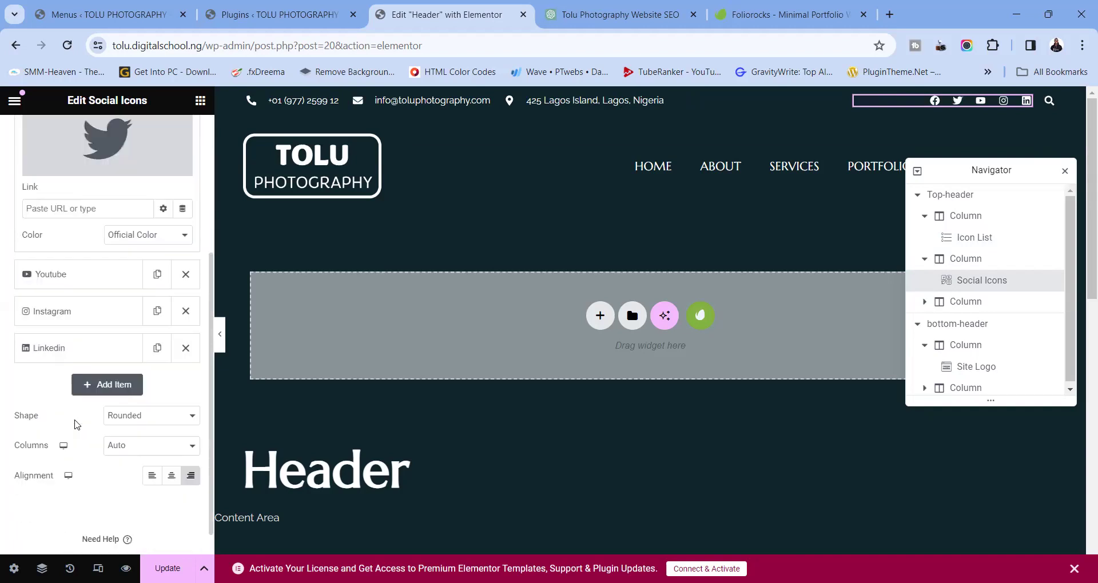
pyautogui.click(72, 275)
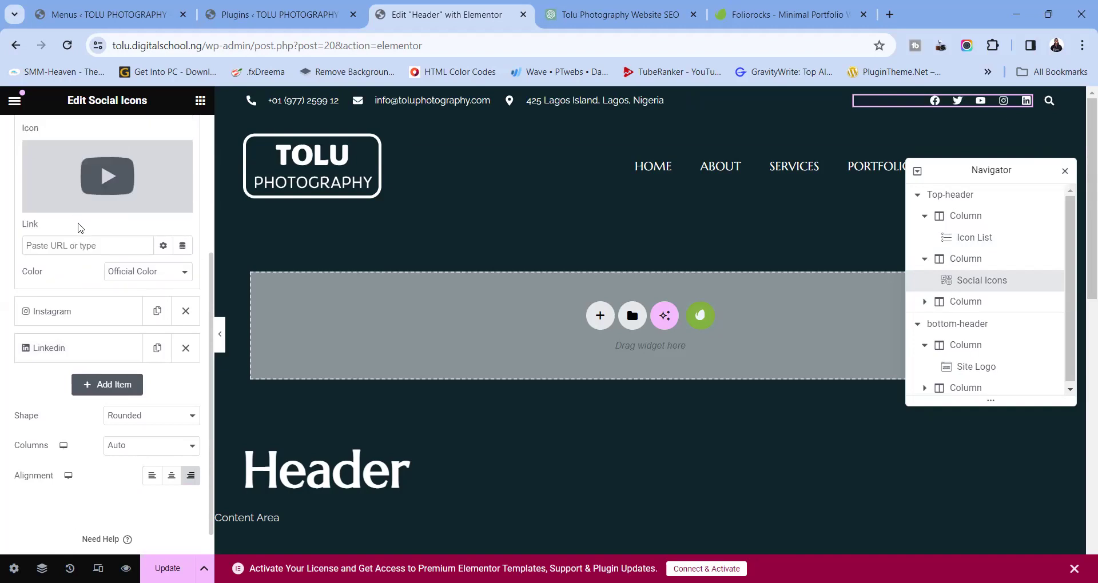
pyautogui.click(60, 324)
pyautogui.click(50, 346)
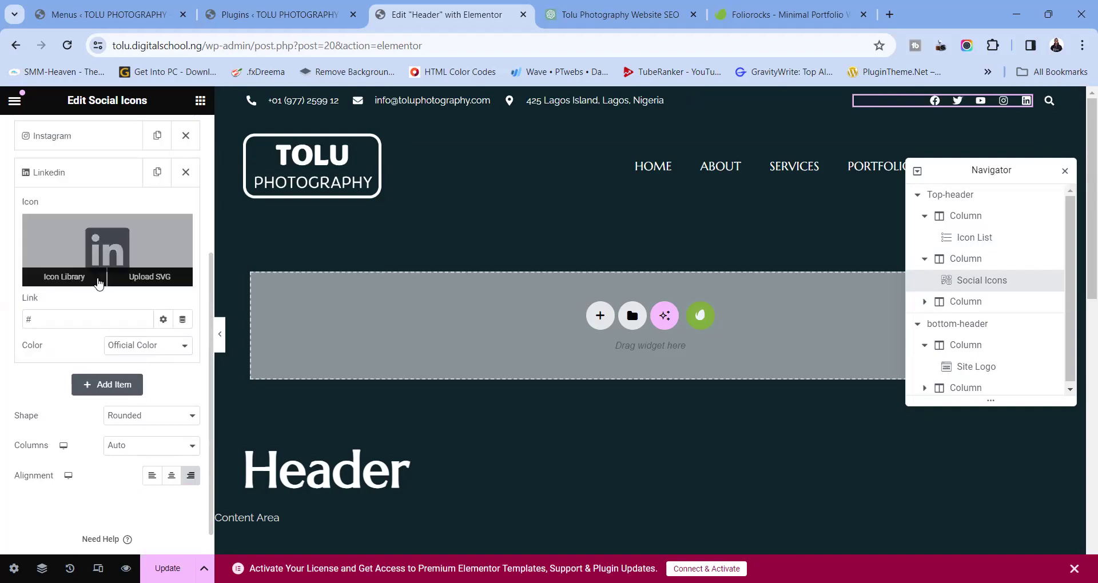
pyautogui.scroll(5, 93, 282)
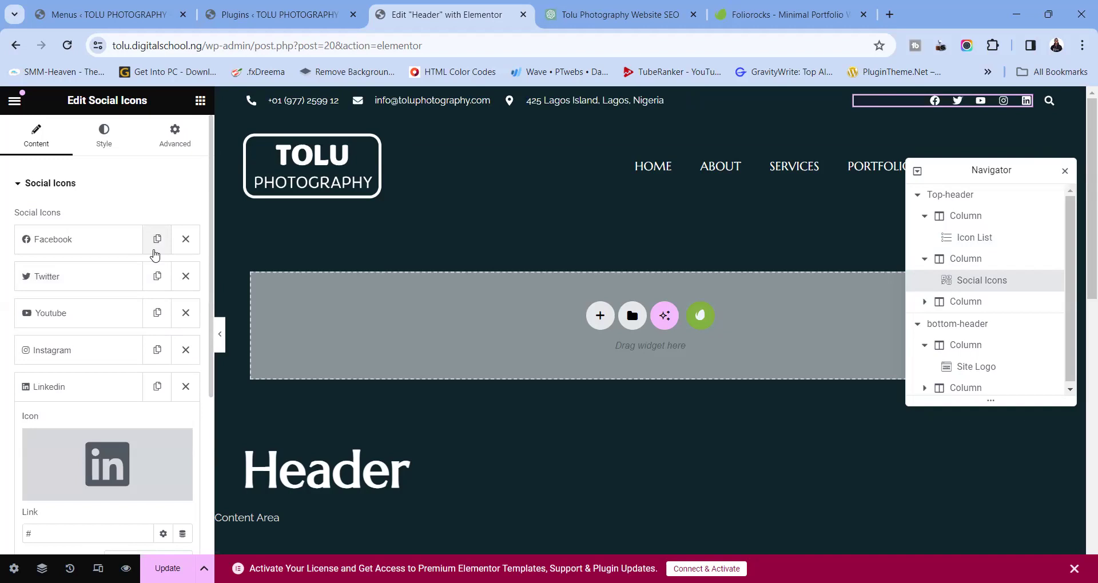
# Duplicate the Facebook item and drag the copy below Linkedin
pyautogui.click(156, 241)
pyautogui.click(89, 280)
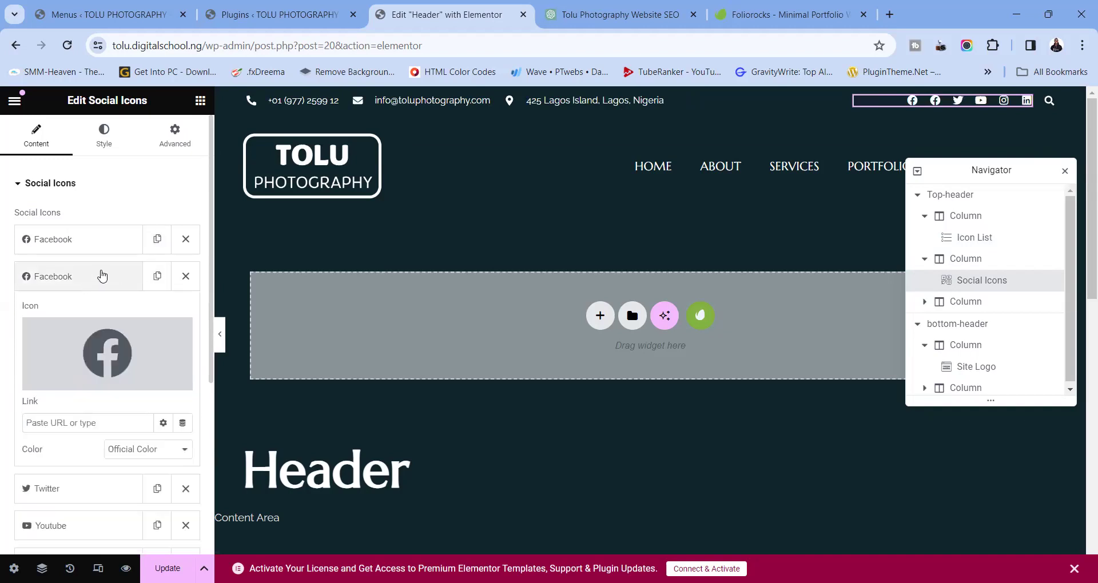
pyautogui.click(104, 281)
pyautogui.moveTo(104, 280); pyautogui.dragTo(100, 424)
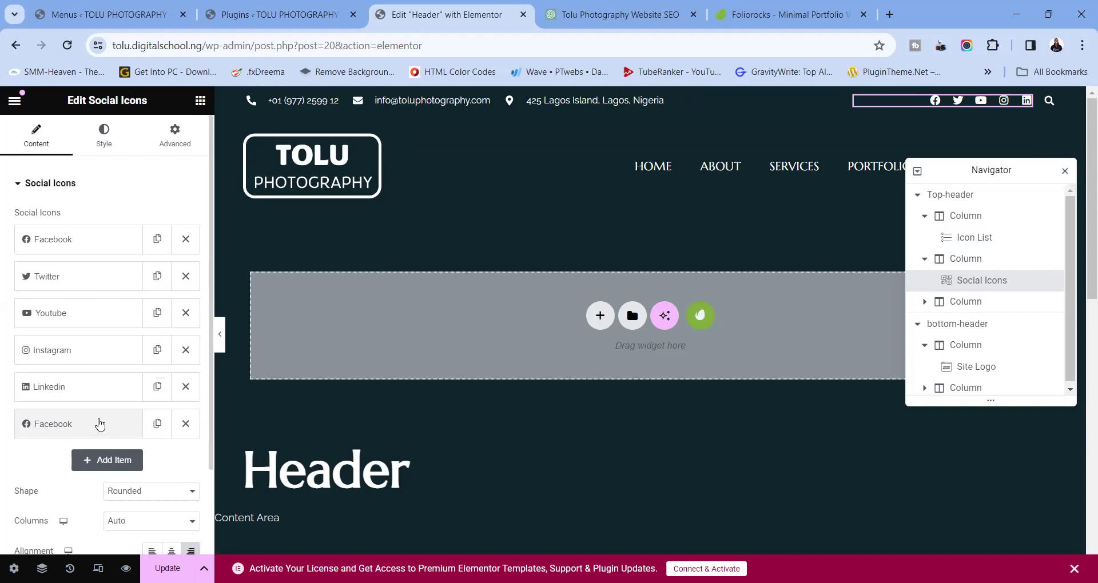
pyautogui.click(100, 423)
pyautogui.scroll(-5, 115, 354)
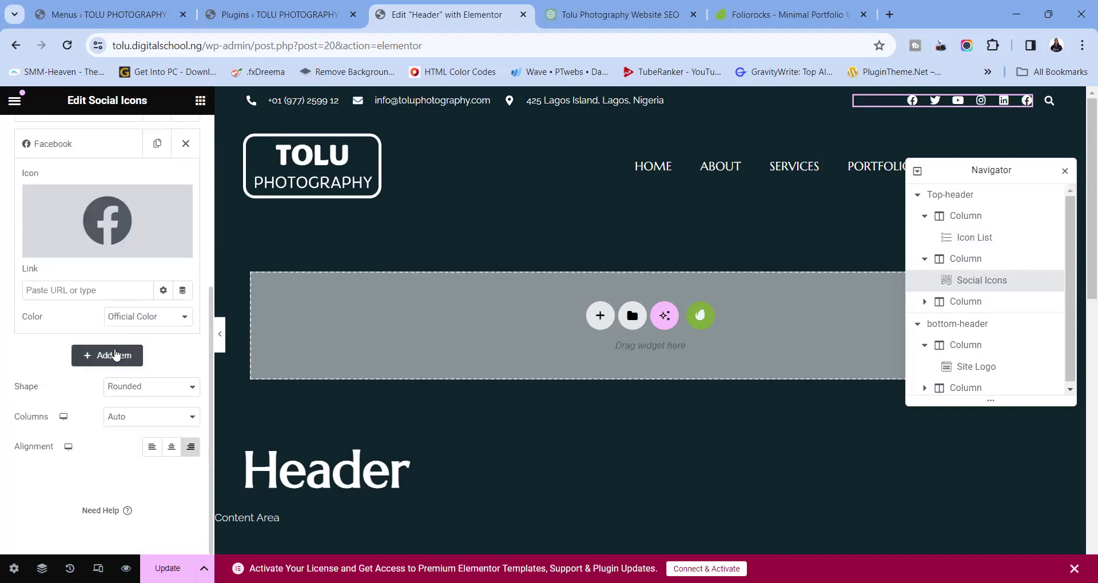
pyautogui.scroll(3, 115, 313)
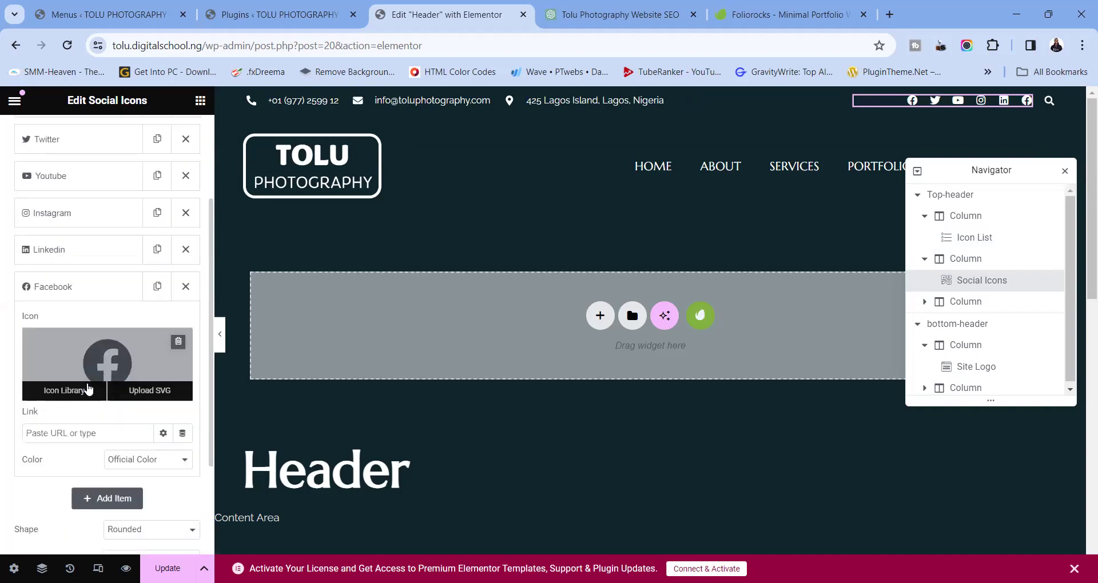
# Change the copied item's icon to WhatsApp from the Icon Library
pyautogui.click(89, 390)
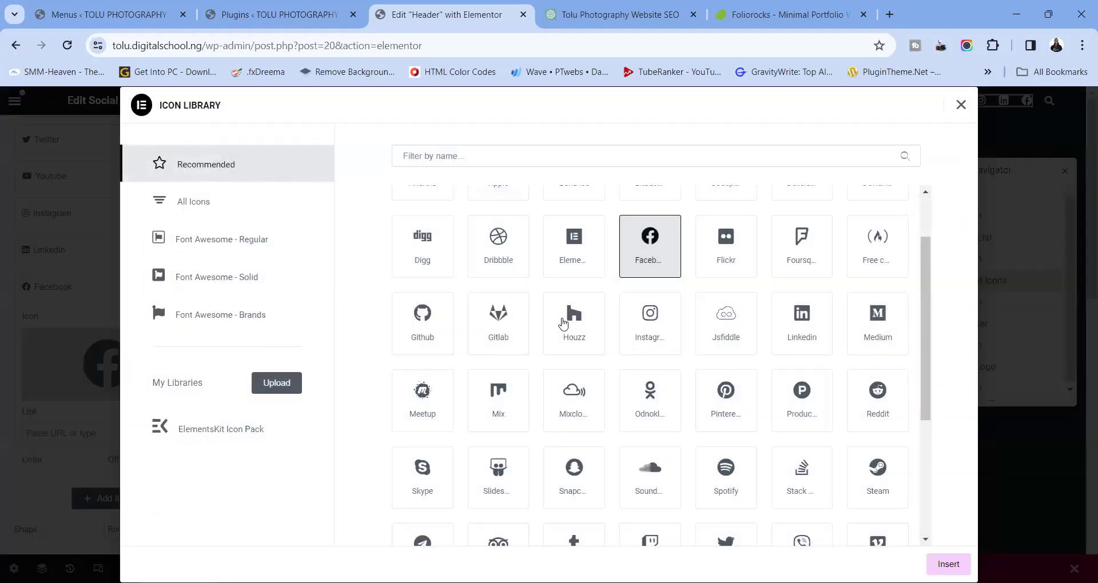
pyautogui.scroll(-4, 567, 321)
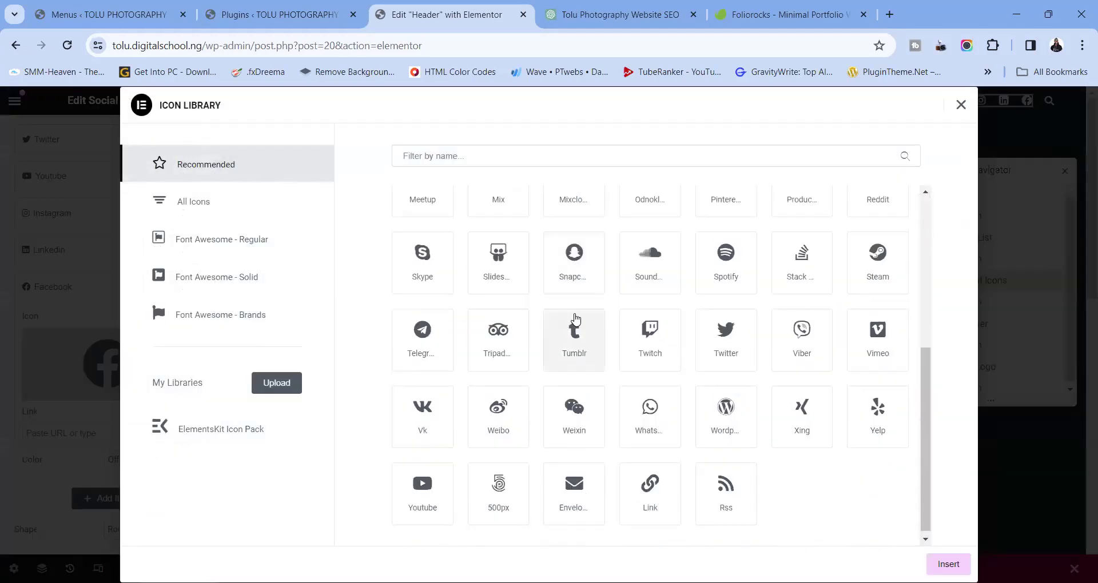
pyautogui.scroll(5, 576, 318)
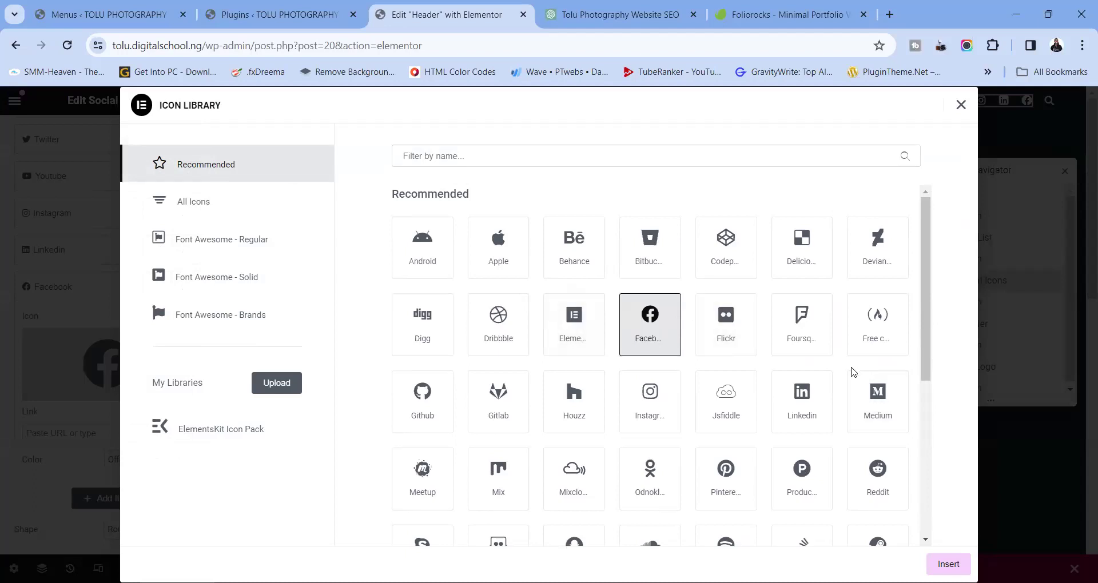
pyautogui.scroll(-3, 853, 373)
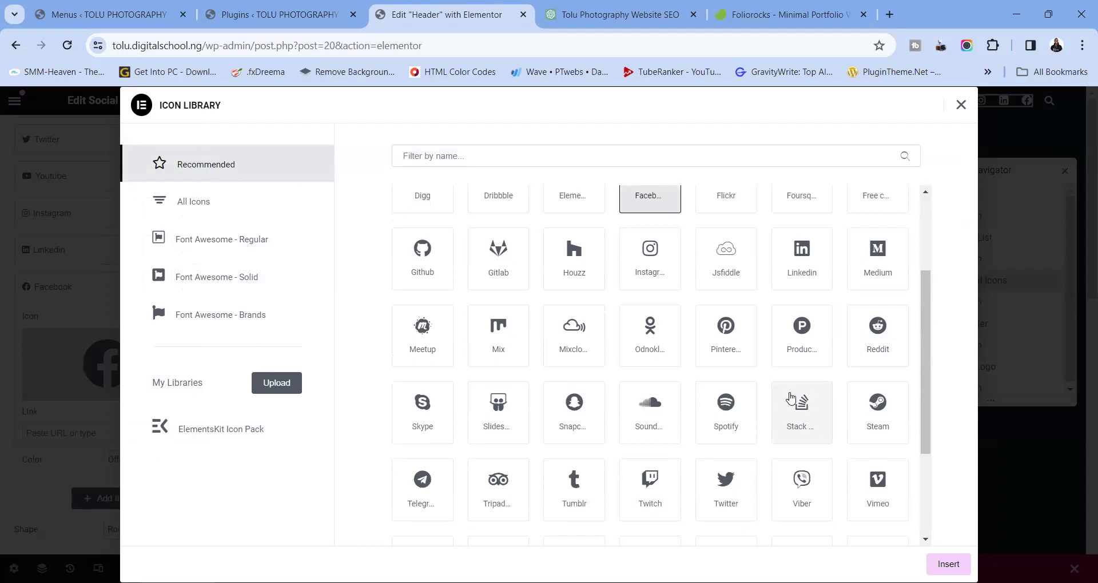
pyautogui.scroll(-3, 791, 399)
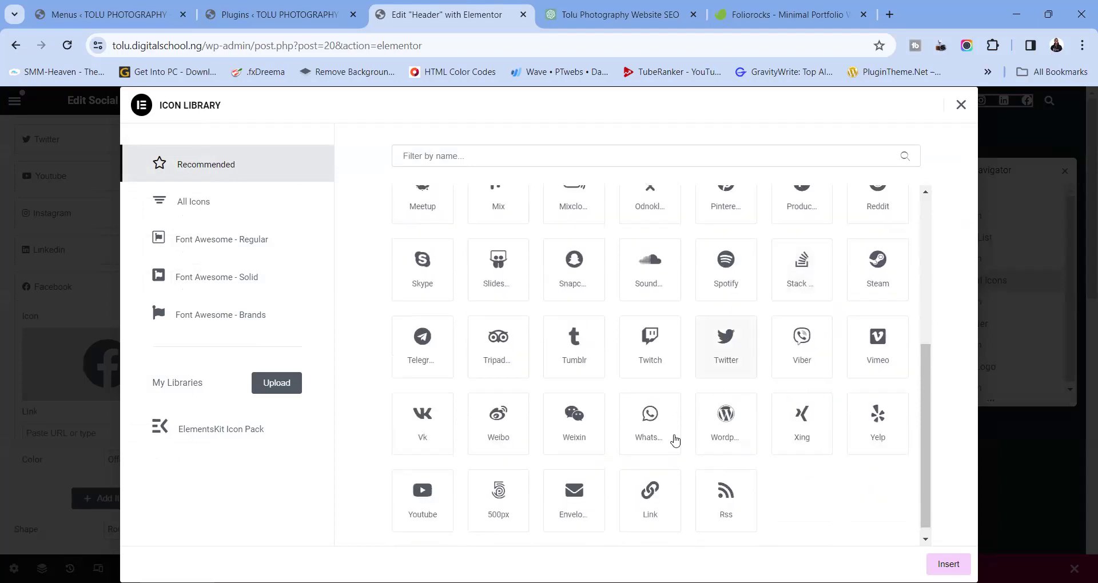
pyautogui.click(655, 419)
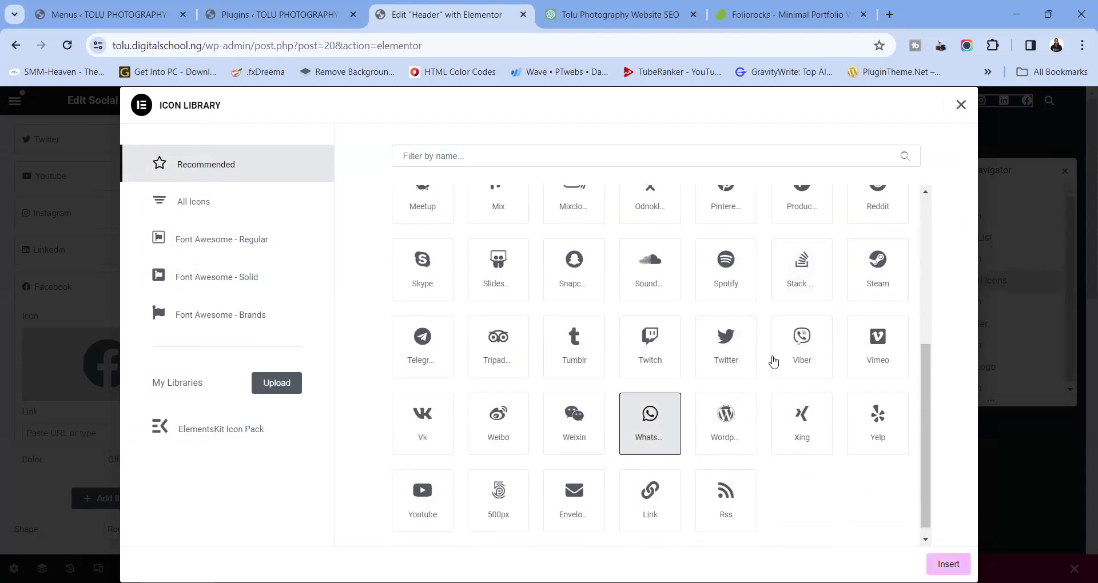
pyautogui.click(948, 565)
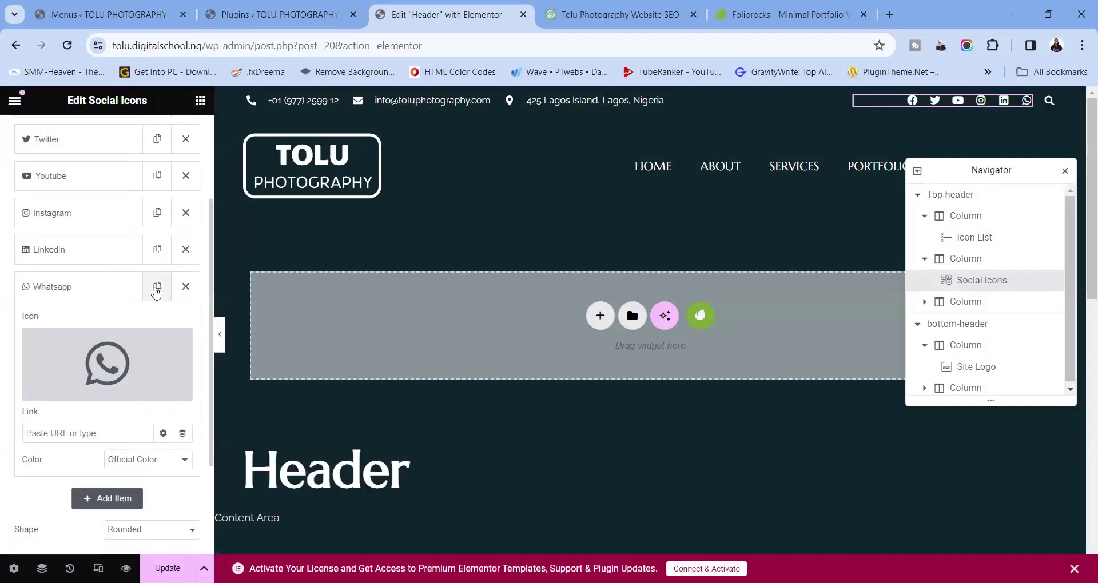
# Set the WhatsApp item's link to # and update the header
pyautogui.click(67, 437)
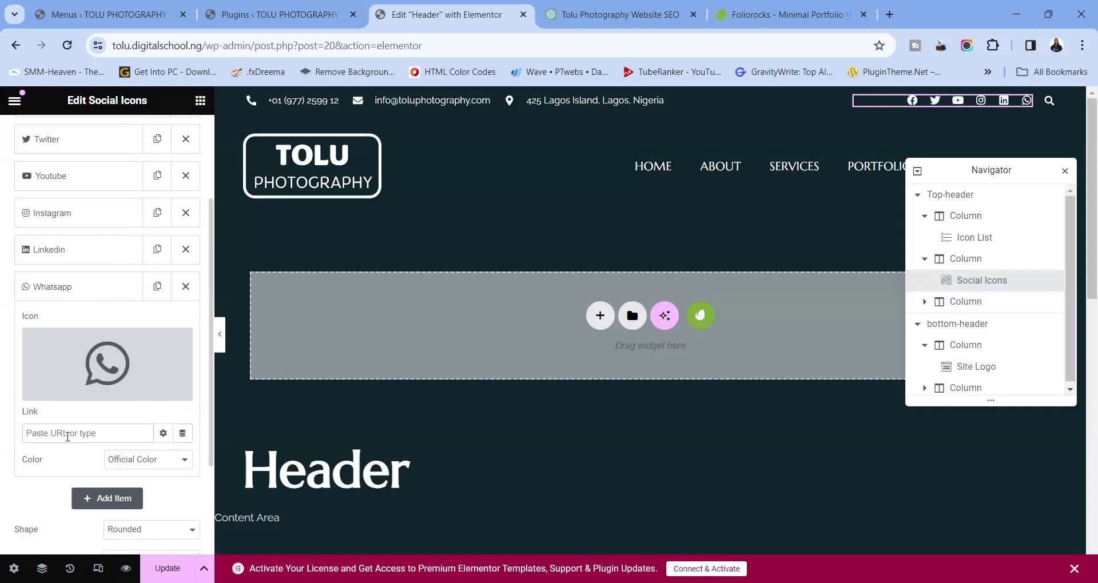
pyautogui.write('https://')
pyautogui.write('4747848')
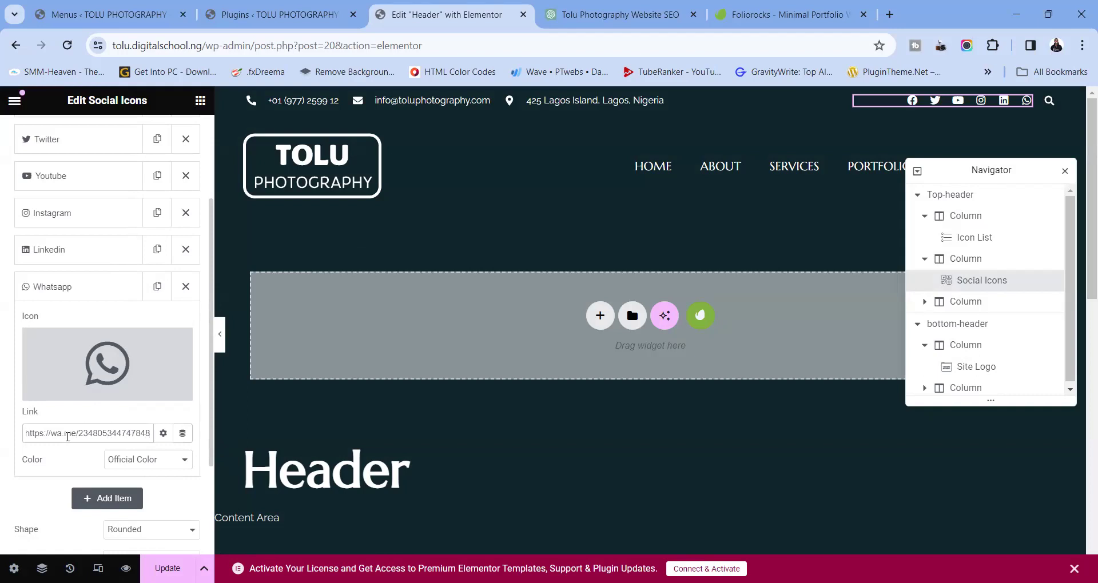
pyautogui.press('BackSpace')
pyautogui.press('BackSpace')
pyautogui.press('BackSpace')
pyautogui.press('BackSpace')
pyautogui.press('BackSpace')
pyautogui.press('BackSpace')
pyautogui.press('BackSpace')
pyautogui.press('BackSpace')
pyautogui.press('BackSpace')
pyautogui.press('BackSpace')
pyautogui.press('BackSpace')
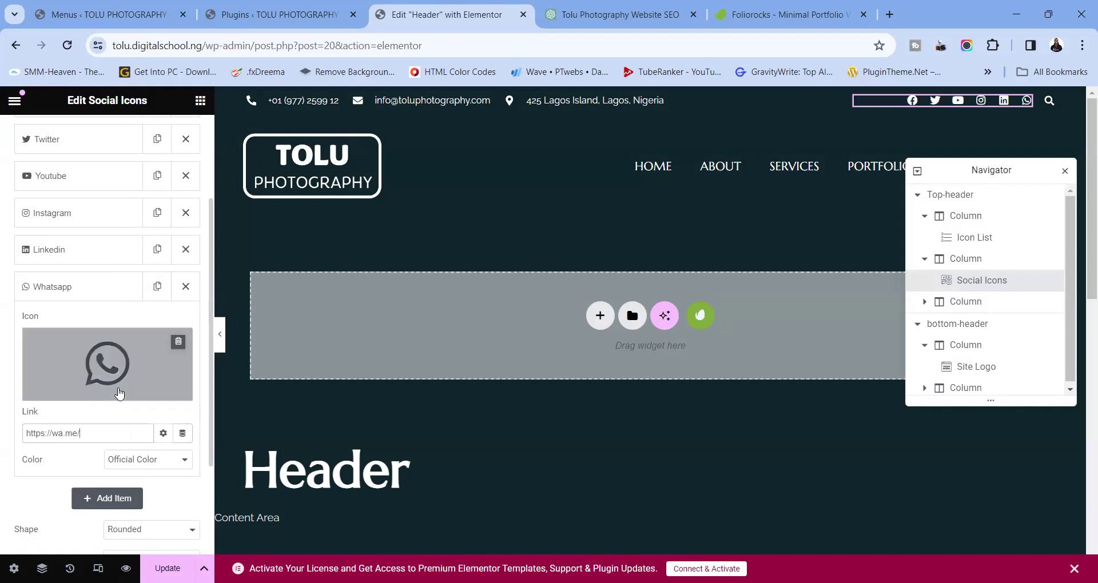
pyautogui.hotkey('ctrl', 'a')
pyautogui.write('#')
pyautogui.click(168, 568)
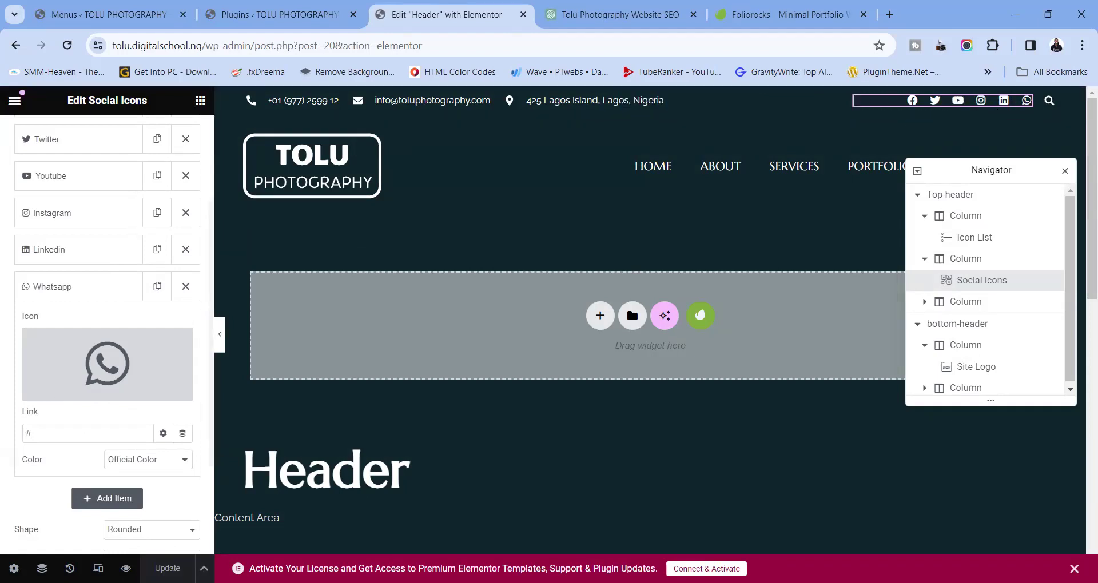
# Drag the WhatsApp item above Facebook to the top of the list and save with Ctrl+S
pyautogui.click(90, 292)
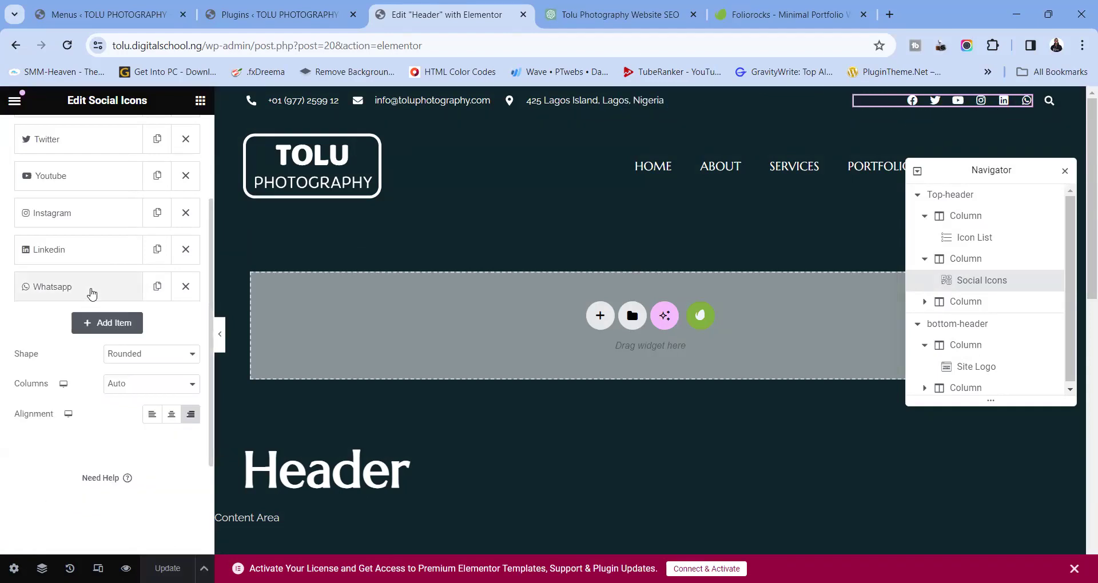
pyautogui.scroll(3, 91, 293)
pyautogui.moveTo(69, 424); pyautogui.dragTo(86, 252)
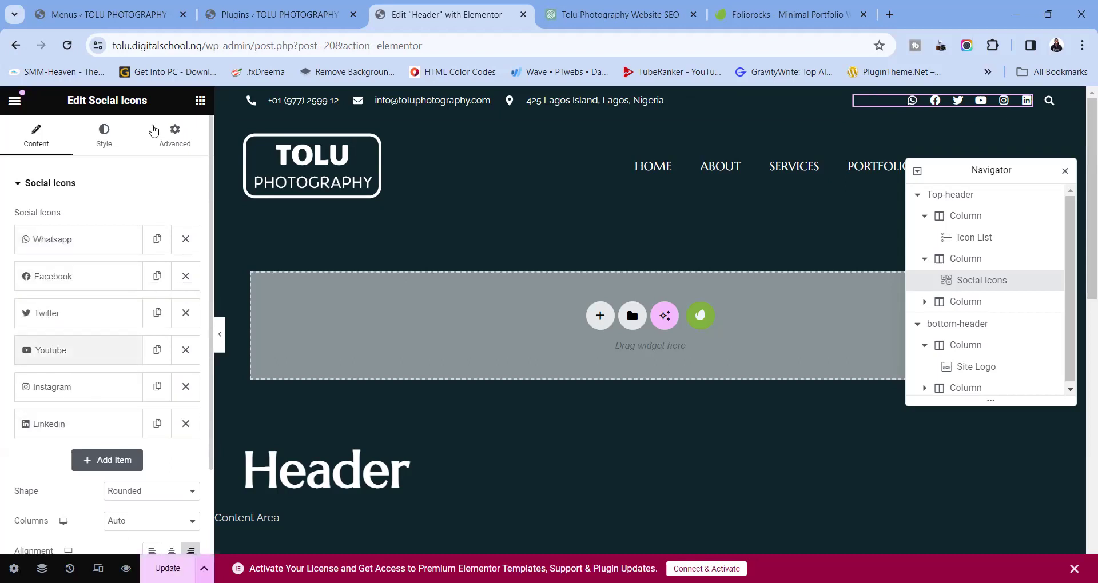
pyautogui.hotkey('ctrl', 's')
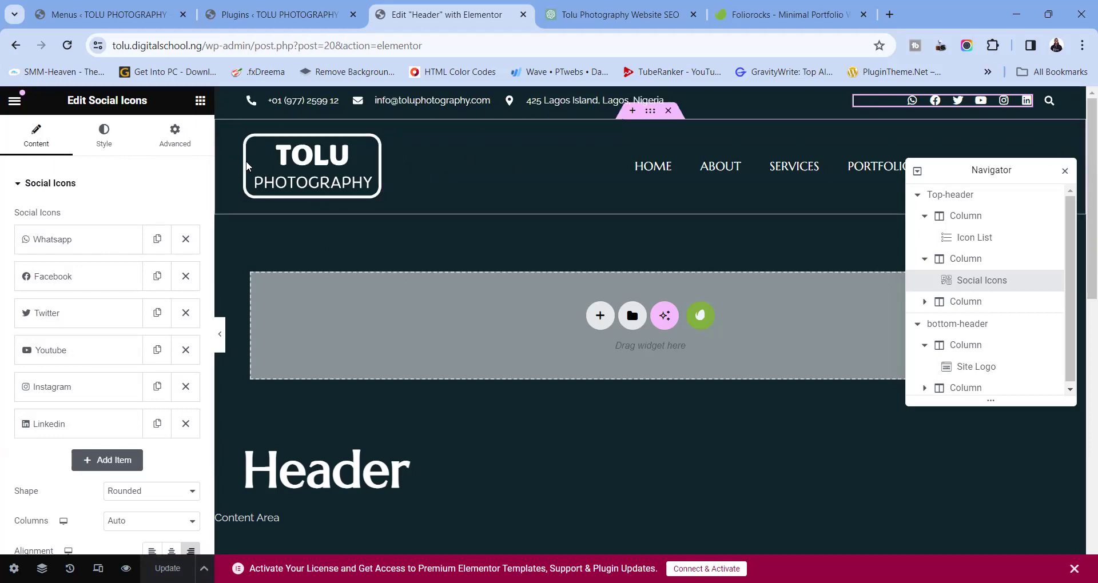
# Restore the browser, switch to the Plugins page, and go to Templates > Theme Builder
pyautogui.click(1048, 14)
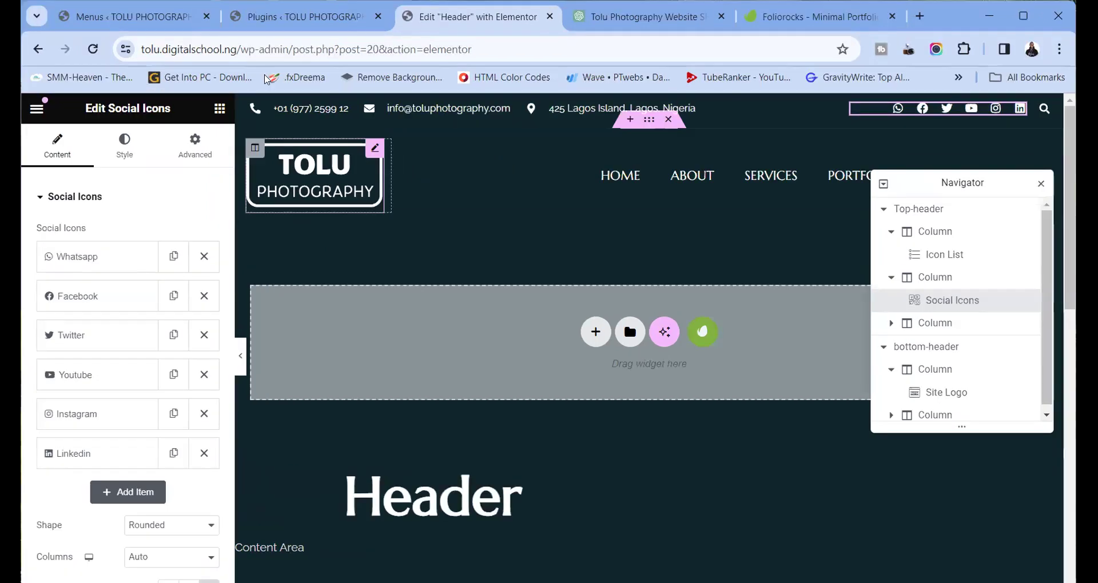
pyautogui.click(335, 20)
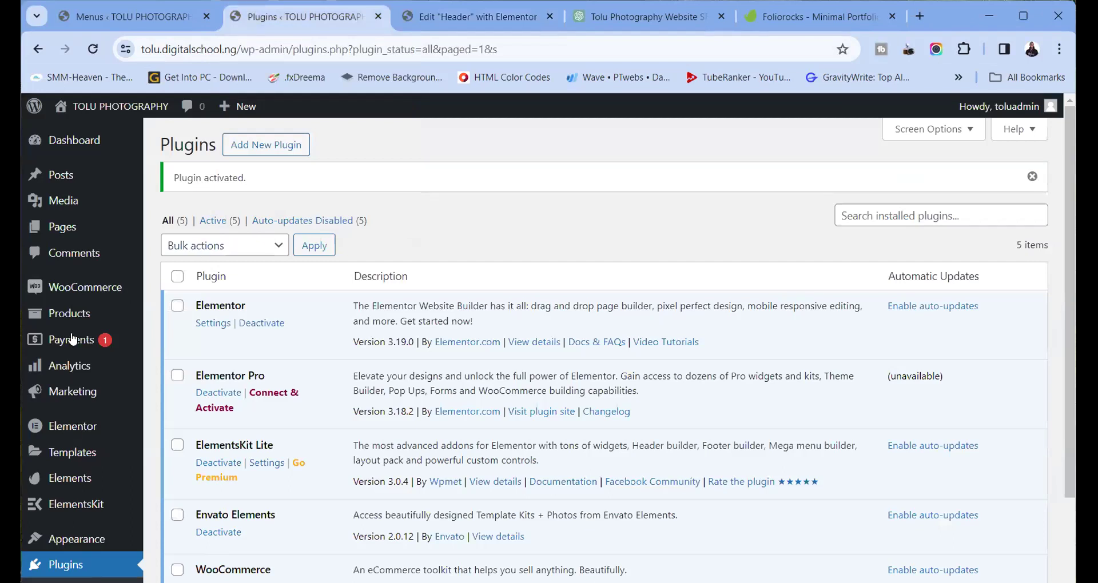
pyautogui.scroll(-2, 73, 340)
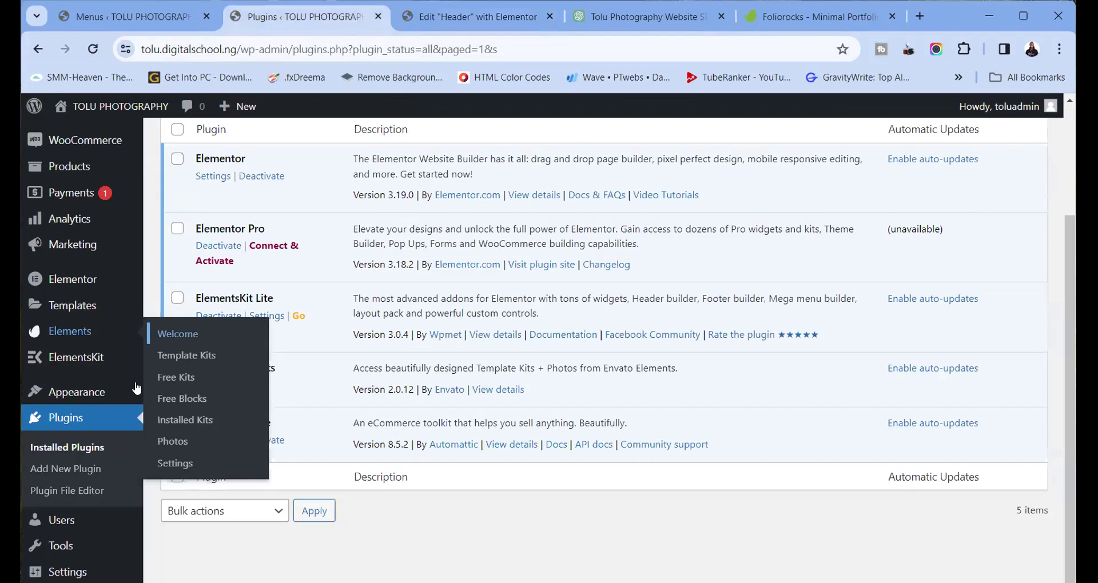
pyautogui.moveTo(89, 345)
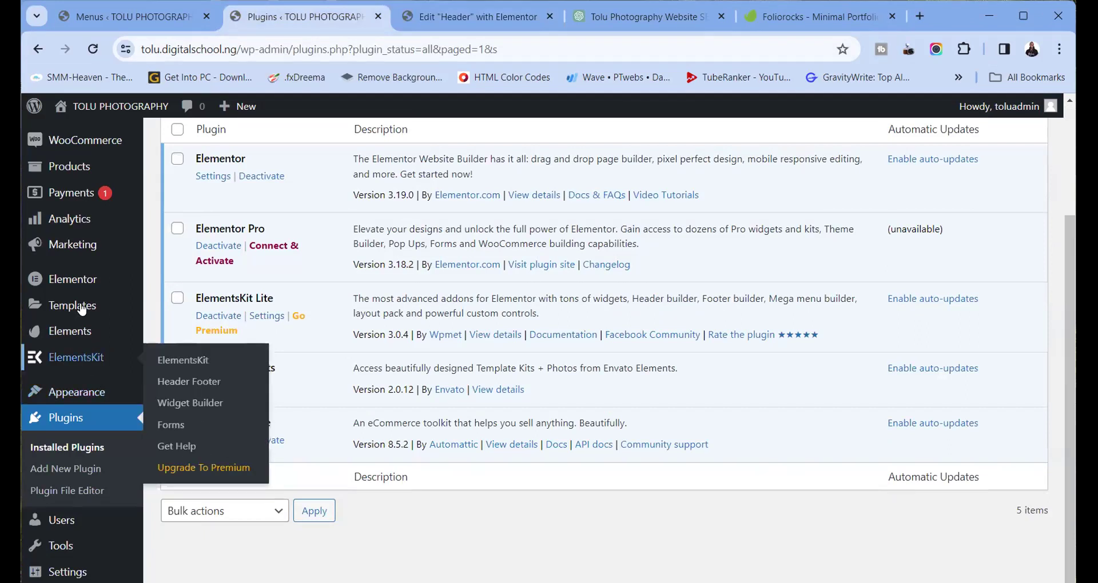
pyautogui.moveTo(87, 279)
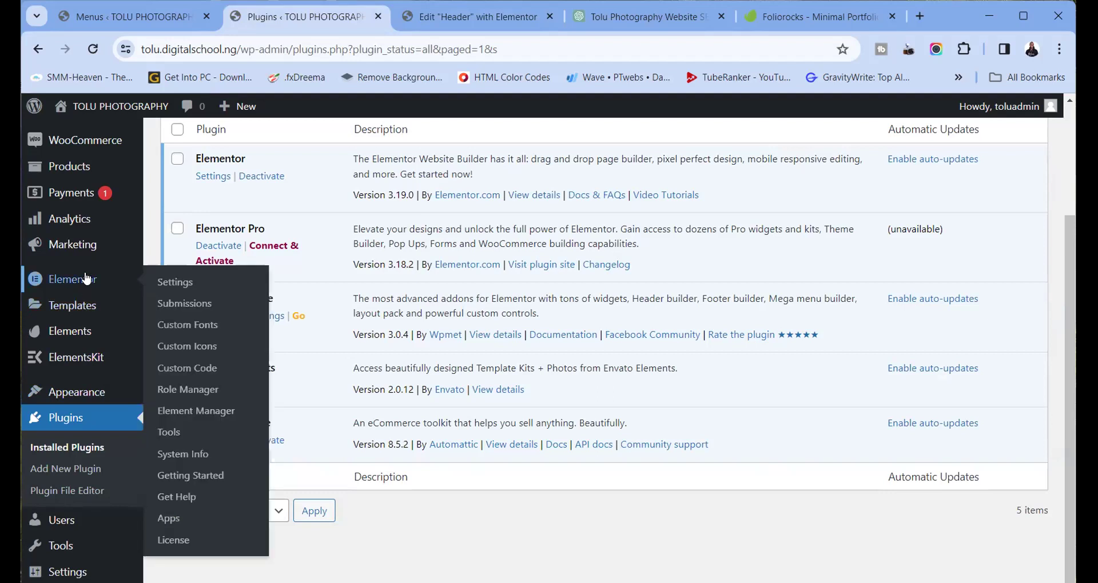
pyautogui.moveTo(69, 313)
pyautogui.click(183, 354)
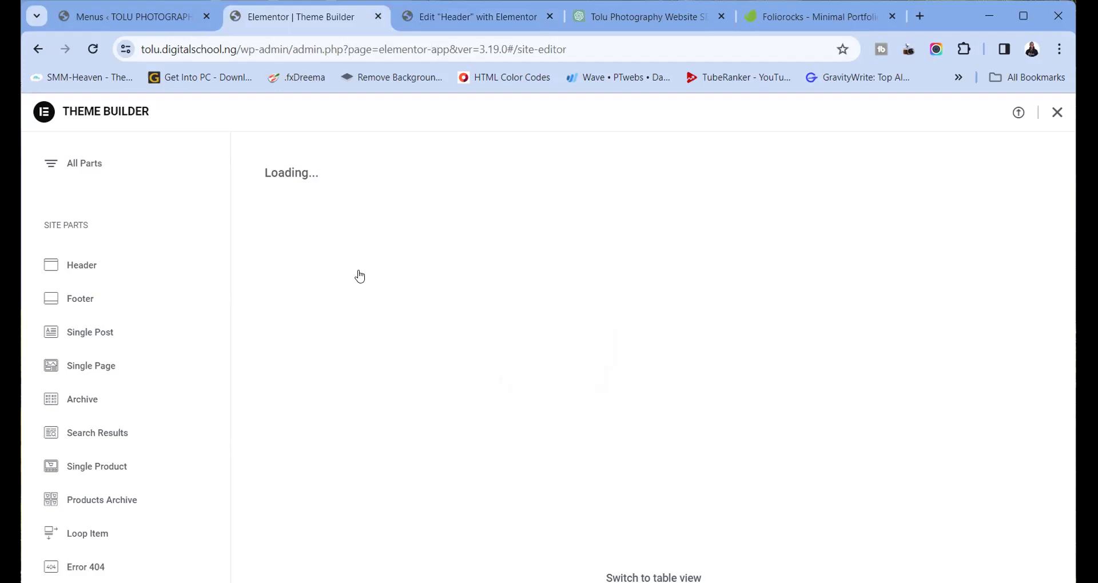
# Open the Footer part in a new tab and close the resulting 404 page
pyautogui.rightClick(93, 295)
pyautogui.click(115, 308)
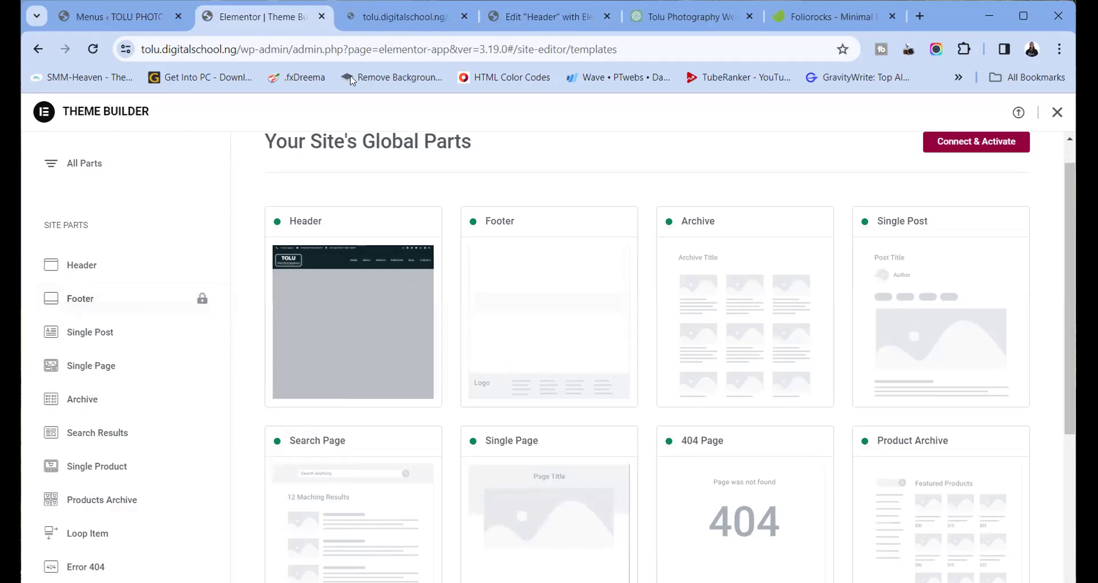
pyautogui.click(378, 17)
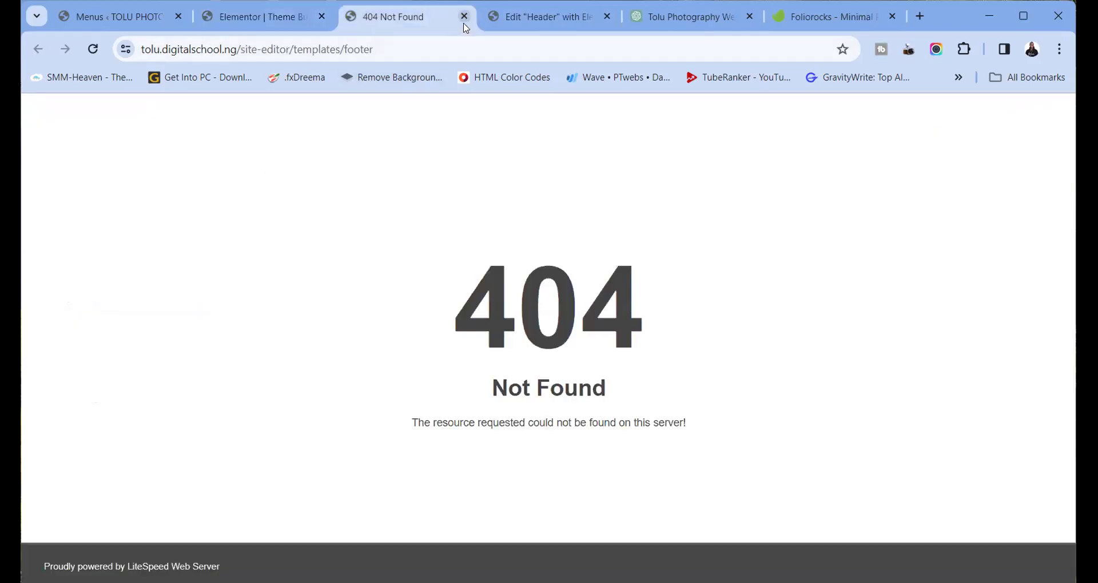
pyautogui.rightClick(413, 24)
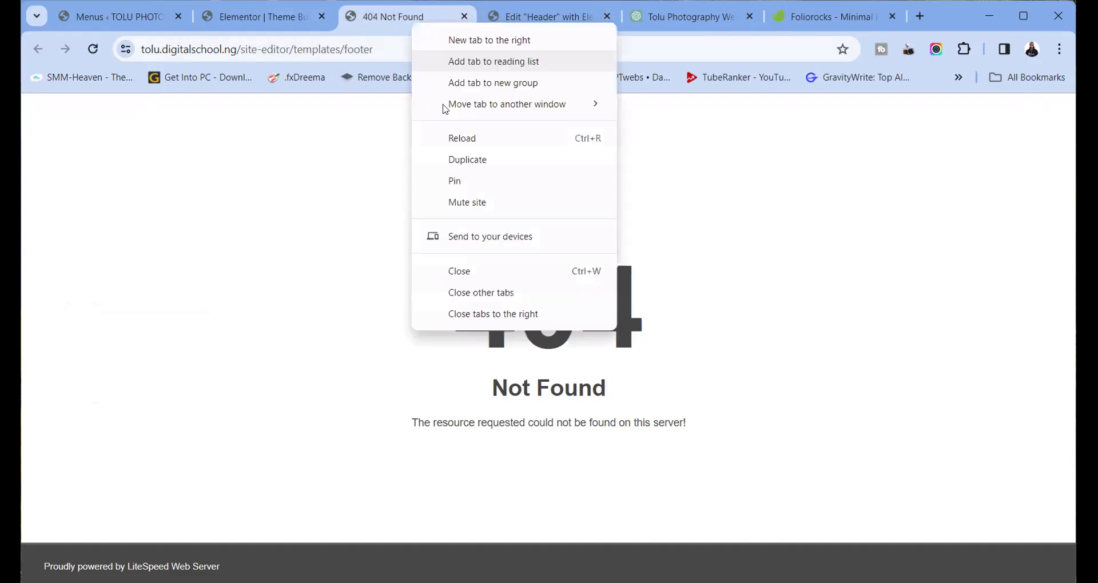
pyautogui.click(461, 273)
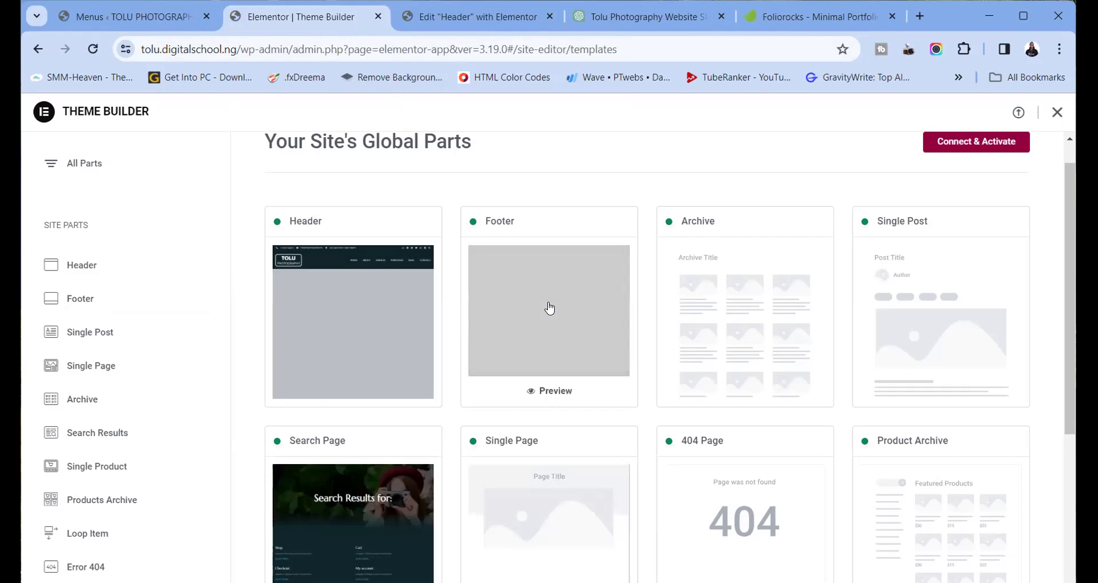
# Open the Footer templates view and launch the footer editor in a new tab, closing the 404 tab
pyautogui.rightClick(549, 308)
pyautogui.click(635, 320)
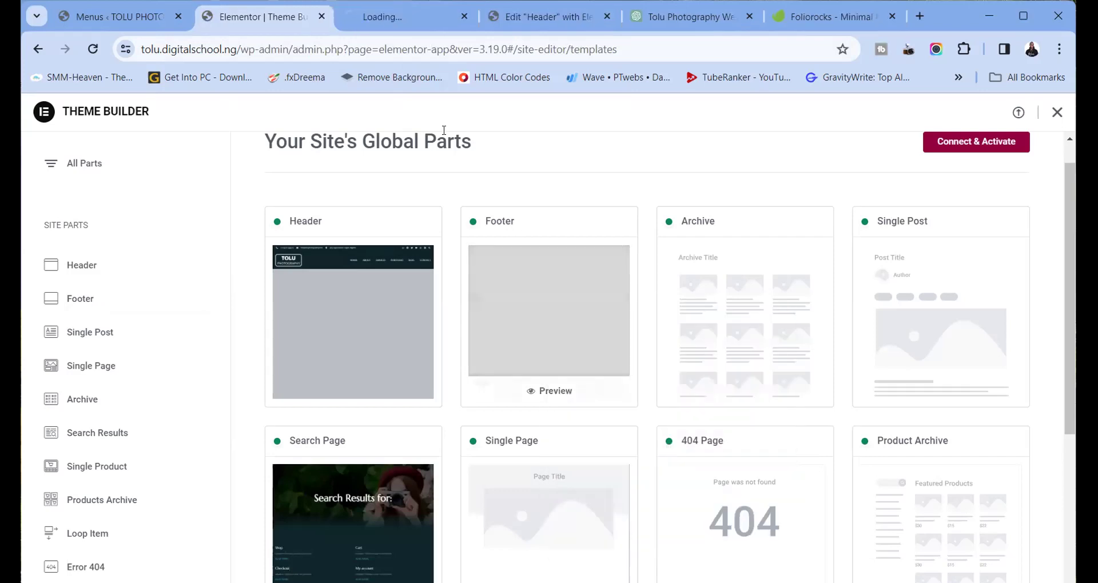
pyautogui.moveTo(483, 333)
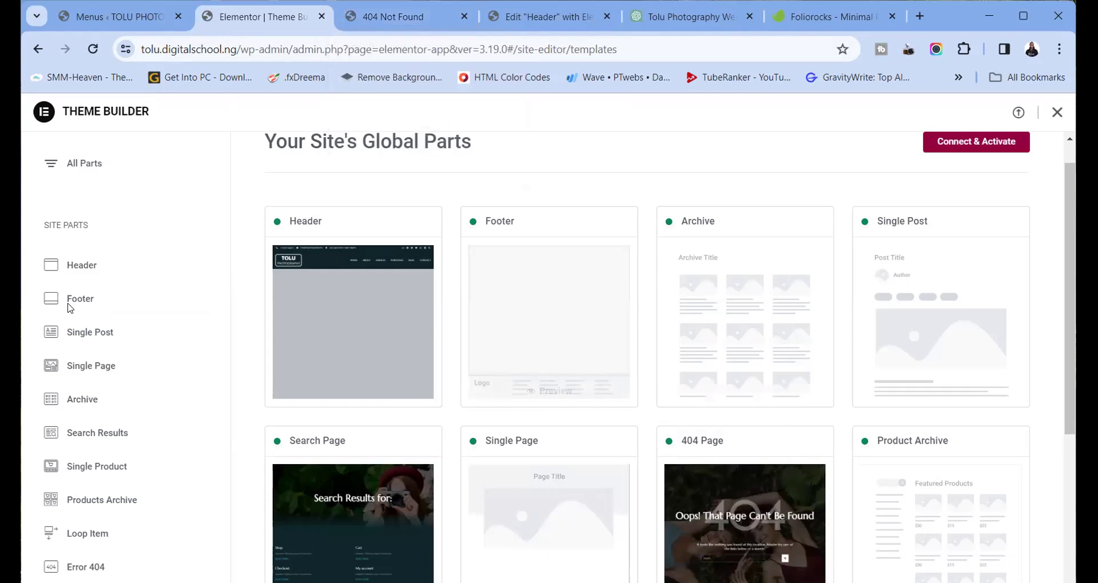
pyautogui.click(508, 321)
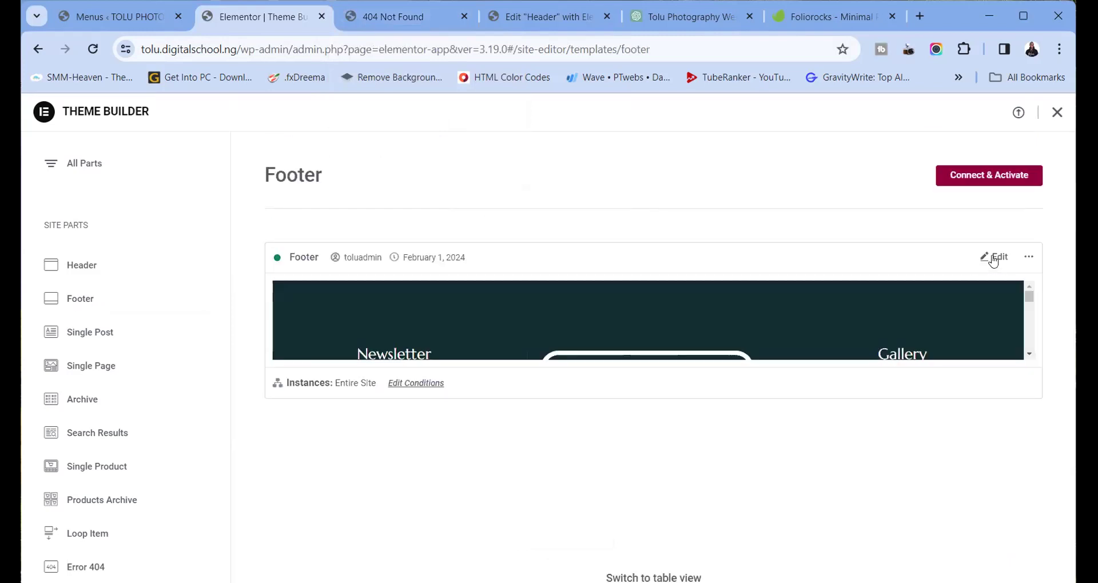
pyautogui.rightClick(993, 259)
pyautogui.click(830, 274)
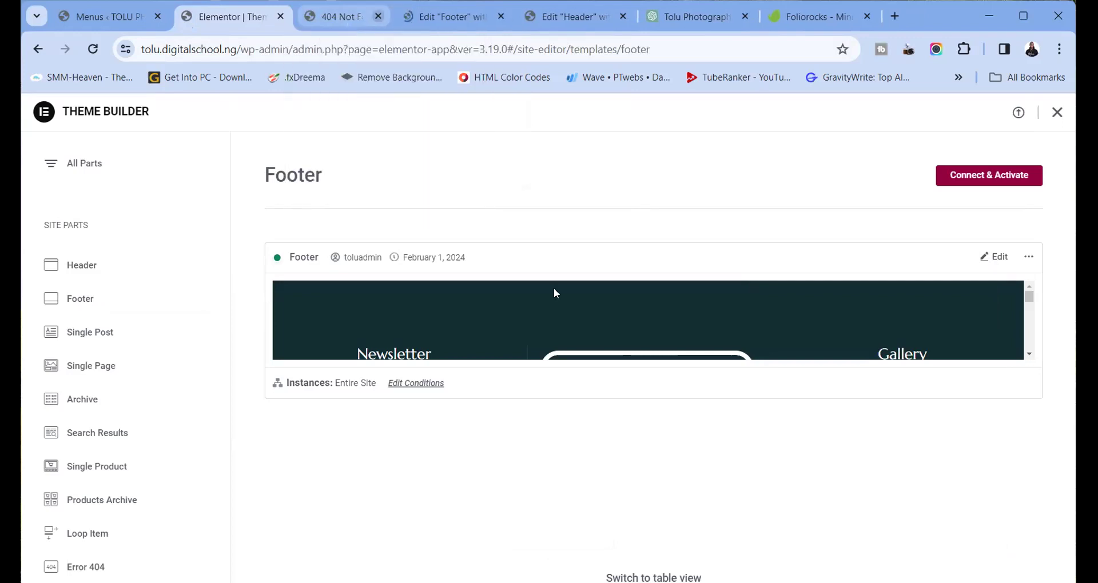
pyautogui.click(403, 16)
# Switch to the Footer editor tab and look over the footer layout
pyautogui.click(390, 23)
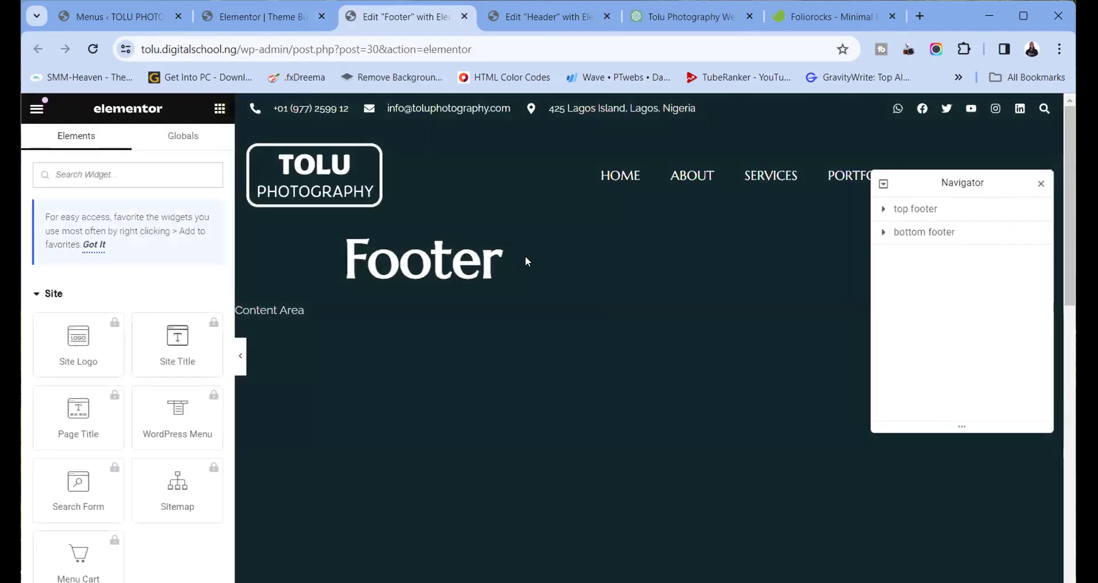
pyautogui.scroll(-9, 525, 257)
pyautogui.scroll(8, 713, 289)
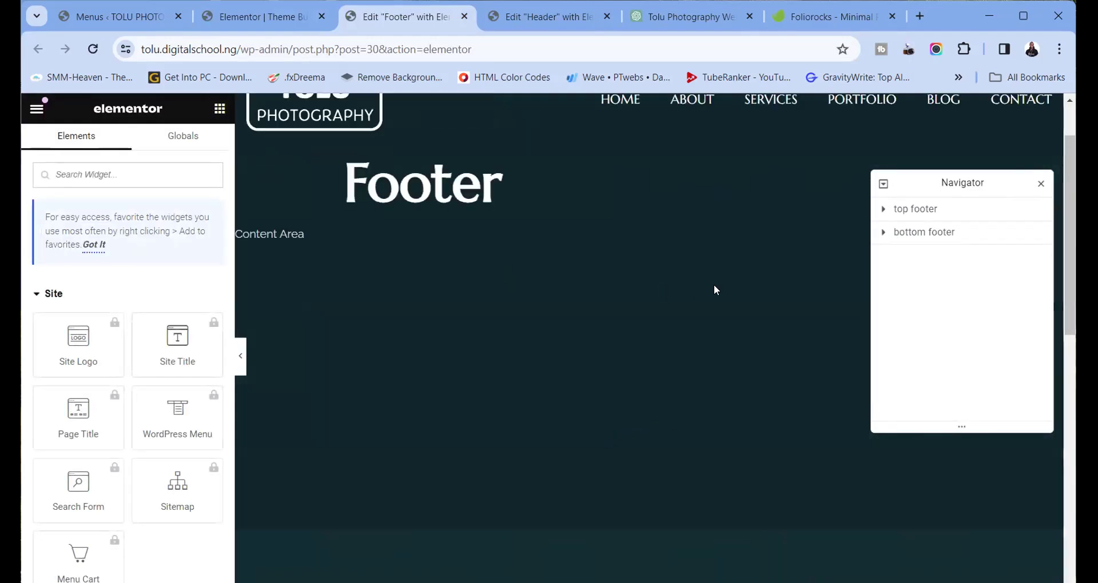
pyautogui.scroll(1, 743, 206)
pyautogui.scroll(-13, 608, 311)
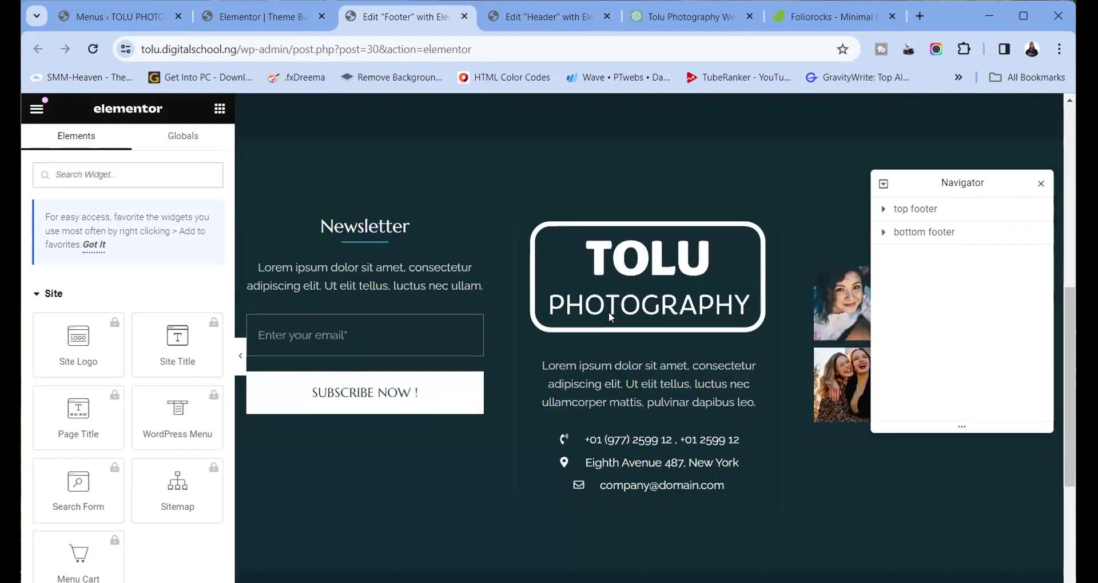
pyautogui.scroll(4, 659, 310)
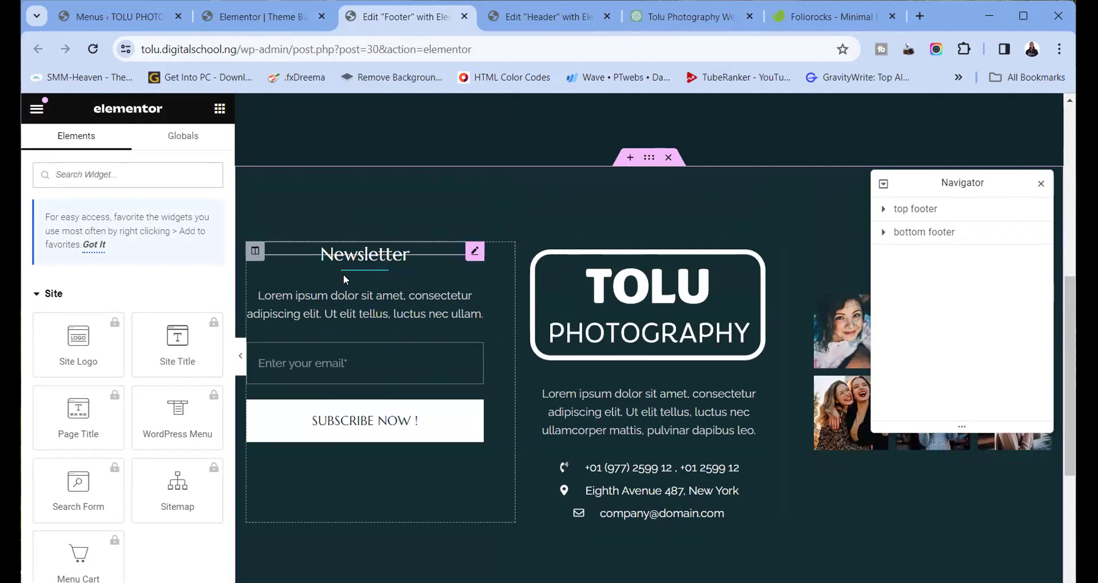
# Delete the Newsletter and Gallery columns, then select the footer logo
pyautogui.rightClick(255, 252)
pyautogui.click(321, 536)
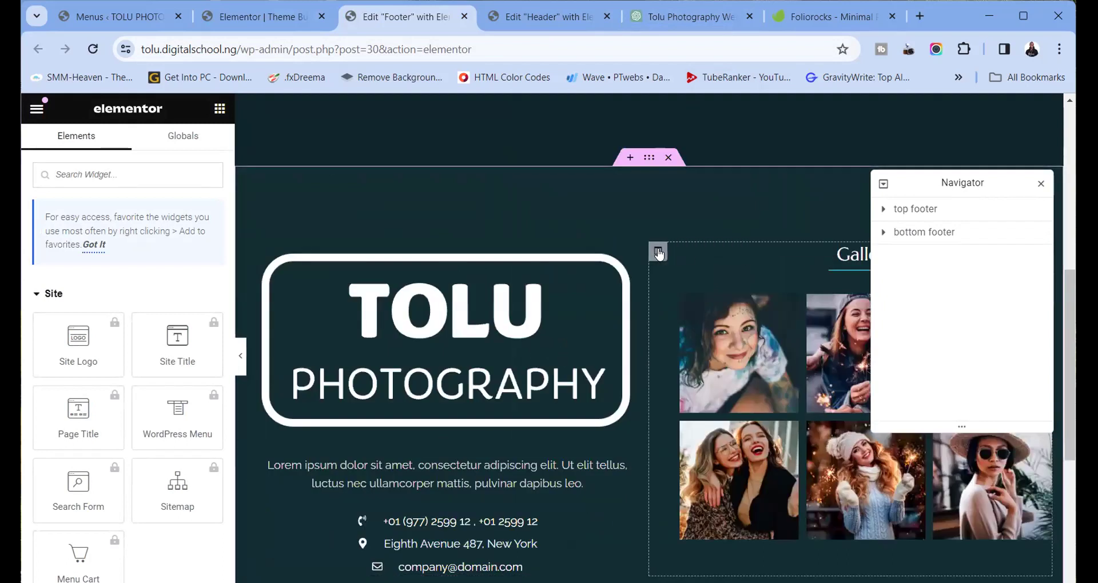
pyautogui.rightClick(658, 249)
pyautogui.click(694, 529)
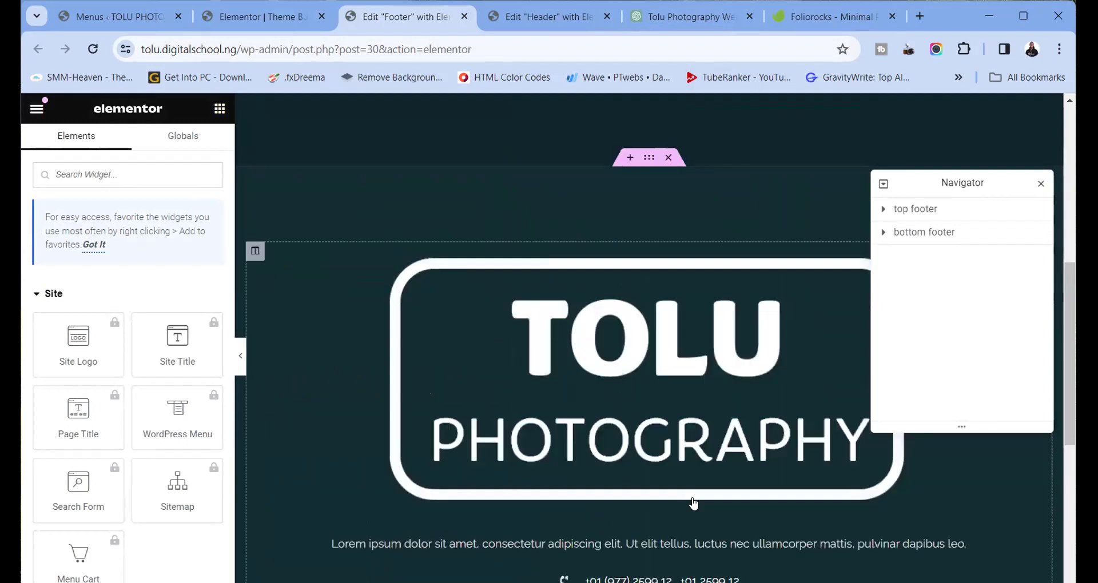
pyautogui.scroll(-5, 662, 345)
pyautogui.scroll(4, 662, 345)
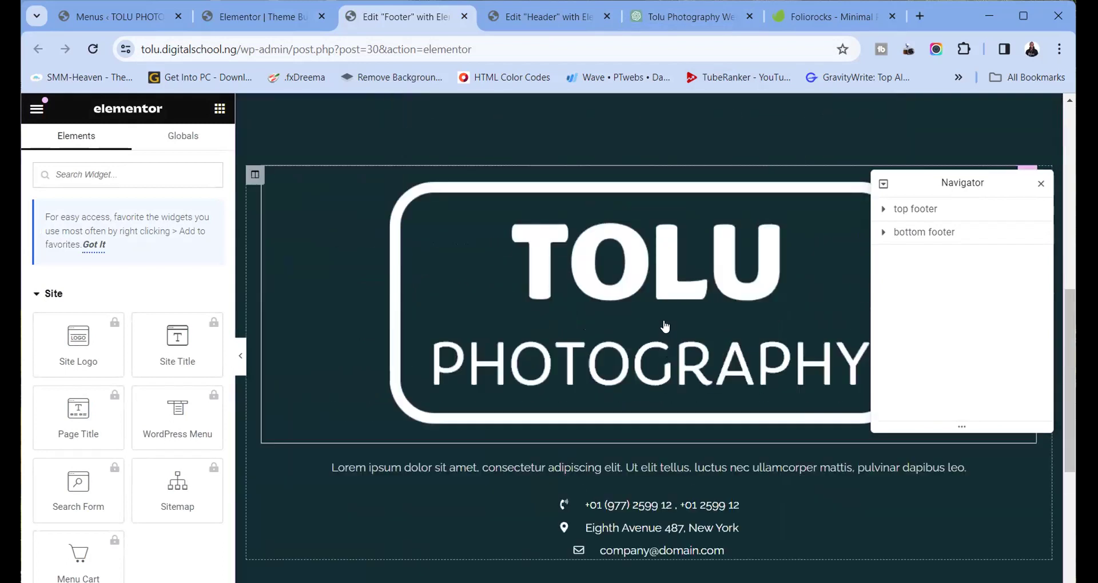
pyautogui.click(288, 246)
# Set the footer Site Logo's image resolution to Medium 300 x 300 after briefly trying Thumbnail 150 x 150
pyautogui.click(161, 393)
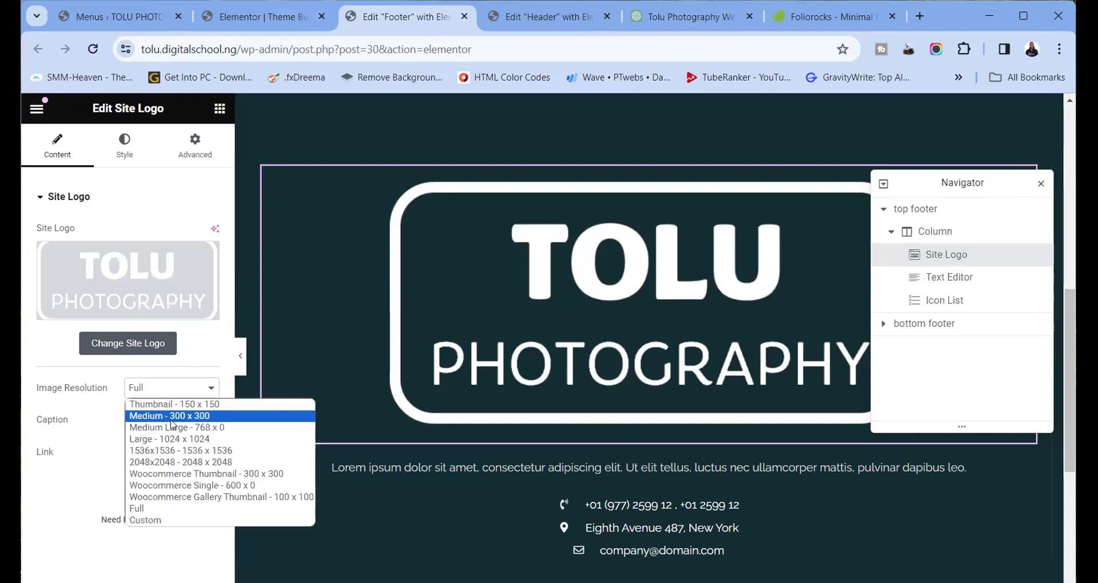
pyautogui.click(309, 416)
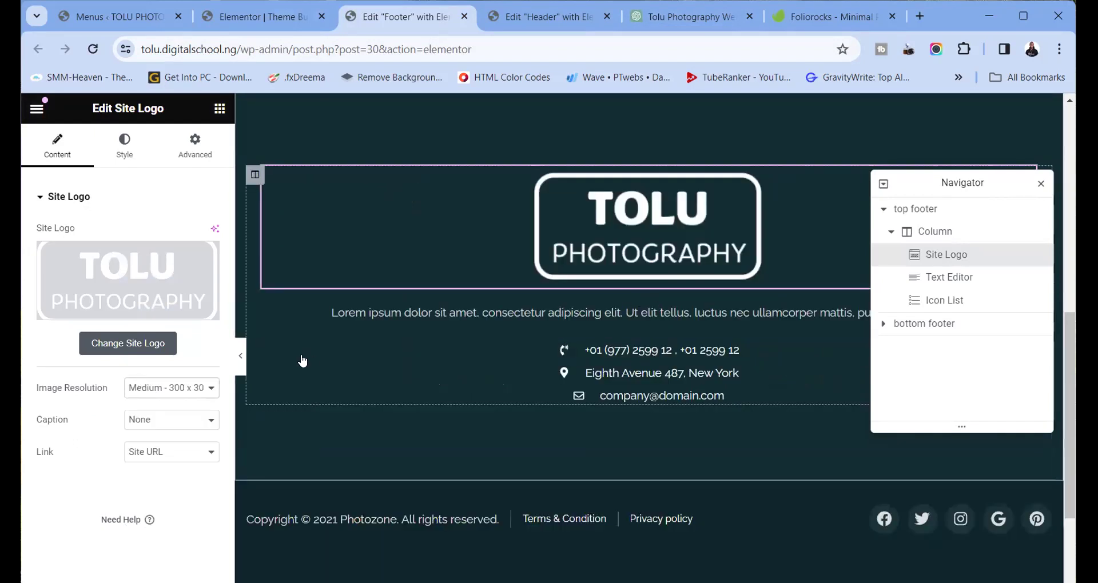
pyautogui.click(209, 390)
pyautogui.click(189, 403)
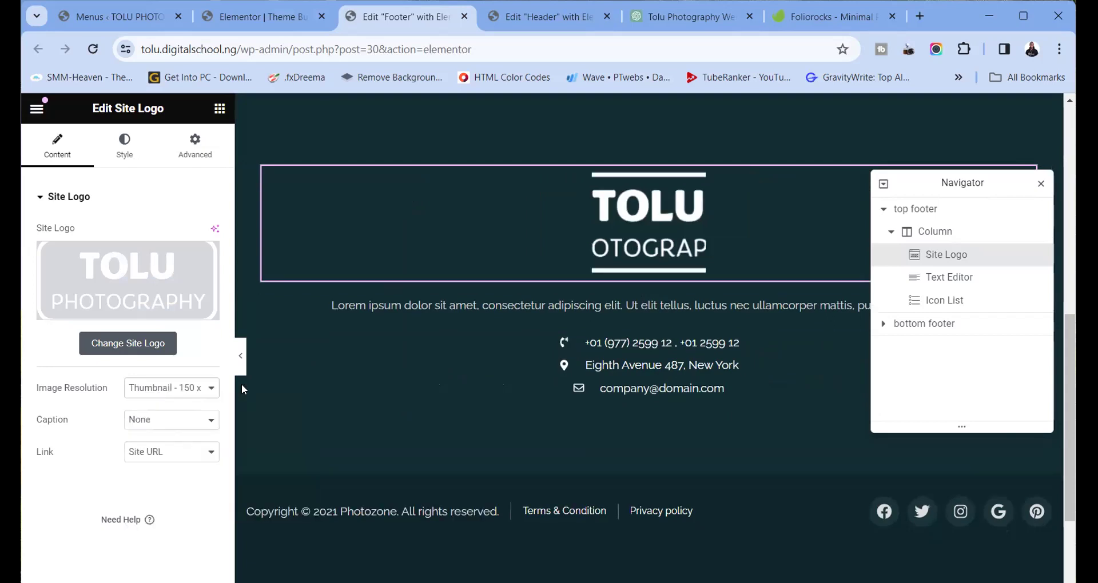
pyautogui.click(189, 389)
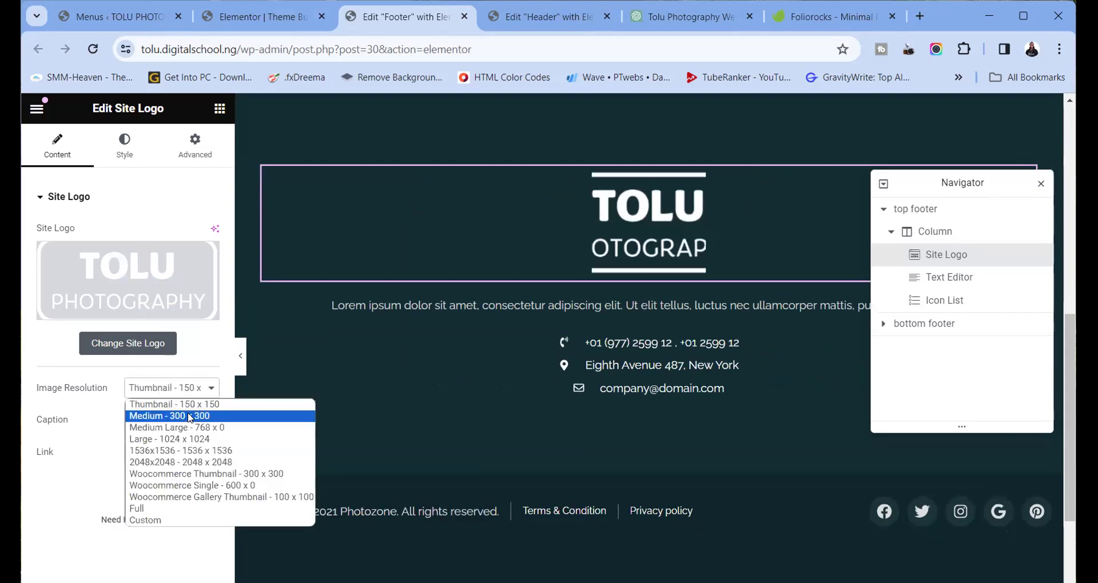
pyautogui.press('Return')
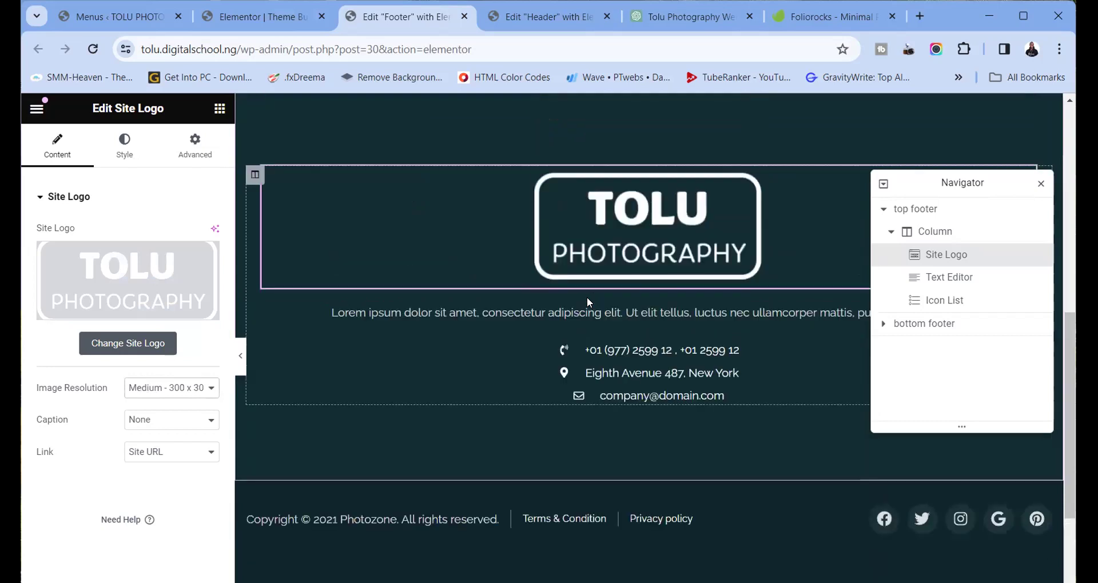
pyautogui.click(585, 314)
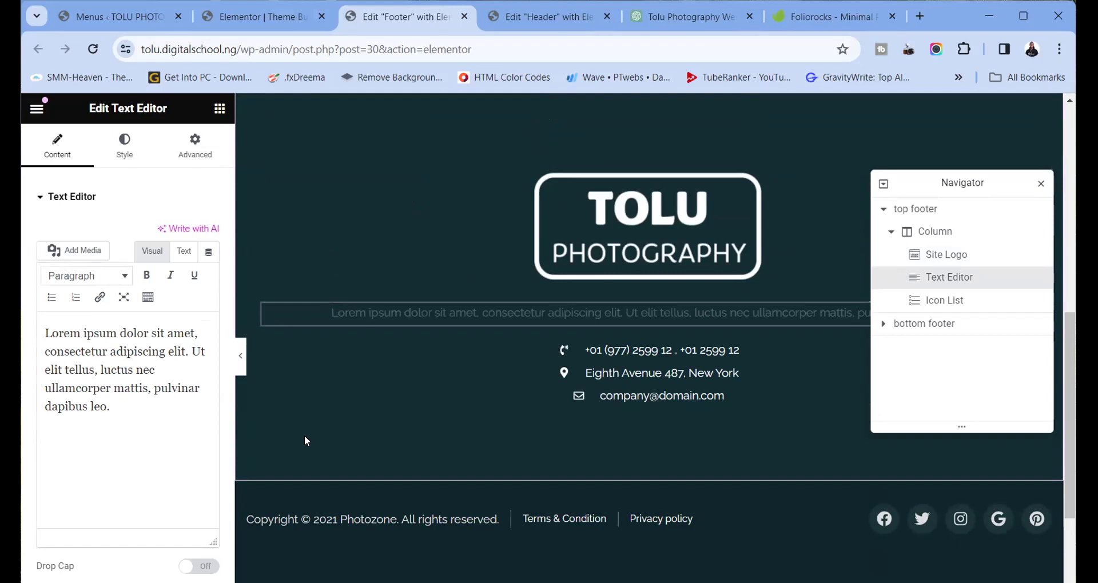
# Undo back to three footer columns, then delete the Newsletter heading, paragraph and email form
pyautogui.hotkey('ctrl', 'z')
pyautogui.hotkey('ctrl', 'z')
pyautogui.hotkey('ctrl', 'z')
pyautogui.hotkey('ctrl', 'z')
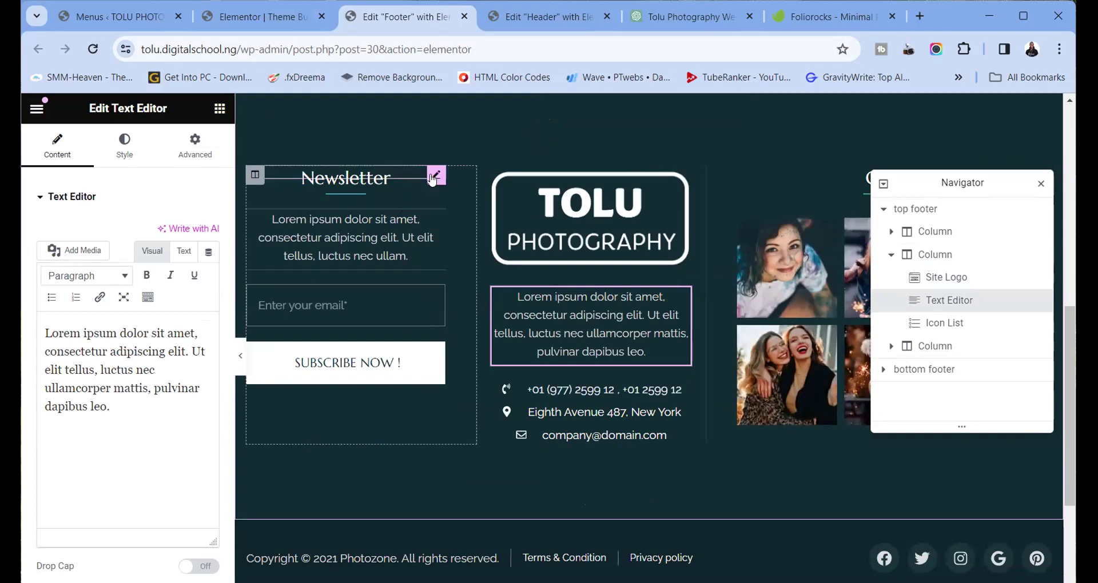
pyautogui.rightClick(433, 178)
pyautogui.click(459, 482)
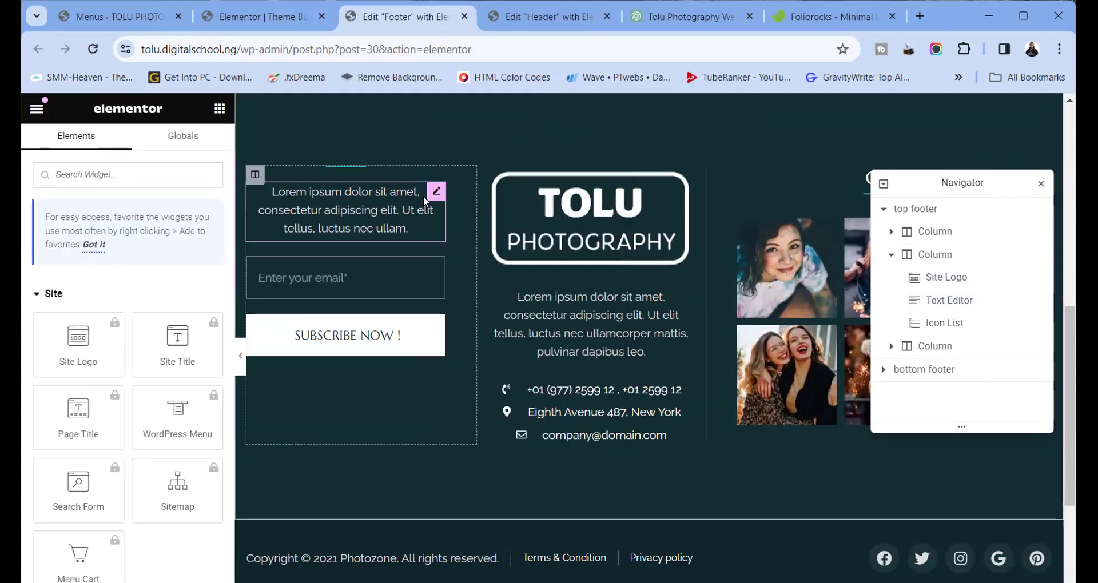
pyautogui.rightClick(430, 198)
pyautogui.click(463, 506)
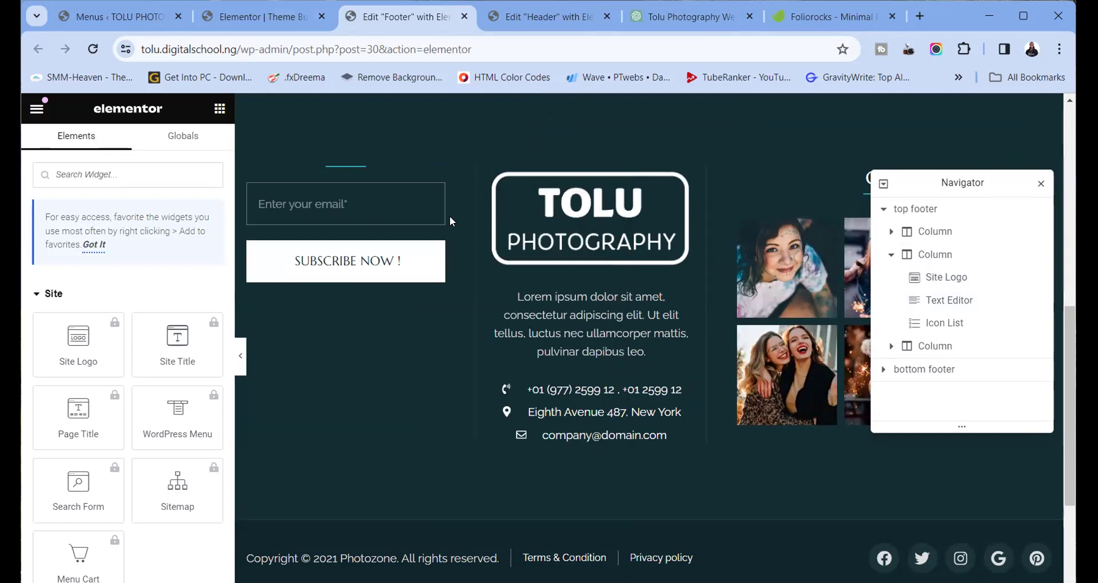
pyautogui.rightClick(437, 205)
pyautogui.click(463, 503)
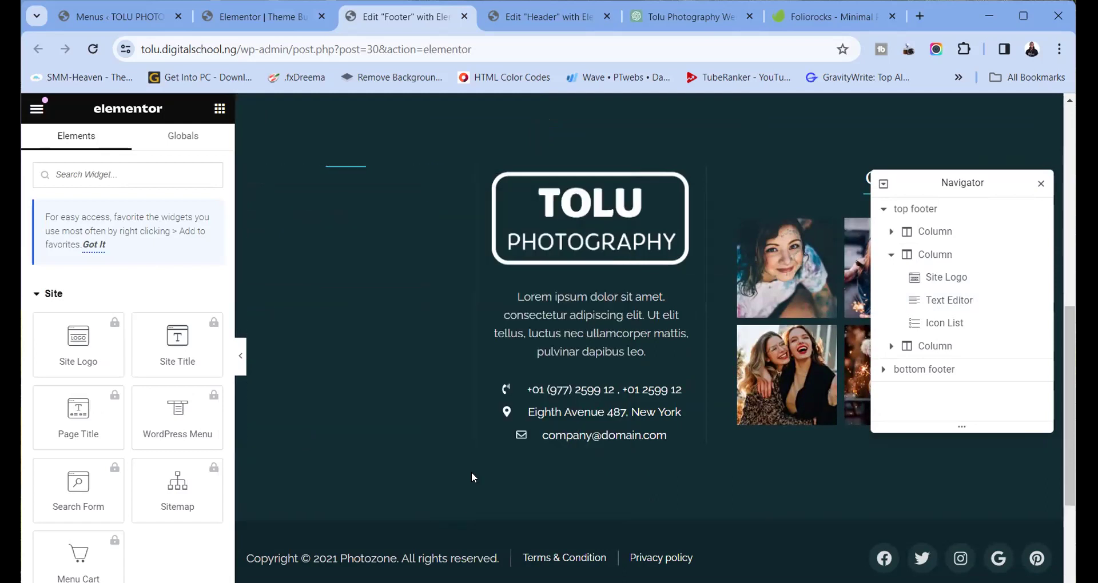
# Delete the left column's divider and the right column's Gallery heading
pyautogui.moveTo(913, 177); pyautogui.dragTo(423, 312)
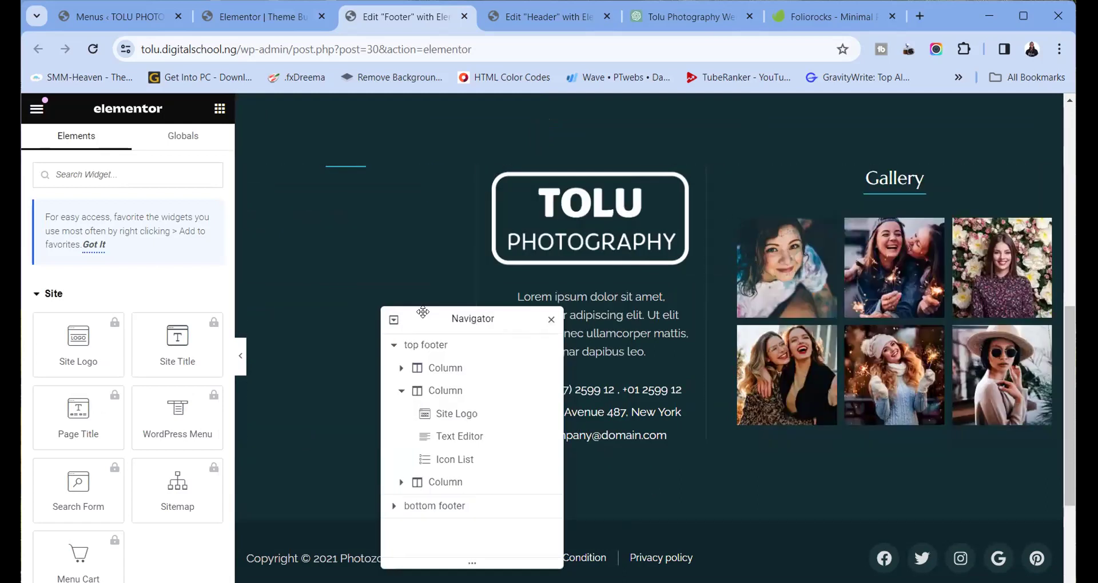
pyautogui.click(361, 167)
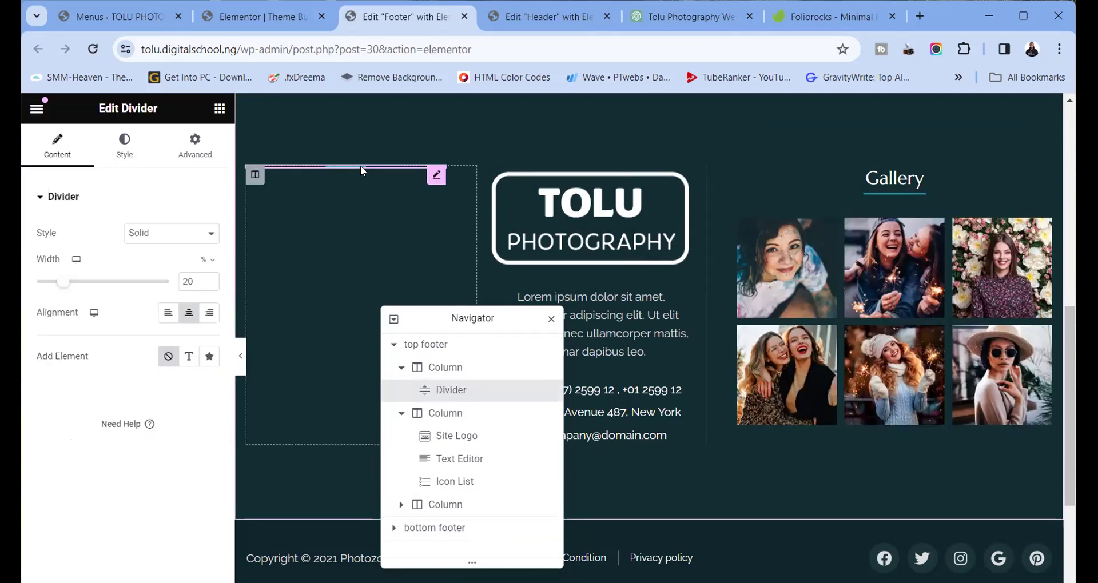
pyautogui.press('Delete')
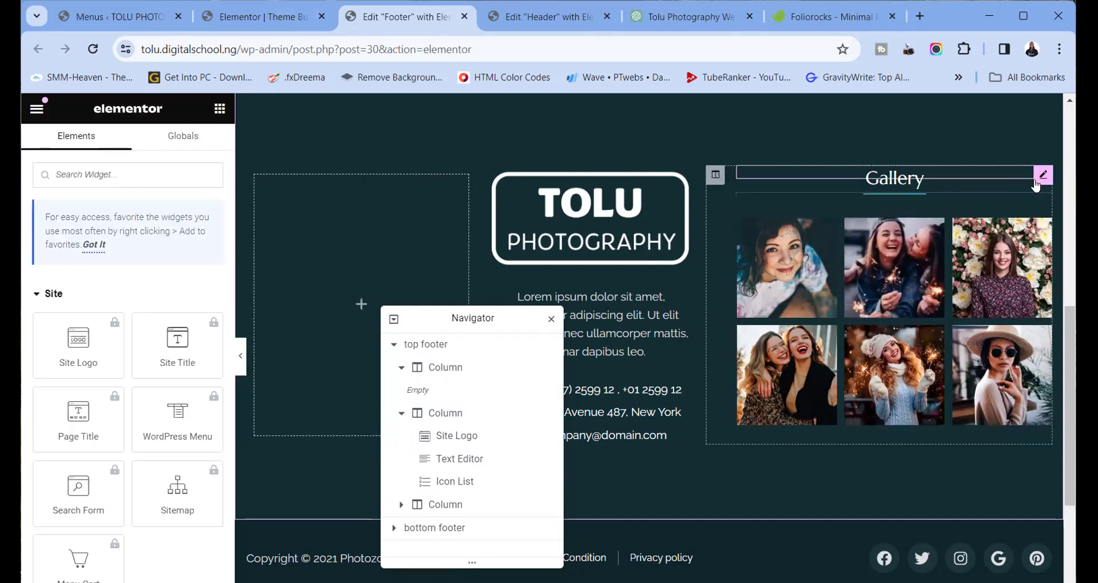
pyautogui.rightClick(1034, 192)
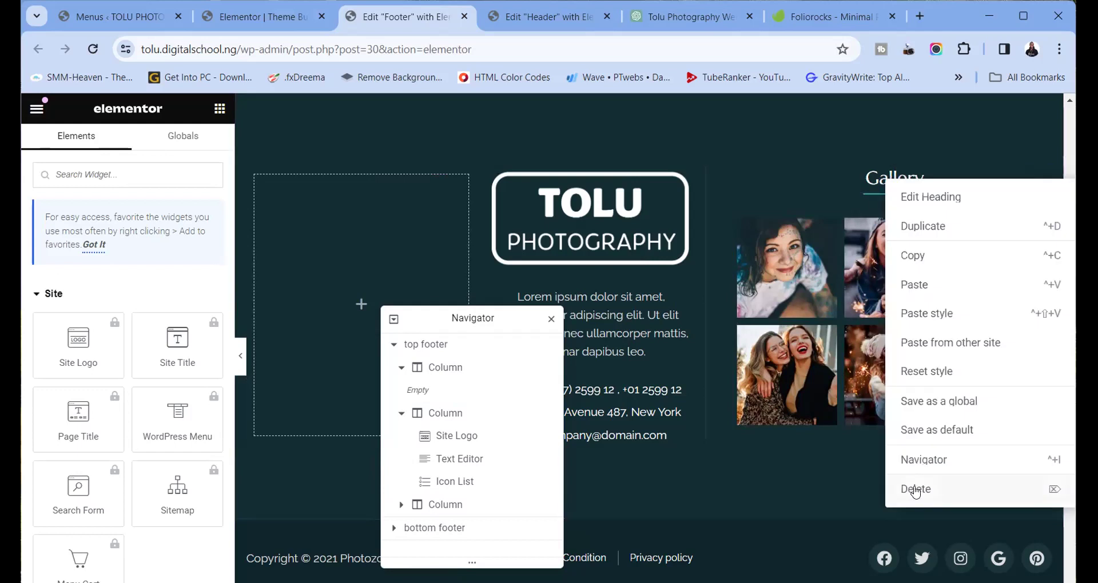
pyautogui.click(915, 489)
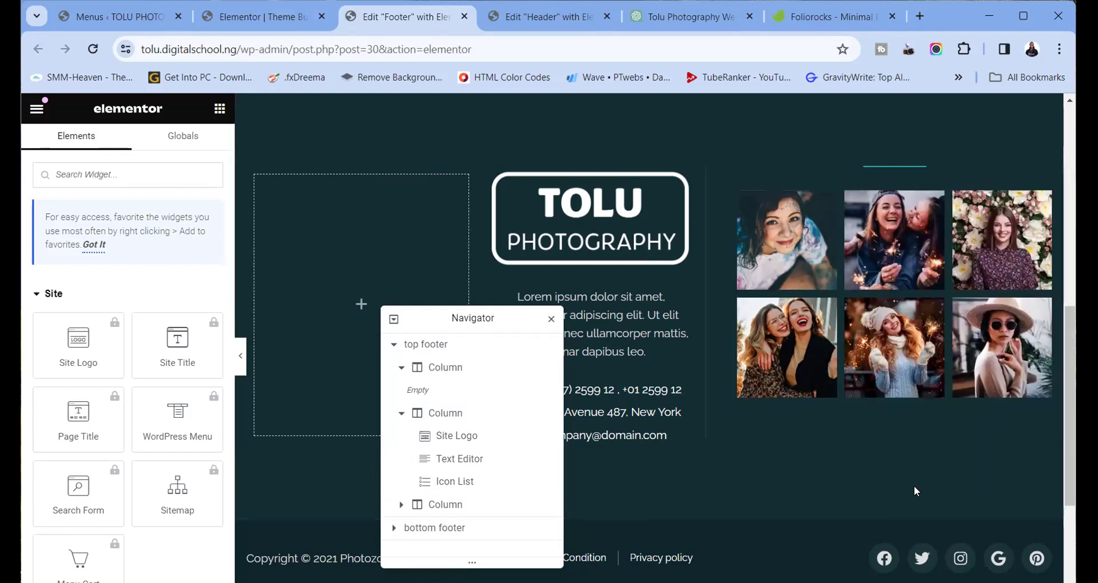
# Delete the divider and the photo gallery from the right footer column
pyautogui.click(899, 163)
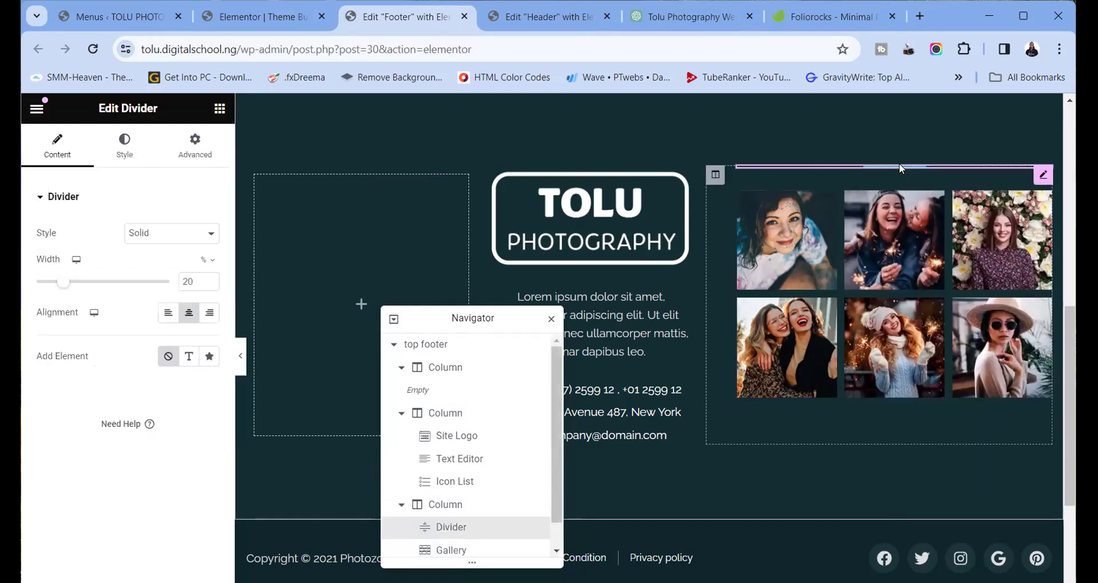
pyautogui.press('Delete')
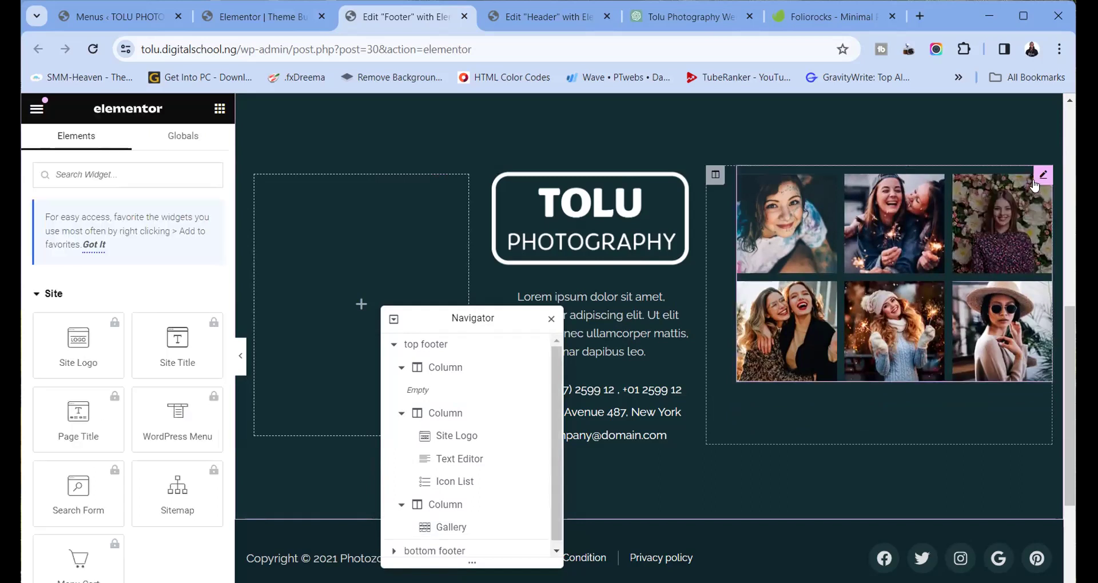
pyautogui.click(1035, 183)
pyautogui.press('Delete')
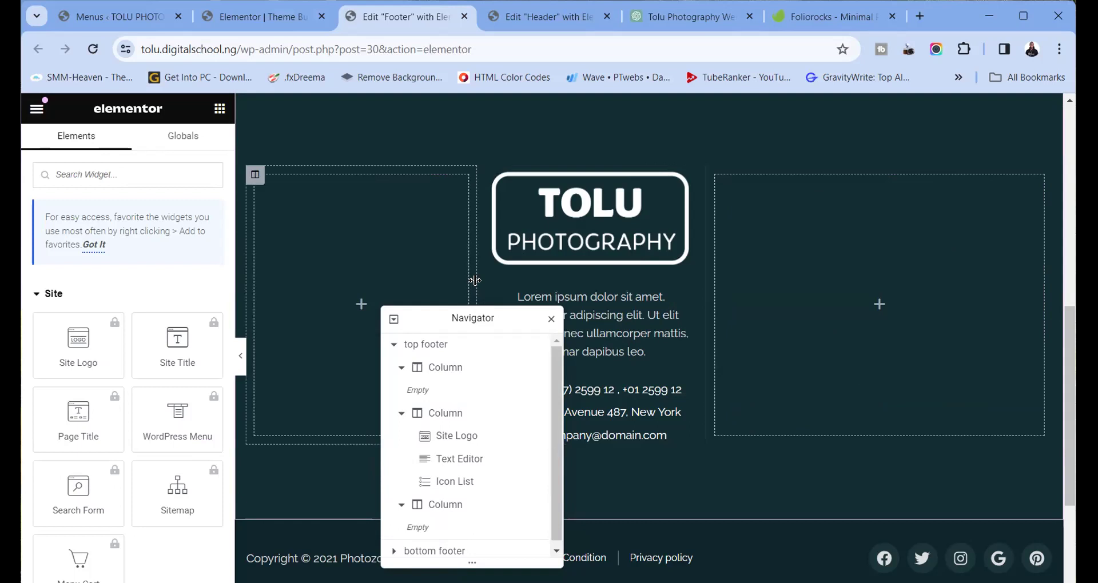
# Drag the column borders to widen the middle logo column to about 69%
pyautogui.moveTo(472, 279); pyautogui.dragTo(404, 286)
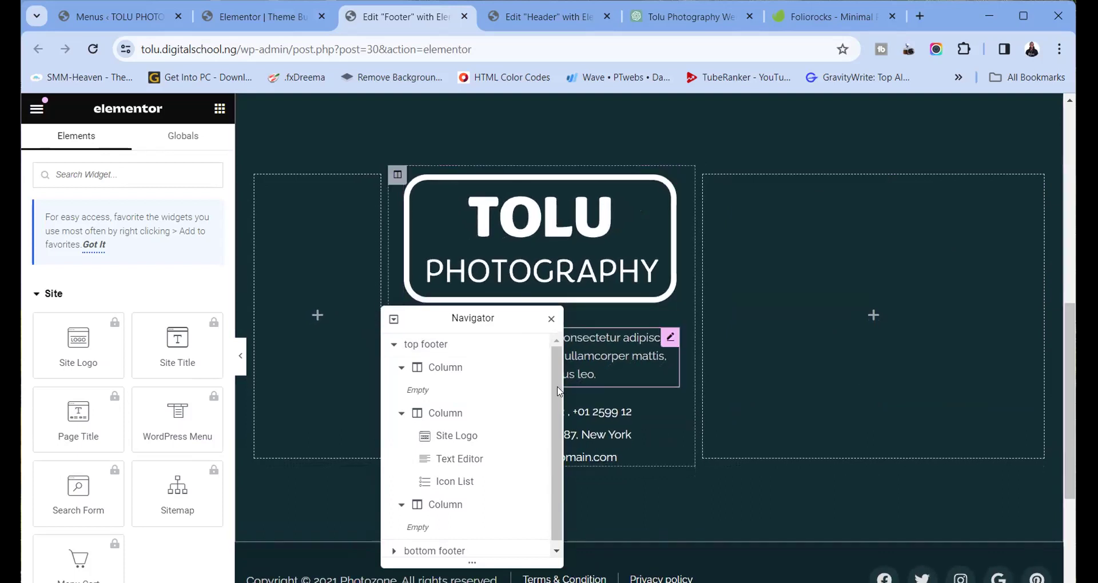
pyautogui.moveTo(485, 320); pyautogui.dragTo(436, 343)
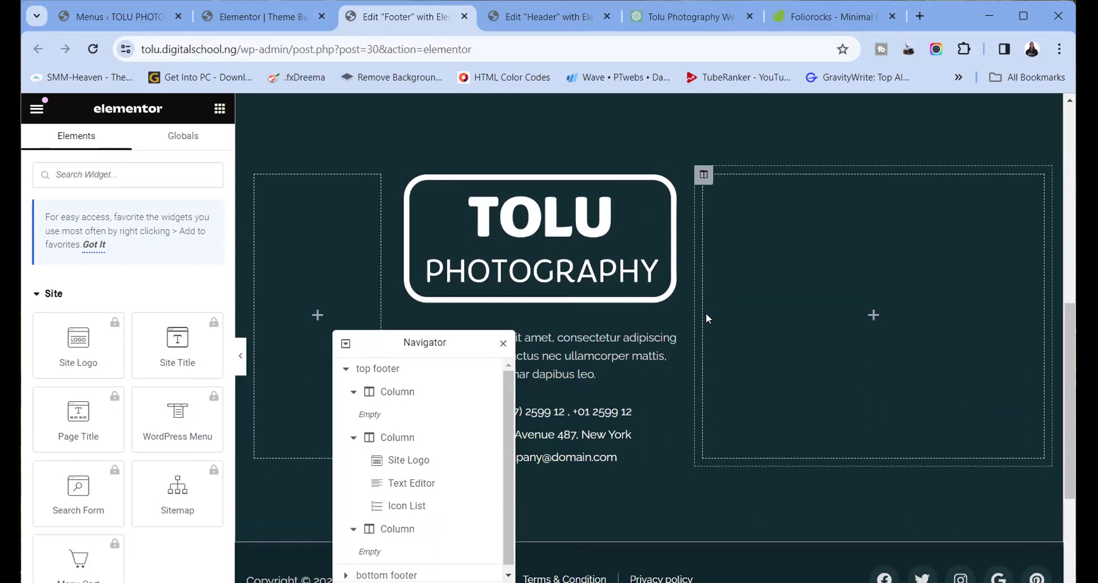
pyautogui.moveTo(695, 318); pyautogui.dragTo(943, 356)
pyautogui.moveTo(939, 351); pyautogui.dragTo(943, 351)
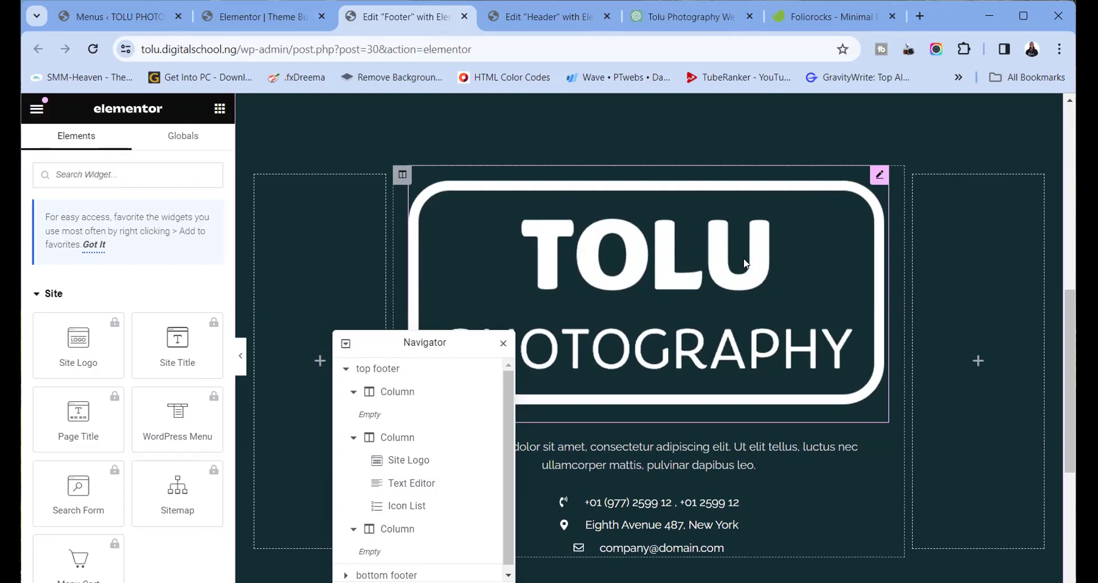
# Select the footer logo and set its image resolution back to Medium 300 x 300
pyautogui.click(877, 177)
pyautogui.click(174, 395)
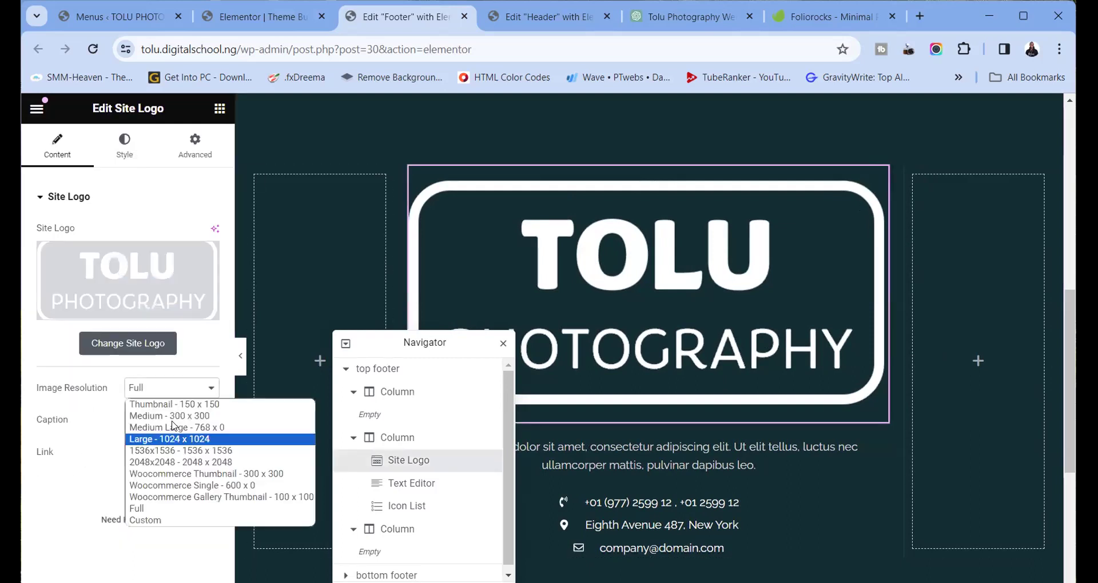
pyautogui.click(169, 418)
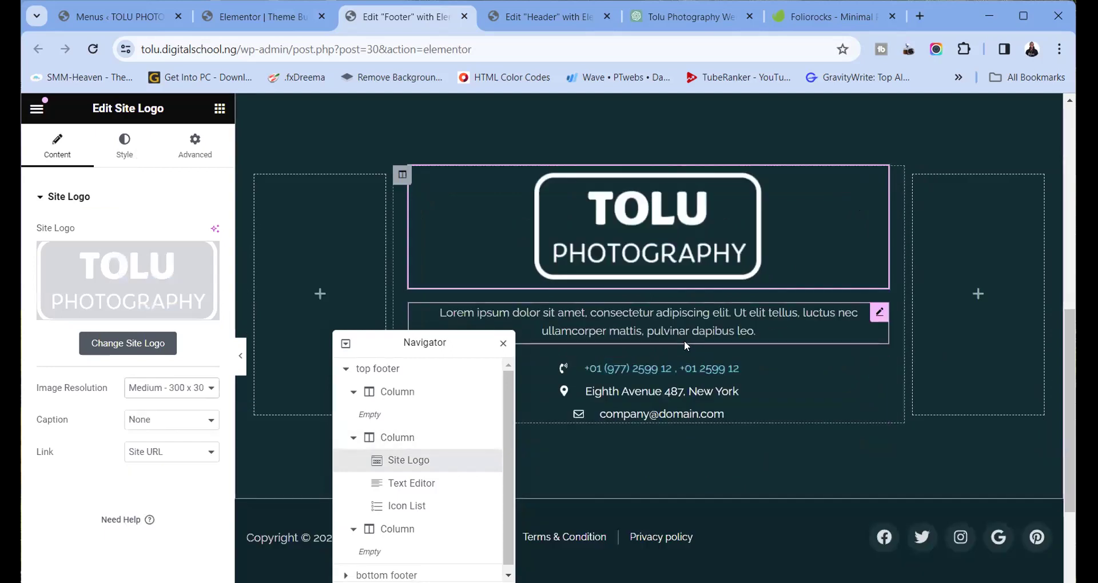
pyautogui.moveTo(425, 343); pyautogui.dragTo(335, 321)
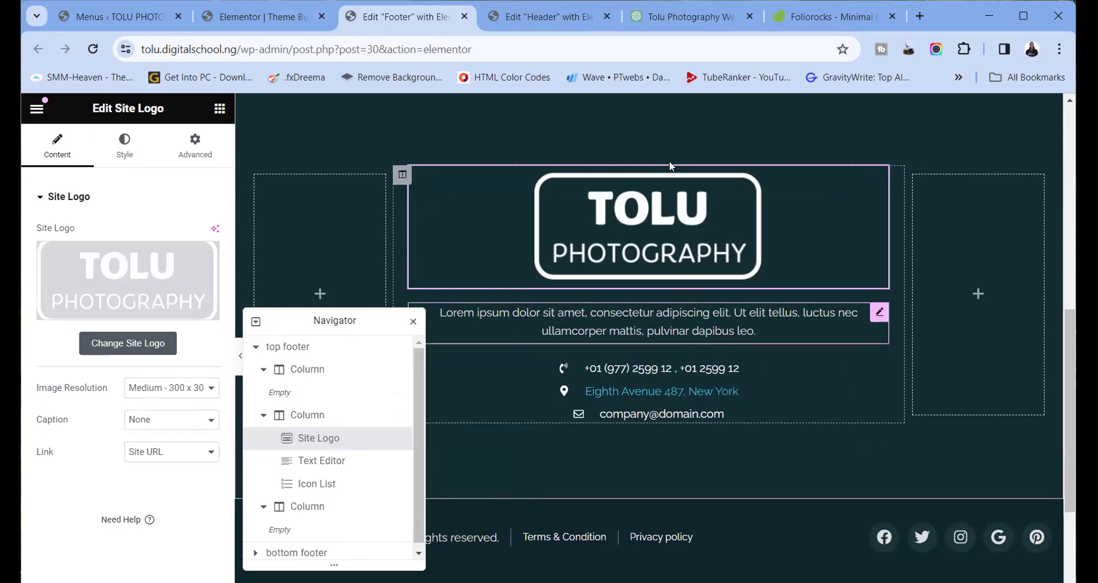
pyautogui.scroll(5, 665, 138)
pyautogui.scroll(3, 659, 136)
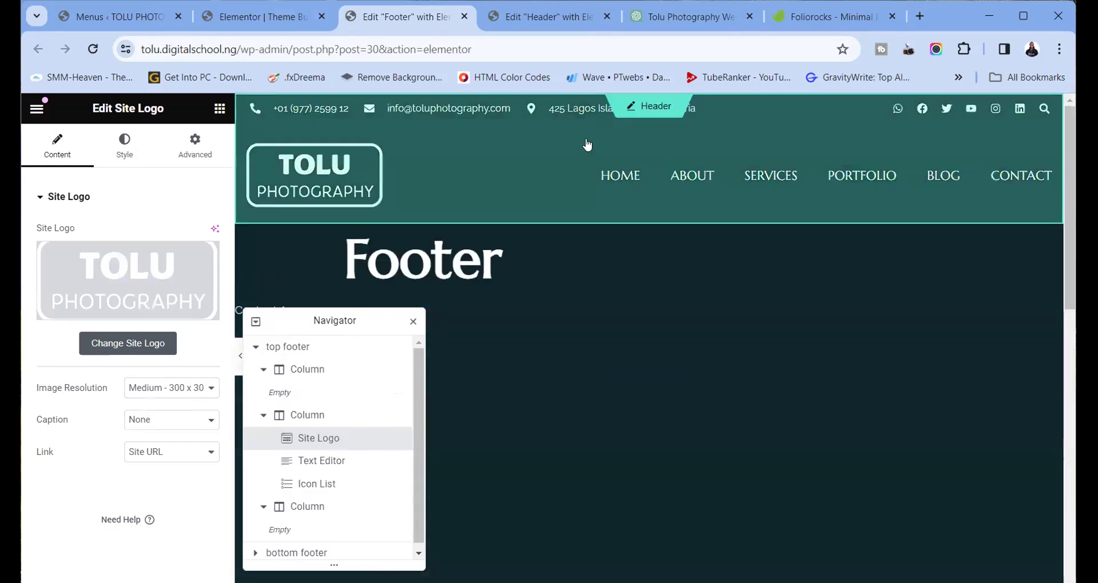
pyautogui.scroll(-10, 684, 269)
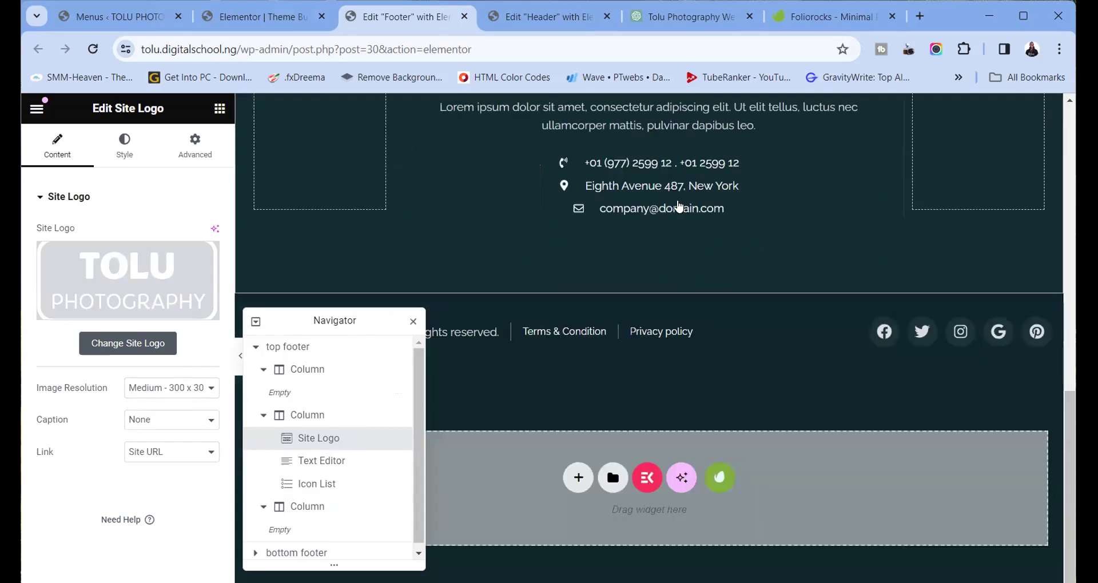
# Replace the contact list's placeholder address with the studio's street address
pyautogui.click(681, 191)
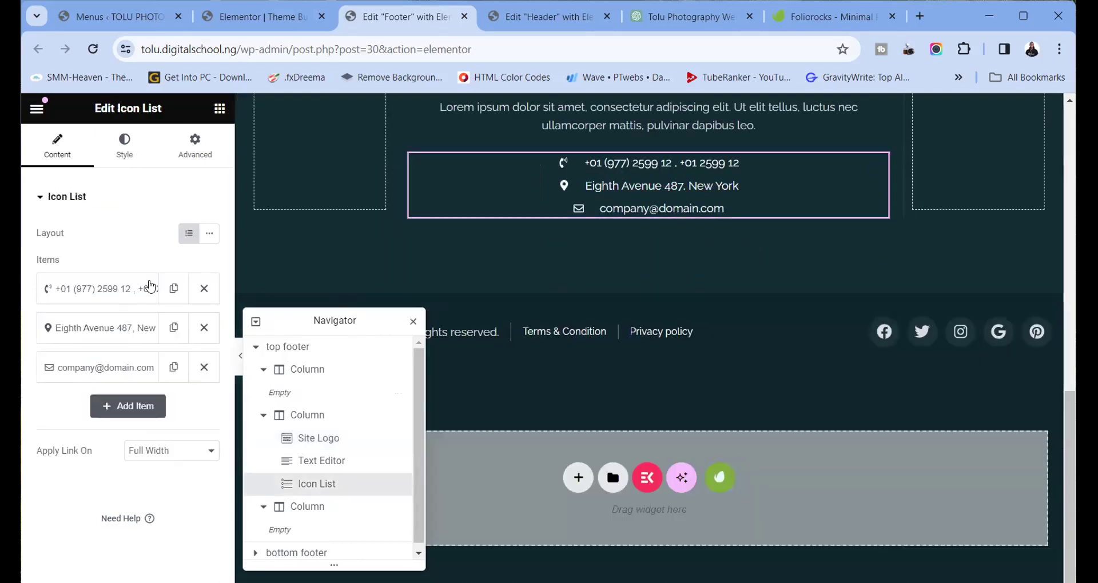
pyautogui.click(109, 330)
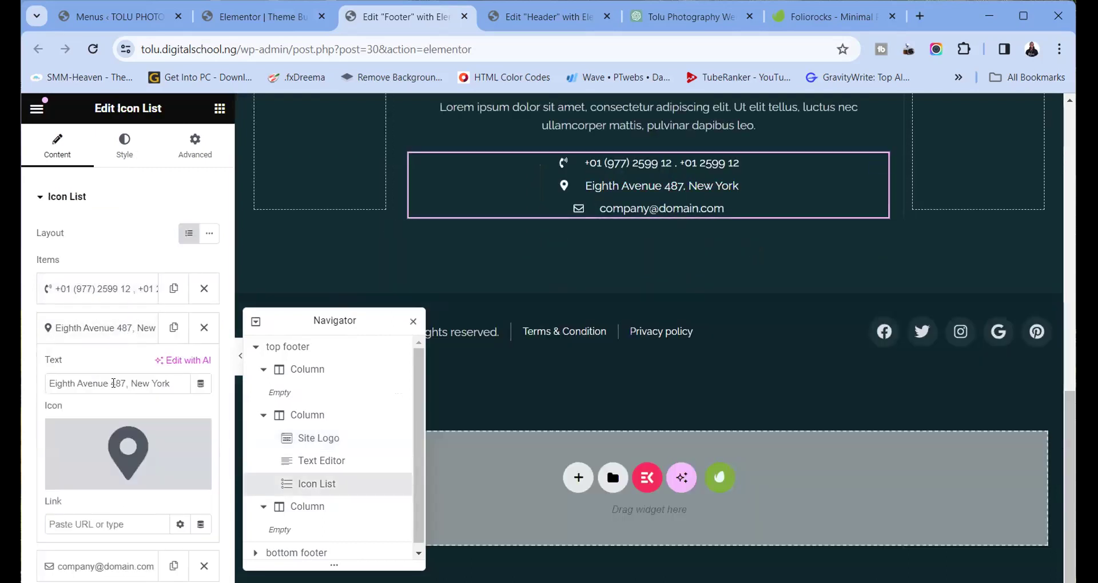
pyautogui.tripleClick(113, 383)
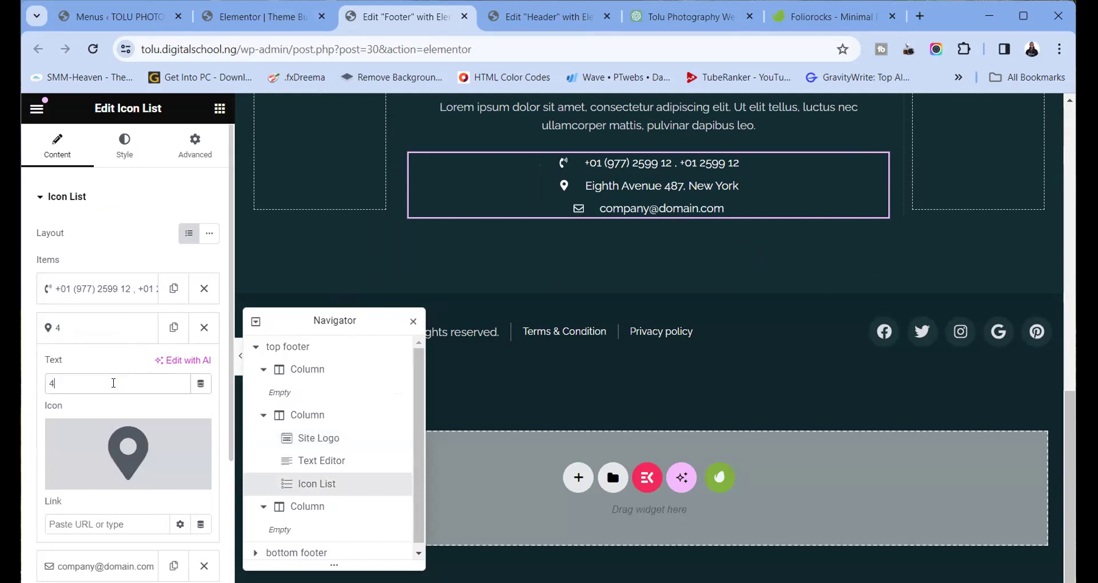
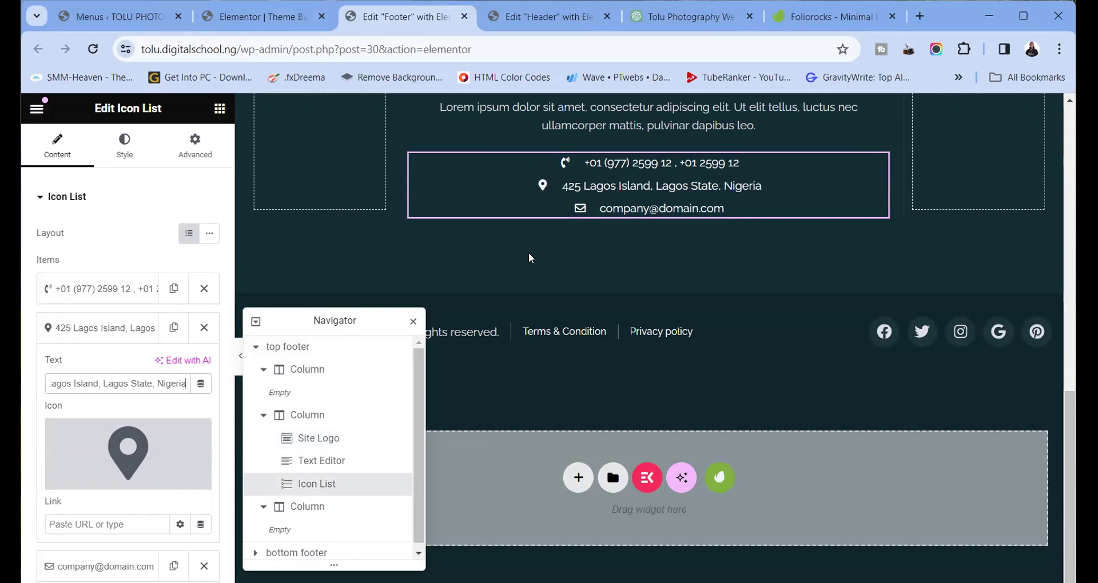
# Replace the placeholder phone number with the studio's phone number
pyautogui.click(94, 300)
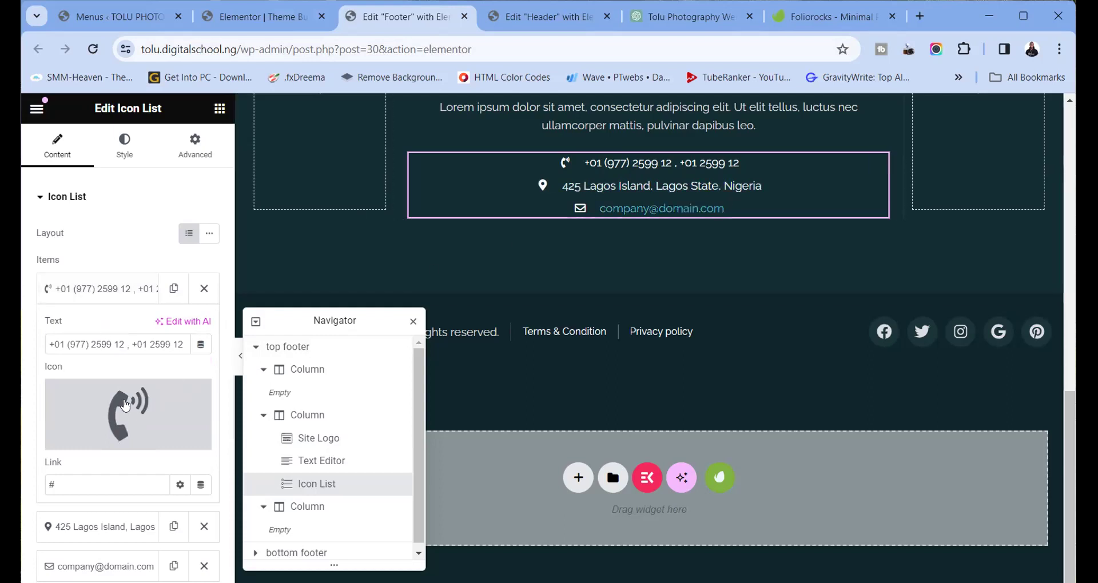
pyautogui.click(90, 291)
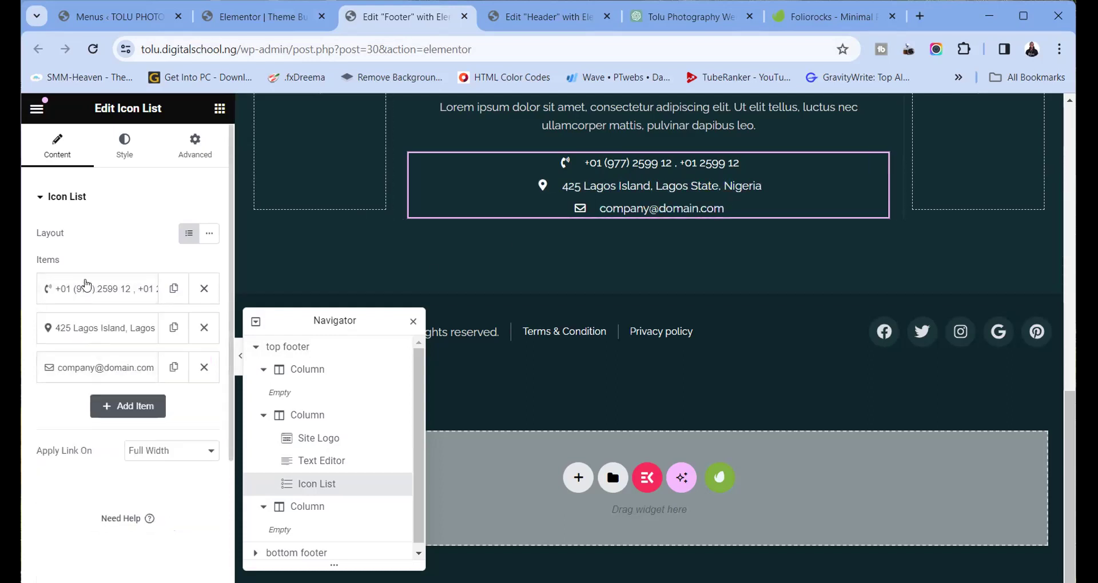
pyautogui.click(115, 290)
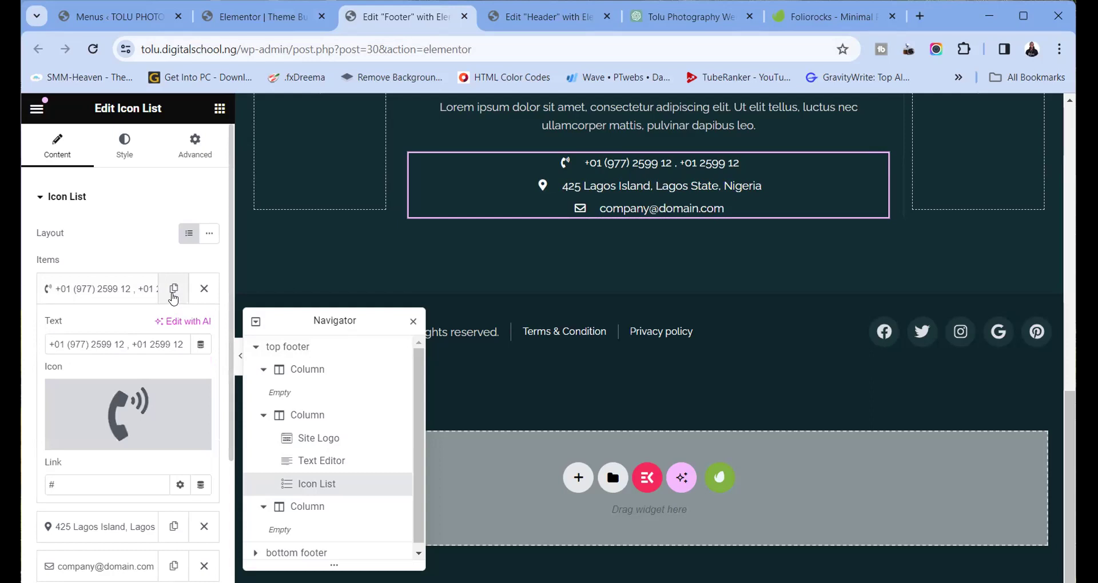
pyautogui.tripleClick(166, 345)
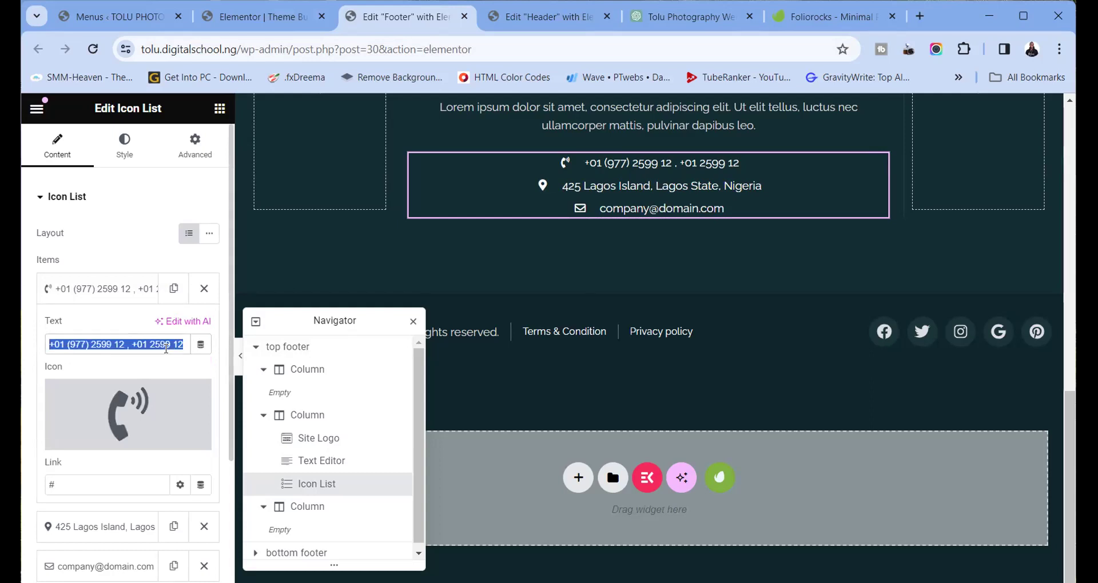
pyautogui.write('+234')
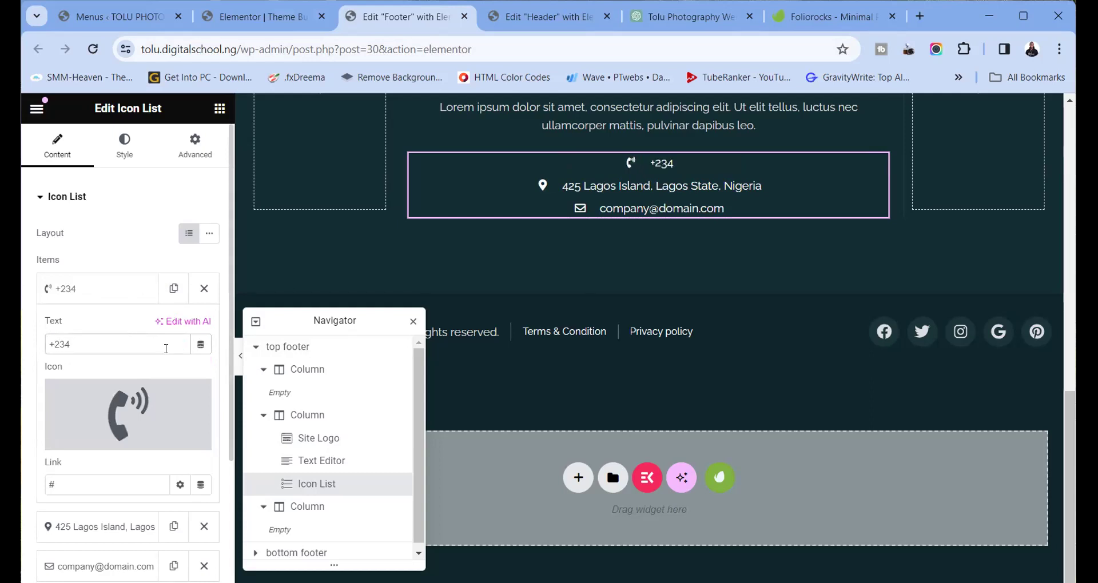
pyautogui.write('8012345')
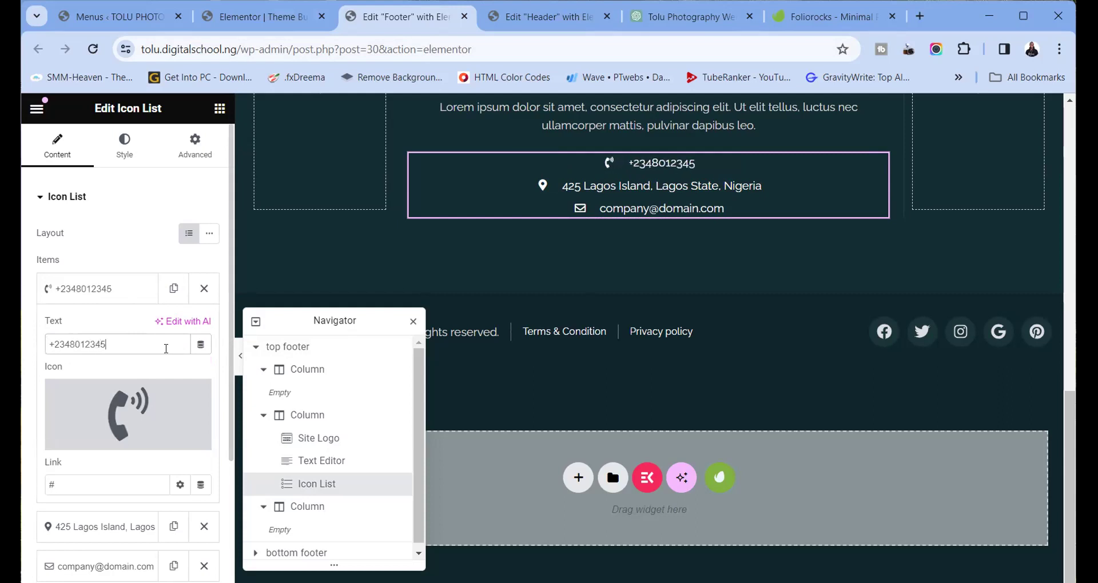
pyautogui.write('67')
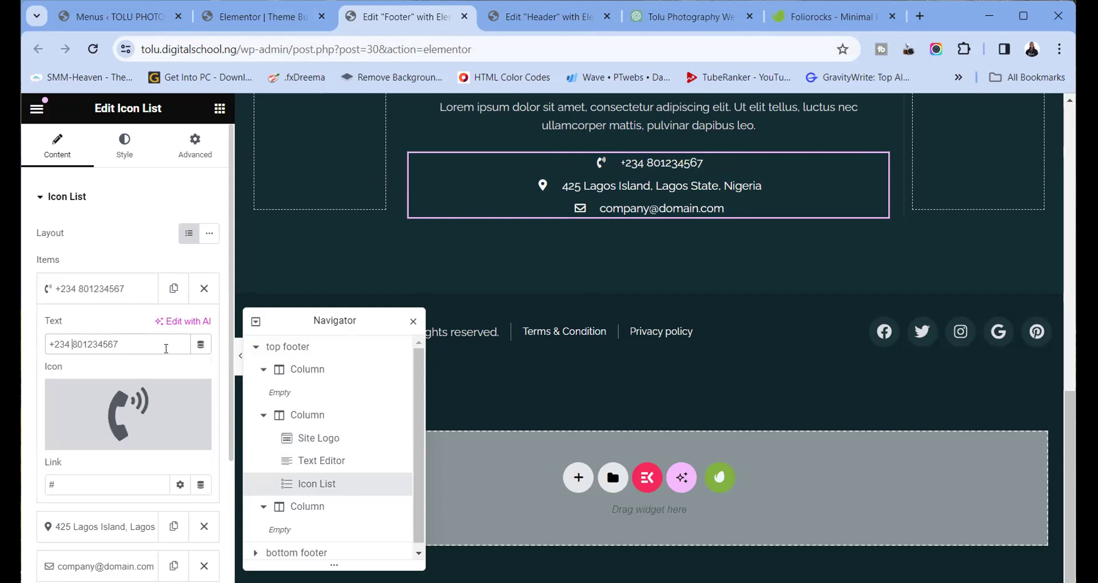
pyautogui.press('Right')
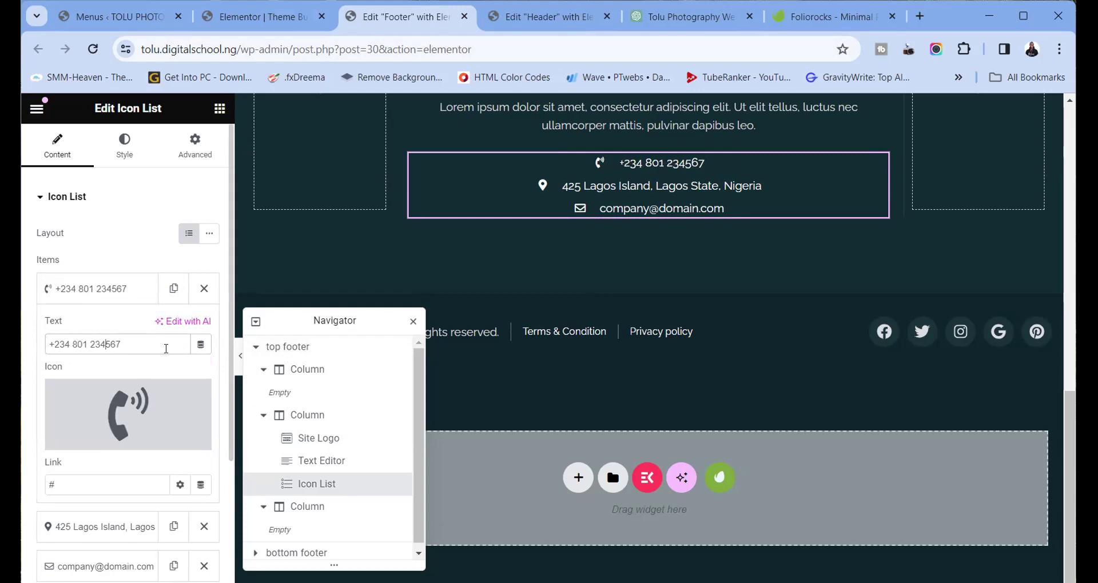
pyautogui.write('8')
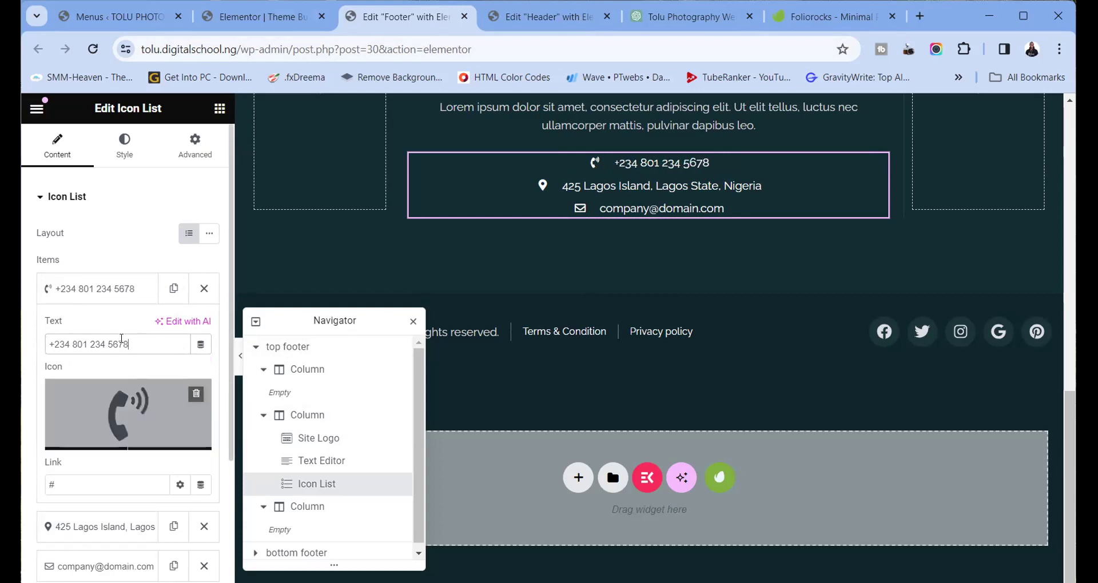
pyautogui.click(127, 291)
# Replace the placeholder e-mail with the studio's e-mail address, fixing a typo in the domain
pyautogui.click(101, 367)
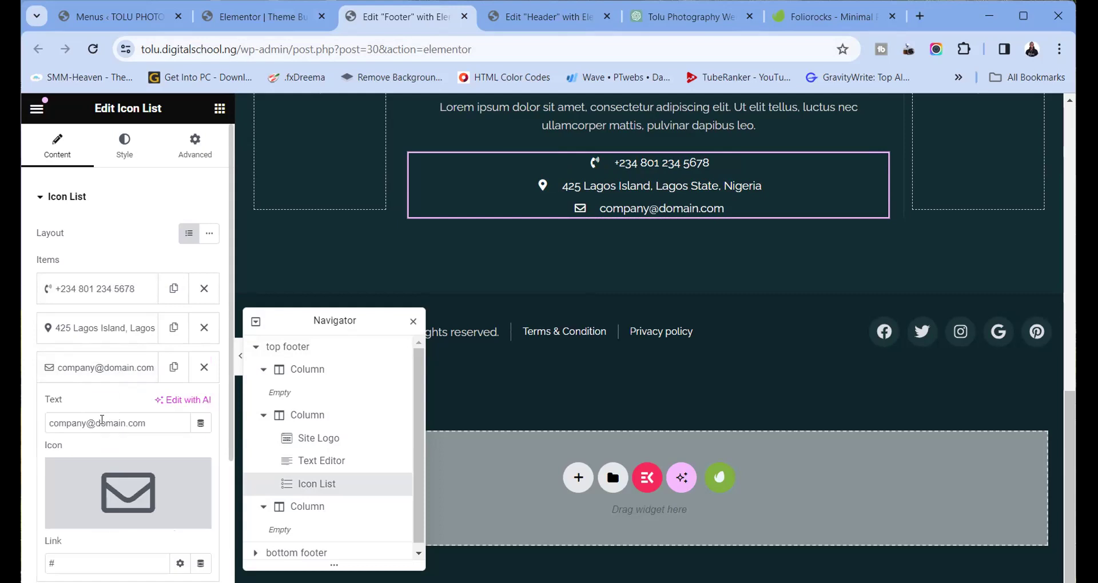
pyautogui.tripleClick(100, 424)
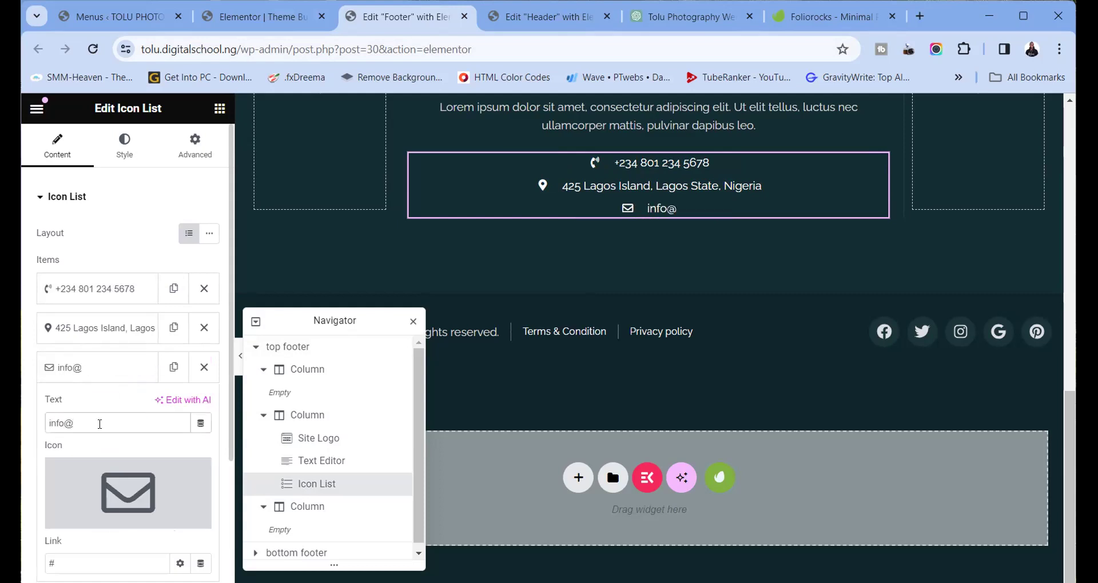
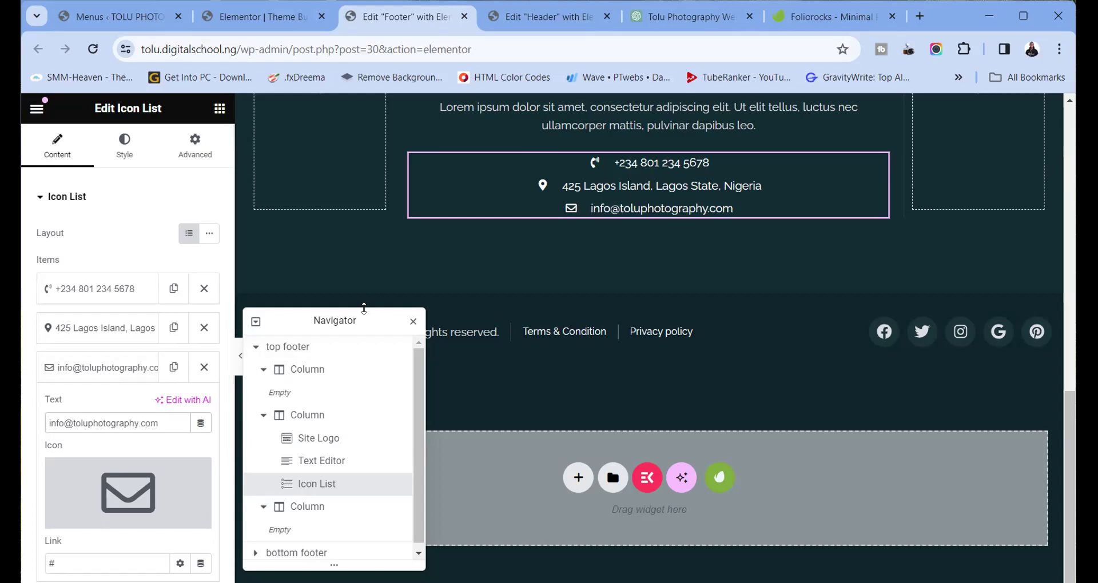
pyautogui.moveTo(366, 319); pyautogui.dragTo(370, 391)
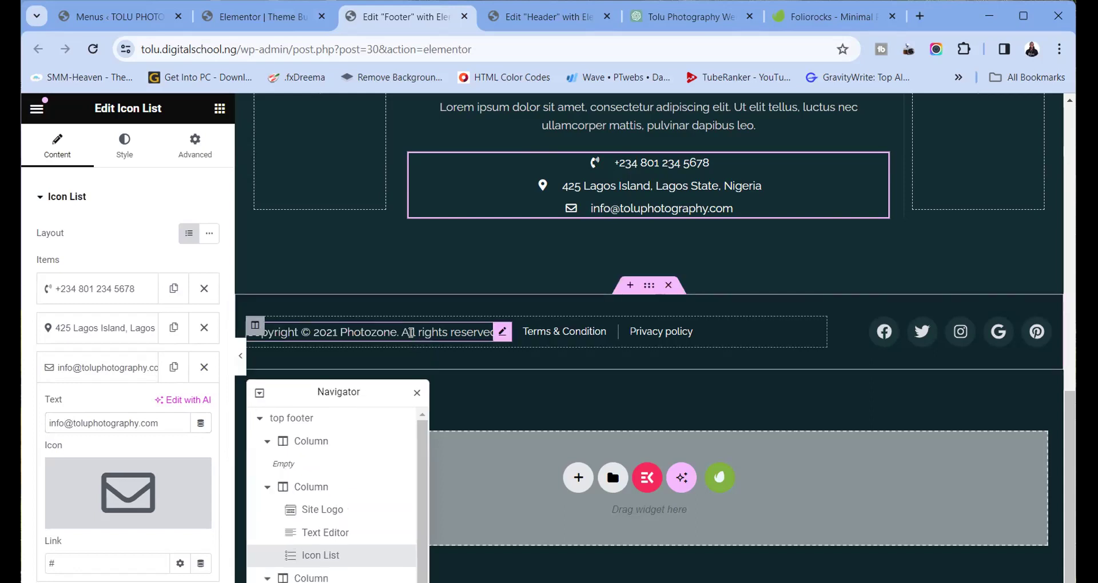
# Change the copyright year to 2024 and replace Photozone with 'TOLU PHOTOGRAPHY. All rights reserved.' plus a Designed By credit
pyautogui.click(410, 332)
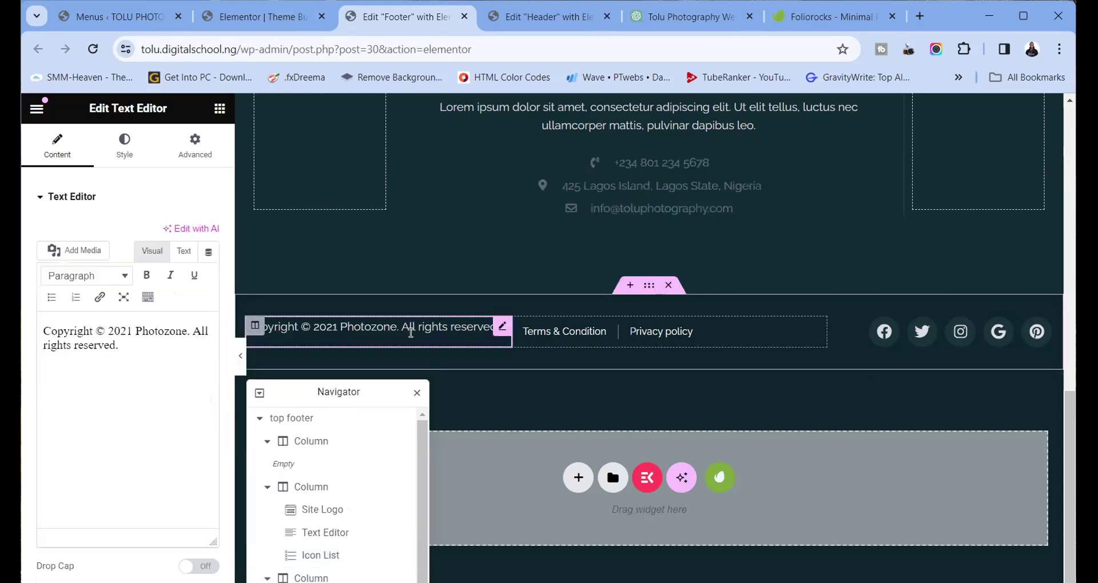
pyautogui.click(139, 336)
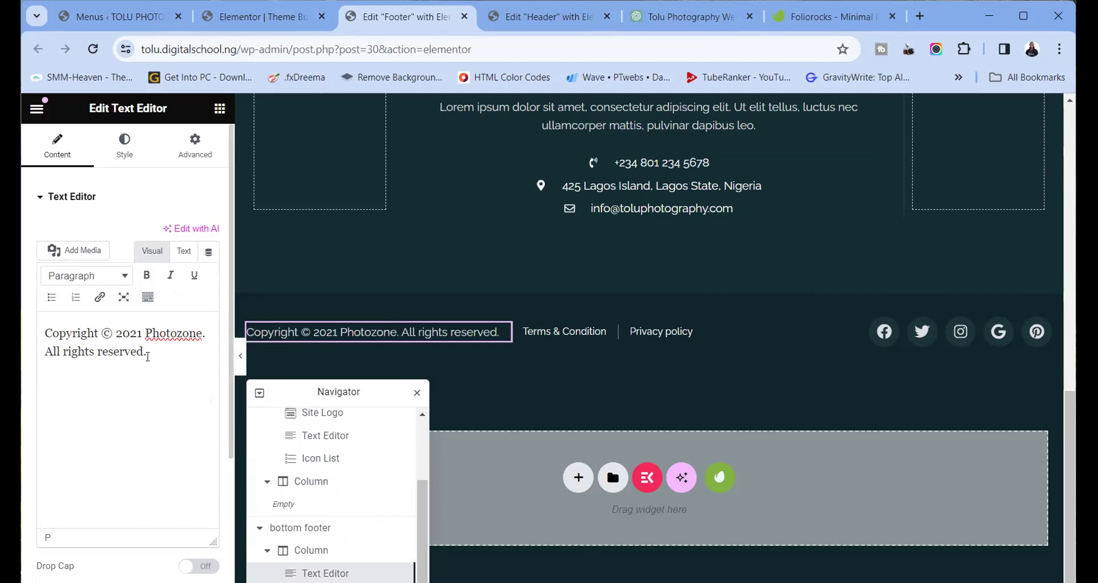
pyautogui.press('BackSpace')
pyautogui.write('4')
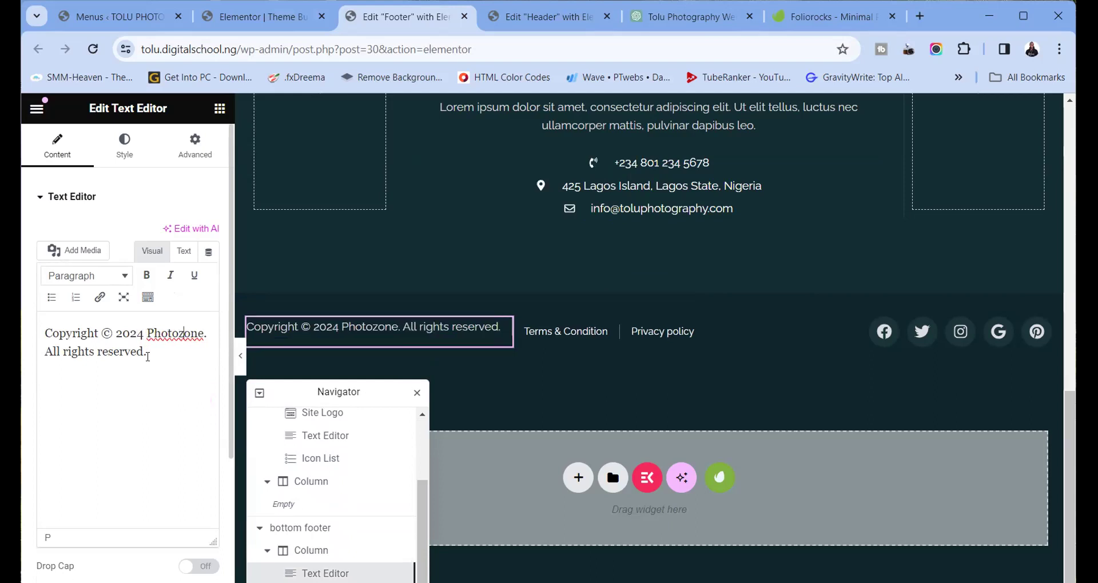
pyautogui.press('BackSpace')
pyautogui.press('BackSpace')
pyautogui.press('BackSpace')
pyautogui.press('BackSpace')
pyautogui.press('BackSpace')
pyautogui.press('BackSpace')
pyautogui.press('BackSpace')
pyautogui.press('BackSpace')
pyautogui.press('BackSpace')
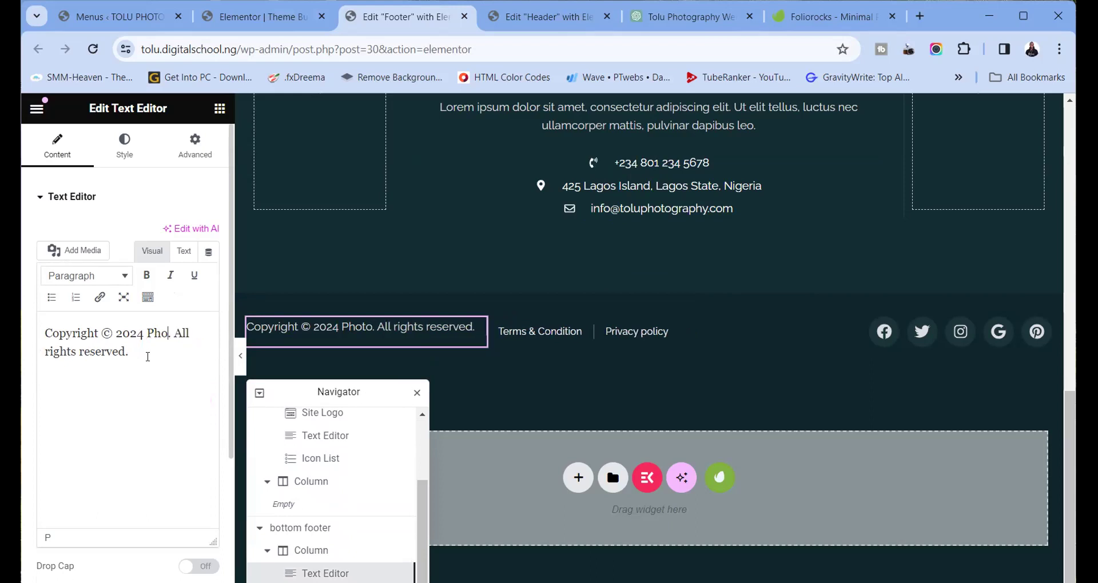
pyautogui.write('TOLU ')
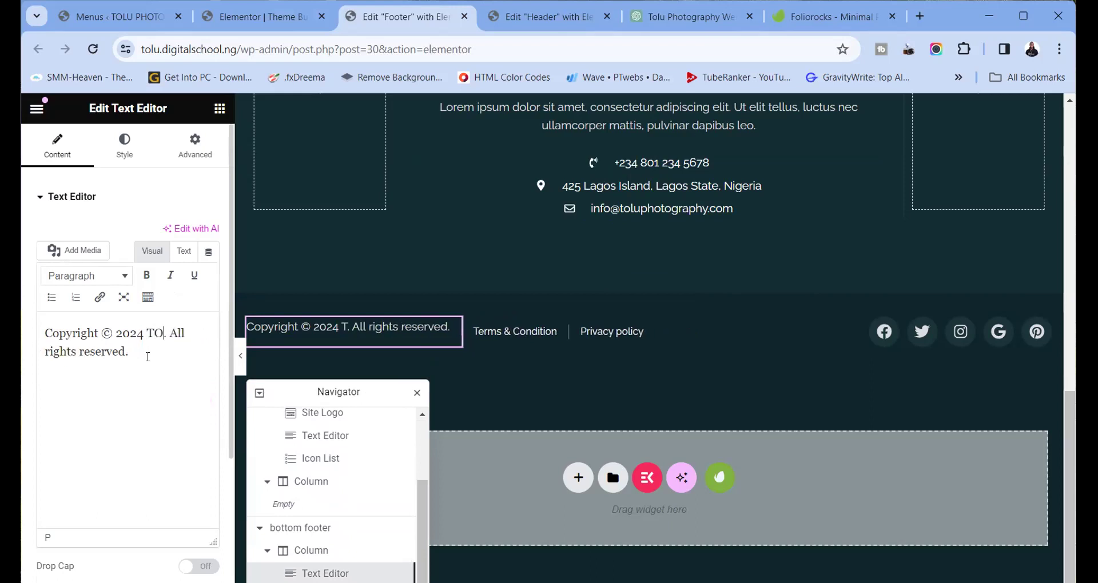
pyautogui.write('PHOTOGRA')
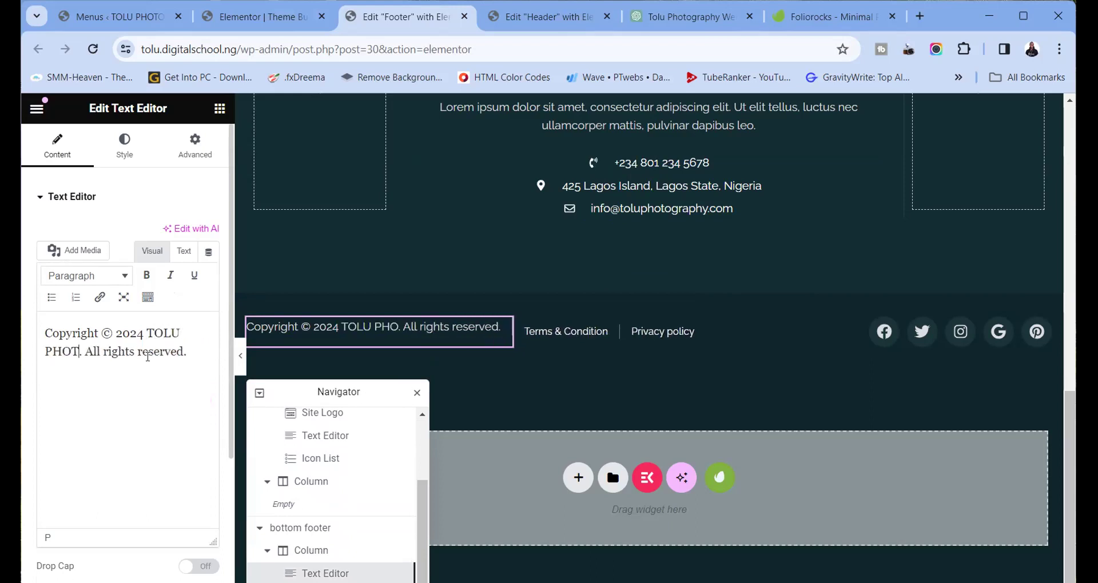
pyautogui.write('PHY.')
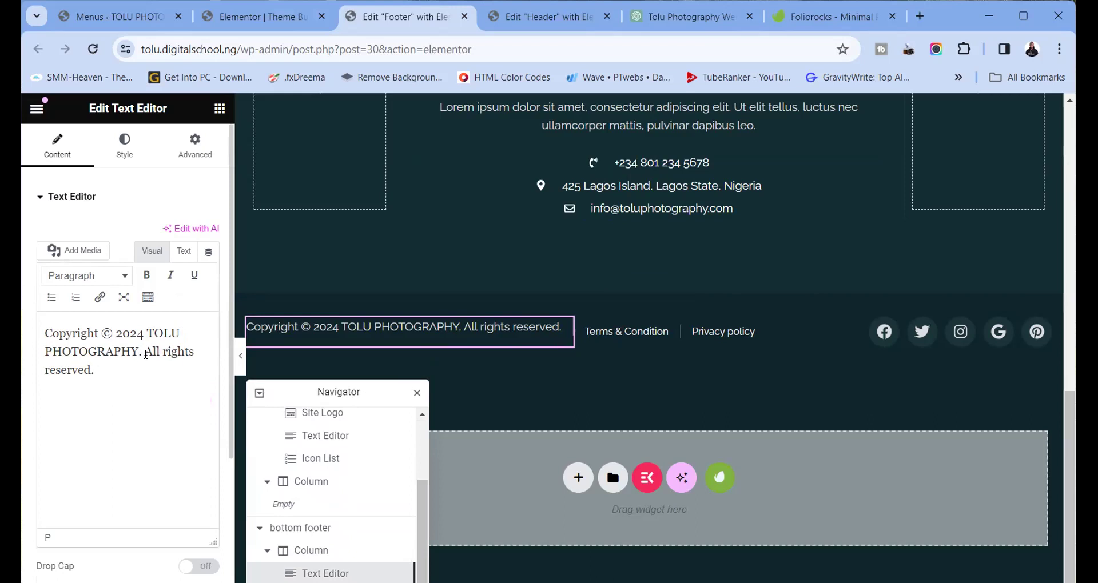
pyautogui.write(' All rights reserved. Designed')
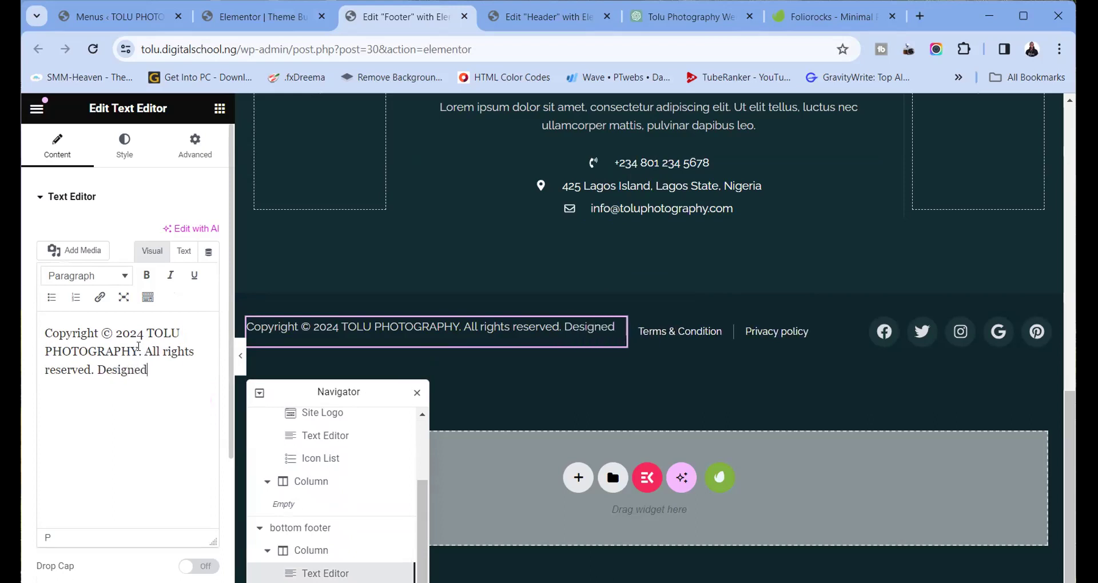
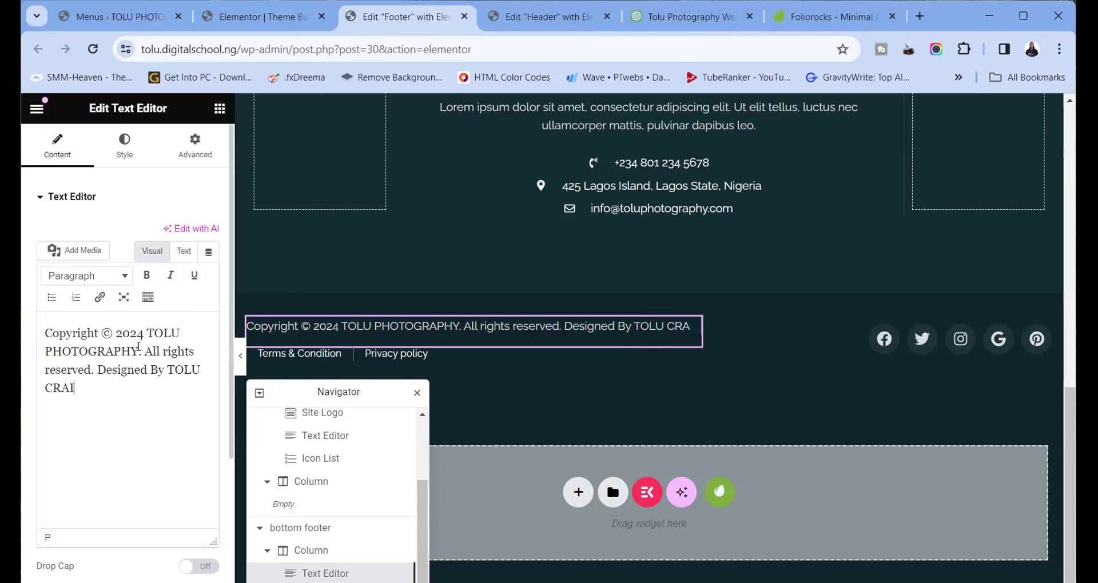
# Link the designer's name to their website URL, set to open in a new tab
pyautogui.moveTo(83, 388); pyautogui.dragTo(169, 369)
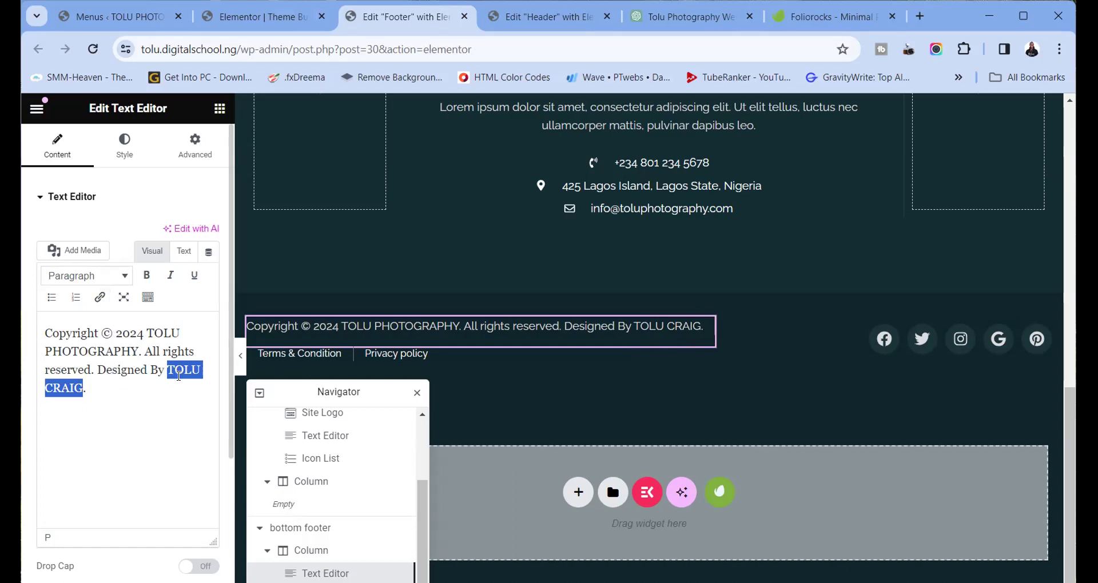
pyautogui.click(100, 297)
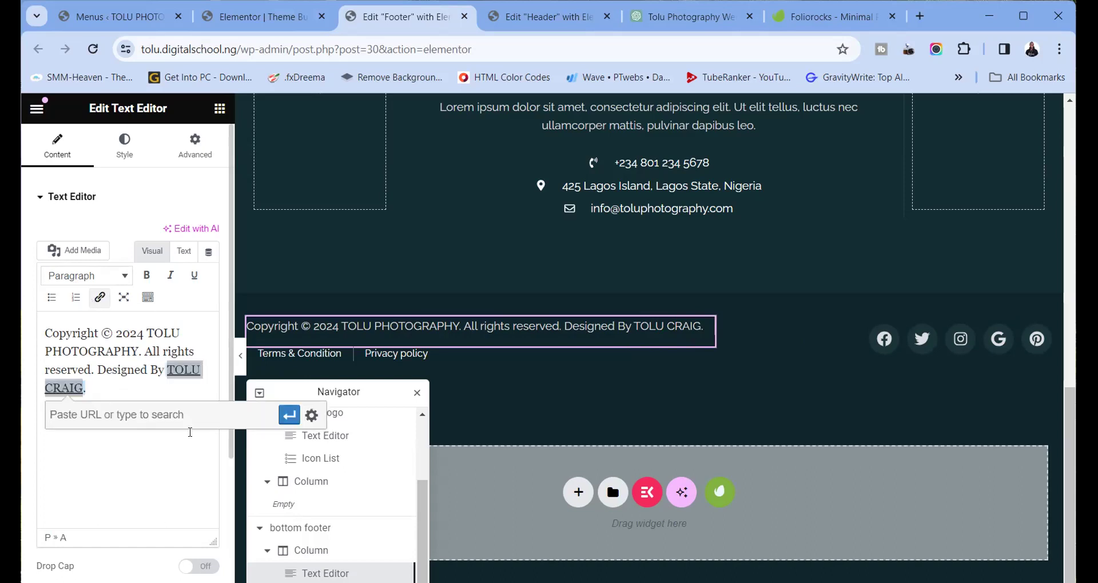
pyautogui.click(311, 415)
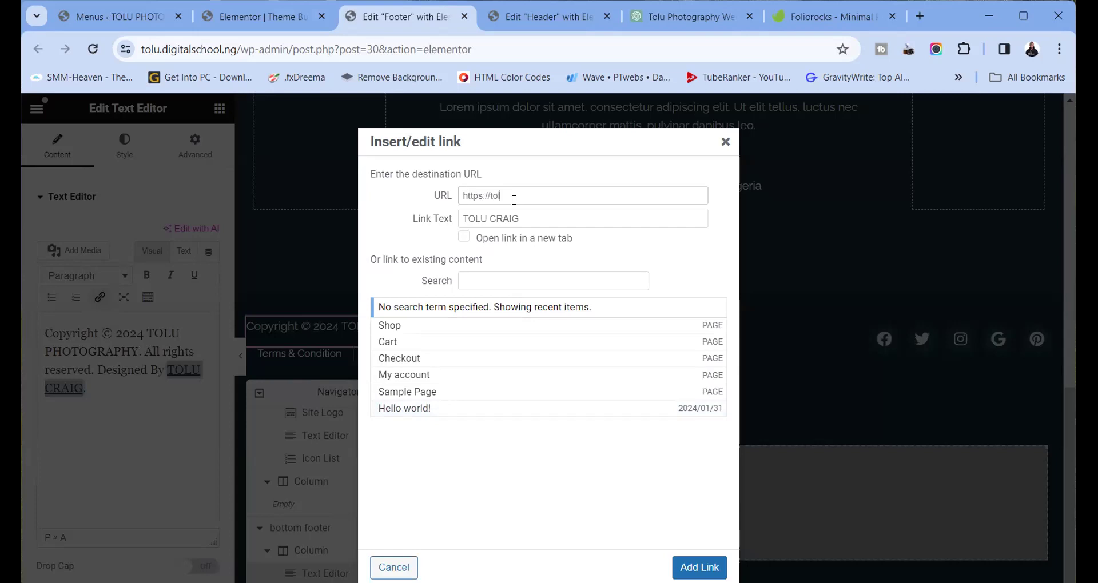
pyautogui.write('com')
pyautogui.click(464, 237)
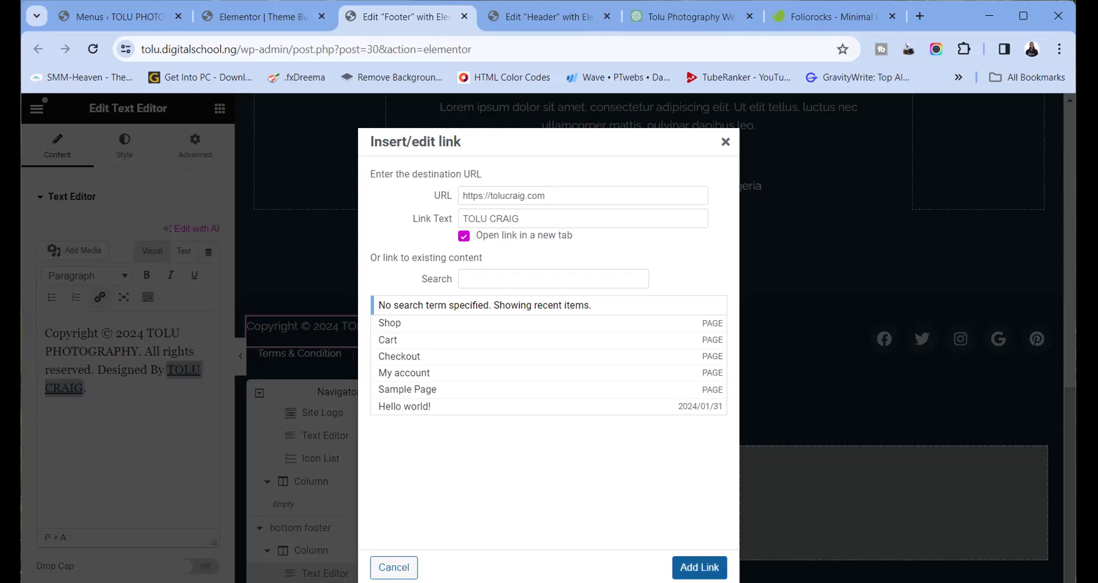
pyautogui.click(699, 568)
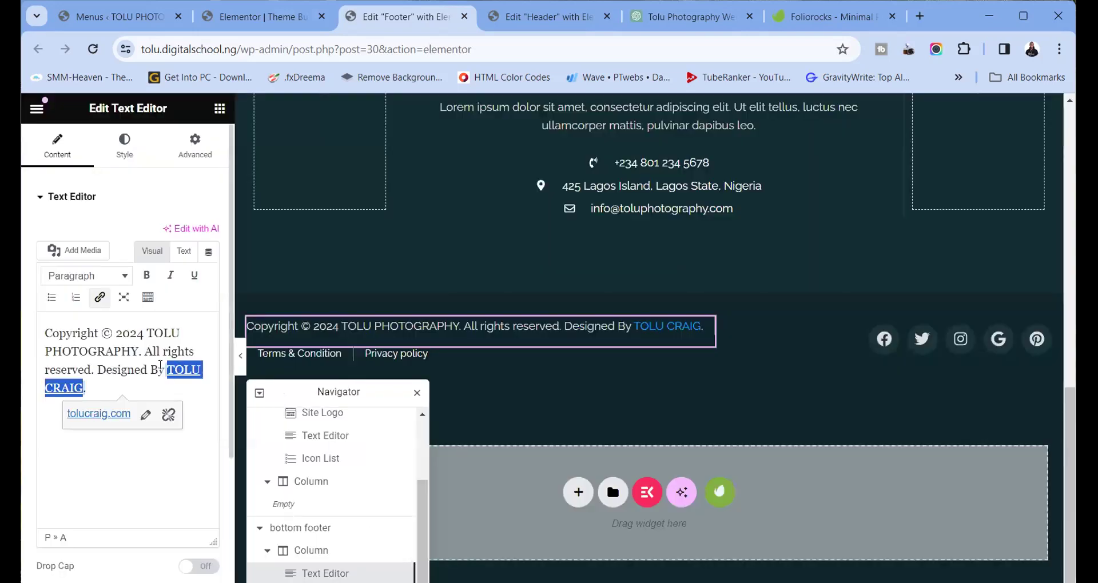
# Check the designer link and look over the footer in a maximized window
pyautogui.click(155, 359)
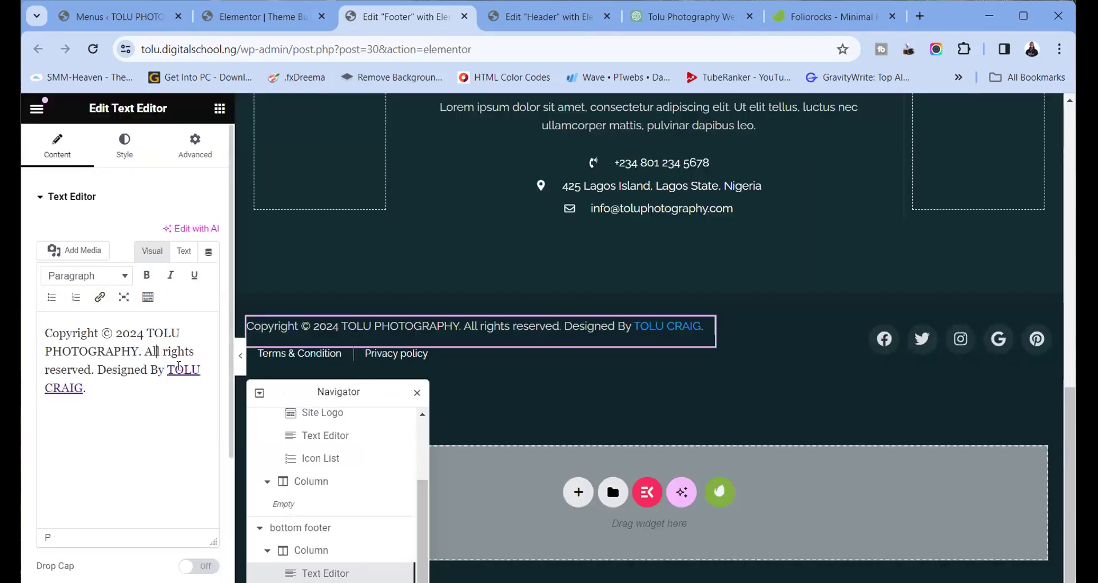
pyautogui.click(179, 366)
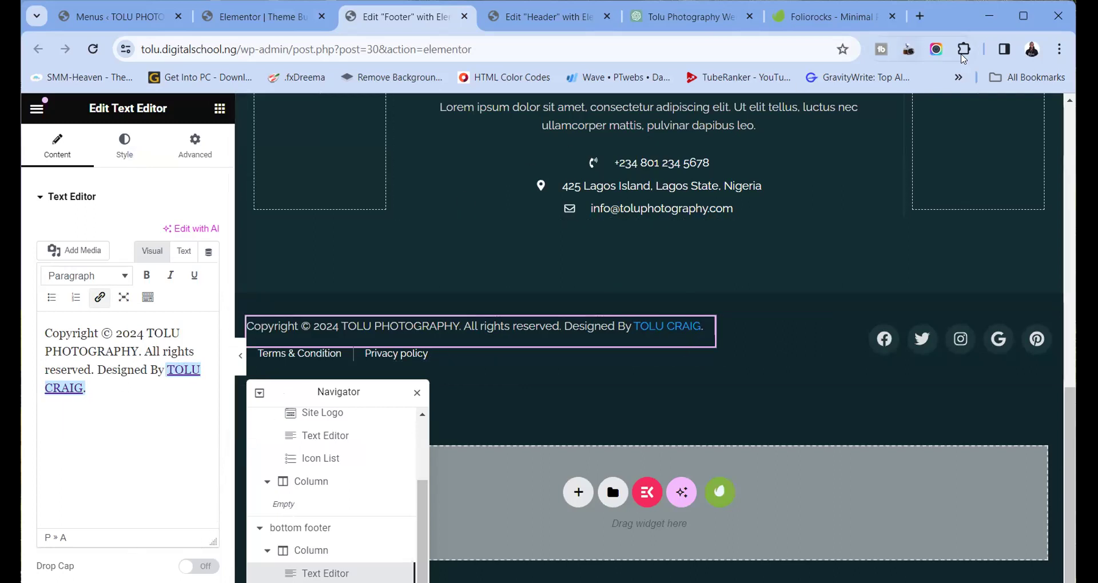
pyautogui.click(1024, 26)
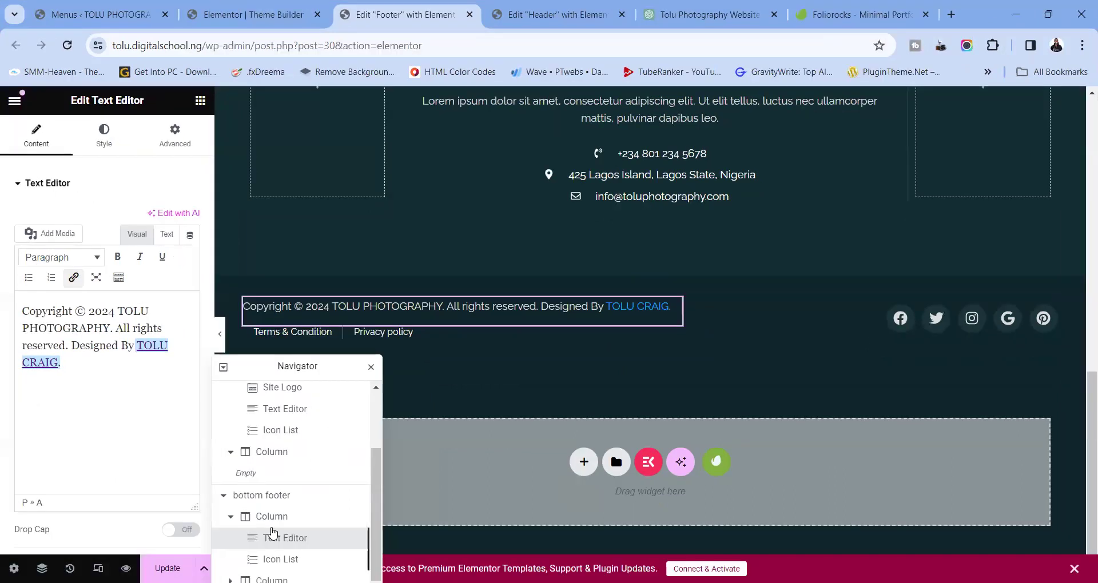
pyautogui.moveTo(289, 363); pyautogui.dragTo(699, 358)
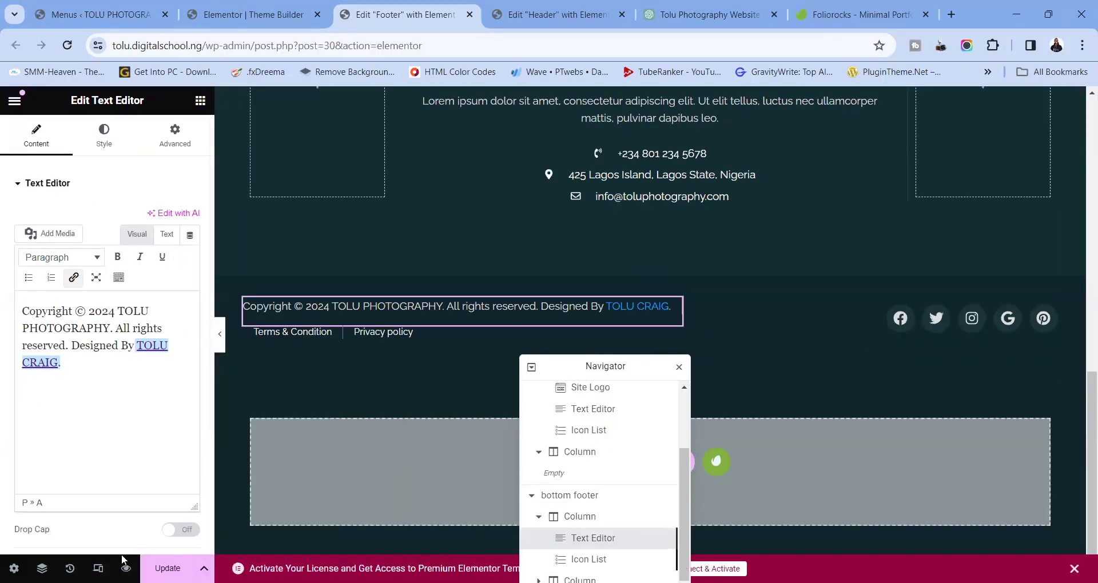
pyautogui.moveTo(126, 569)
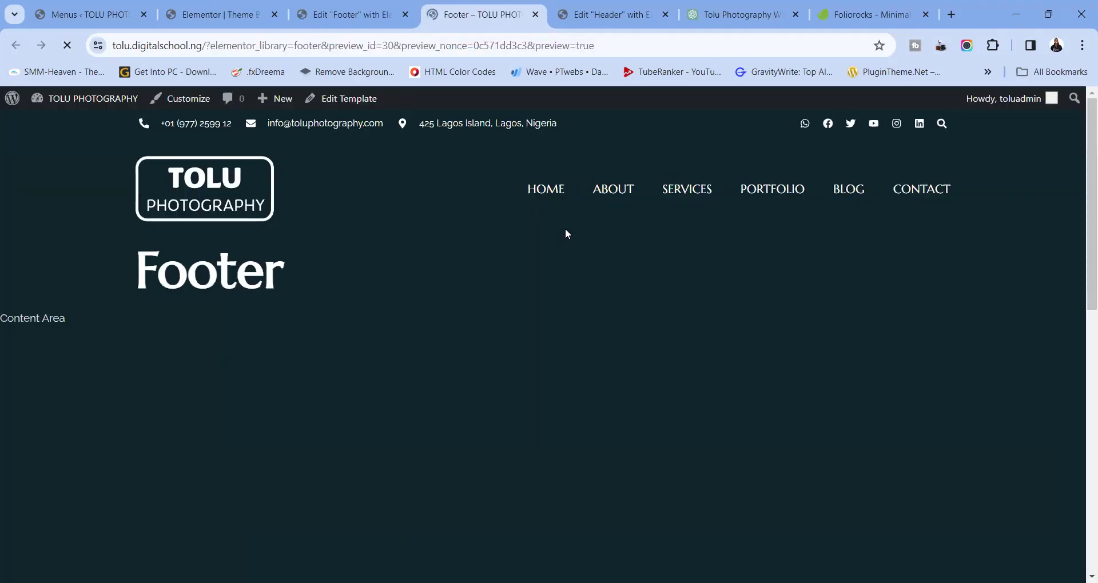
pyautogui.scroll(-10, 584, 282)
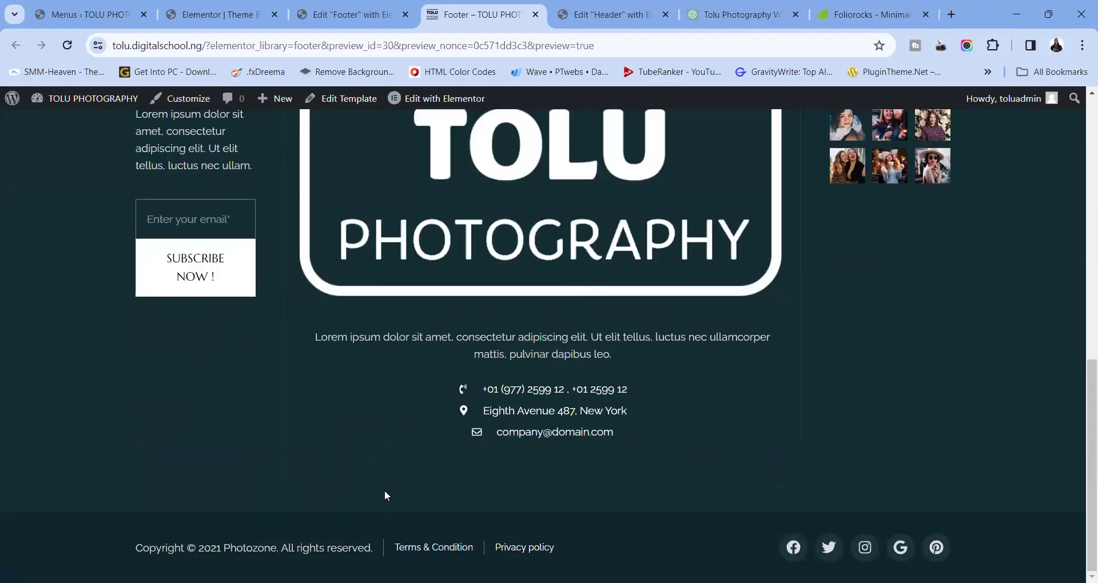
pyautogui.scroll(10, 384, 495)
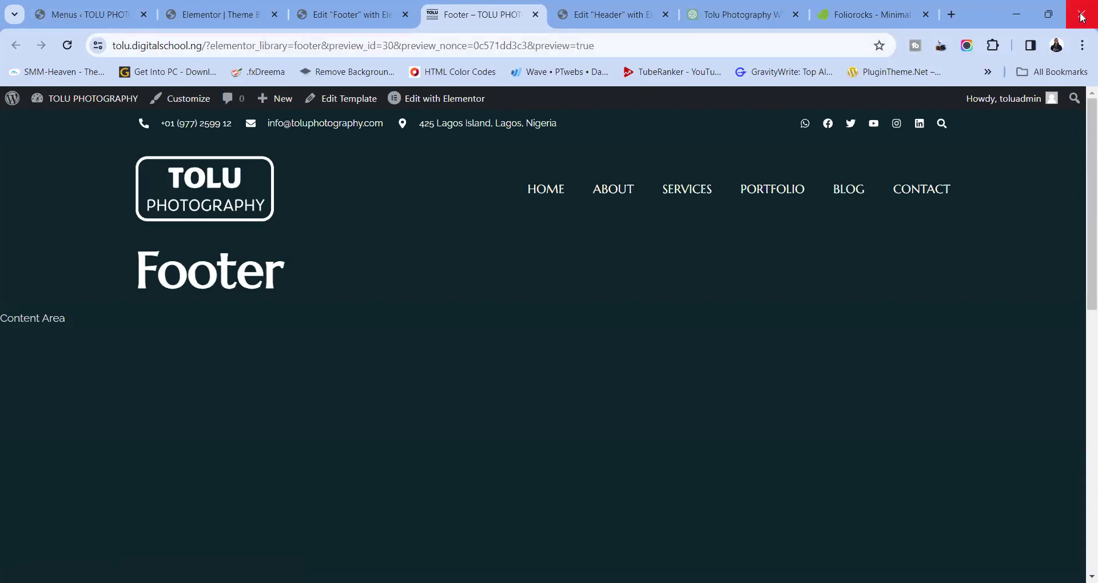
pyautogui.click(1048, 14)
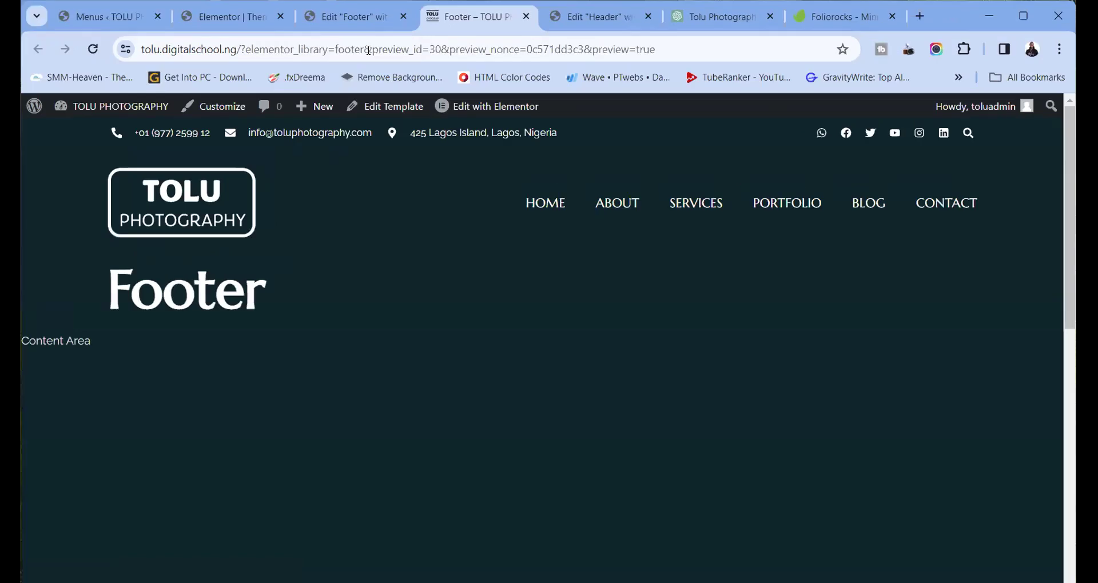
pyautogui.click(338, 15)
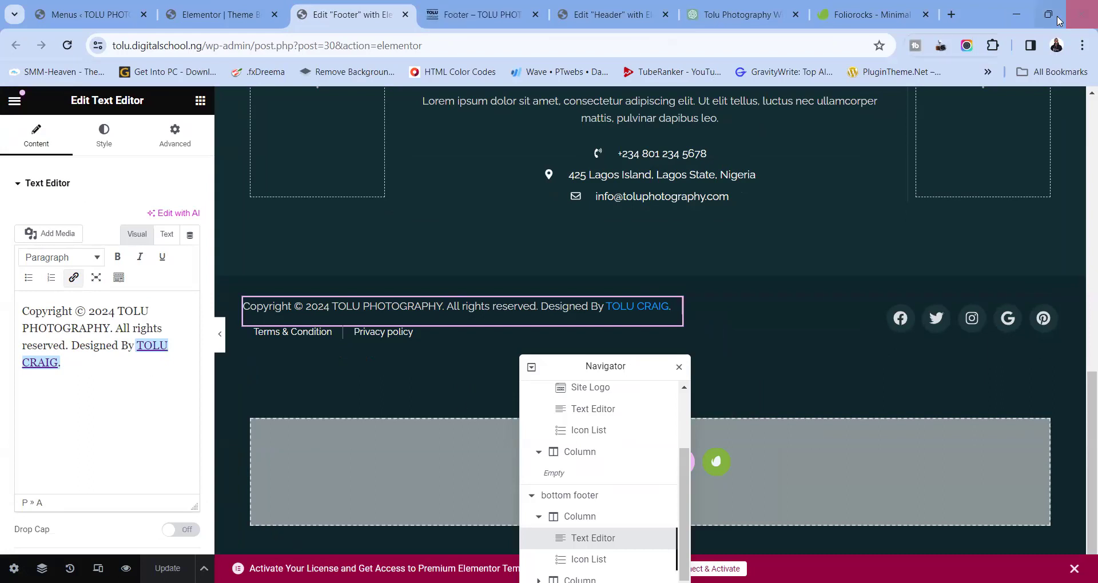
# Preview the footer live, scroll to the credit line, and return to the footer editor
pyautogui.moveTo(126, 568)
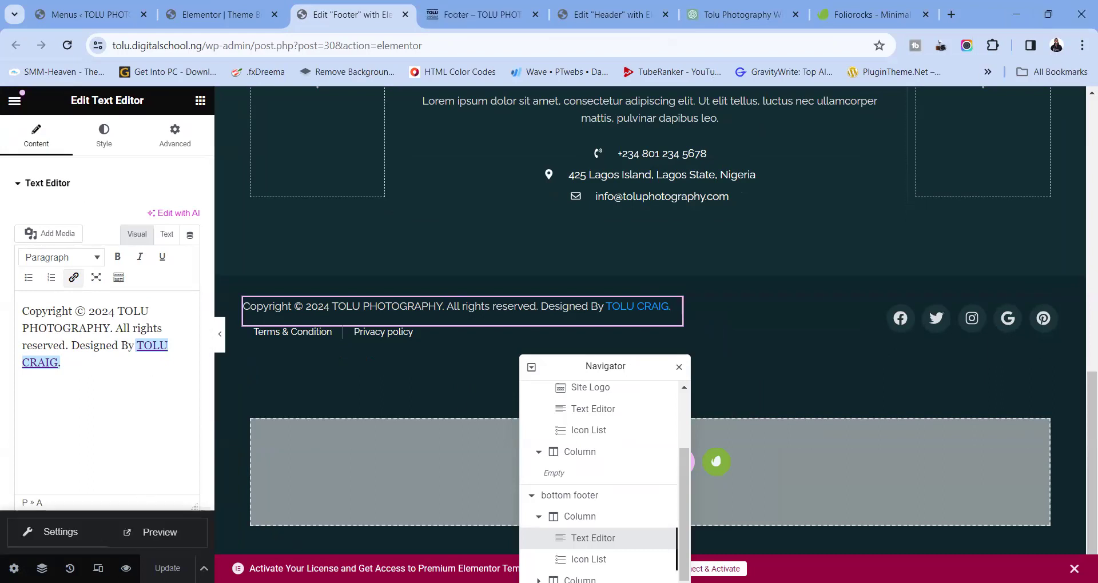
pyautogui.click(161, 532)
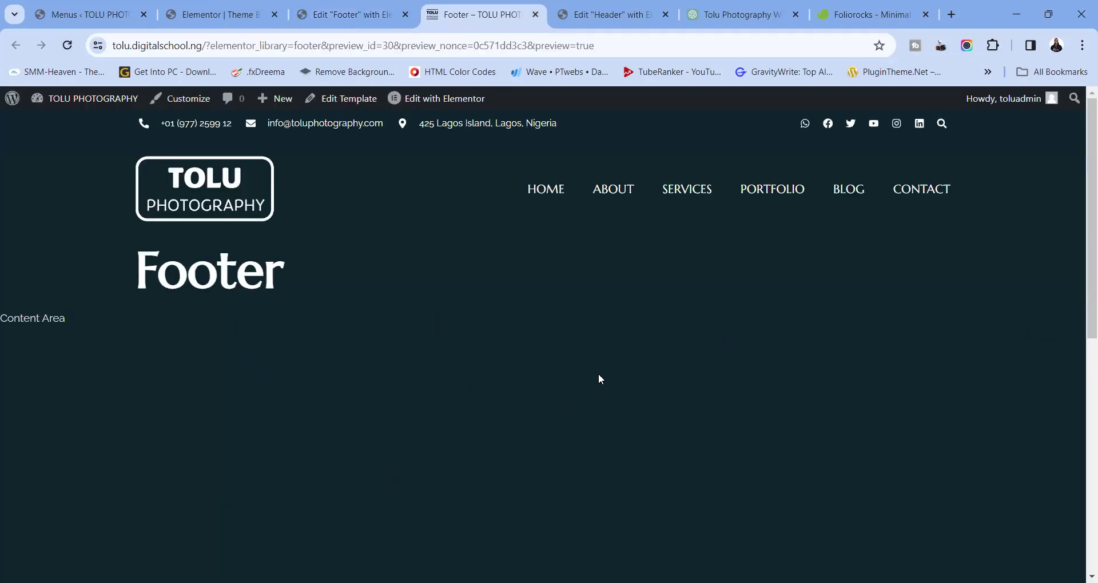
pyautogui.scroll(-8, 598, 378)
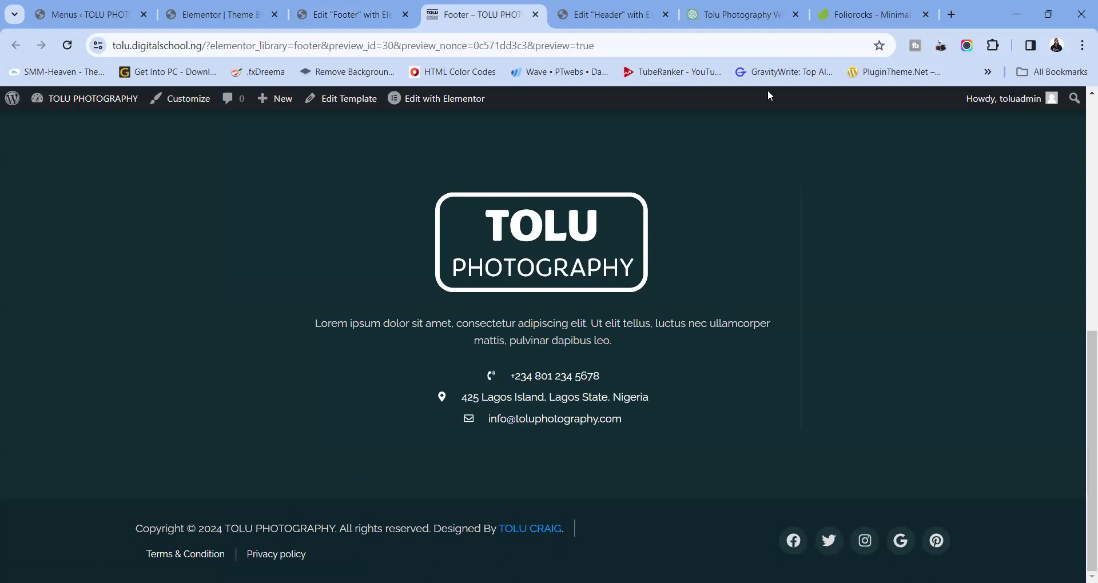
pyautogui.click(1044, 16)
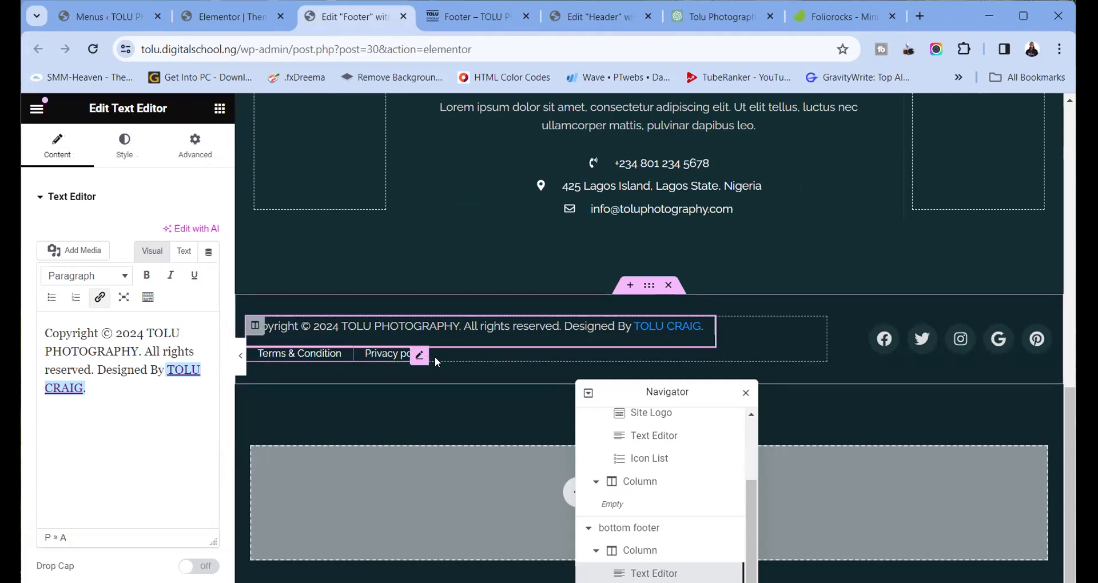
# Delete the Terms & Condition and Privacy policy links from the footer
pyautogui.click(420, 356)
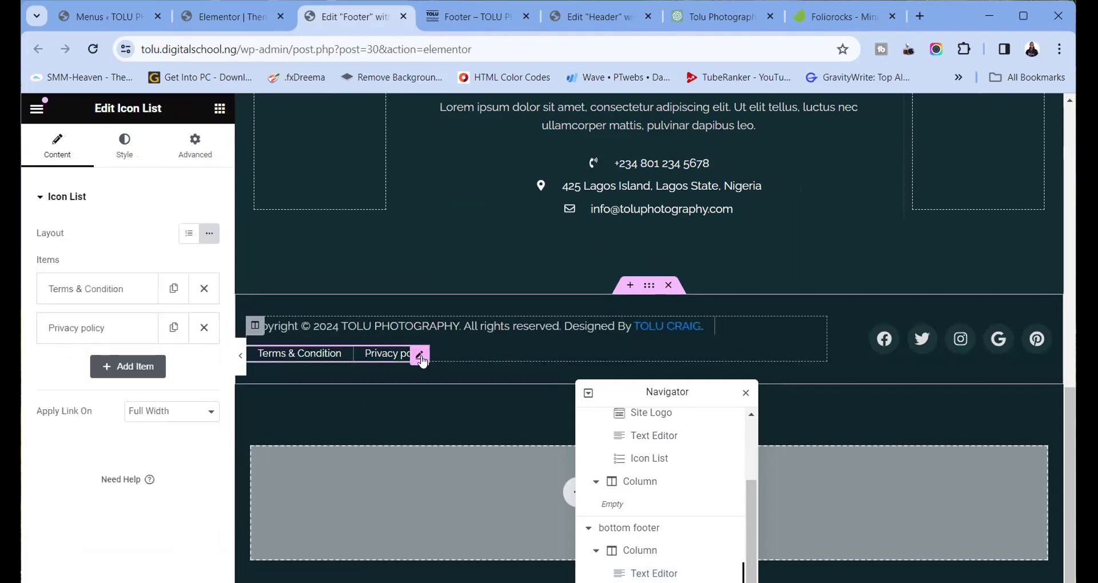
pyautogui.rightClick(422, 361)
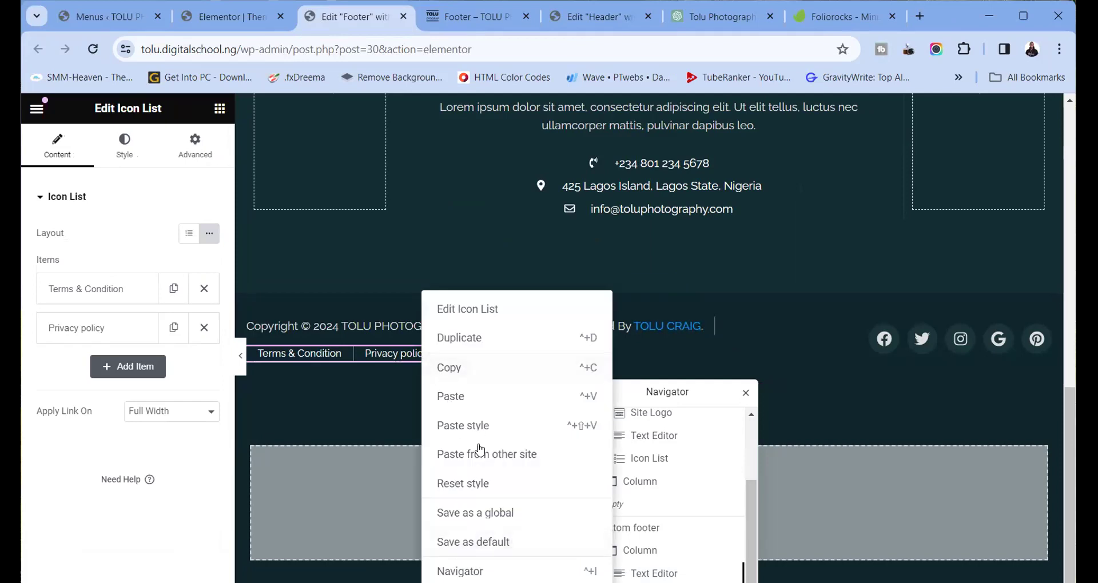
pyautogui.scroll(-1, 1011, 277)
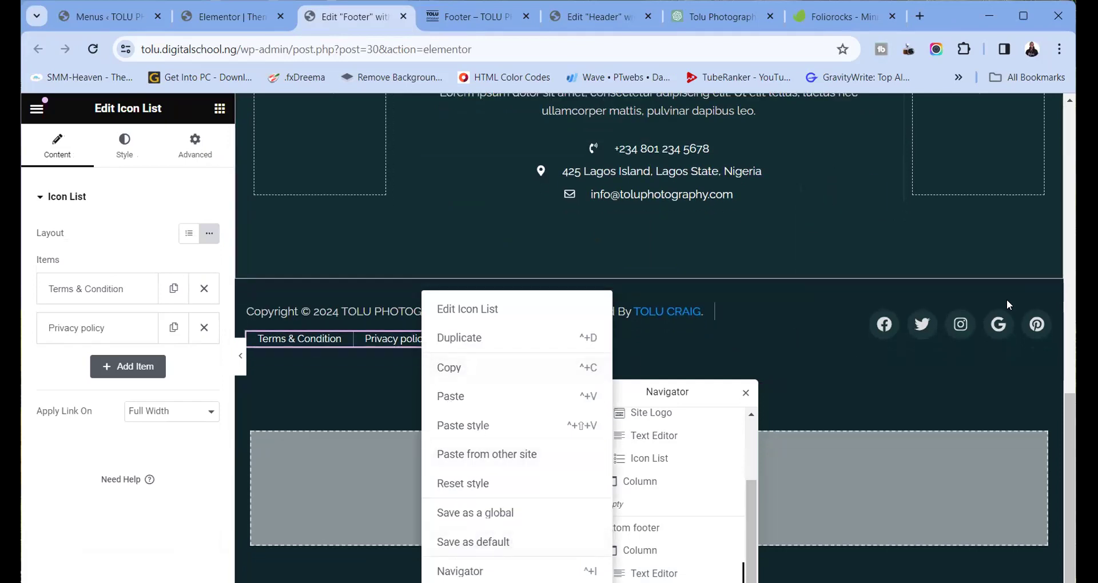
pyautogui.click(384, 351)
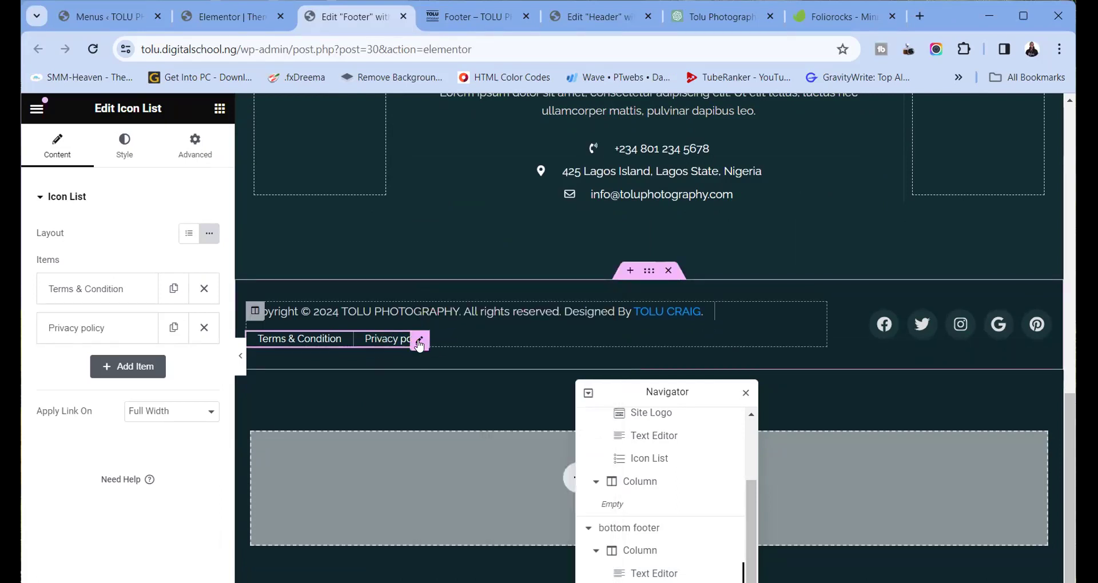
pyautogui.press('Delete')
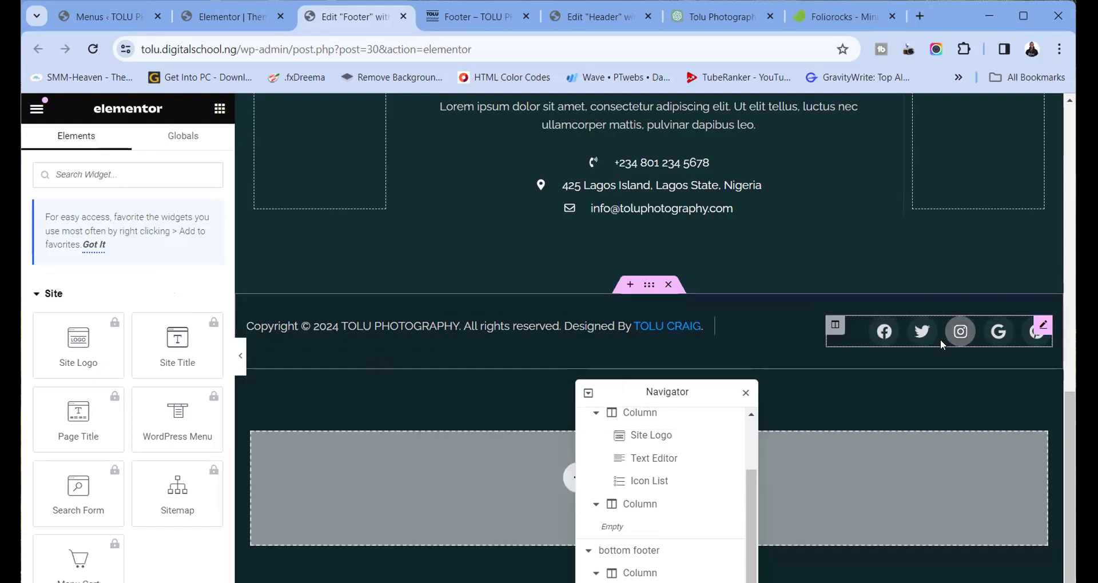
# Remove the Pinterest and Google items from the Social Icons, keeping Facebook, Twitter and Instagram
pyautogui.click(1041, 327)
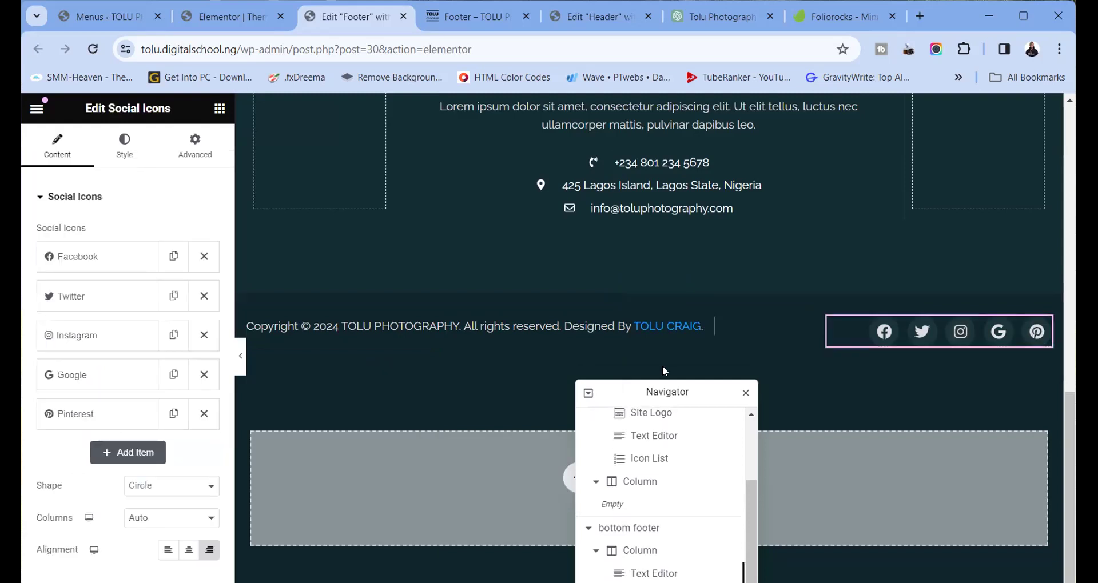
pyautogui.click(73, 266)
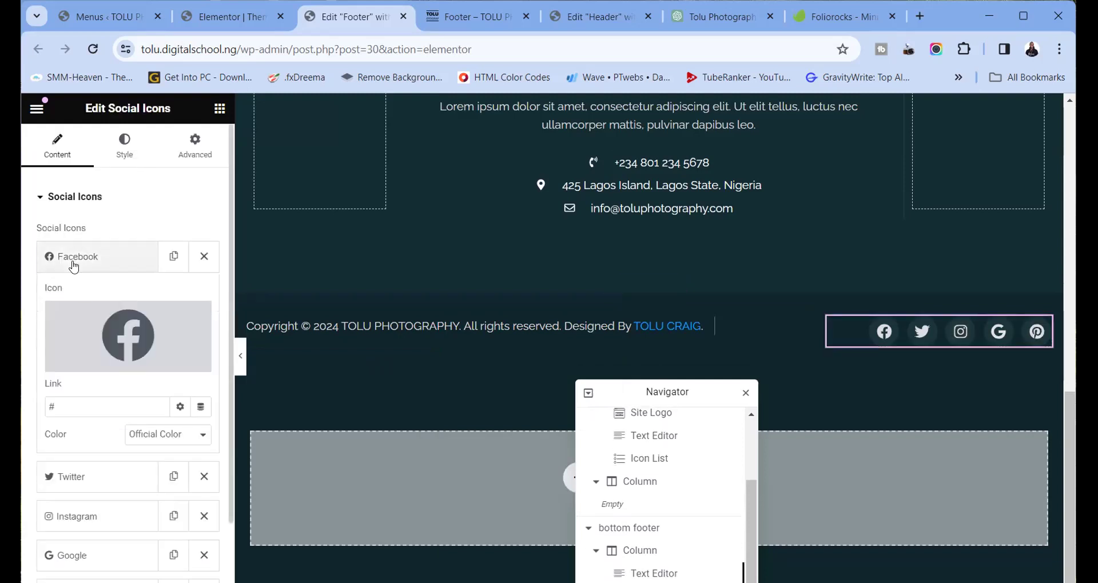
pyautogui.click(76, 268)
pyautogui.click(80, 309)
pyautogui.click(79, 309)
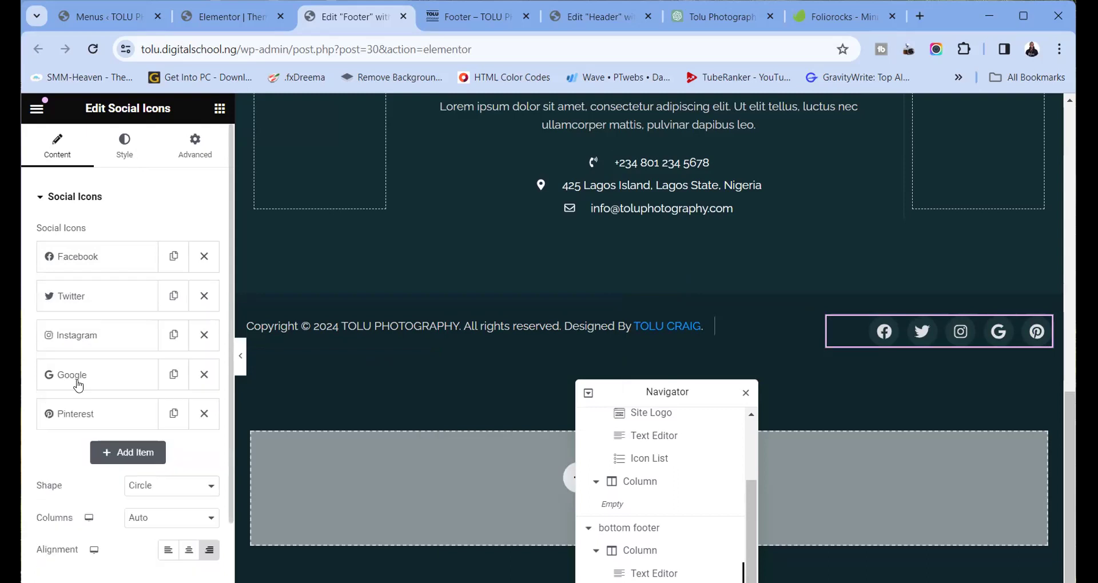
pyautogui.click(80, 373)
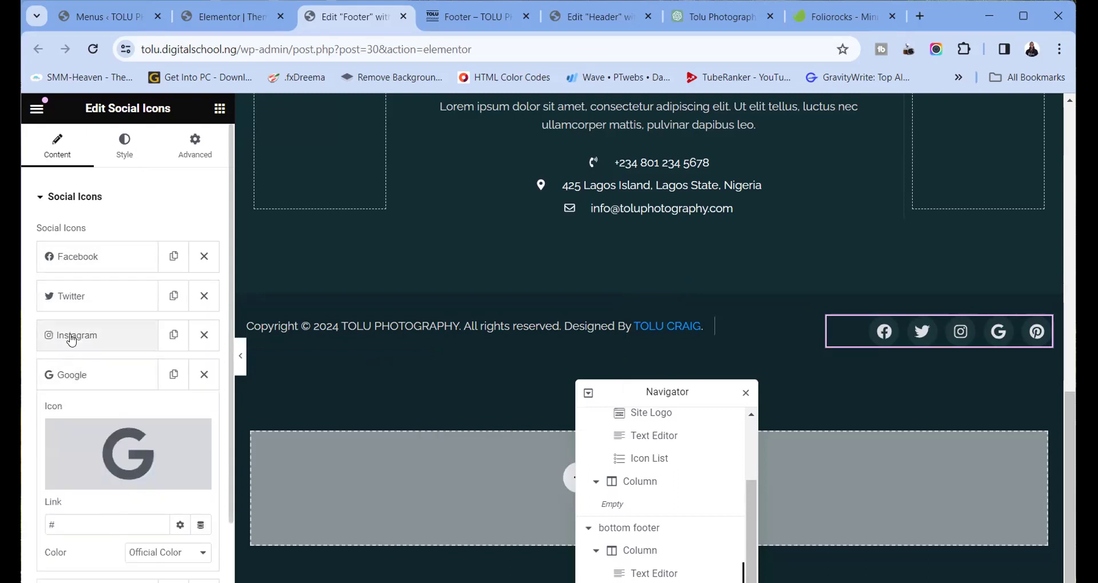
pyautogui.click(73, 338)
pyautogui.click(74, 335)
pyautogui.click(78, 375)
pyautogui.click(78, 375)
pyautogui.click(196, 418)
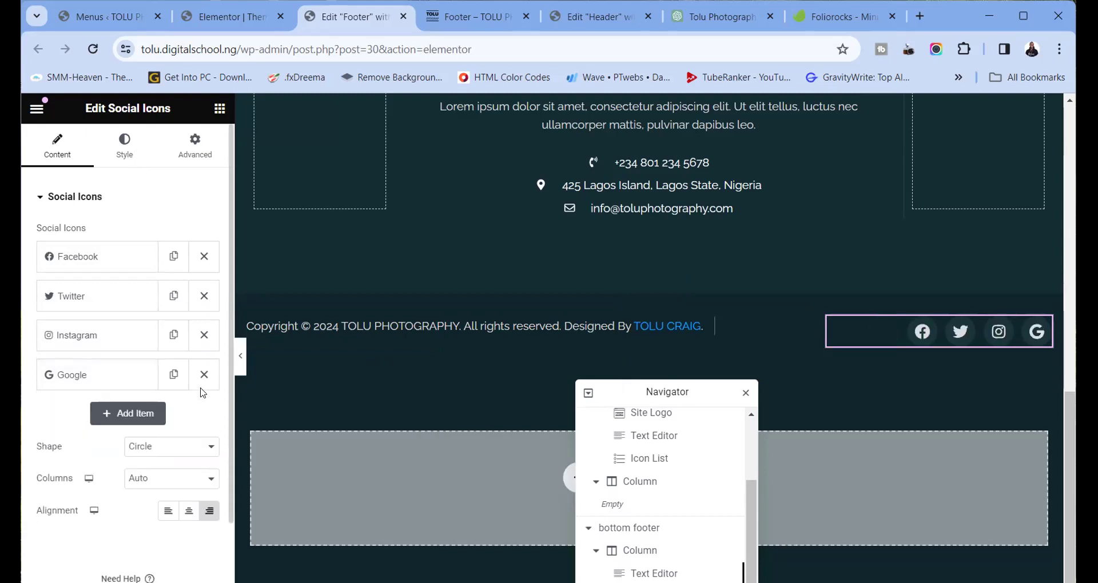
pyautogui.click(203, 374)
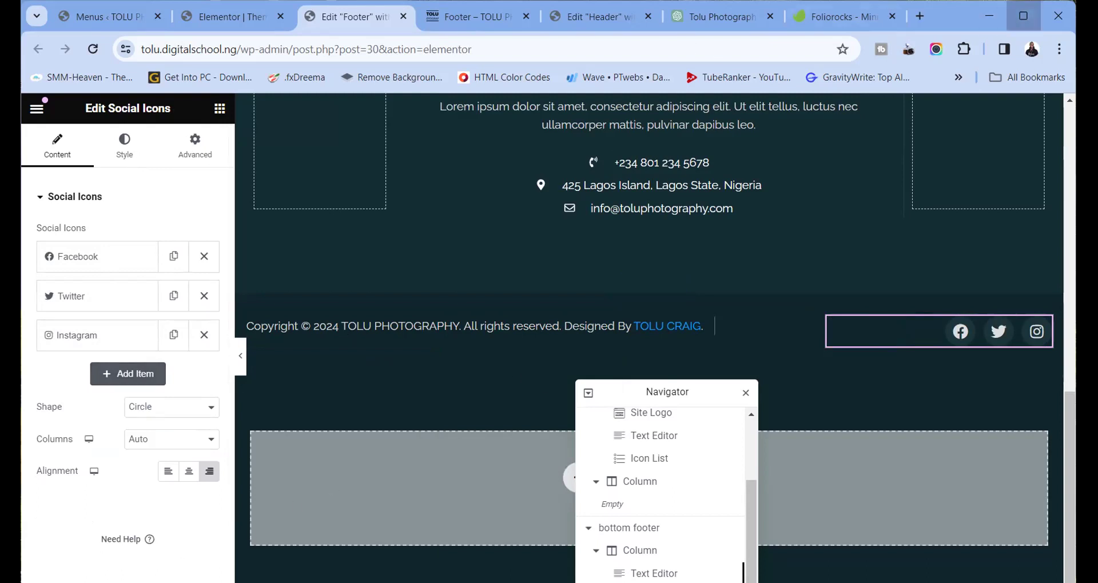
# Save the footer template with Update
pyautogui.click(1024, 16)
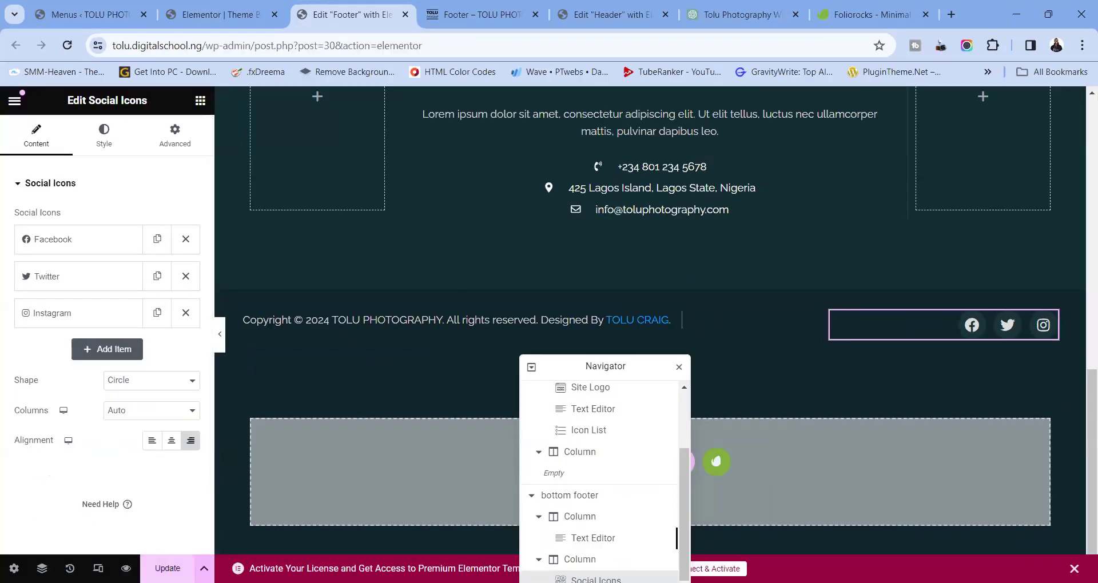
pyautogui.click(167, 568)
pyautogui.scroll(12, 476, 218)
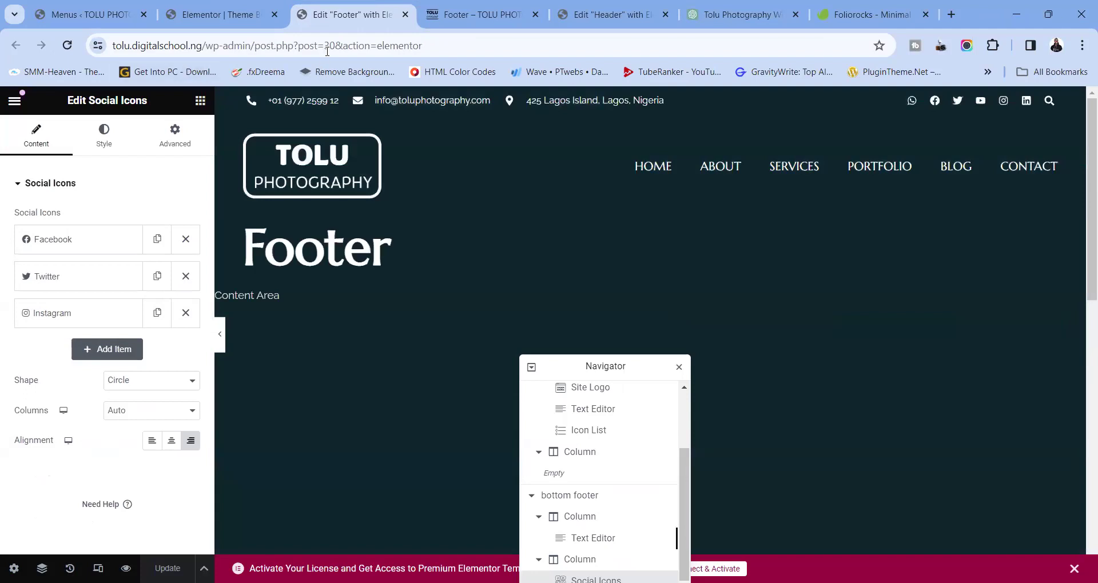
# Close the footer editor and preview tabs and return to the Theme Builder
pyautogui.click(405, 14)
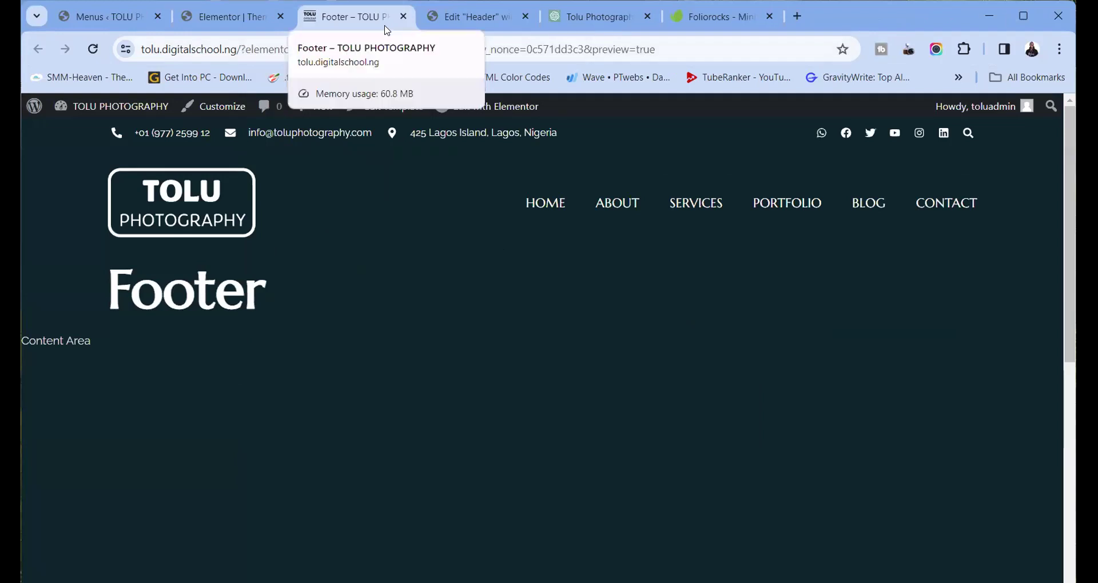
pyautogui.click(404, 17)
pyautogui.click(260, 22)
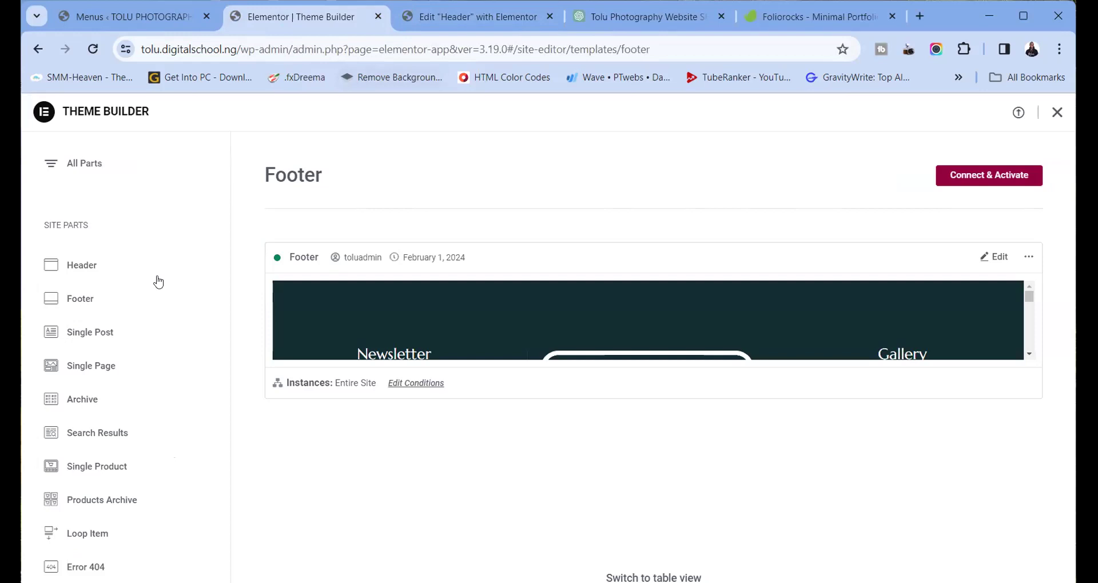
# Review the Single Post, Single Page, Archive and Search Results templates
pyautogui.click(90, 338)
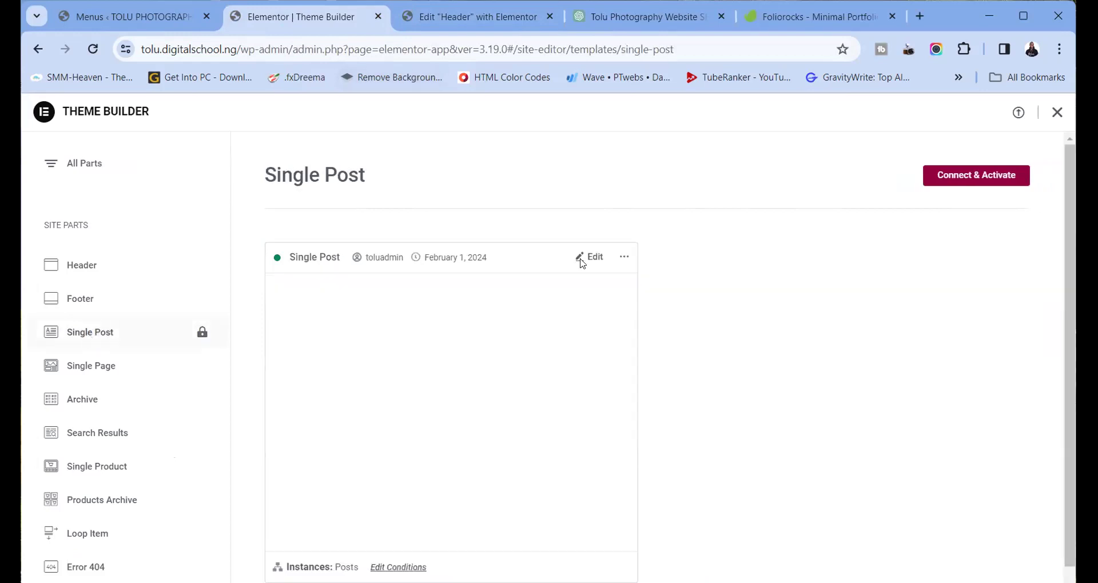
pyautogui.scroll(-4, 527, 361)
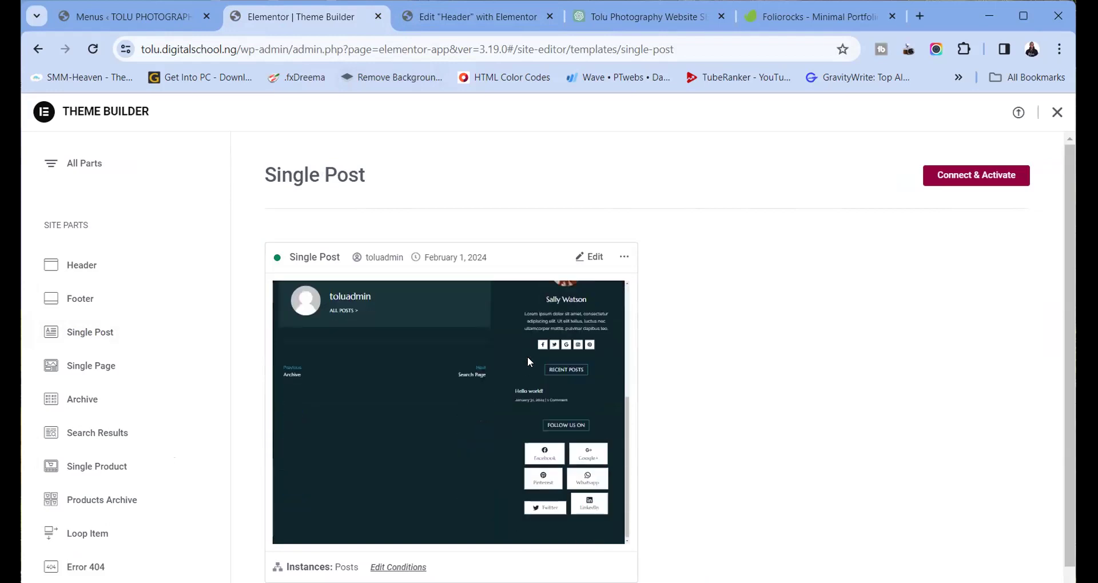
pyautogui.scroll(3, 527, 362)
pyautogui.scroll(1, 527, 360)
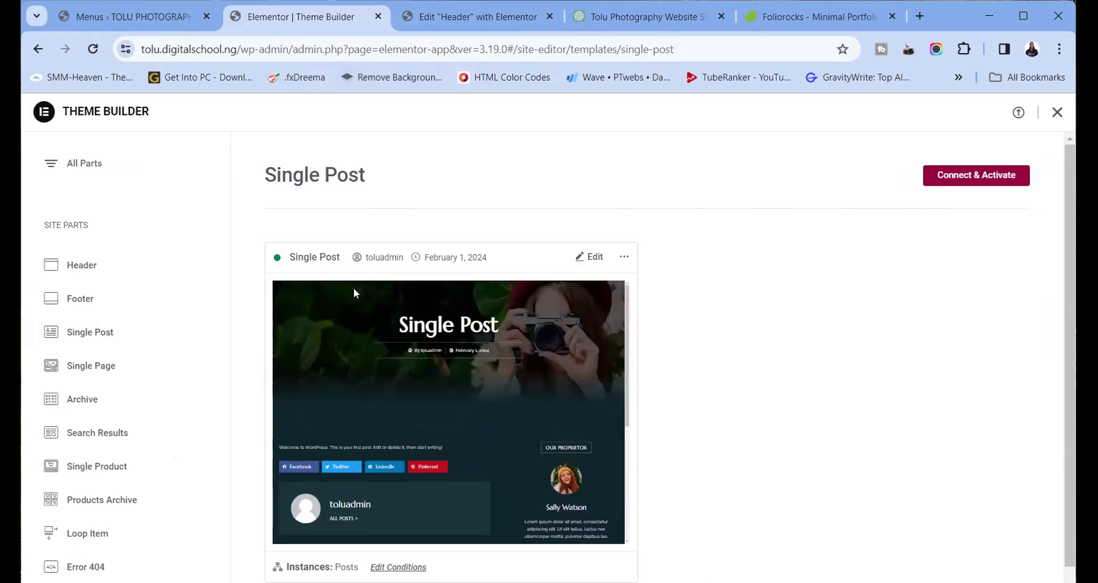
pyautogui.click(68, 374)
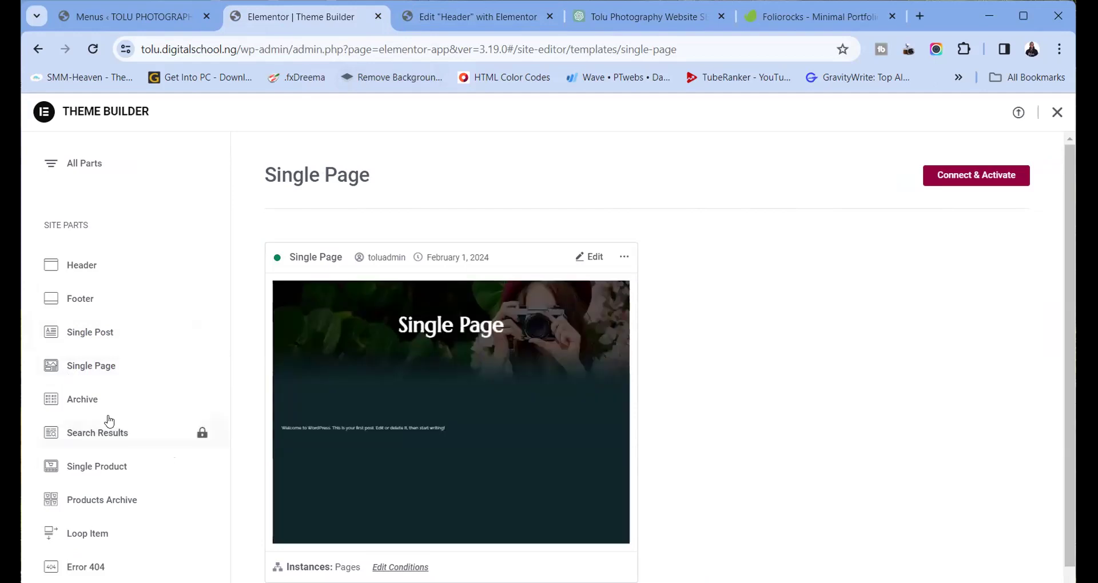
pyautogui.click(87, 402)
pyautogui.scroll(-5, 472, 355)
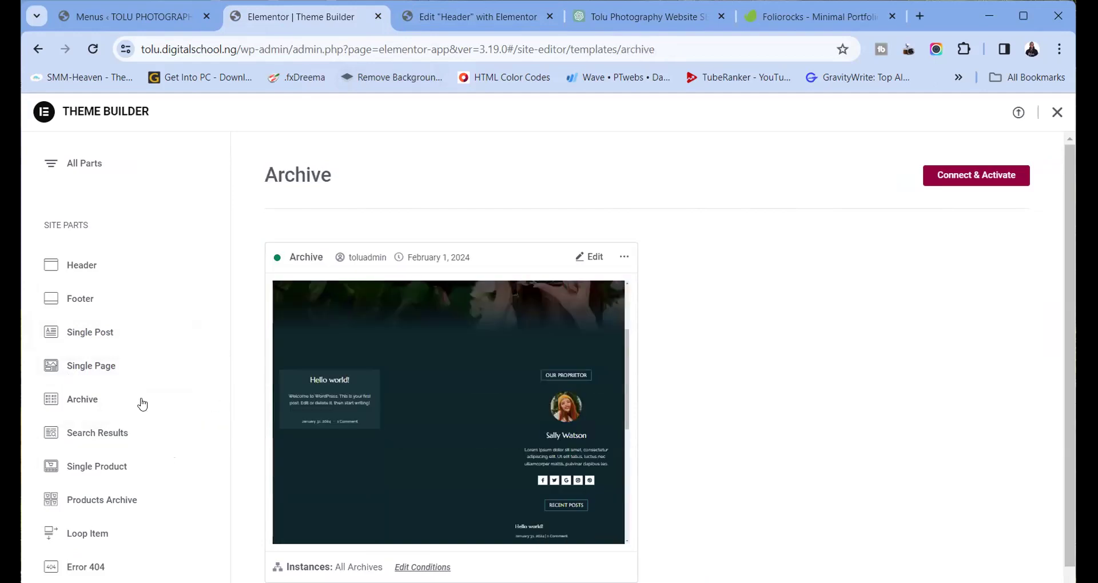
pyautogui.click(120, 430)
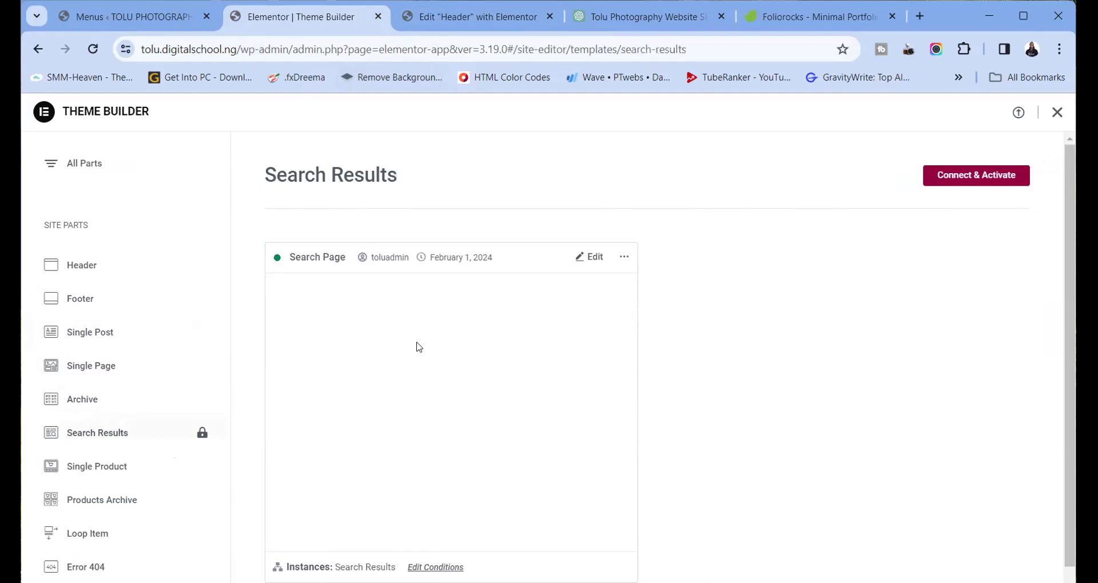
pyautogui.click(88, 415)
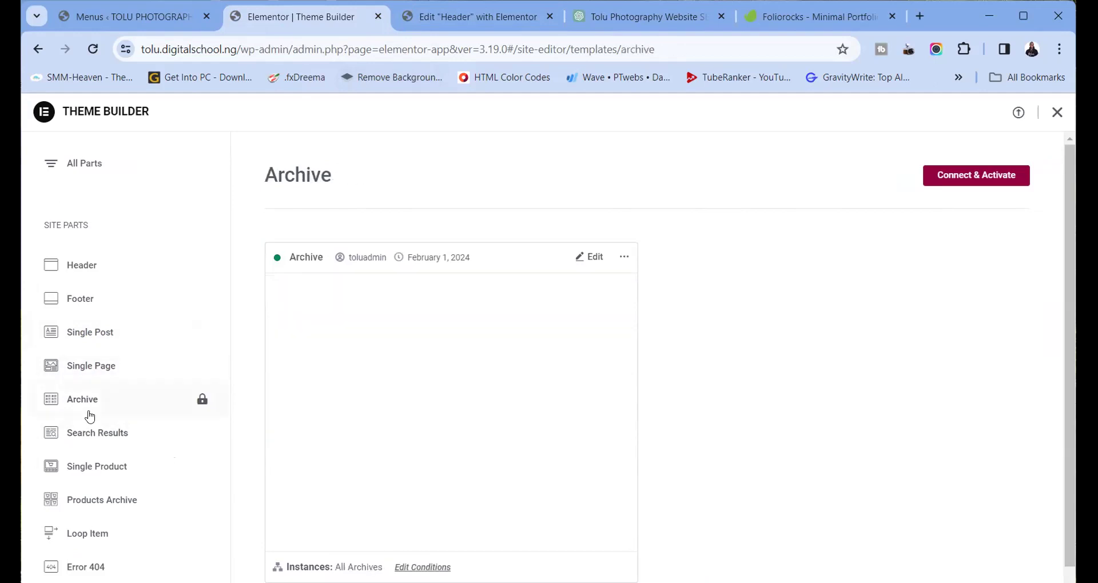
# Review the Single Product, Products Archive and Error 404 templates, then close the Theme Builder
pyautogui.click(106, 466)
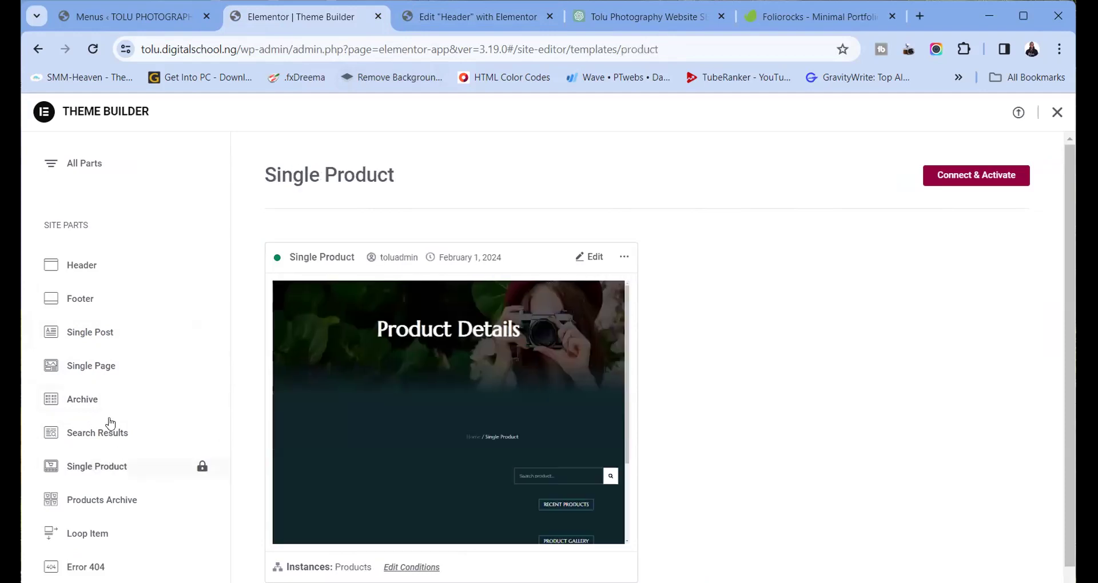
pyautogui.click(111, 501)
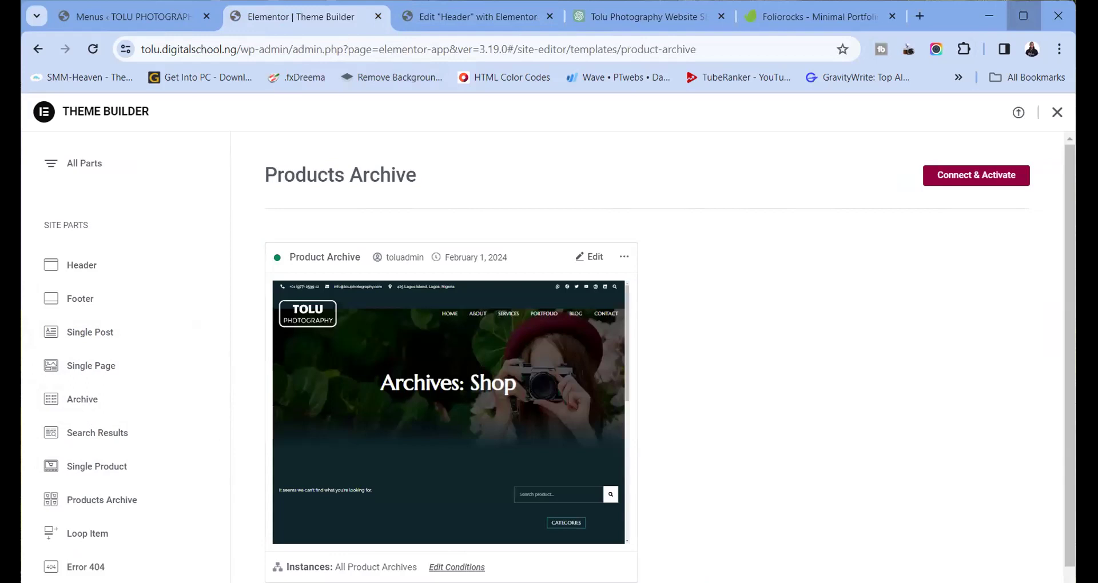
pyautogui.click(1023, 16)
pyautogui.click(73, 532)
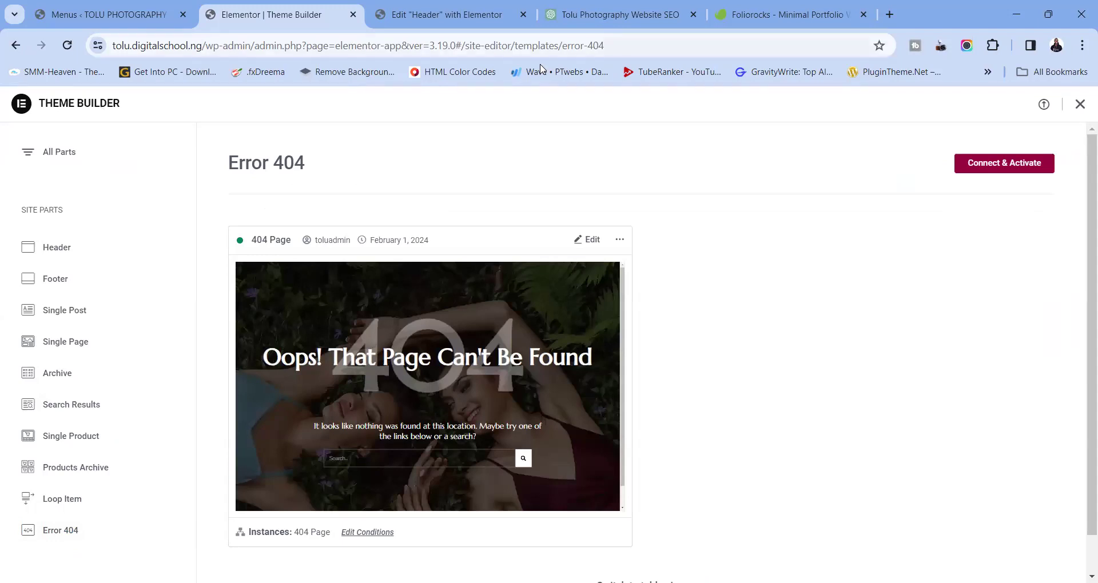
pyautogui.click(1080, 105)
# Look over the WordPress dashboard, then restore the window and switch to the Foliorocks theme tab
pyautogui.scroll(-6, 365, 239)
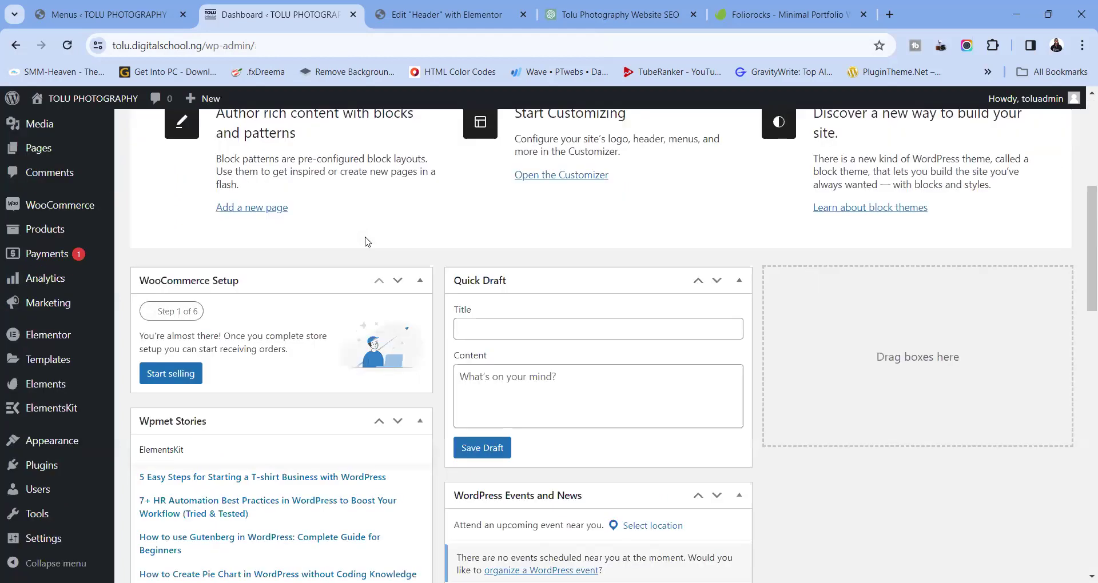
pyautogui.scroll(6, 367, 241)
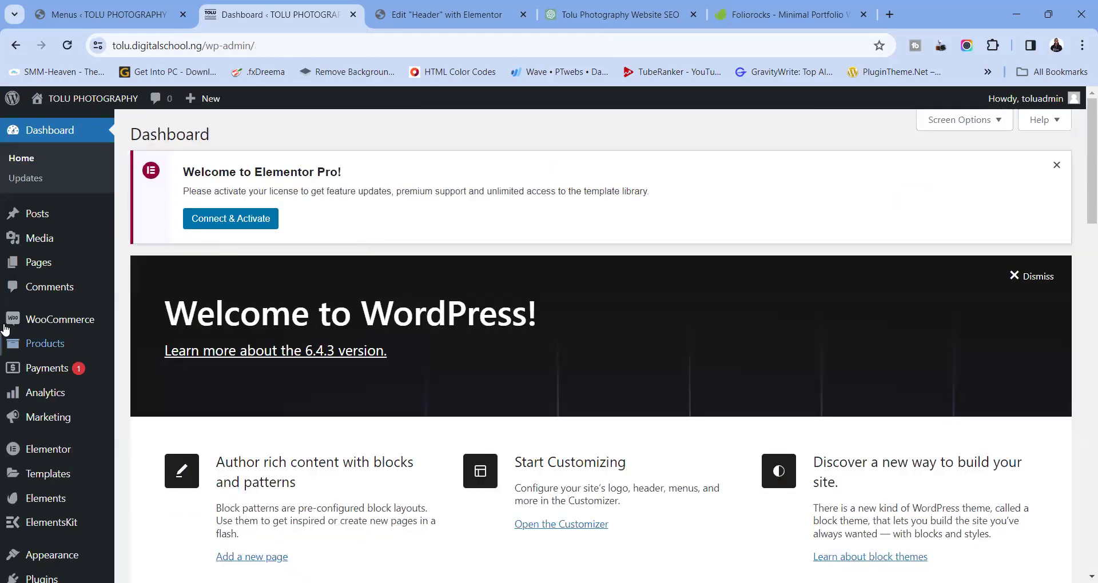
pyautogui.scroll(-4, 470, 392)
pyautogui.scroll(4, 470, 392)
pyautogui.scroll(-5, 52, 266)
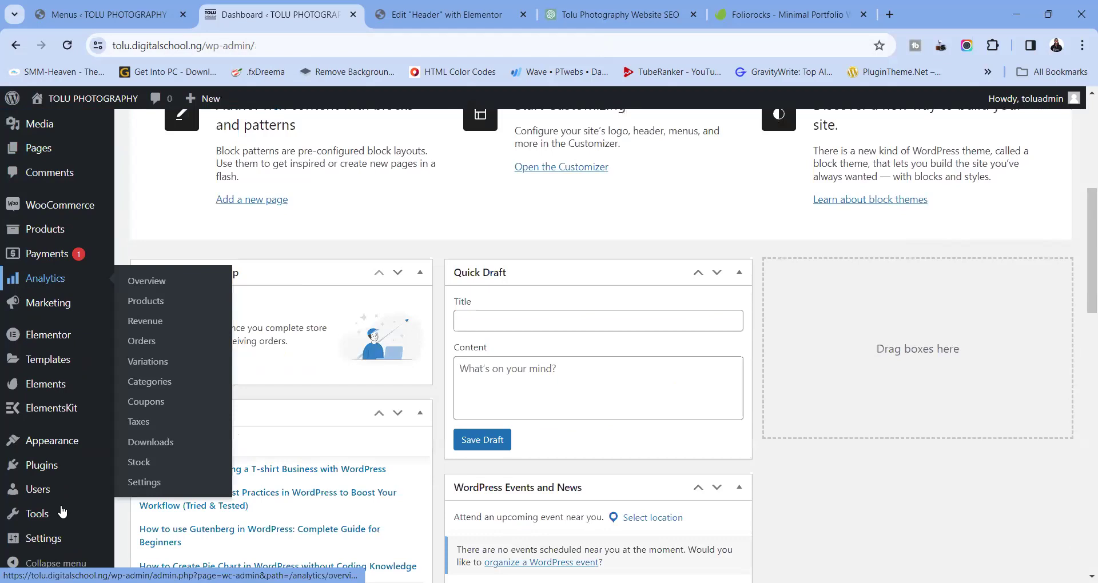
pyautogui.moveTo(46, 452)
pyautogui.scroll(-6, 45, 452)
pyautogui.scroll(2, 45, 452)
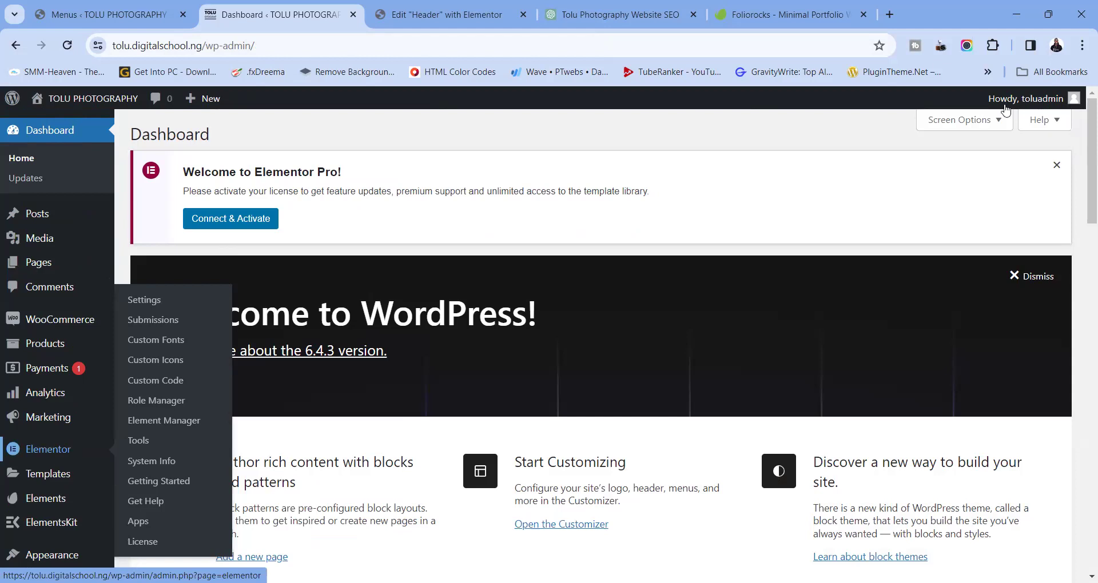
pyautogui.click(1048, 17)
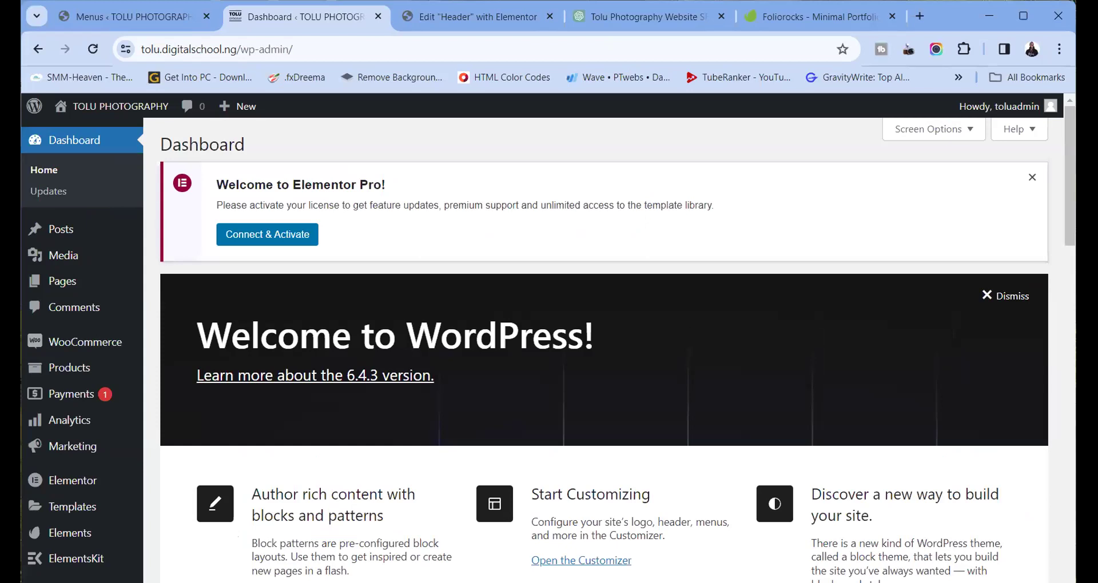
pyautogui.click(856, 23)
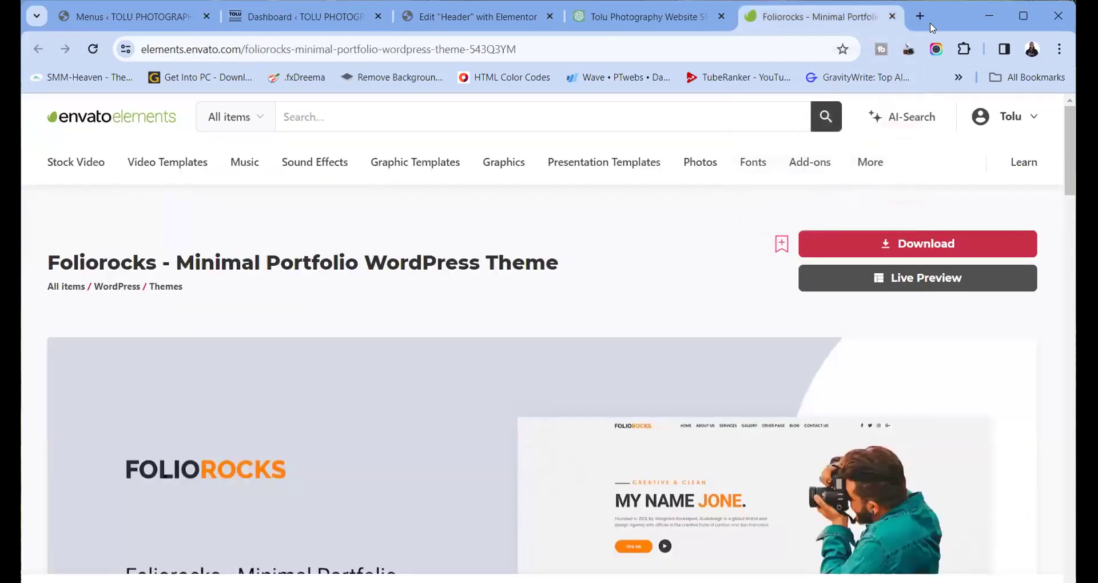
# Go to the ChatGPT website-copy tab and open a new Google tab beside it
pyautogui.click(692, 23)
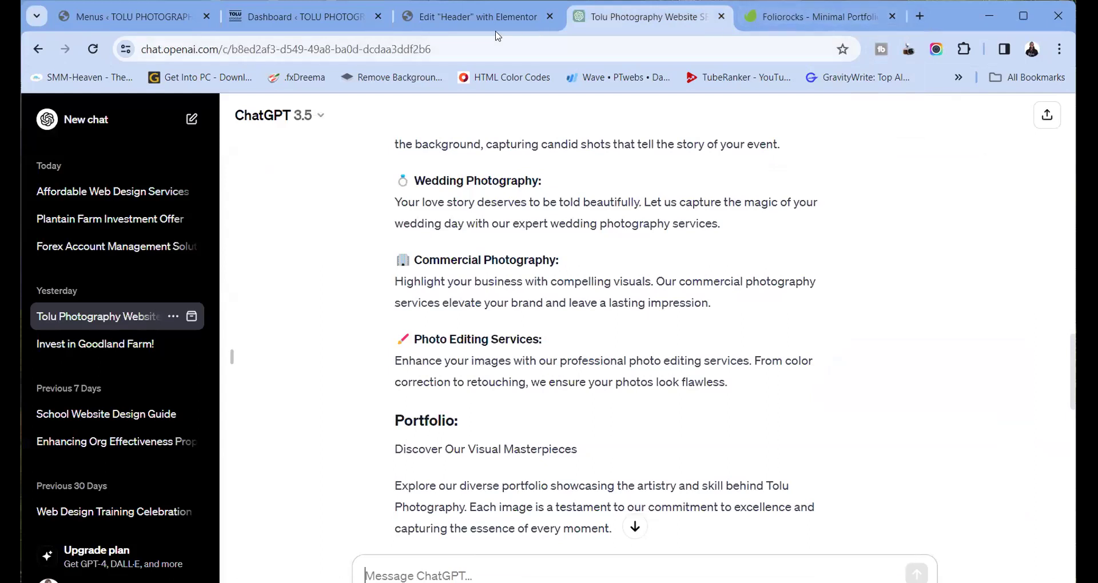
pyautogui.hotkey('ctrl', 't')
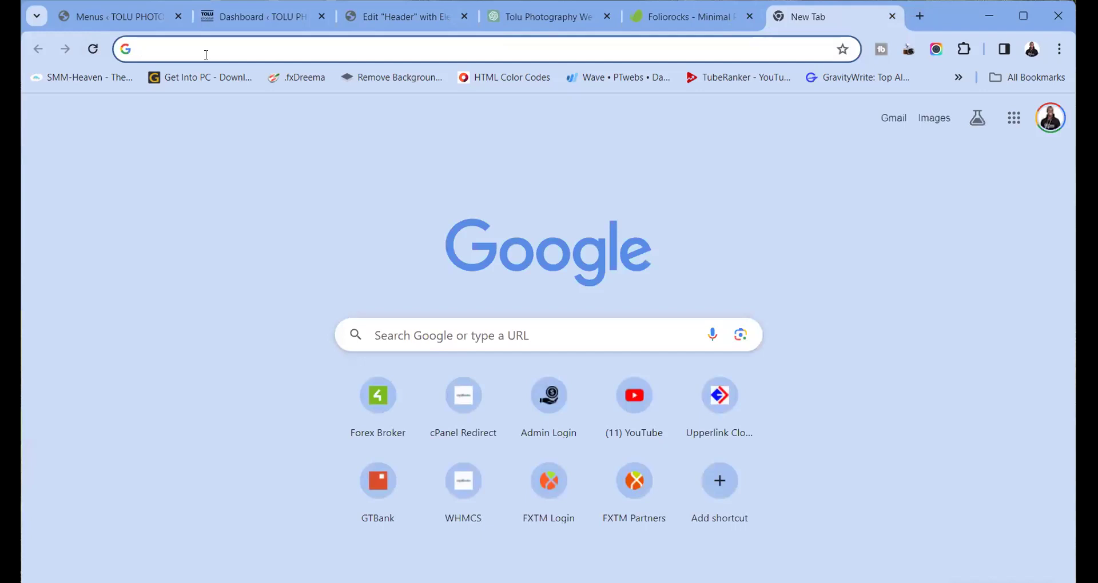
# Load the live tolu.digi site homepage in the new tab
pyautogui.write('tolu.dig')
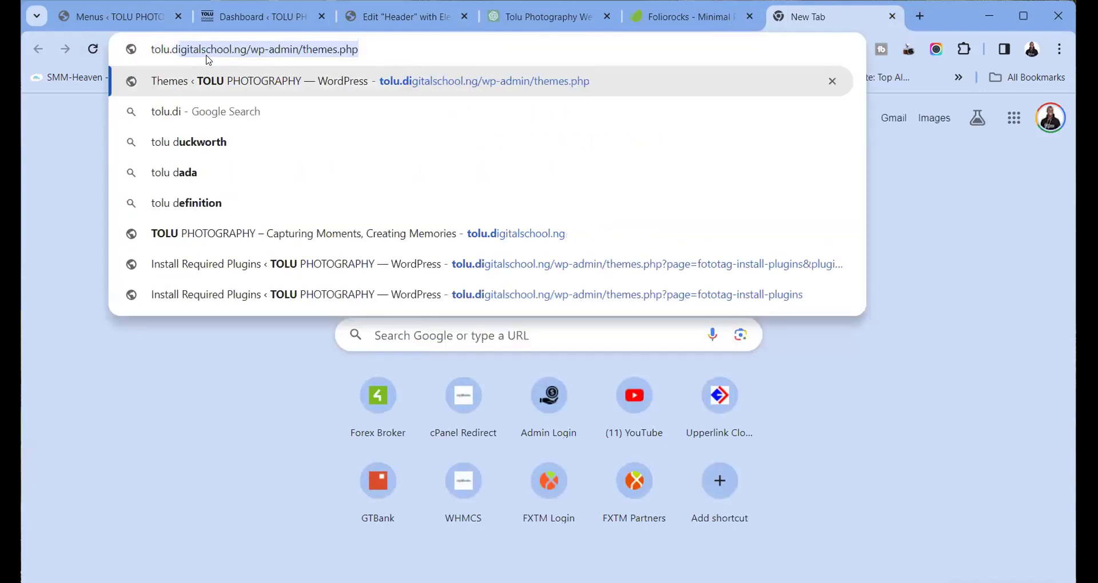
pyautogui.write('i')
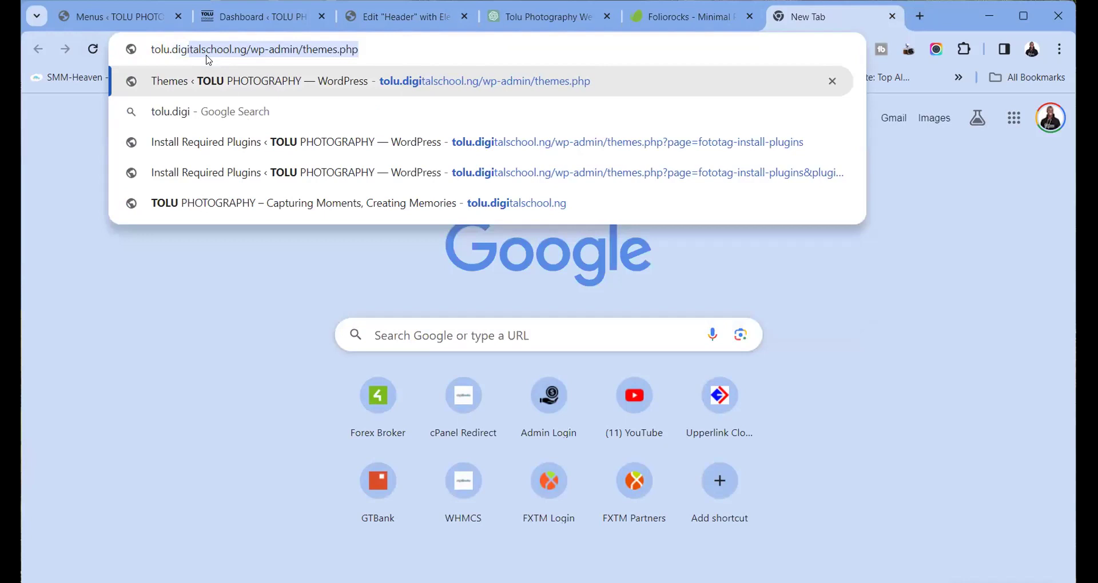
pyautogui.press('End')
pyautogui.press('BackSpace')
pyautogui.press('BackSpace')
pyautogui.press('BackSpace')
pyautogui.press('BackSpace')
pyautogui.press('BackSpace')
pyautogui.press('BackSpace')
pyautogui.press('BackSpace')
pyautogui.press('BackSpace')
pyautogui.press('BackSpace')
pyautogui.press('BackSpace')
pyautogui.press('BackSpace')
pyautogui.press('BackSpace')
pyautogui.press('BackSpace')
pyautogui.press('BackSpace')
pyautogui.press('BackSpace')
pyautogui.press('BackSpace')
pyautogui.press('BackSpace')
pyautogui.press('BackSpace')
pyautogui.press('BackSpace')
pyautogui.press('BackSpace')
pyautogui.press('Return')
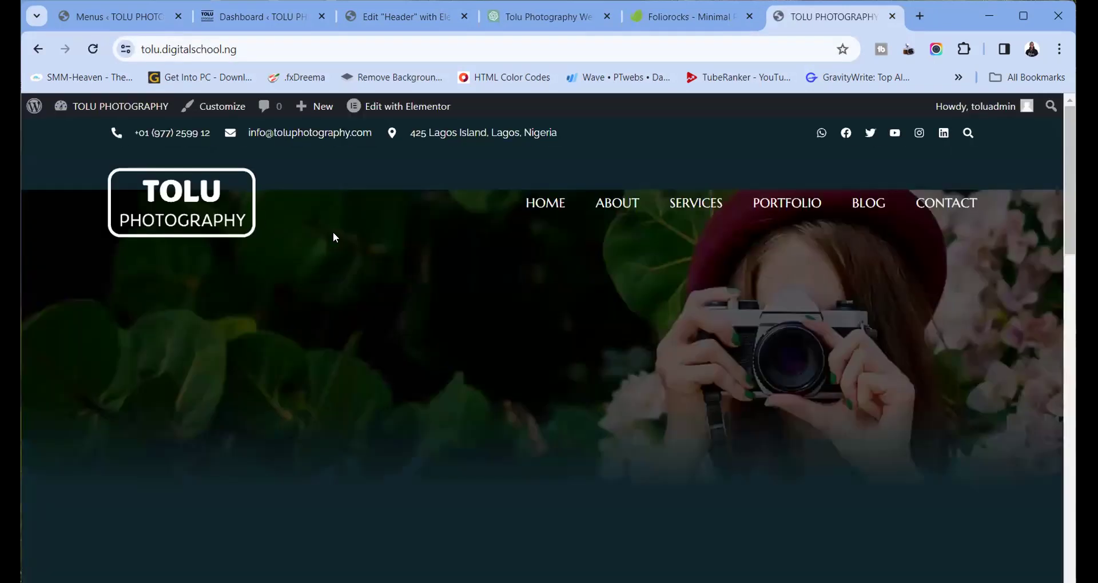
# Check the live homepage's header, sidebar and footer, then return to the Menus admin tab
pyautogui.scroll(-20, 271, 195)
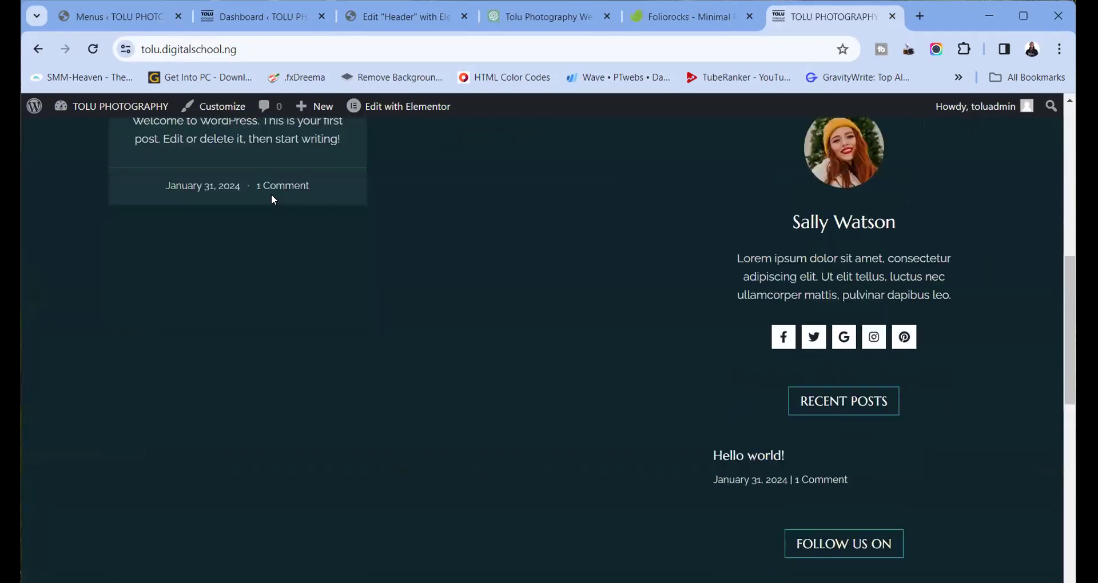
pyautogui.scroll(20, 271, 193)
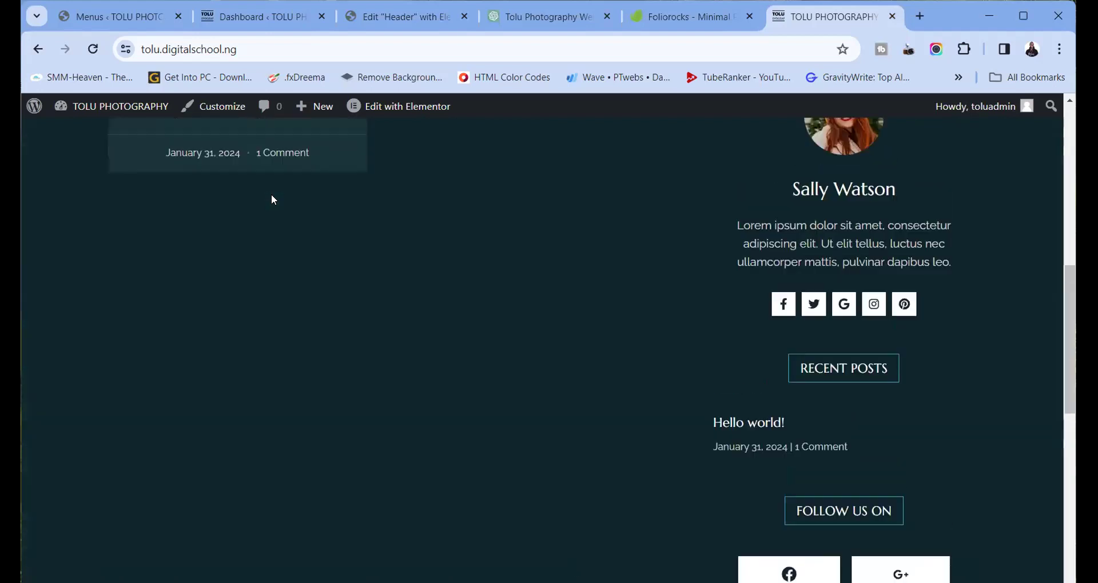
pyautogui.scroll(1, 271, 194)
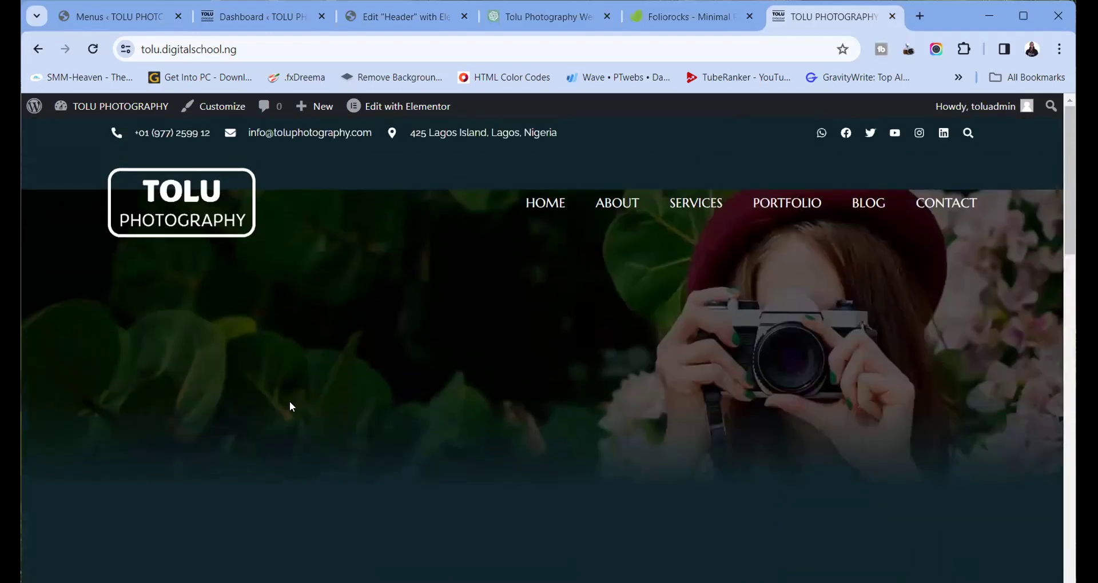
pyautogui.scroll(-10, 304, 292)
pyautogui.scroll(10, 304, 291)
pyautogui.scroll(-15, 304, 291)
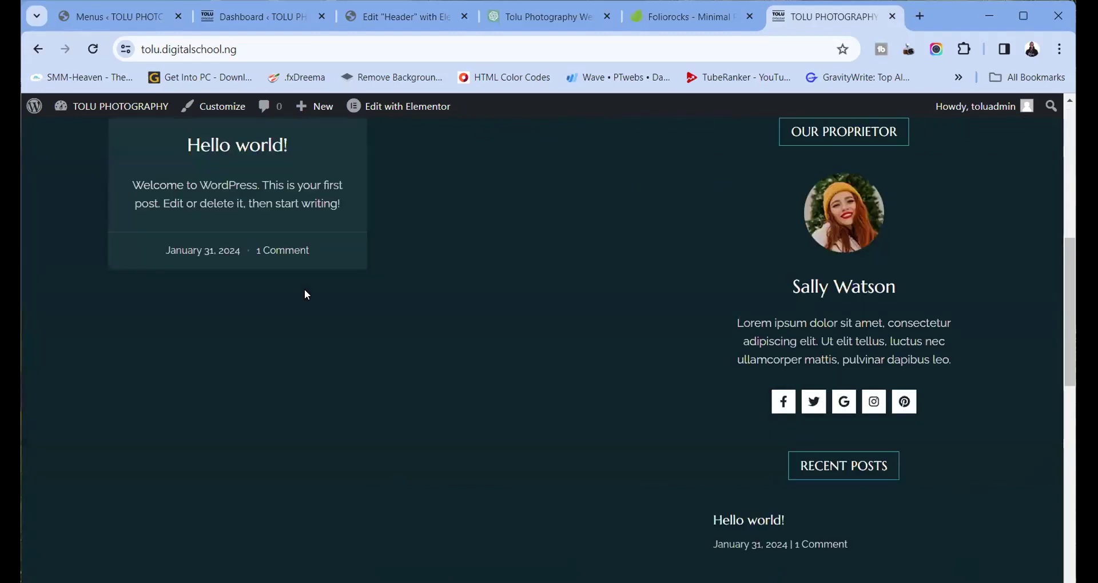
pyautogui.scroll(6, 304, 291)
pyautogui.scroll(8, 304, 289)
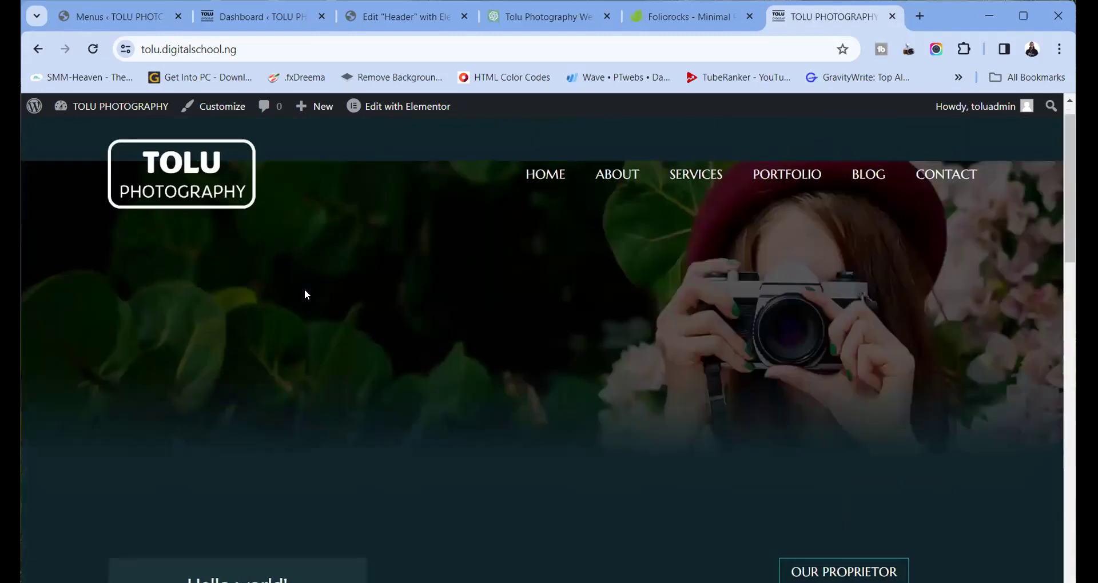
pyautogui.scroll(-15, 353, 309)
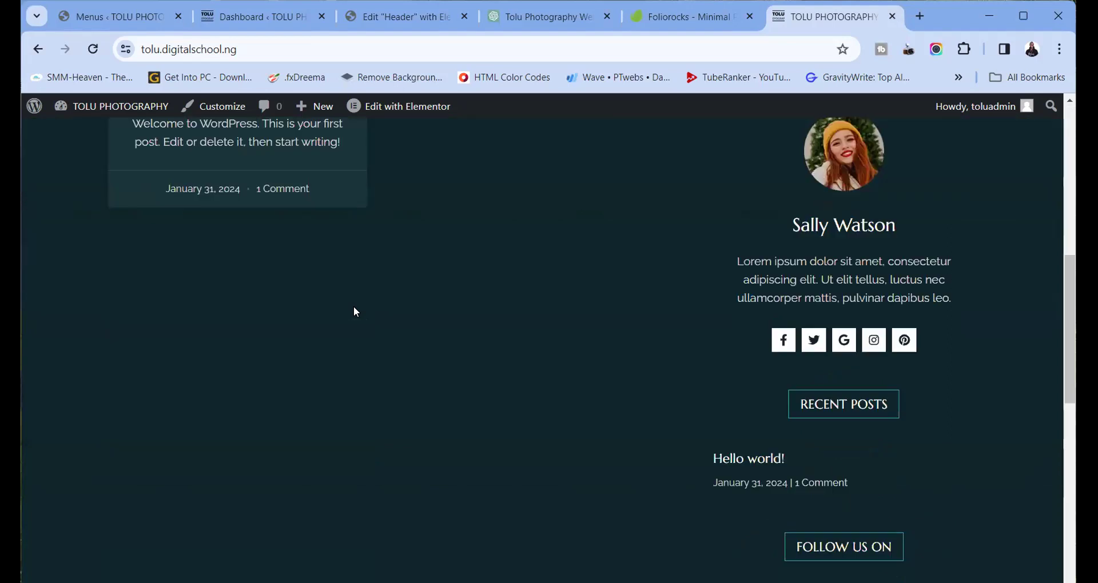
pyautogui.scroll(12, 354, 311)
pyautogui.scroll(4, 355, 311)
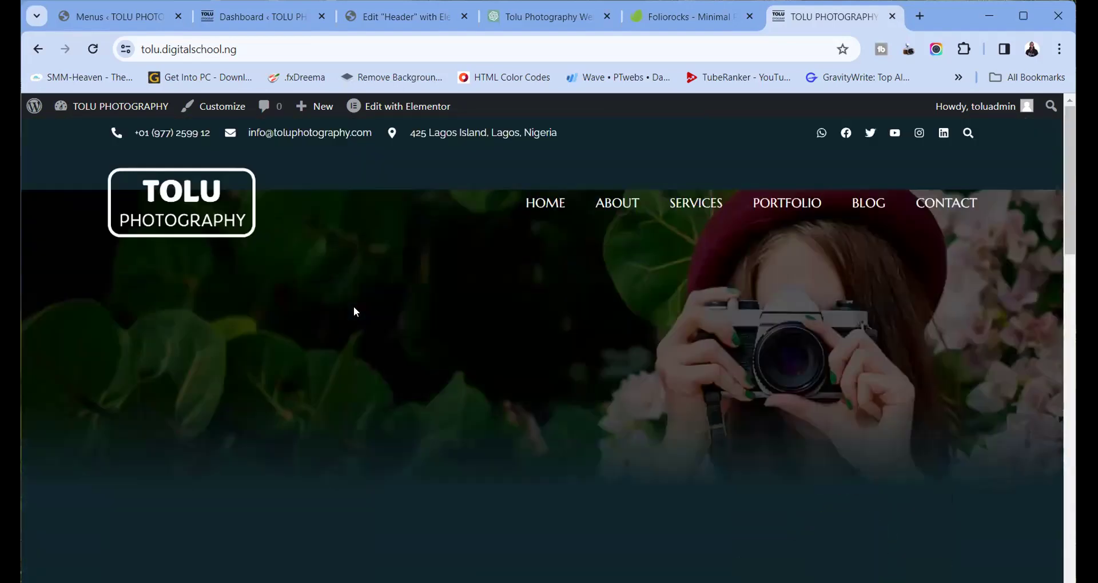
pyautogui.scroll(-15, 354, 311)
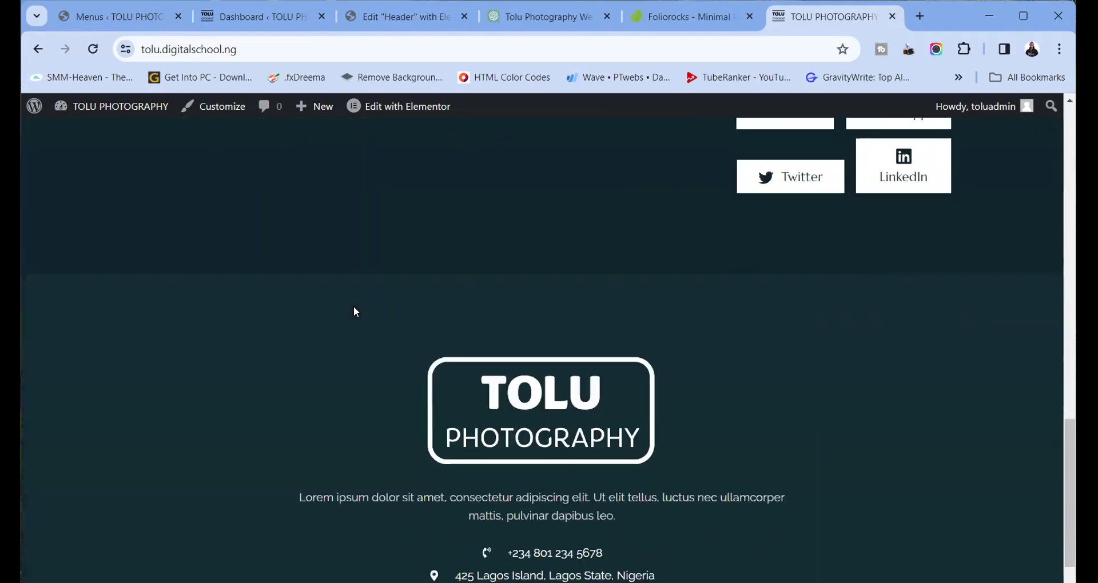
pyautogui.scroll(8, 355, 312)
pyautogui.scroll(8, 355, 311)
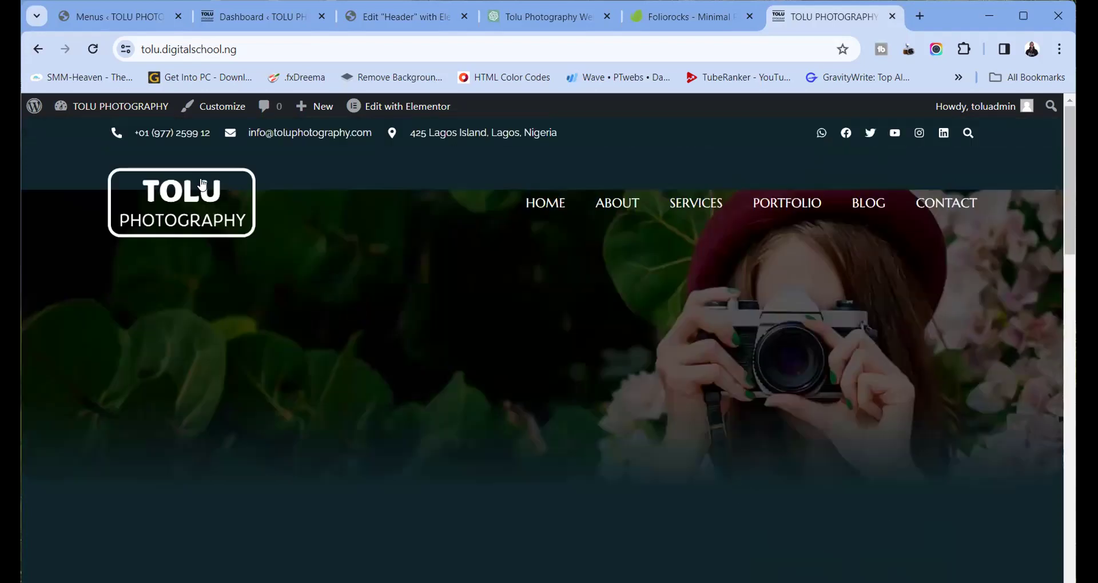
pyautogui.hotkey('ctrl', '1')
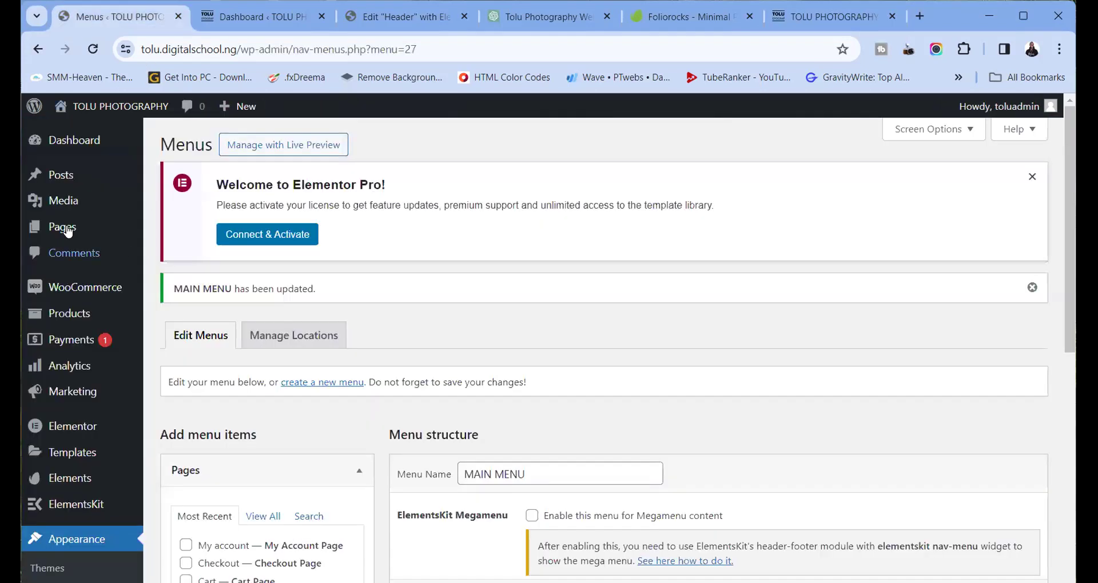
# Open the admin bar's + New > Page editor in a new tab and switch to it
pyautogui.moveTo(67, 229)
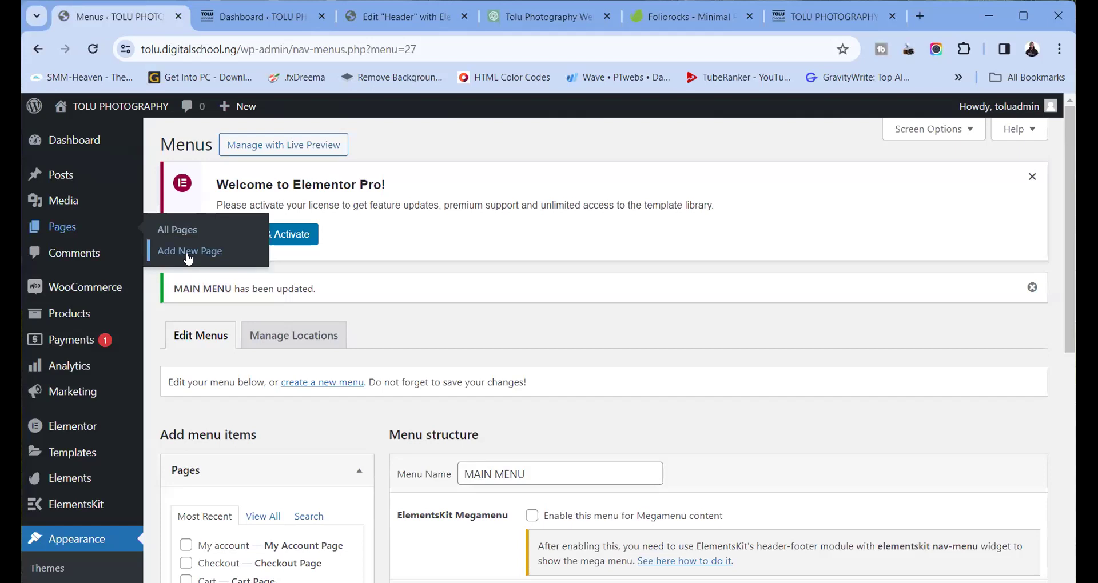
pyautogui.moveTo(239, 107)
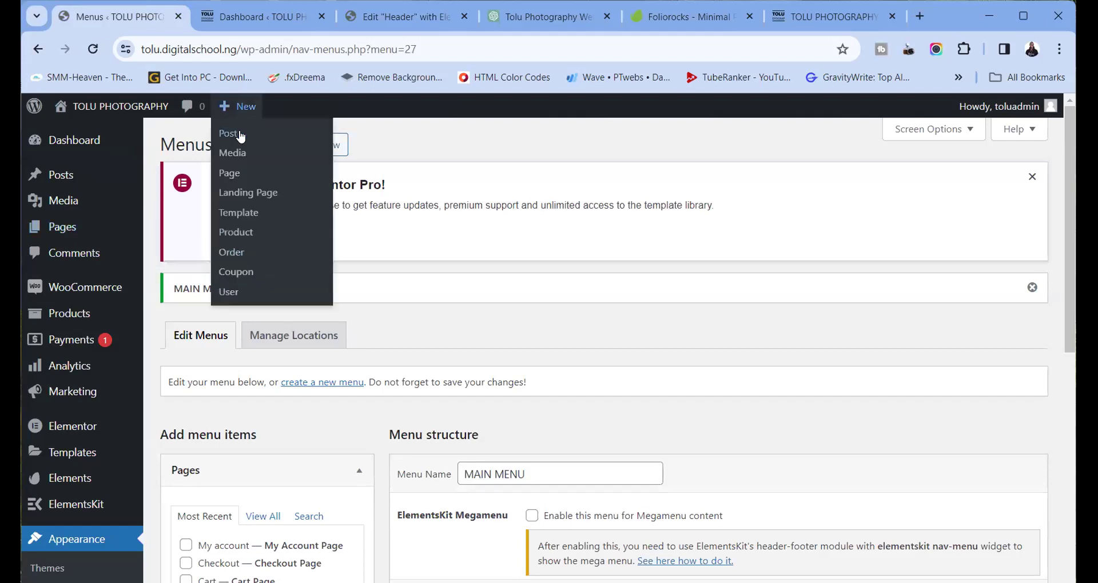
pyautogui.rightClick(233, 173)
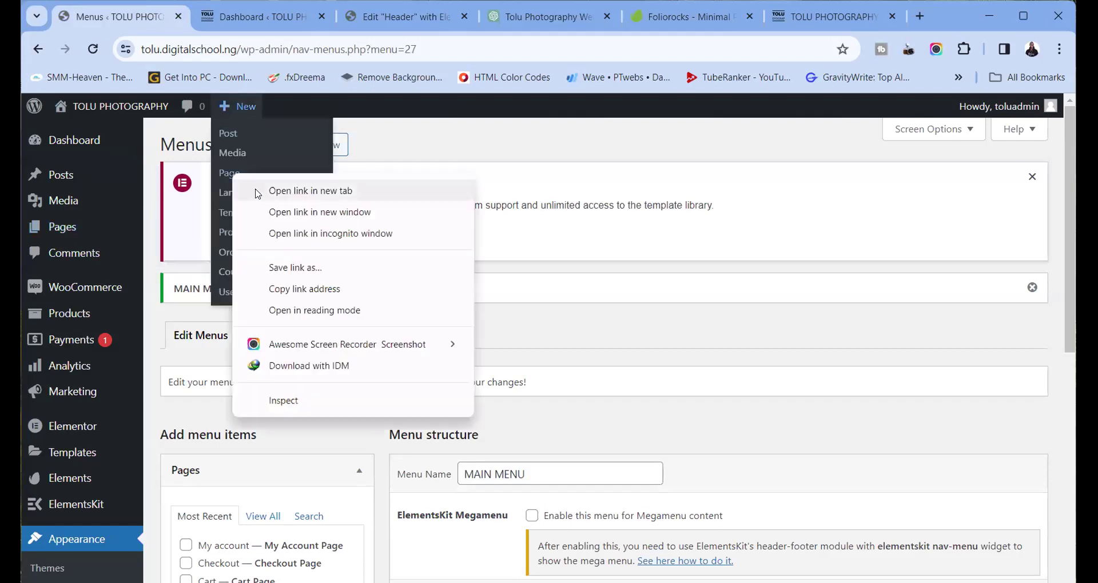
pyautogui.click(311, 191)
pyautogui.click(229, 16)
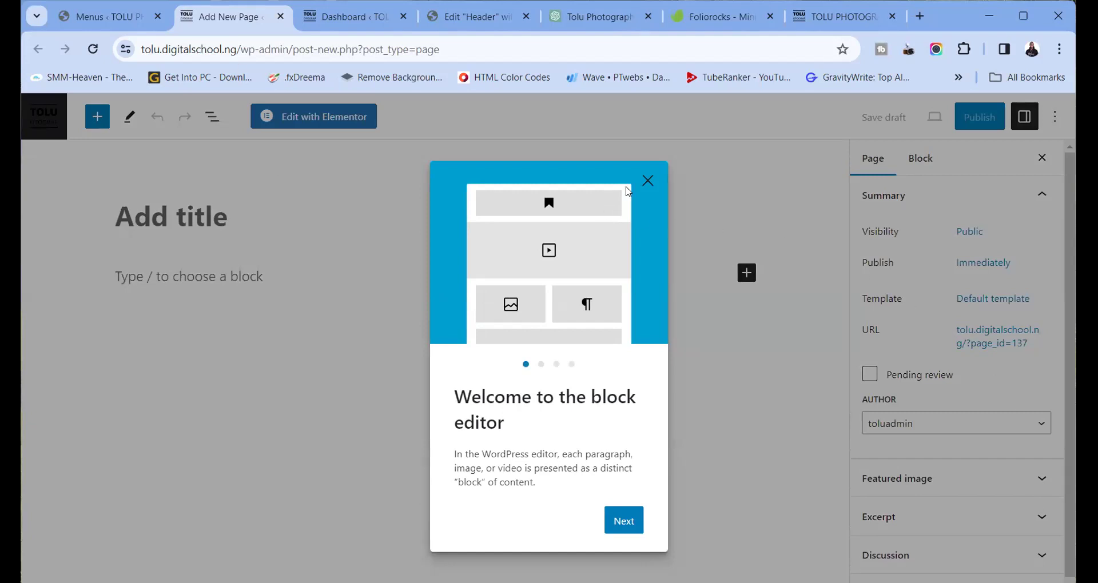
# Dismiss the welcome guide and title the new page 'COMING SOON'
pyautogui.click(147, 211)
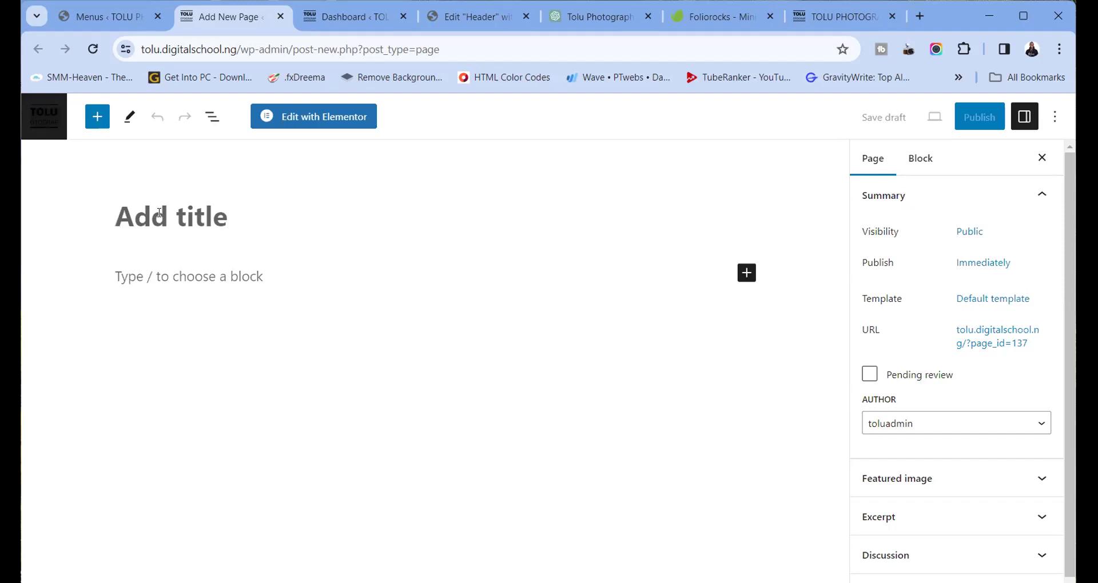
pyautogui.write('Coming Soon')
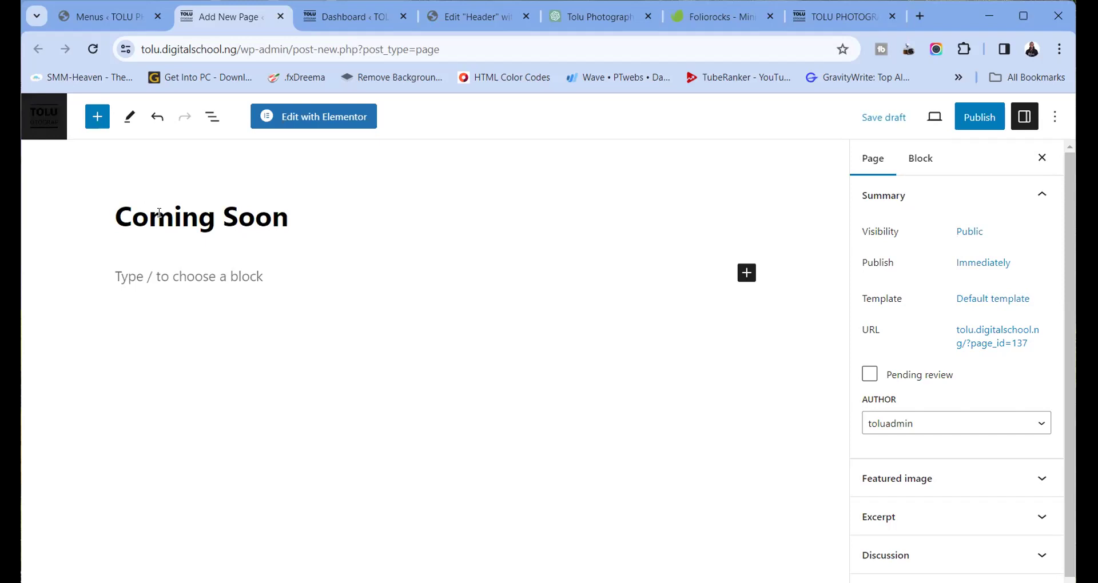
pyautogui.tripleClick(159, 212)
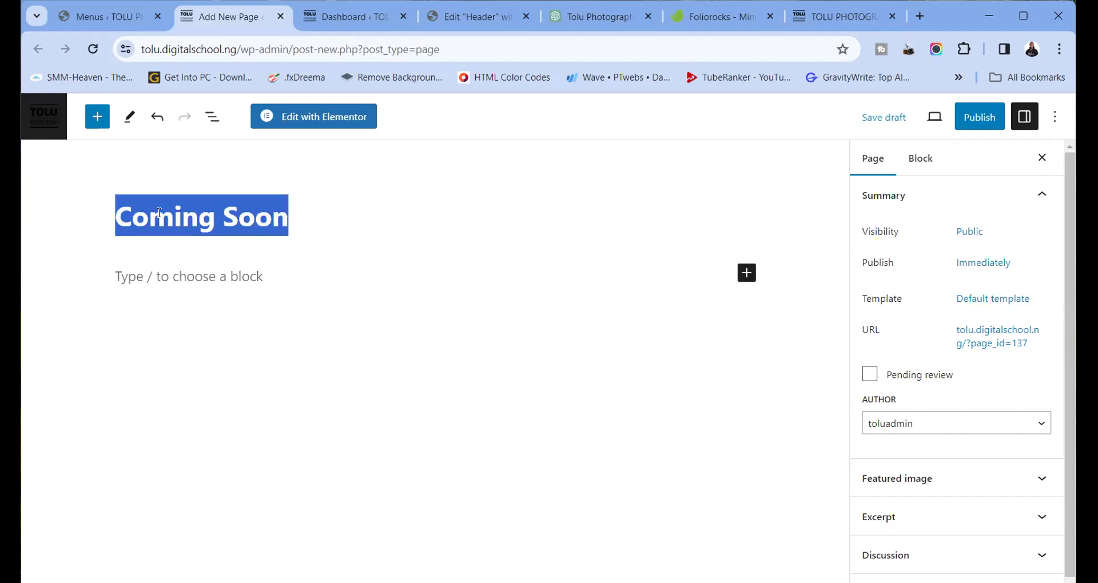
pyautogui.write('COMIN')
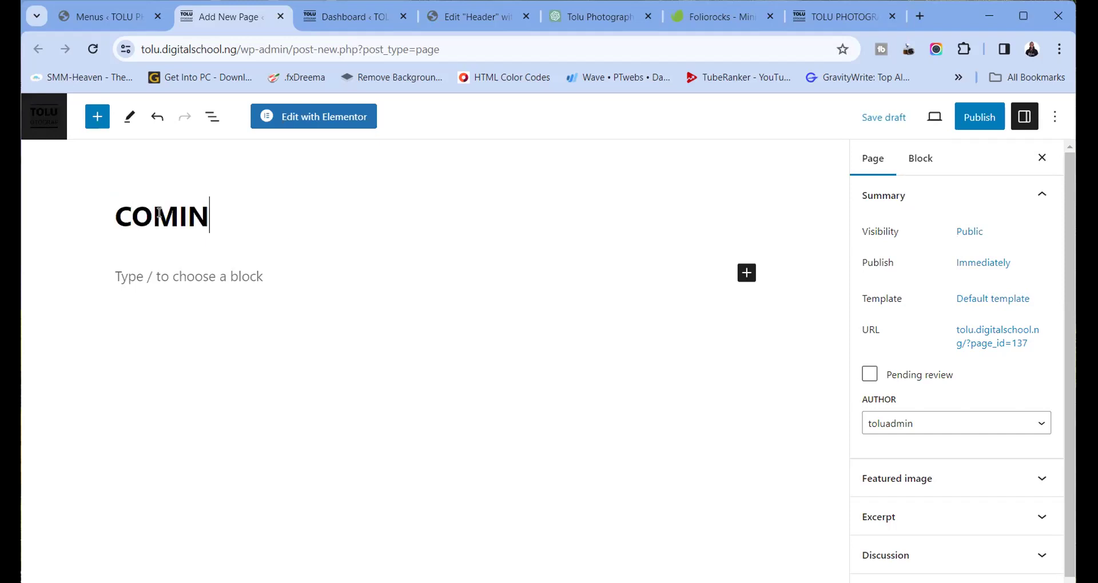
pyautogui.write('G SOON')
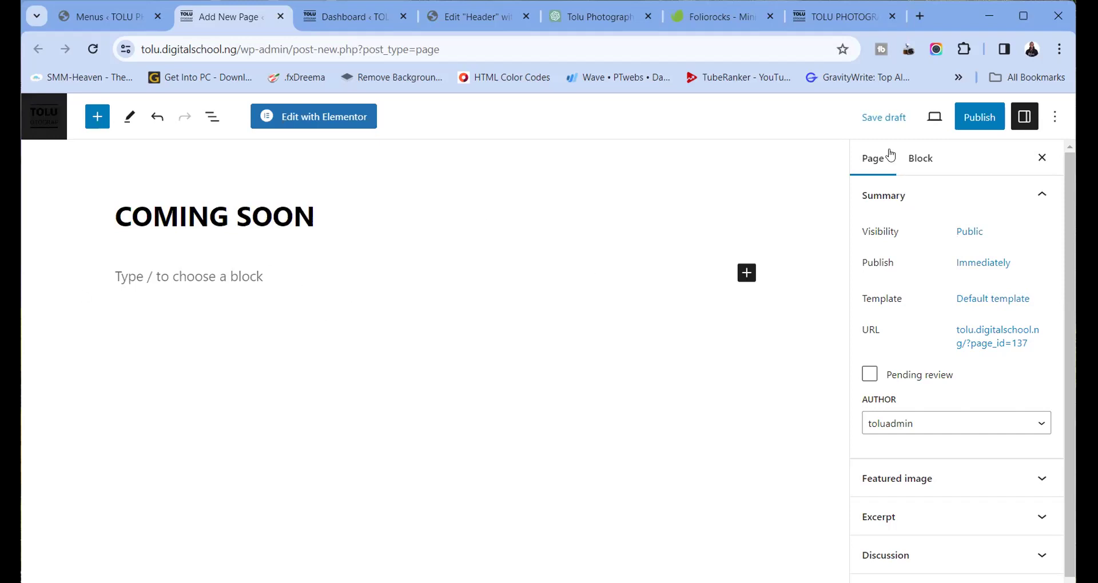
# Publish the COMING SOON page and open it with Elementor
pyautogui.click(975, 121)
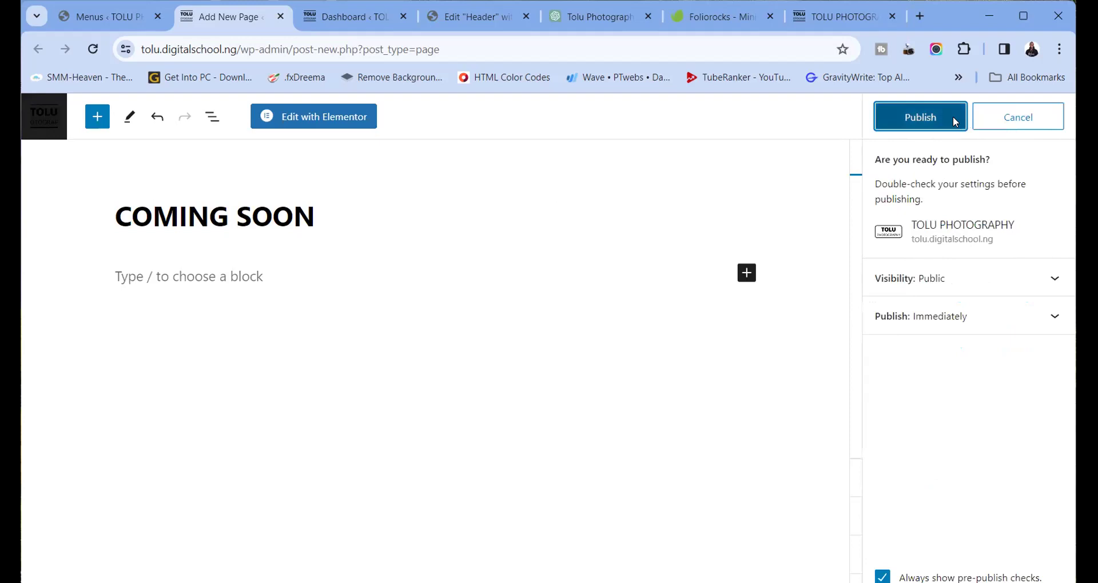
pyautogui.click(953, 121)
pyautogui.click(314, 117)
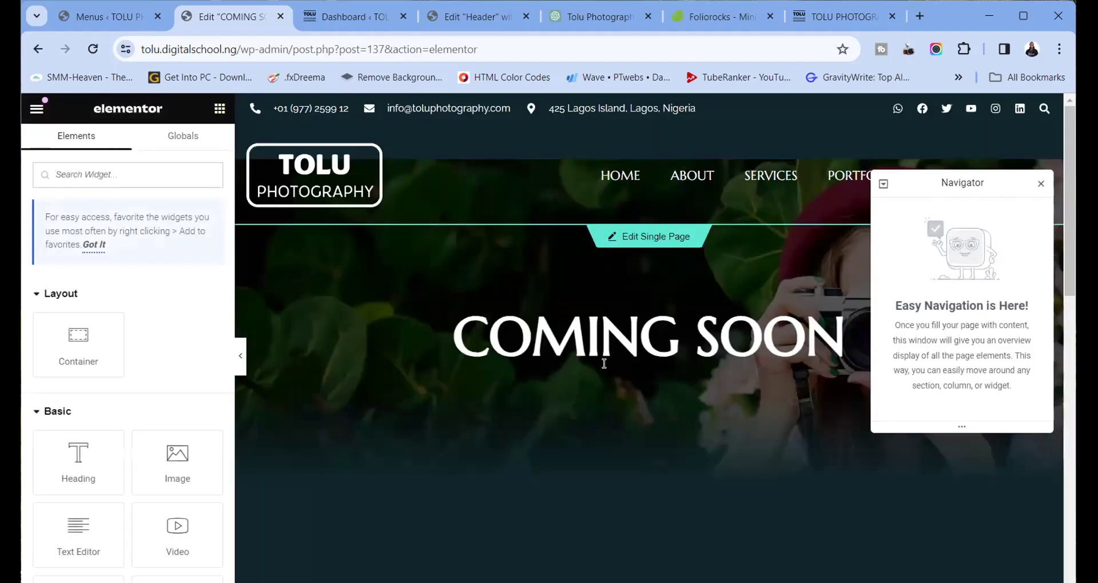
# Scroll the COMING SOON preview to the TOLU PHOTOGRAPHY footer and back, then maximize the browser
pyautogui.scroll(-5, 603, 362)
pyautogui.scroll(7, 603, 362)
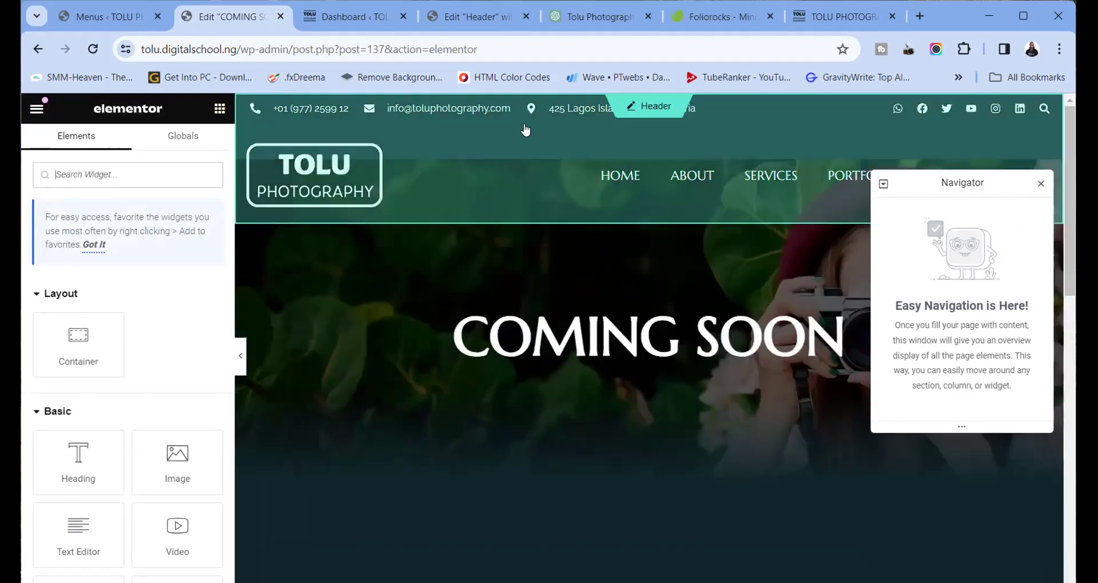
pyautogui.scroll(-5, 558, 475)
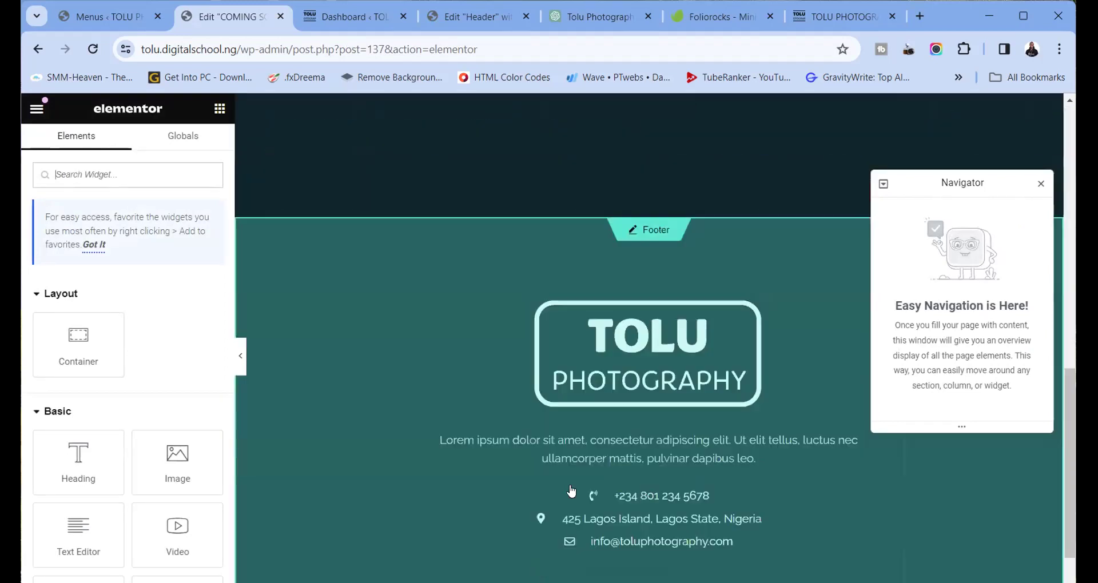
pyautogui.scroll(9, 512, 336)
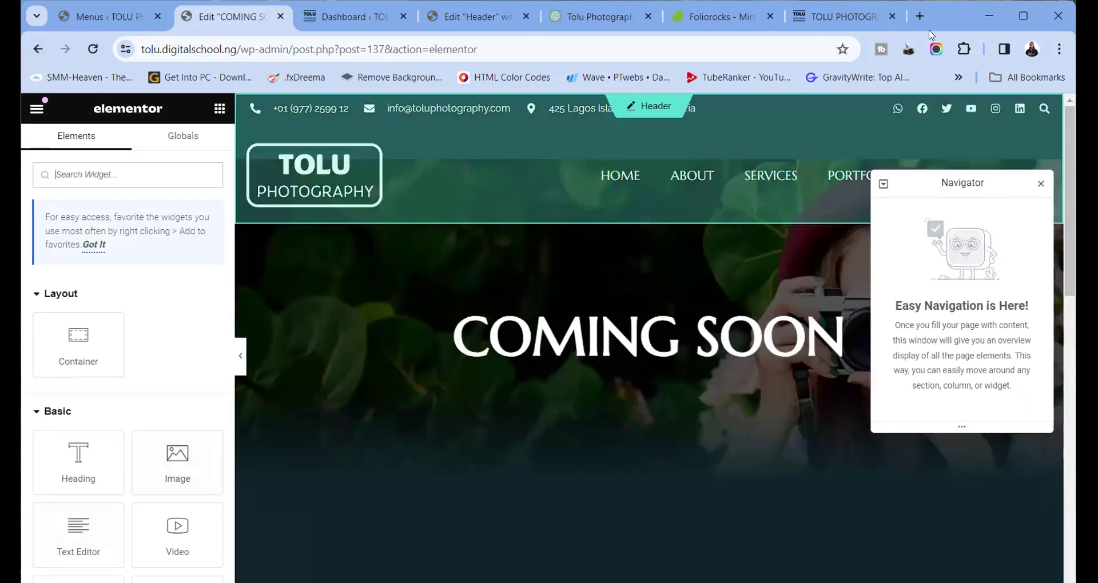
pyautogui.doubleClick(952, 29)
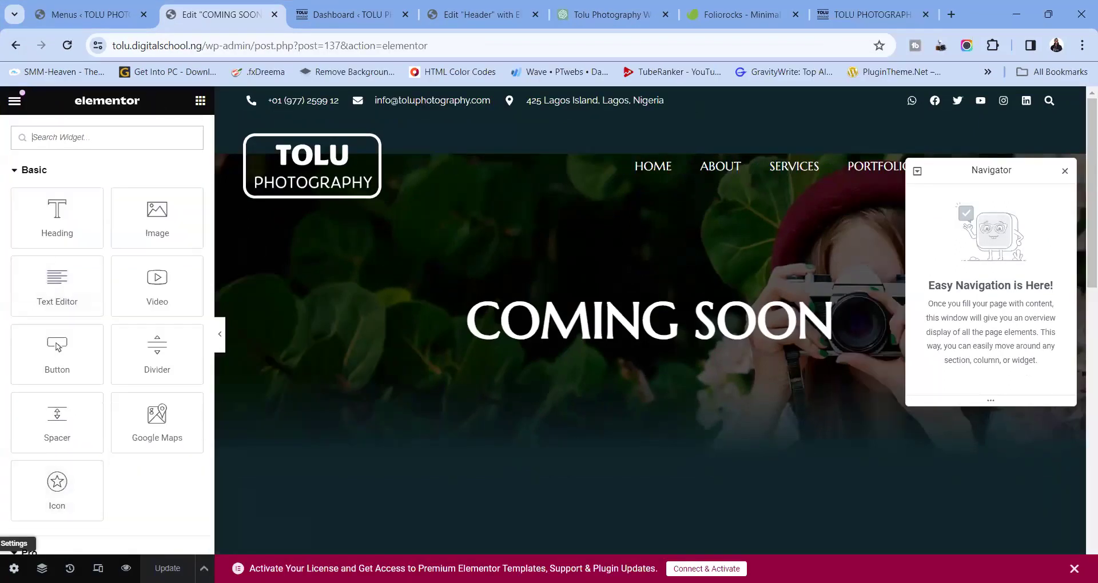
# Set the COMING SOON page's Page Layout to Elementor Canvas in page settings
pyautogui.click(13, 568)
pyautogui.scroll(-3, 114, 323)
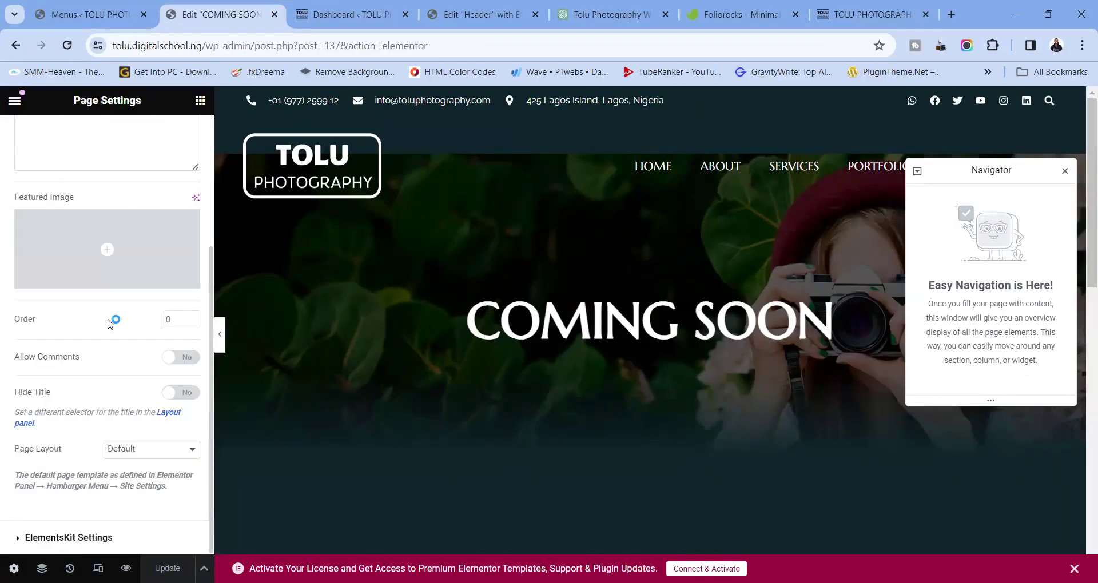
pyautogui.click(155, 450)
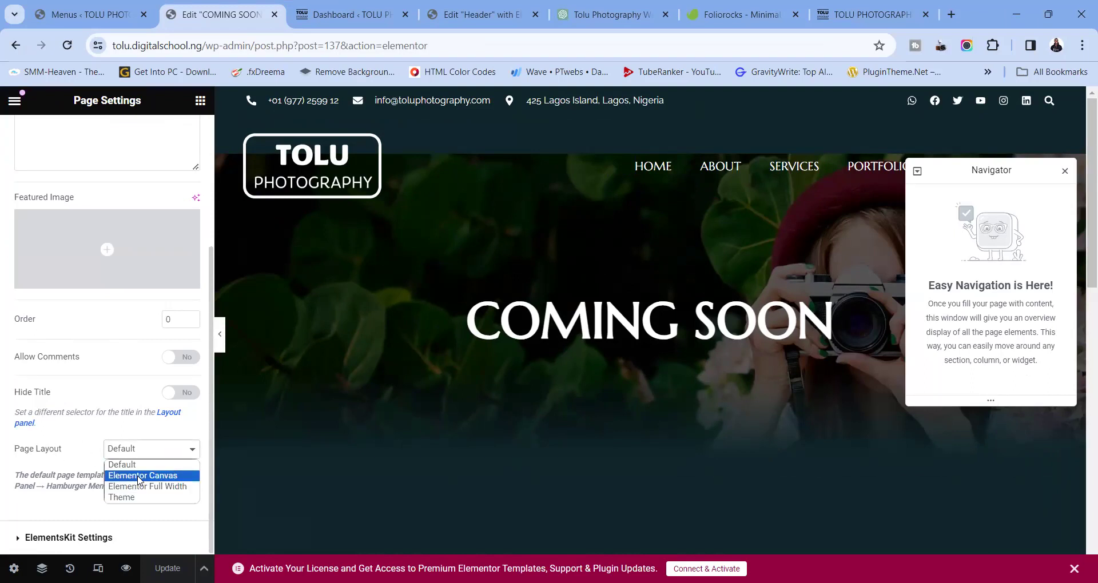
pyautogui.press('Return')
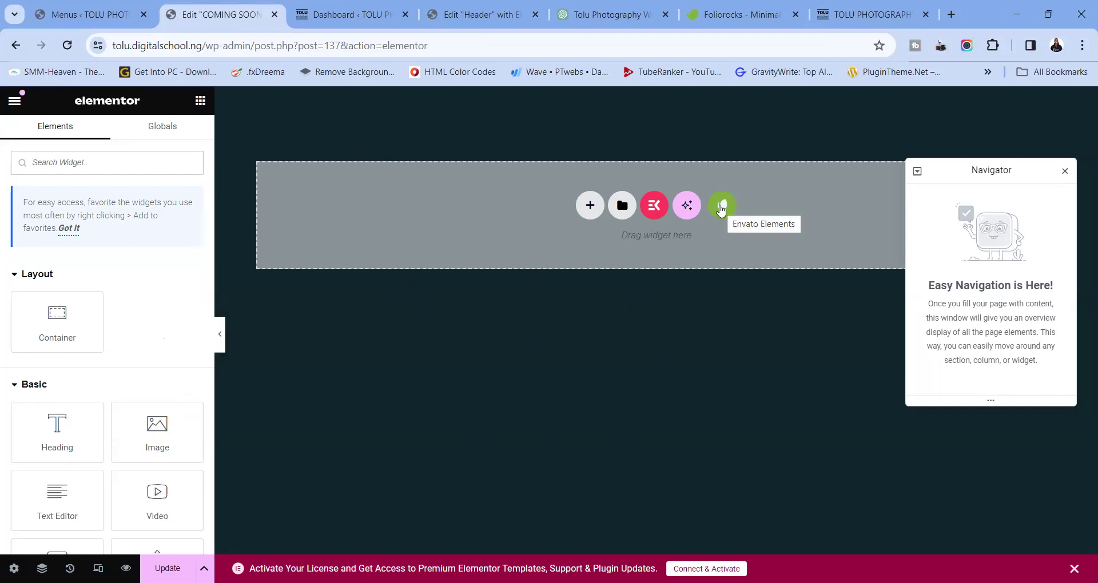
# Open the installed Photozone kit in Envato Elements and scroll to its We Are Coming Soon template
pyautogui.click(721, 211)
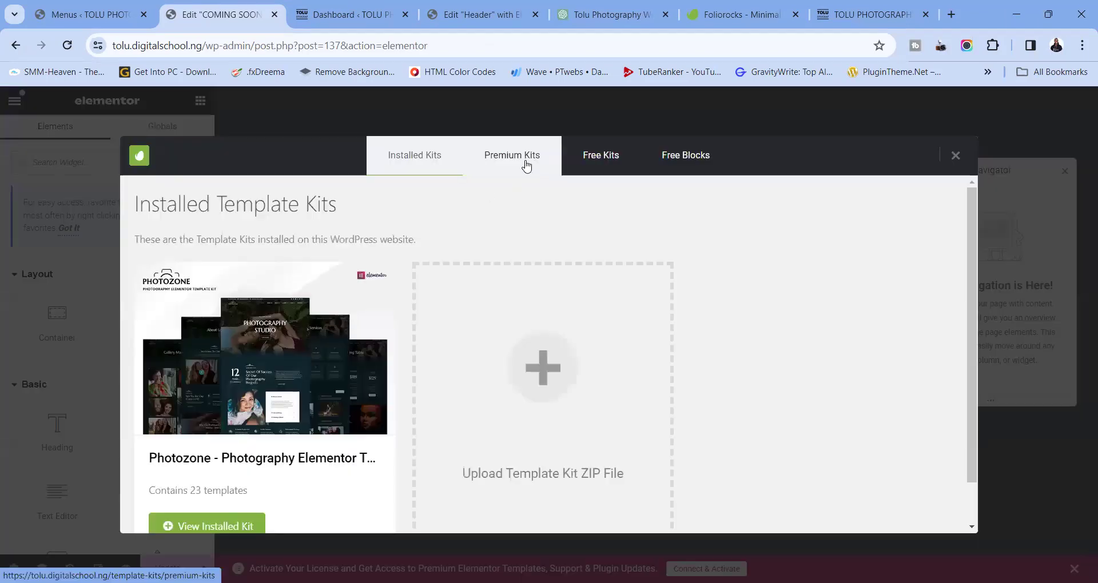
pyautogui.scroll(-1, 345, 347)
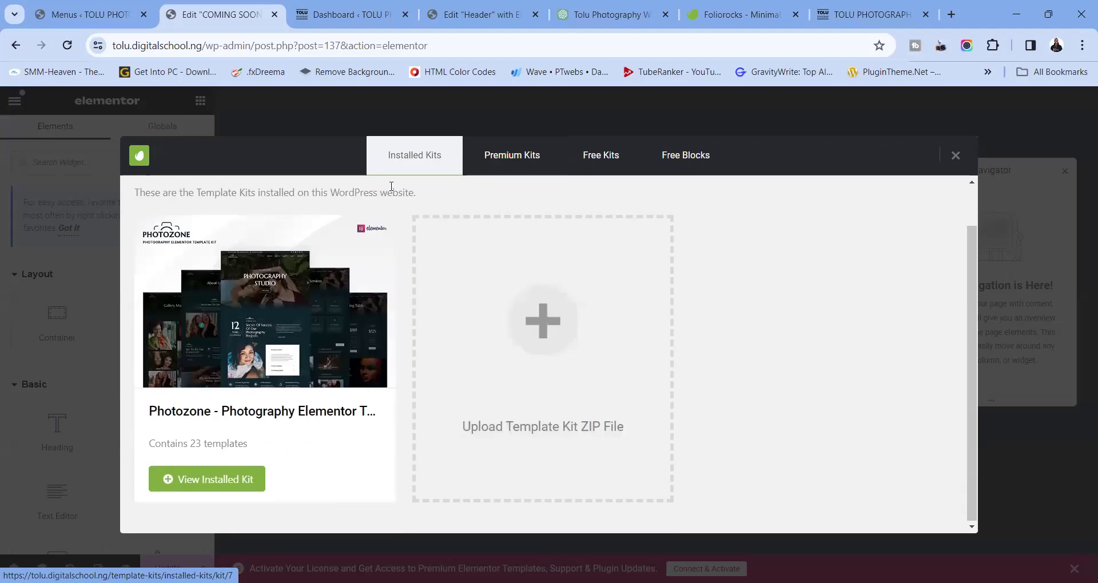
pyautogui.click(224, 481)
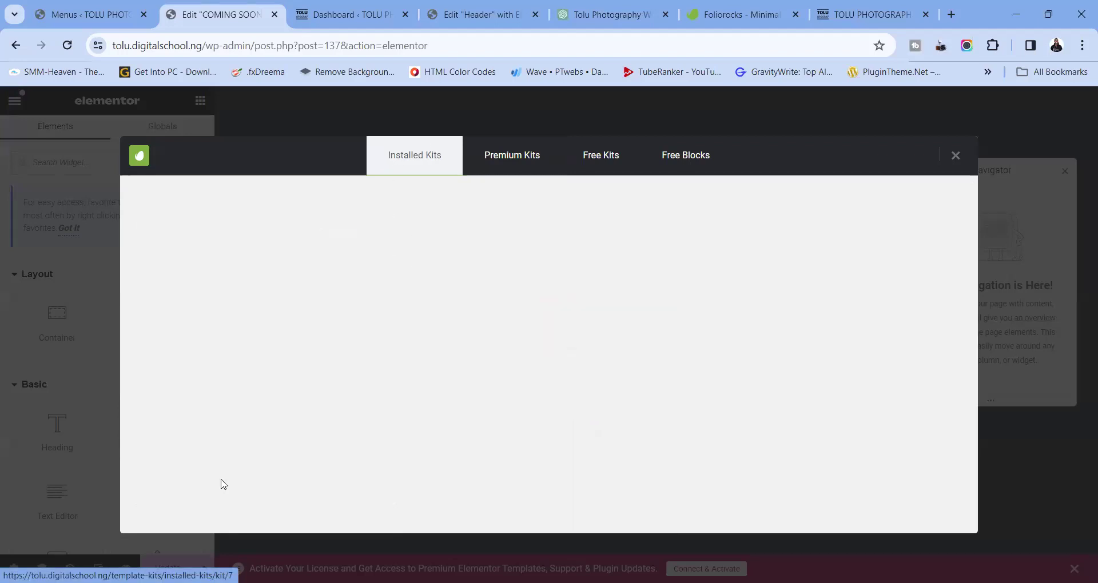
pyautogui.scroll(-12, 552, 303)
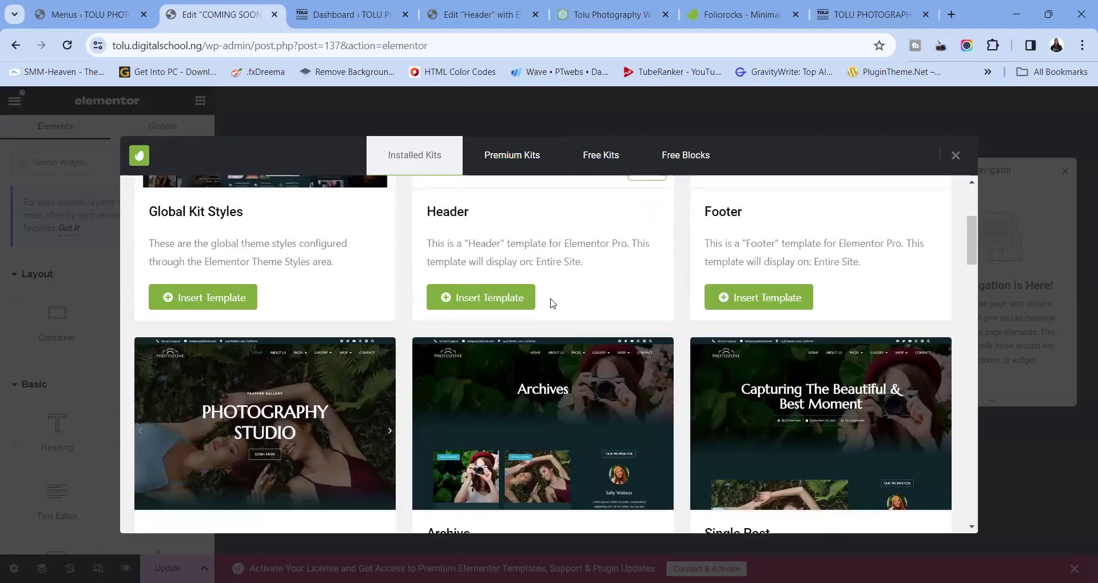
pyautogui.scroll(-5, 553, 304)
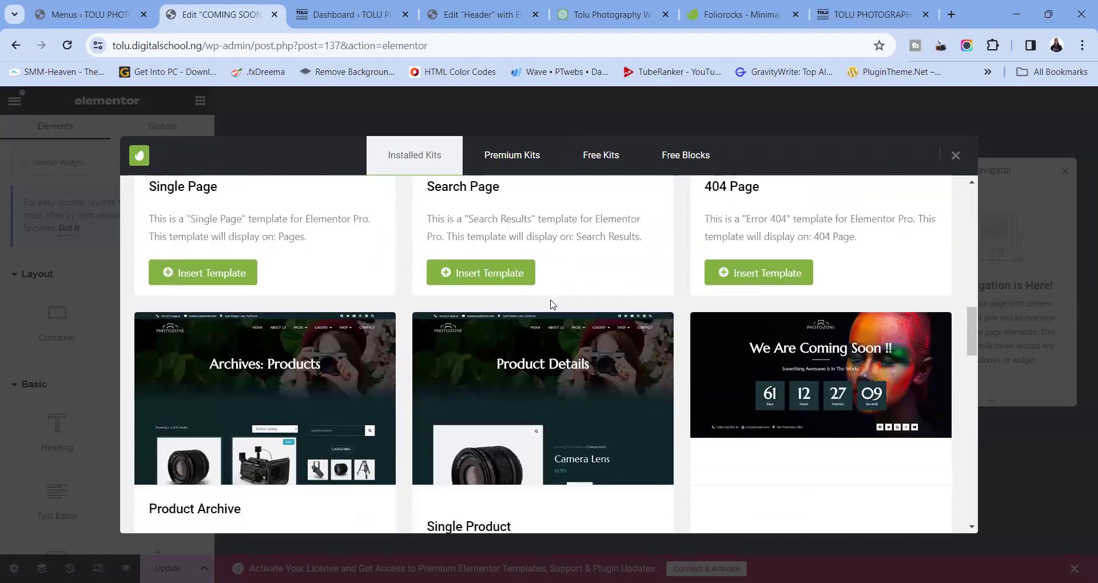
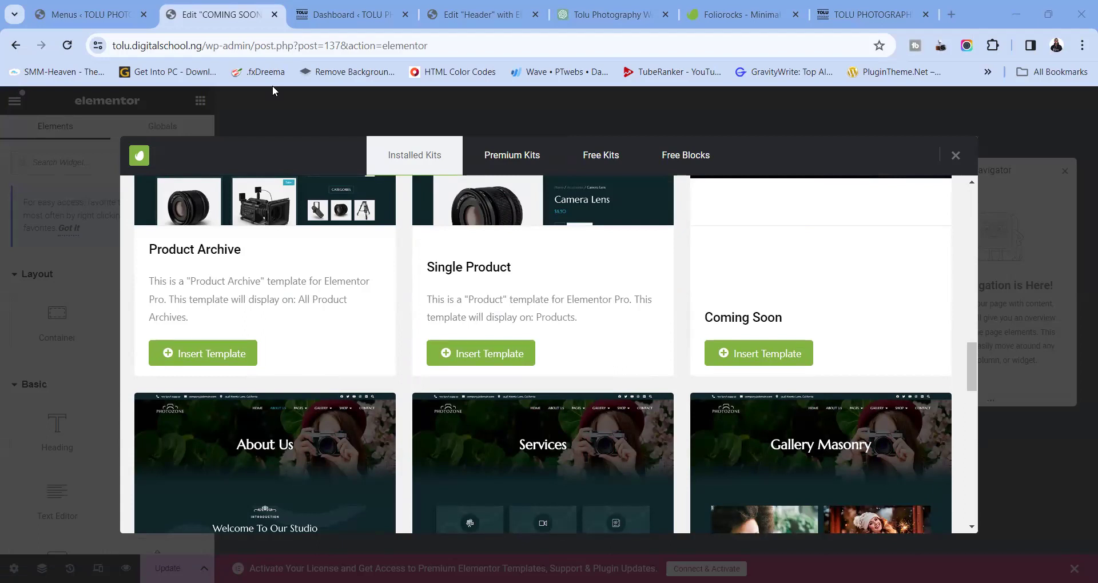
# Insert the Coming Soon template into the page
pyautogui.scroll(-9, 317, 328)
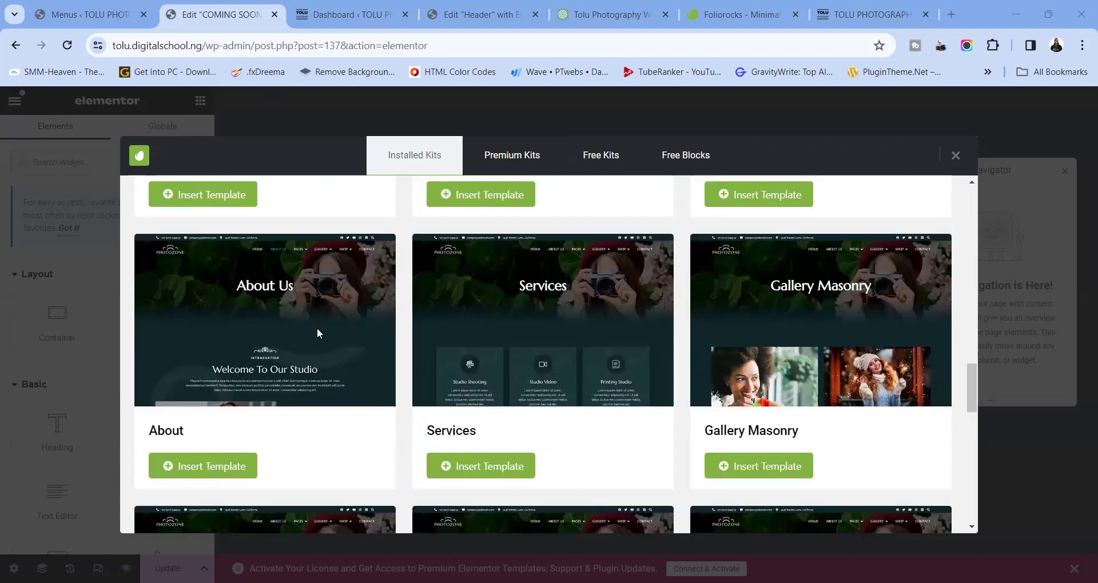
pyautogui.scroll(-2, 316, 328)
pyautogui.scroll(4, 317, 328)
pyautogui.scroll(-4, 317, 328)
pyautogui.scroll(4, 316, 327)
pyautogui.scroll(-7, 316, 328)
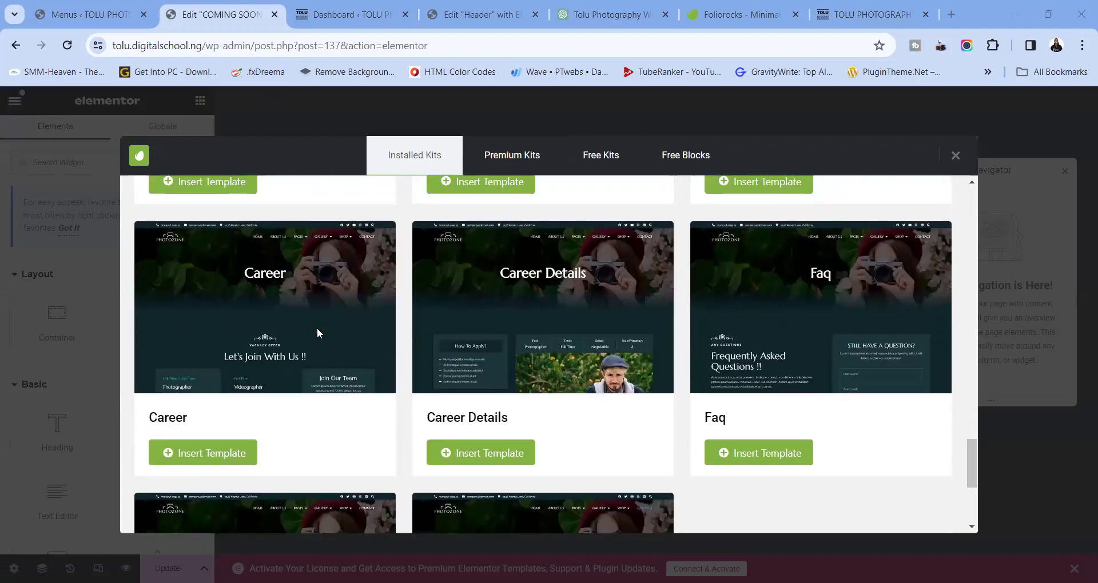
pyautogui.scroll(7, 402, 399)
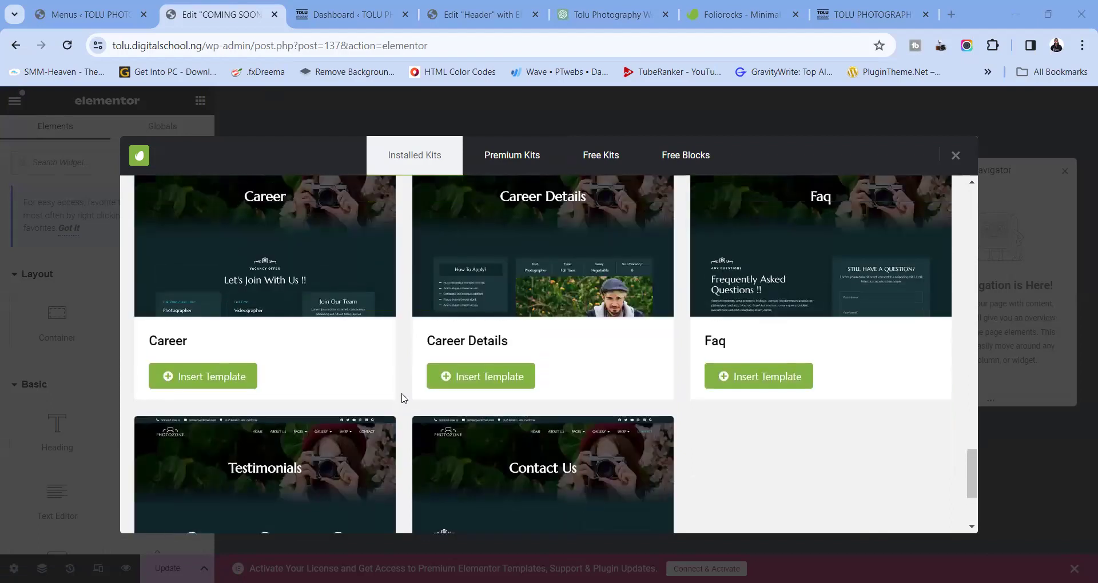
pyautogui.scroll(5, 402, 399)
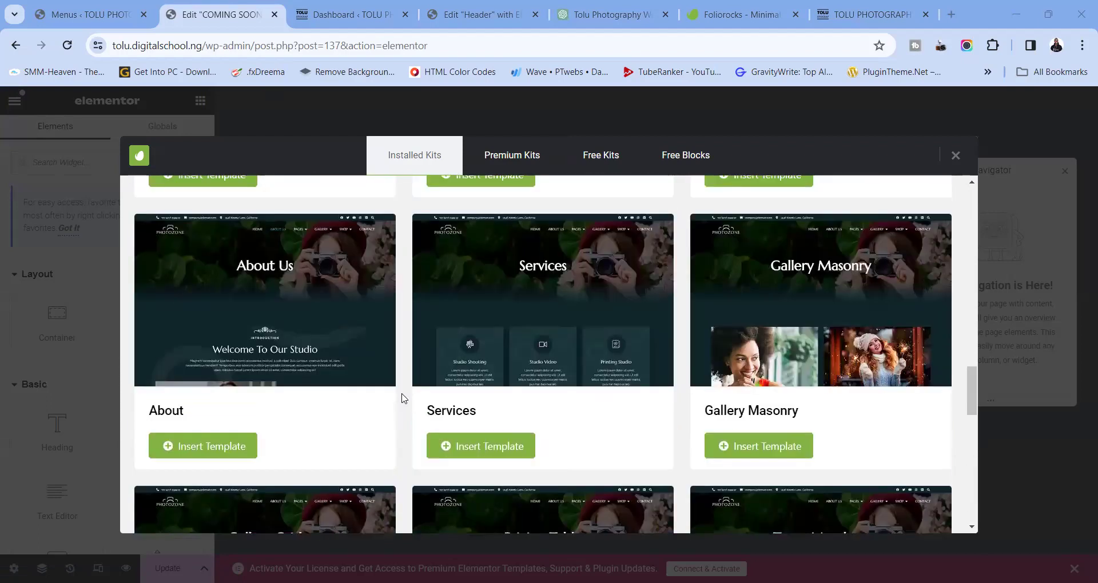
pyautogui.scroll(5, 402, 399)
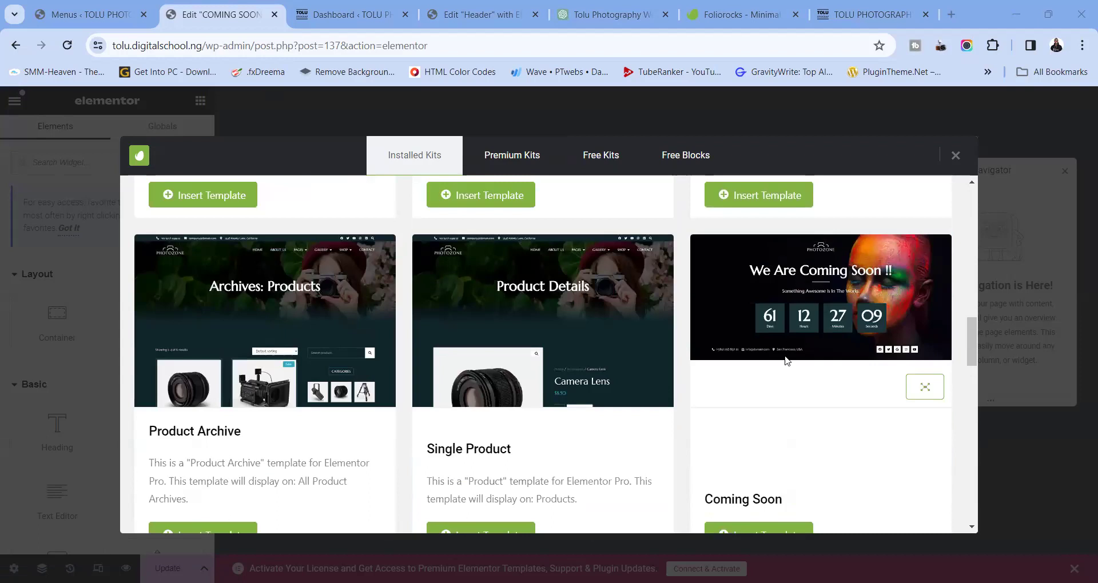
pyautogui.scroll(-4, 788, 362)
pyautogui.click(783, 393)
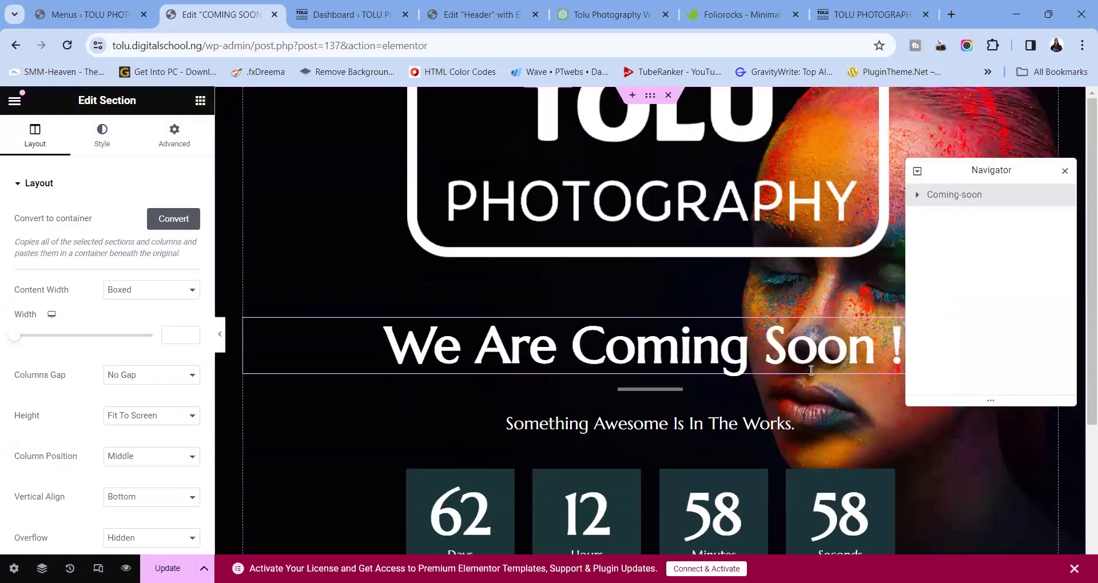
# Set the TOLU PHOTOGRAPHY site logo's image resolution to Medium - 300 x 300
pyautogui.scroll(-4, 787, 311)
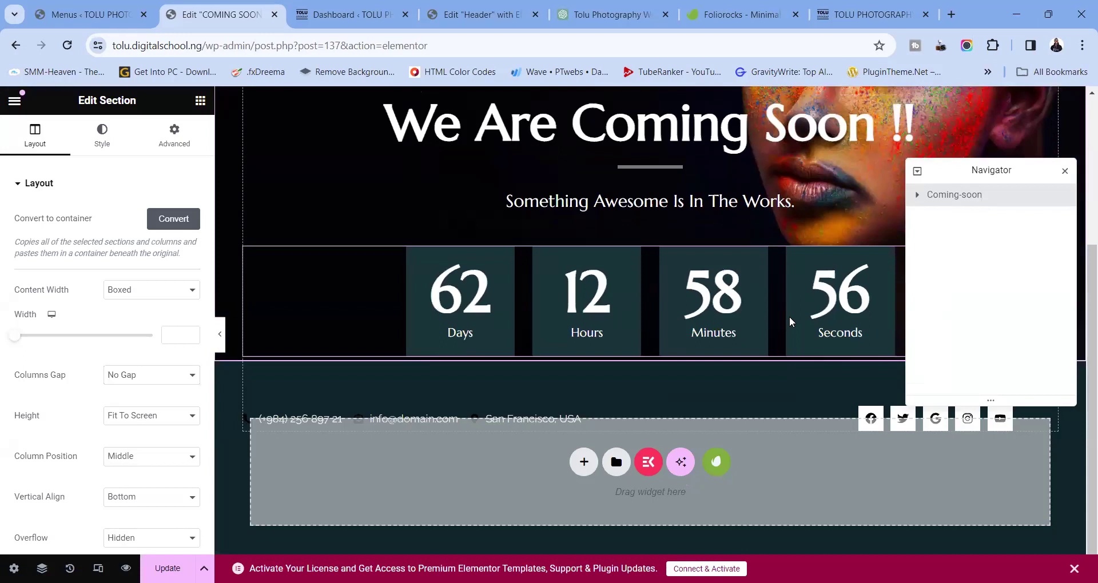
pyautogui.scroll(4, 789, 317)
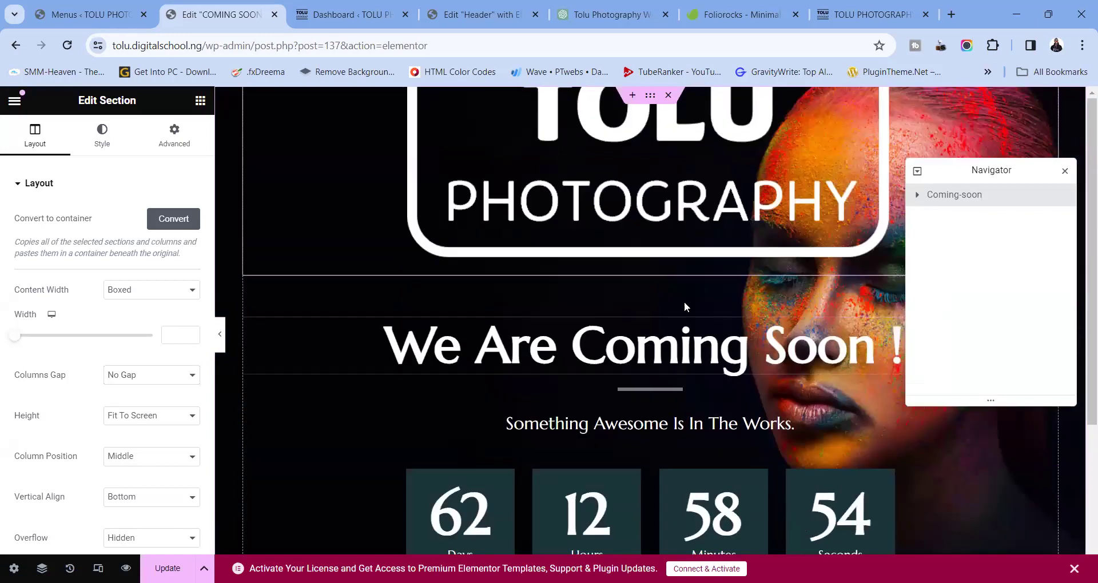
pyautogui.scroll(-4, 516, 341)
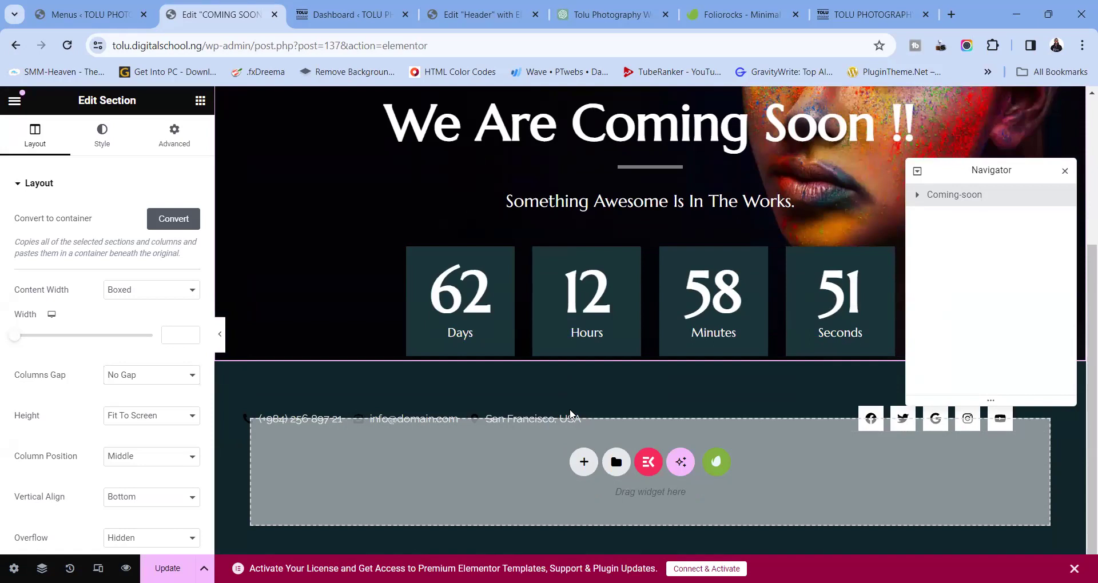
pyautogui.scroll(4, 867, 233)
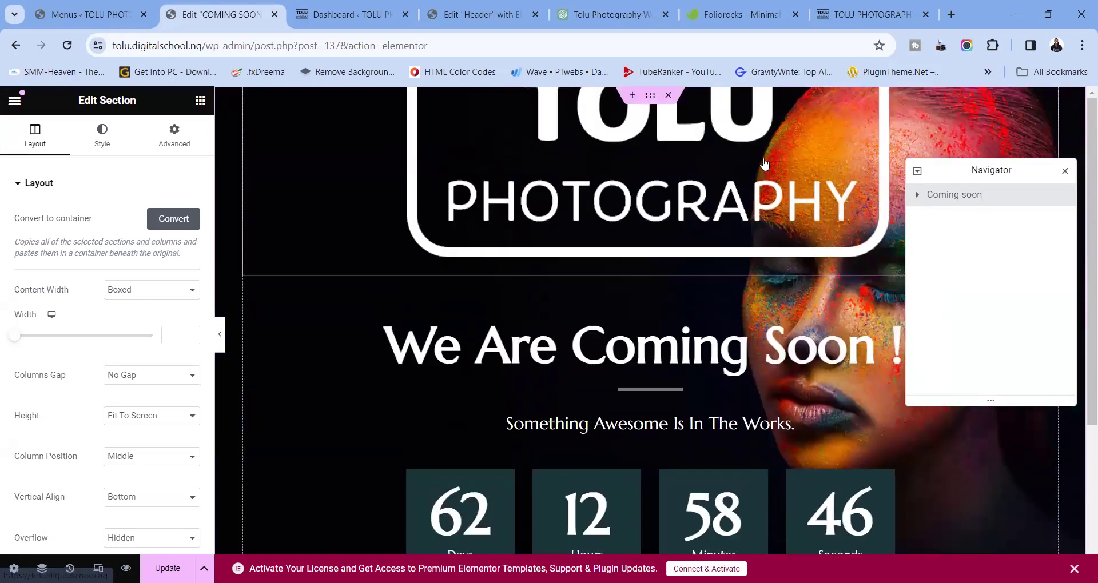
pyautogui.click(586, 183)
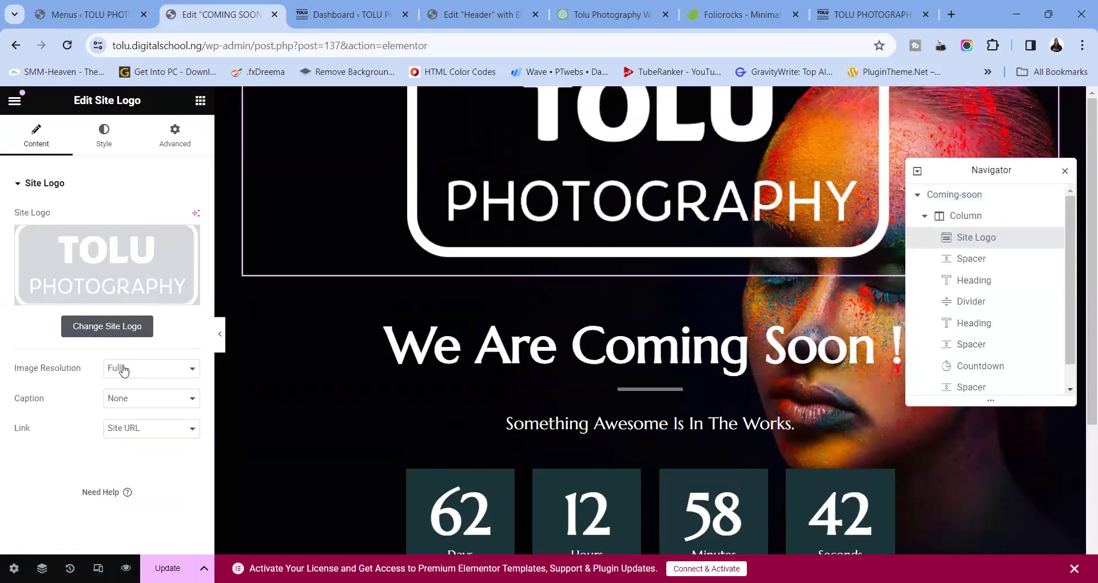
pyautogui.click(148, 368)
pyautogui.click(128, 396)
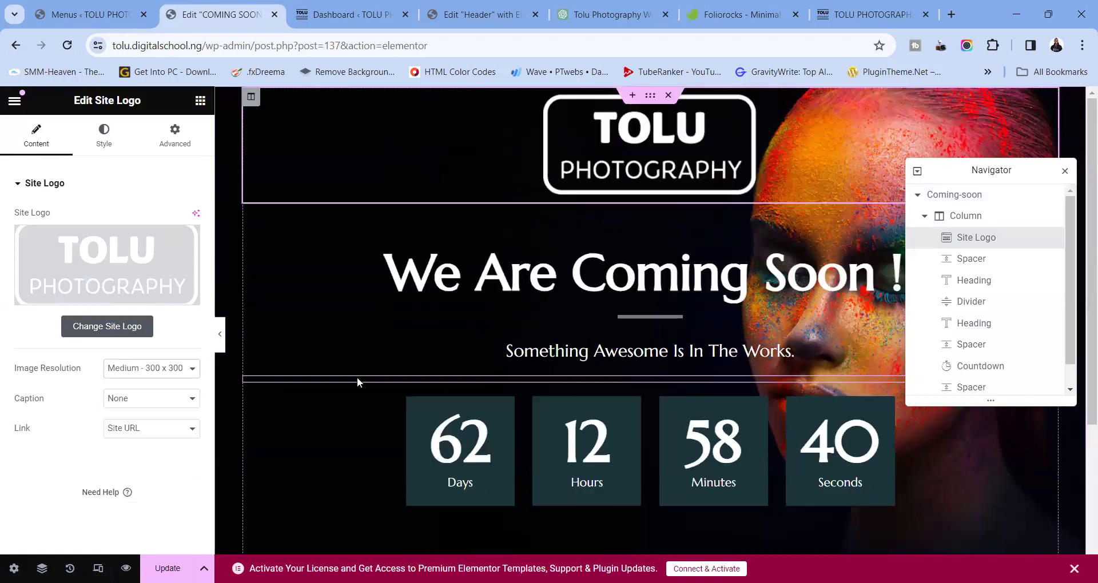
pyautogui.scroll(-4, 707, 429)
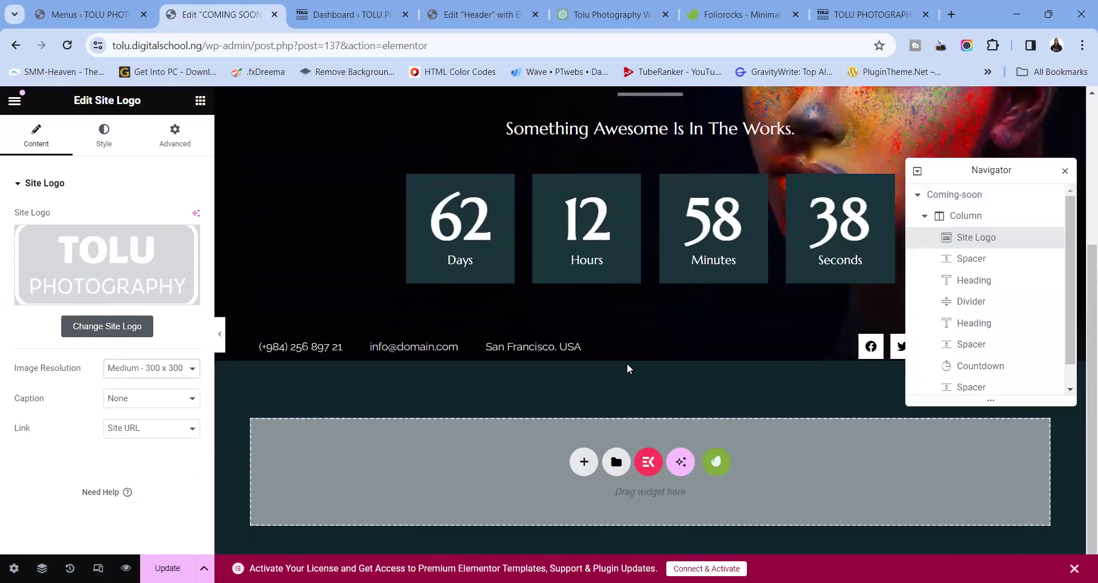
# Replace the contact list's placeholder phone number with the studio's phone number
pyautogui.click(626, 348)
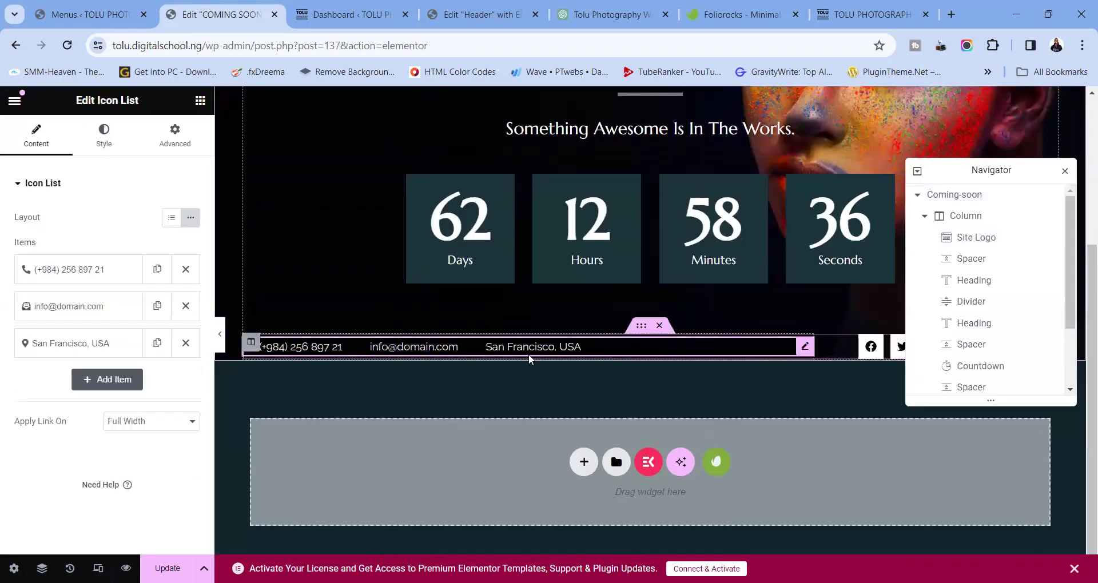
pyautogui.click(72, 268)
pyautogui.click(95, 327)
pyautogui.tripleClick(94, 328)
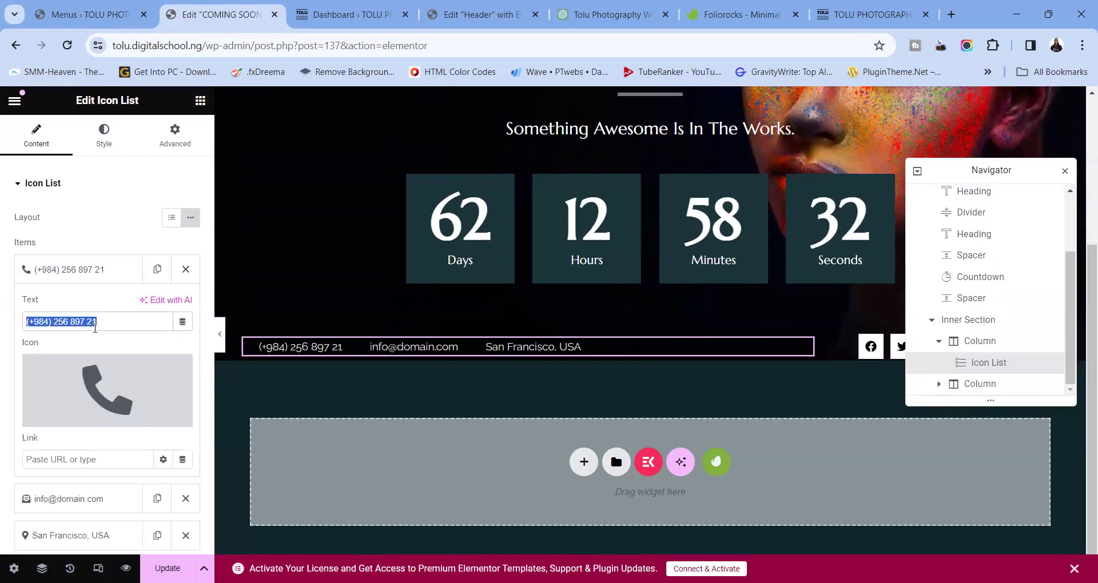
pyautogui.write('+234')
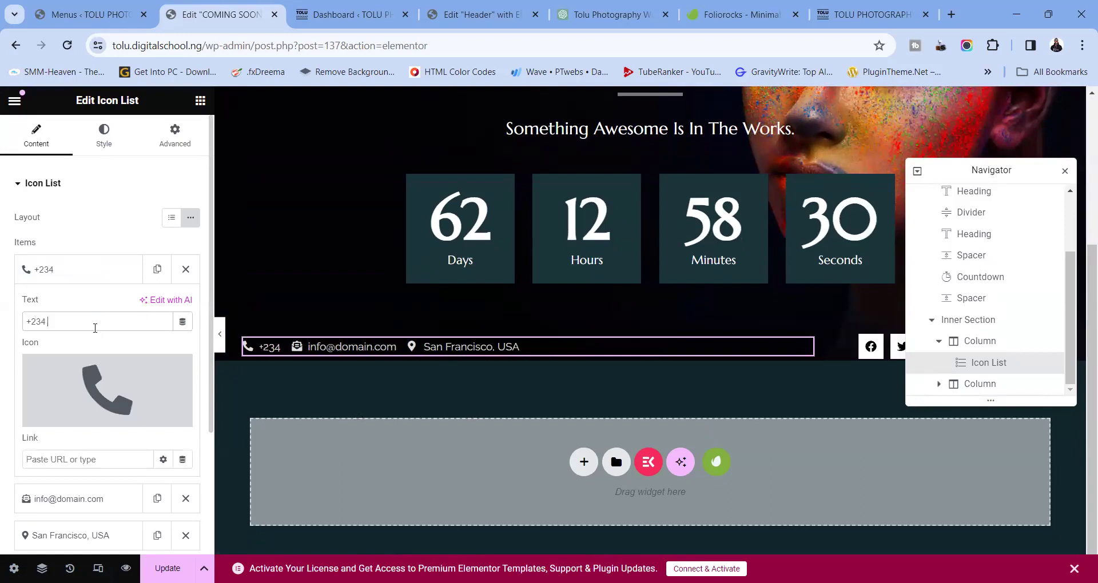
pyautogui.write(' 801 ')
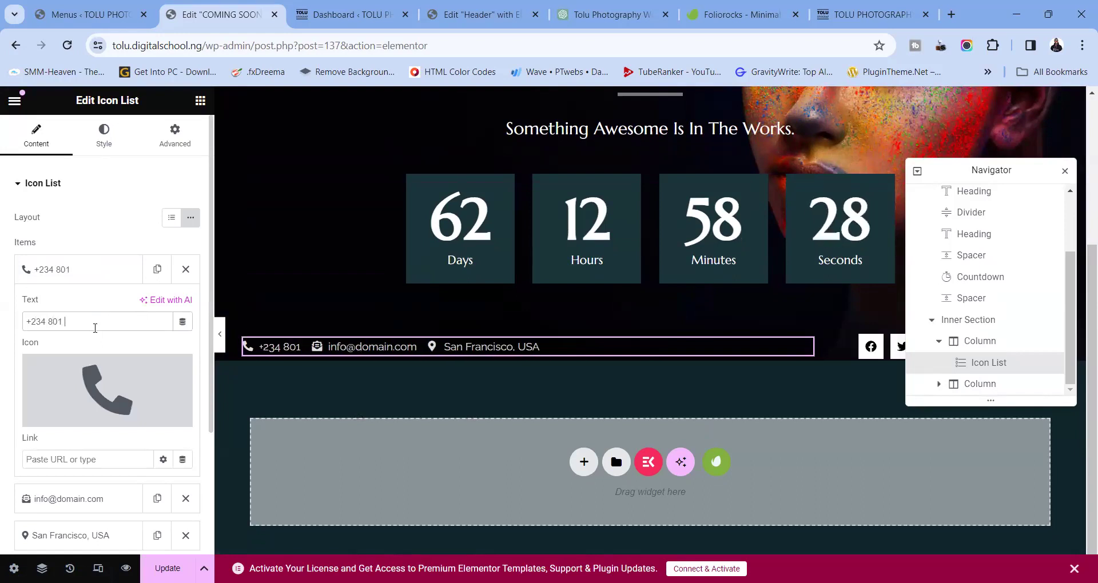
pyautogui.write('234 5678')
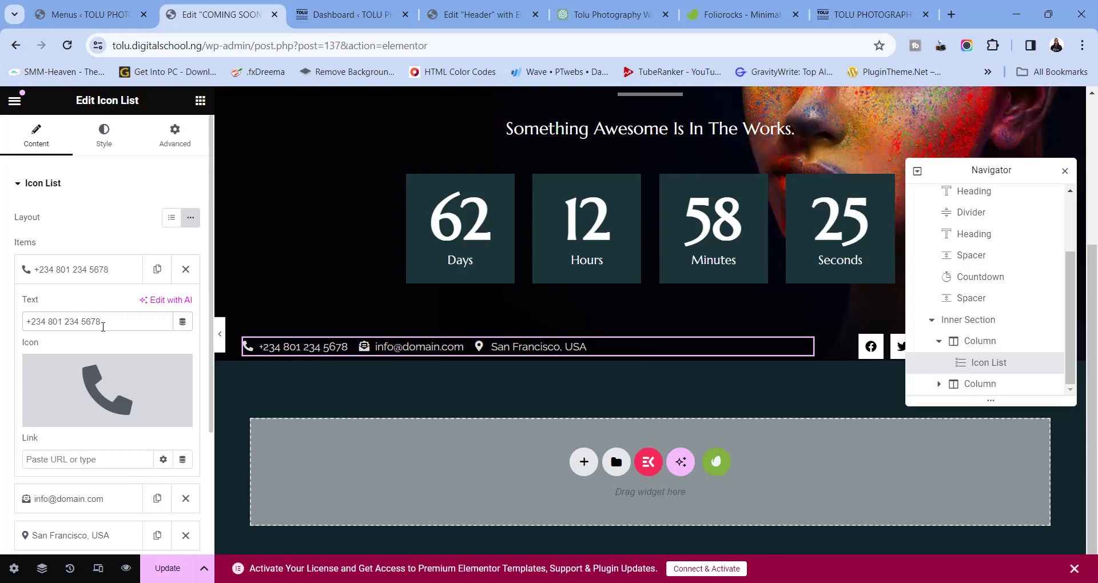
pyautogui.click(103, 279)
# Change the e-mail item to the studio's own e-mail address
pyautogui.click(99, 309)
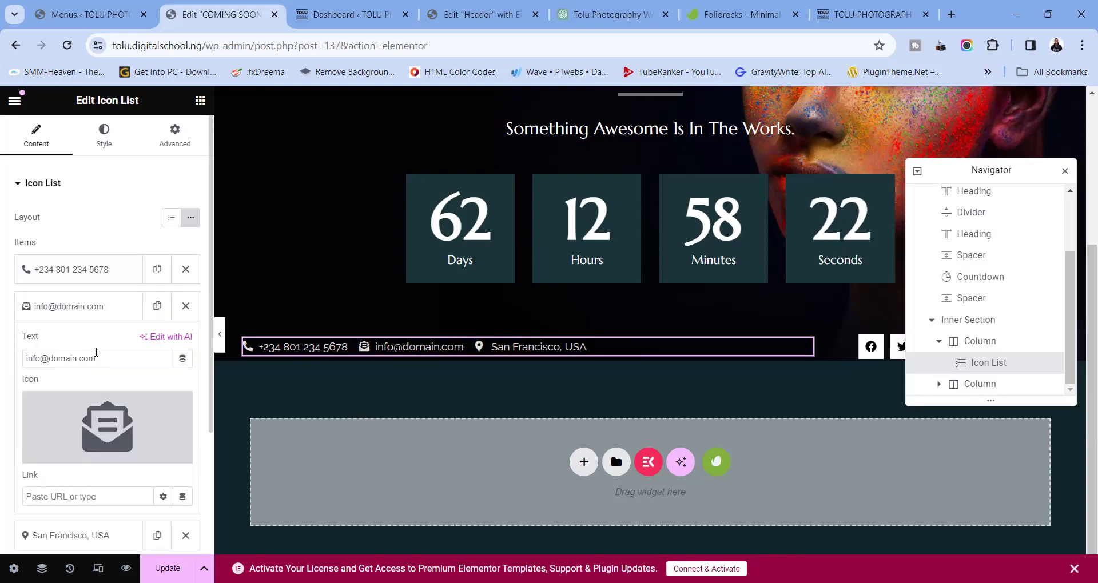
pyautogui.press('BackSpace')
pyautogui.press('BackSpace')
pyautogui.press('BackSpace')
pyautogui.press('BackSpace')
pyautogui.press('BackSpace')
pyautogui.press('BackSpace')
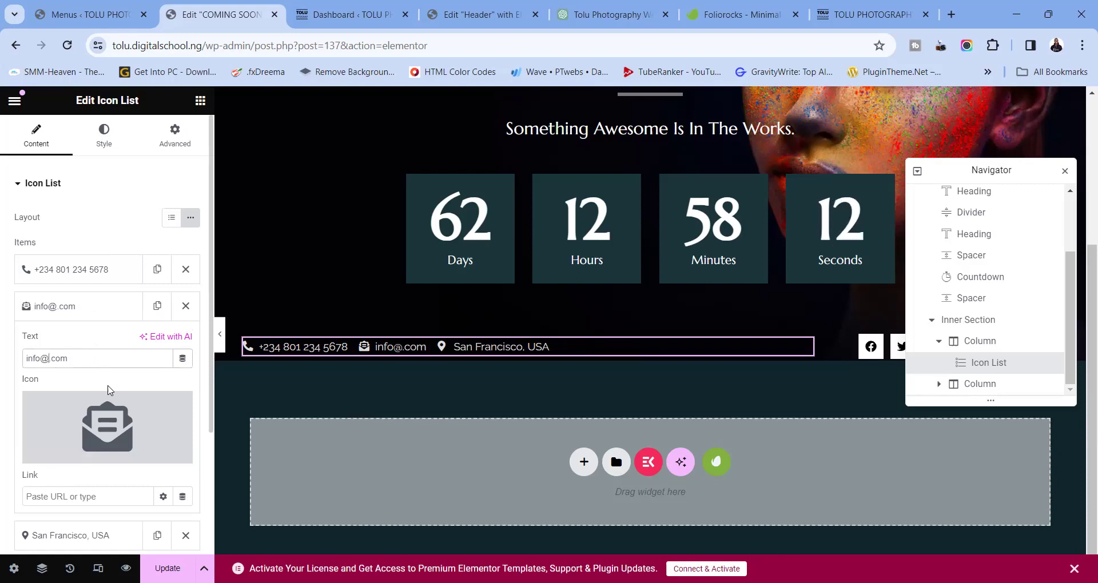
pyautogui.write('tolu')
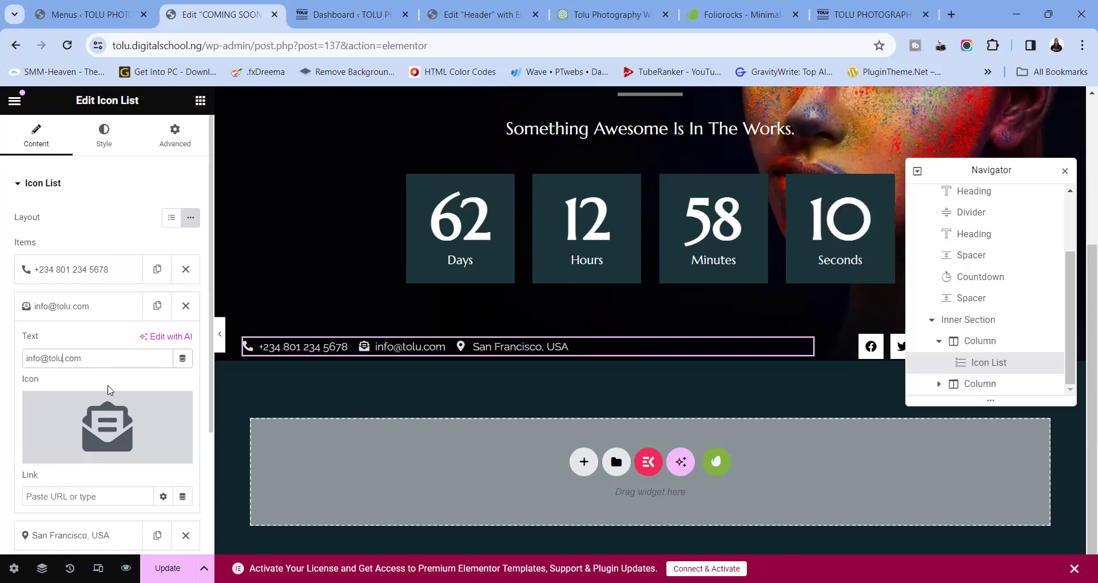
pyautogui.write('photogra')
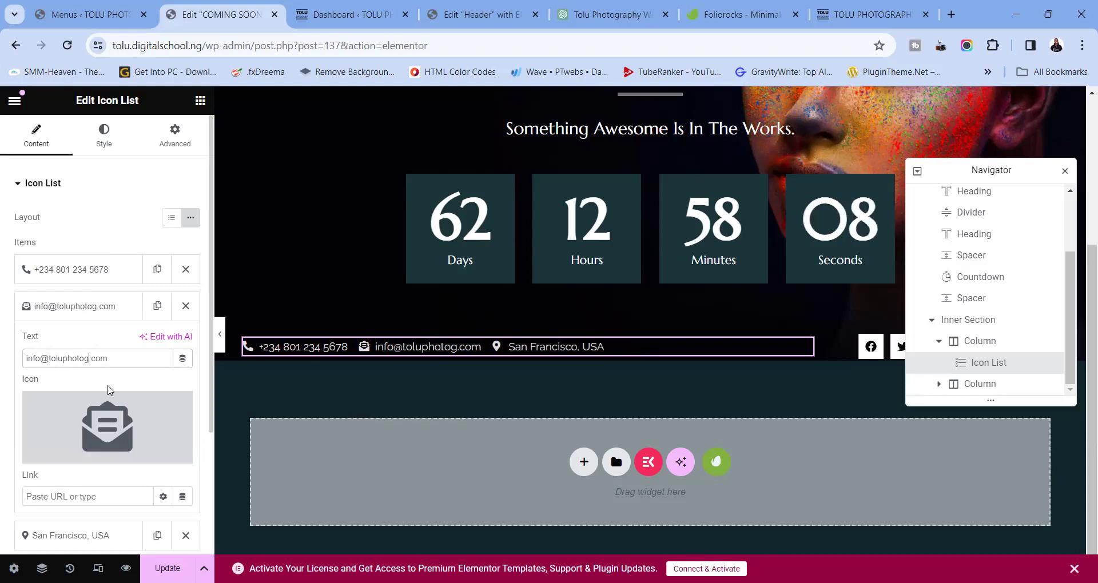
pyautogui.write('phy')
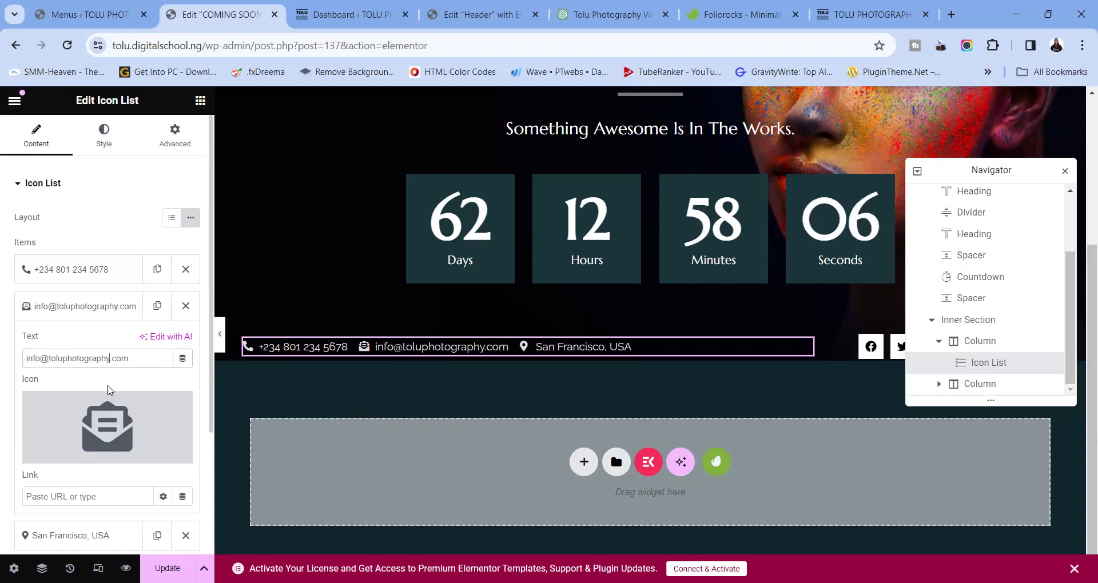
pyautogui.scroll(-2, 124, 367)
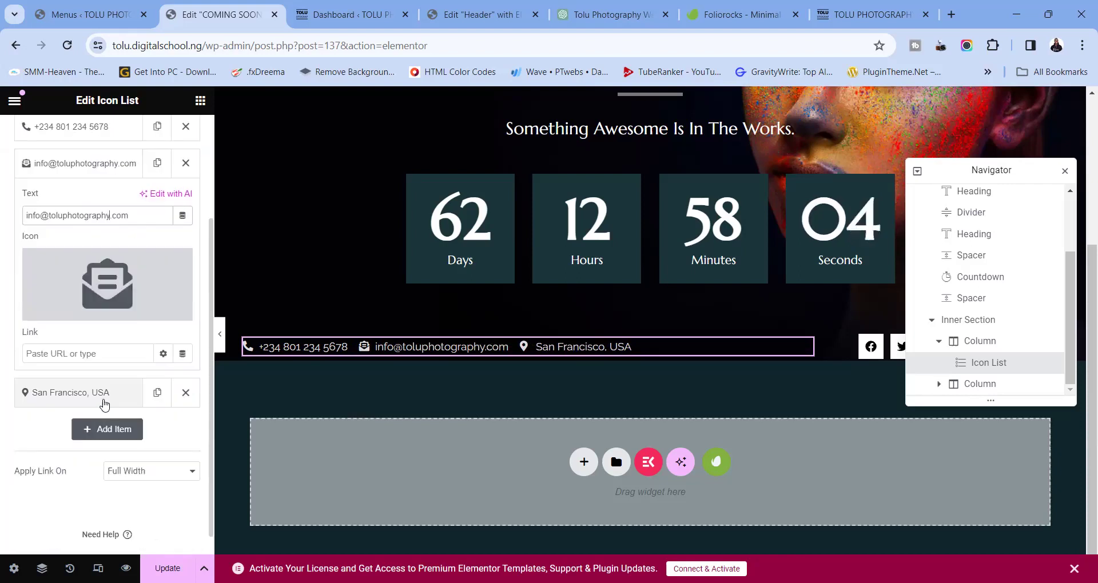
pyautogui.click(70, 165)
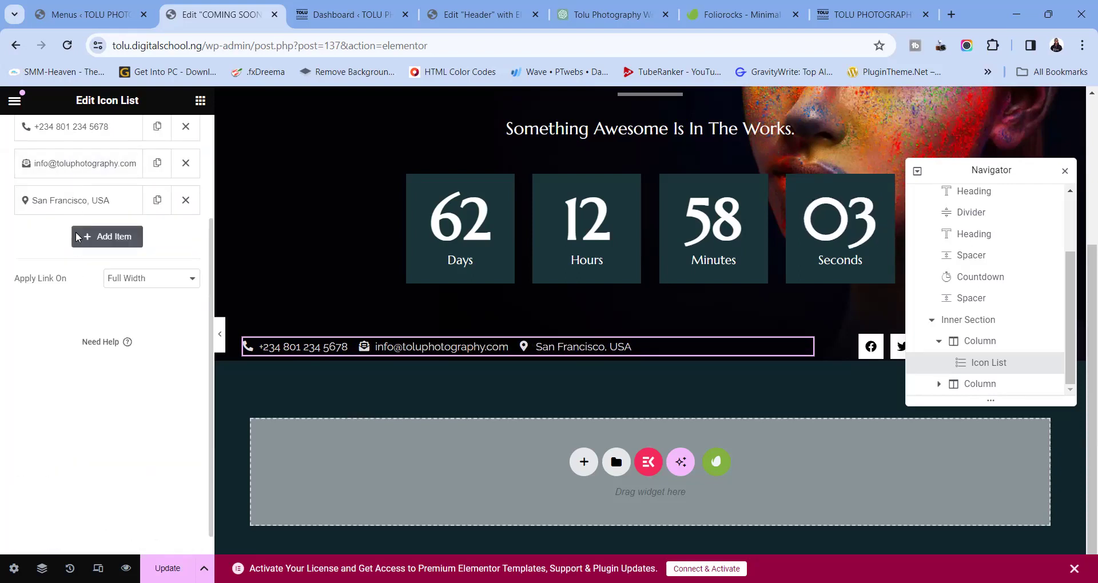
# Change the location item from San Francisco, USA to Lagos State, Nigeria
pyautogui.click(77, 204)
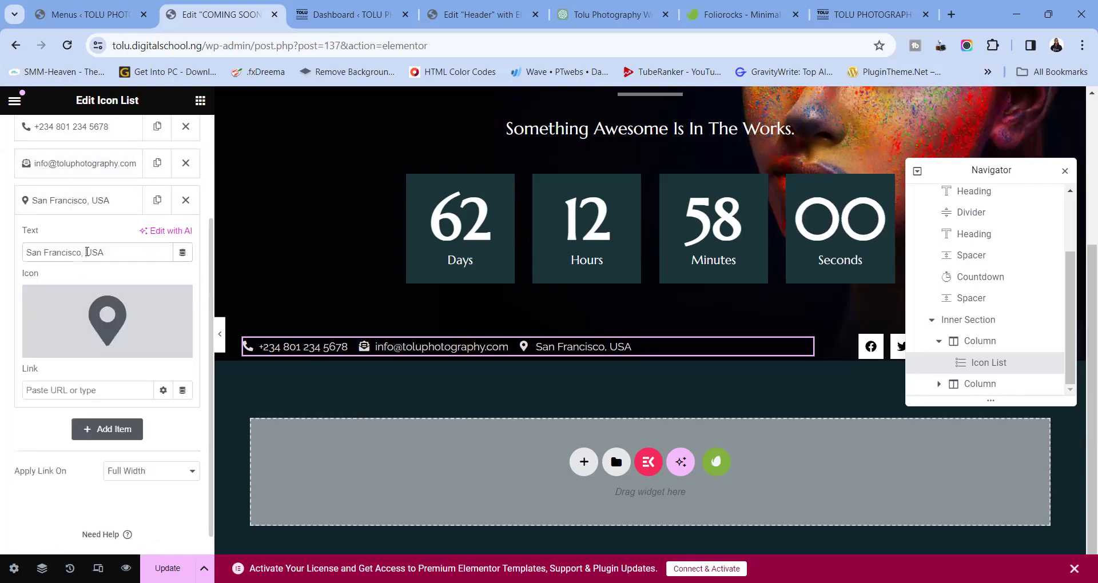
pyautogui.tripleClick(87, 253)
pyautogui.write('Lagos')
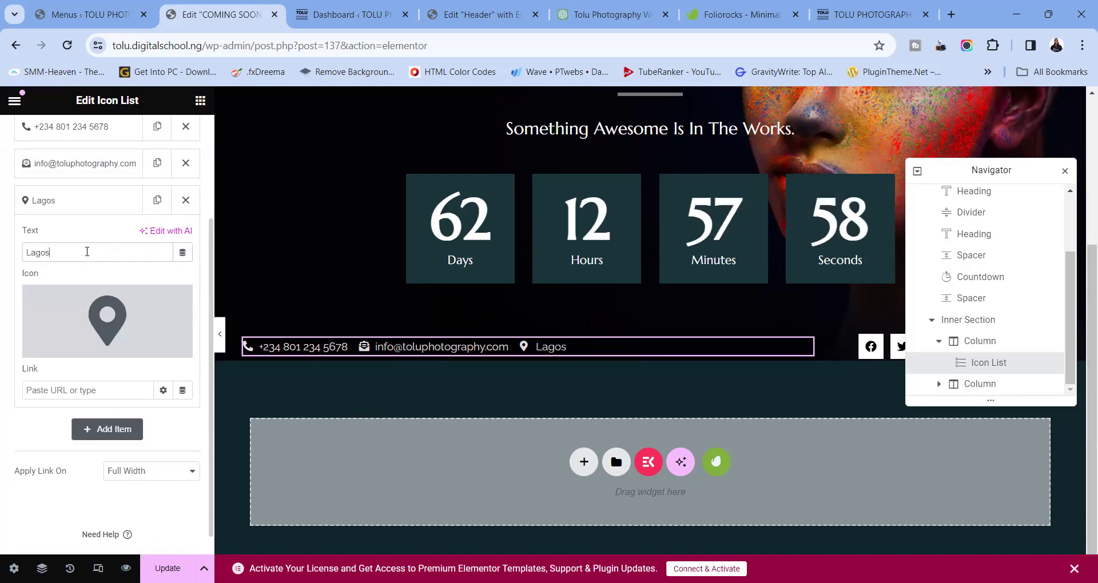
pyautogui.write(' State, Nigeria')
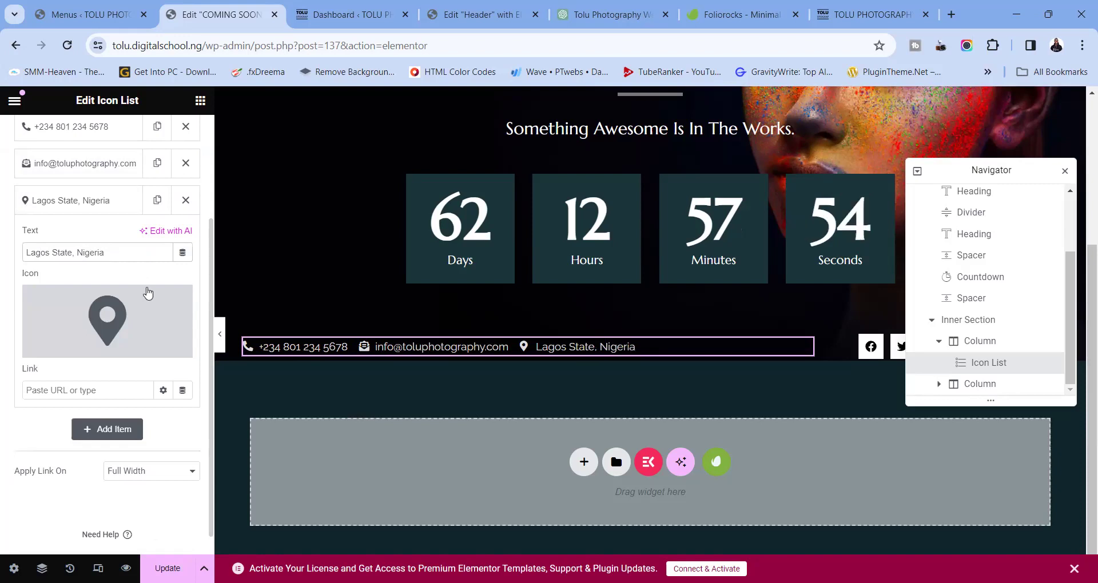
pyautogui.click(100, 210)
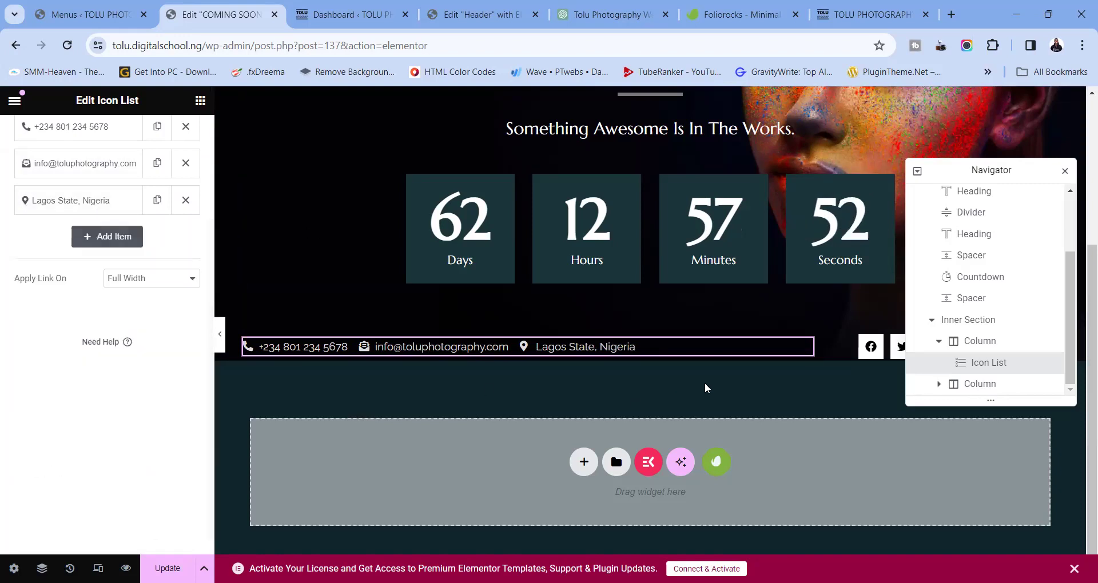
# Review the Facebook, Twitter, Google, Instagram and Youtube social icon entries
pyautogui.click(835, 346)
pyautogui.click(105, 243)
pyautogui.click(104, 243)
pyautogui.click(88, 287)
pyautogui.click(88, 287)
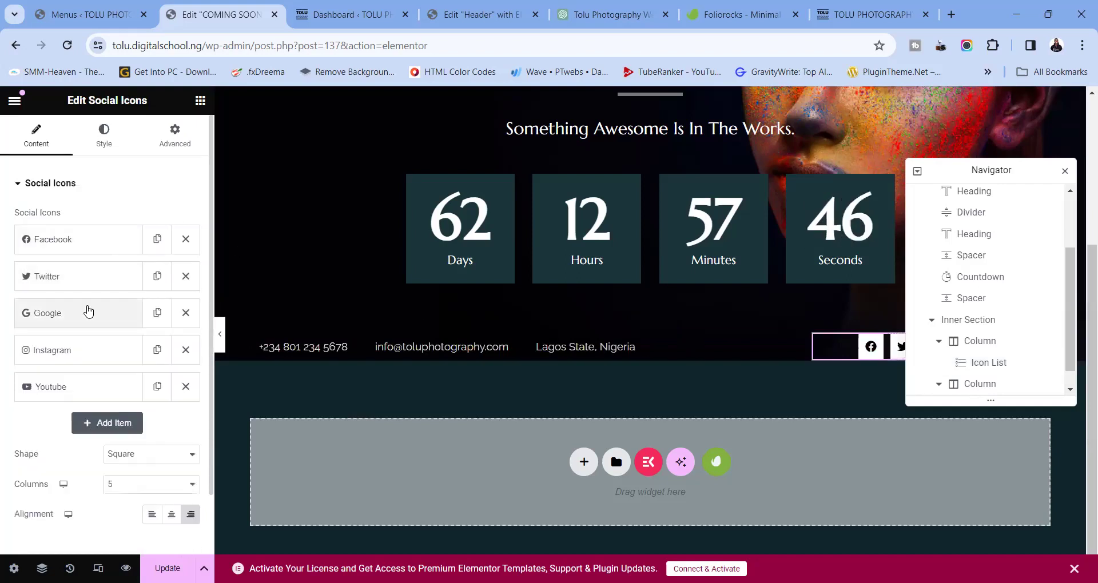
pyautogui.doubleClick(86, 316)
pyautogui.click(75, 362)
pyautogui.click(78, 357)
pyautogui.click(82, 382)
pyautogui.click(82, 382)
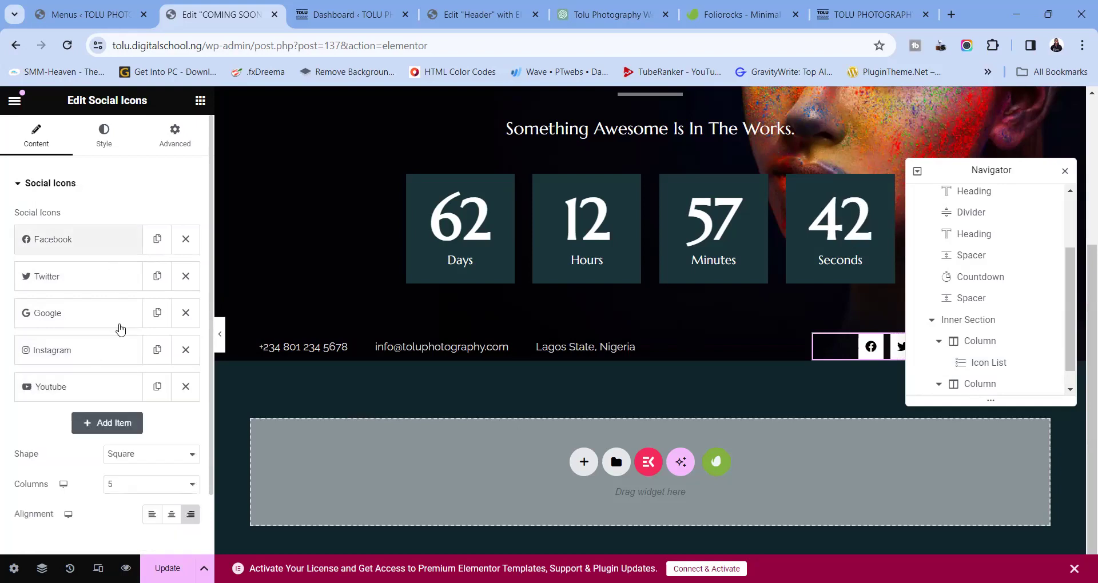
# Select the countdown timer, then the We Are Coming Soon heading
pyautogui.scroll(4, 534, 197)
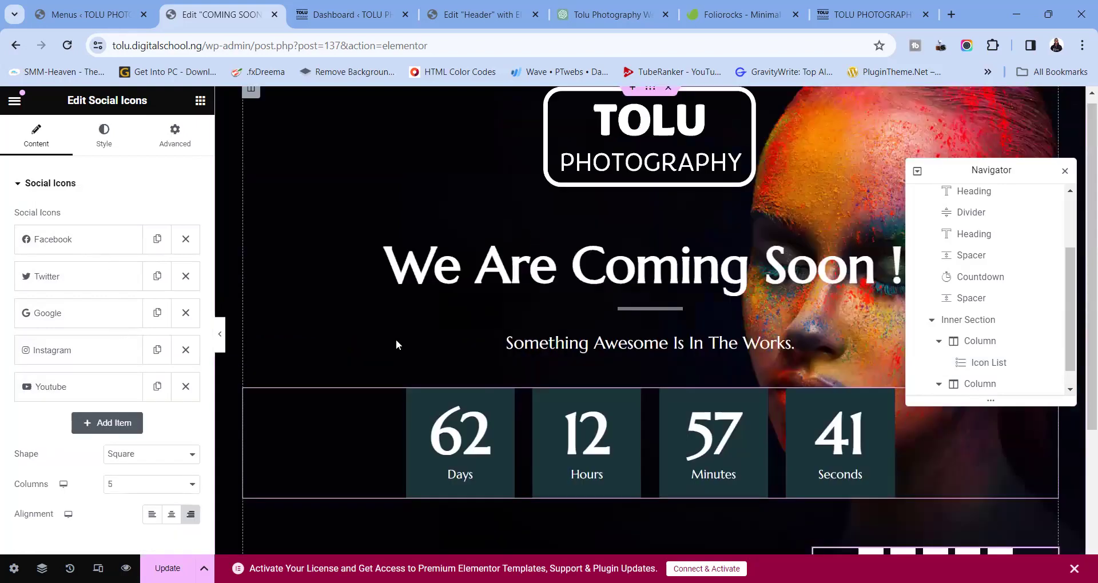
pyautogui.click(378, 444)
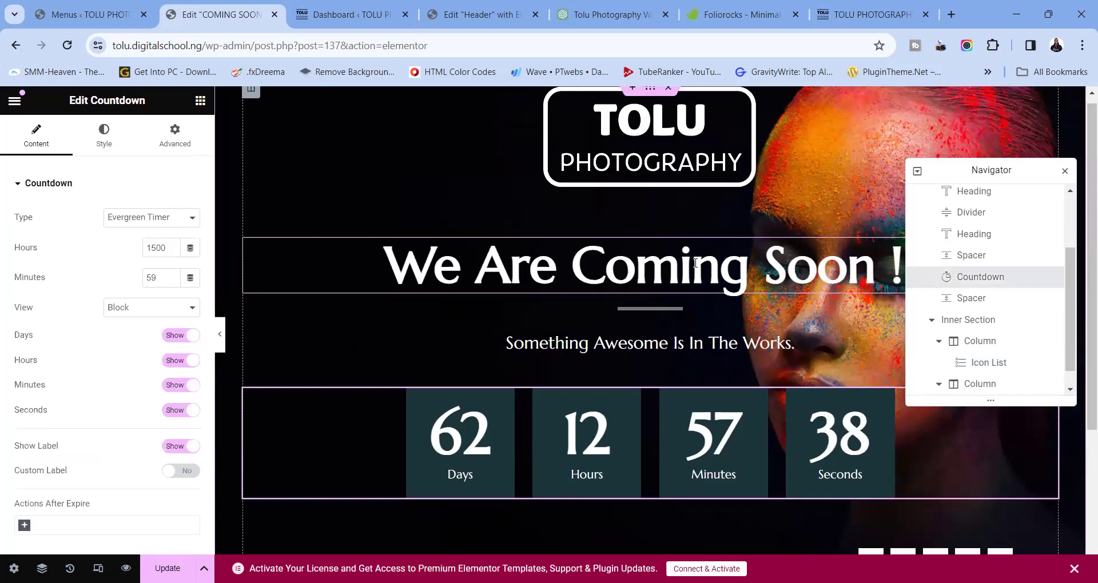
pyautogui.click(349, 240)
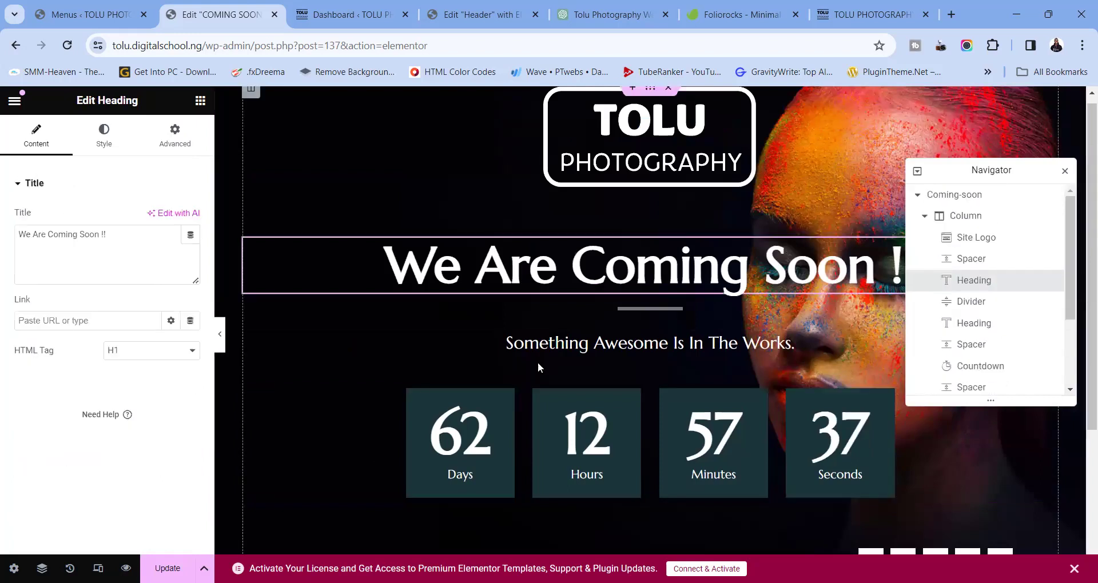
# Append 'Check back for updates.' with a </p> break to the subheading's Title text
pyautogui.click(695, 353)
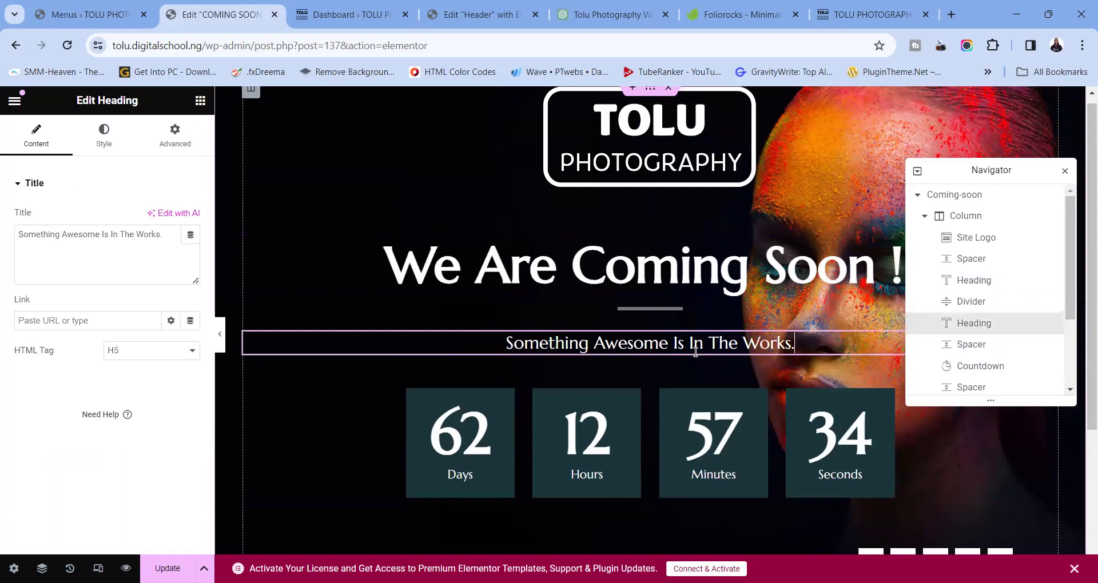
pyautogui.click(163, 234)
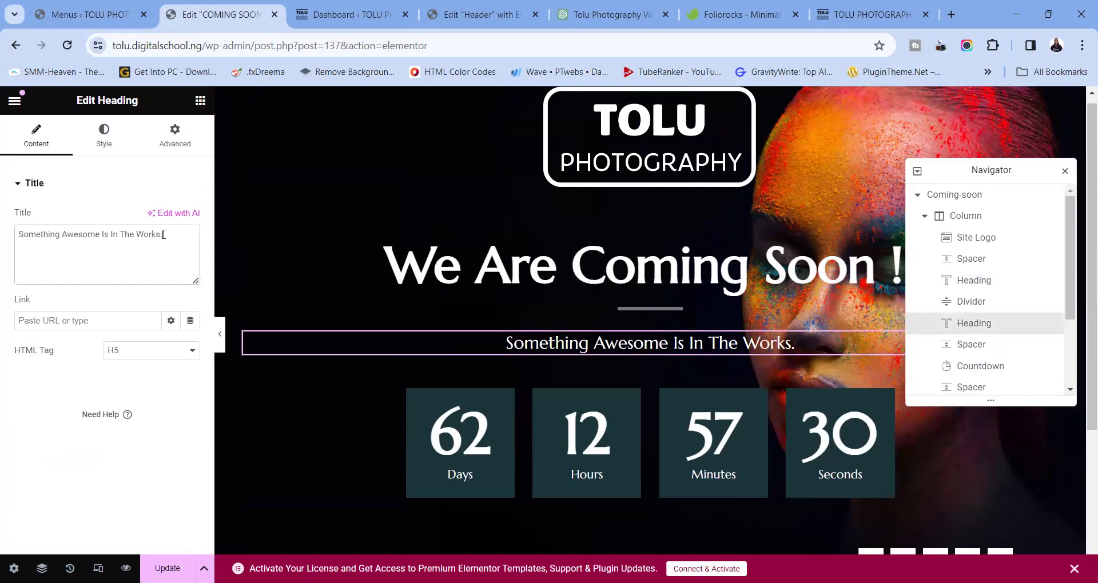
pyautogui.write('Check ')
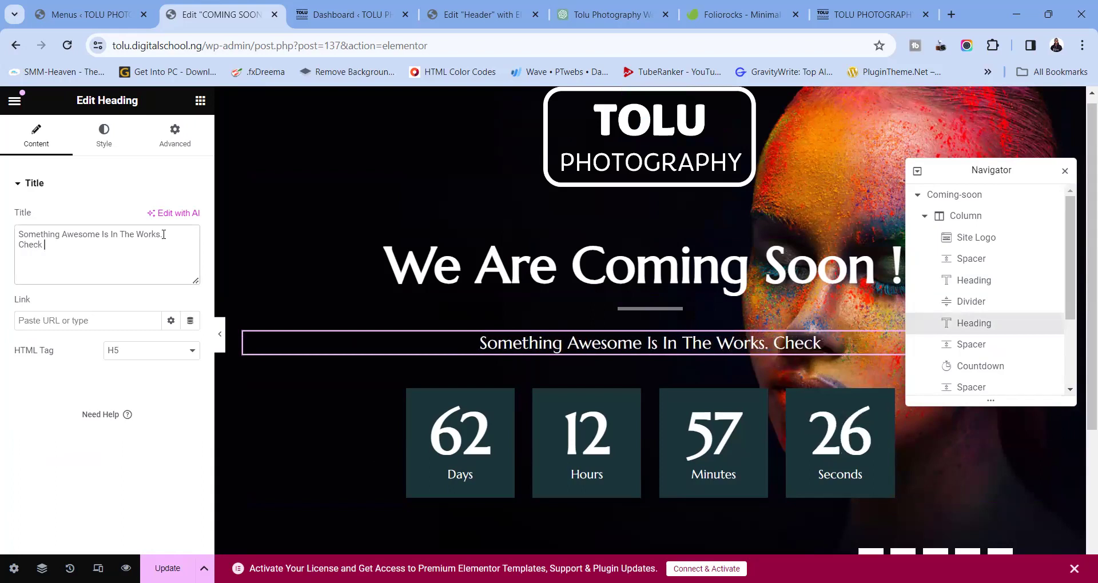
pyautogui.write('back')
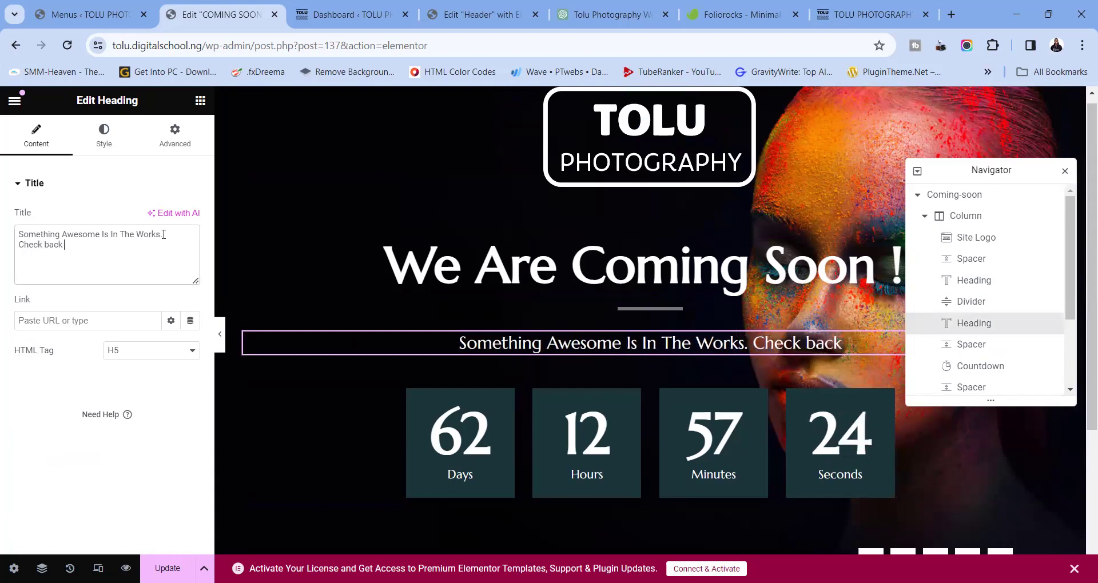
pyautogui.write(' fo')
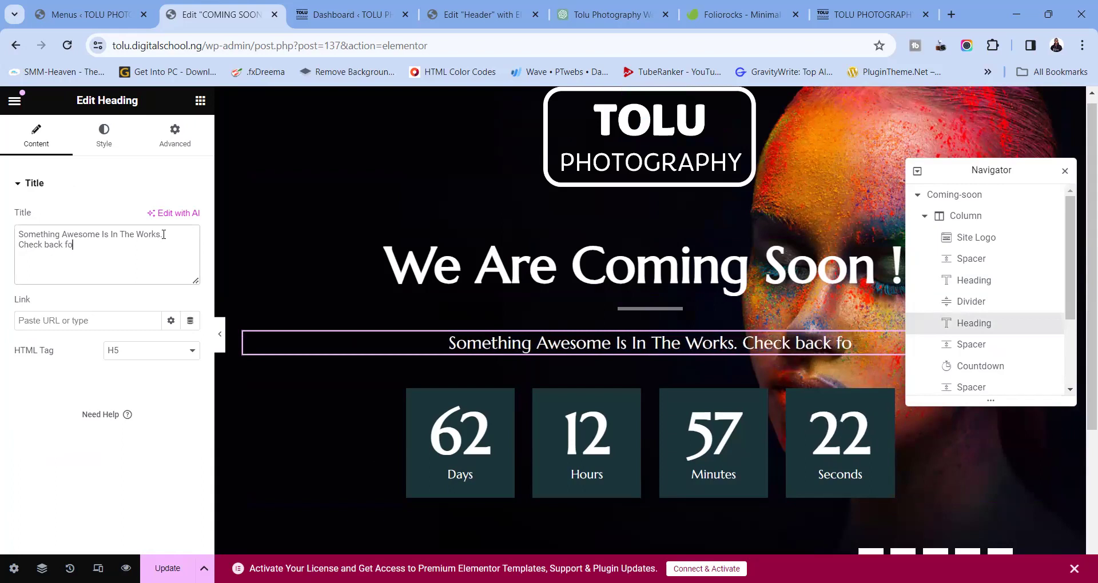
pyautogui.write('r updates')
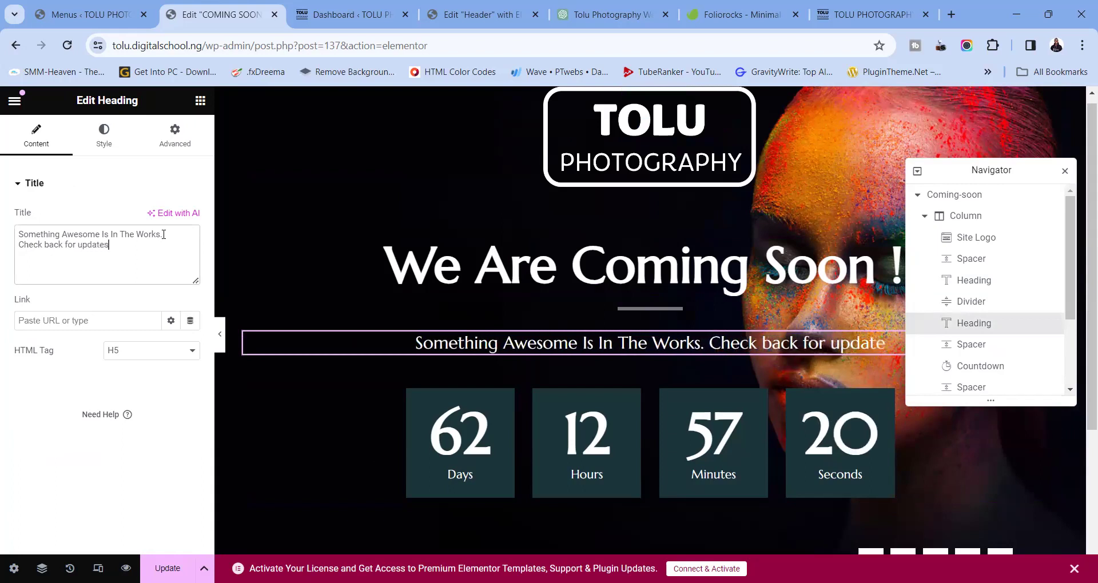
pyautogui.write('.')
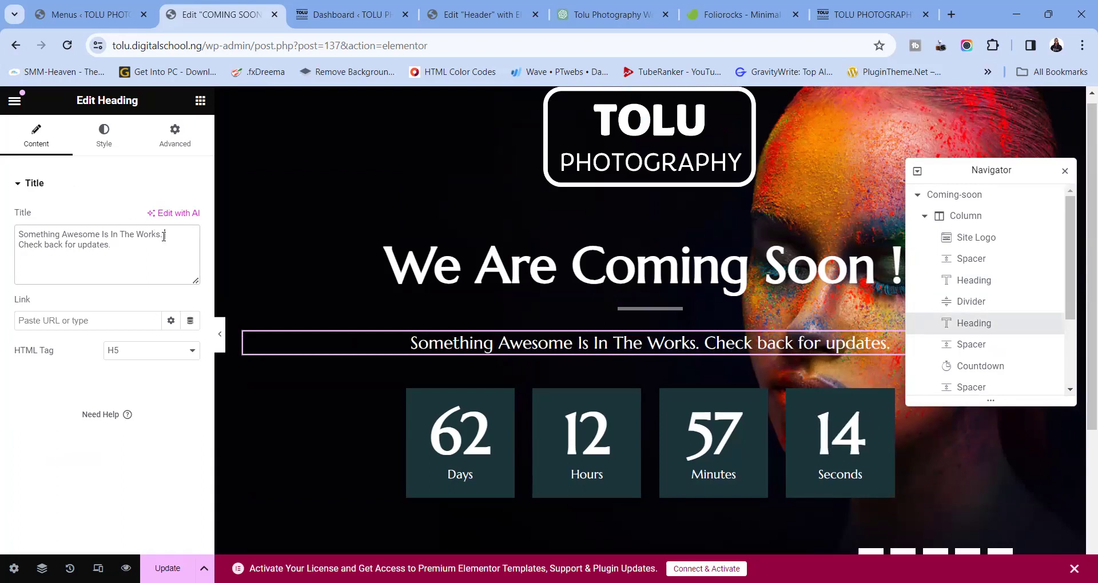
pyautogui.write('</')
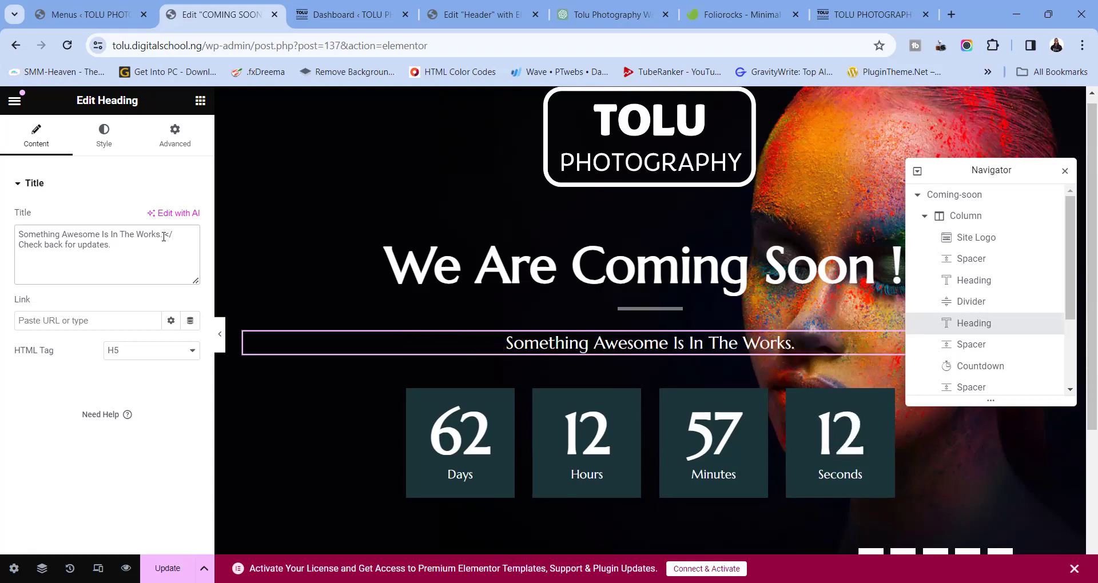
pyautogui.write('p')
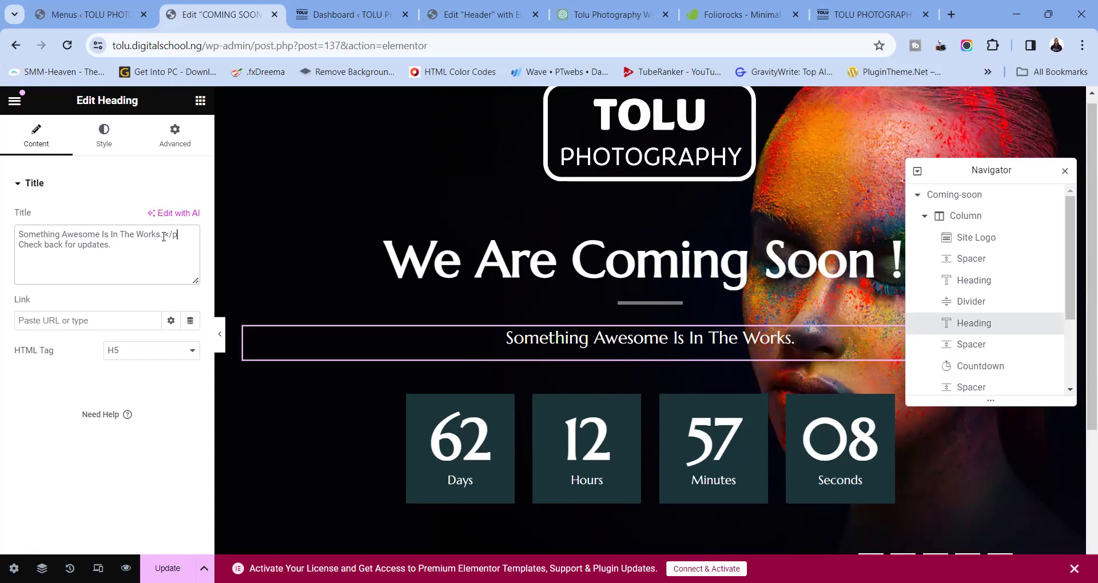
pyautogui.write('>')
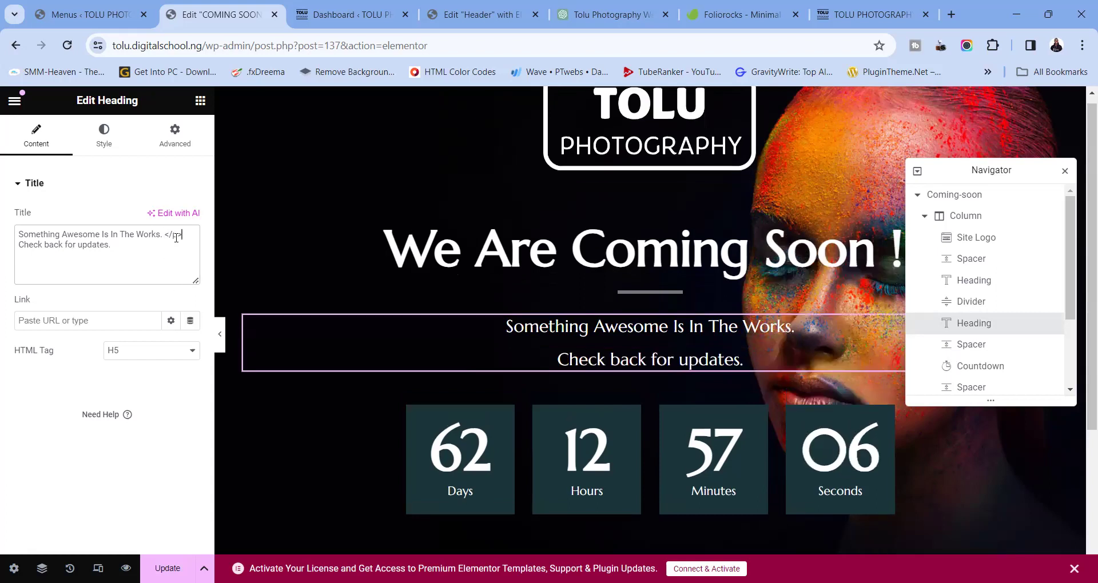
pyautogui.moveTo(182, 235); pyautogui.dragTo(166, 234)
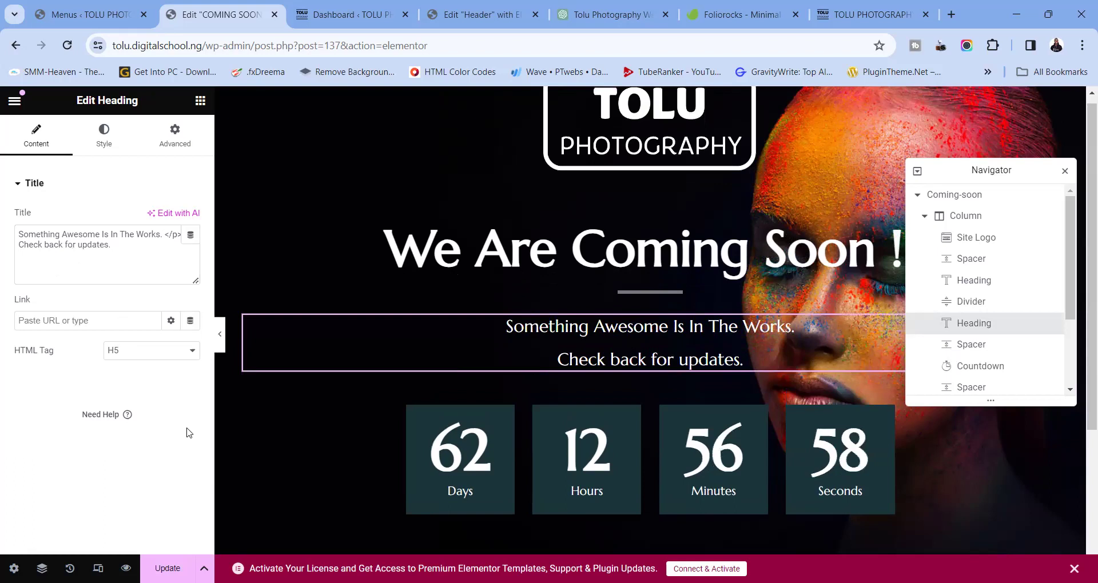
pyautogui.click(554, 464)
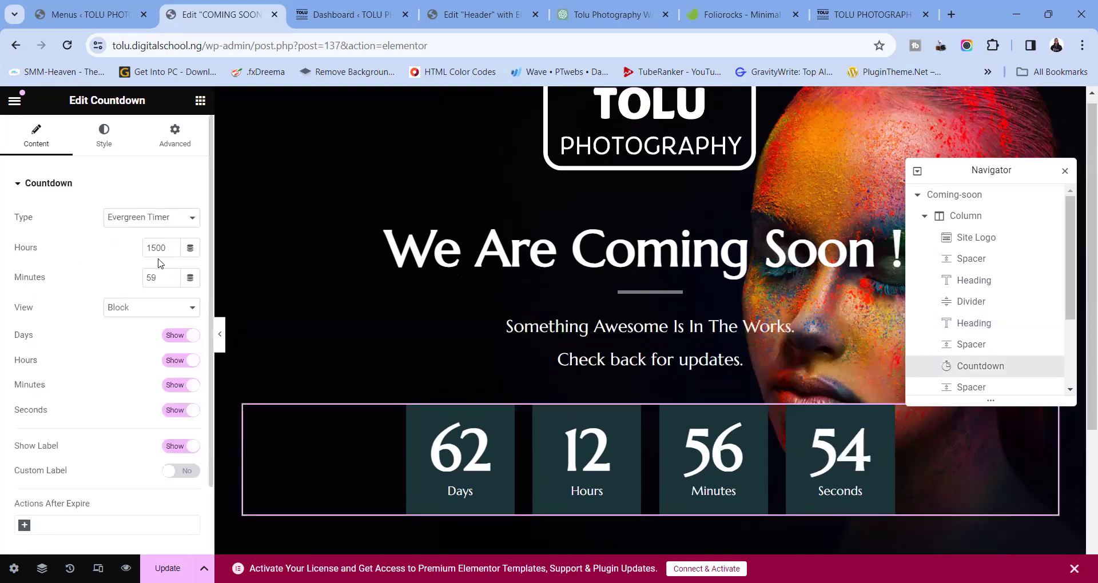
# Switch the countdown type to Due Date with a due time of 12:00 PM
pyautogui.click(182, 219)
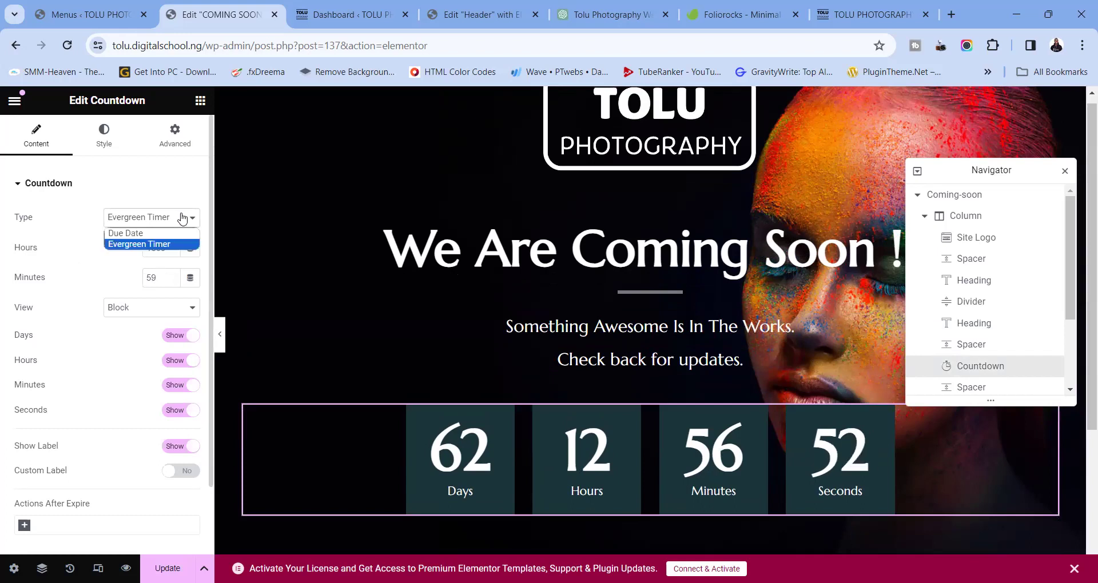
pyautogui.click(138, 234)
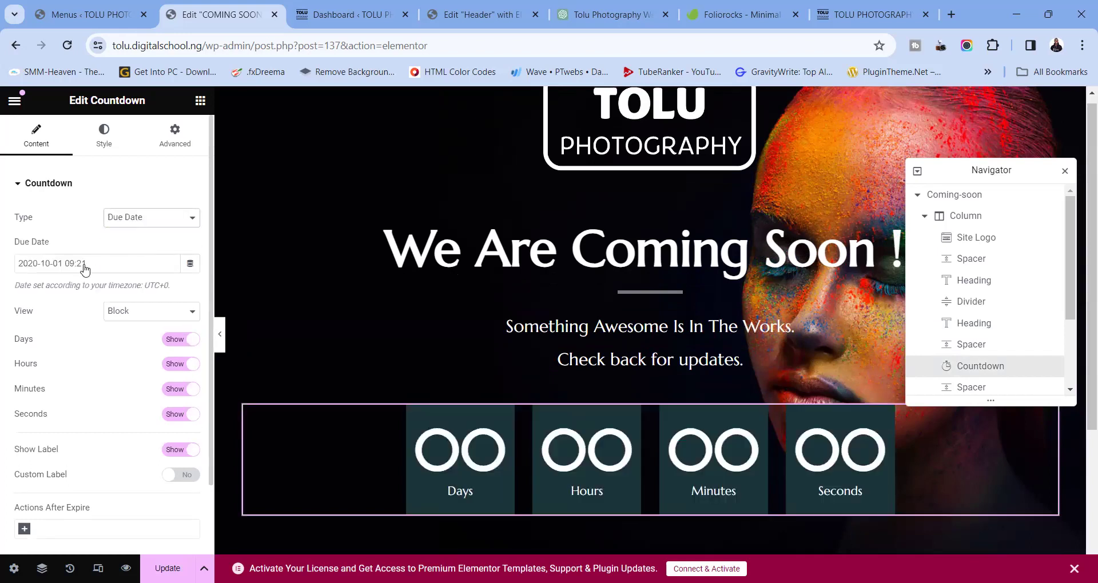
pyautogui.click(95, 268)
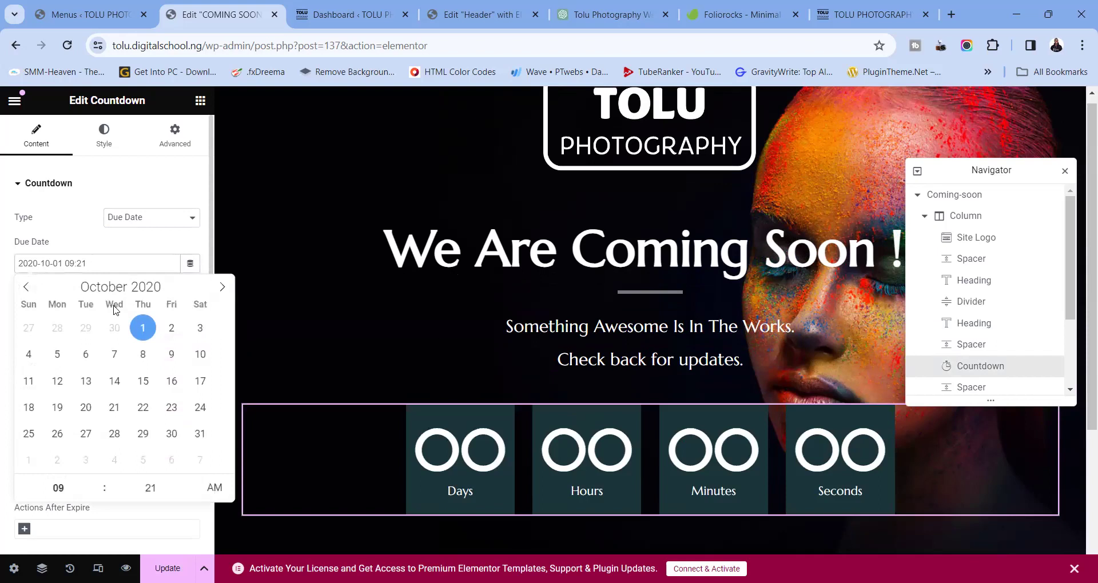
pyautogui.click(180, 332)
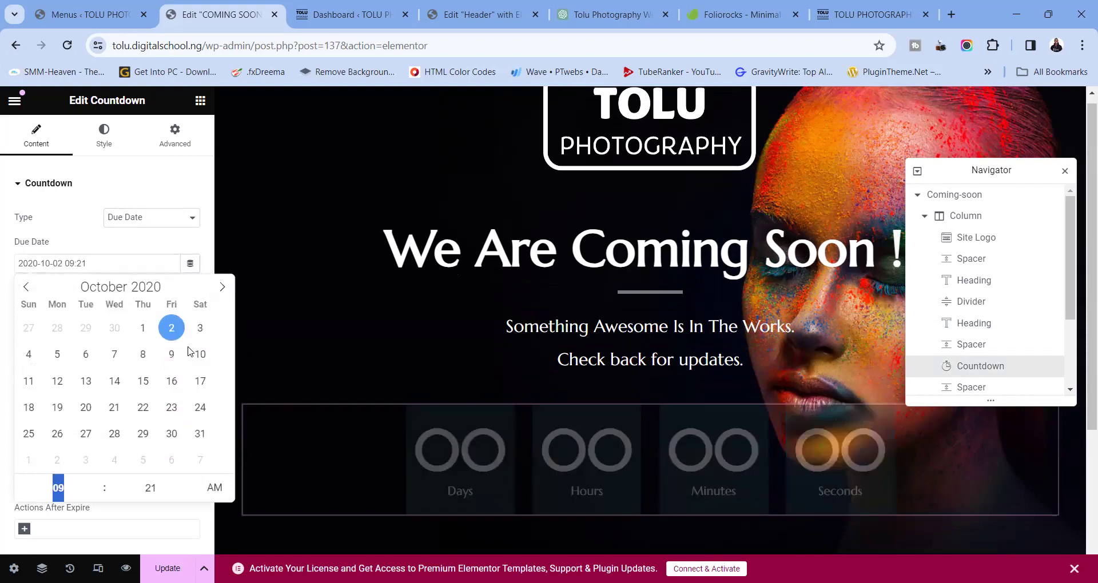
pyautogui.write('12')
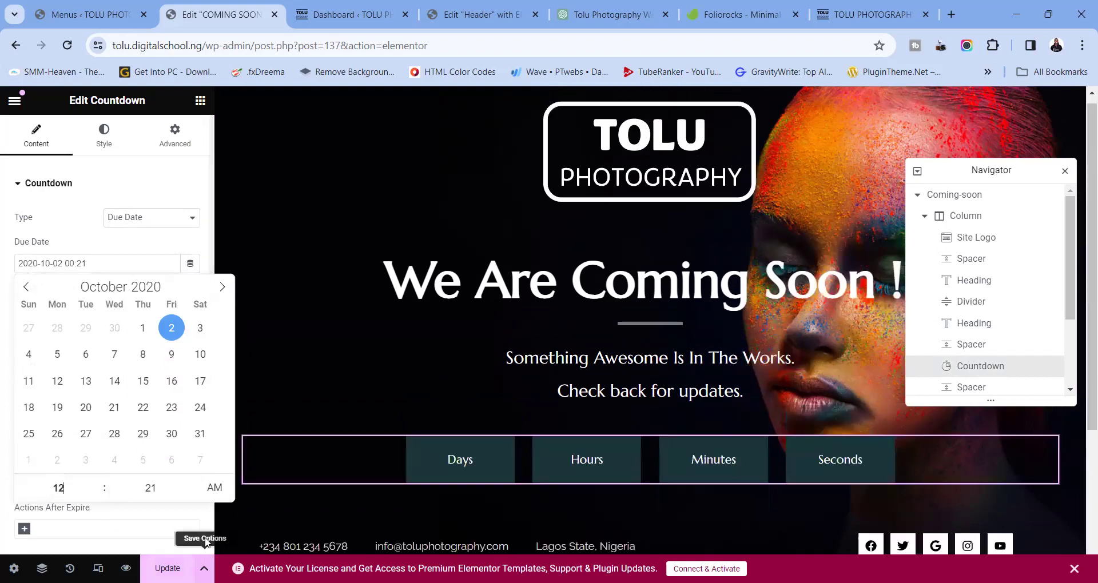
pyautogui.click(215, 489)
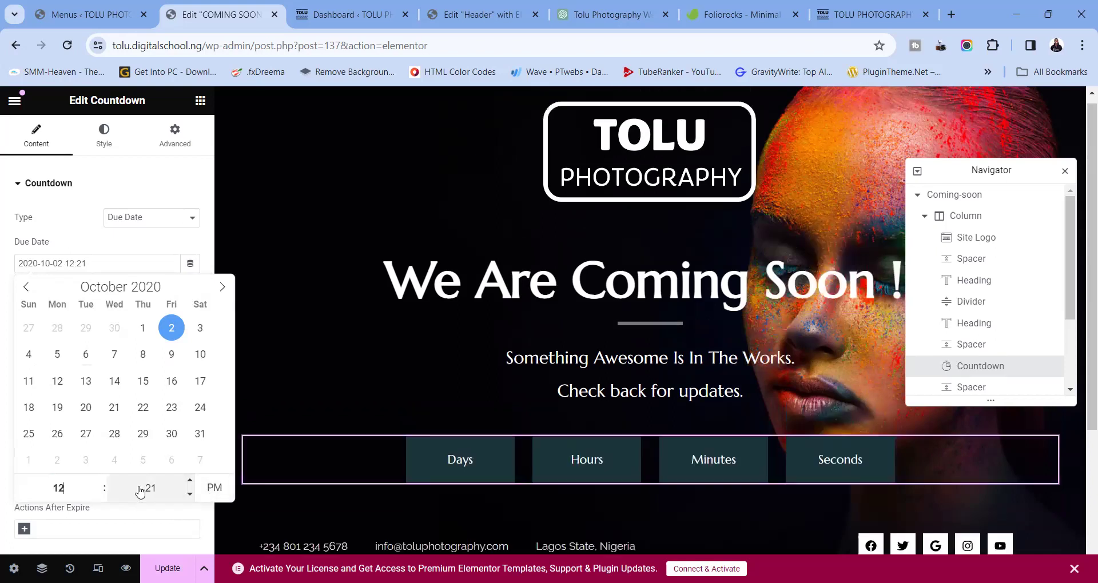
pyautogui.click(149, 493)
pyautogui.write('00')
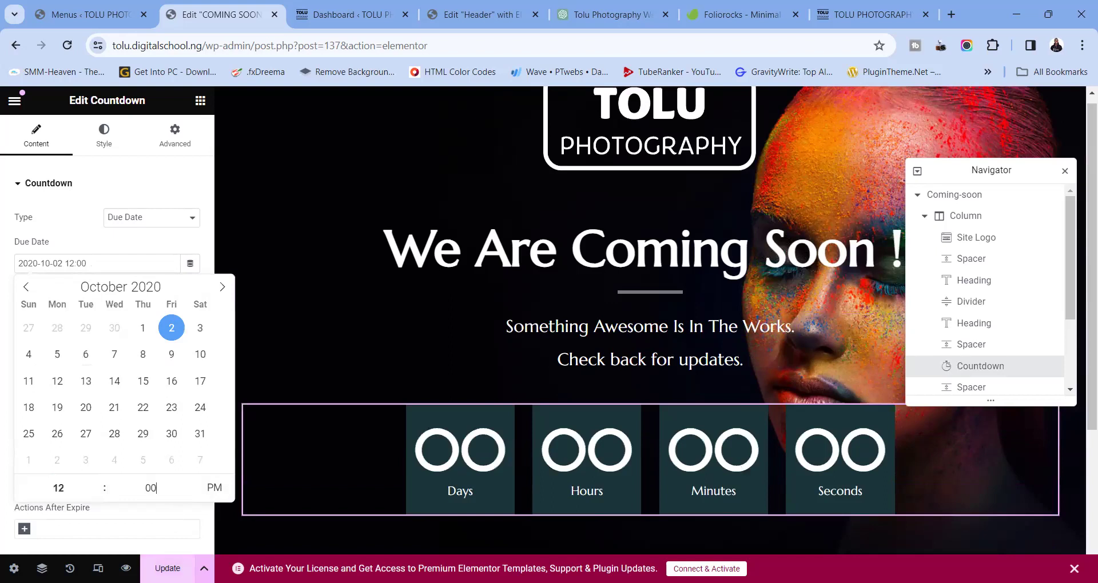
pyautogui.click(167, 518)
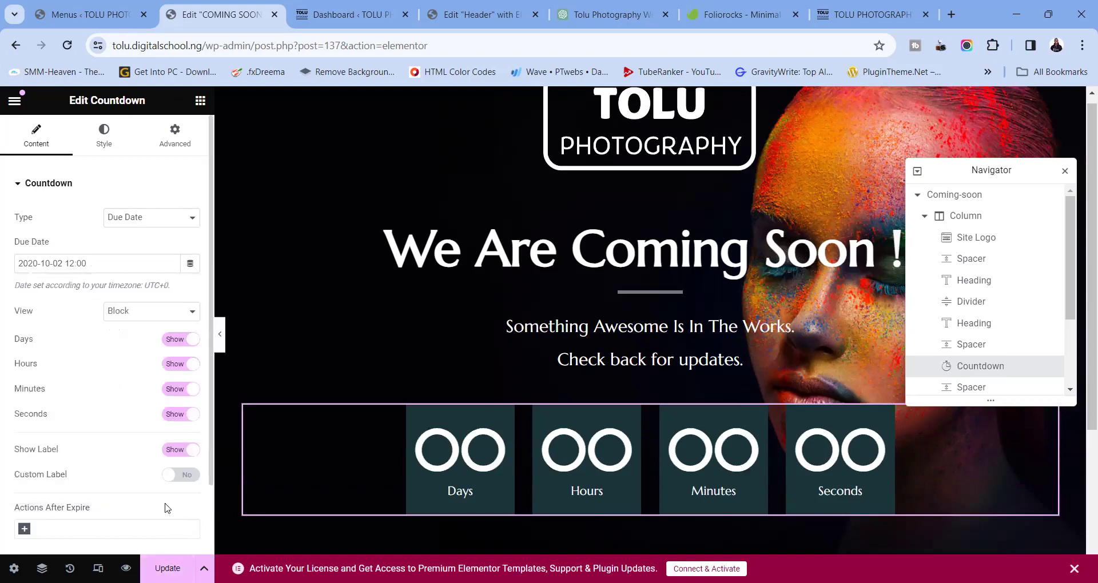
# Change the countdown's due date to 3 February 2024
pyautogui.click(52, 267)
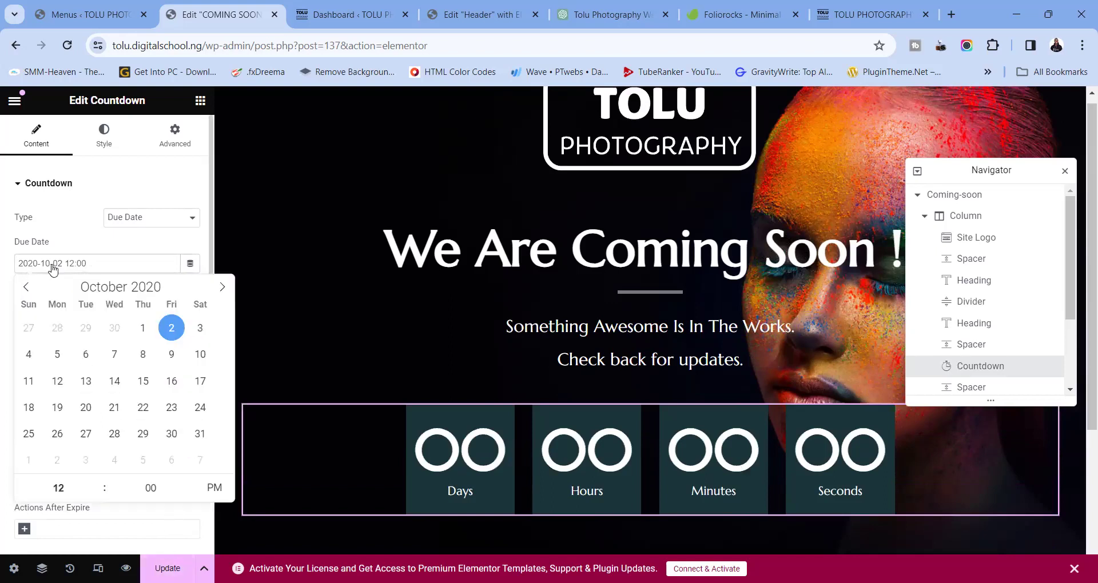
pyautogui.click(167, 284)
pyautogui.click(167, 284)
pyautogui.click(166, 284)
pyautogui.click(167, 283)
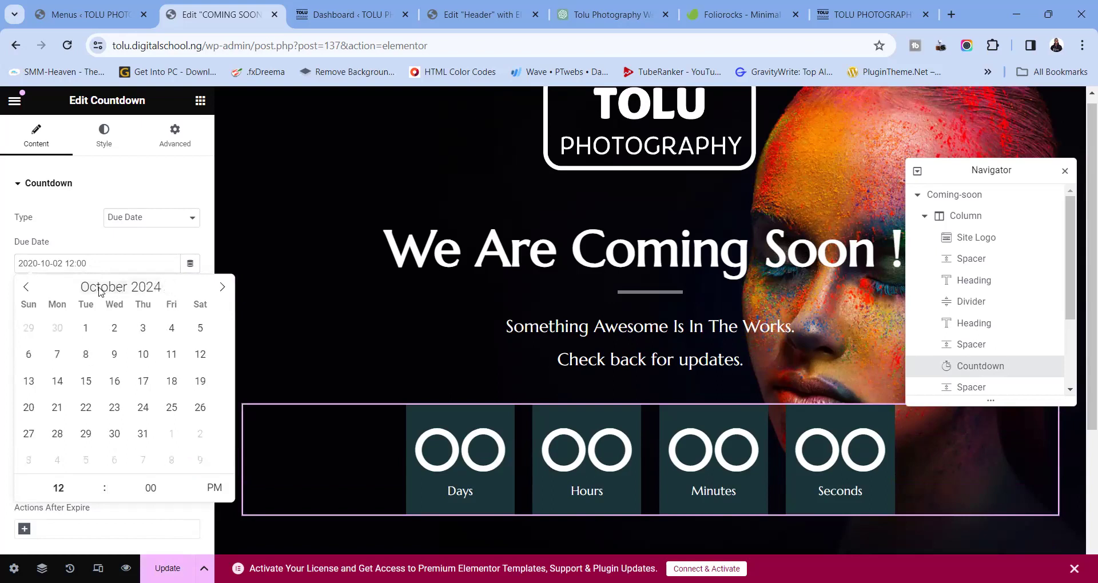
pyautogui.click(25, 291)
pyautogui.click(25, 291)
pyautogui.click(24, 290)
pyautogui.click(25, 290)
pyautogui.click(25, 290)
pyautogui.click(25, 289)
pyautogui.click(24, 289)
pyautogui.click(25, 290)
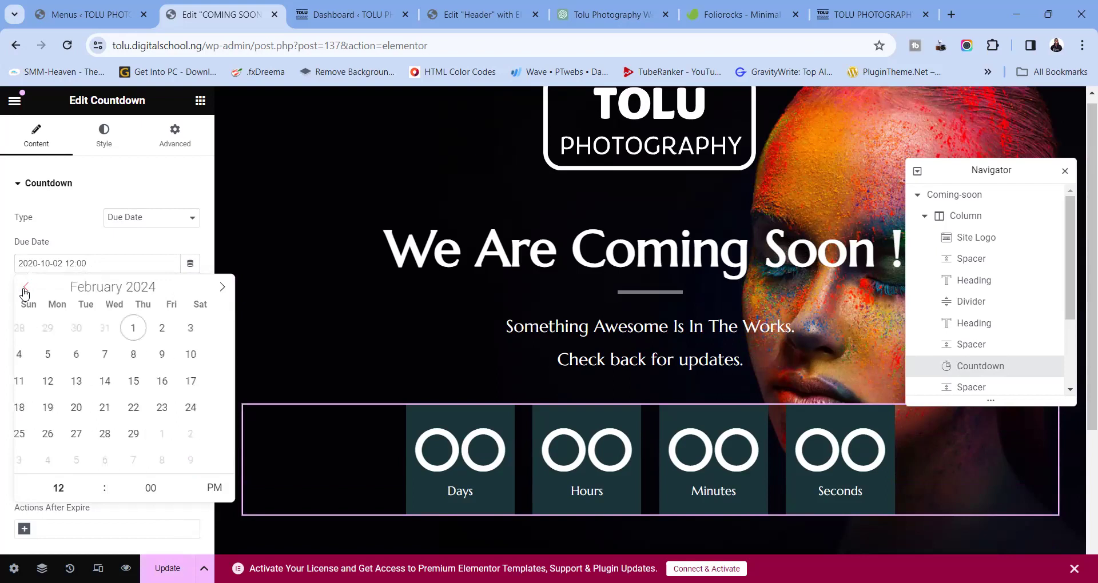
pyautogui.click(168, 337)
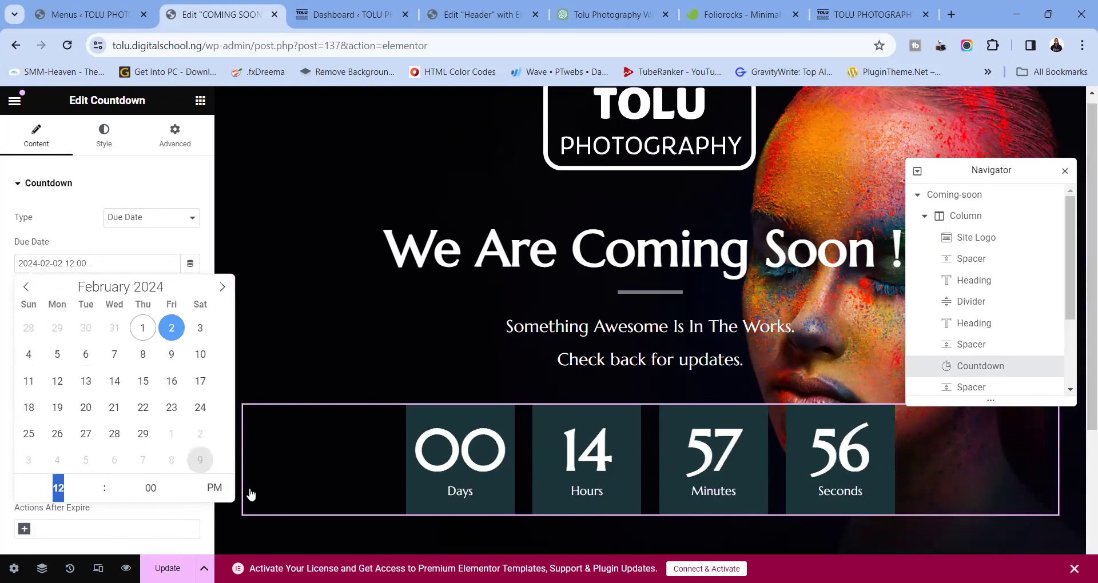
pyautogui.click(200, 327)
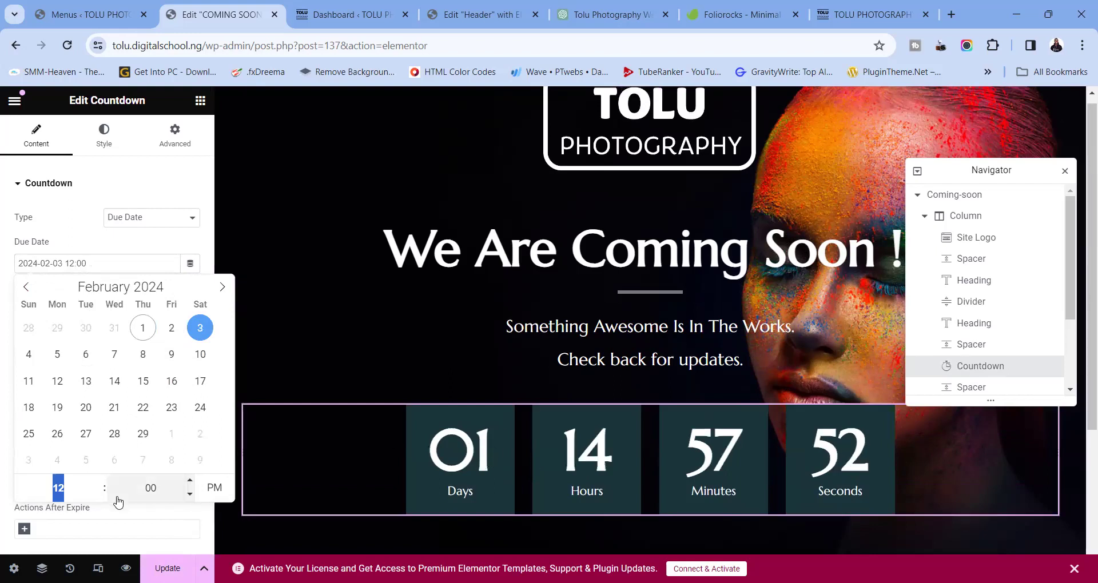
# Check the expiry action options and save the page
pyautogui.click(150, 530)
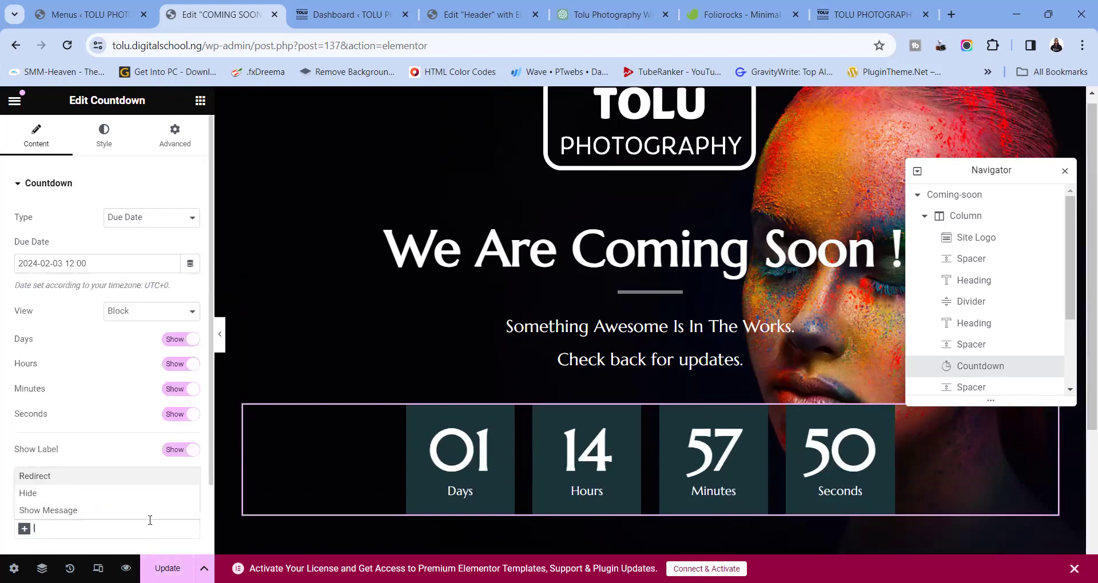
pyautogui.click(152, 548)
pyautogui.click(147, 562)
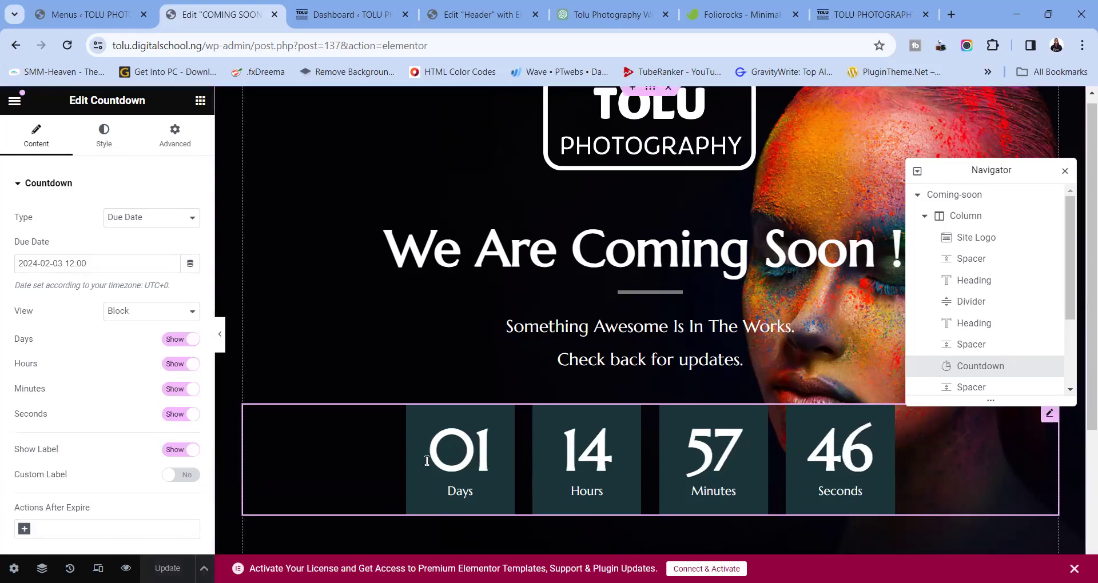
# Set the expiry action to Redirect to tolu.digitalschool.ng and update the page
pyautogui.scroll(-2, 75, 447)
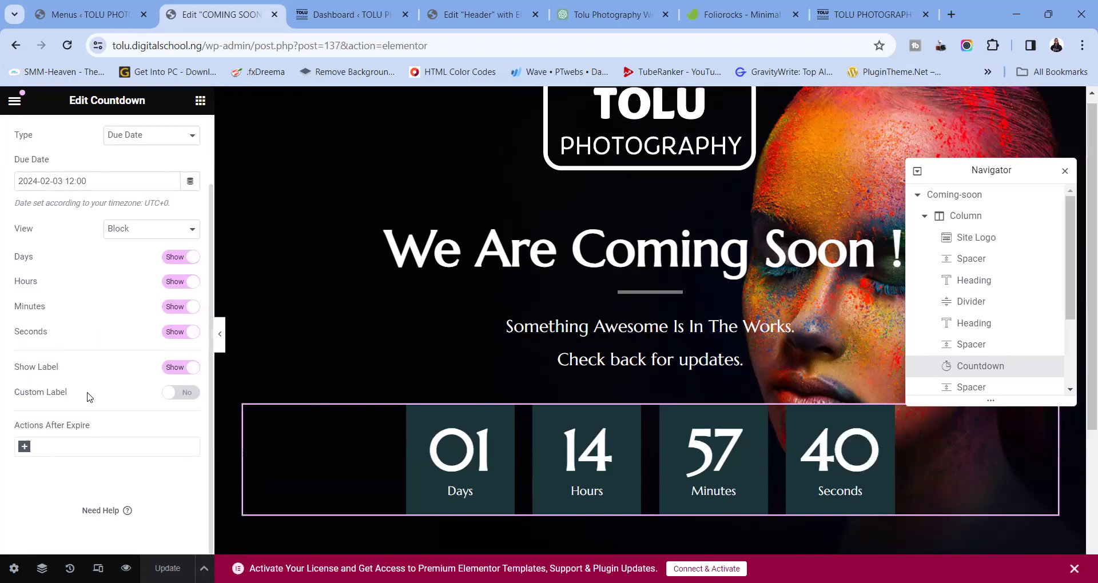
pyautogui.click(81, 441)
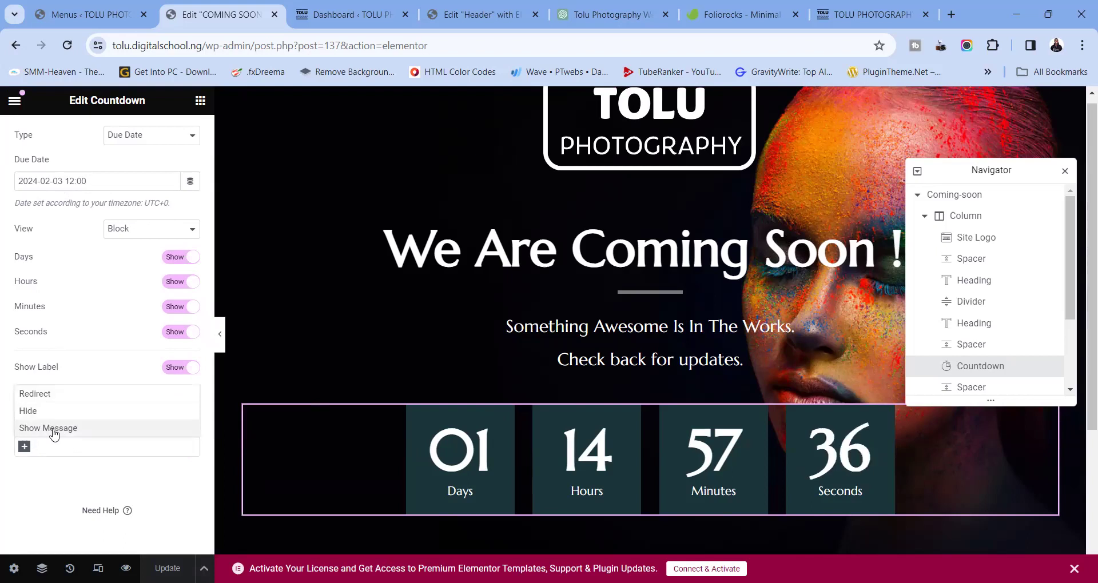
pyautogui.click(52, 393)
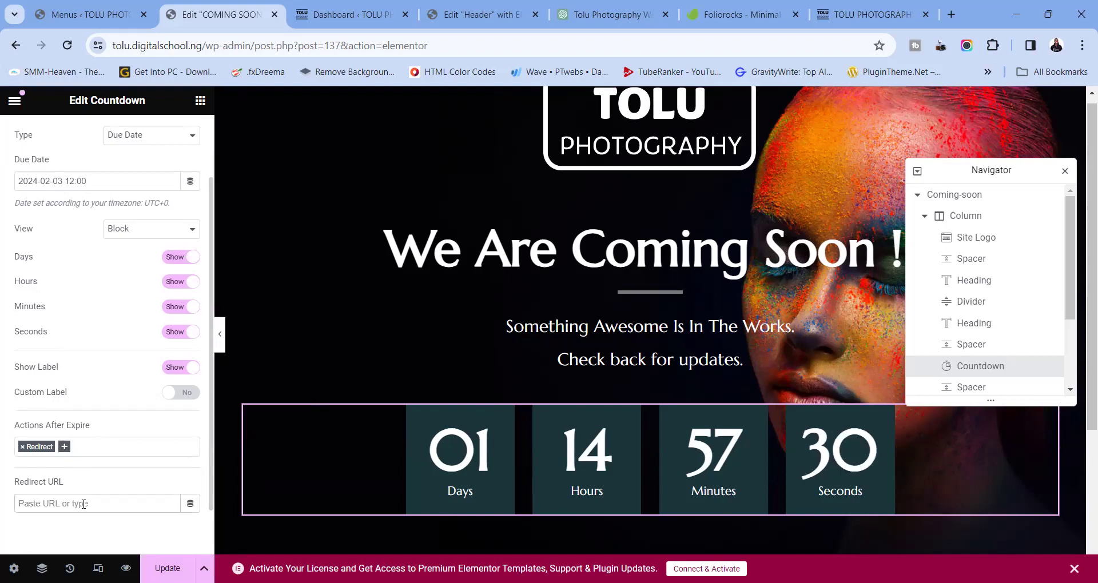
pyautogui.write('tolu')
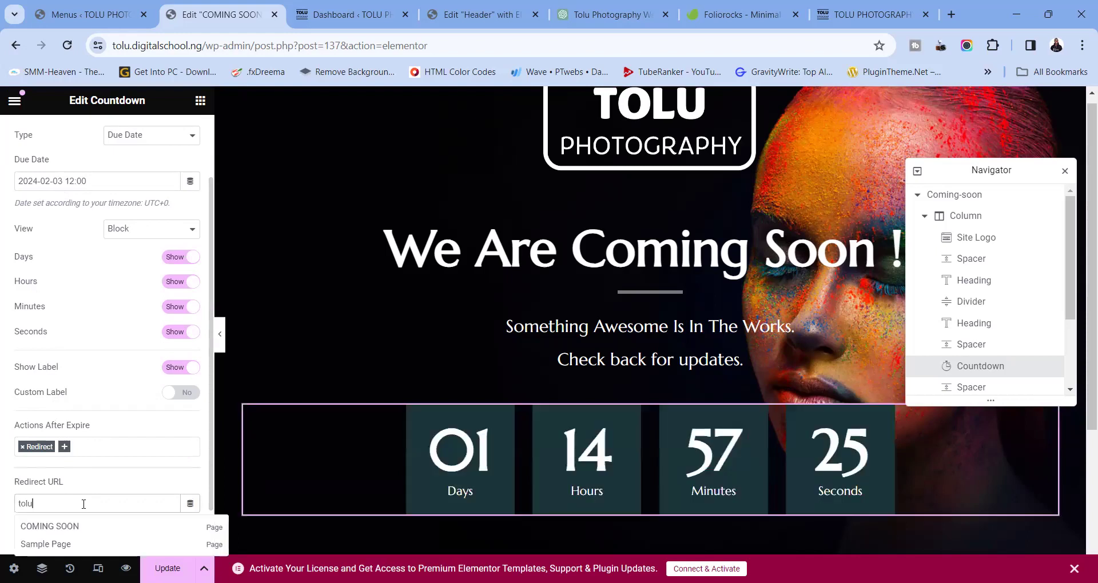
pyautogui.write('.dig')
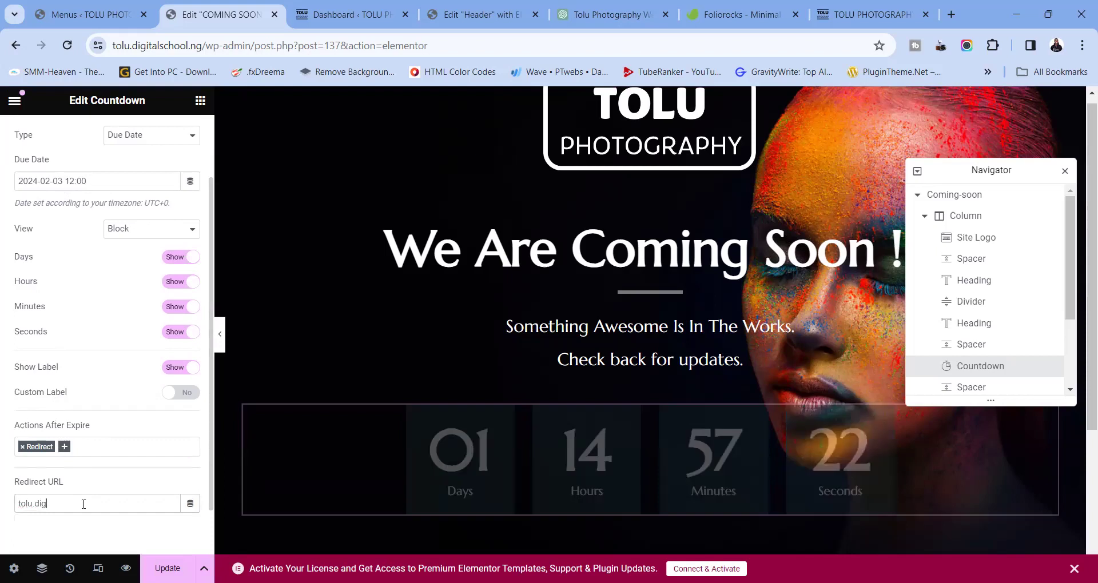
pyautogui.write('ital')
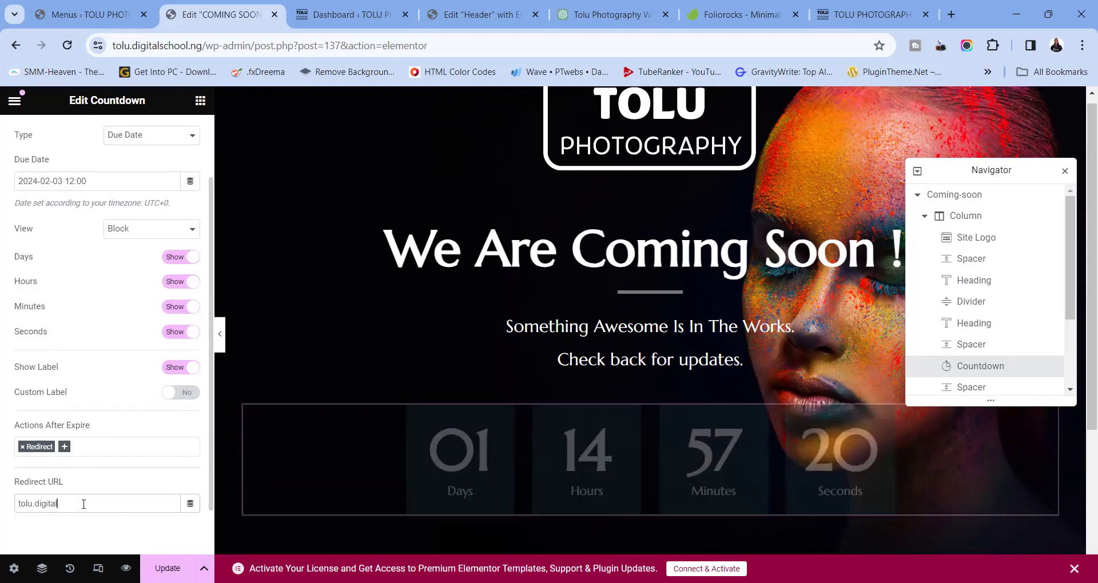
pyautogui.write('school.com')
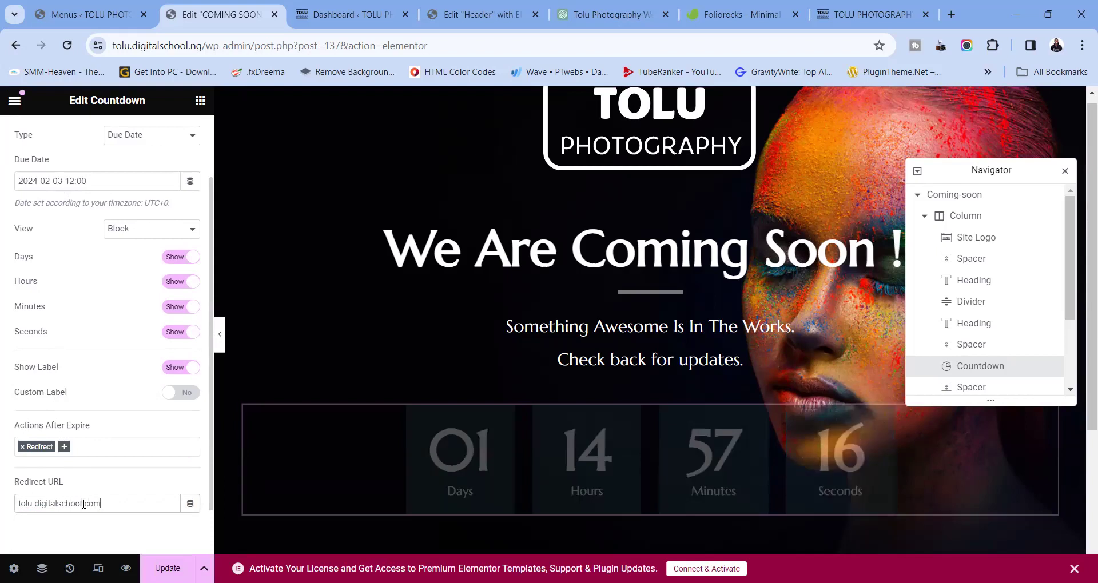
pyautogui.press('BackSpace')
pyautogui.press('BackSpace')
pyautogui.press('BackSpace')
pyautogui.write('ng')
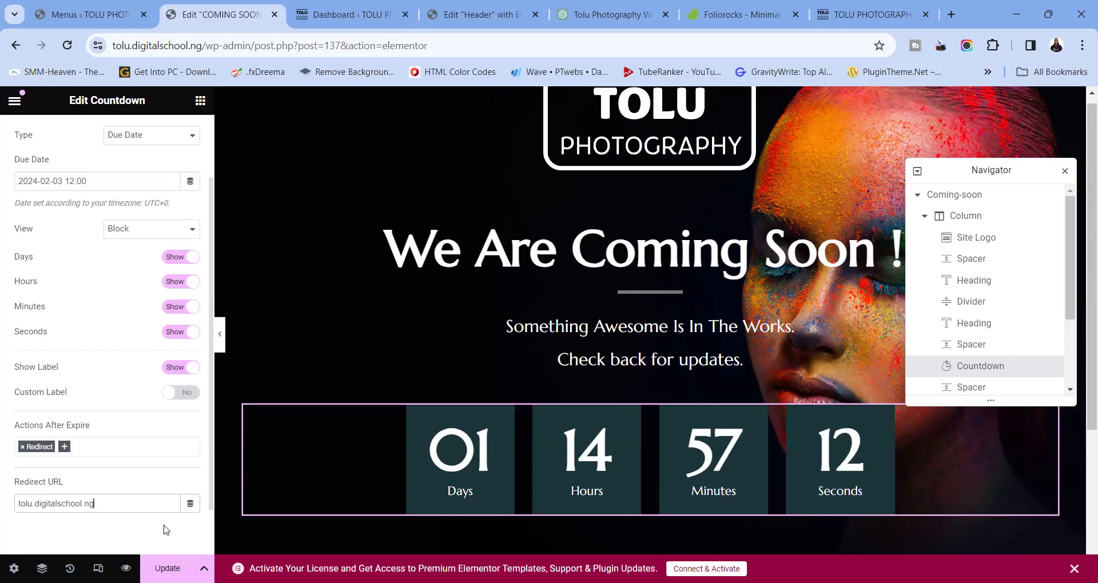
pyautogui.click(168, 568)
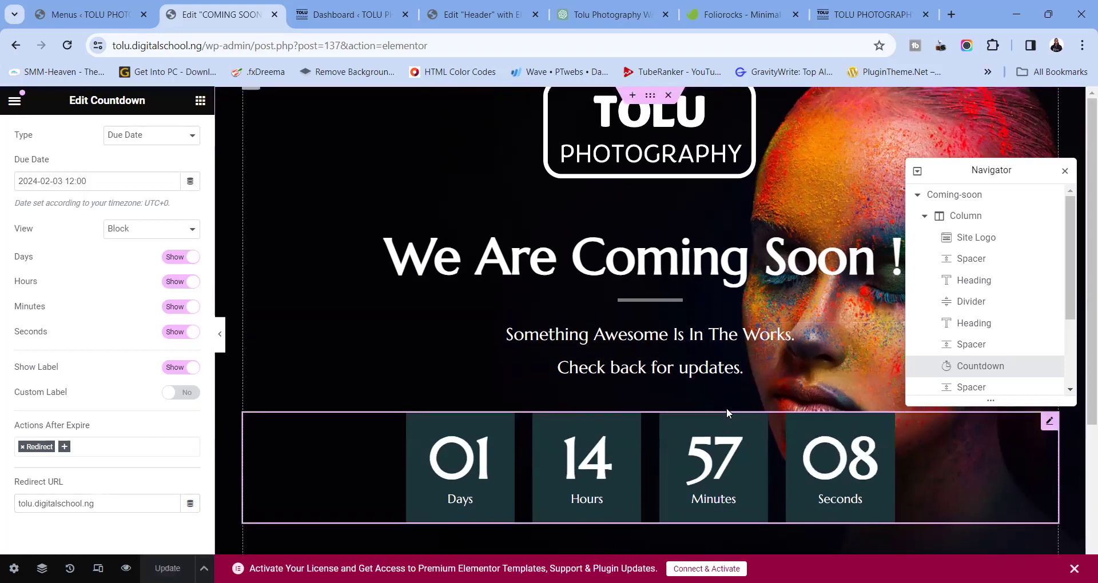
pyautogui.scroll(-3, 741, 290)
pyautogui.scroll(3, 741, 291)
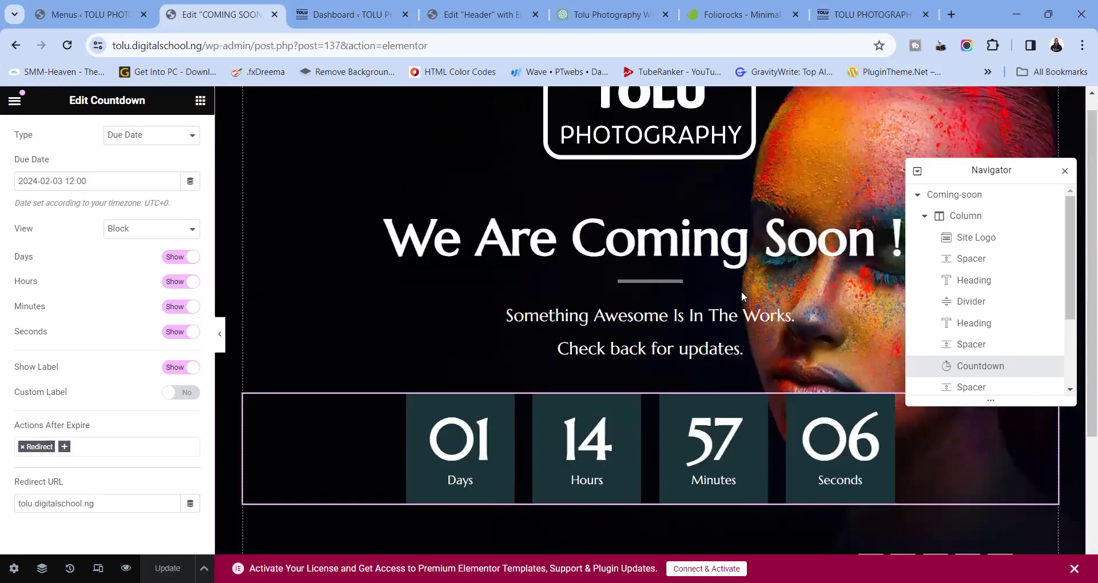
pyautogui.scroll(-4, 741, 291)
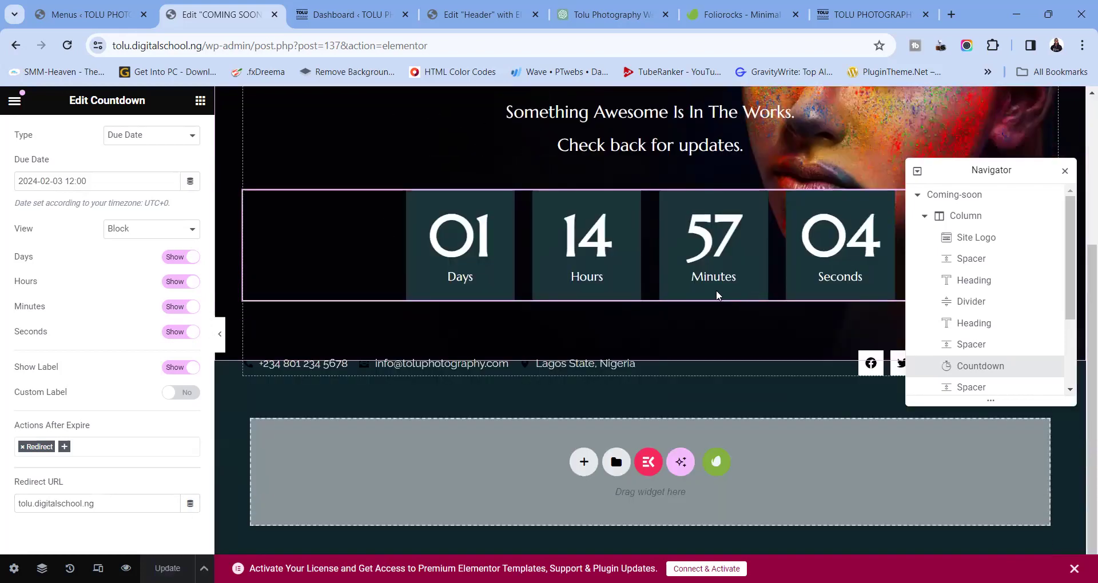
pyautogui.scroll(3, 716, 290)
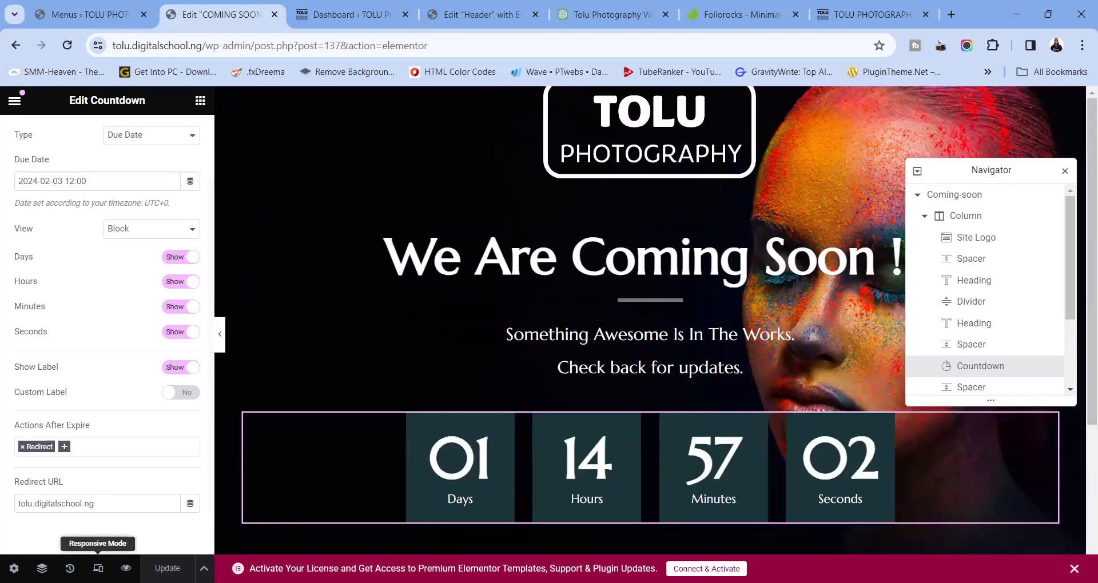
# Preview the coming-soon page in a new tab
pyautogui.click(126, 568)
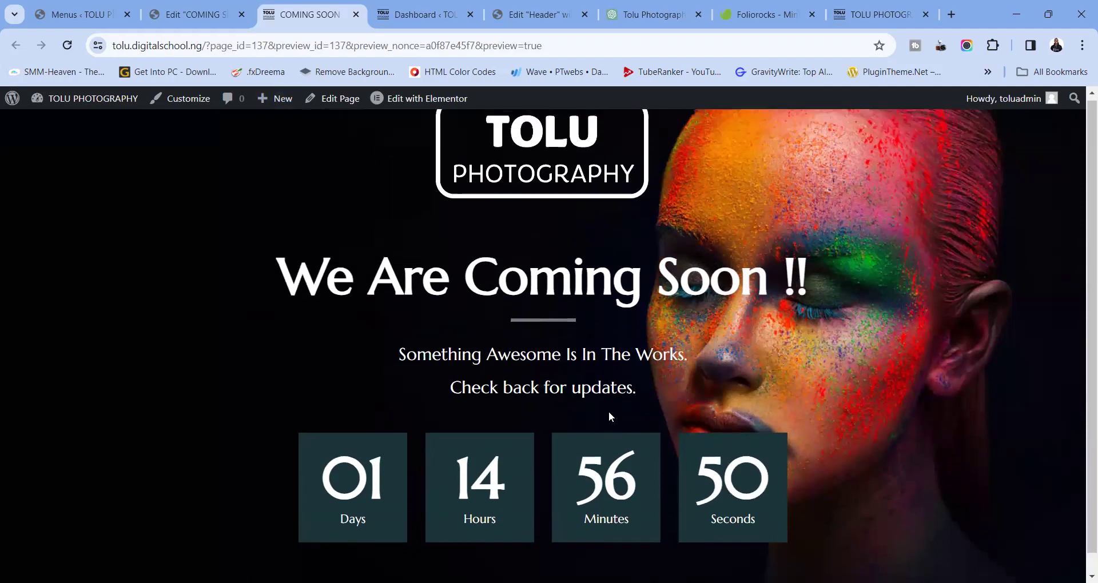
pyautogui.scroll(-1, 608, 411)
pyautogui.scroll(1, 621, 396)
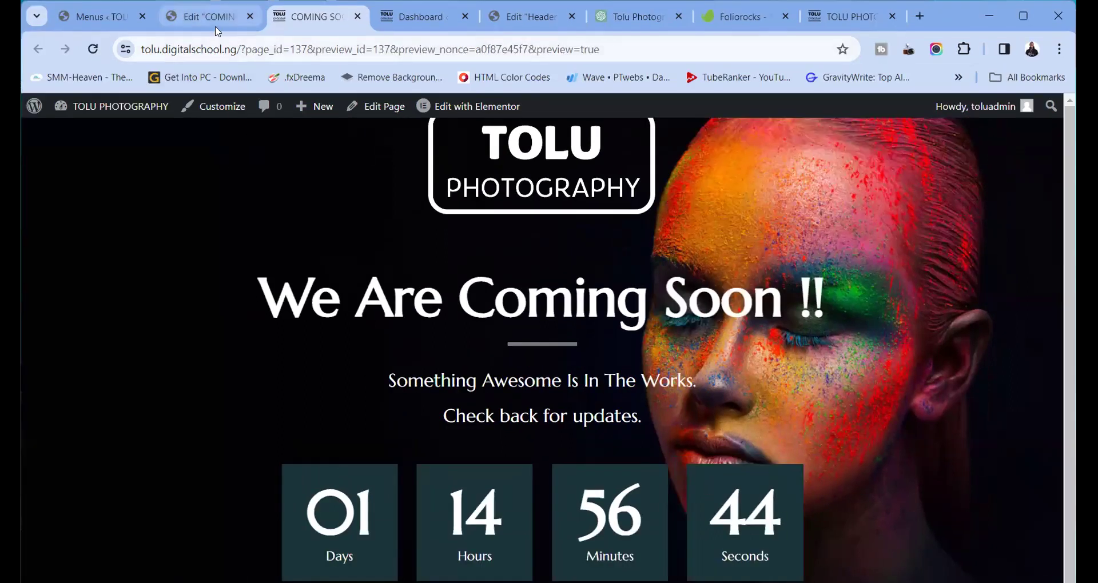
# Delete the 'Check back for updates.' line from the subheading's Title
pyautogui.click(214, 22)
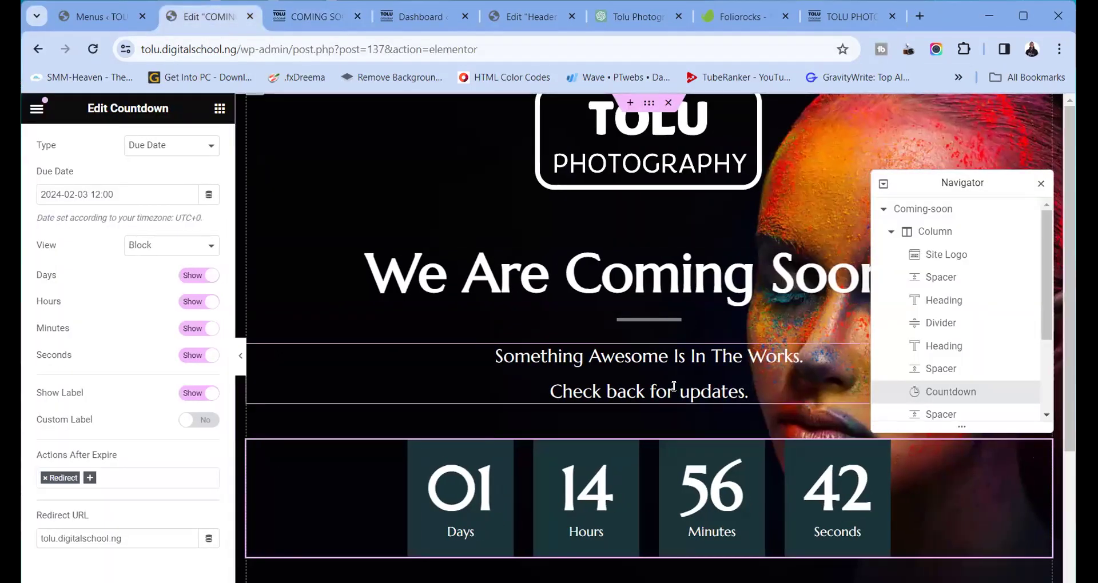
pyautogui.click(586, 386)
pyautogui.moveTo(141, 274); pyautogui.dragTo(37, 262)
pyautogui.press('BackSpace')
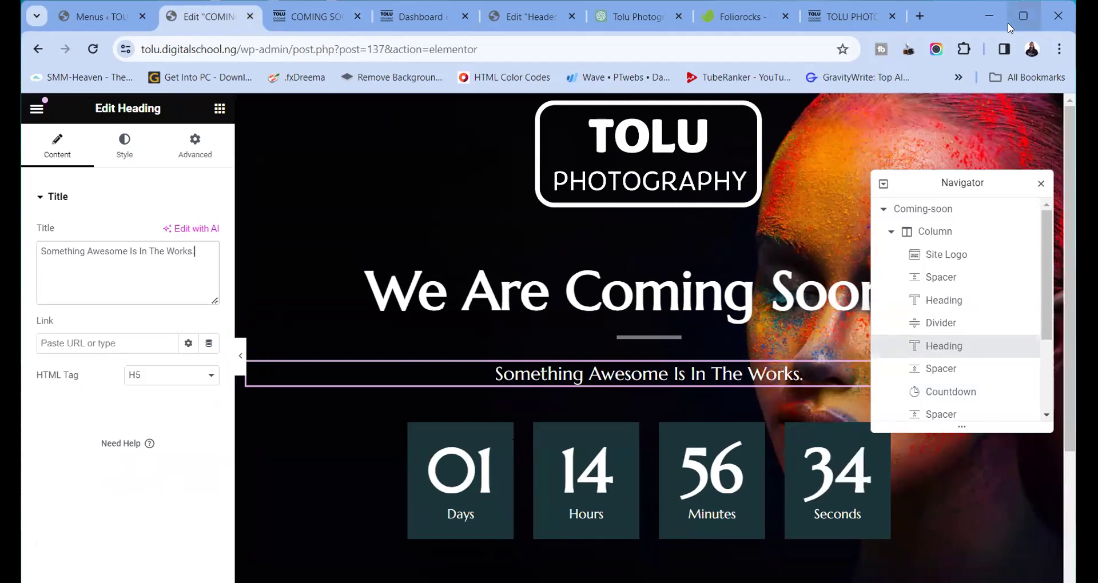
# Preview the edited coming-soon page in a maximized browser window
pyautogui.click(1009, 27)
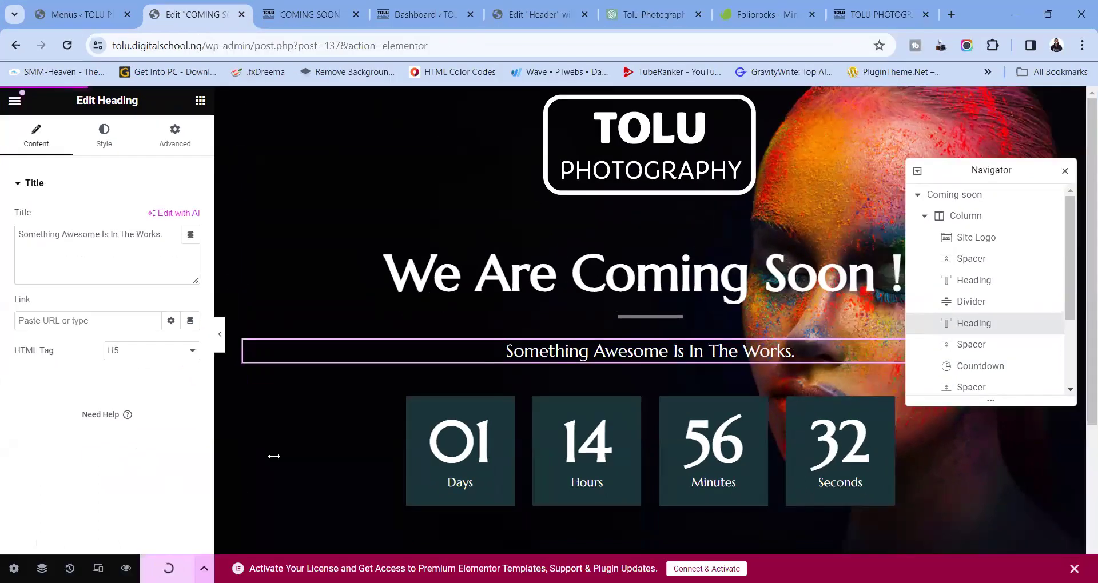
pyautogui.click(125, 568)
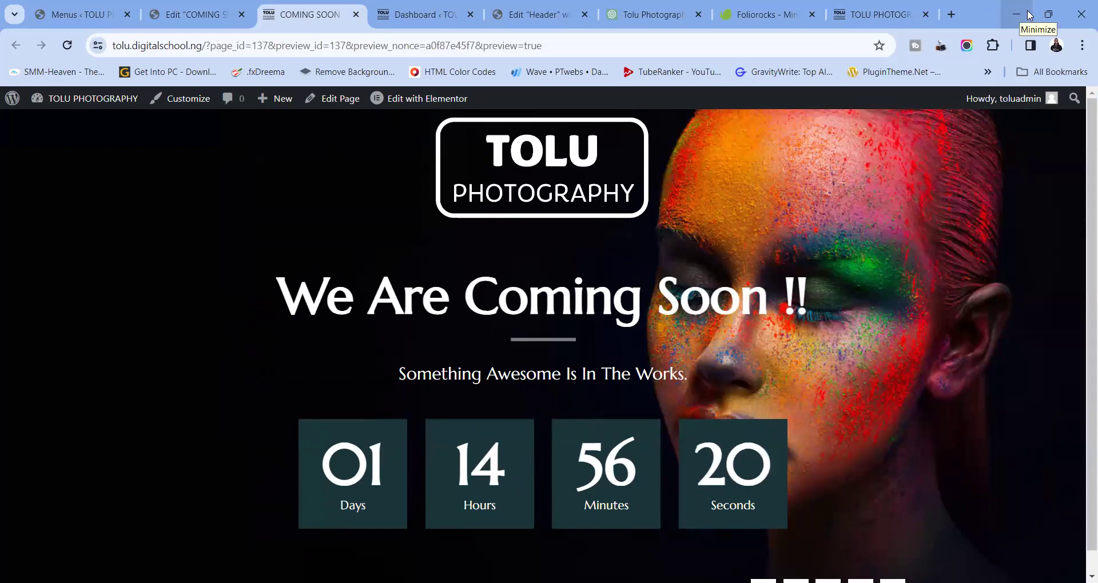
pyautogui.click(1049, 14)
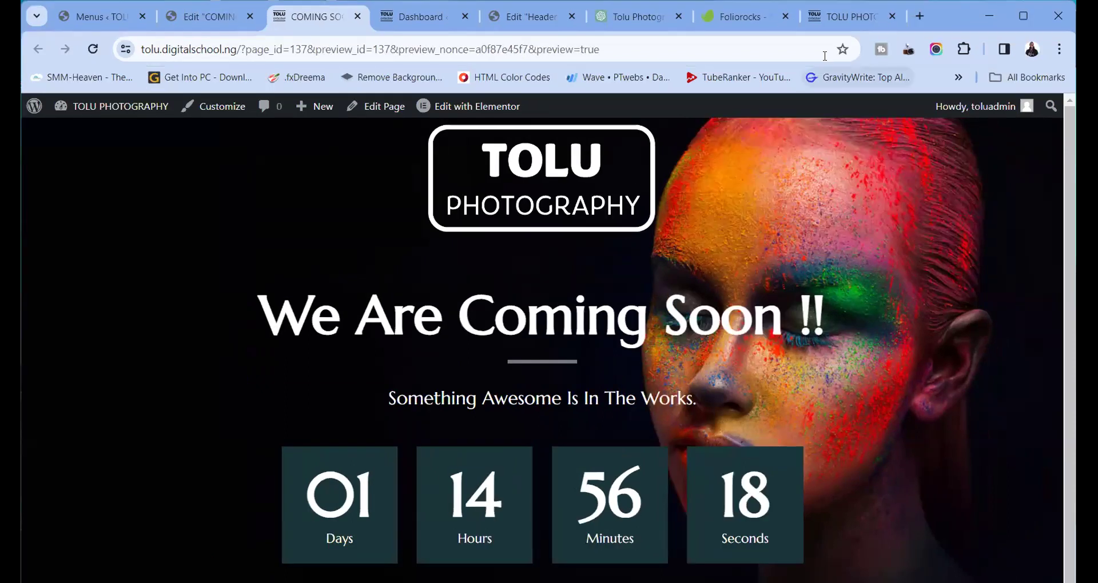
# Reload the live site's home page
pyautogui.click(847, 16)
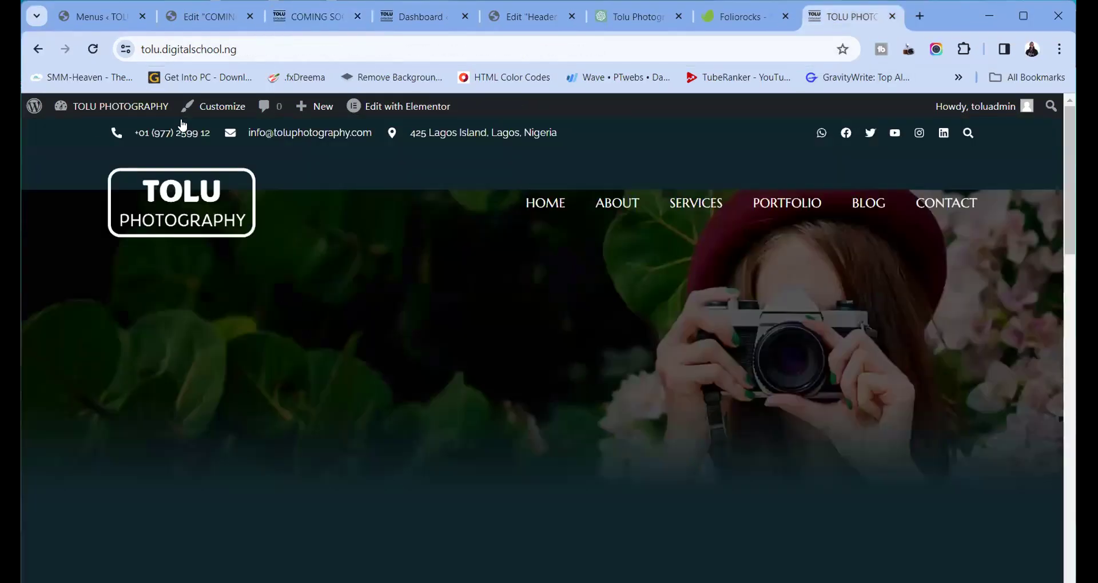
pyautogui.moveTo(261, 49); pyautogui.dragTo(142, 49)
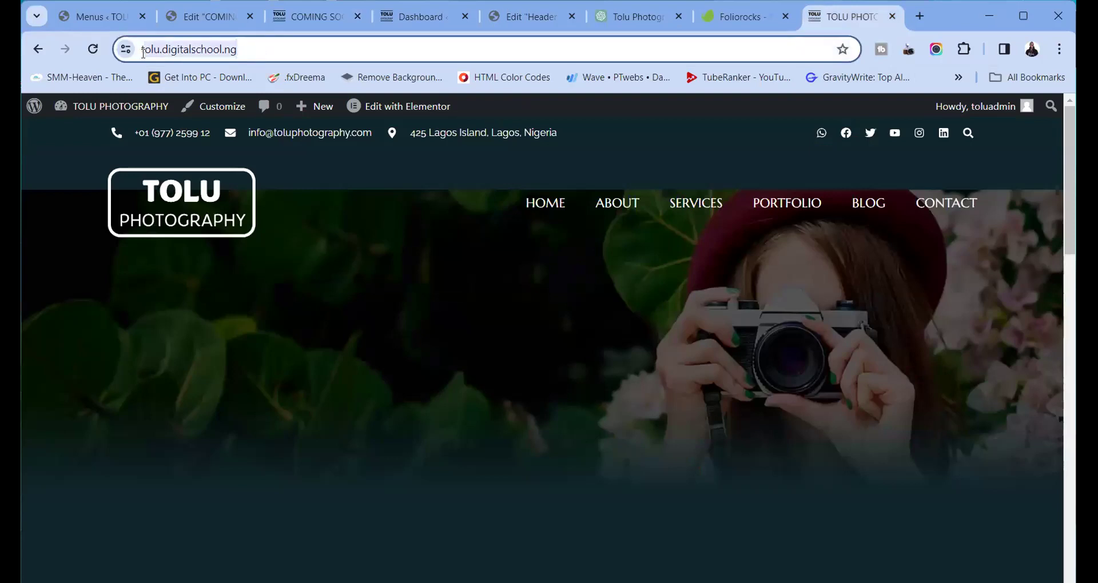
pyautogui.click(101, 54)
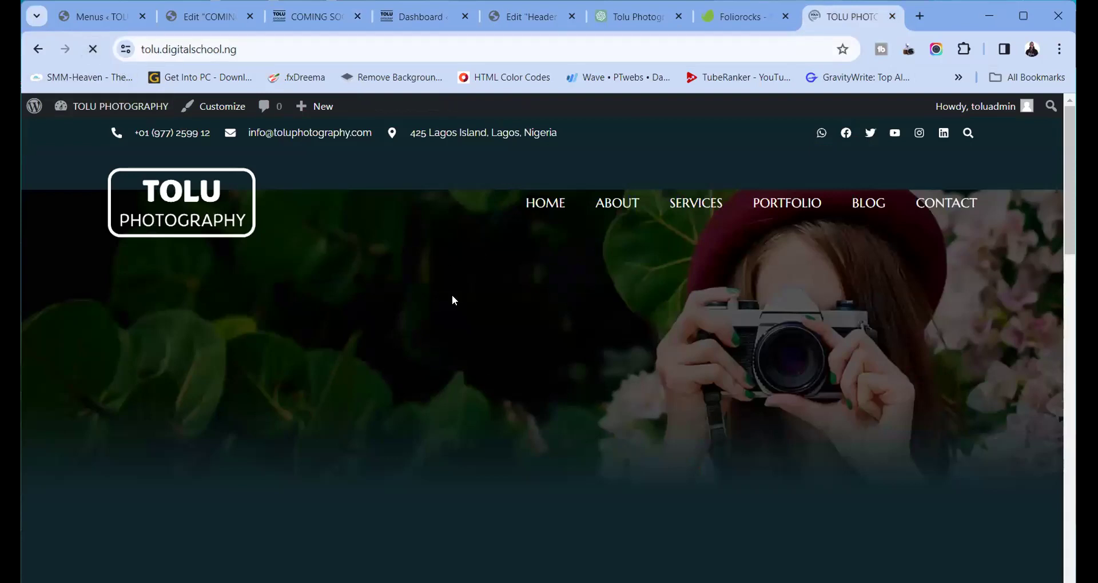
pyautogui.scroll(-15, 519, 334)
pyautogui.scroll(8, 526, 337)
pyautogui.scroll(10, 526, 342)
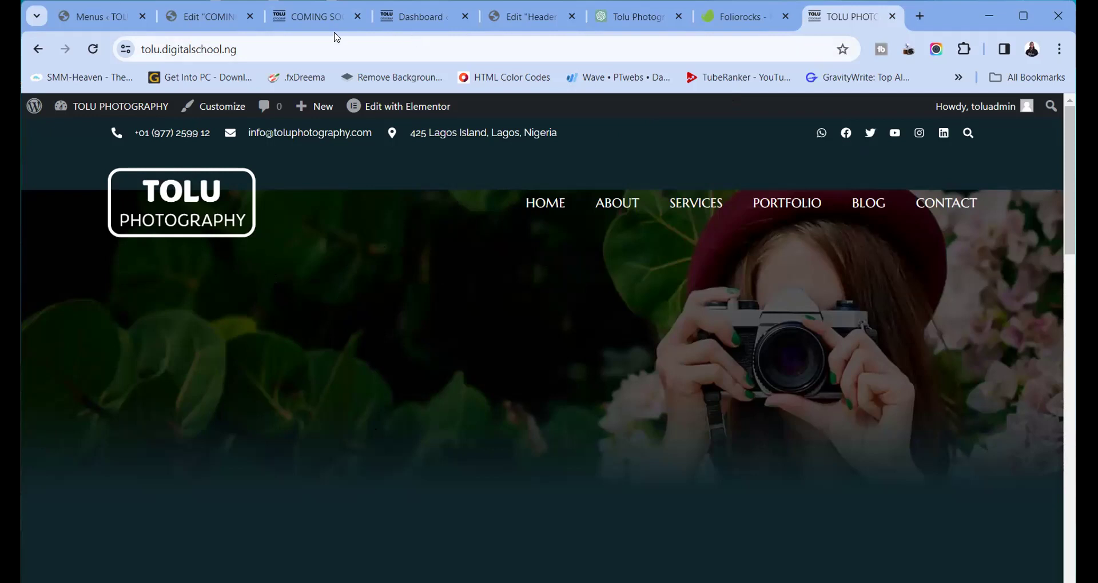
# Check the COMING SOON preview, then bring up the Menus admin page
pyautogui.click(311, 17)
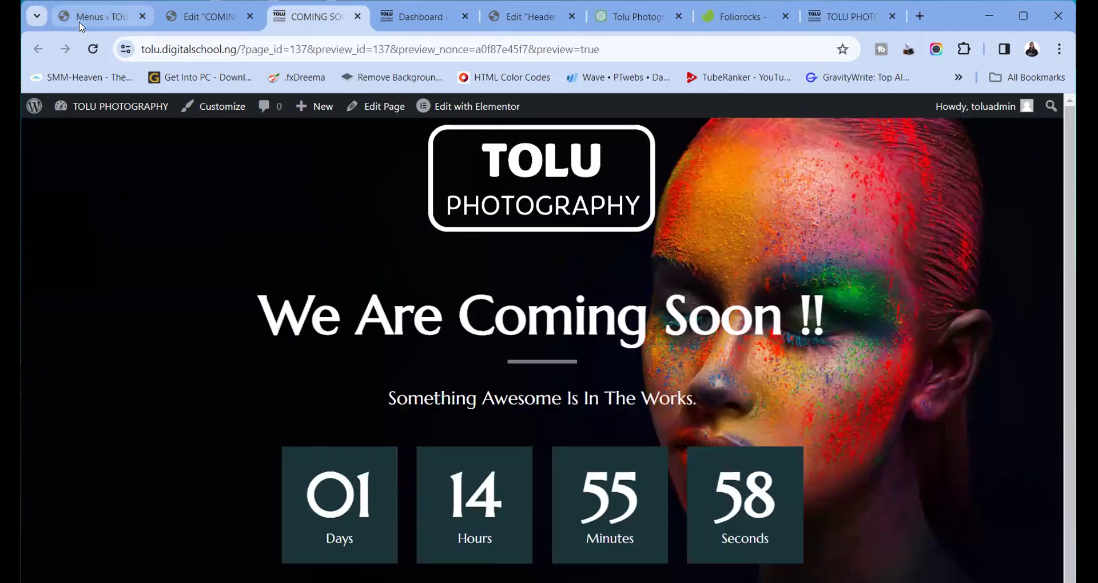
pyautogui.click(92, 16)
pyautogui.scroll(-3, 58, 398)
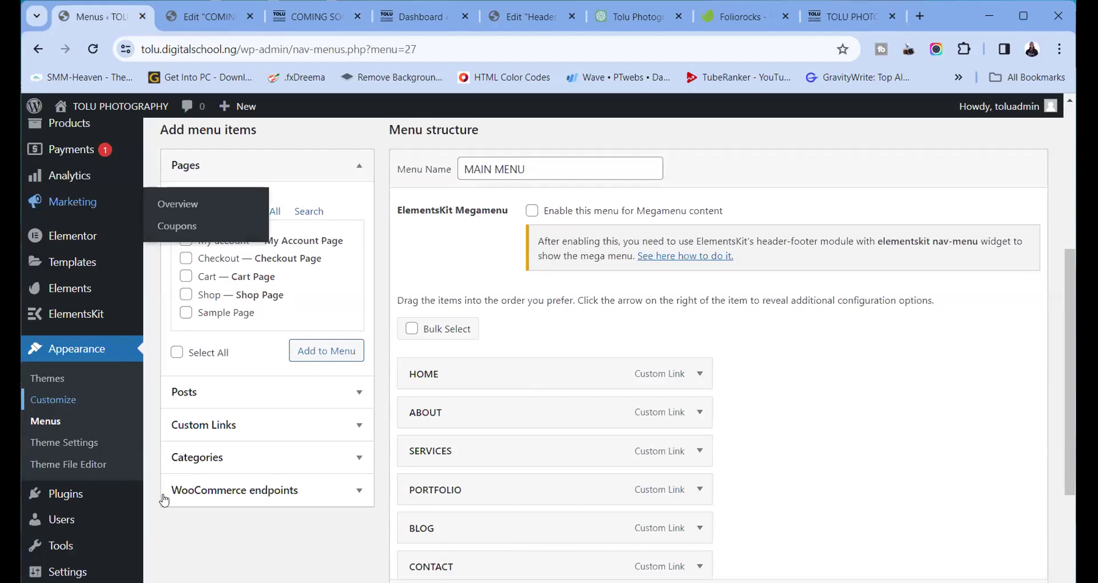
# Save Reading Settings with COMING SOON as the static homepage, then select the live site's address
pyautogui.hotkey('alt', 'Left')
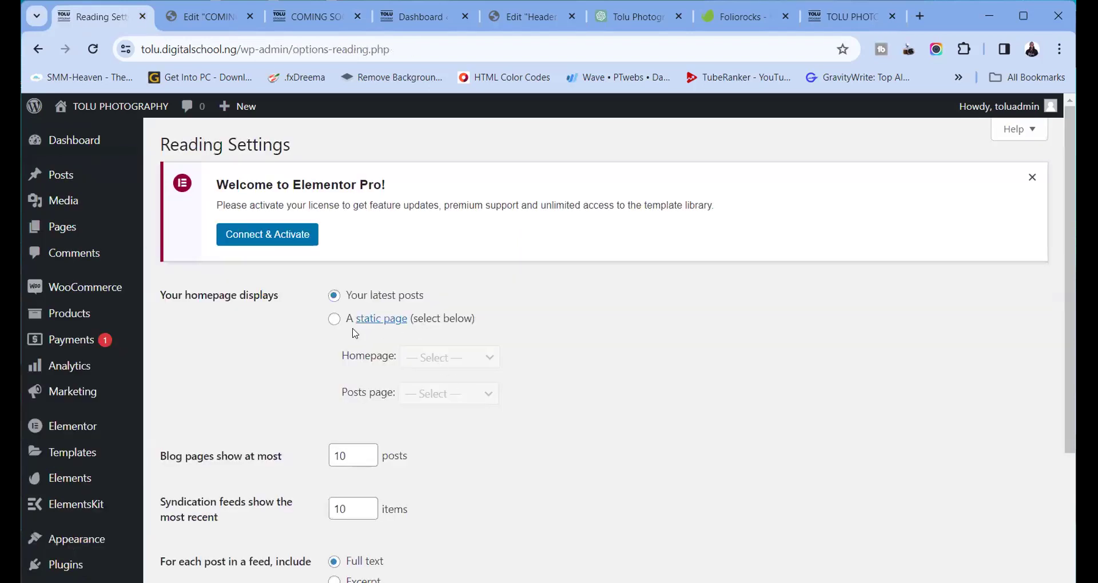
pyautogui.click(334, 318)
pyautogui.click(446, 358)
pyautogui.click(446, 427)
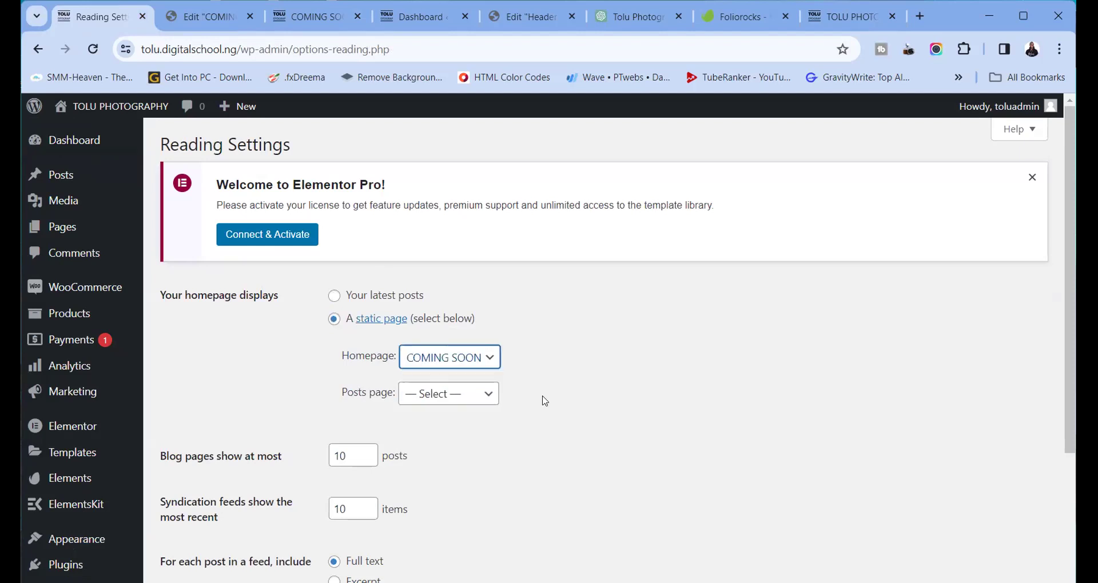
pyautogui.click(600, 381)
pyautogui.scroll(-4, 332, 506)
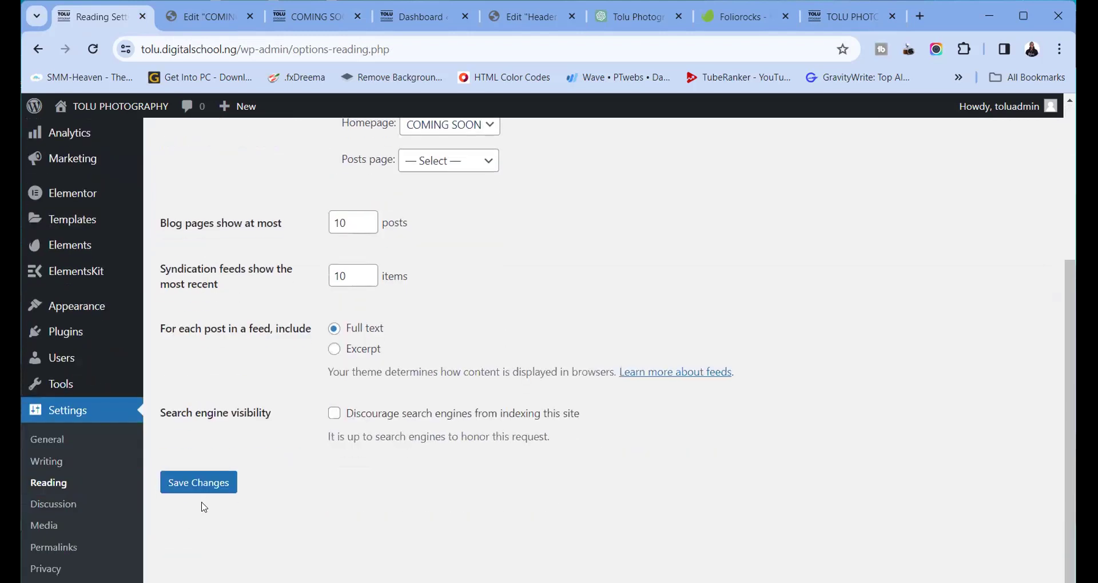
pyautogui.click(200, 493)
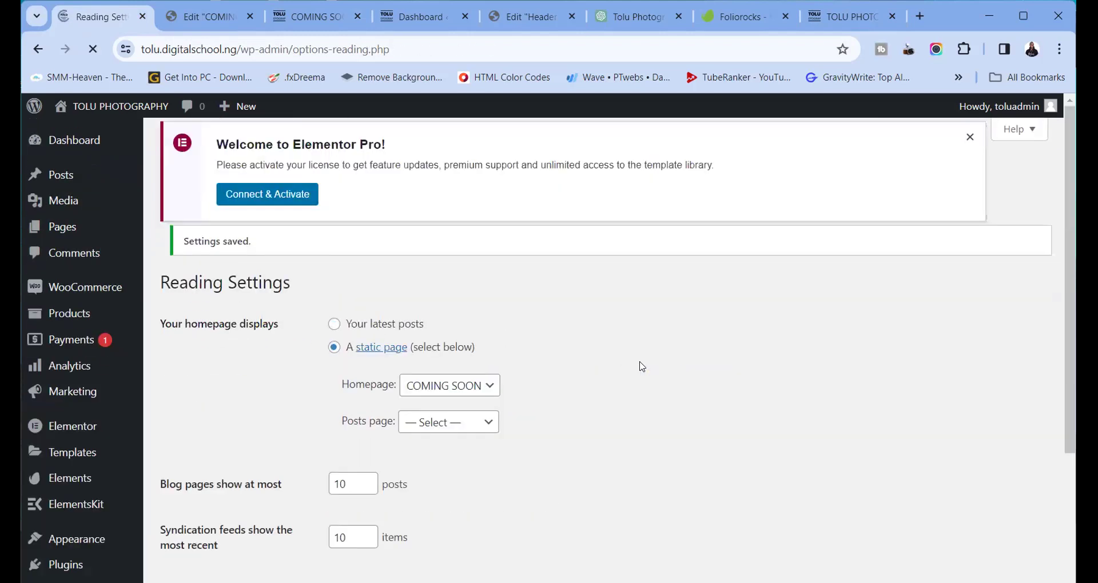
pyautogui.scroll(-1, 642, 387)
pyautogui.scroll(1, 642, 388)
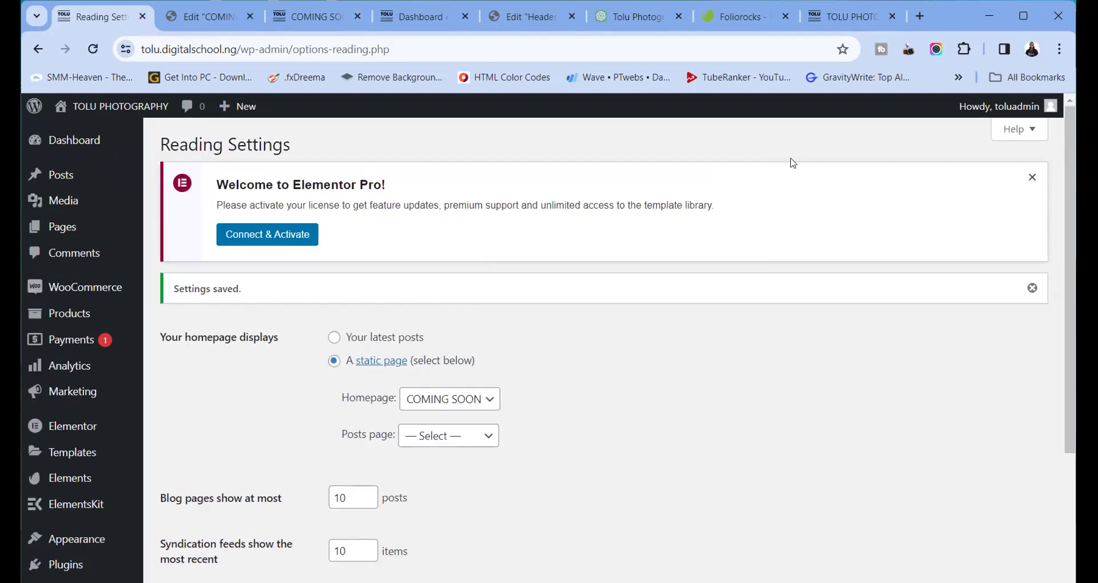
pyautogui.click(812, 20)
pyautogui.moveTo(258, 50); pyautogui.dragTo(92, 57)
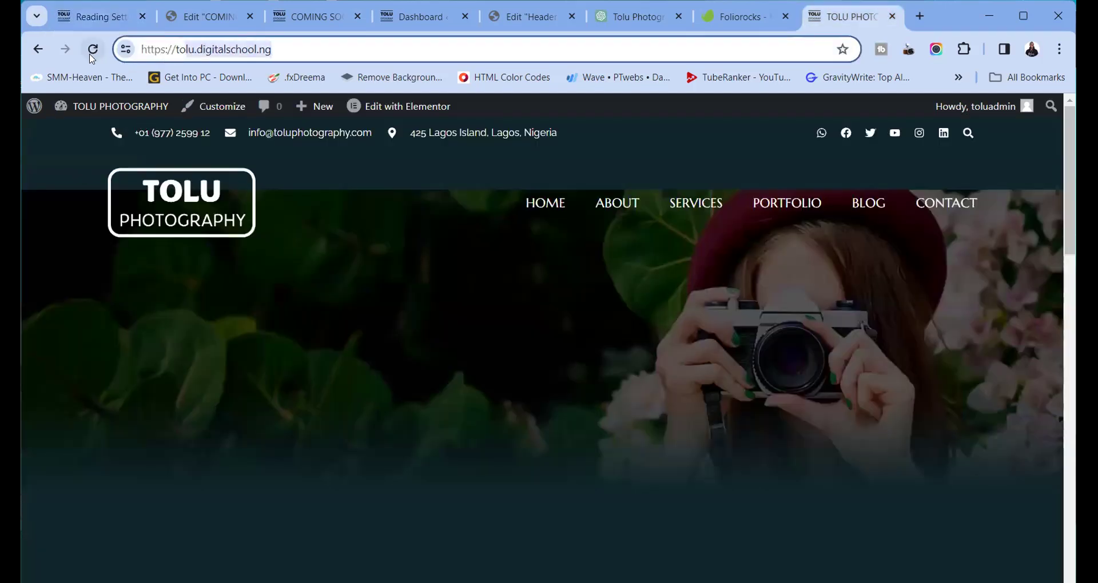
# Reload tolu.digitalschool.ng and maximize the window to view the countdown front page
pyautogui.click(92, 50)
pyautogui.scroll(-1, 645, 321)
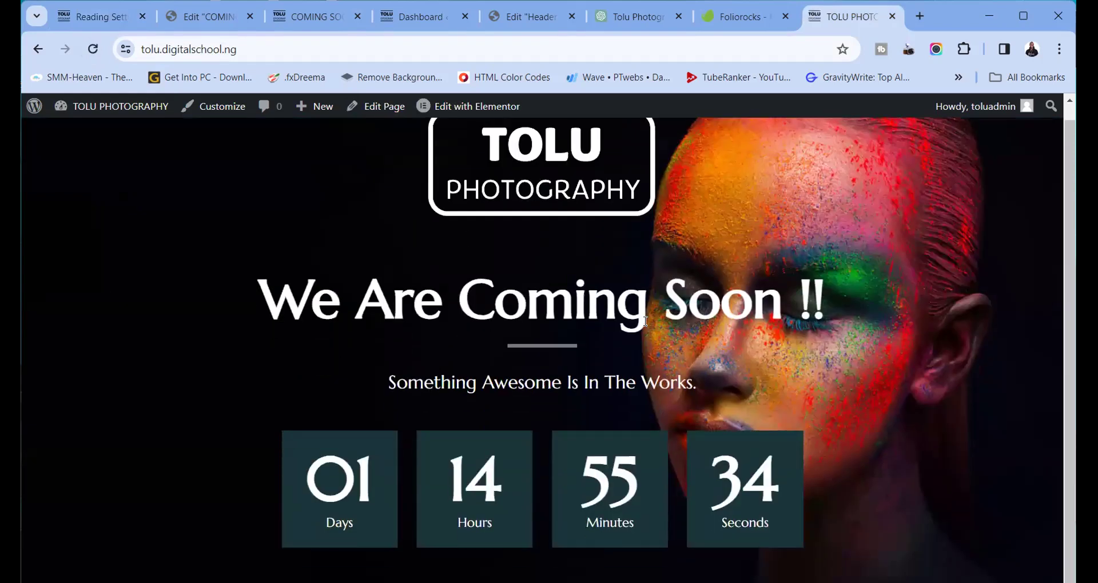
pyautogui.scroll(1, 866, 215)
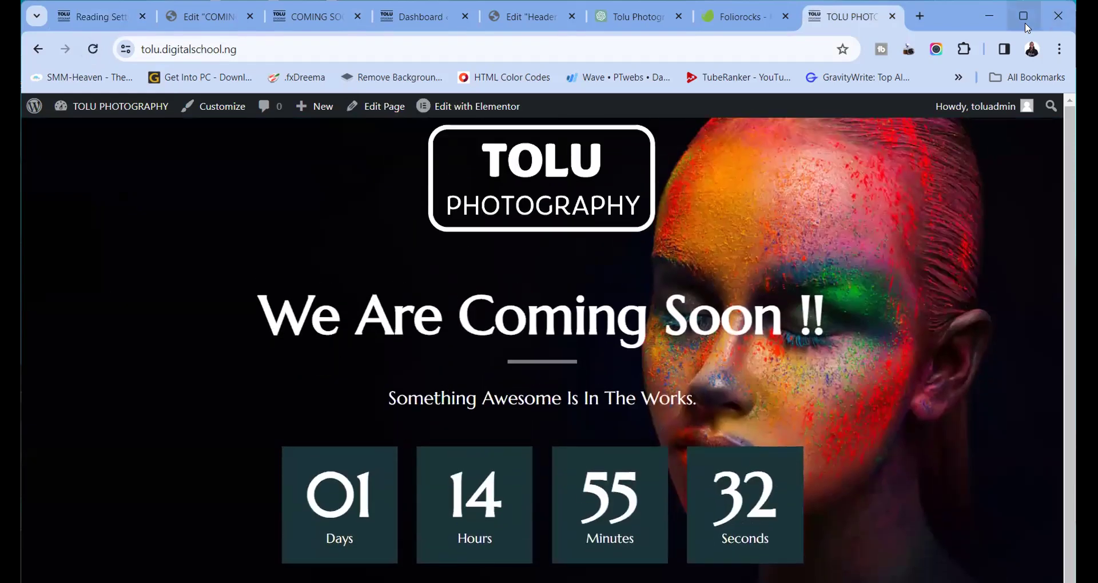
pyautogui.click(1024, 16)
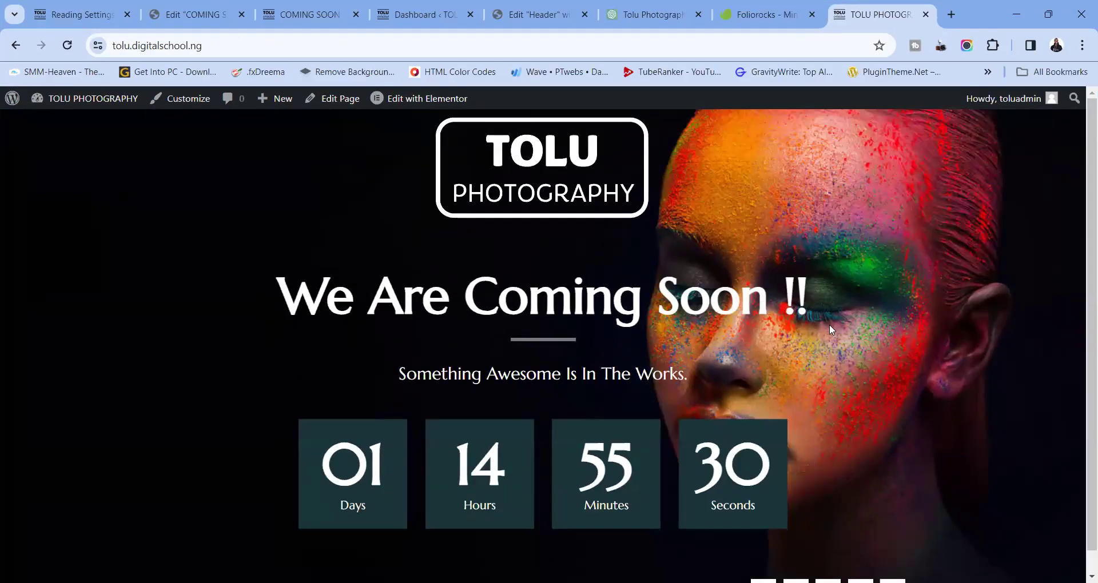
pyautogui.scroll(-1, 832, 330)
pyautogui.scroll(1, 521, 273)
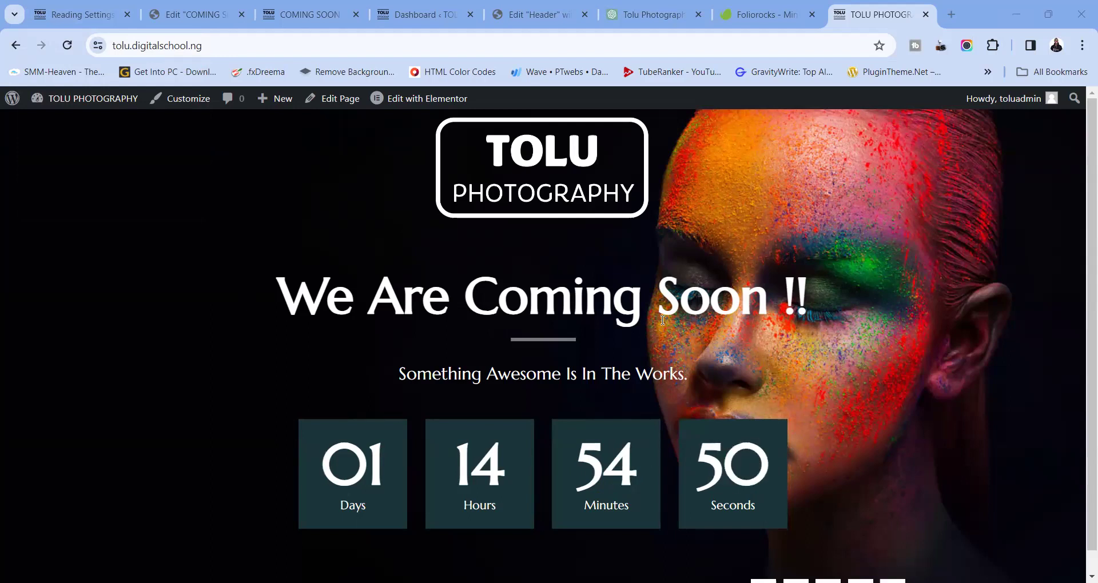
# Close the COMING SOON editor and preview tabs
pyautogui.click(1048, 14)
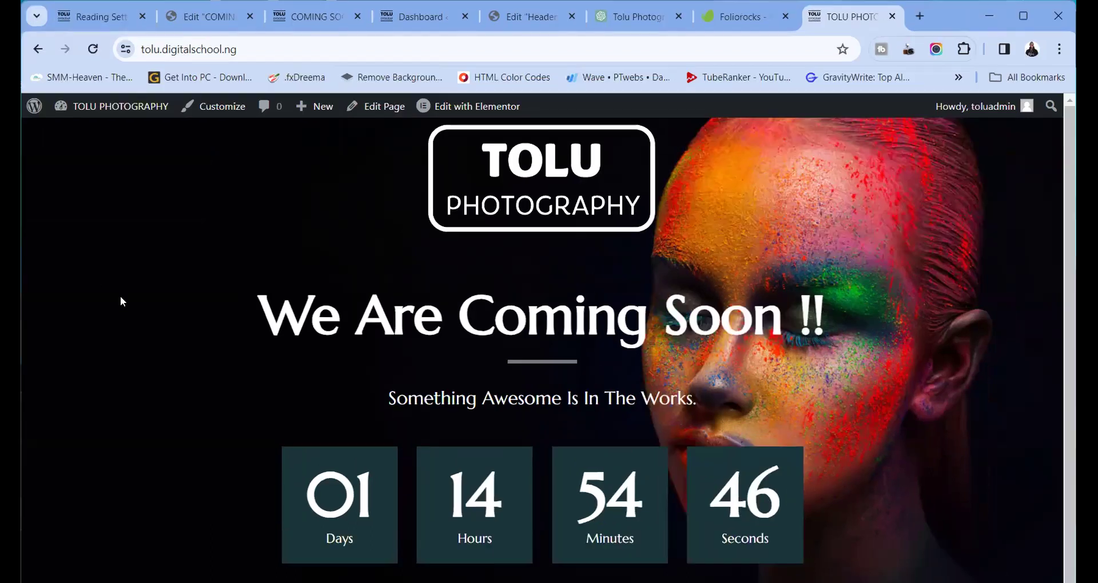
pyautogui.click(101, 16)
pyautogui.click(171, 26)
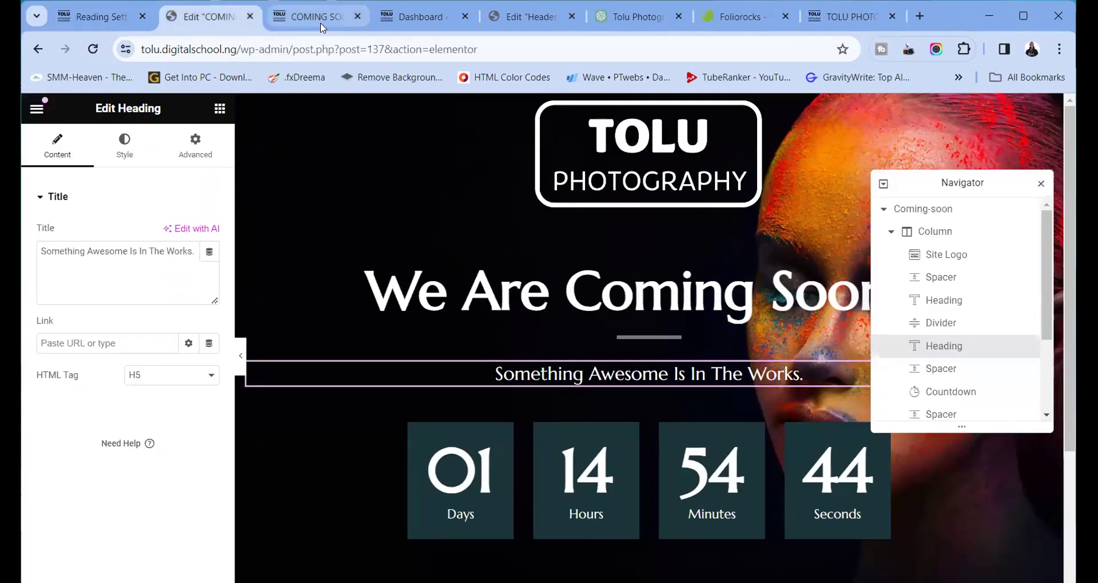
pyautogui.click(315, 17)
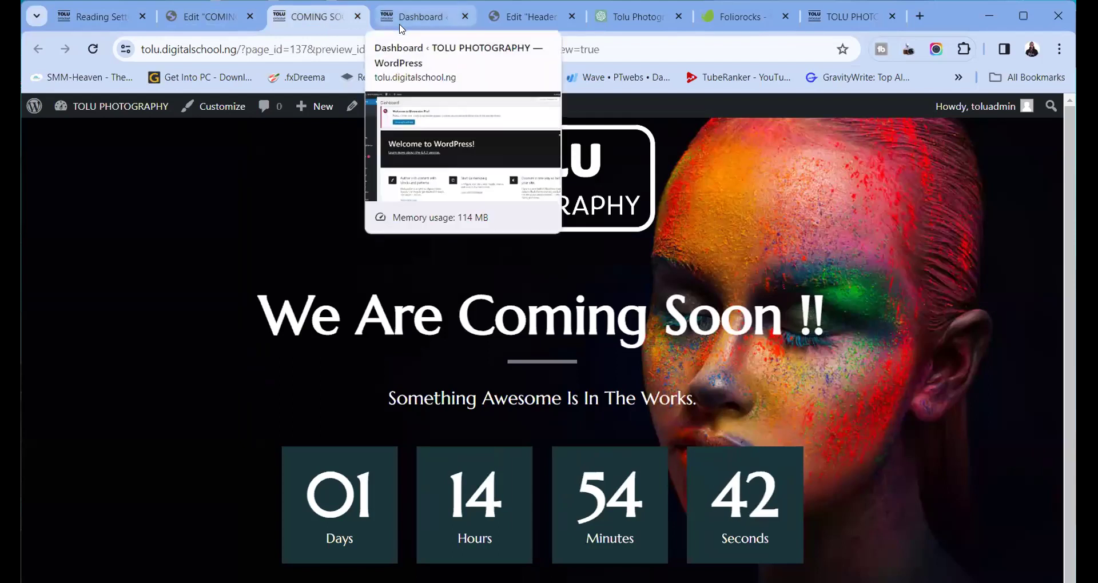
pyautogui.click(89, 18)
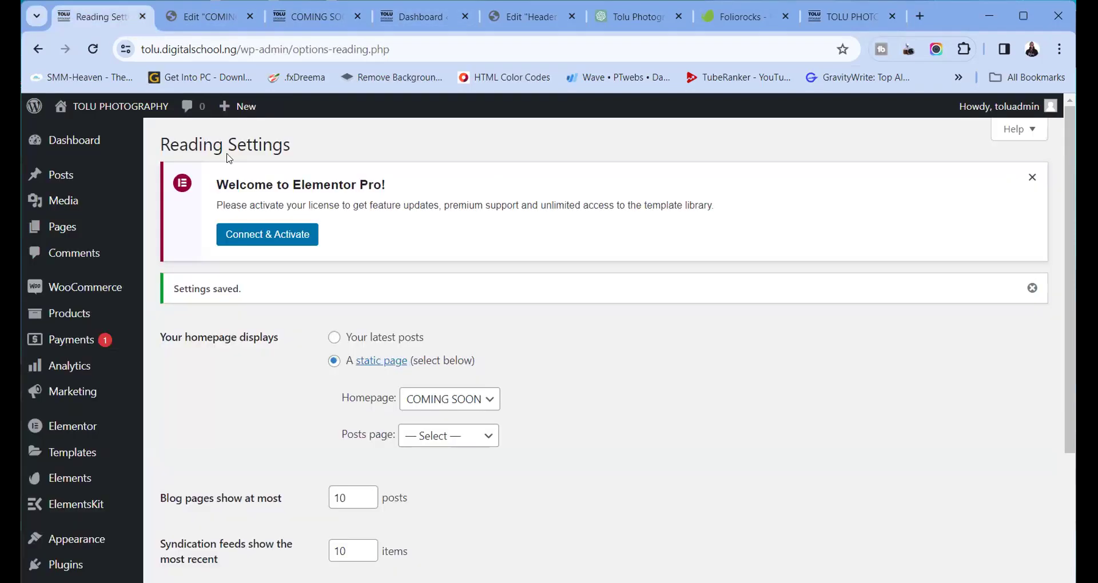
pyautogui.click(84, 147)
pyautogui.click(201, 18)
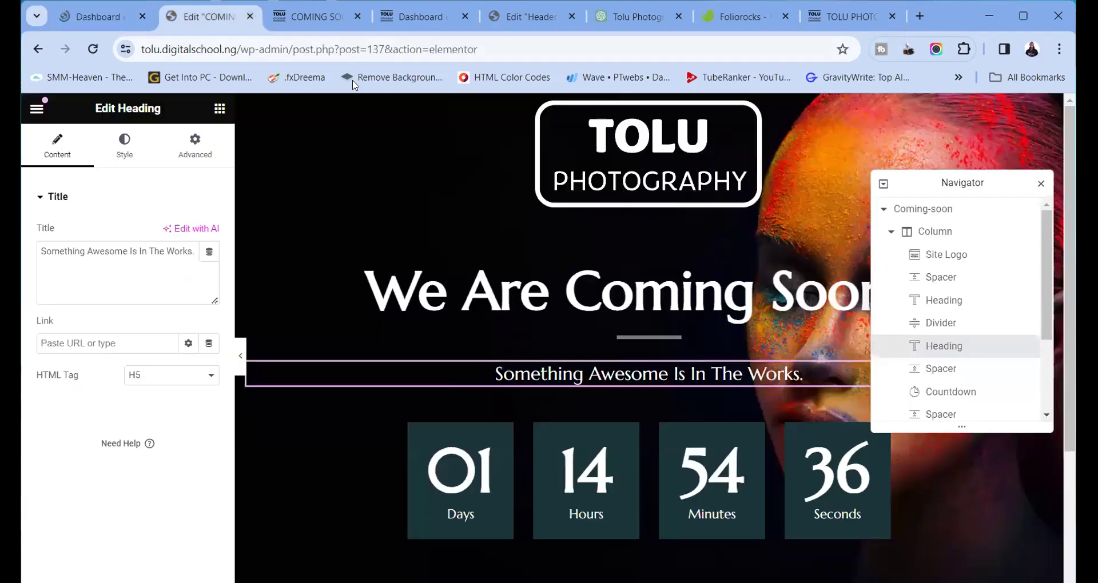
pyautogui.click(248, 20)
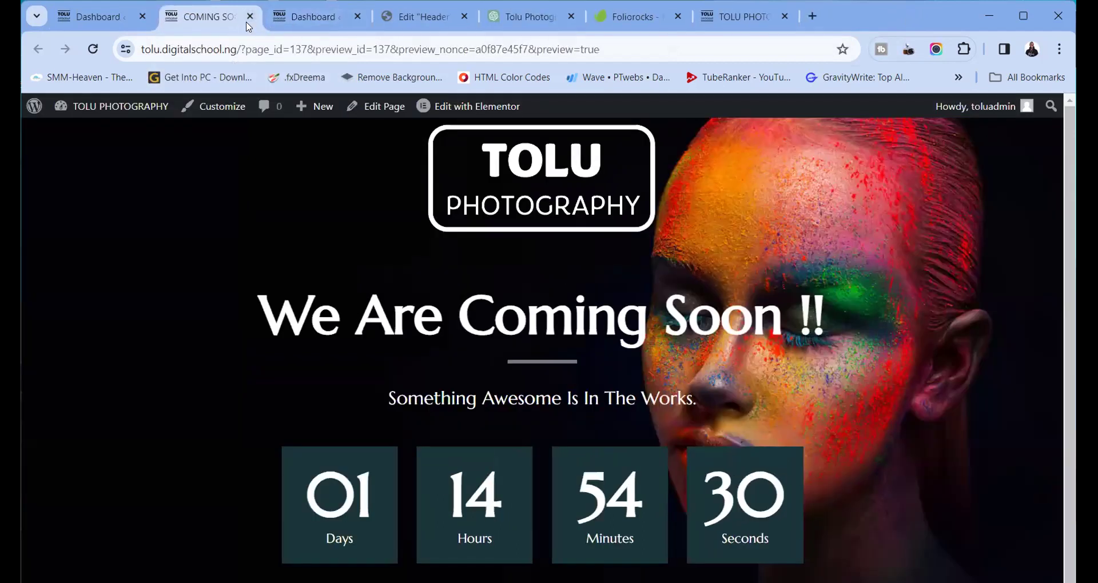
pyautogui.click(247, 24)
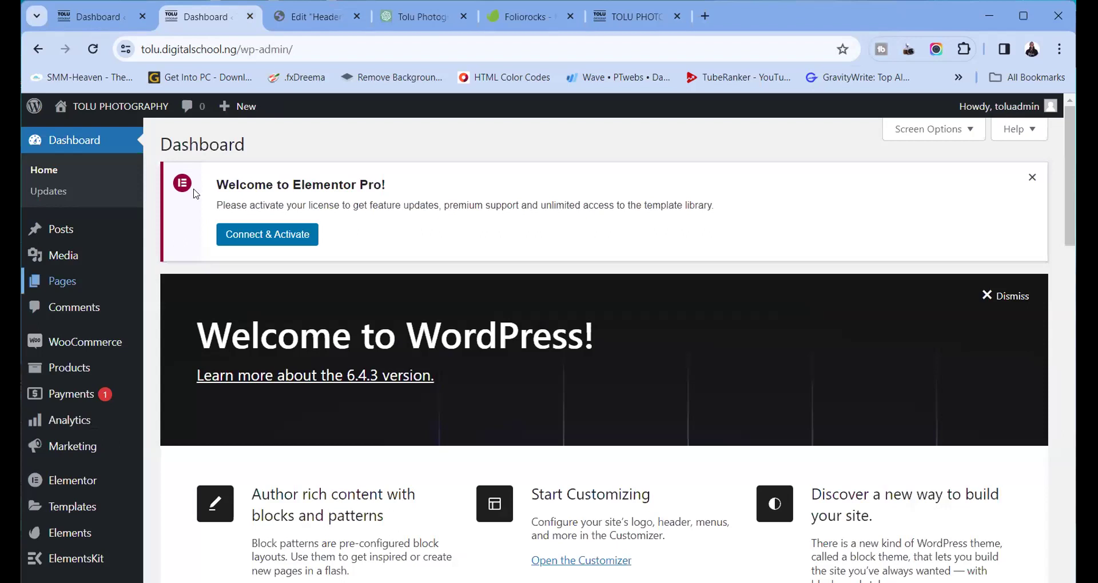
# Close the Header editing tab and return to the WordPress Dashboard tab
pyautogui.click(400, 17)
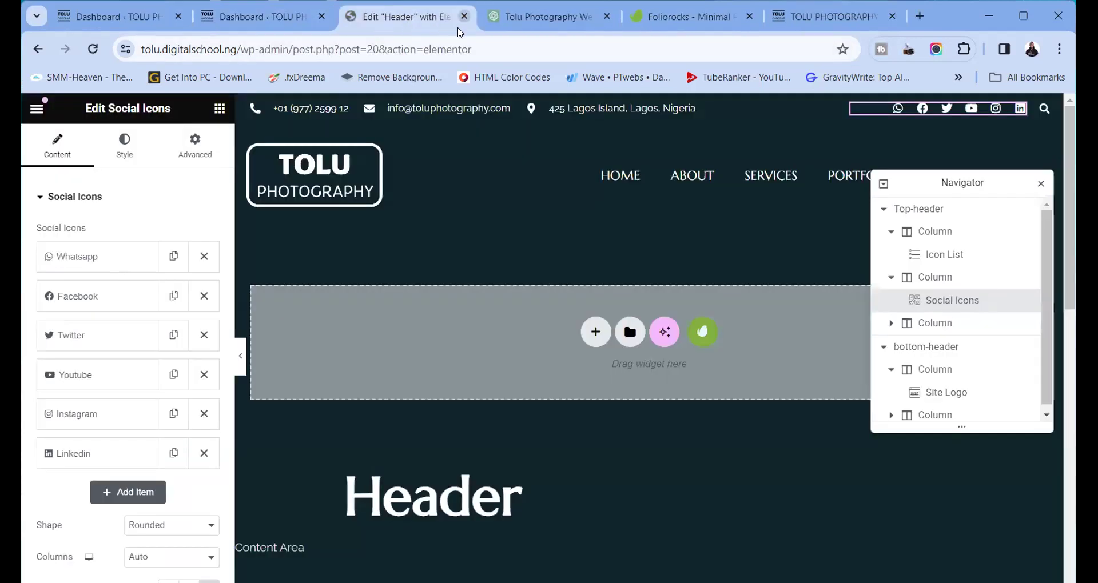
pyautogui.rightClick(416, 20)
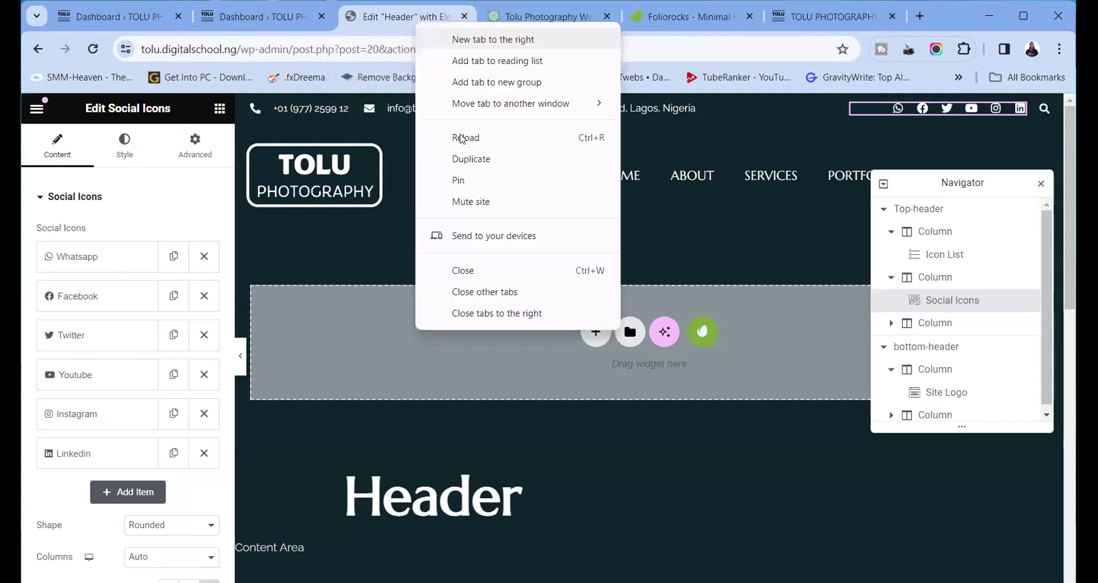
pyautogui.press('Return')
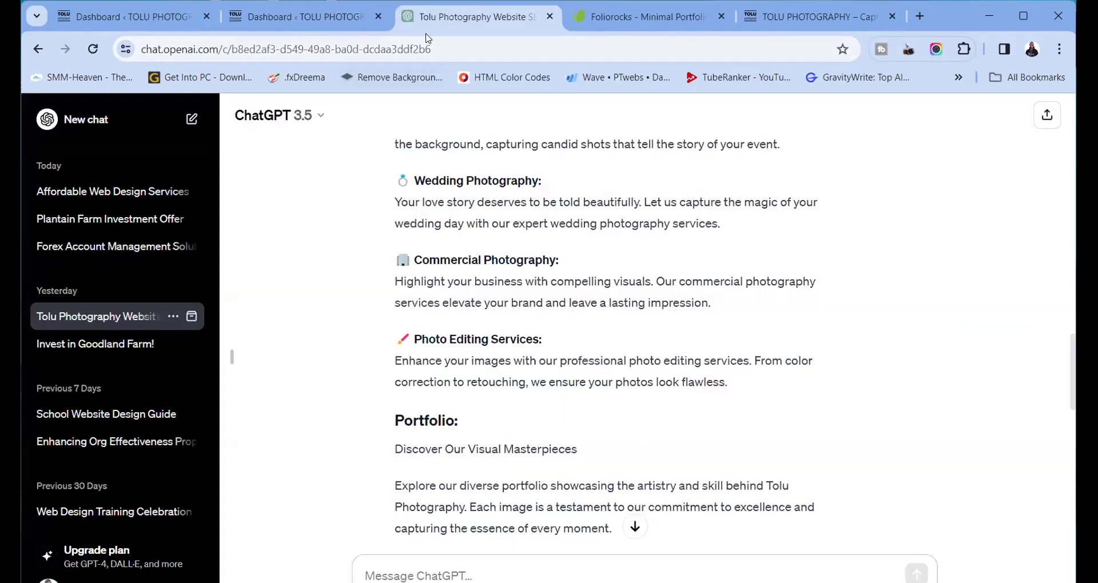
pyautogui.click(326, 17)
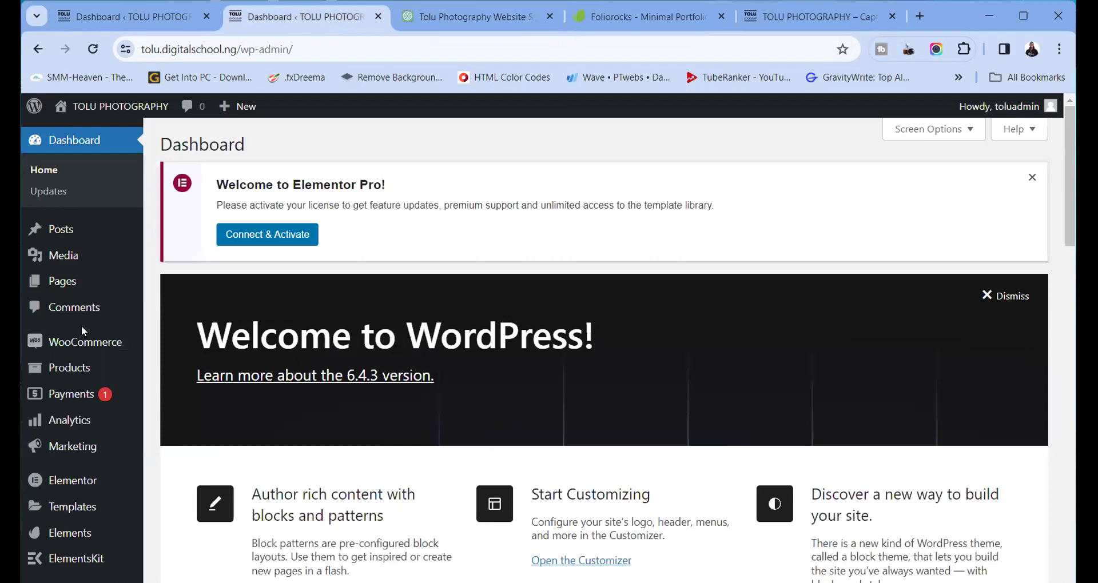
pyautogui.scroll(-1, 73, 256)
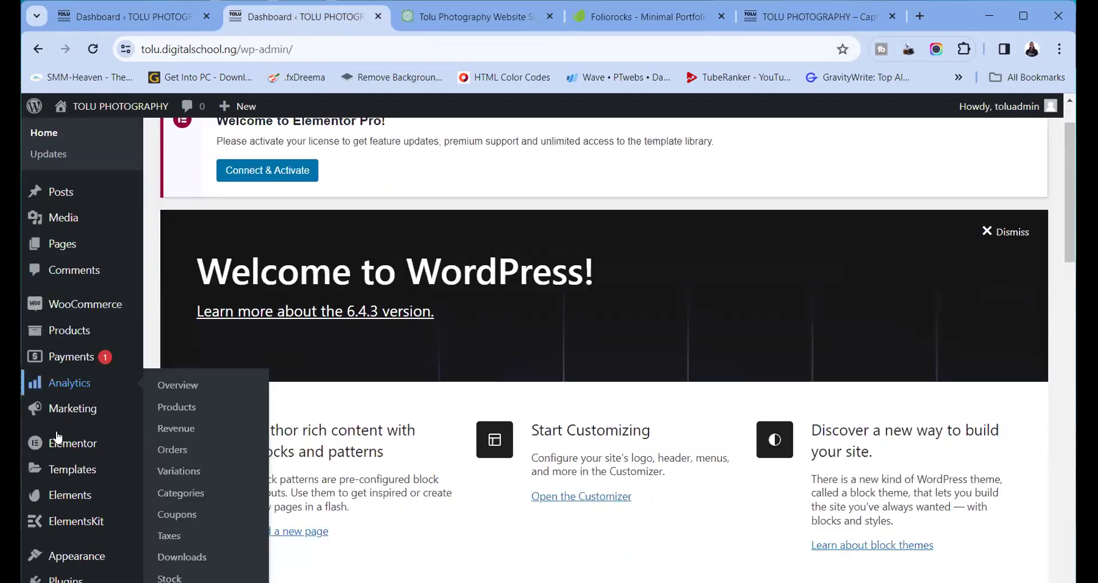
pyautogui.scroll(1, 60, 283)
pyautogui.rightClick(61, 280)
# Open the Pages list and a blank Add New Page editor in new tabs
pyautogui.click(89, 296)
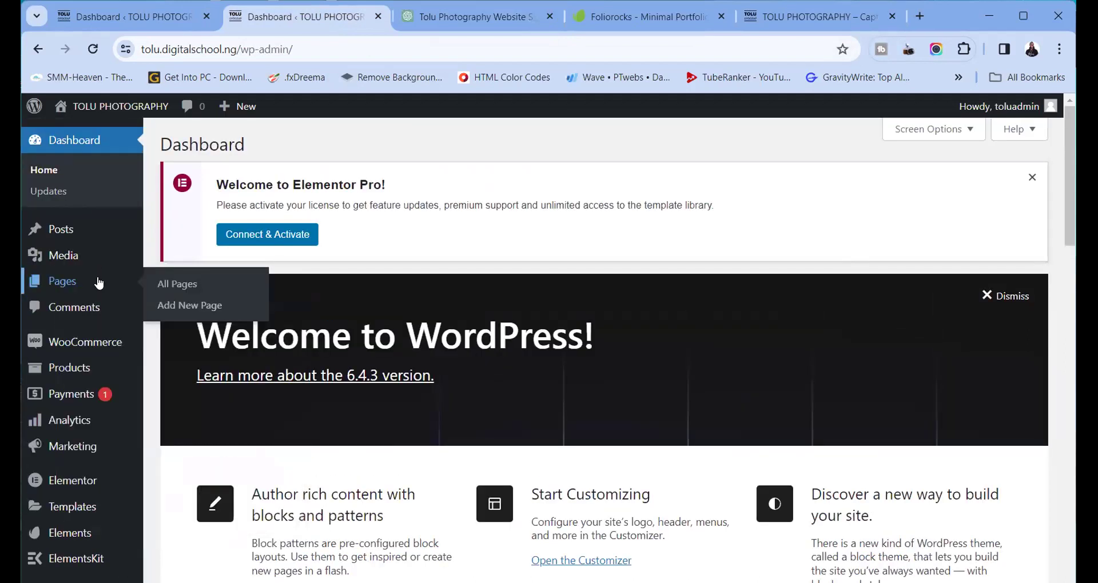
pyautogui.hotkey('ctrl', 'Tab')
pyautogui.scroll(-4, 477, 458)
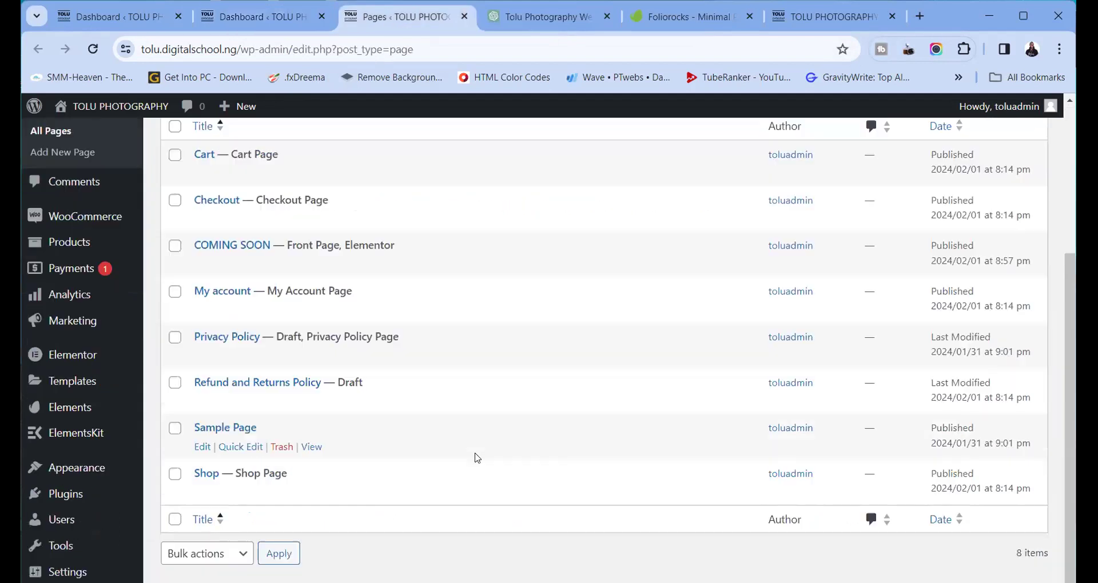
pyautogui.scroll(4, 475, 456)
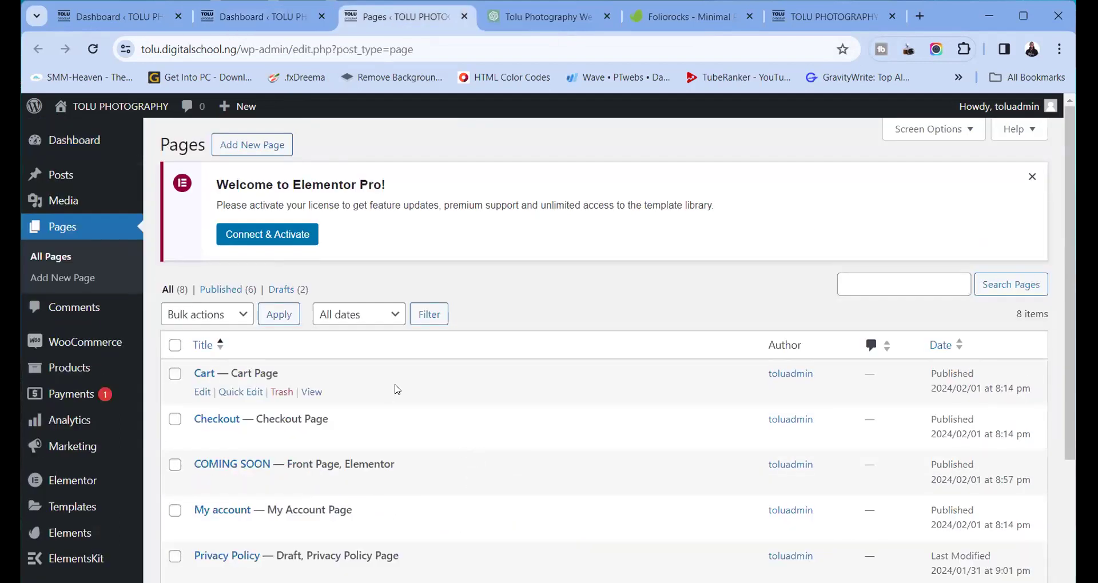
pyautogui.rightClick(260, 150)
pyautogui.click(320, 163)
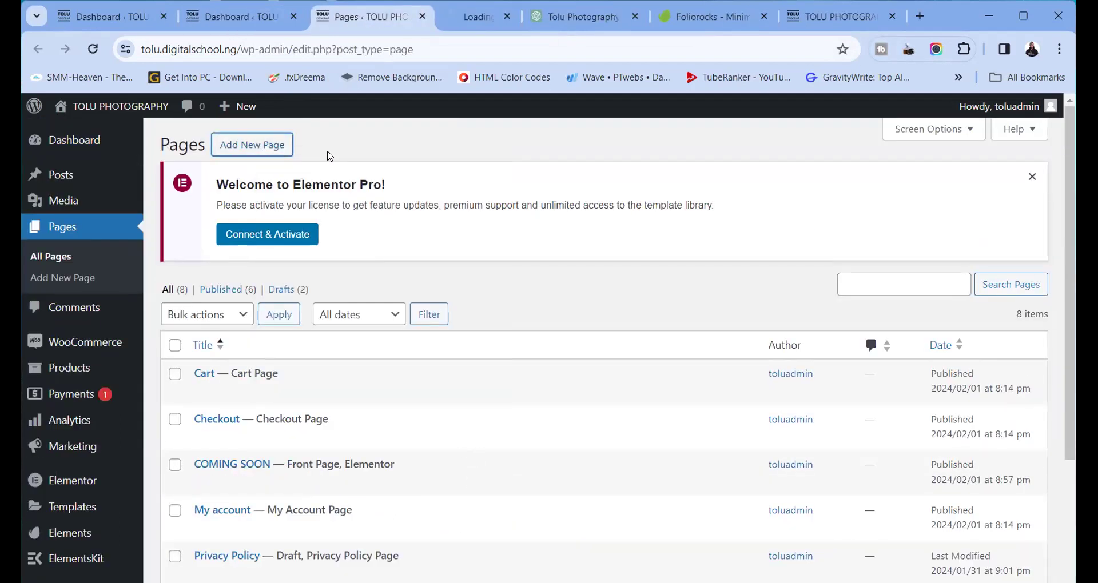
pyautogui.click(451, 17)
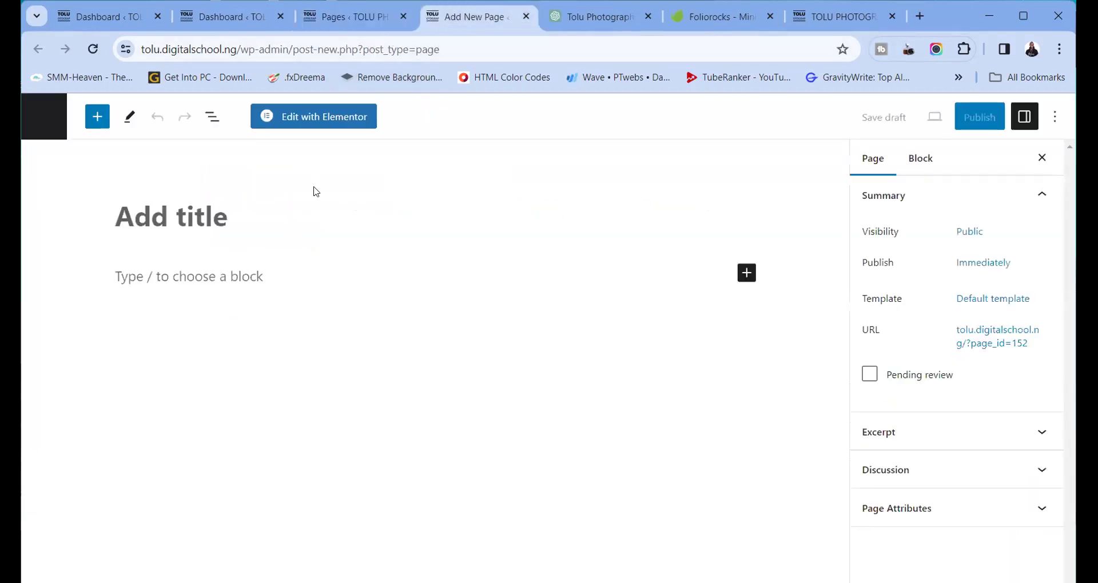
# Title the new page CONTACT and publish it
pyautogui.write('CONTACT')
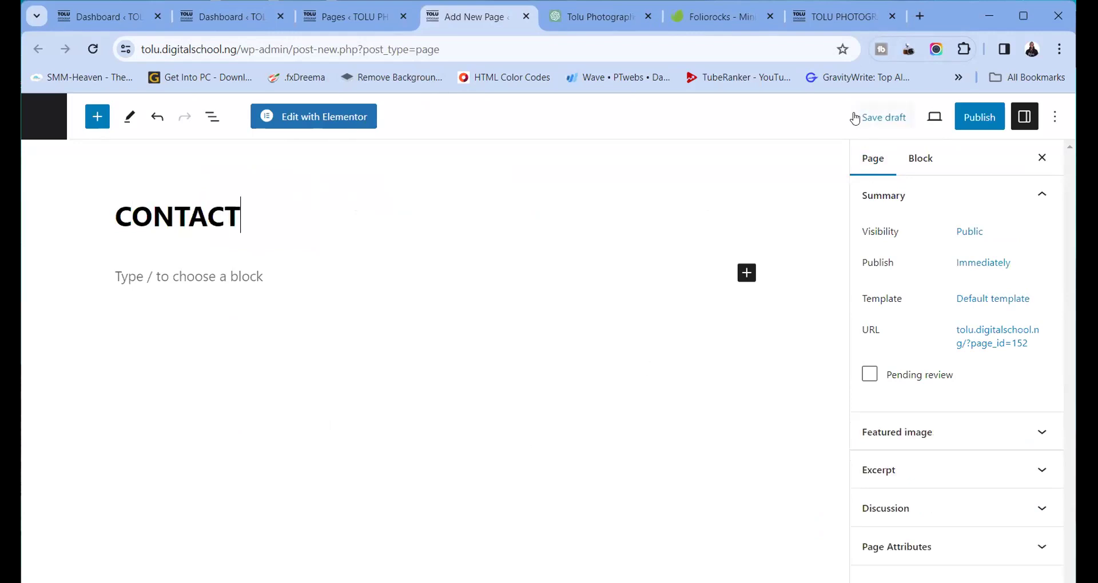
pyautogui.click(983, 125)
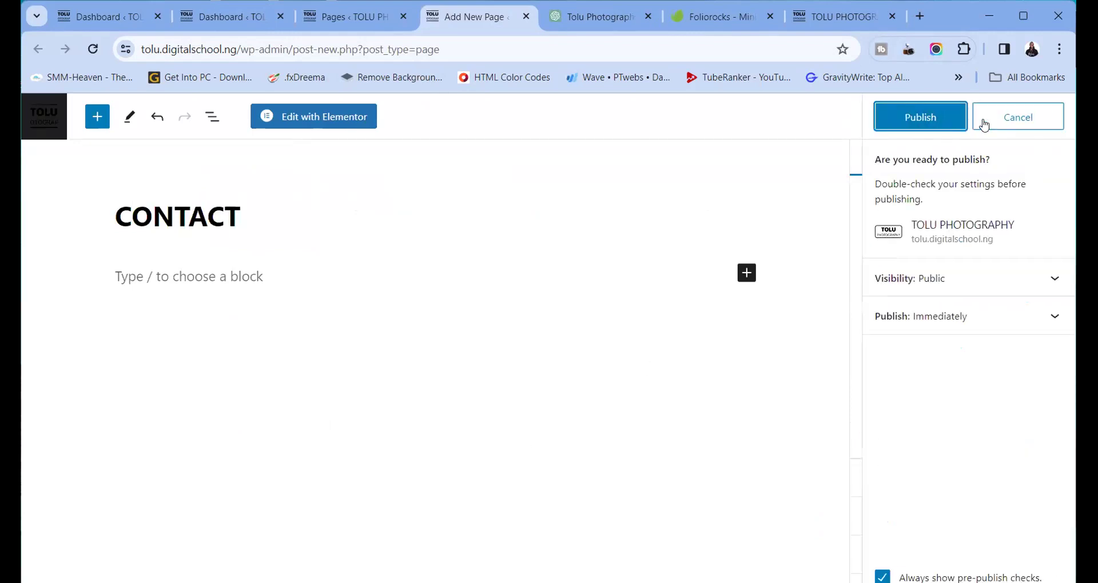
pyautogui.click(940, 121)
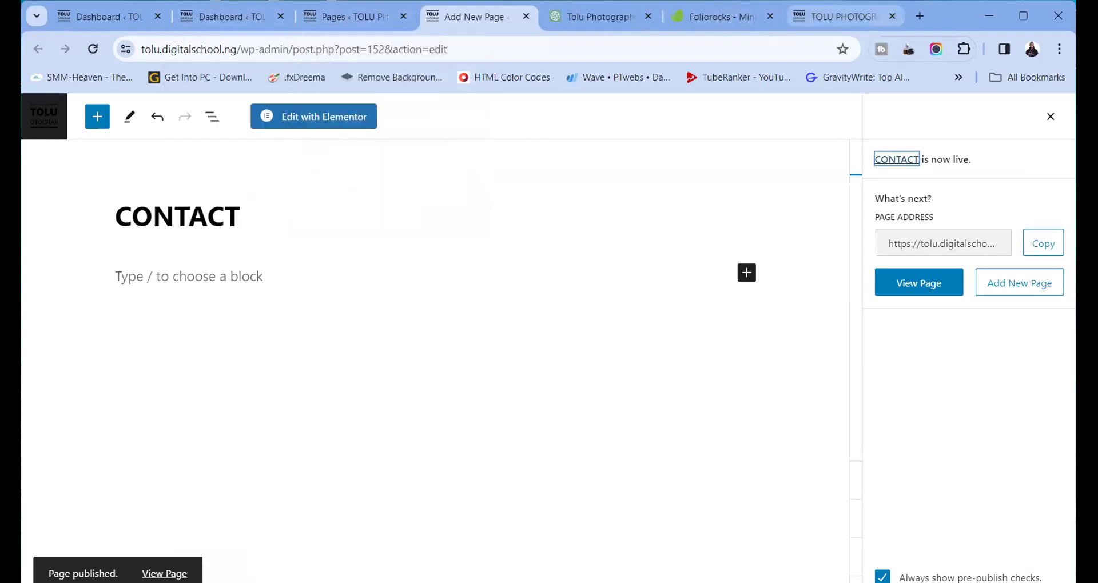
pyautogui.click(840, 16)
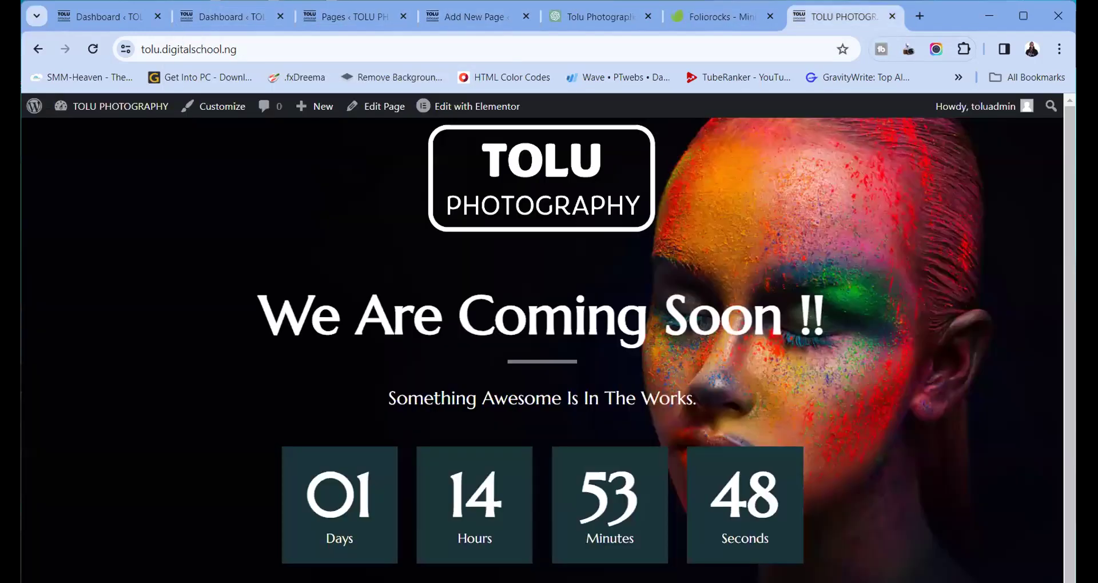
# Load the site's /contact address in the address bar, which returns a 404
pyautogui.click(483, 51)
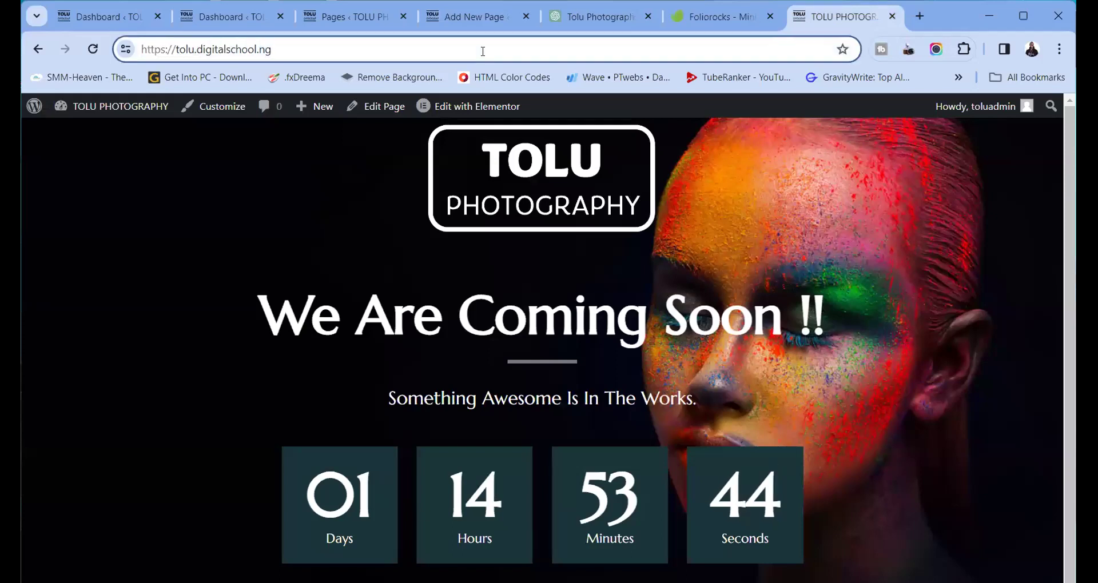
pyautogui.write('/CONTACT')
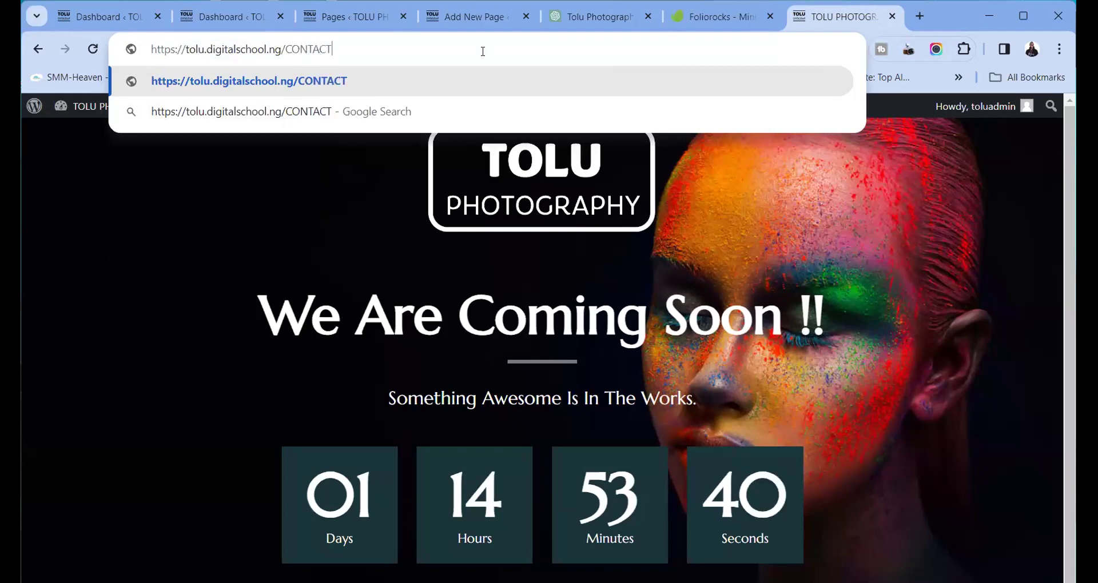
pyautogui.press('BackSpace')
pyautogui.press('BackSpace')
pyautogui.press('BackSpace')
pyautogui.press('BackSpace')
pyautogui.press('BackSpace')
pyautogui.press('BackSpace')
pyautogui.press('BackSpace')
pyautogui.write('contact')
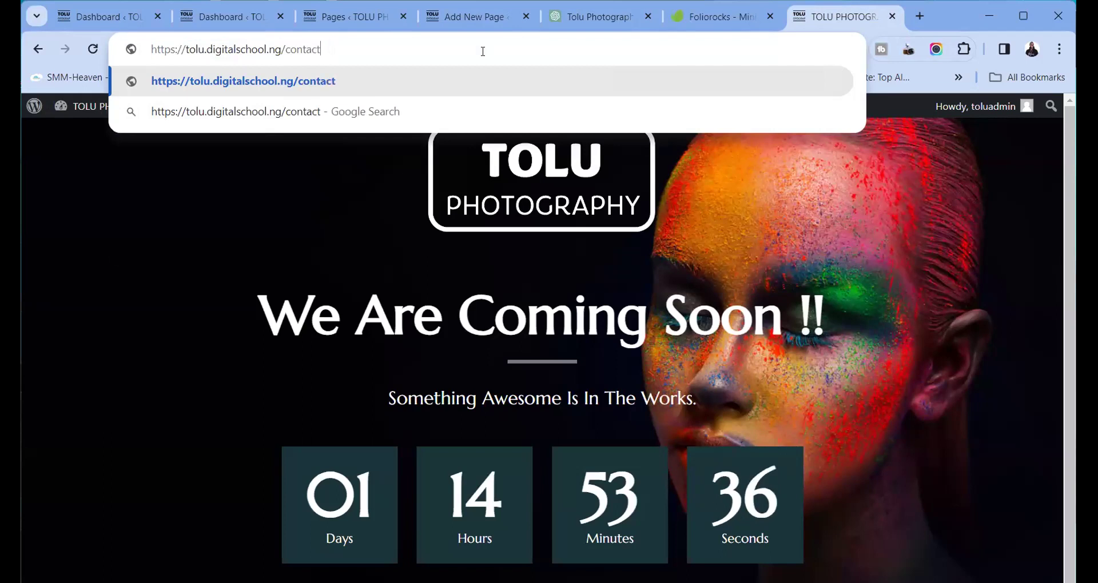
pyautogui.press('Return')
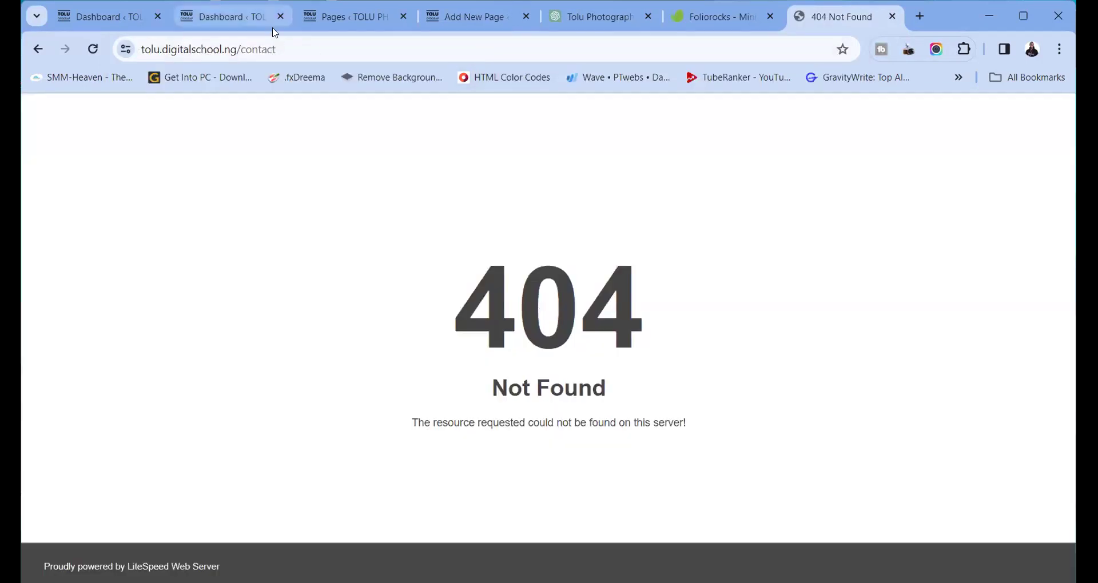
# Inspect the CONTACT page address, which ends in ?page_id=152
pyautogui.click(246, 18)
pyautogui.click(327, 20)
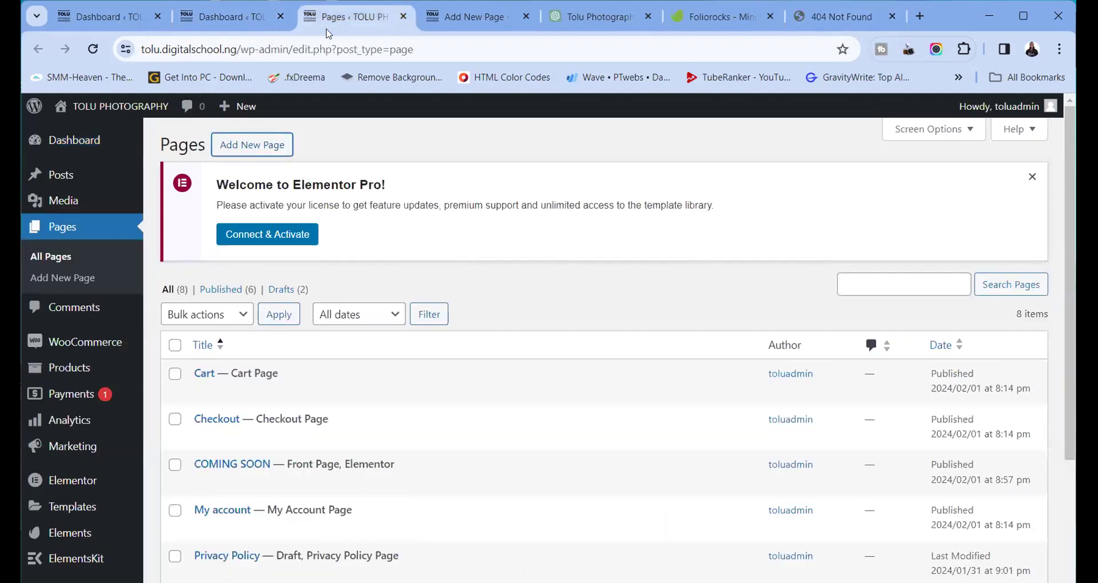
pyautogui.click(435, 22)
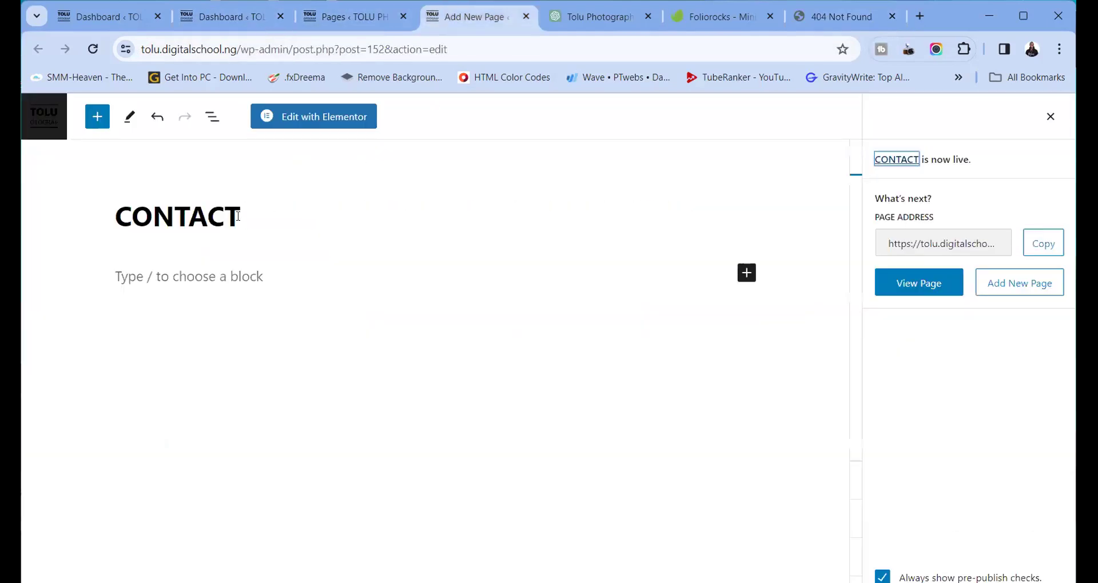
pyautogui.click(950, 244)
pyautogui.click(972, 245)
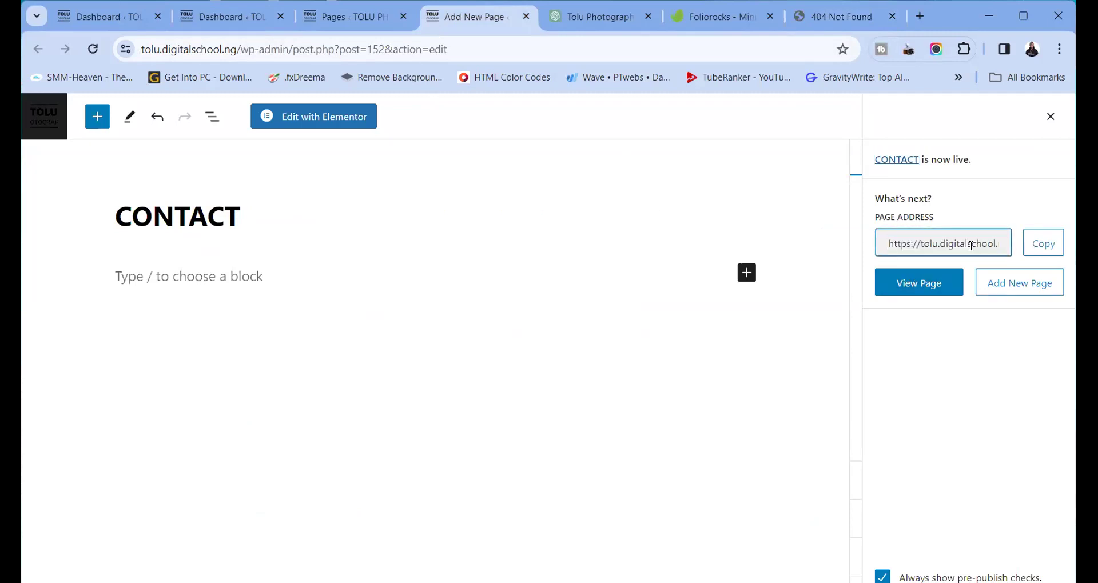
pyautogui.press('Right')
pyautogui.press('Right')
pyautogui.press('Right')
pyautogui.press('Right')
pyautogui.press('Right')
pyautogui.press('Right')
pyautogui.press('Right')
pyautogui.press('Right')
pyautogui.press('Right')
pyautogui.press('Right')
pyautogui.press('Right')
pyautogui.press('Right')
pyautogui.press('Right')
pyautogui.press('Right')
pyautogui.press('Right')
pyautogui.press('Right')
pyautogui.press('Right')
pyautogui.press('Right')
pyautogui.press('Right')
pyautogui.press('Right')
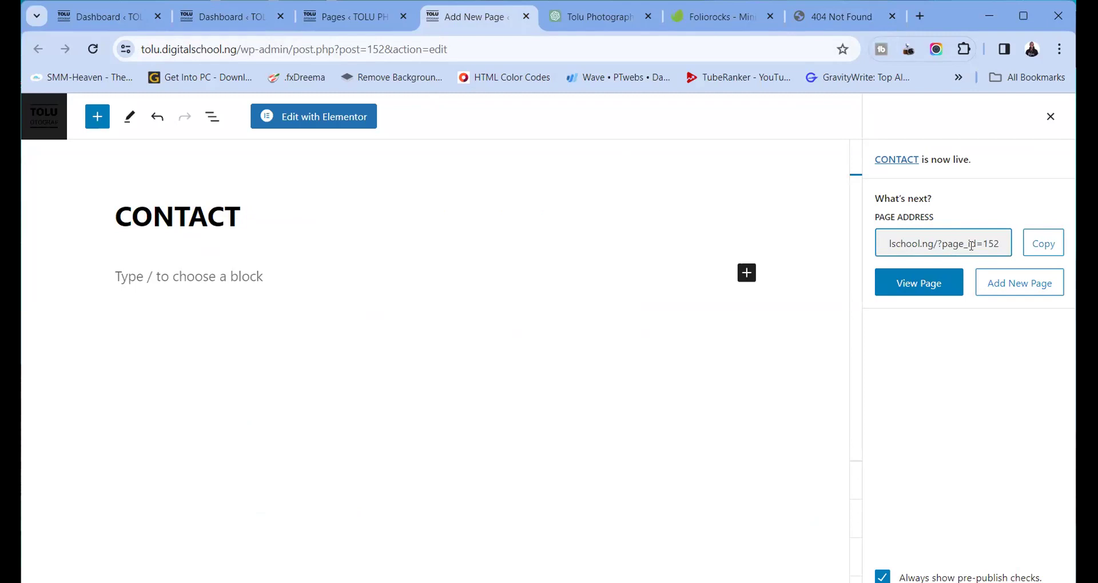
pyautogui.hotkey('ctrl', '2')
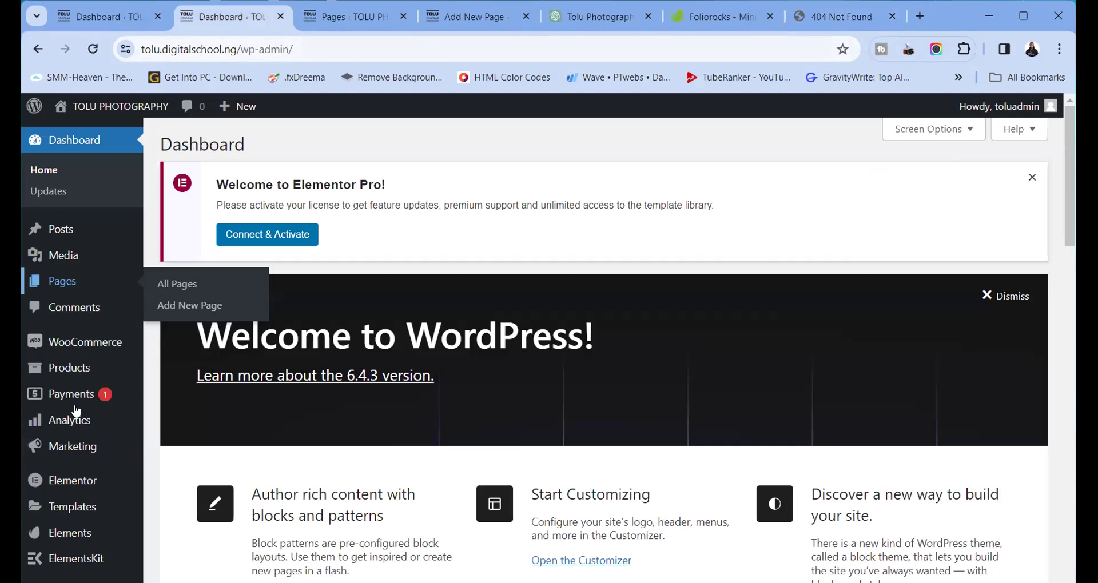
# Browse through General, Reading and Writing settings to reach Permalinks
pyautogui.scroll(-5, 71, 503)
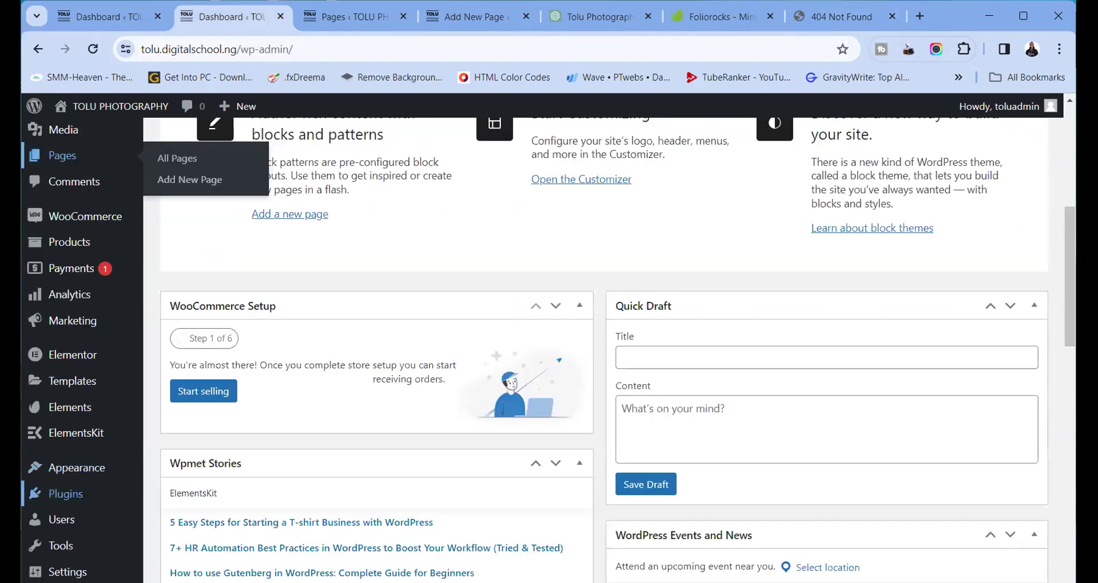
pyautogui.click(67, 572)
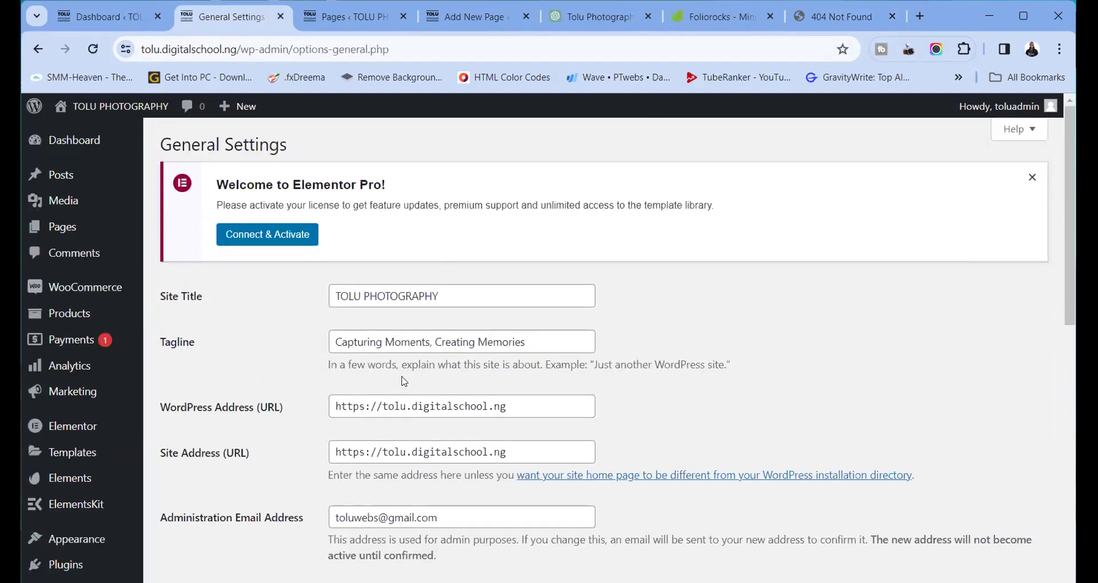
pyautogui.scroll(-3, 407, 389)
pyautogui.scroll(-6, 409, 395)
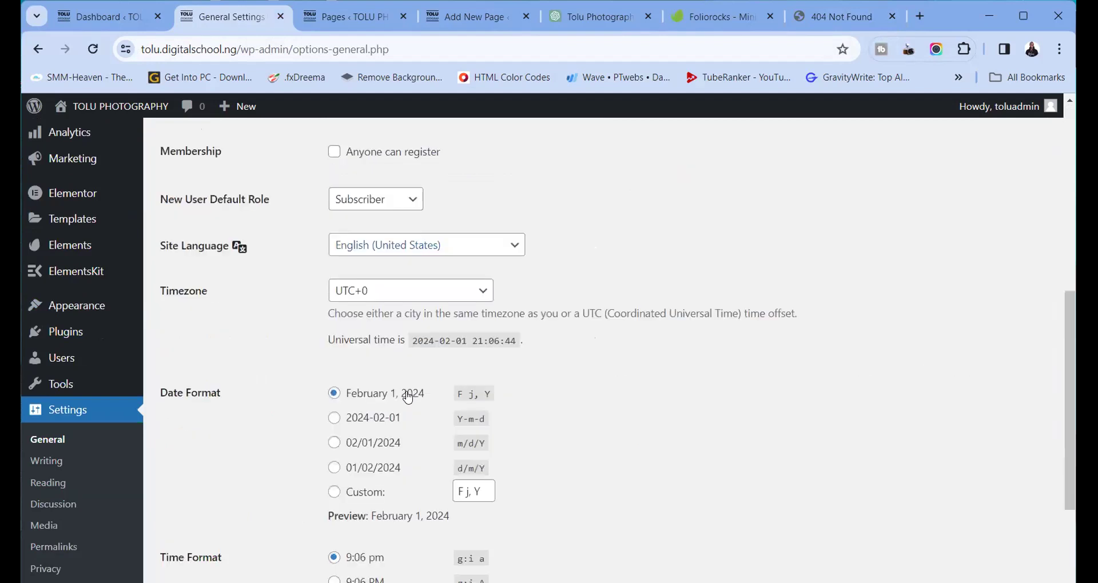
pyautogui.scroll(-1, 66, 475)
pyautogui.click(60, 479)
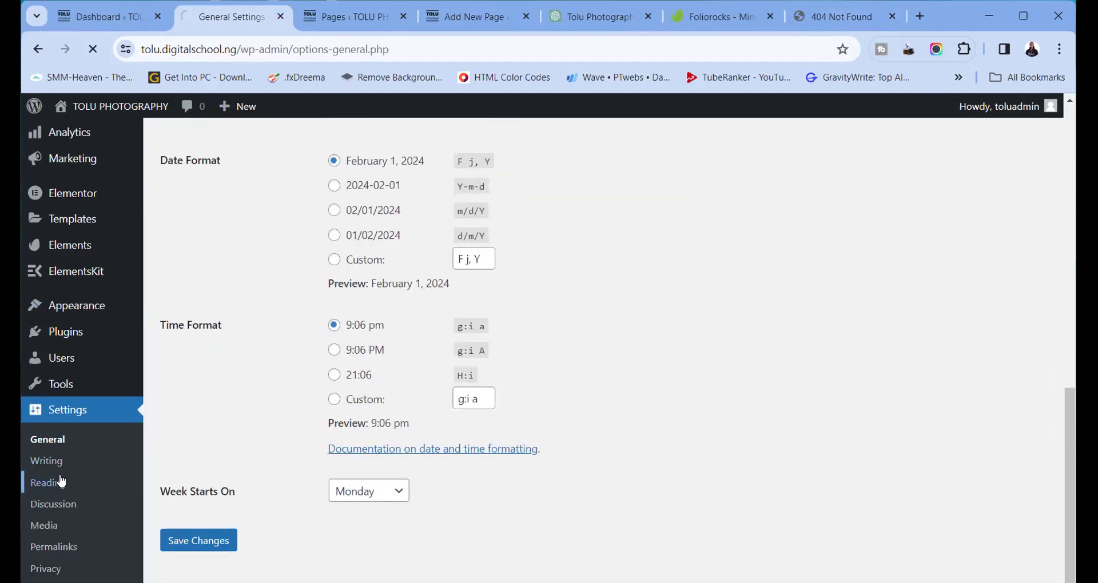
pyautogui.scroll(-4, 436, 444)
pyautogui.click(36, 462)
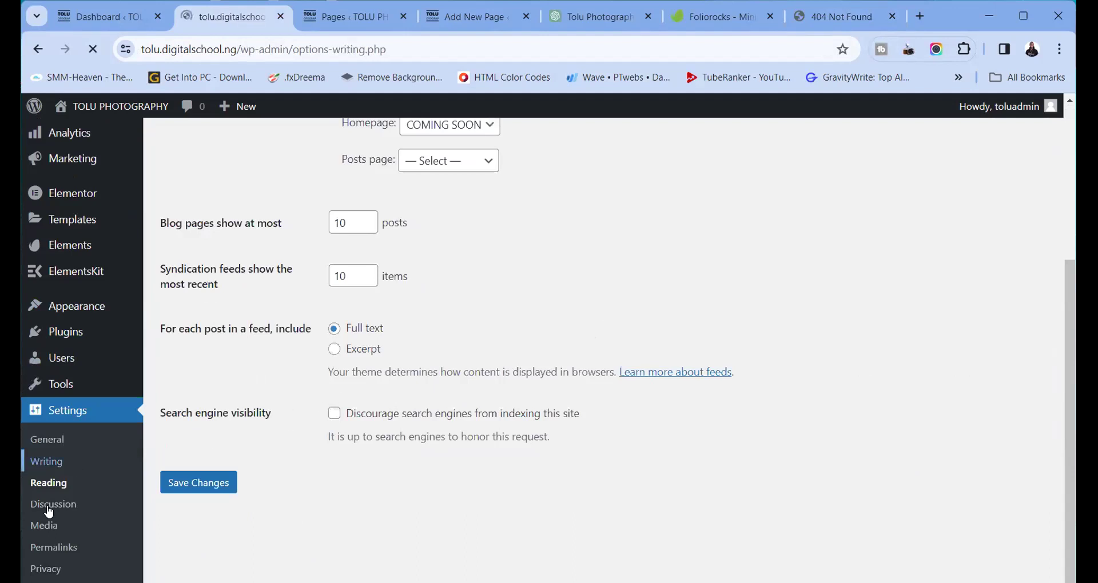
pyautogui.click(49, 520)
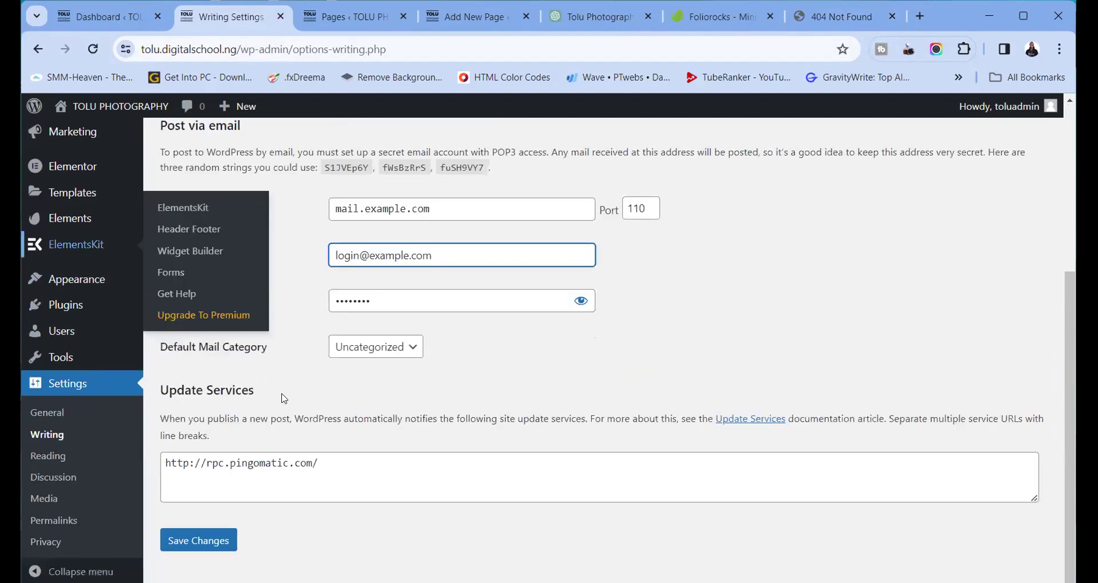
# Select the Post name permalink structure and save the changes
pyautogui.scroll(-8, 397, 387)
pyautogui.scroll(4, 382, 317)
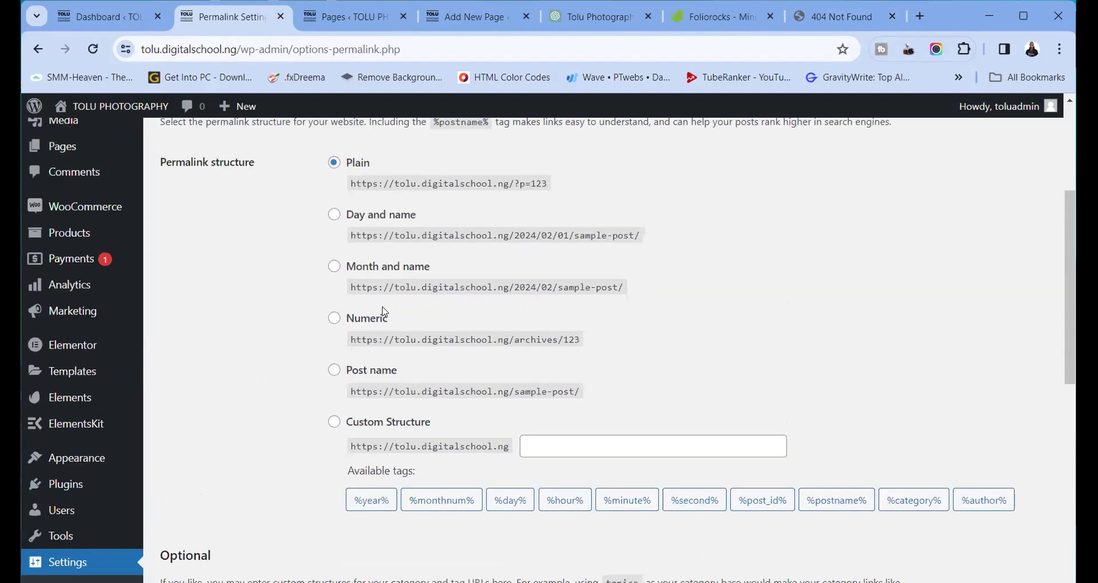
pyautogui.click(367, 377)
pyautogui.scroll(-10, 289, 428)
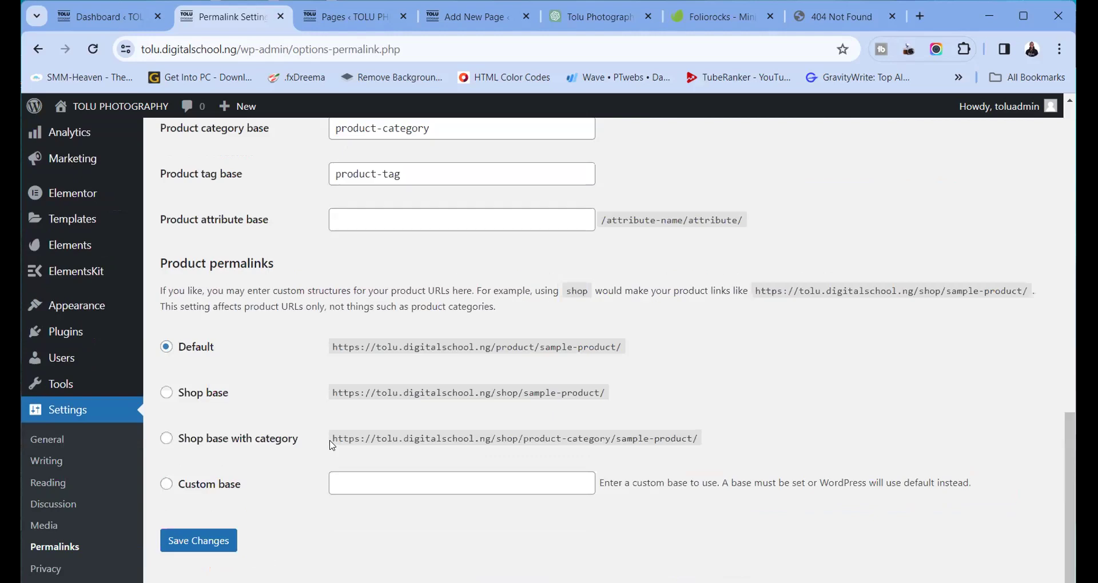
pyautogui.click(233, 540)
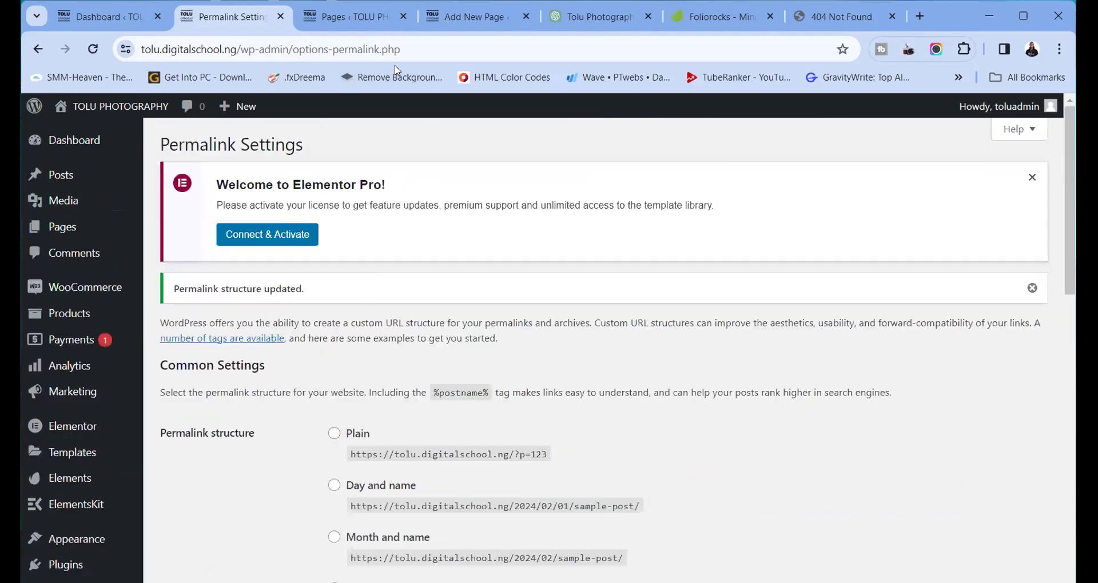
# Reload the CONTACT editor to show its updated page address
pyautogui.click(402, 25)
pyautogui.click(440, 26)
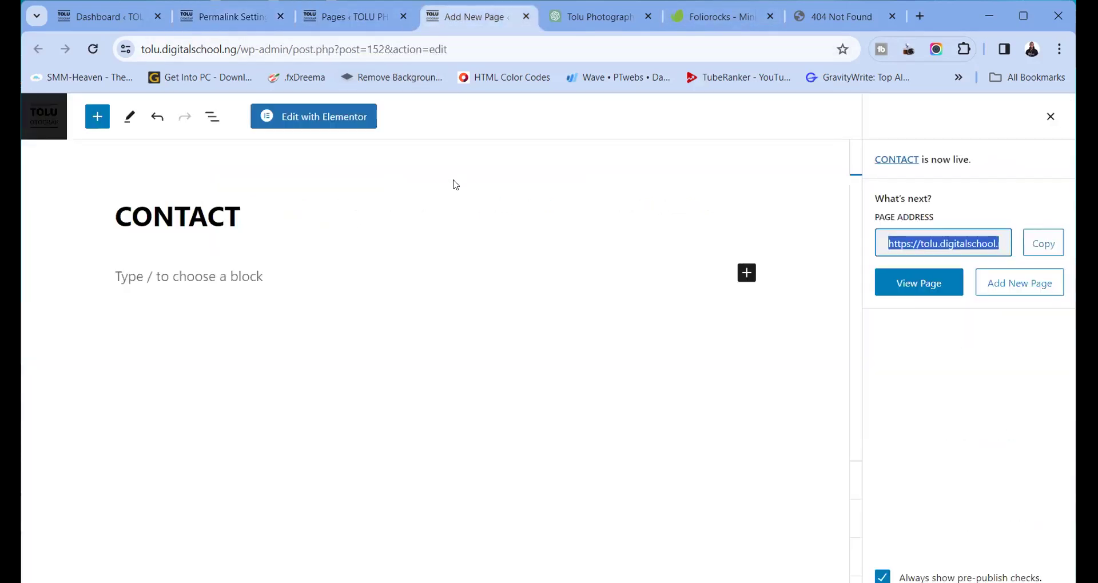
pyautogui.click(93, 49)
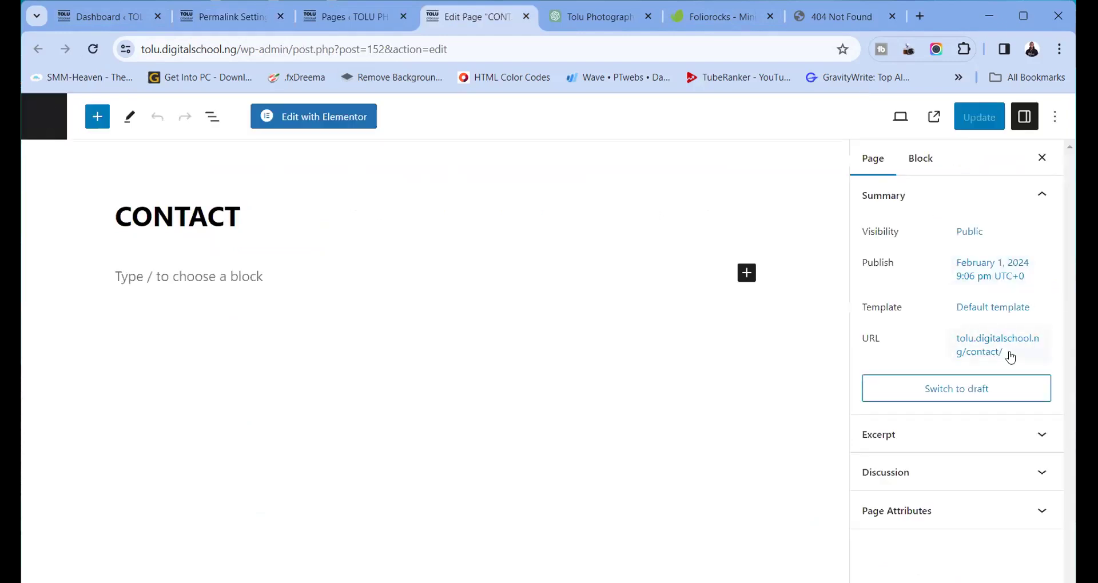
# Reload the 404 tab so tolu.digitalschool.ng/contact/ loads the CONTACT page
pyautogui.click(875, 18)
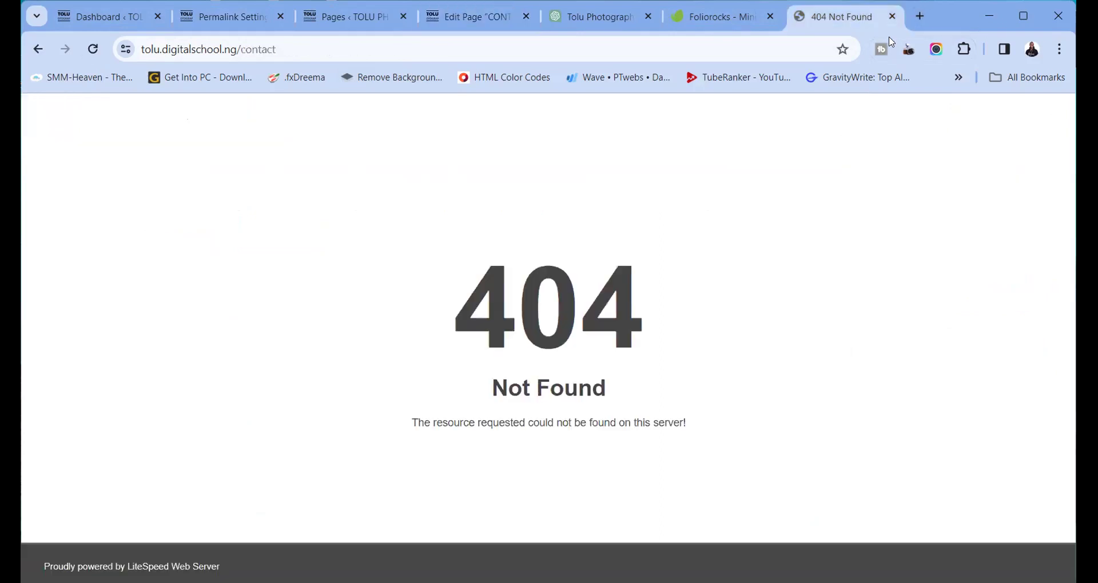
pyautogui.click(83, 54)
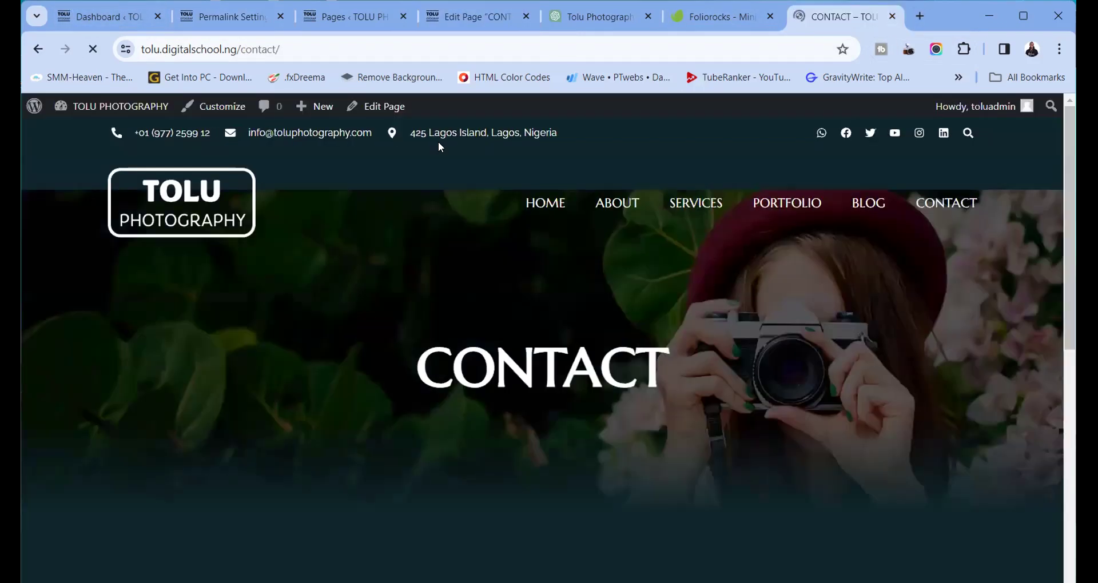
pyautogui.scroll(-10, 560, 260)
pyautogui.scroll(10, 567, 268)
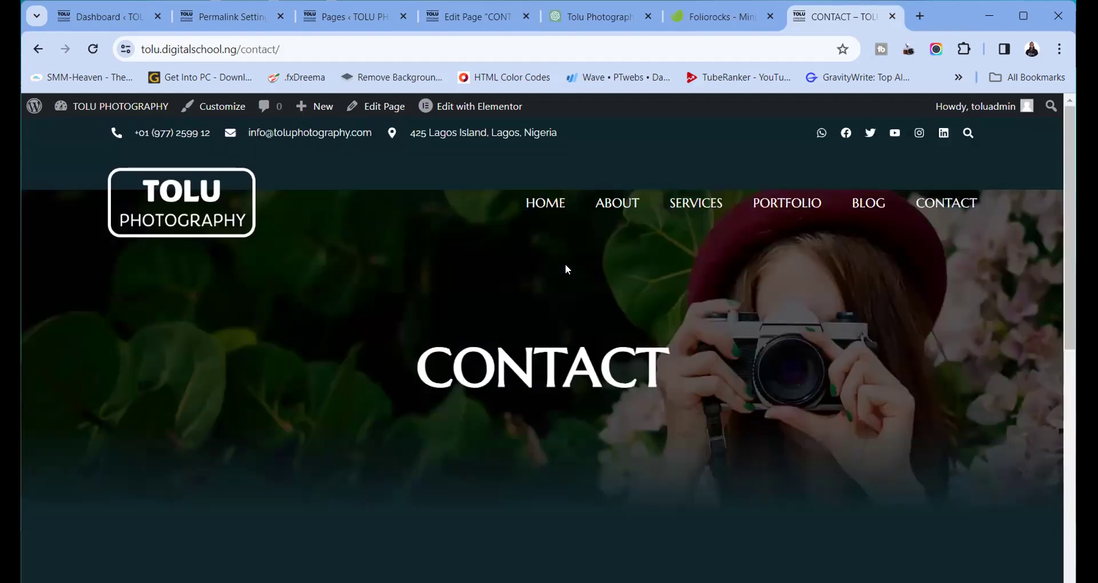
pyautogui.scroll(-10, 589, 307)
pyautogui.scroll(10, 572, 269)
pyautogui.click(343, 17)
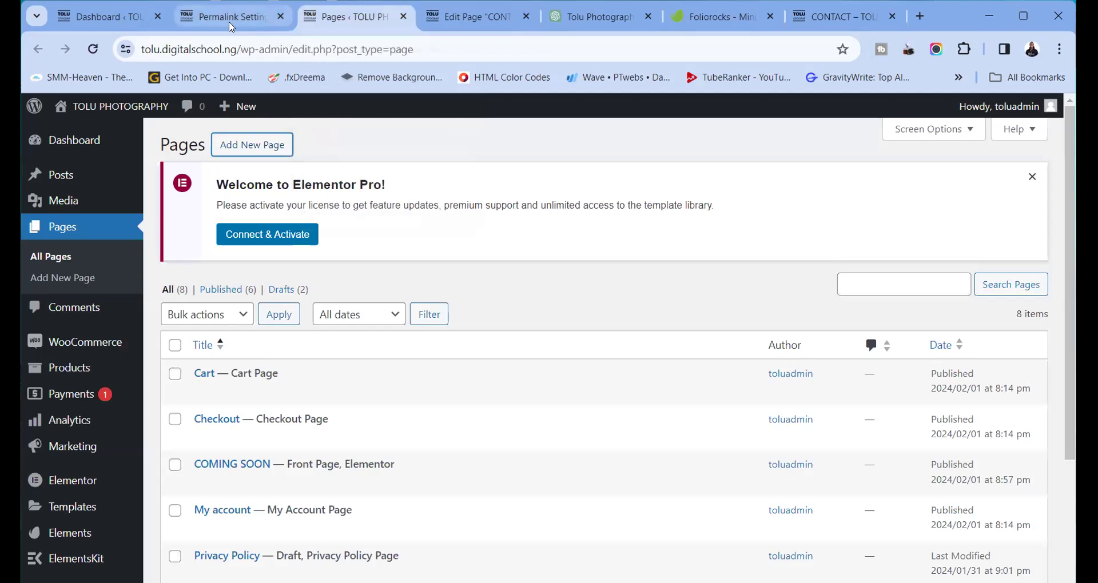
# Refresh the Pages list so CONTACT appears, making 9 pages
pyautogui.click(232, 23)
pyautogui.click(348, 18)
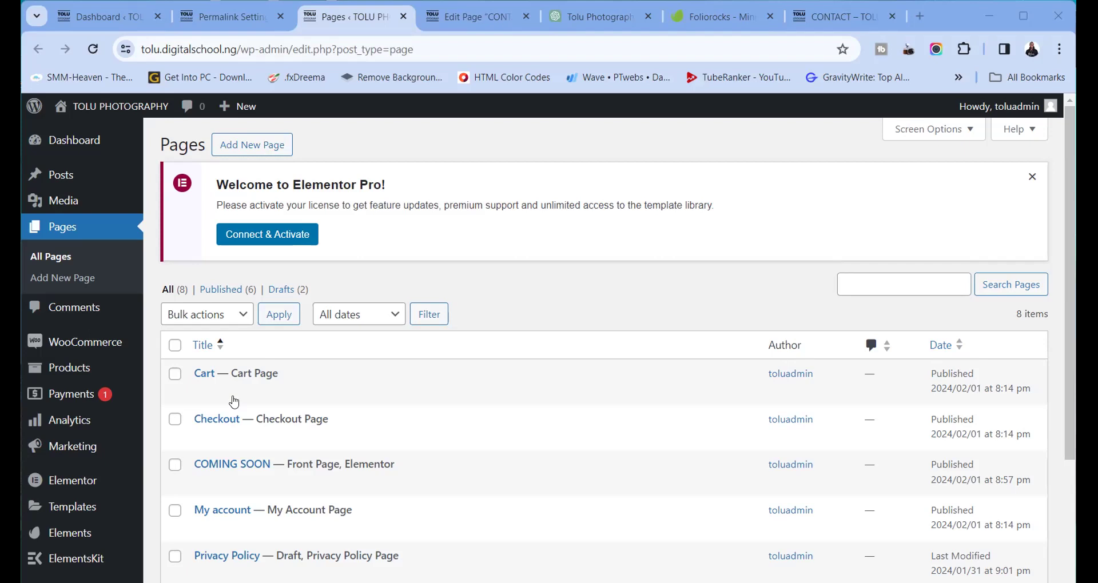
pyautogui.scroll(-4, 473, 372)
pyautogui.scroll(4, 473, 372)
pyautogui.press('F5')
pyautogui.scroll(-4, 394, 260)
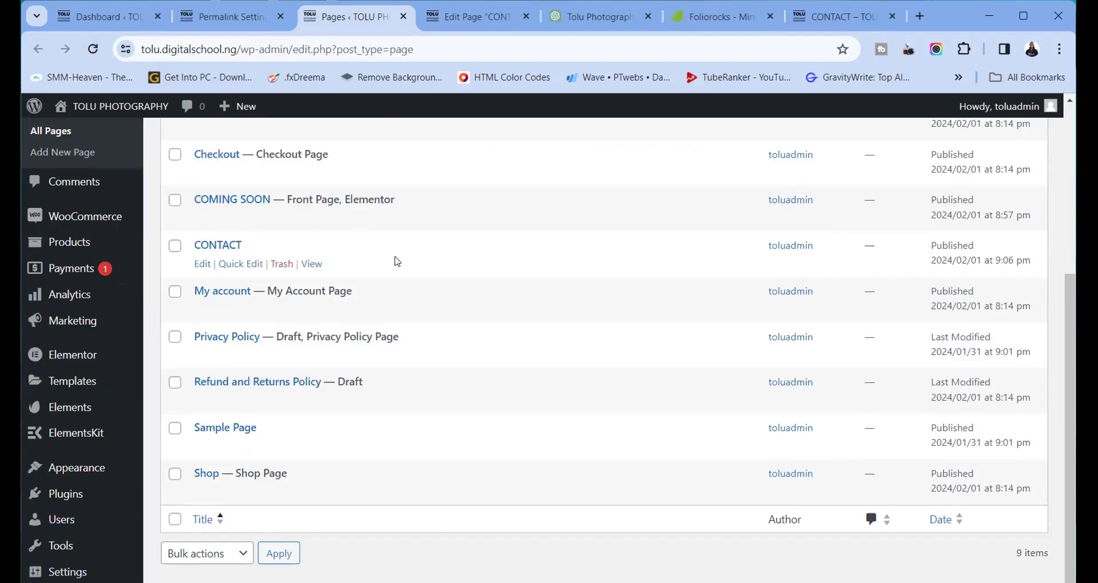
pyautogui.scroll(4, 396, 262)
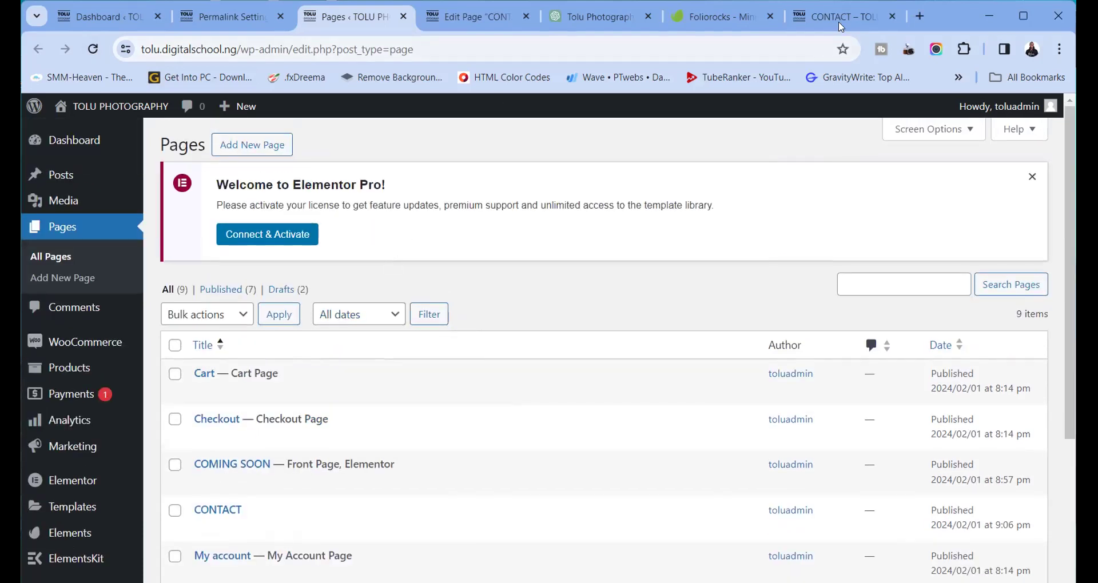
# View the live CONTACT page and its empty editor, then return to Pages
pyautogui.click(839, 17)
pyautogui.scroll(-8, 602, 374)
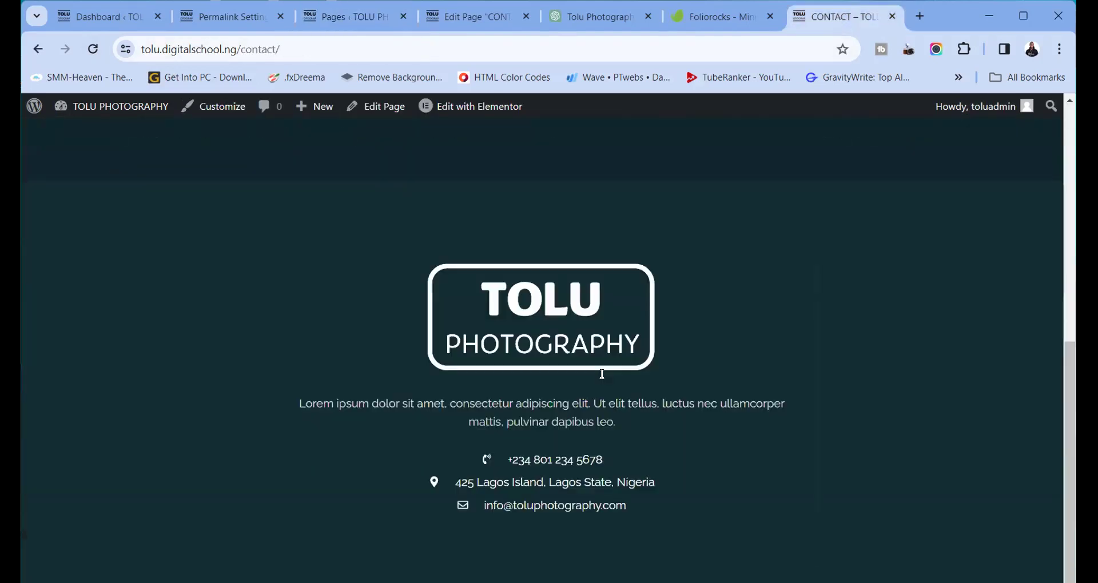
pyautogui.scroll(7, 602, 374)
pyautogui.scroll(2, 602, 374)
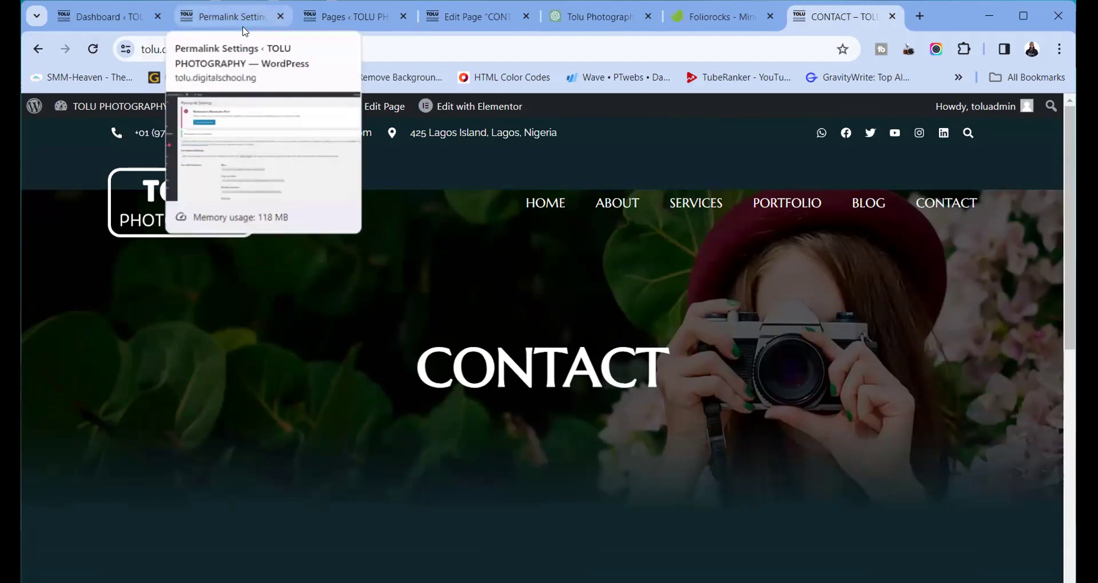
pyautogui.hotkey('ctrl', '3')
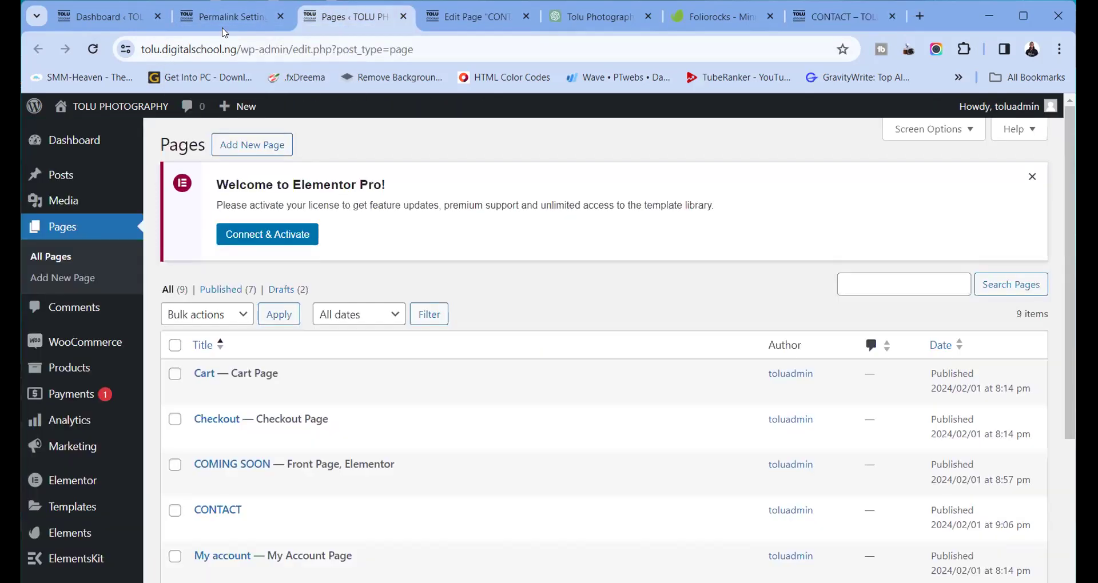
pyautogui.click(428, 24)
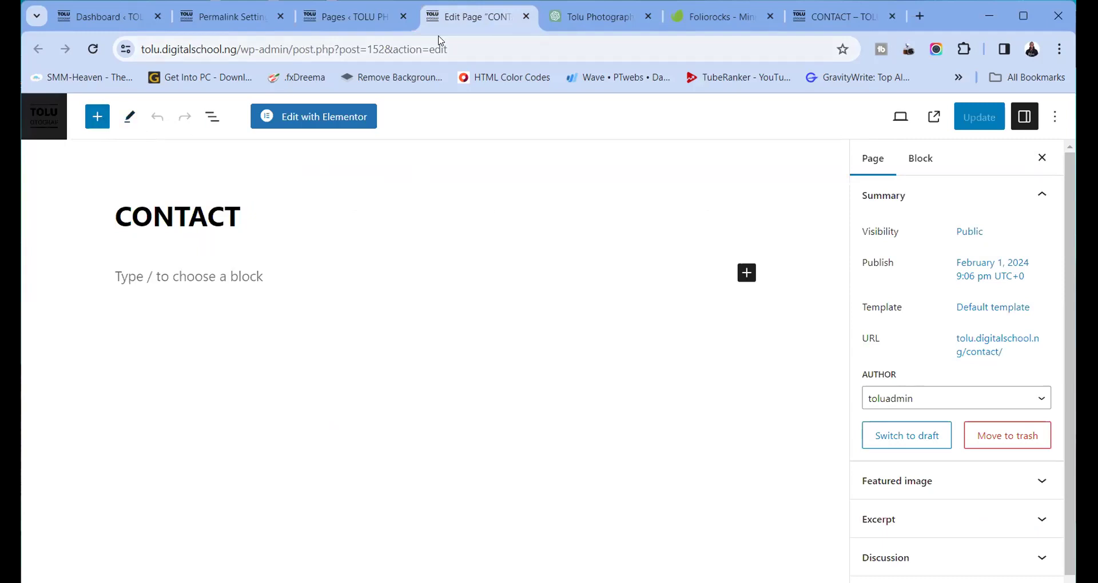
pyautogui.click(348, 19)
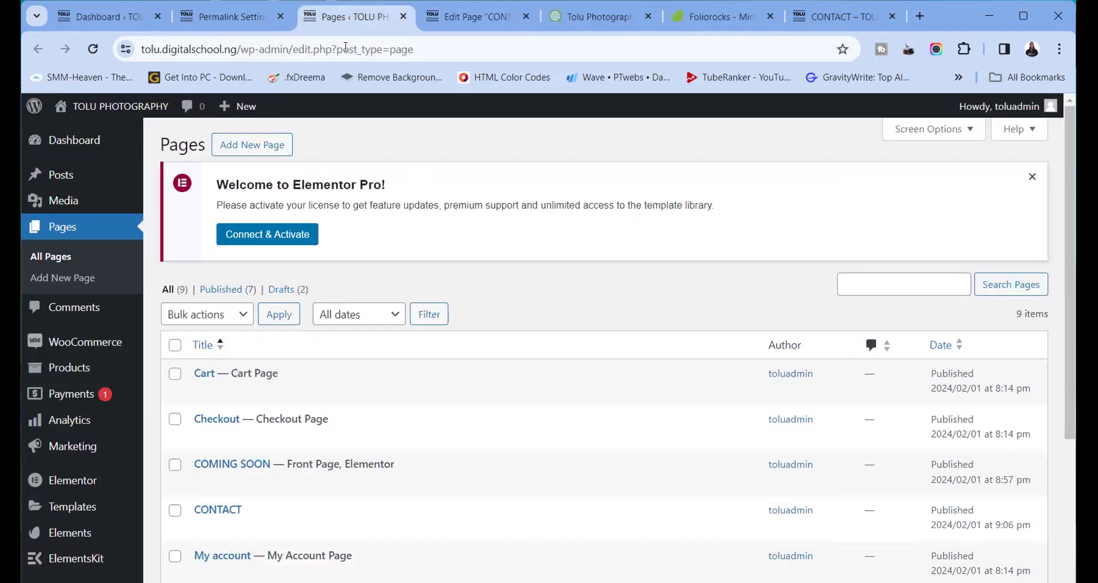
# Open a new blank page editor and close the CONTACT editor tab
pyautogui.rightClick(243, 148)
pyautogui.click(274, 162)
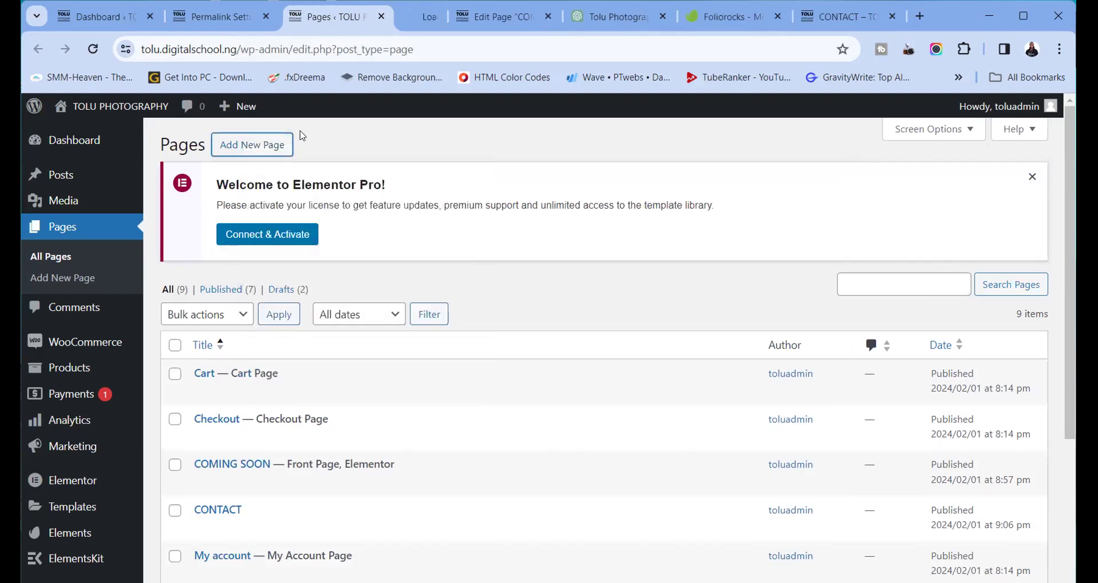
pyautogui.click(393, 23)
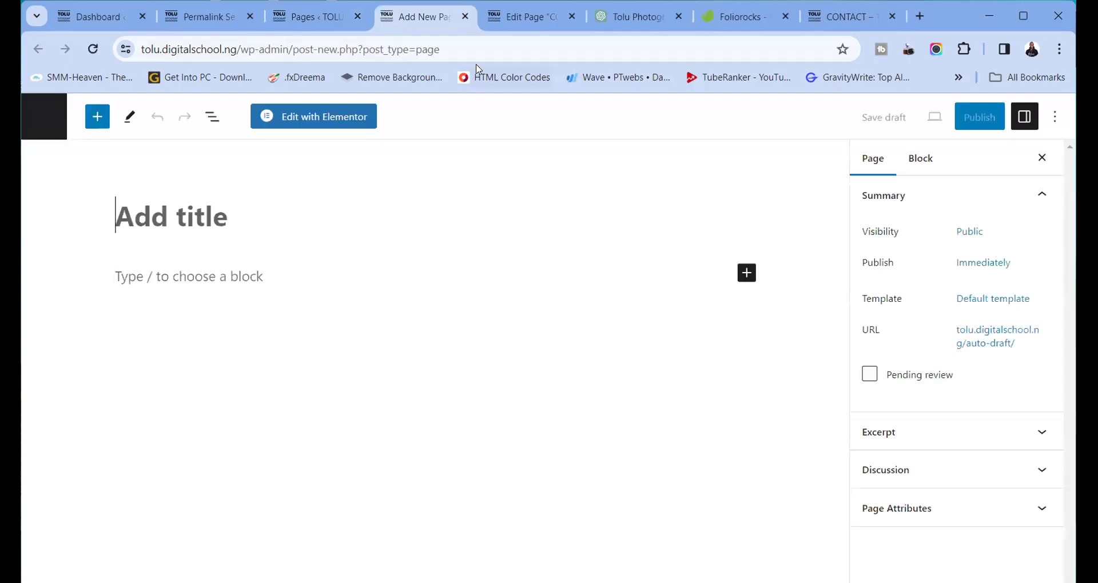
pyautogui.click(527, 22)
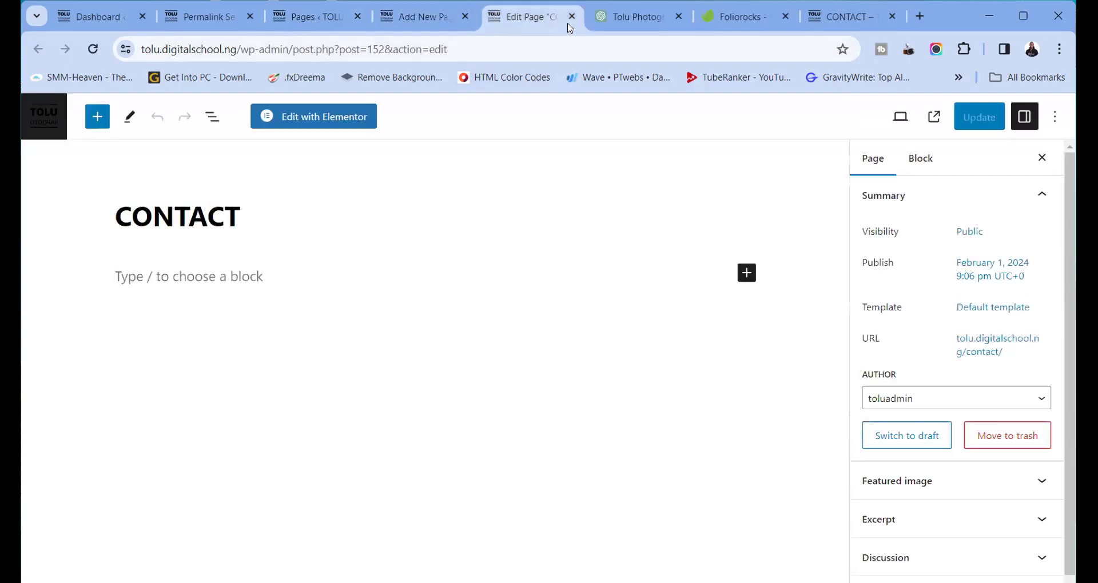
pyautogui.rightClick(560, 27)
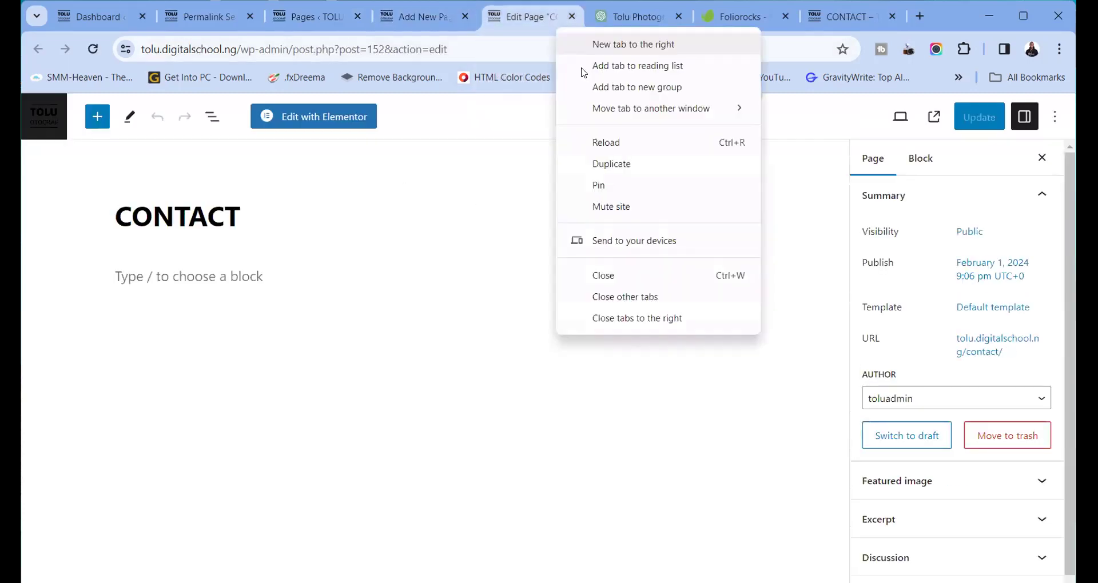
pyautogui.click(619, 278)
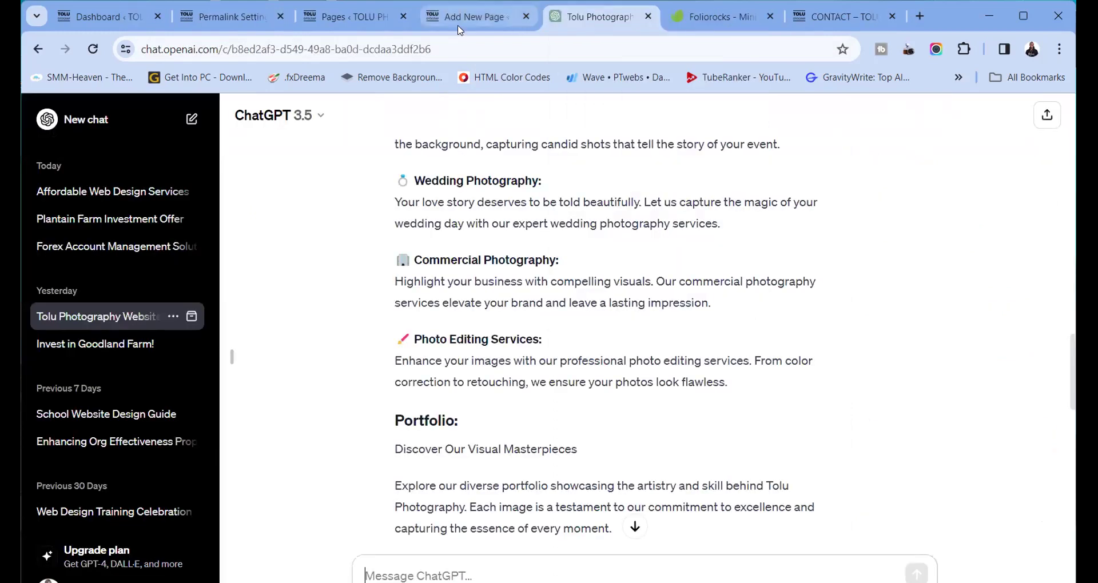
pyautogui.click(461, 23)
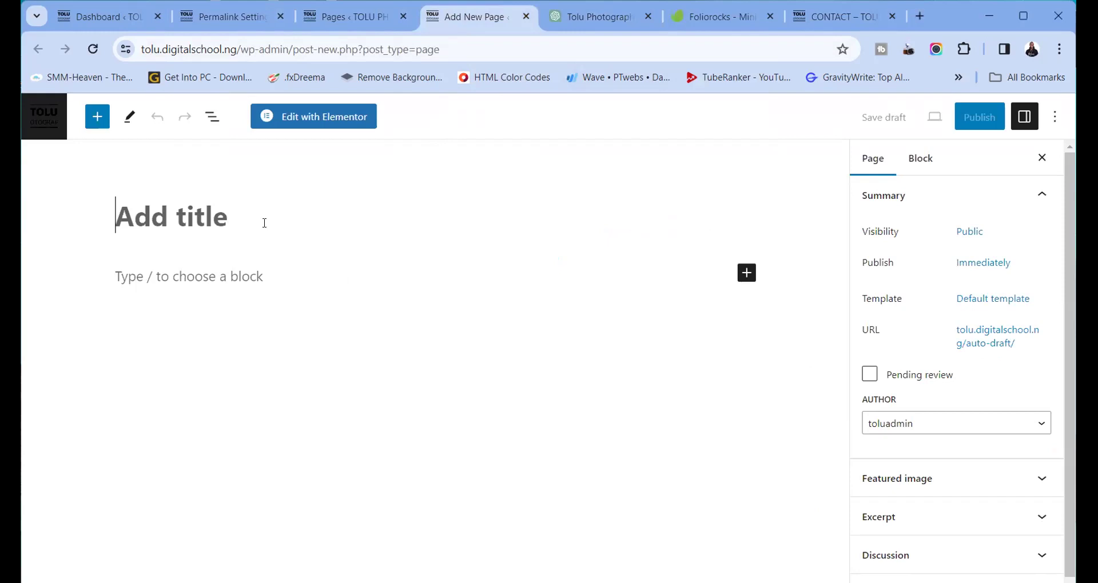
# Title the new page BLOG, publish it, and close its editor
pyautogui.write('BLOG')
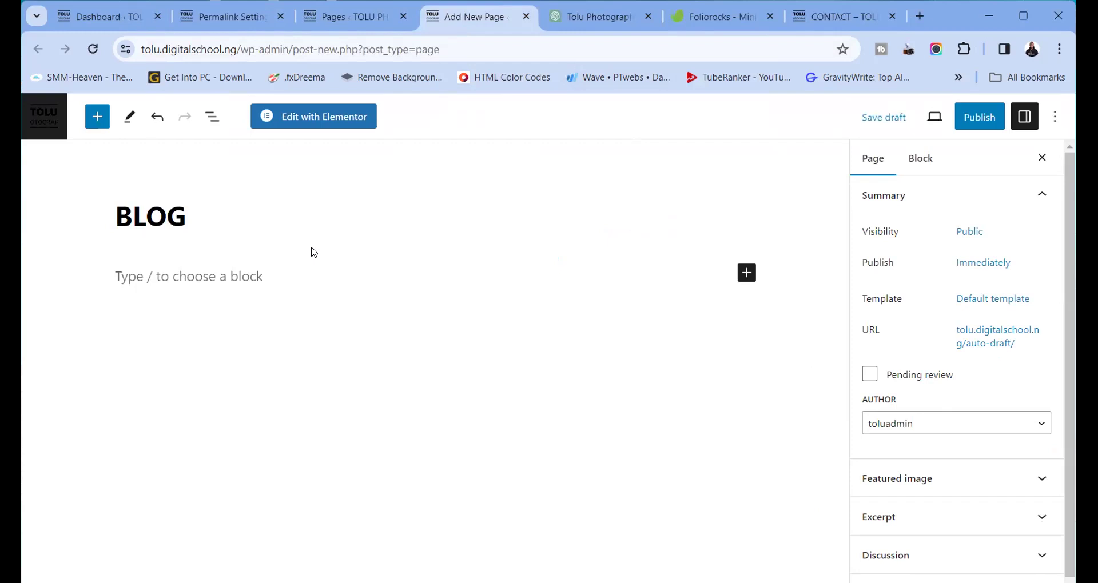
pyautogui.click(968, 127)
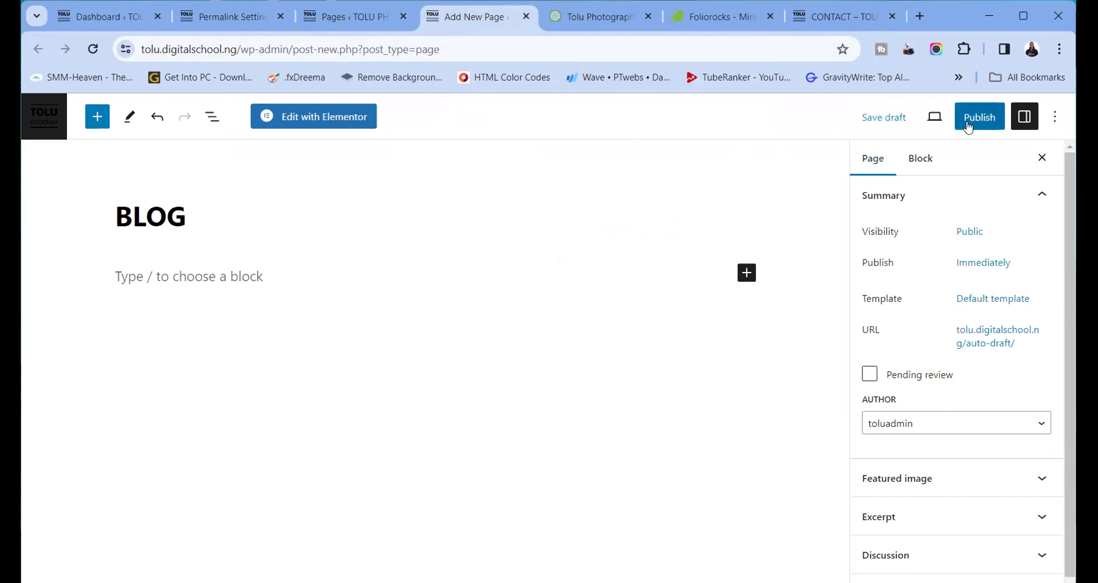
pyautogui.click(943, 111)
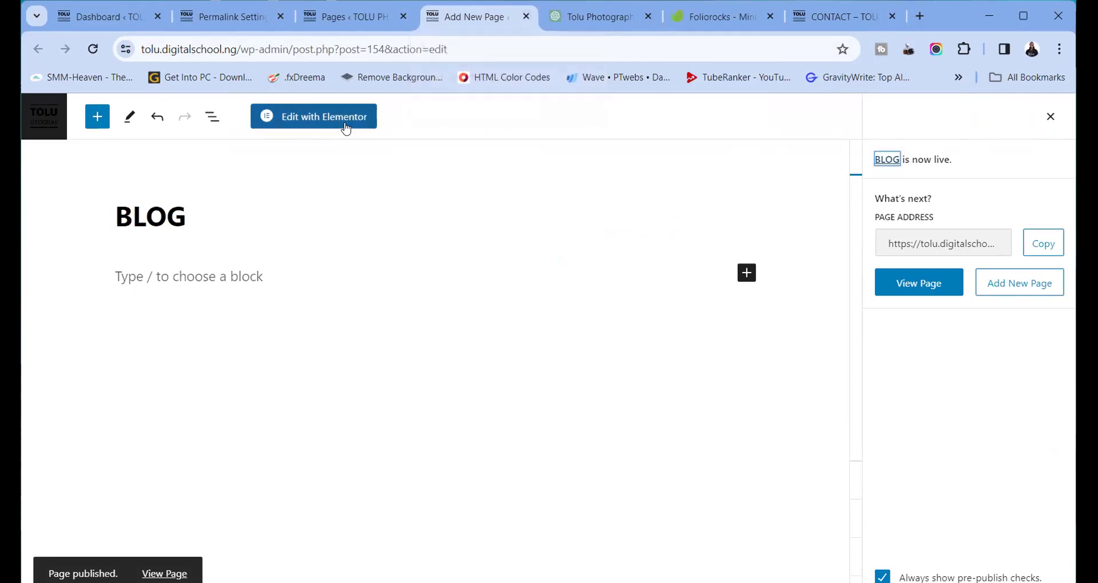
pyautogui.click(526, 17)
# Check the live CONTACT page, then open a new blank page editor from Pages
pyautogui.click(372, 22)
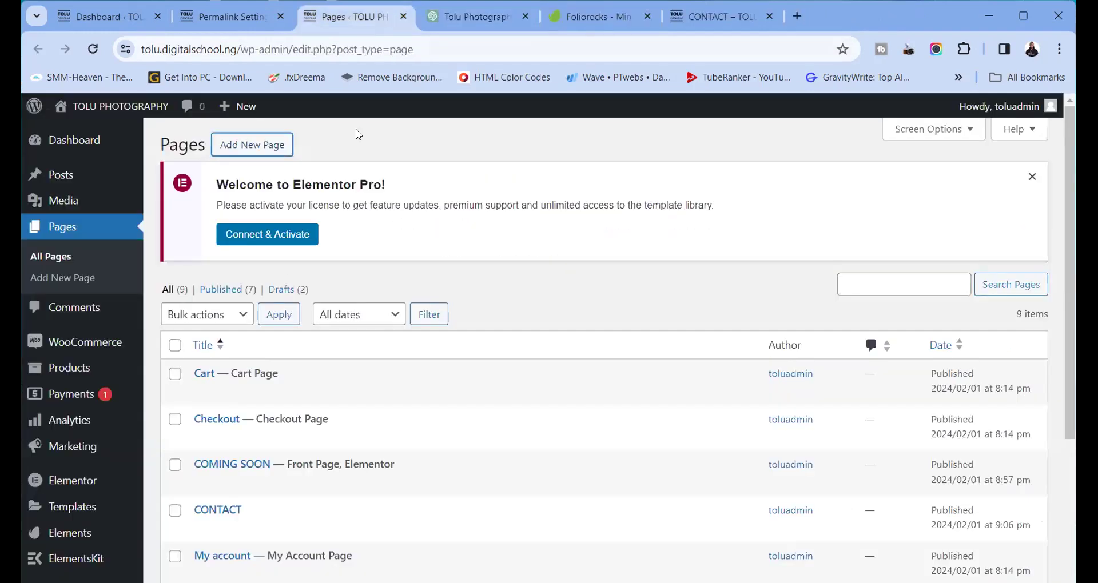
pyautogui.scroll(-1, 226, 405)
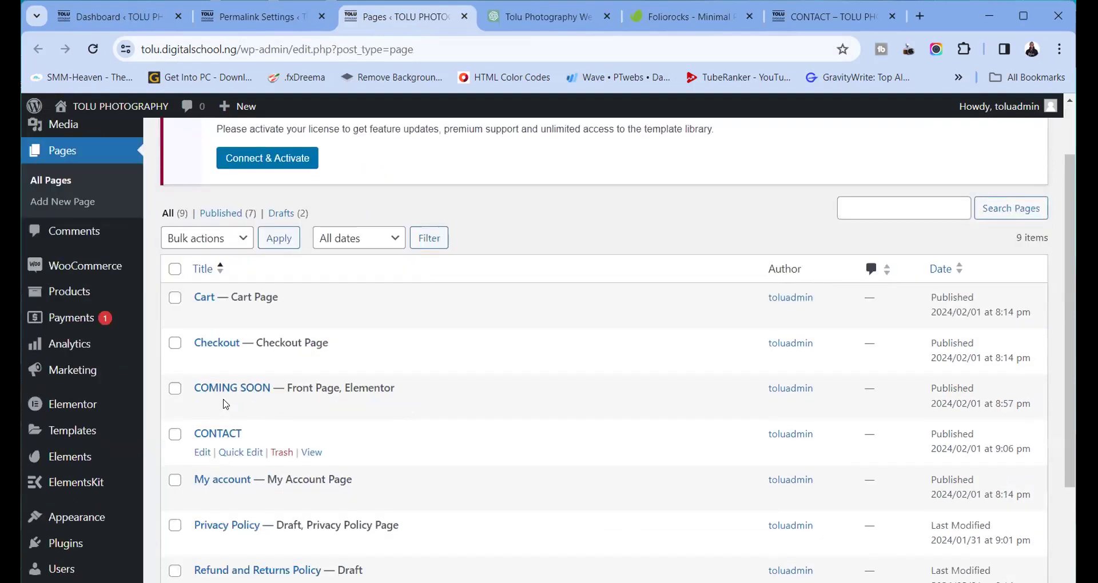
pyautogui.scroll(1, 216, 252)
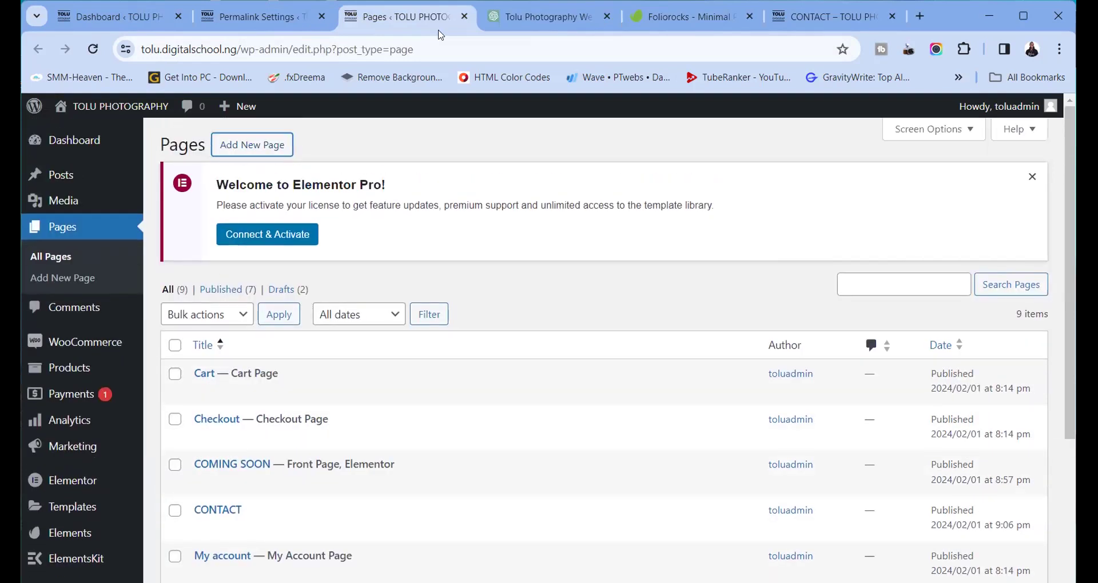
pyautogui.hotkey('ctrl', '6')
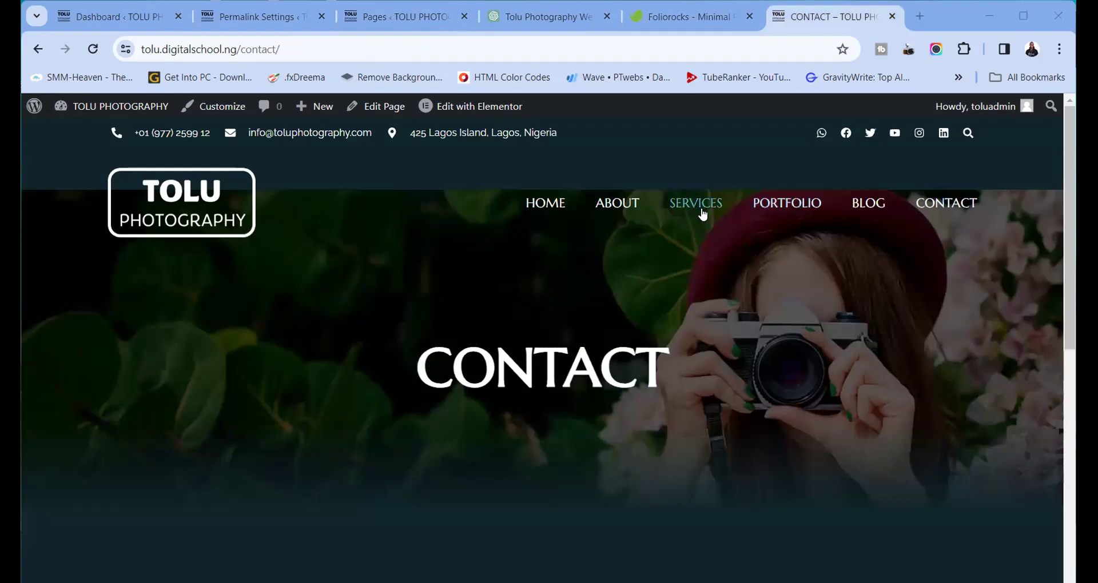
pyautogui.click(357, 25)
pyautogui.rightClick(257, 153)
pyautogui.click(260, 165)
pyautogui.rightClick(258, 154)
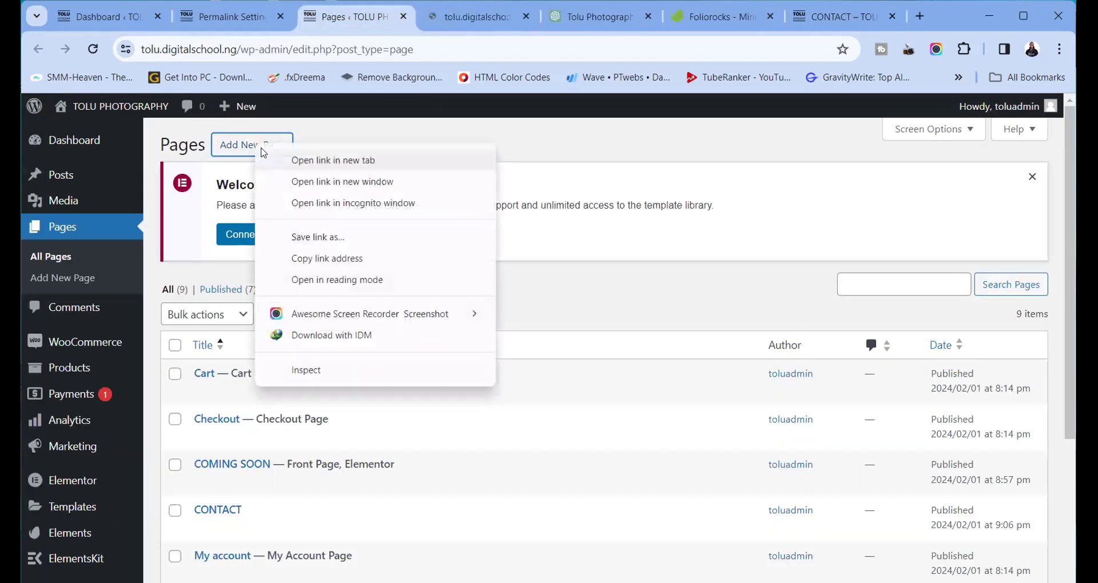
pyautogui.click(433, 17)
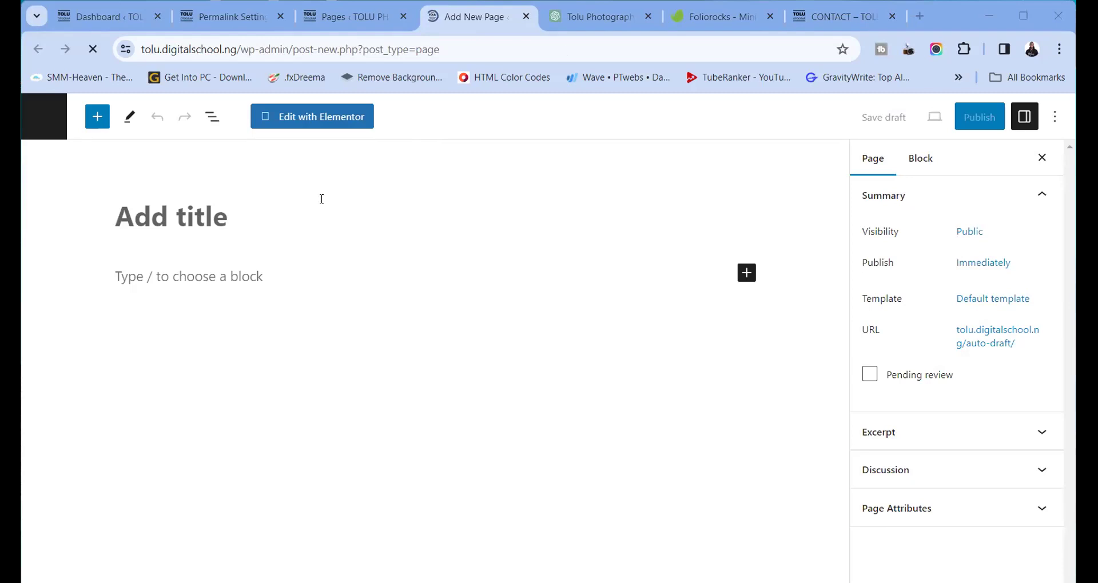
# Title the page PORTFOLIO in capitals and publish it
pyautogui.write('port')
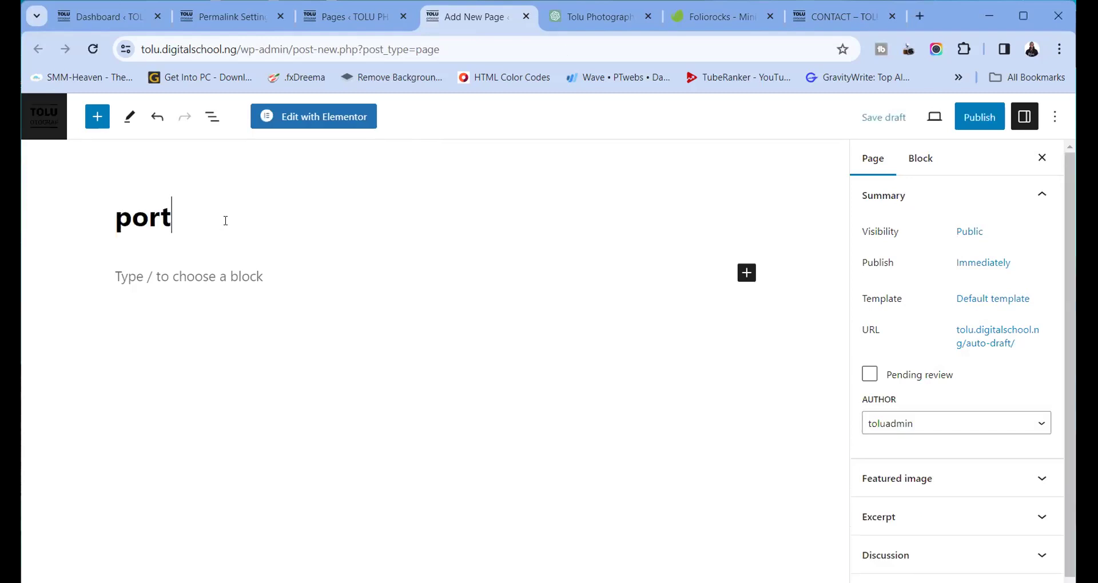
pyautogui.write('folio')
pyautogui.doubleClick(226, 220)
pyautogui.write('PORTFOLIO')
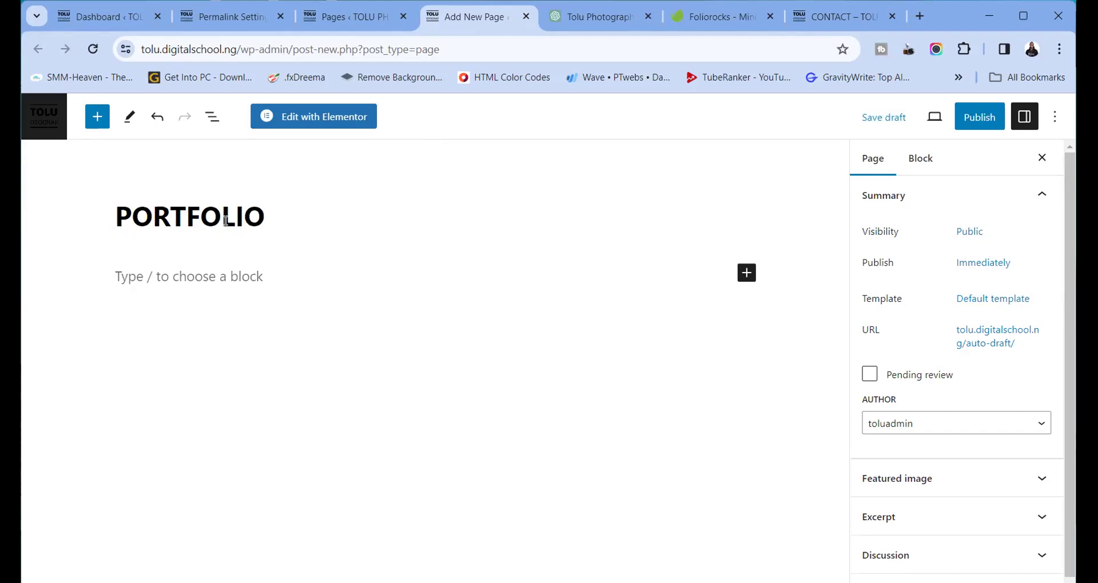
pyautogui.click(991, 116)
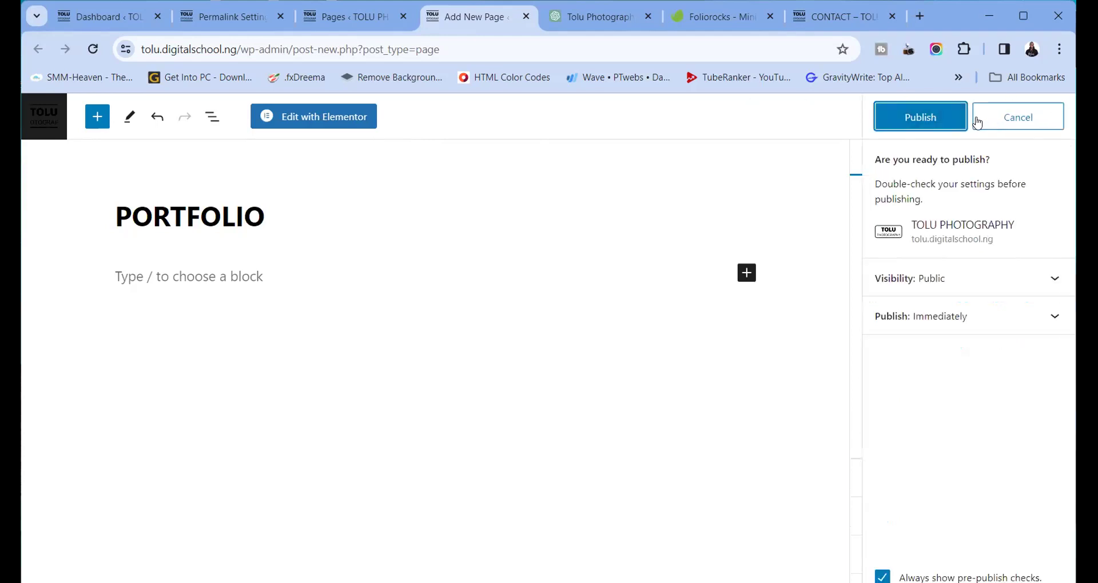
pyautogui.click(957, 121)
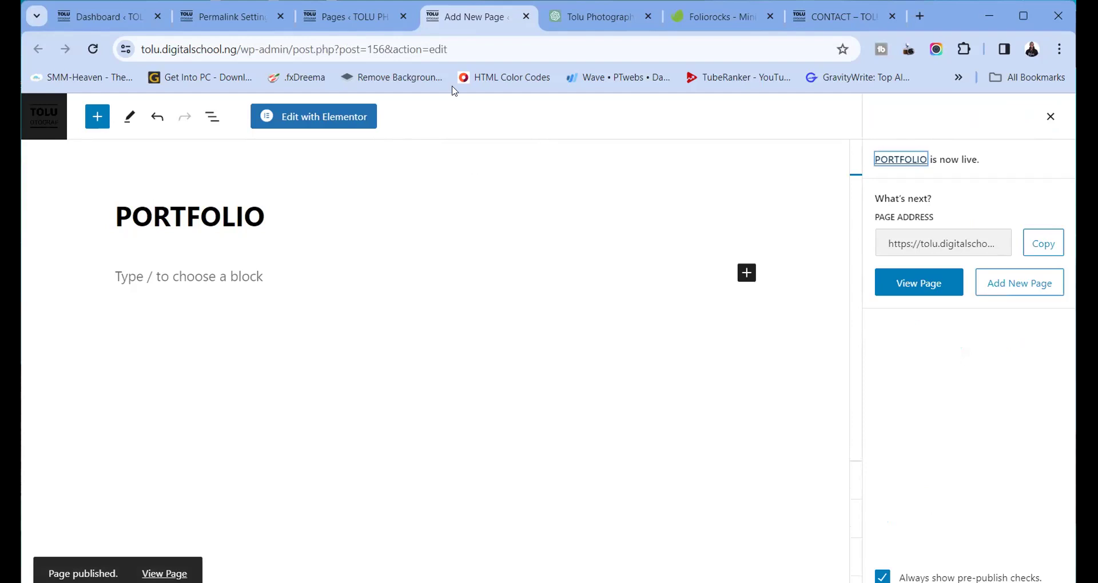
# Close the PORTFOLIO editor, then create and publish a page titled SERVICES
pyautogui.click(526, 16)
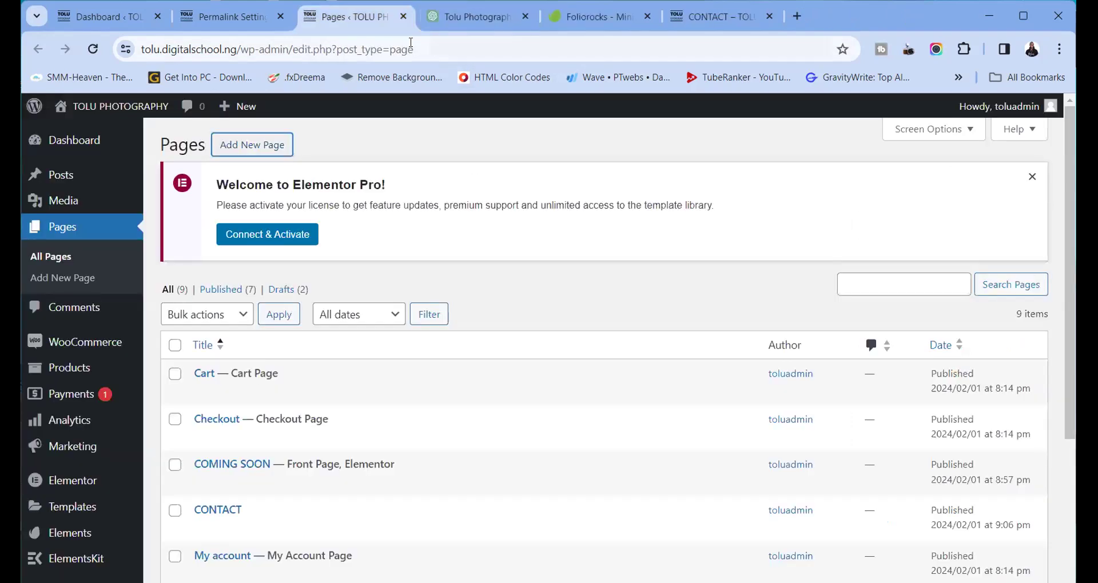
pyautogui.rightClick(258, 152)
pyautogui.click(284, 161)
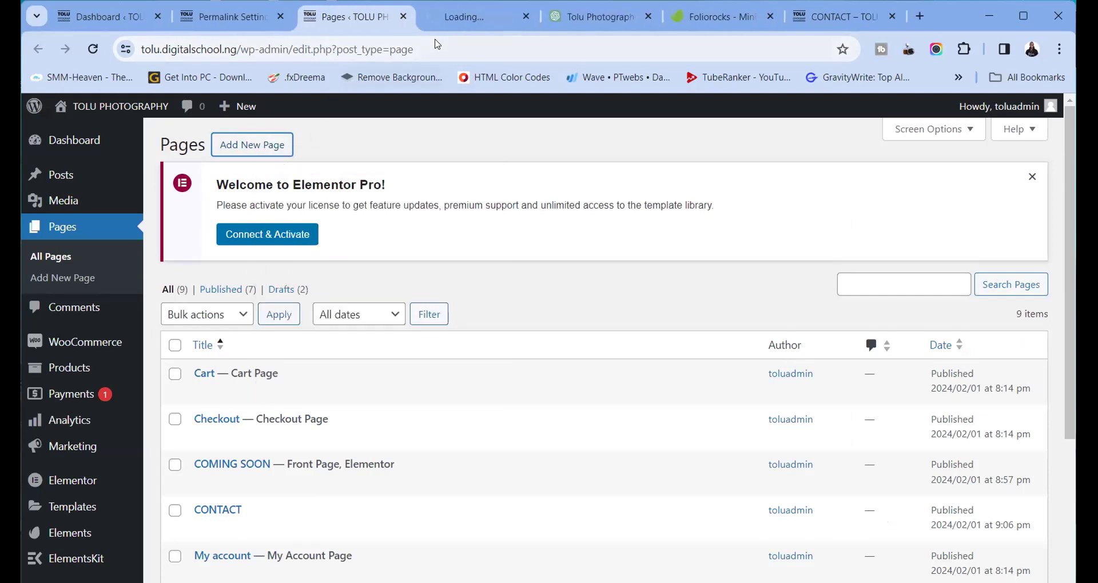
pyautogui.click(439, 26)
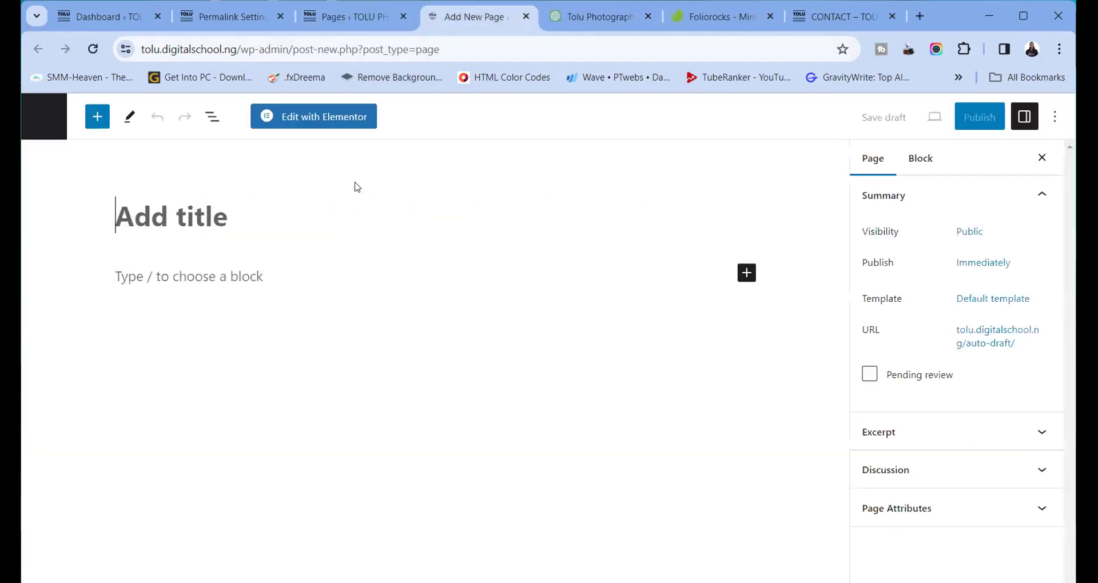
pyautogui.write('SER')
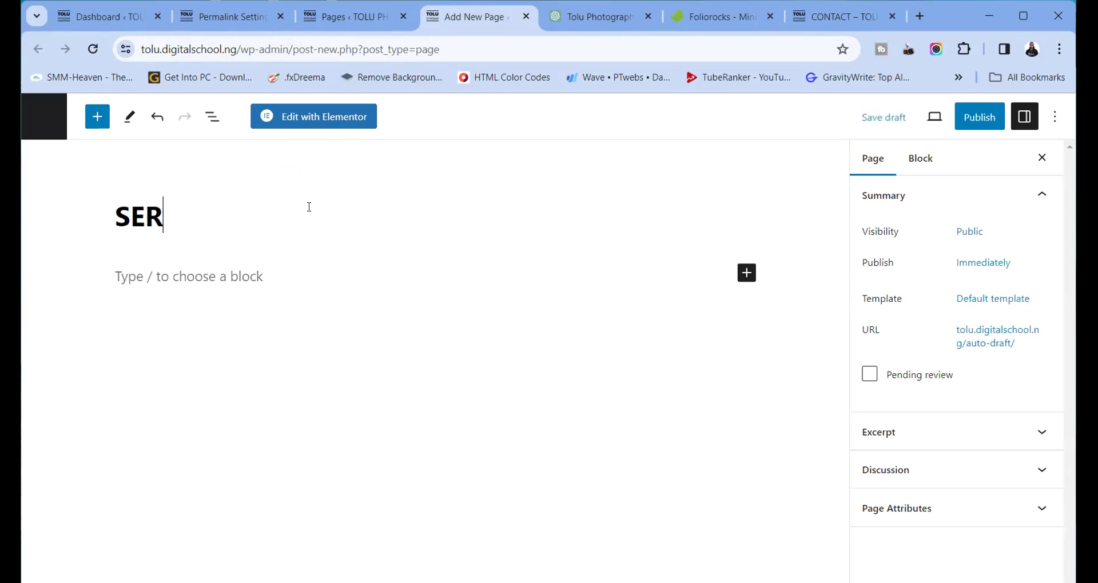
pyautogui.write('VICES')
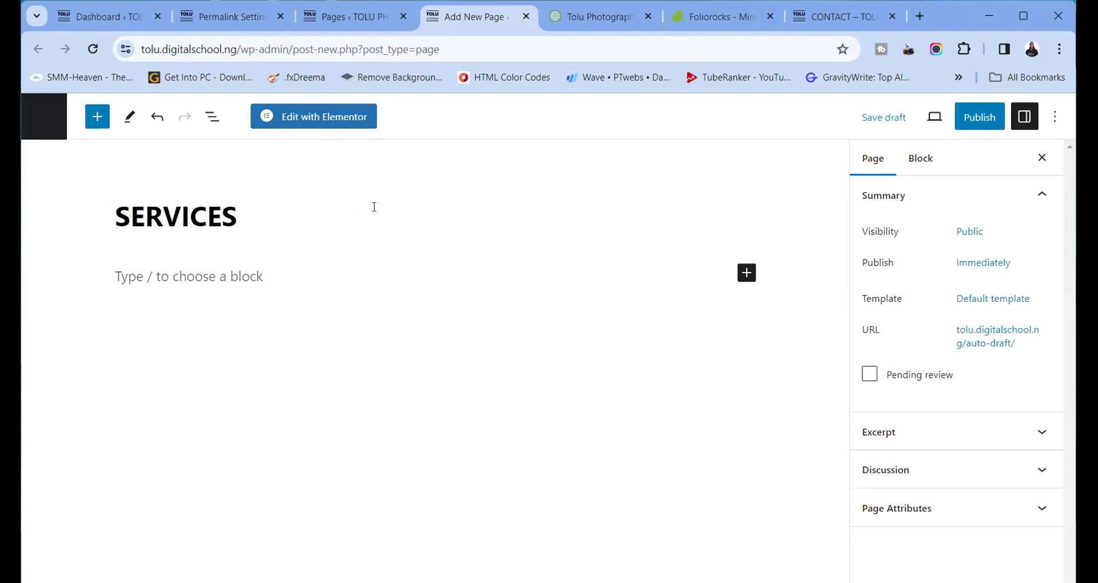
pyautogui.click(978, 115)
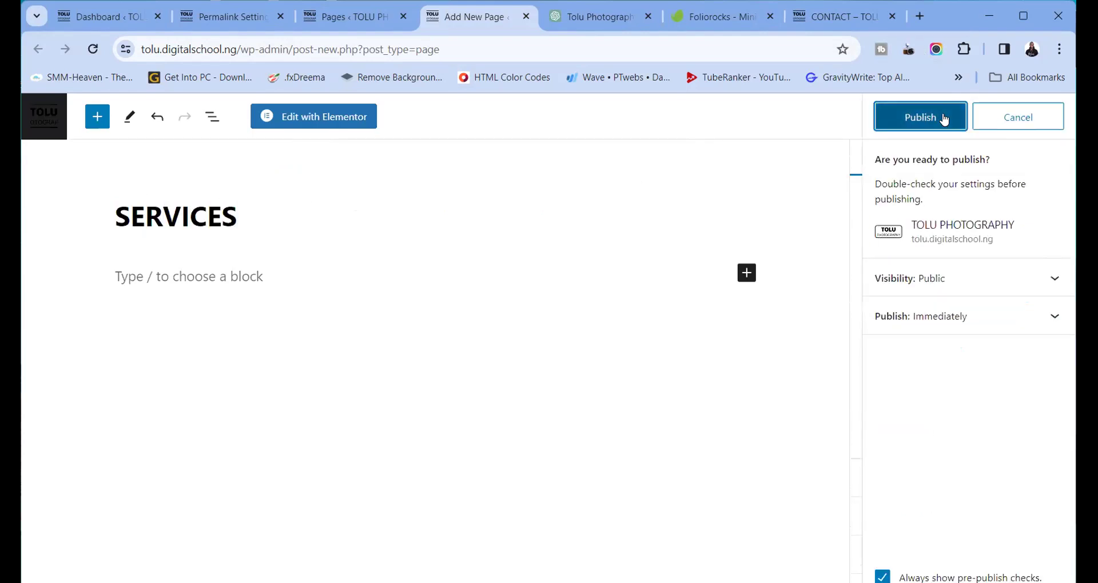
pyautogui.click(915, 117)
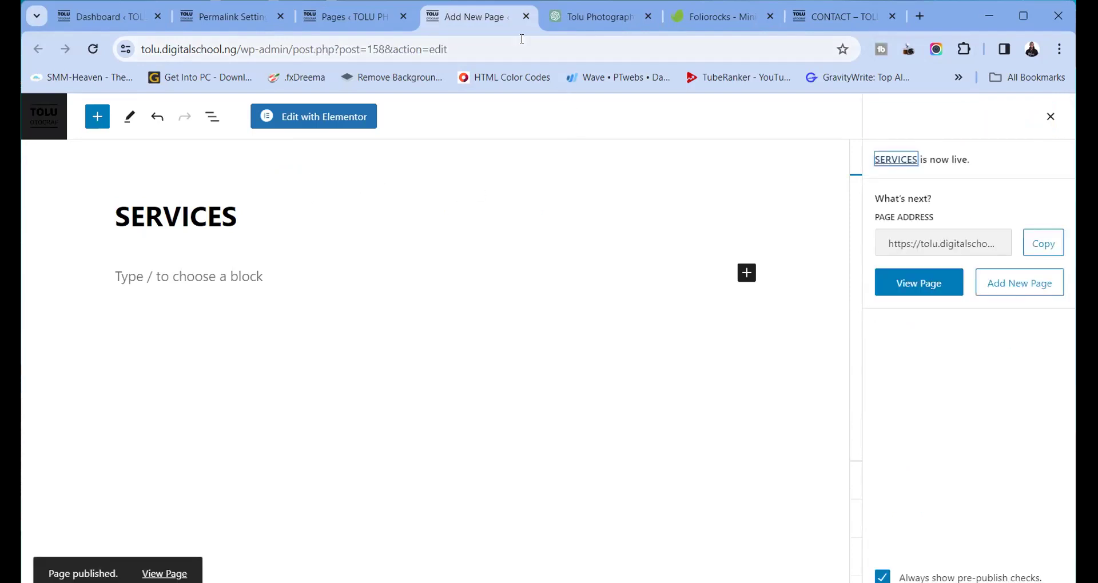
pyautogui.click(526, 16)
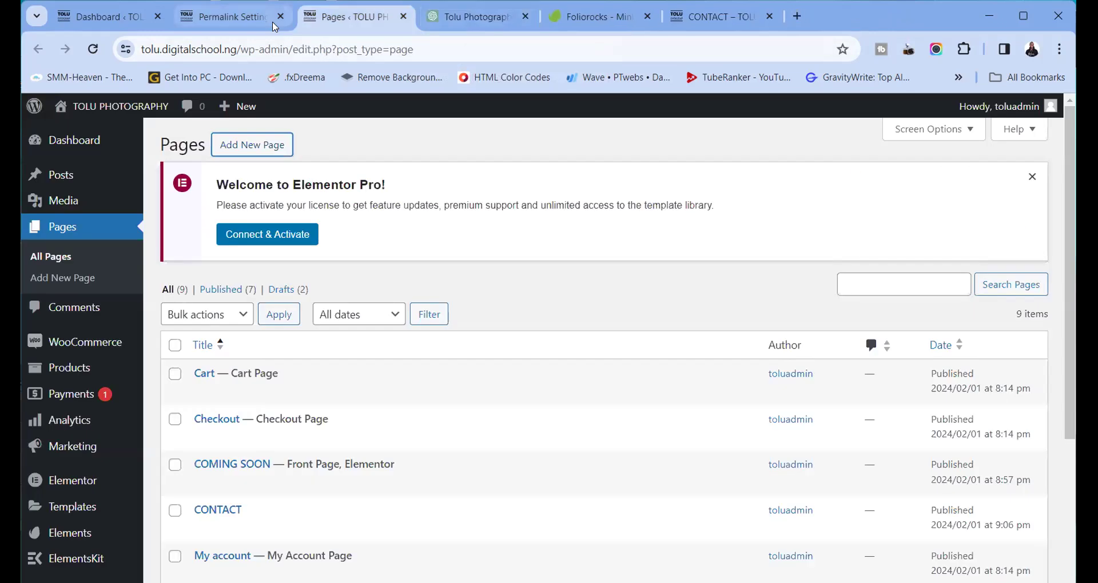
# Start another new page and enter the title ABOUT
pyautogui.rightClick(261, 147)
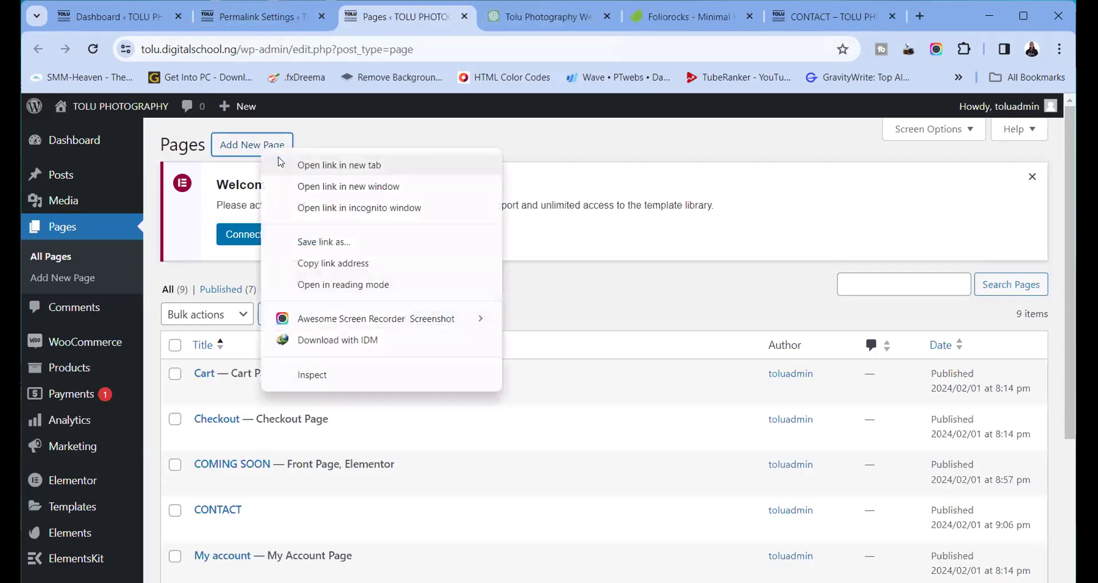
pyautogui.click(339, 164)
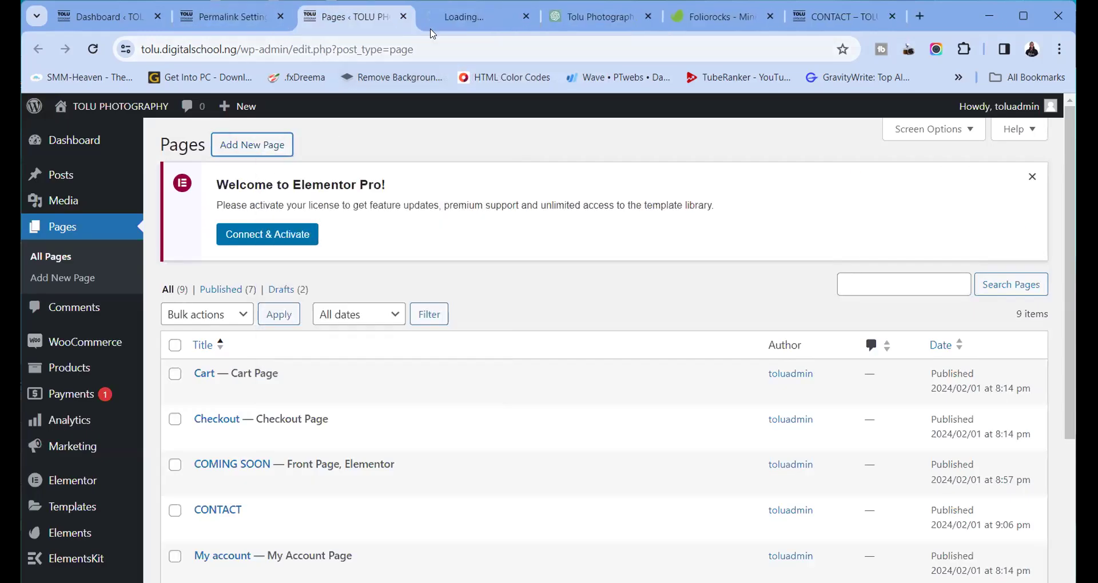
pyautogui.click(452, 16)
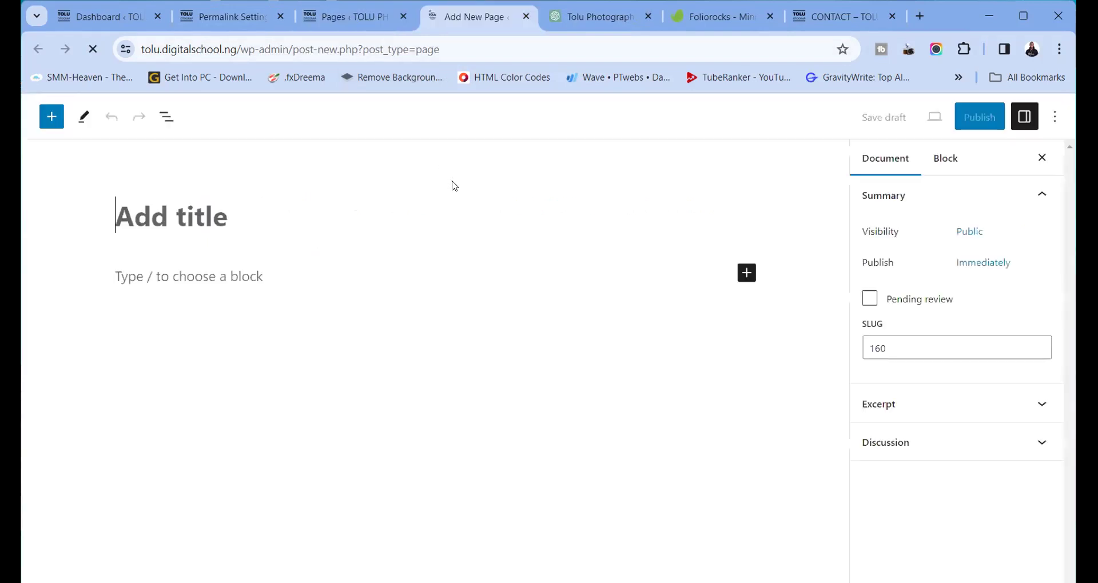
pyautogui.write('ABOUT')
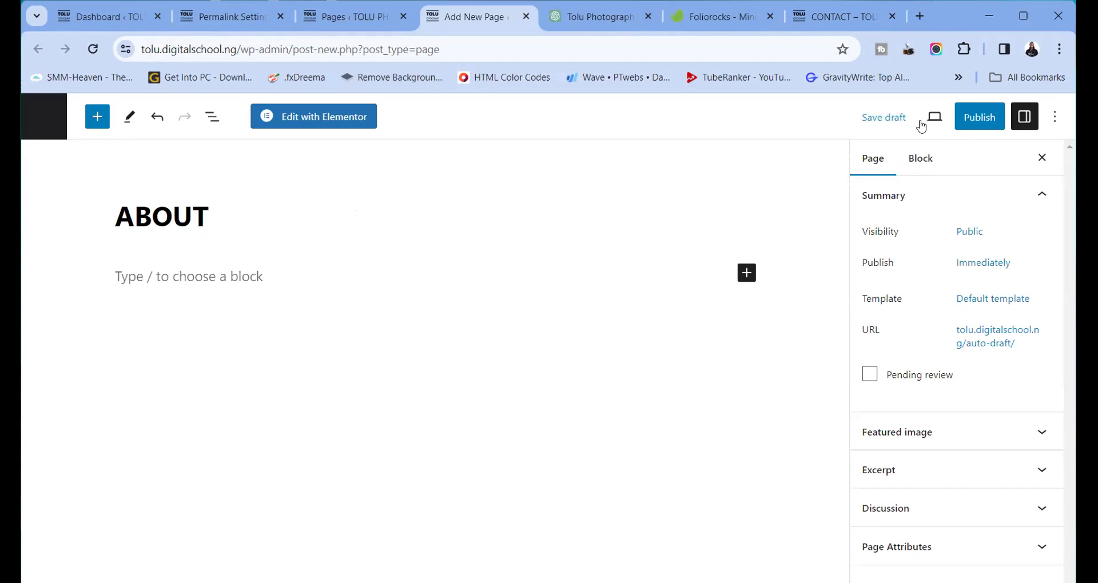
# Publish the ABOUT page and close its editor
pyautogui.click(977, 116)
pyautogui.click(948, 122)
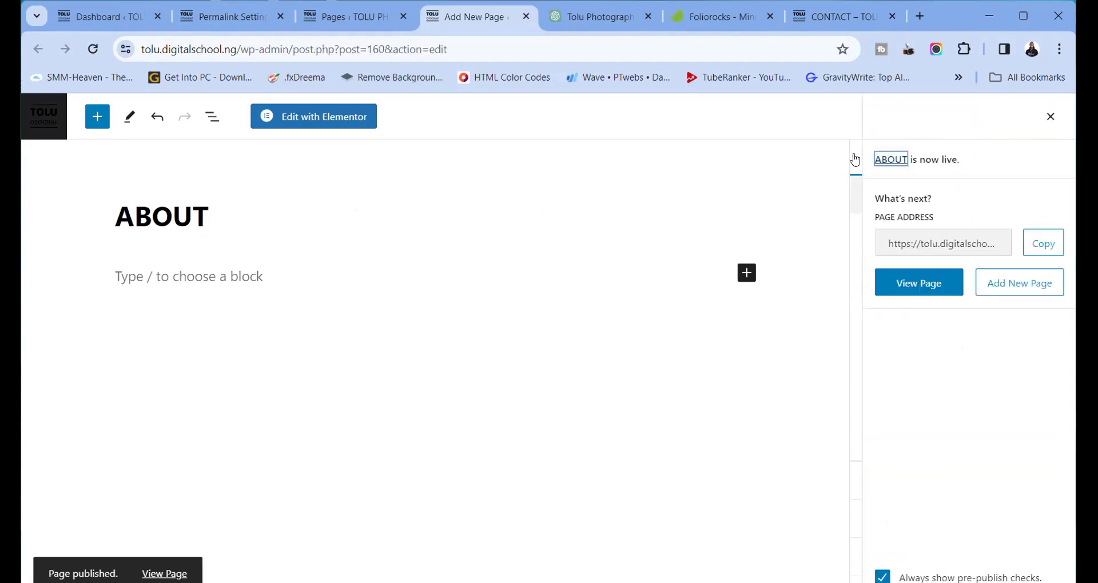
pyautogui.click(526, 16)
# Create a new page titled HOME, publish it, and close its editor
pyautogui.rightClick(260, 153)
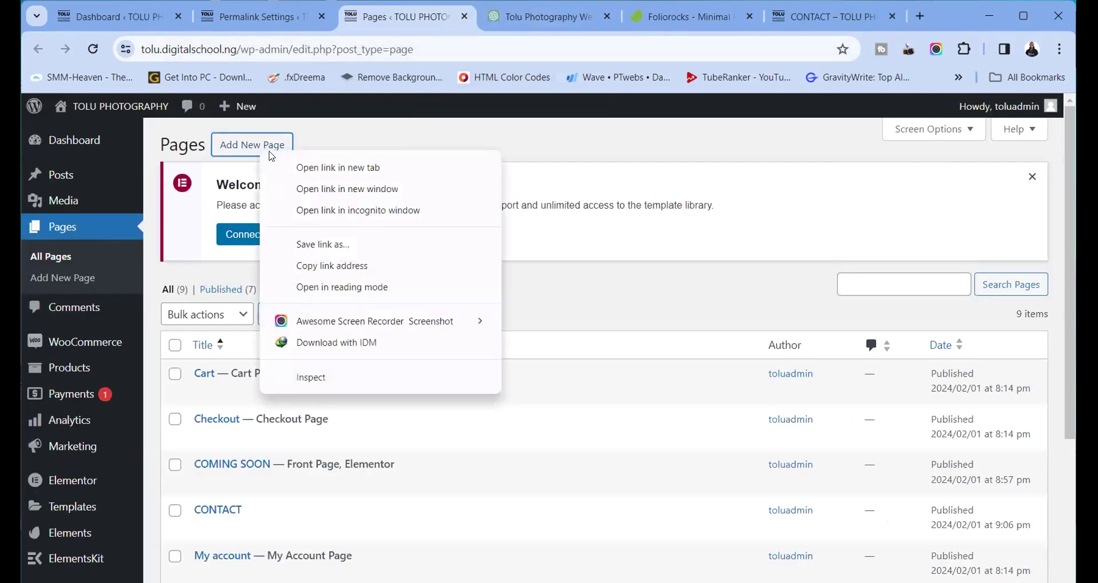
pyautogui.click(321, 167)
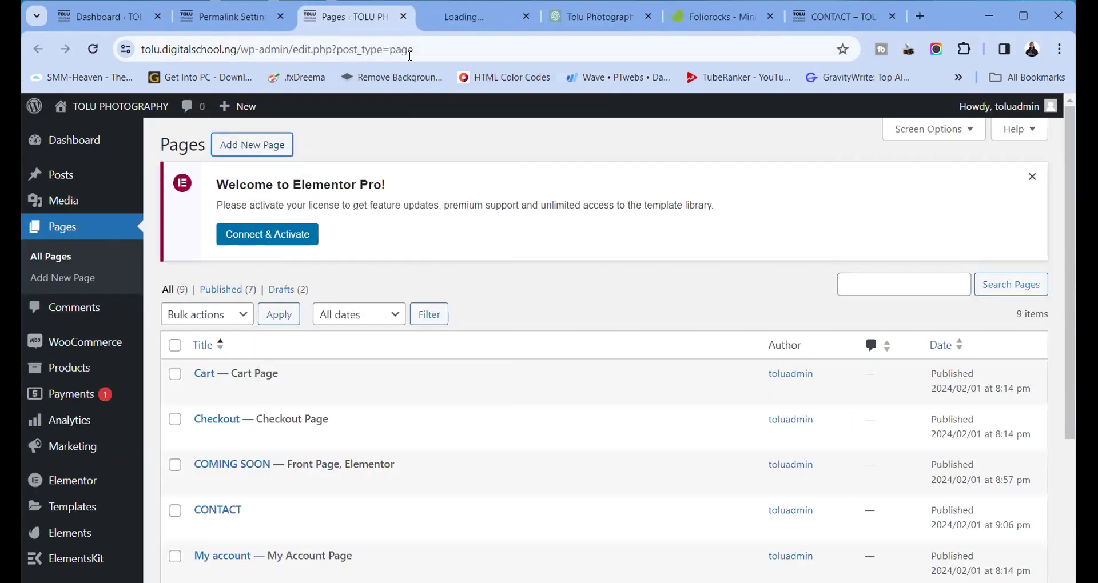
pyautogui.click(433, 29)
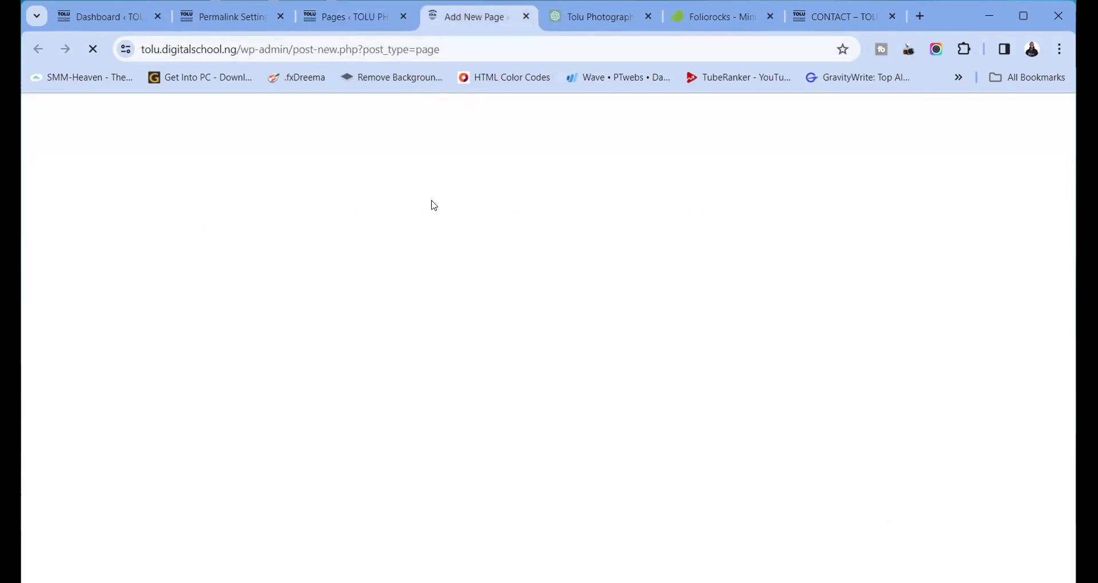
pyautogui.write('HOME')
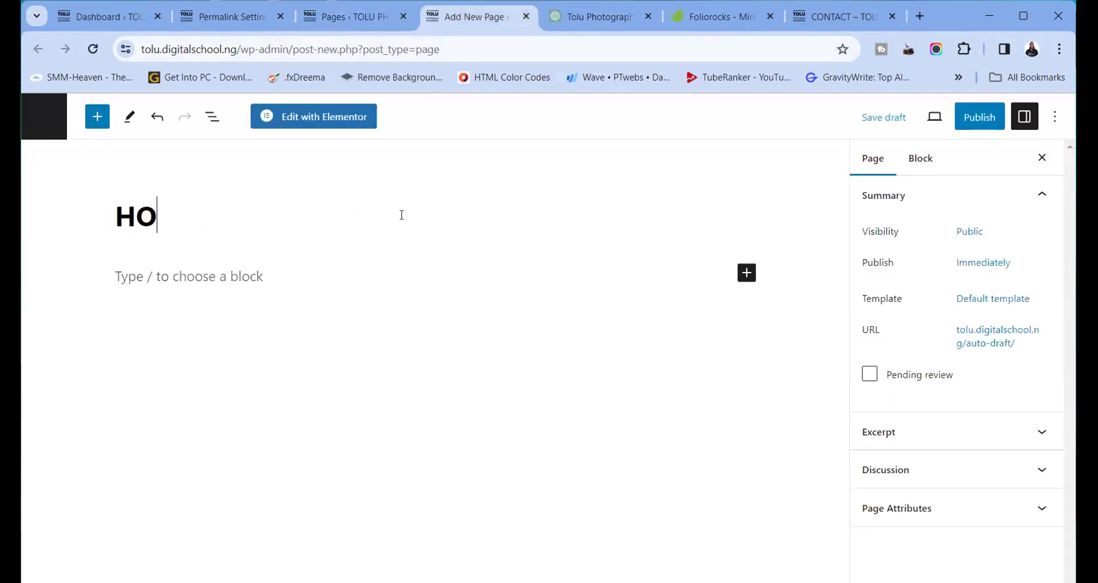
pyautogui.click(980, 120)
pyautogui.click(924, 119)
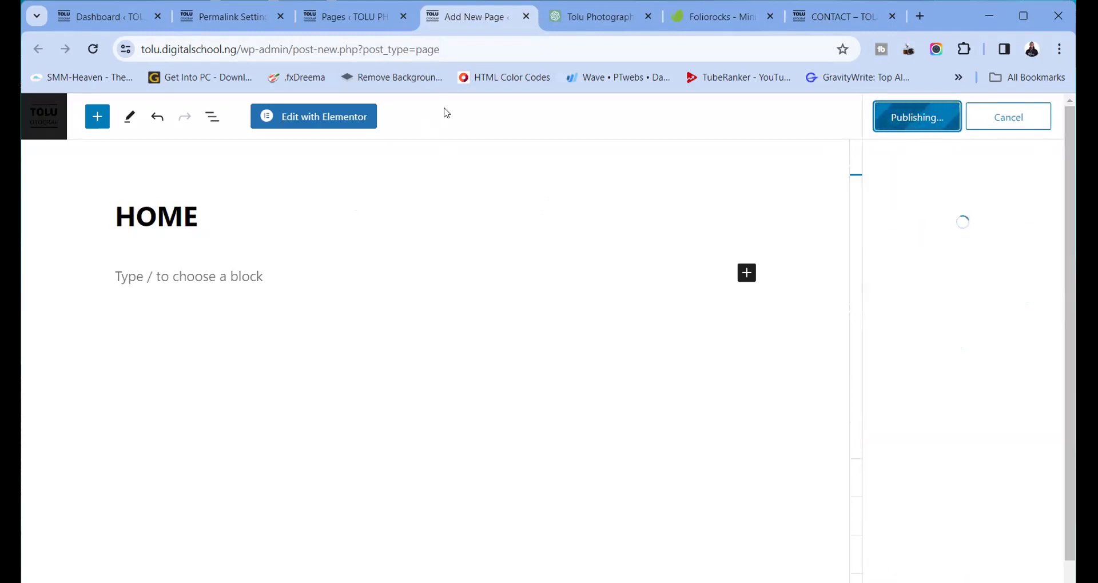
pyautogui.click(526, 17)
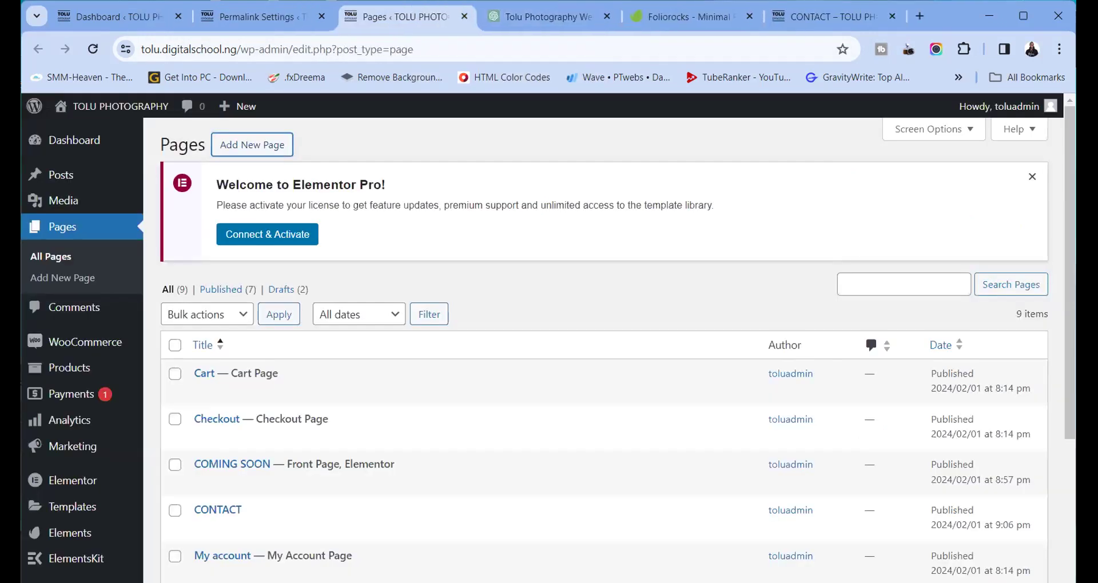
# Reload the Pages list and scroll through all 14 pages to confirm ABOUT and HOME appear
pyautogui.click(94, 50)
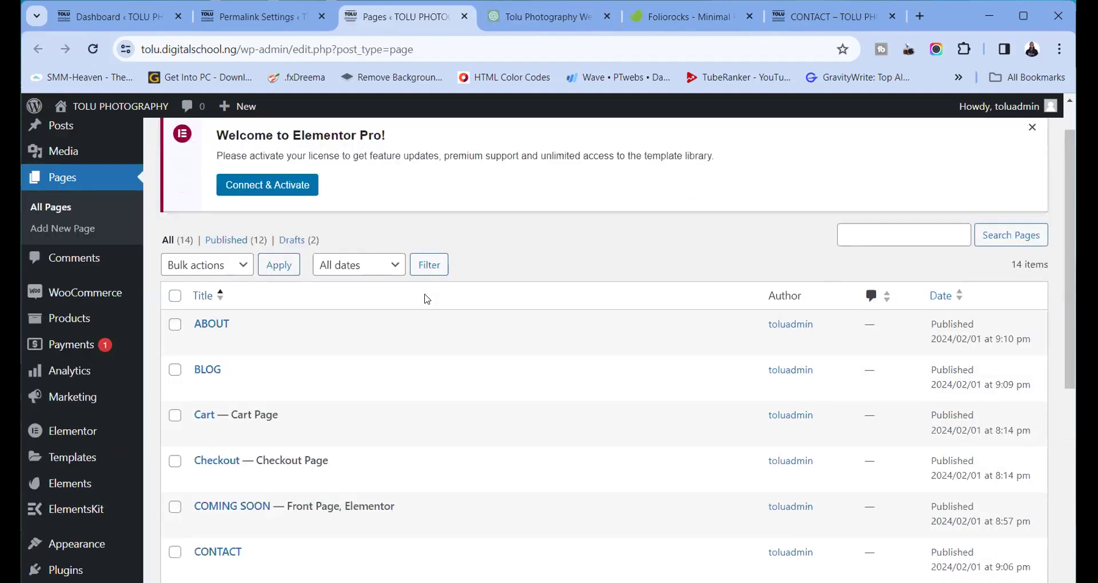
pyautogui.scroll(-6, 424, 299)
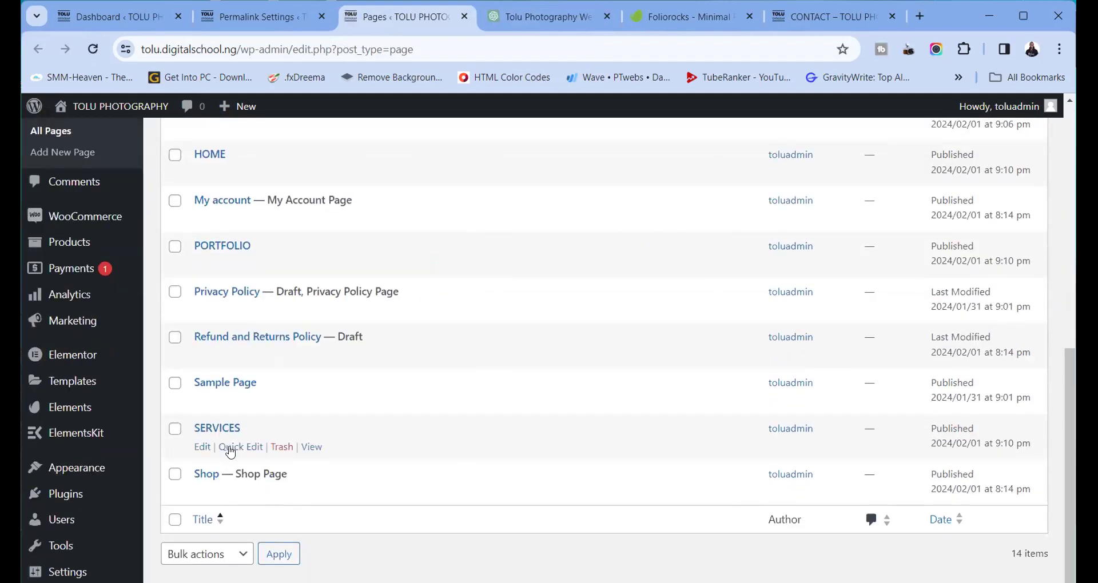
pyautogui.scroll(5, 230, 454)
pyautogui.scroll(3, 232, 452)
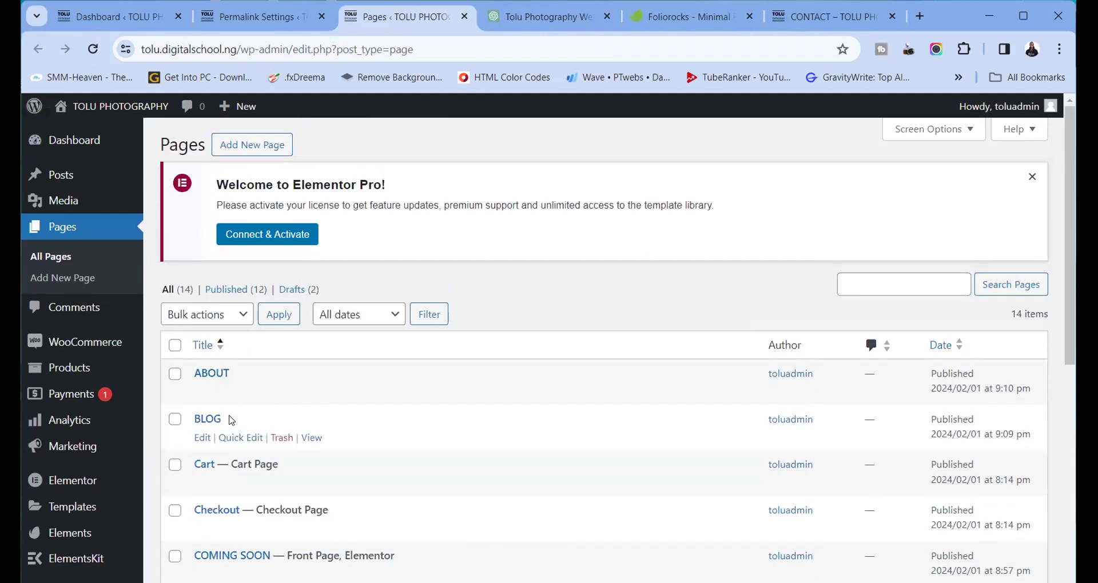
pyautogui.scroll(-3, 228, 422)
pyautogui.scroll(-2, 230, 408)
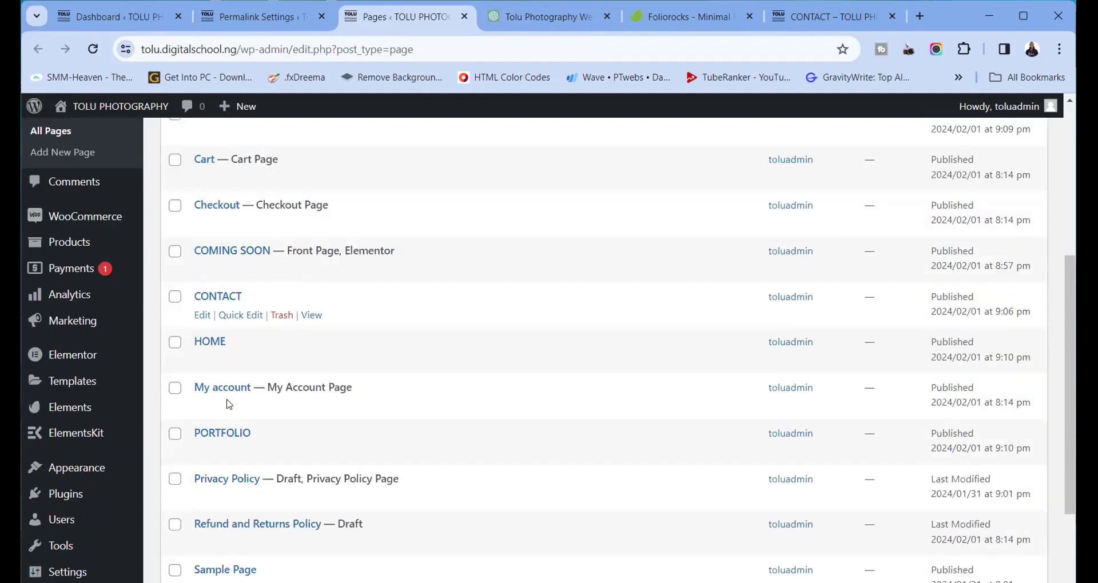
pyautogui.scroll(5, 233, 344)
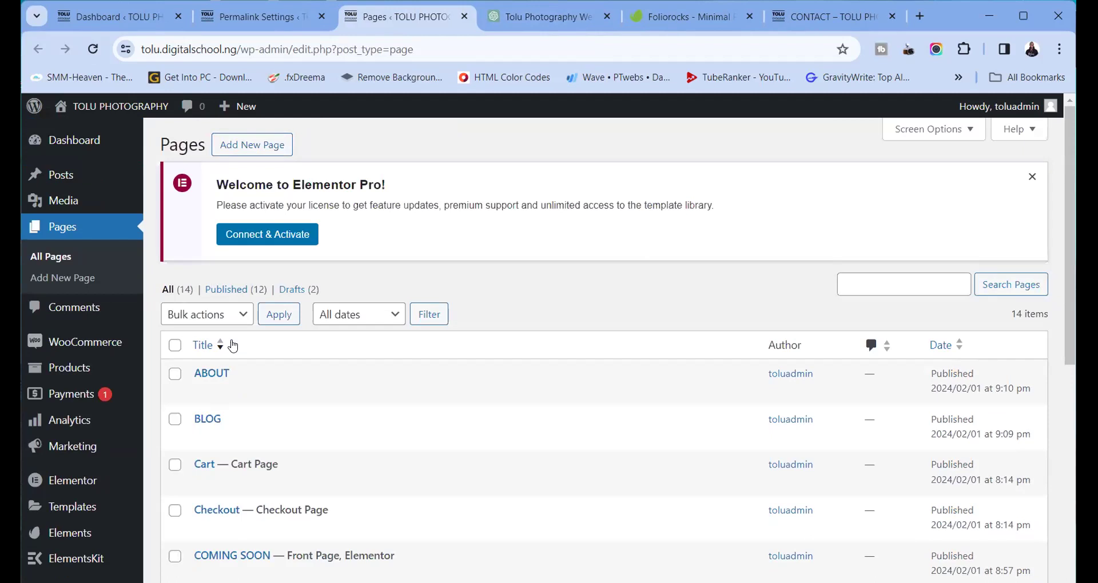
pyautogui.scroll(-4, 233, 345)
pyautogui.scroll(-4, 233, 345)
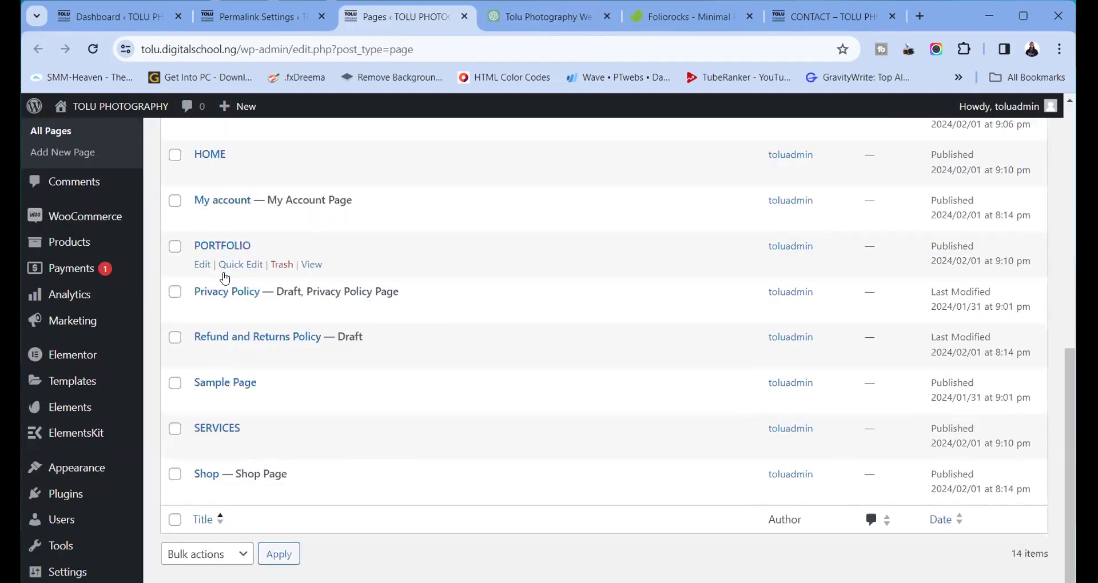
pyautogui.scroll(8, 265, 371)
pyautogui.scroll(-7, 265, 370)
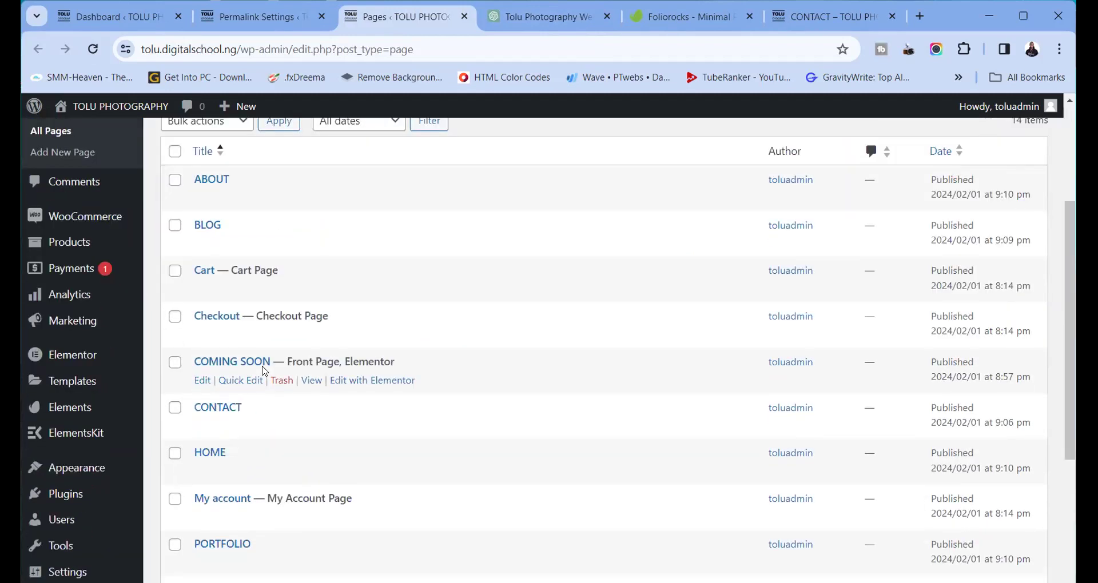
pyautogui.scroll(8, 265, 370)
pyautogui.scroll(-3, 255, 371)
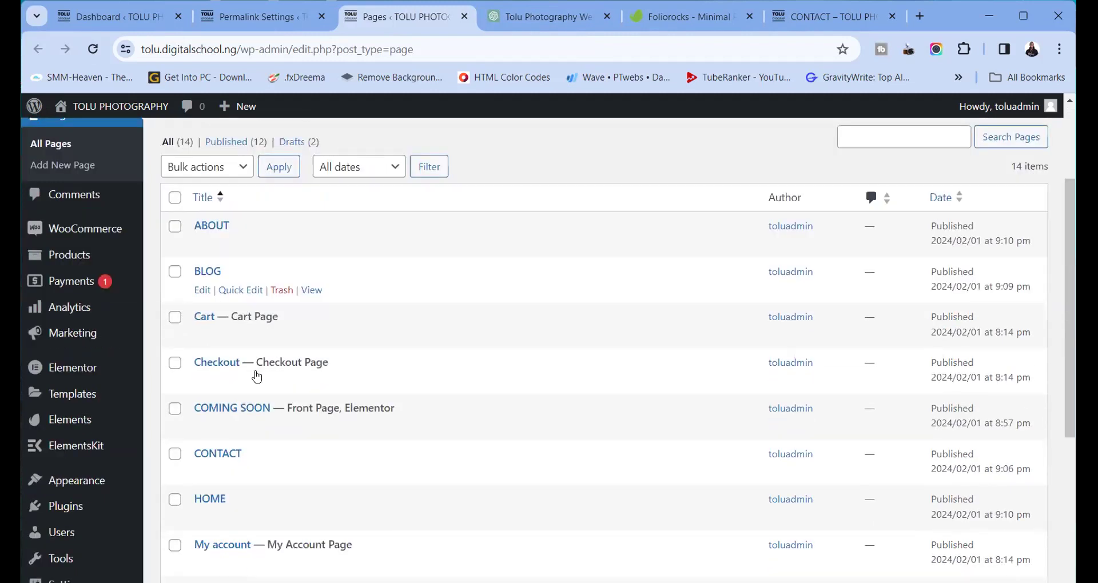
pyautogui.scroll(-4, 252, 350)
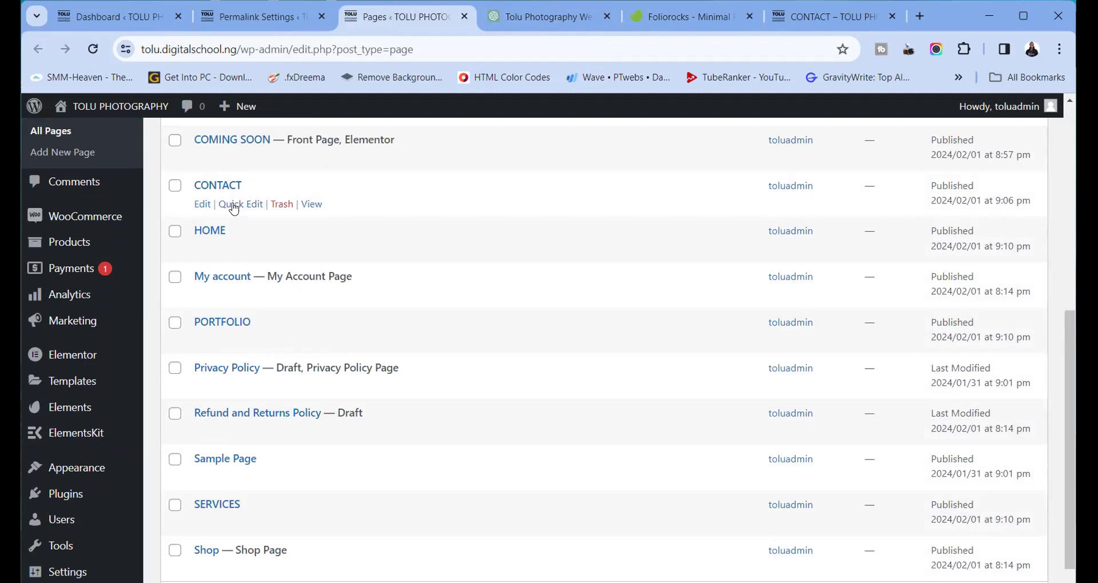
# Open the CONTACT page's edit link in a new tab, launch Edit with Elementor, and maximise the window
pyautogui.rightClick(196, 207)
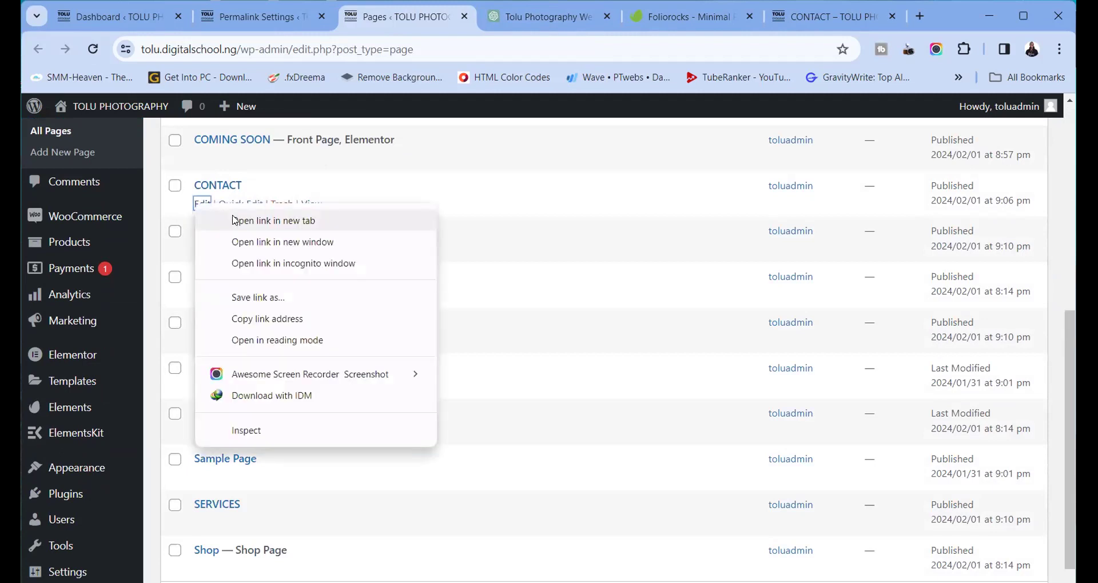
pyautogui.click(234, 218)
pyautogui.click(456, 22)
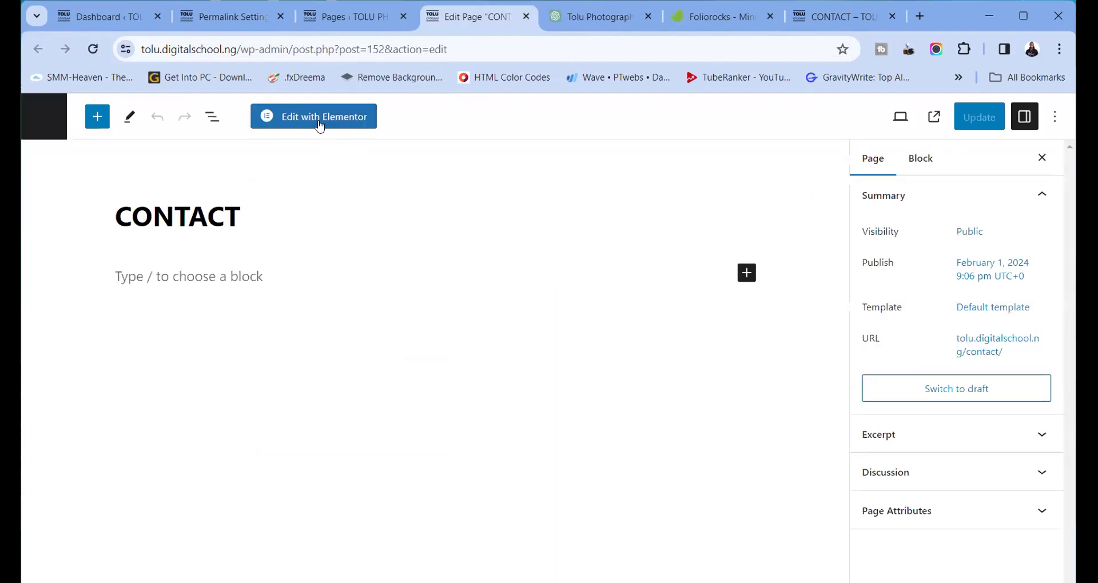
pyautogui.click(321, 118)
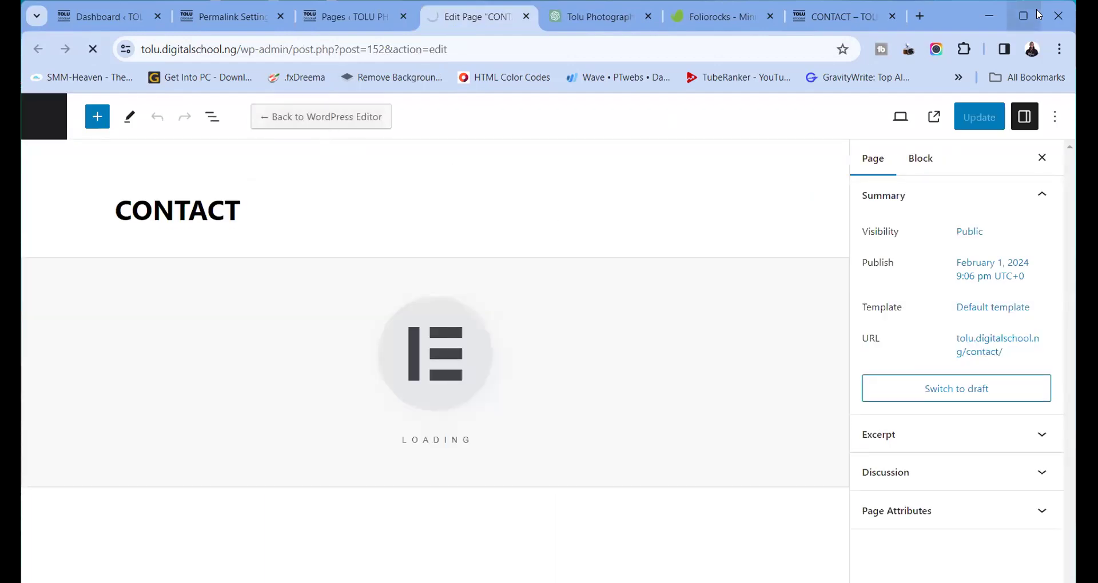
pyautogui.click(1039, 16)
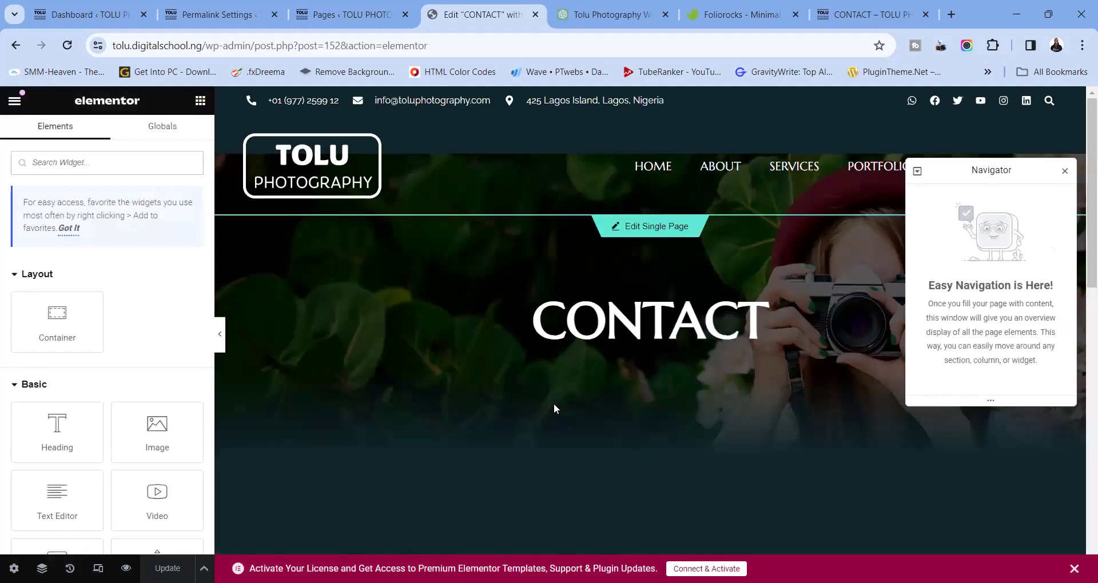
pyautogui.scroll(-10, 553, 403)
pyautogui.scroll(8, 554, 403)
pyautogui.scroll(4, 554, 407)
pyautogui.scroll(-13, 553, 408)
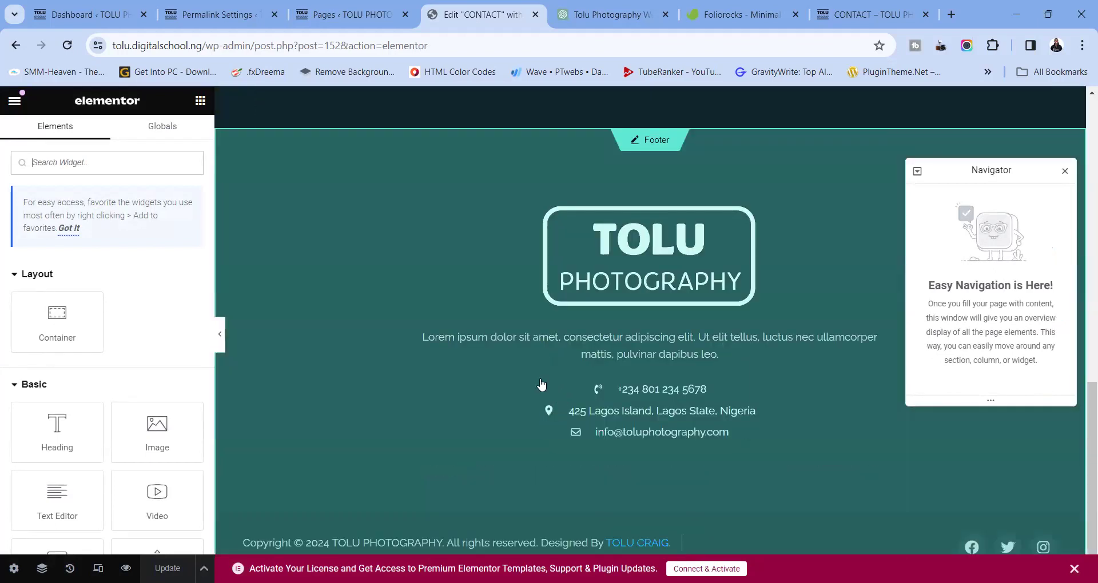
pyautogui.scroll(6, 544, 356)
pyautogui.scroll(5, 543, 356)
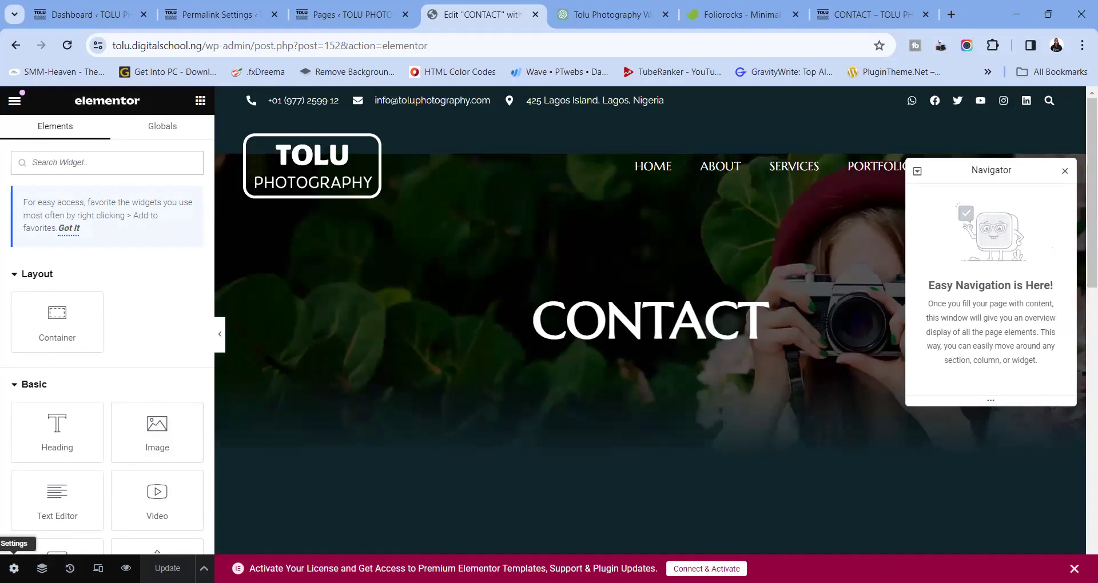
pyautogui.click(14, 568)
pyautogui.scroll(-3, 118, 478)
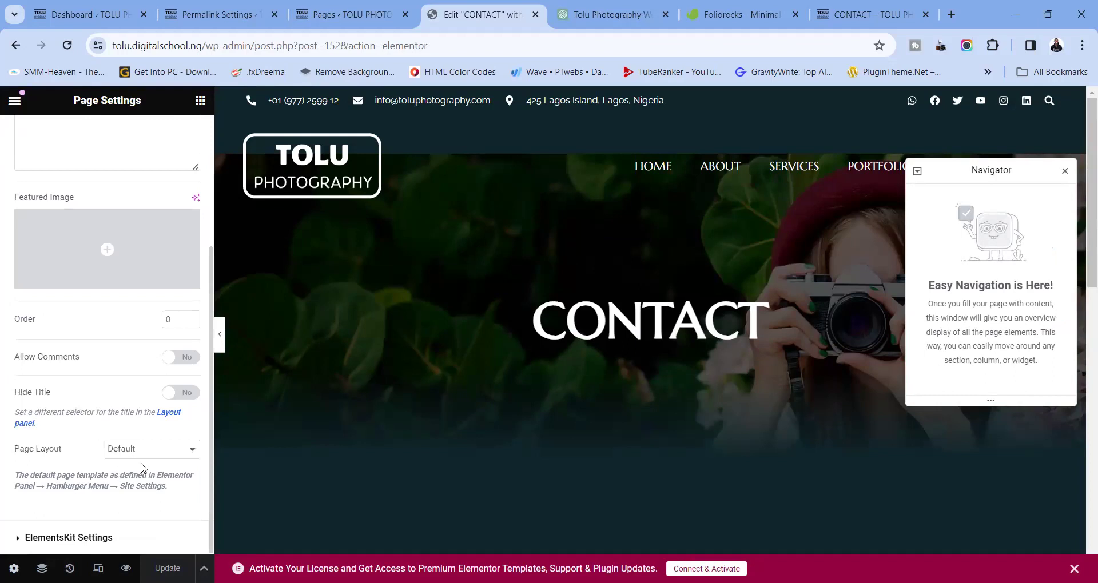
pyautogui.click(159, 454)
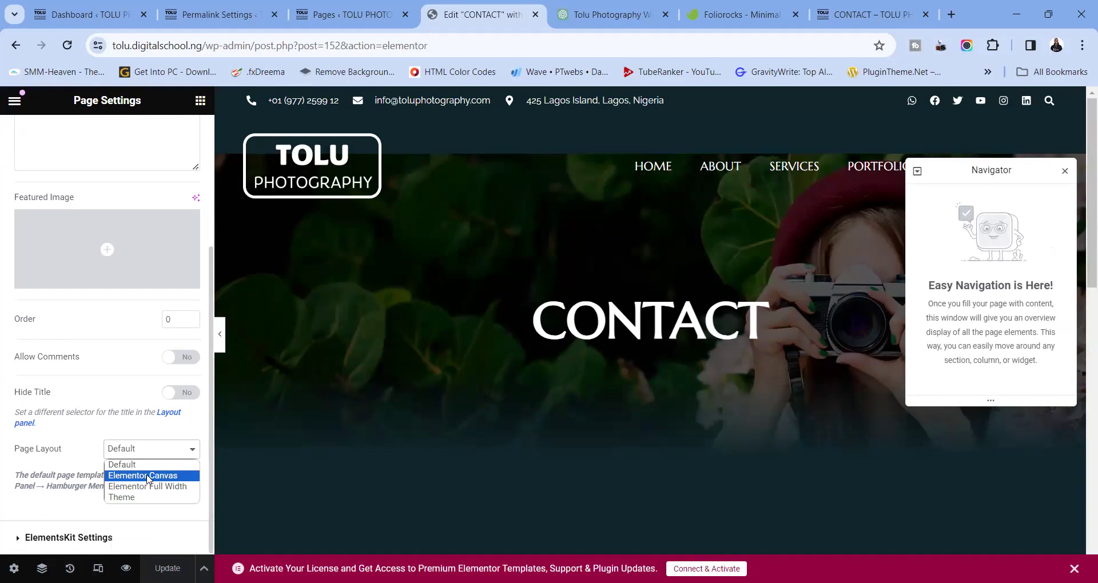
pyautogui.press('Return')
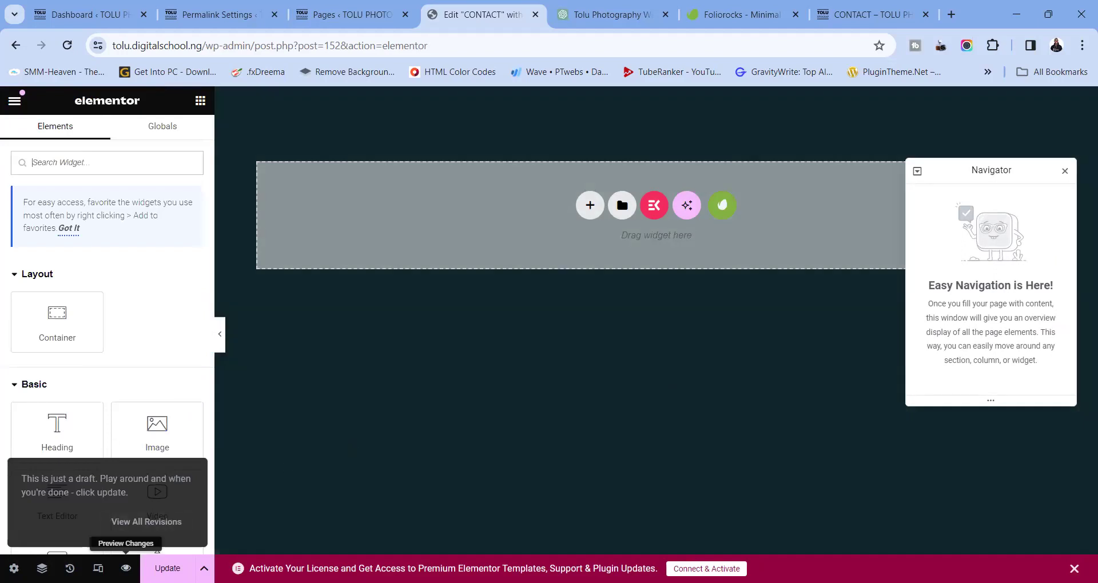
pyautogui.click(14, 568)
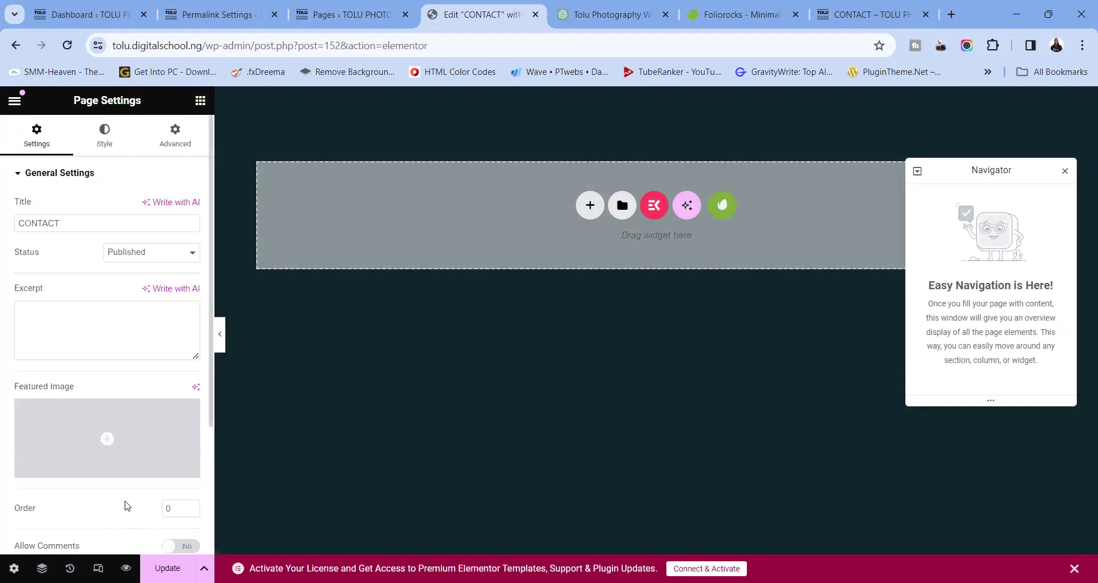
pyautogui.scroll(-3, 153, 463)
pyautogui.hotkey('alt', 'Down')
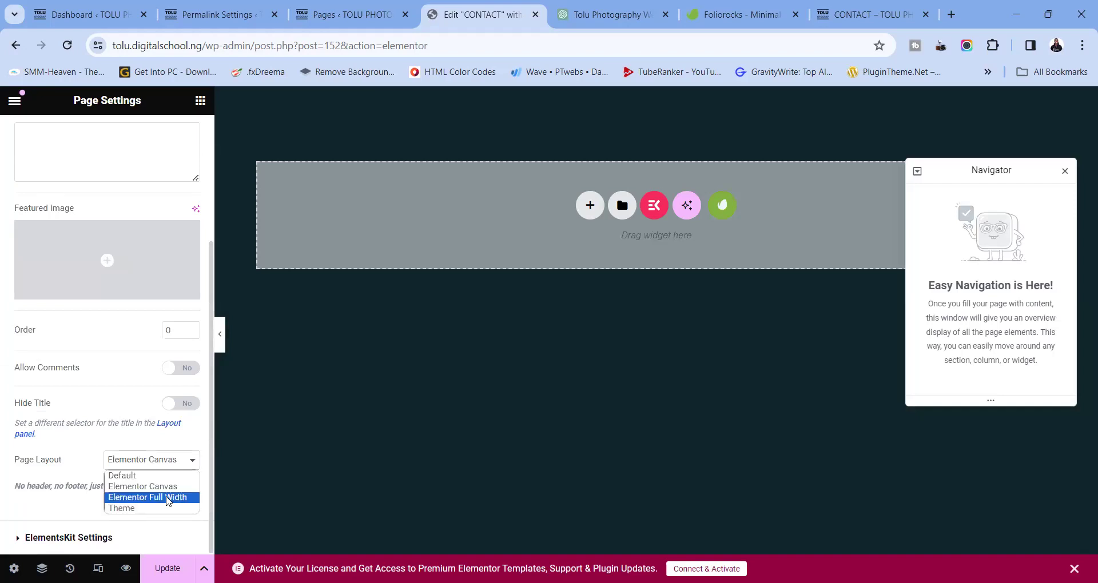
pyautogui.press('Return')
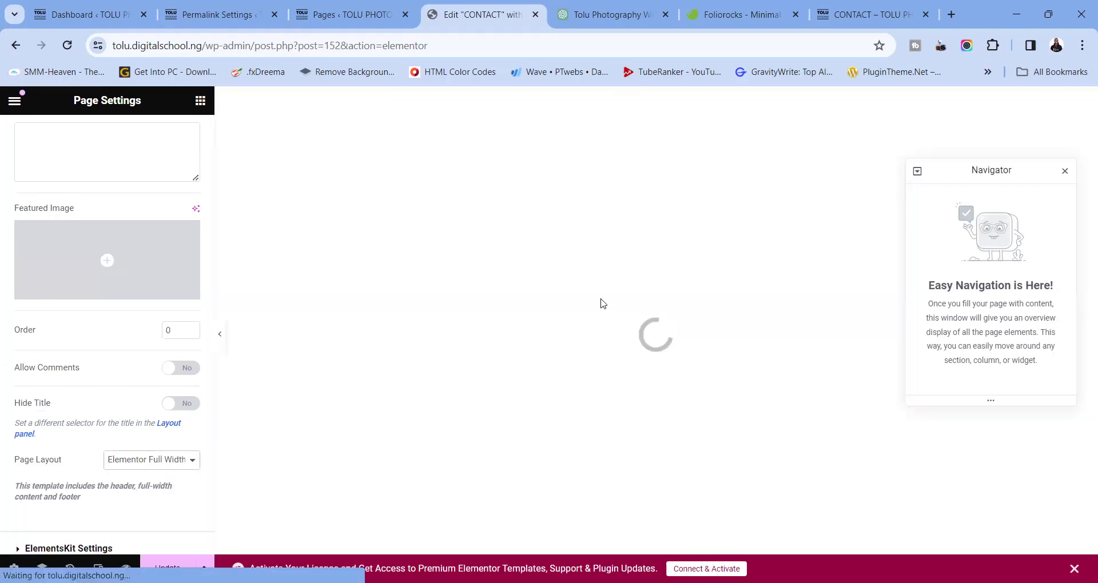
pyautogui.scroll(-5, 696, 263)
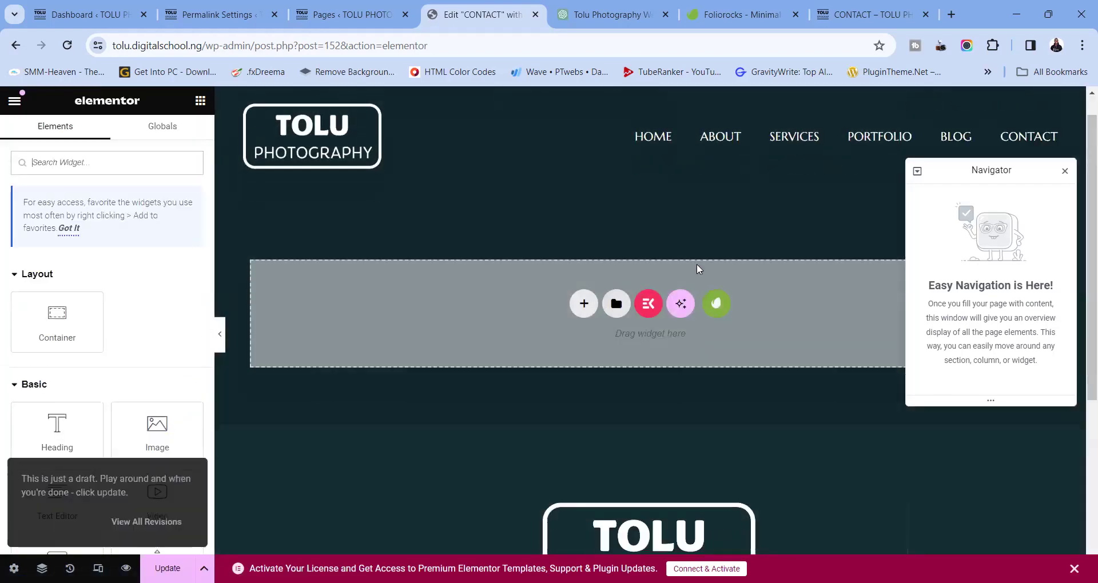
pyautogui.scroll(10, 711, 279)
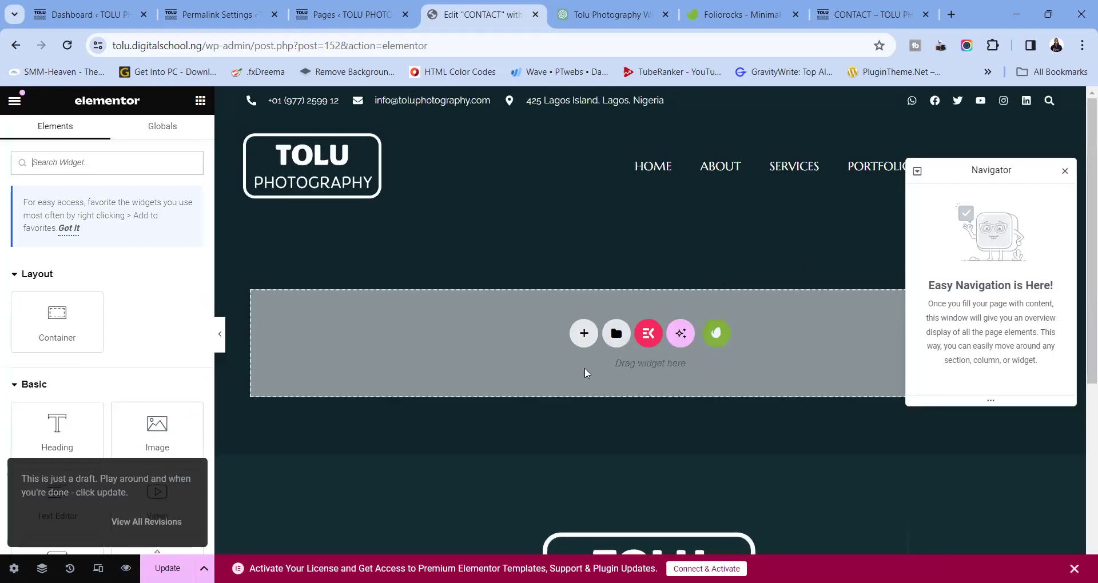
pyautogui.scroll(-5, 704, 235)
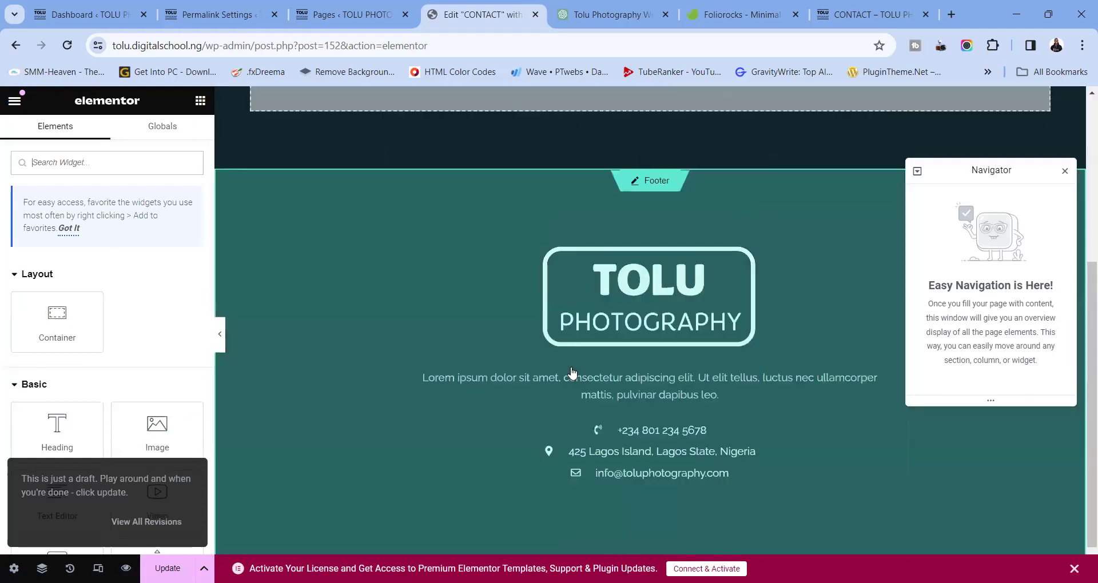
pyautogui.scroll(5, 657, 211)
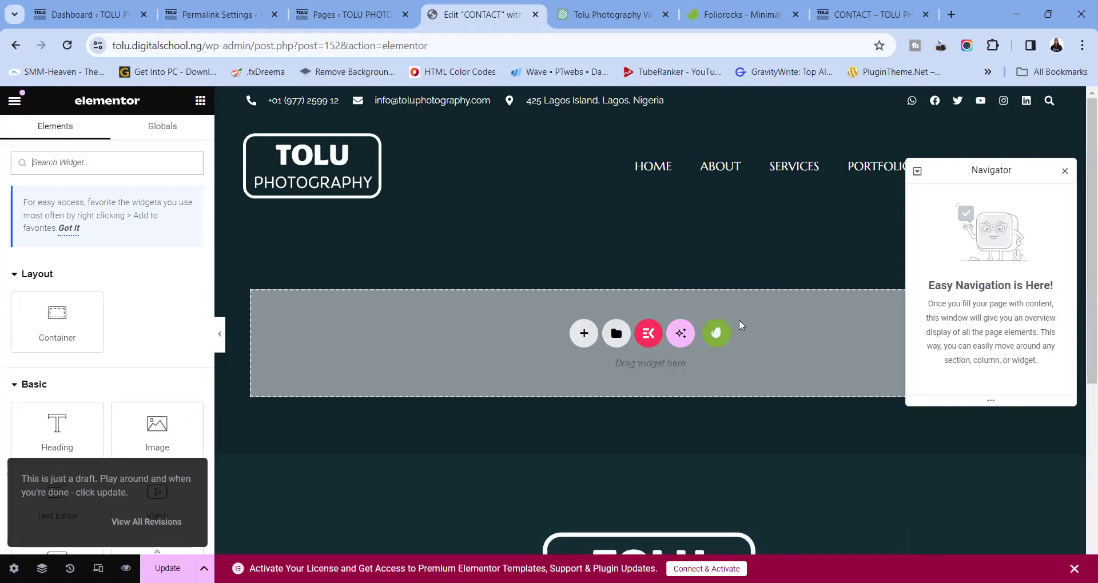
# Insert the Contact template from the installed Photozone template kit into the CONTACT page
pyautogui.click(717, 338)
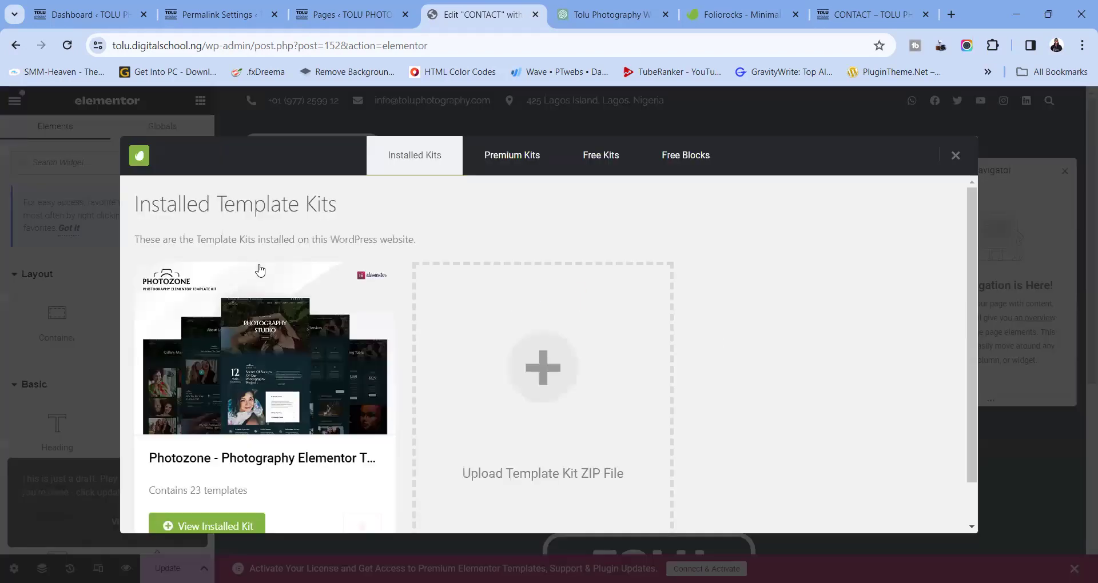
pyautogui.click(234, 532)
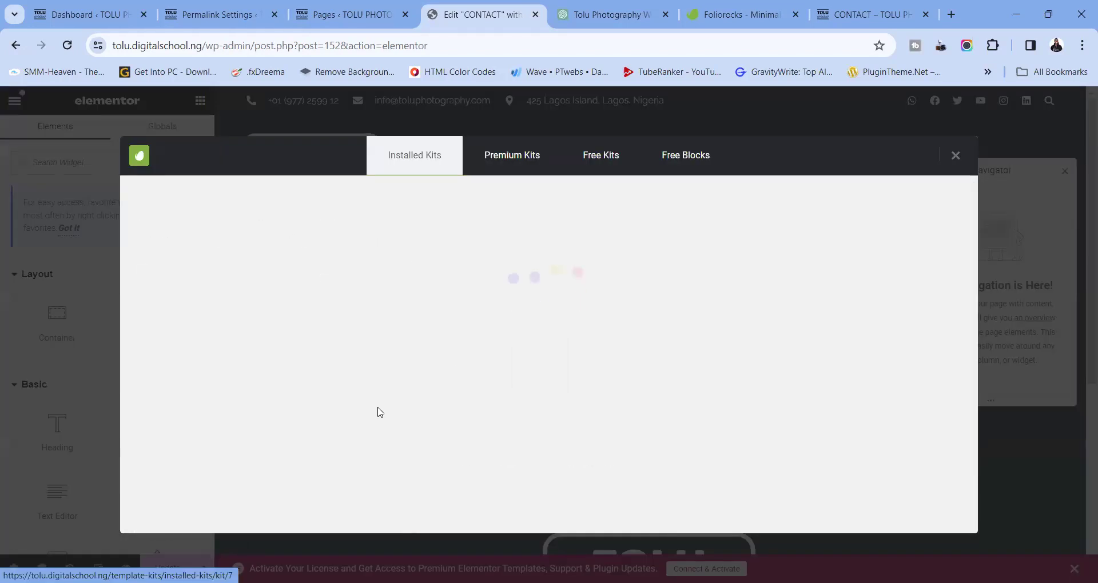
pyautogui.scroll(-8, 573, 344)
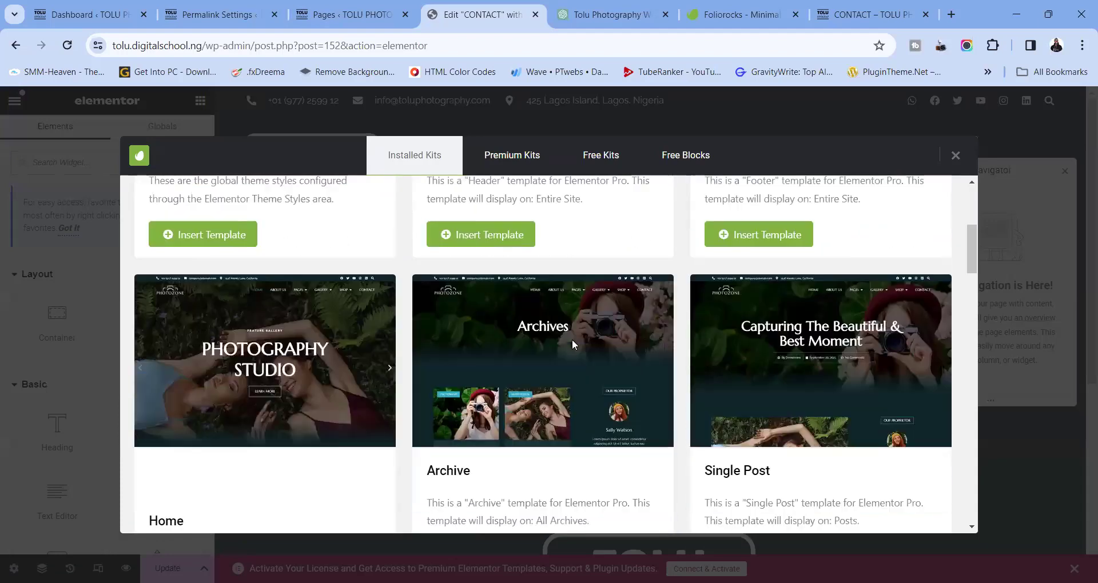
pyautogui.scroll(-10, 574, 344)
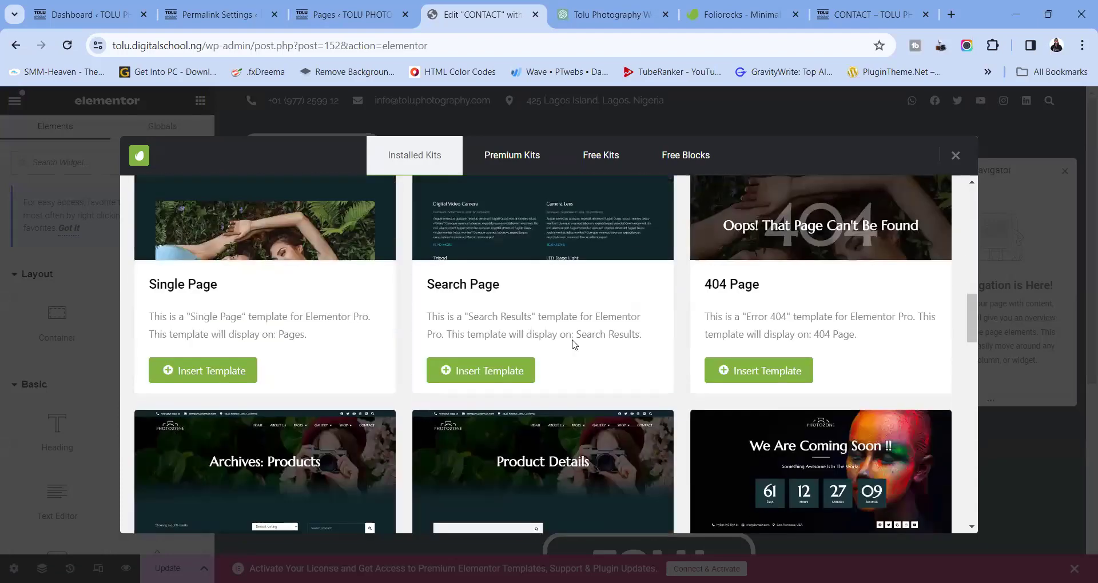
pyautogui.scroll(-10, 572, 338)
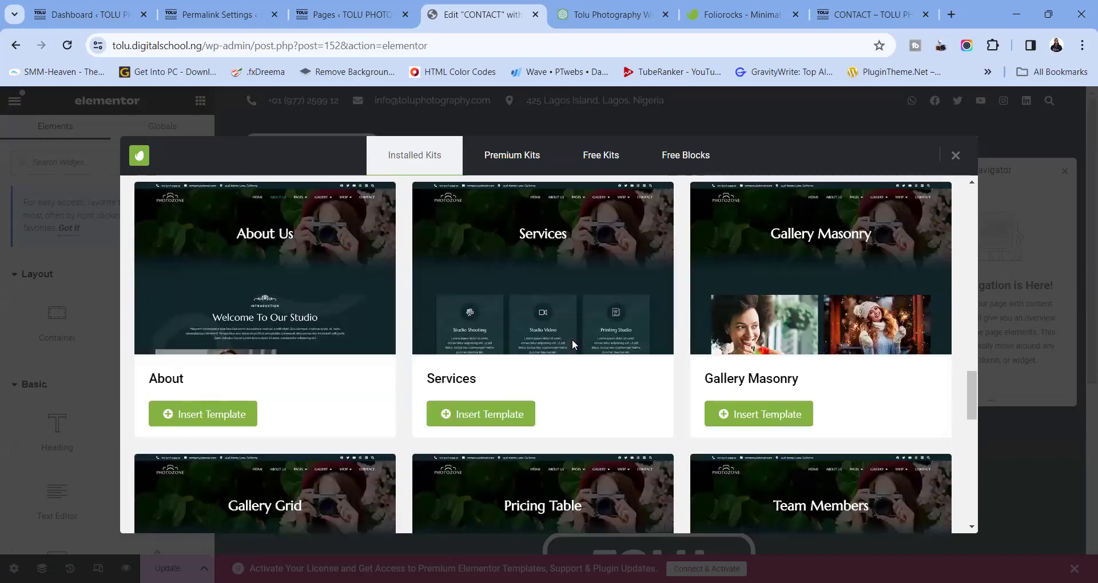
pyautogui.scroll(-6, 574, 344)
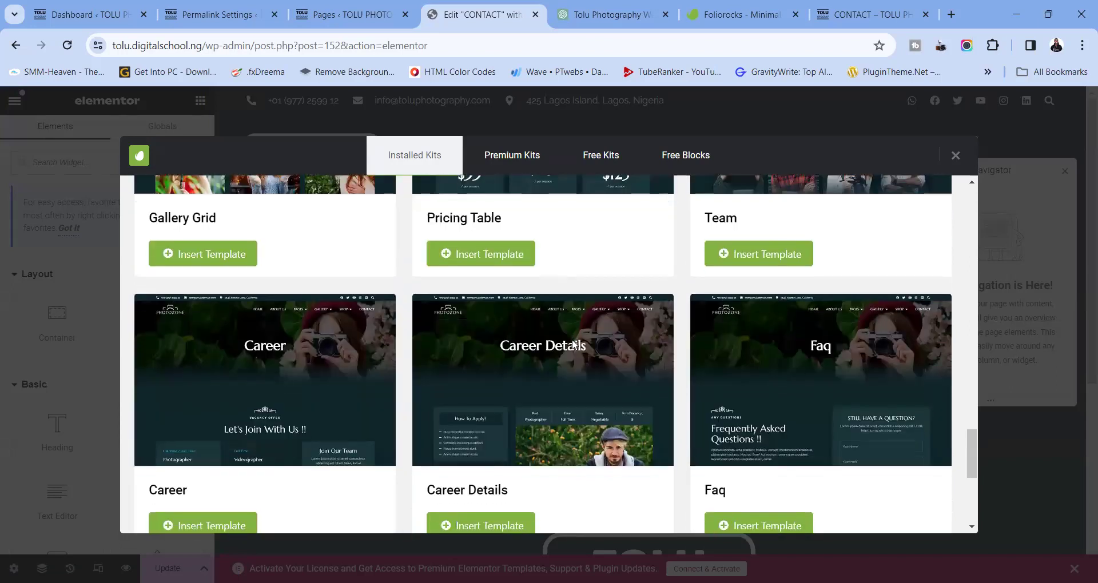
pyautogui.scroll(-2, 572, 338)
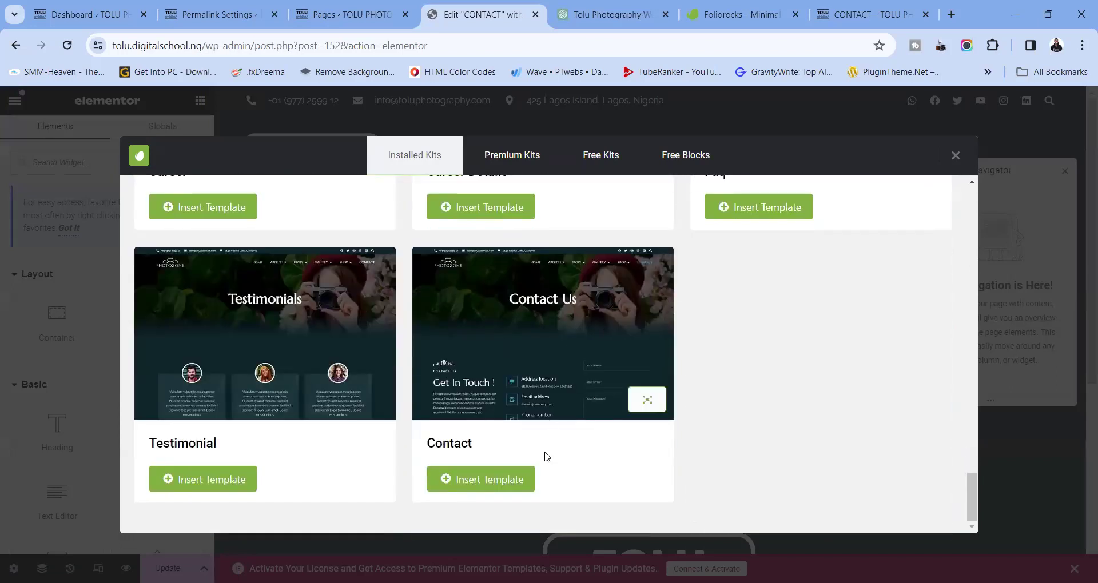
pyautogui.click(517, 482)
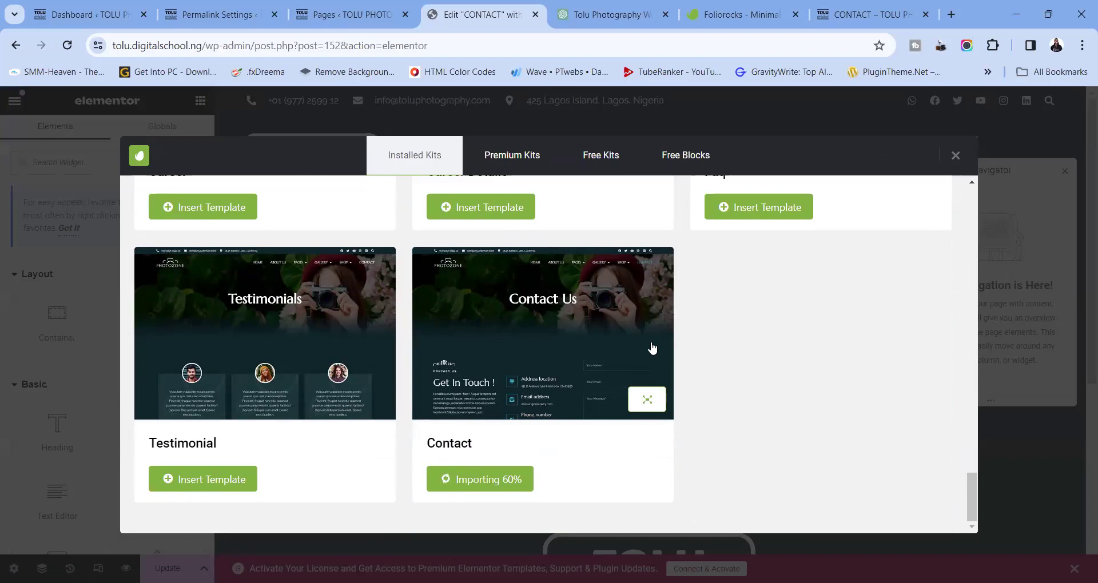
# Scroll the inserted layout, select the contact form, then select the Address icon box
pyautogui.scroll(-7, 735, 338)
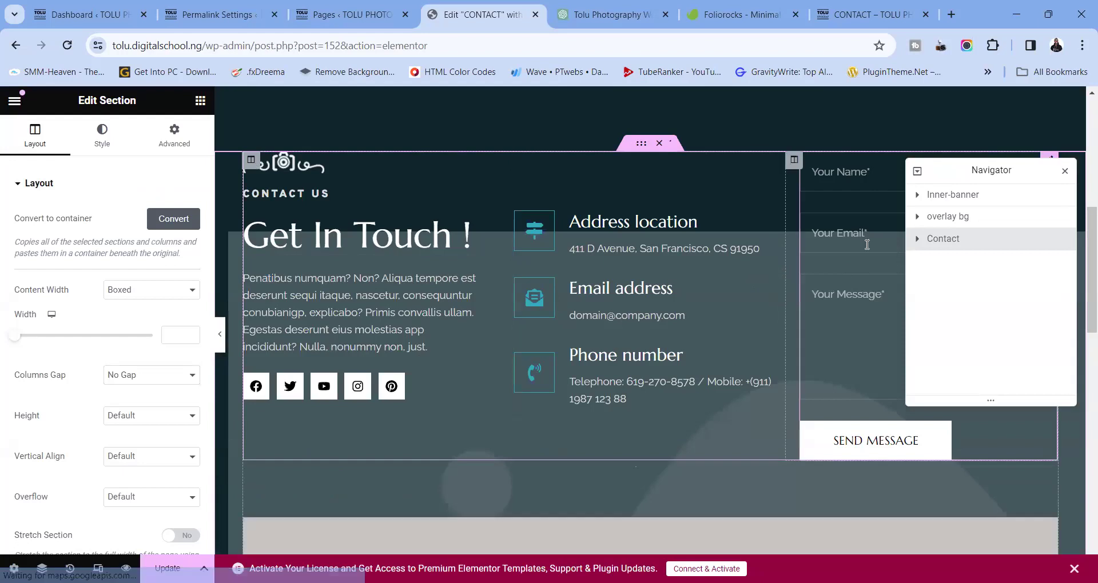
pyautogui.click(845, 265)
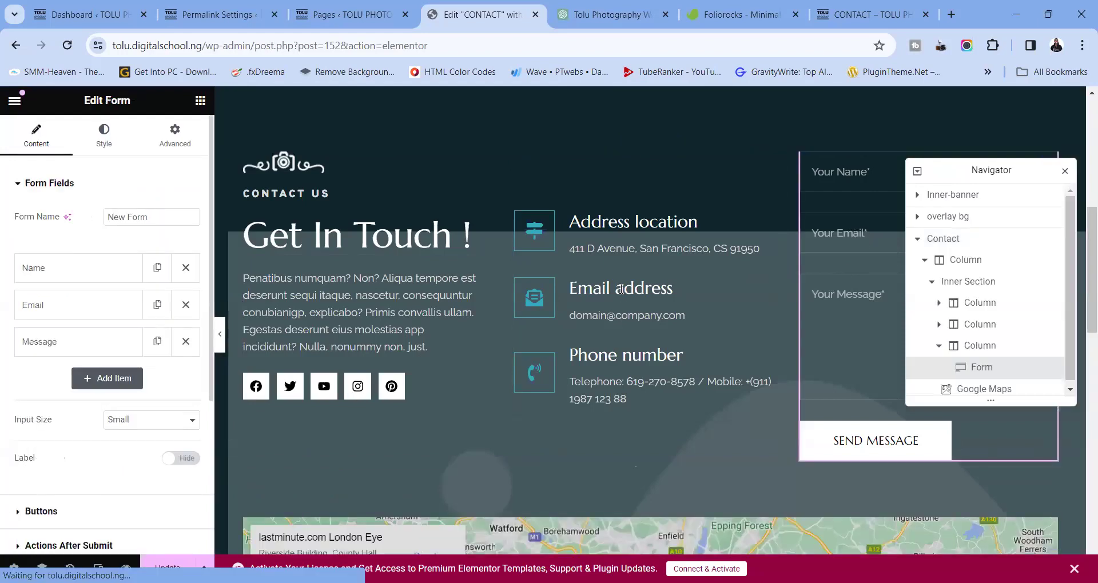
pyautogui.click(631, 246)
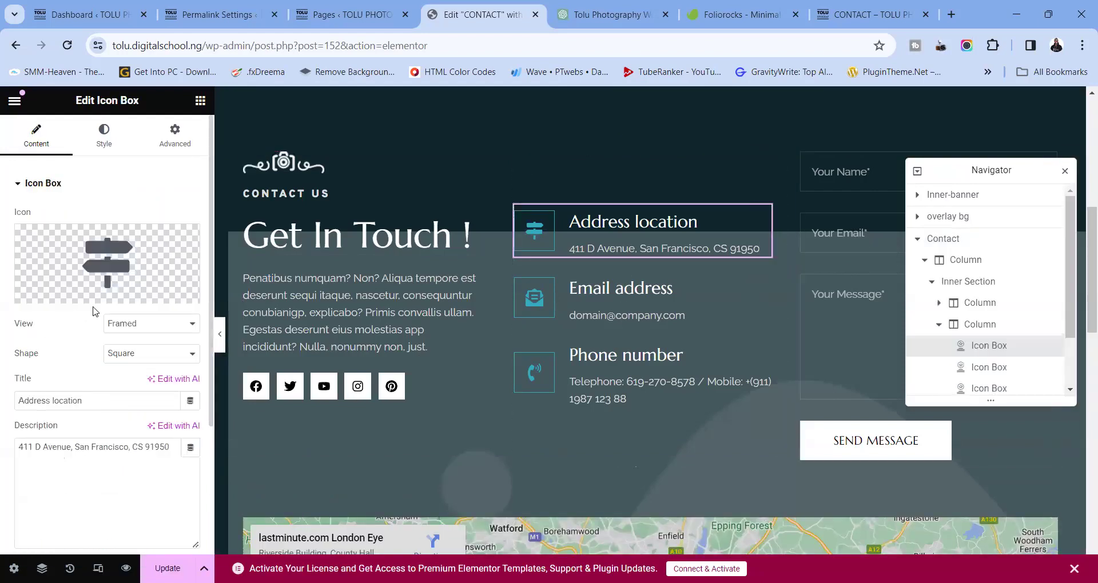
pyautogui.scroll(10, 457, 267)
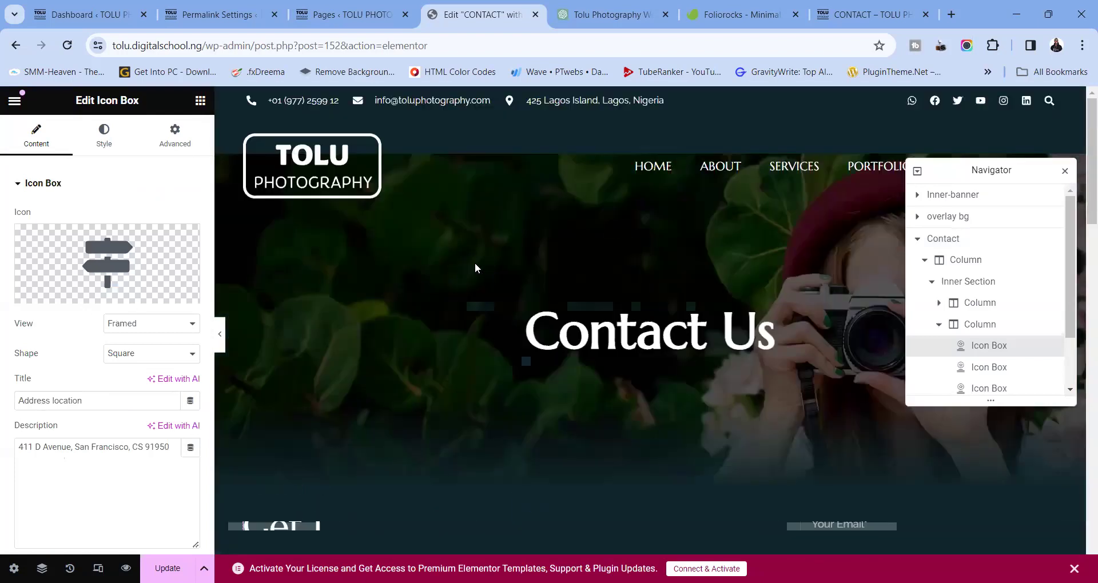
pyautogui.scroll(-9, 494, 230)
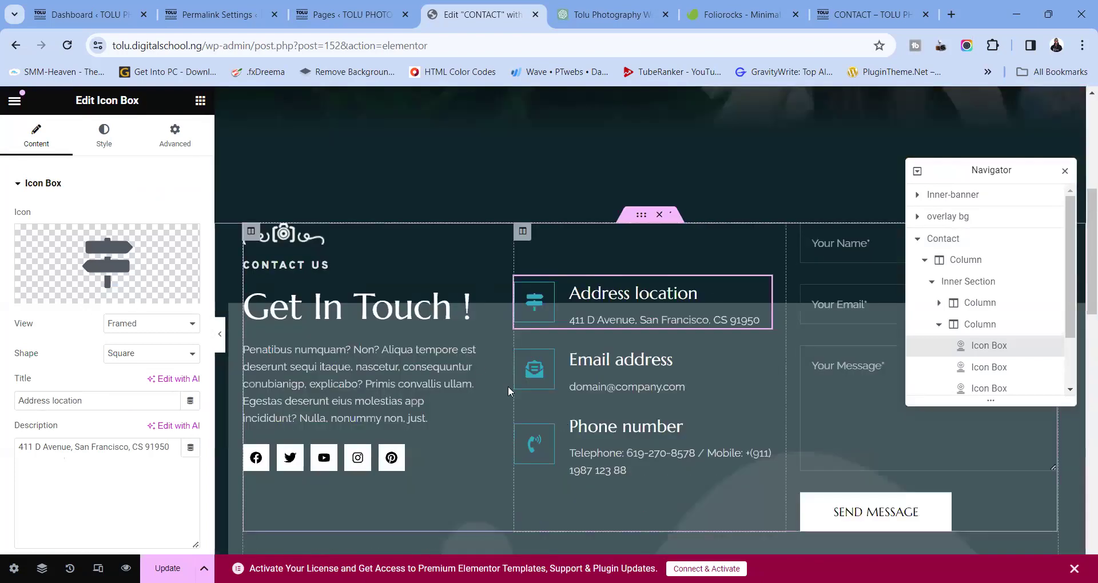
# Replace the Address box's placeholder description with the studio's Lagos, Nigeria address
pyautogui.click(78, 447)
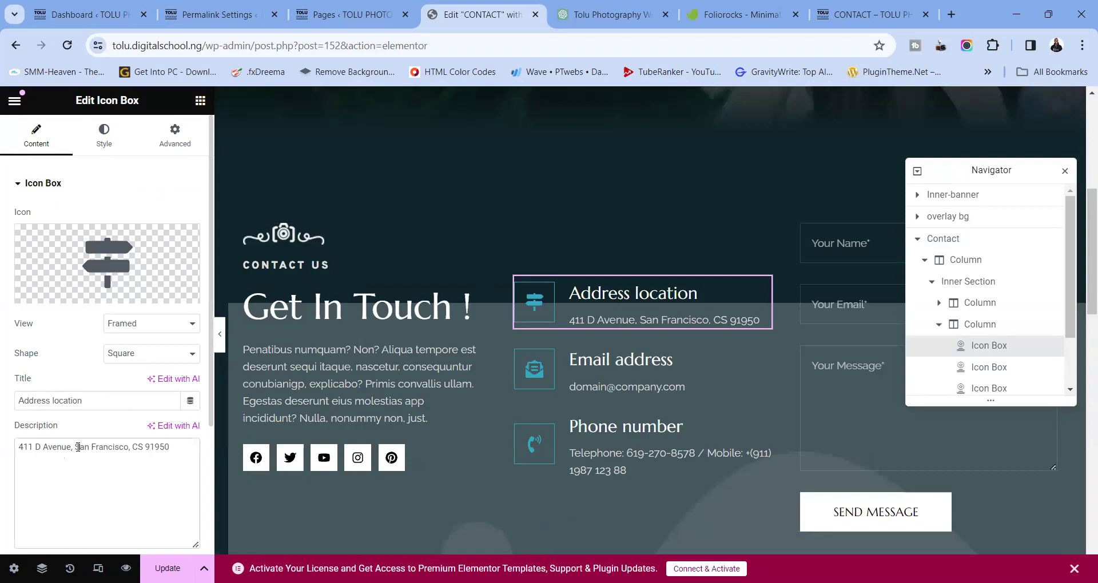
pyautogui.scroll(-3, 86, 378)
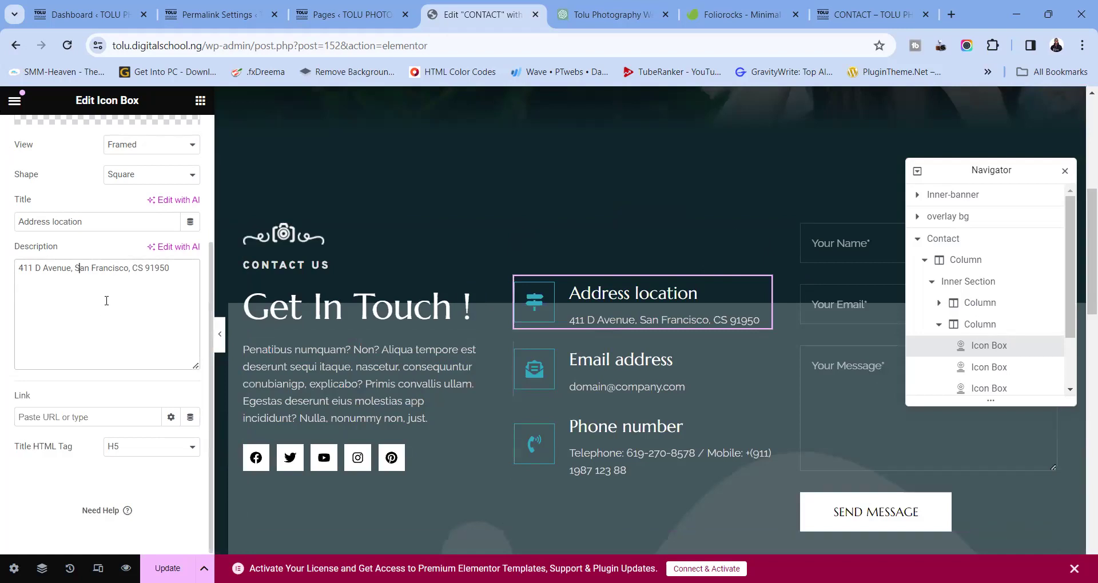
pyautogui.hotkey('ctrl', 'a')
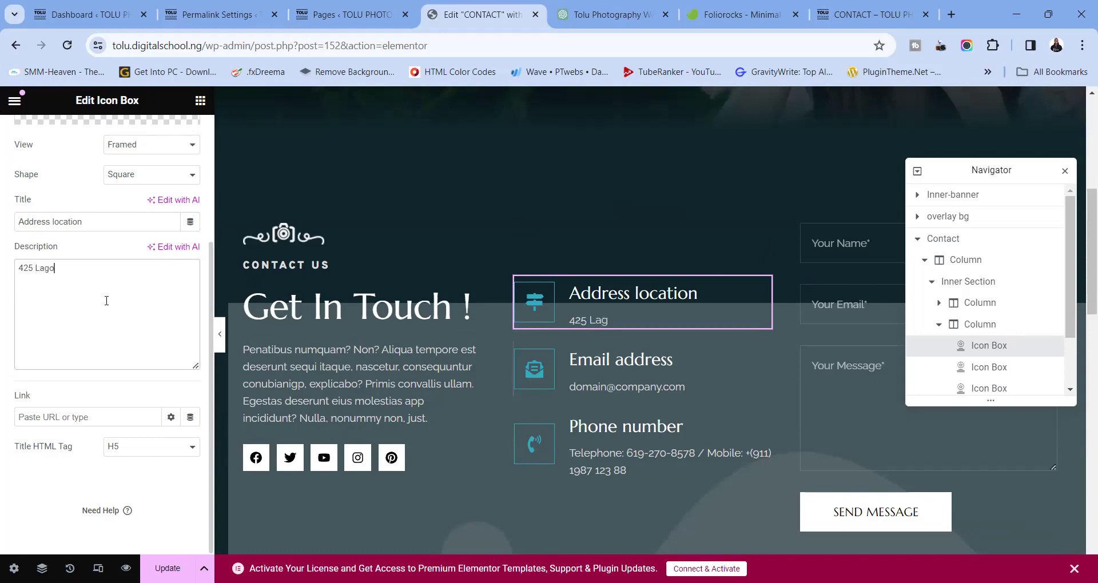
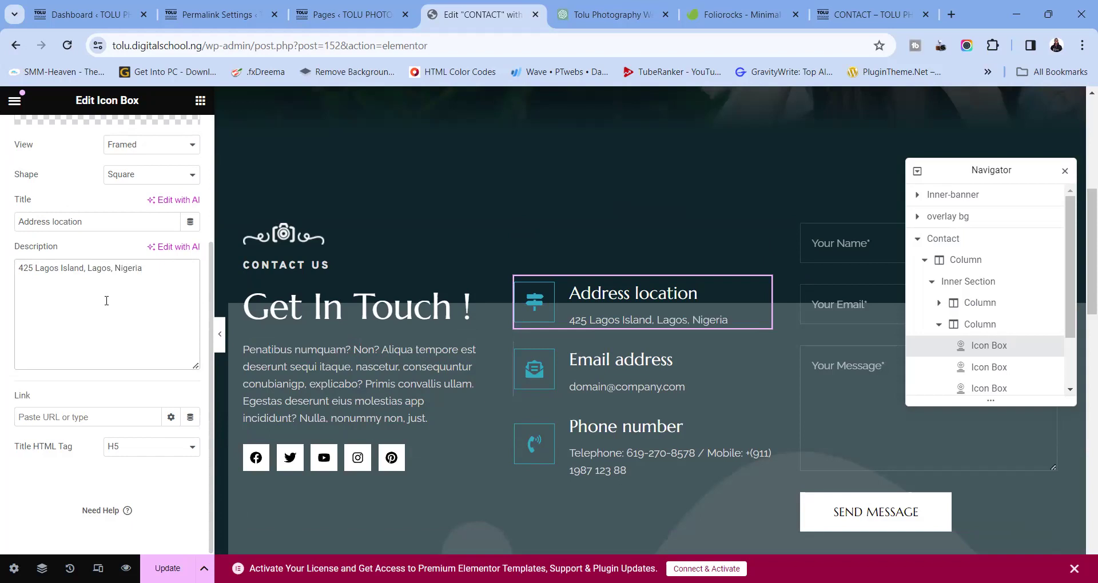
# Replace the Email and Phone boxes' placeholders with the studio's email and Nigerian phone number
pyautogui.click(629, 366)
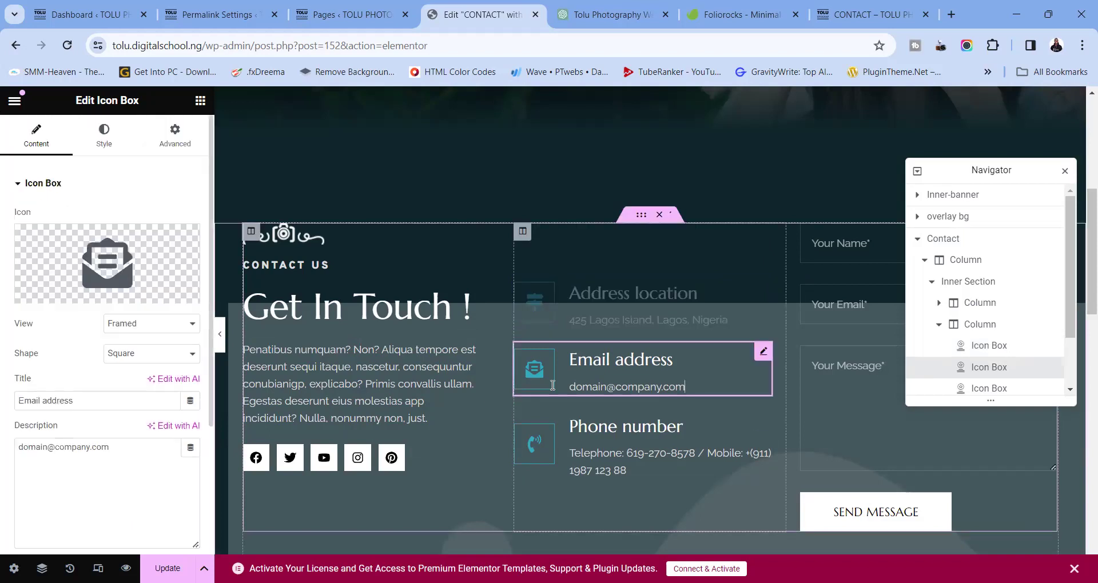
pyautogui.click(96, 447)
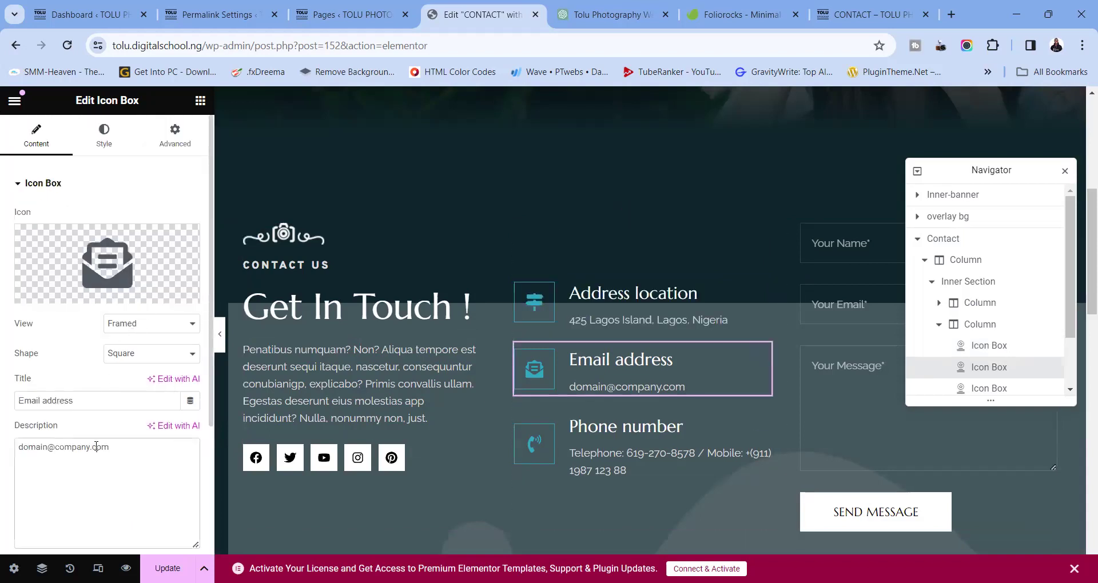
pyautogui.hotkey('ctrl', 'a')
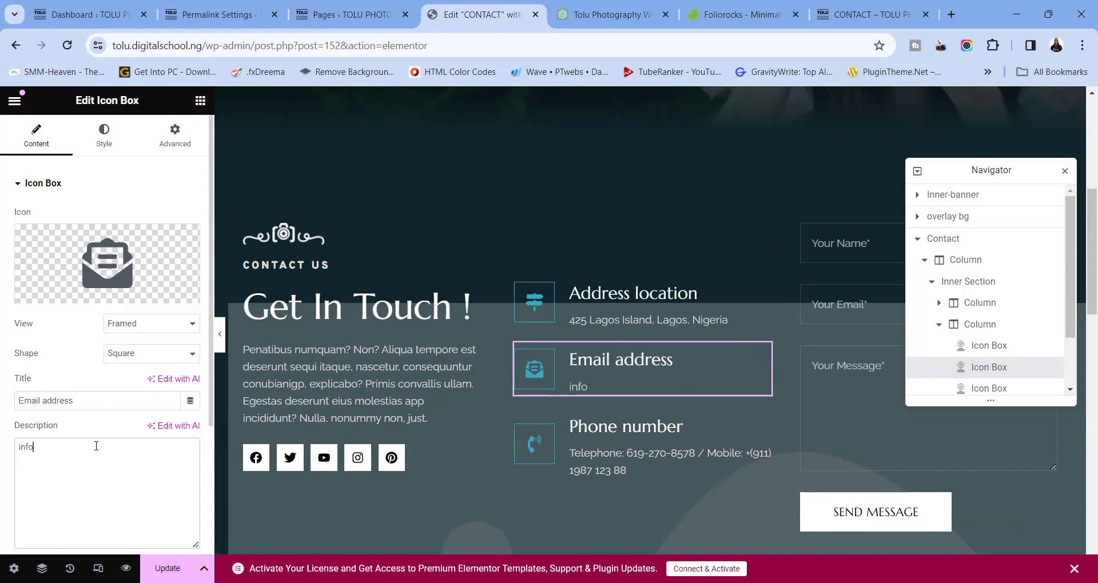
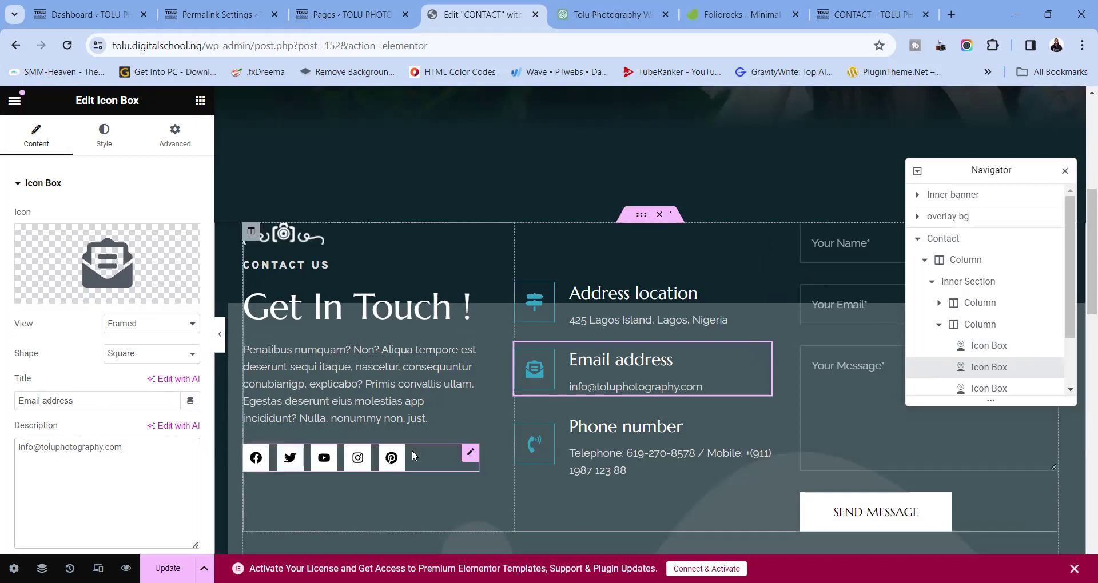
pyautogui.click(580, 437)
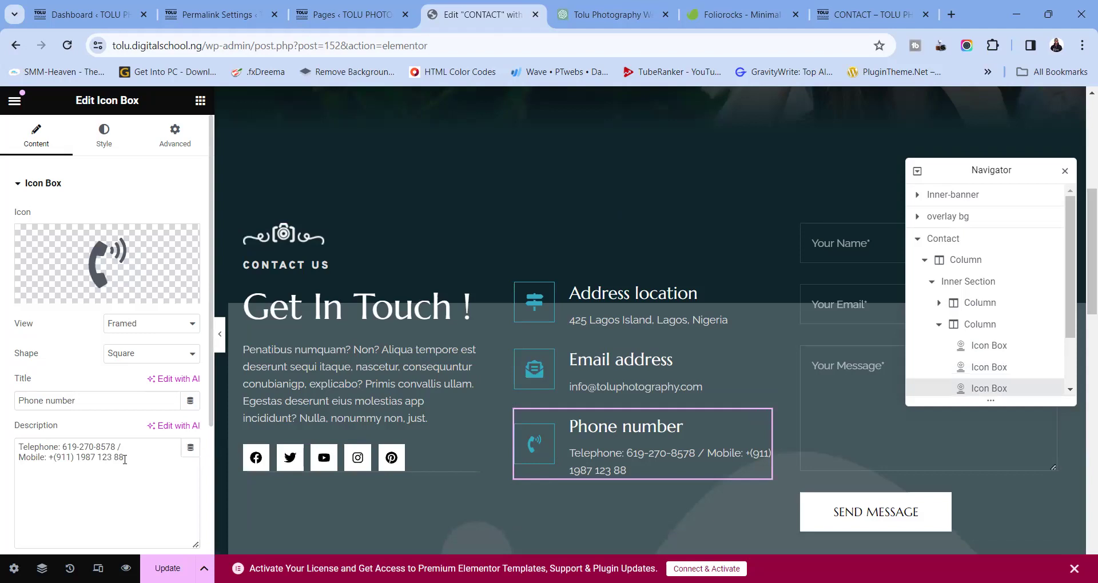
pyautogui.hotkey('ctrl', 'a')
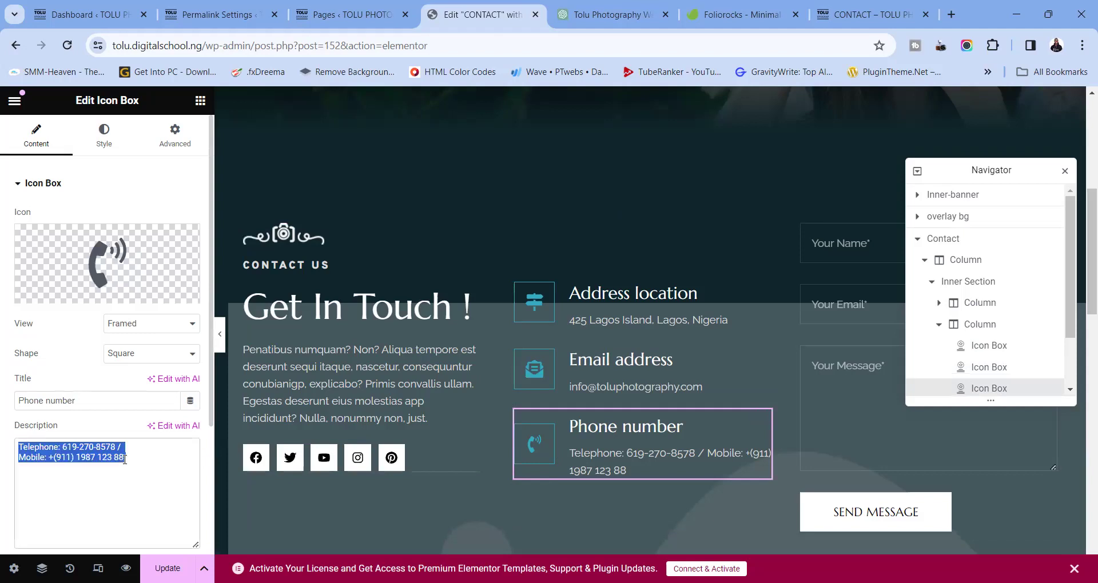
pyautogui.write('+234 80')
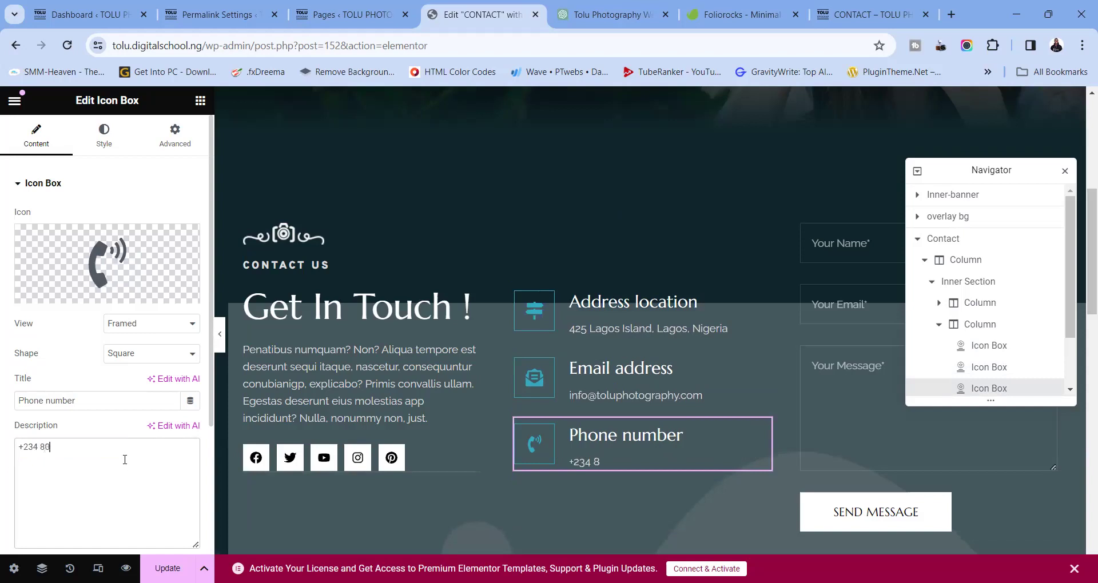
pyautogui.write('1 234 5678')
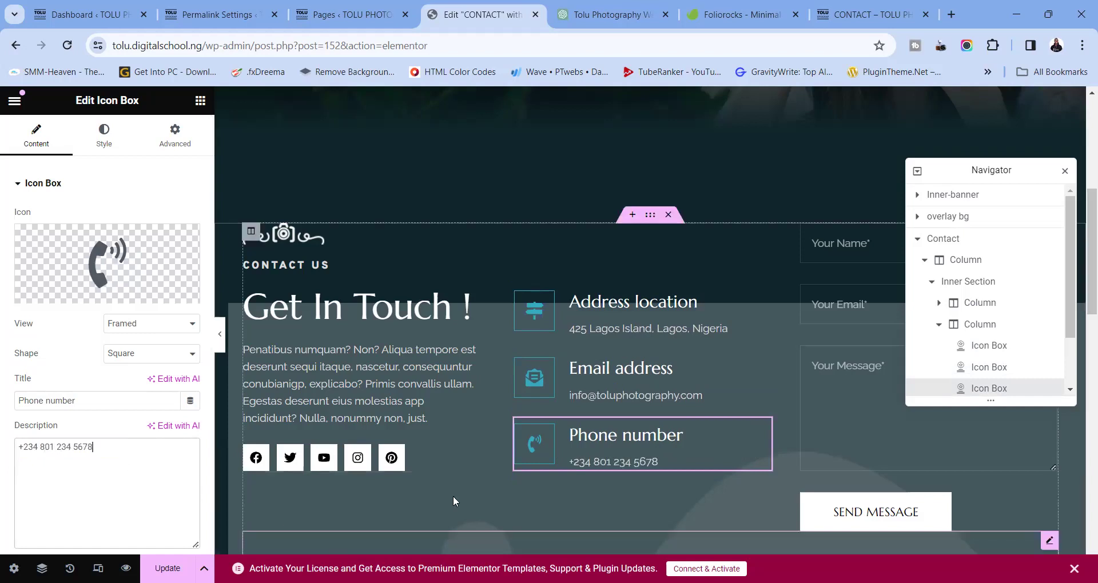
pyautogui.click(423, 389)
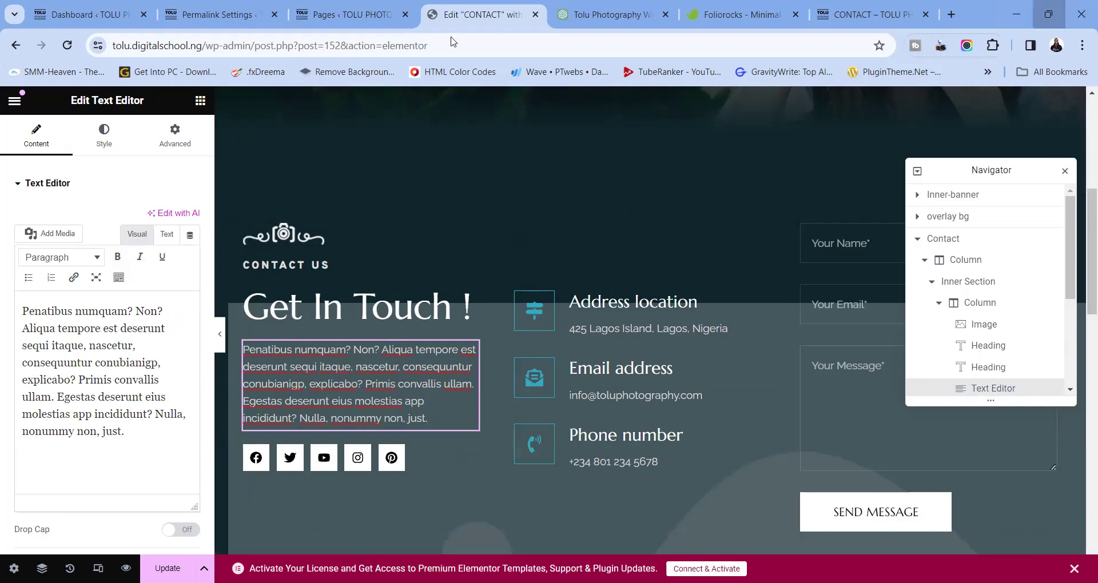
pyautogui.press('super+Down')
# Copy ChatGPT's 'Ready to book your session' Contact Us paragraph and return to the CONTACT editor
pyautogui.click(607, 14)
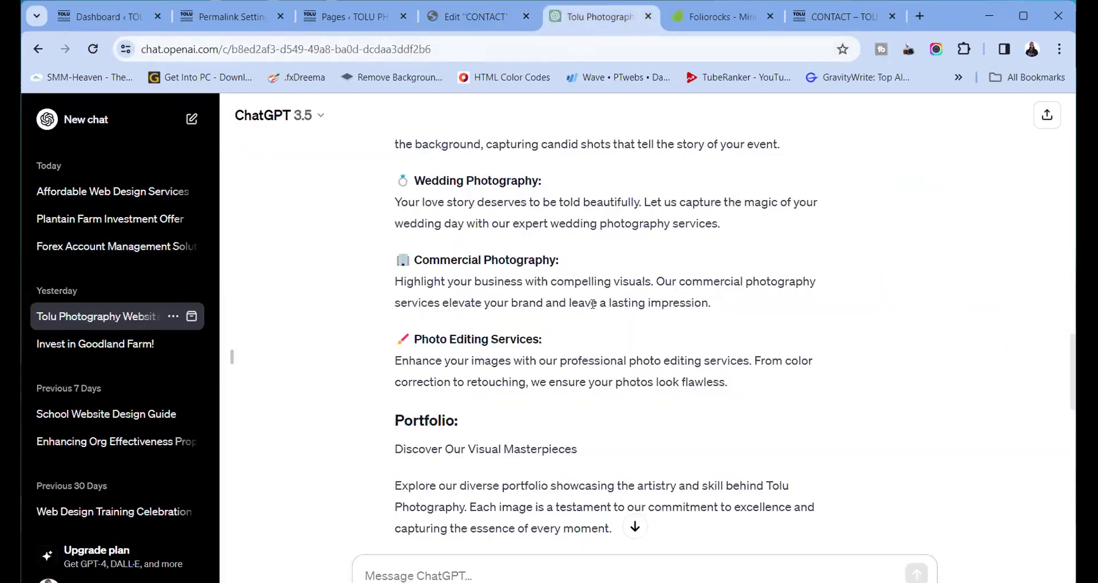
pyautogui.scroll(-12, 593, 304)
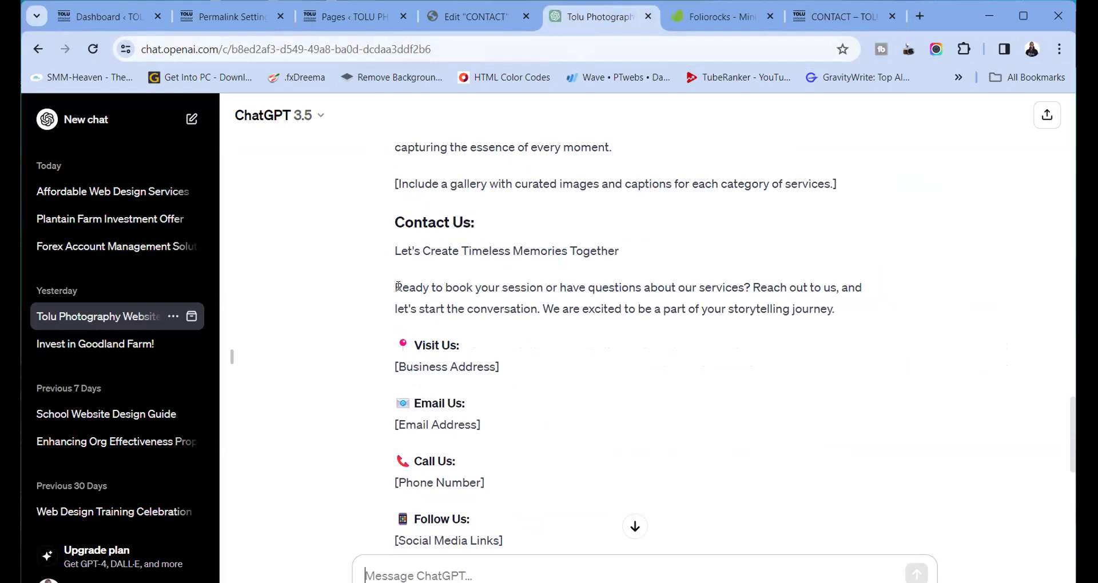
pyautogui.moveTo(397, 287); pyautogui.dragTo(836, 309)
pyautogui.hotkey('ctrl', 'c')
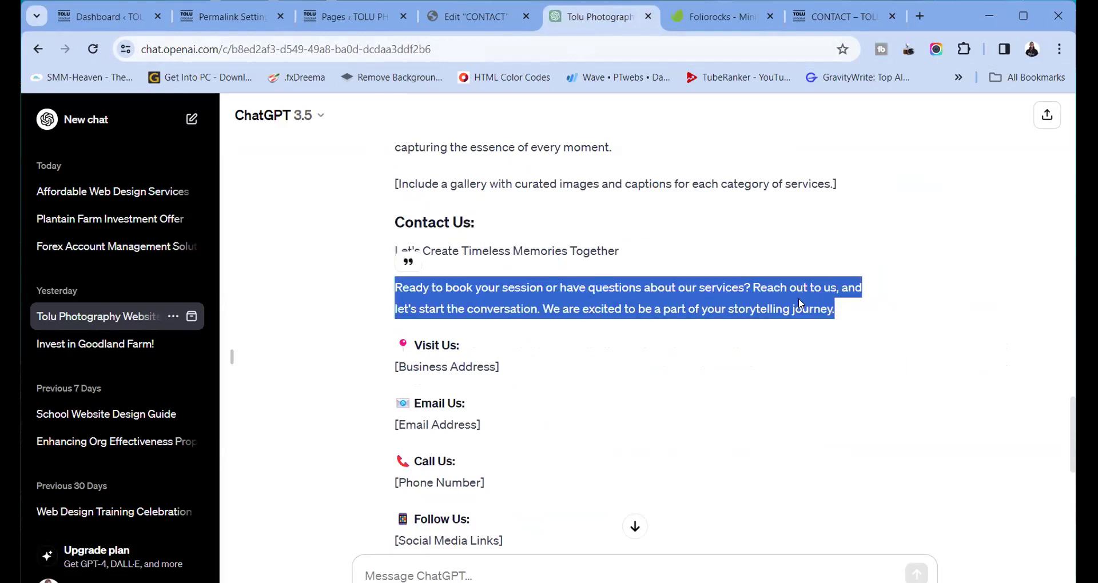
pyautogui.rightClick(798, 297)
pyautogui.click(469, 317)
pyautogui.click(453, 23)
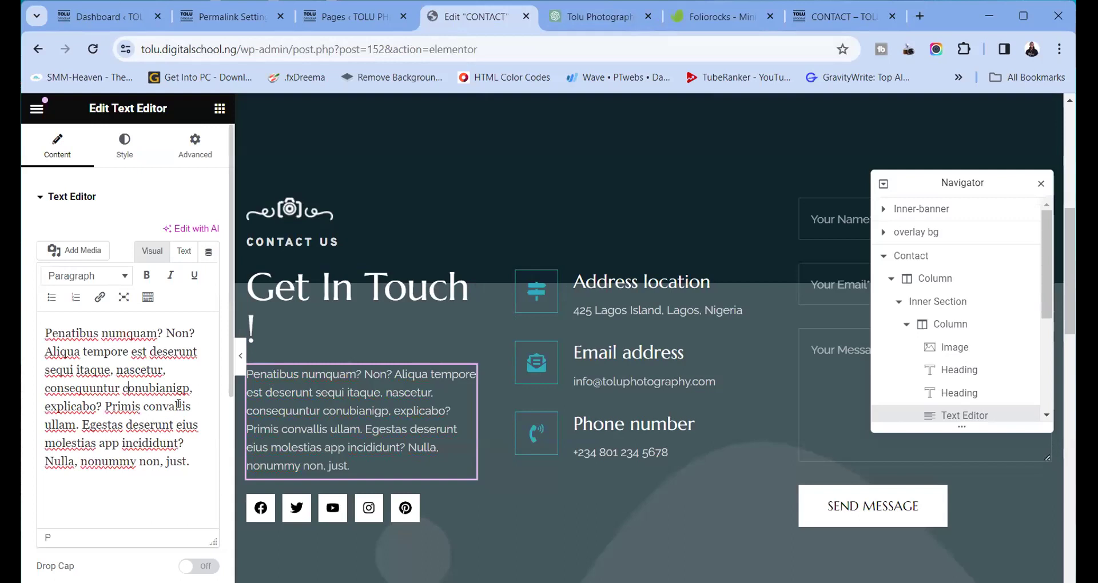
# Paste the booking paragraph over the placeholder intro, then copy the 'Let's Create Timeless Memories Together' tagline
pyautogui.hotkey('ctrl', 'a')
pyautogui.hotkey('ctrl', 'v')
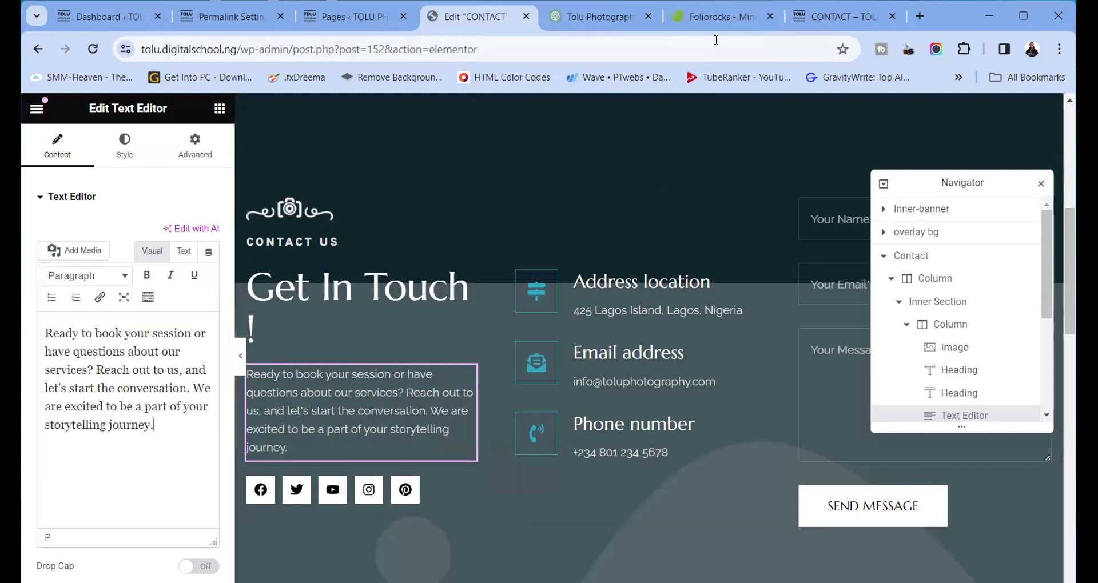
pyautogui.click(603, 16)
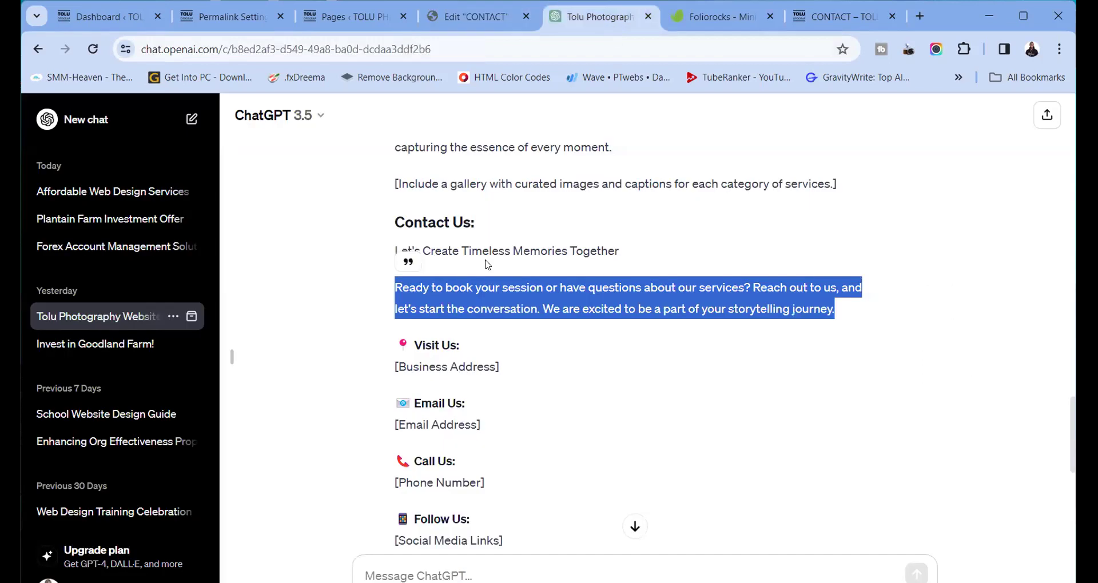
pyautogui.click(626, 253)
pyautogui.moveTo(625, 253); pyautogui.dragTo(393, 251)
pyautogui.rightClick(393, 253)
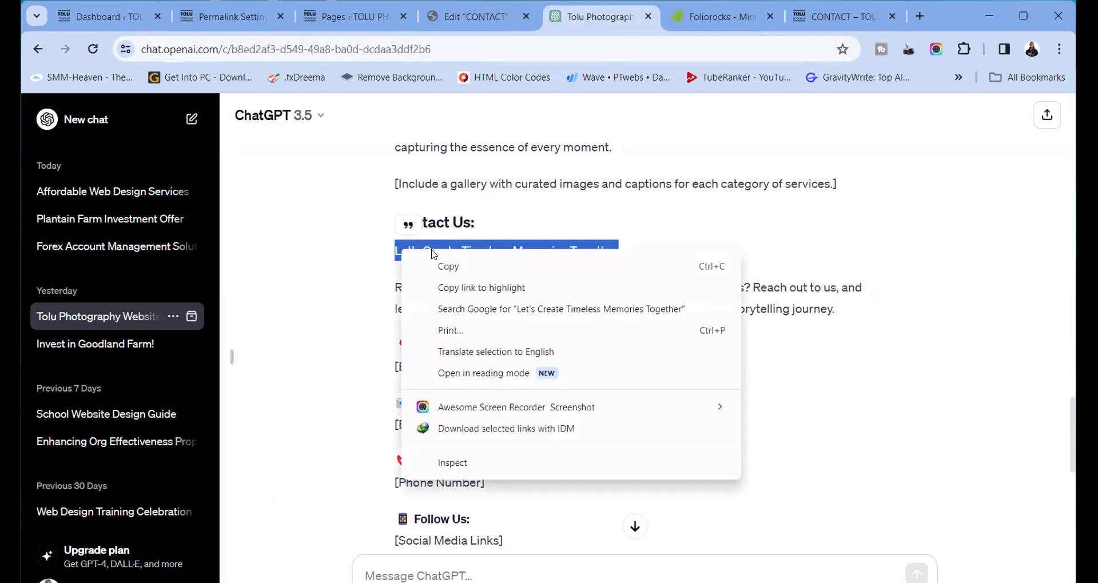
pyautogui.click(411, 264)
pyautogui.scroll(-3, 484, 314)
pyautogui.scroll(3, 483, 324)
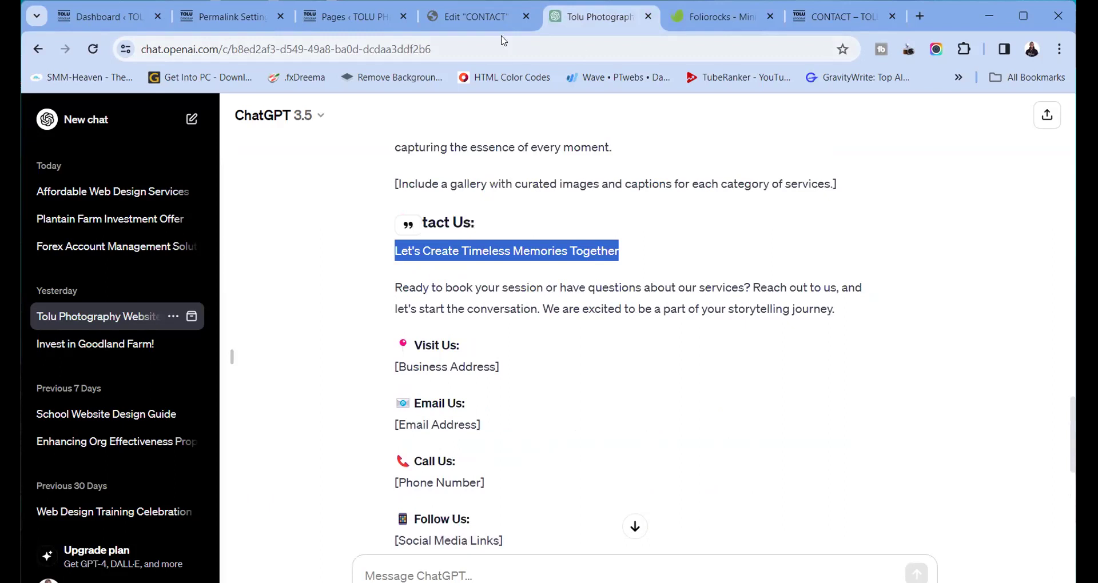
# Insert the tagline on its own line above the booking paragraph, removing the extra blank line
pyautogui.click(492, 17)
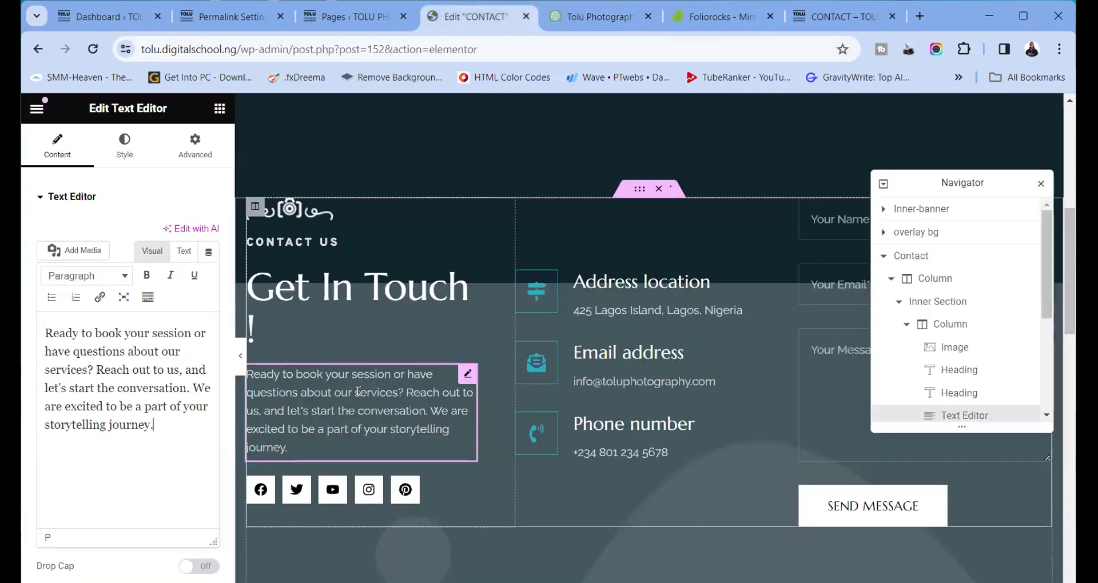
pyautogui.scroll(-4, 480, 372)
pyautogui.scroll(4, 461, 379)
pyautogui.click(48, 336)
pyautogui.press('Return')
pyautogui.press('Return')
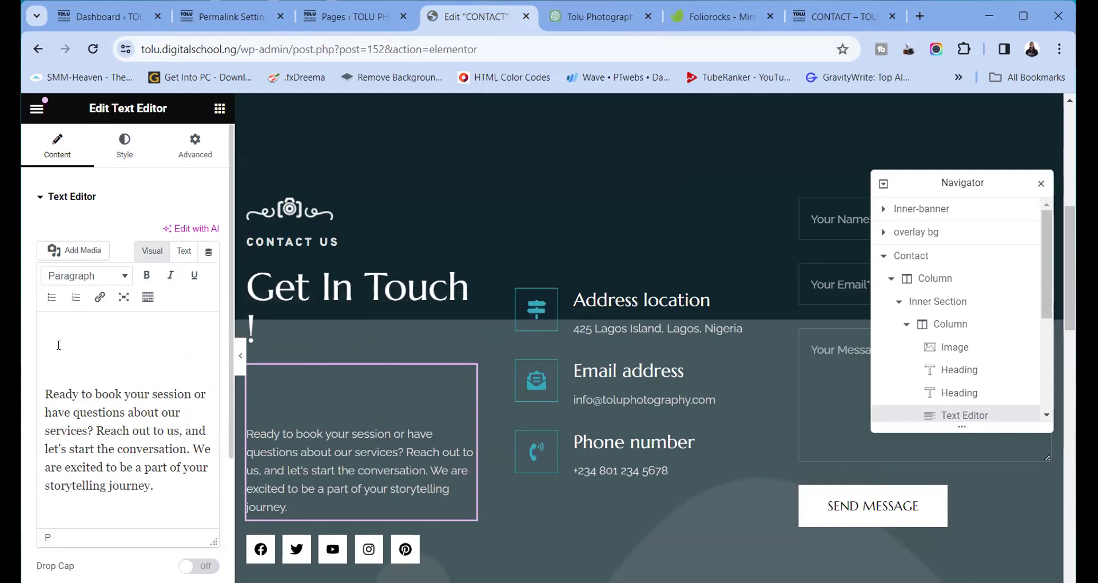
pyautogui.hotkey('ctrl', 'v')
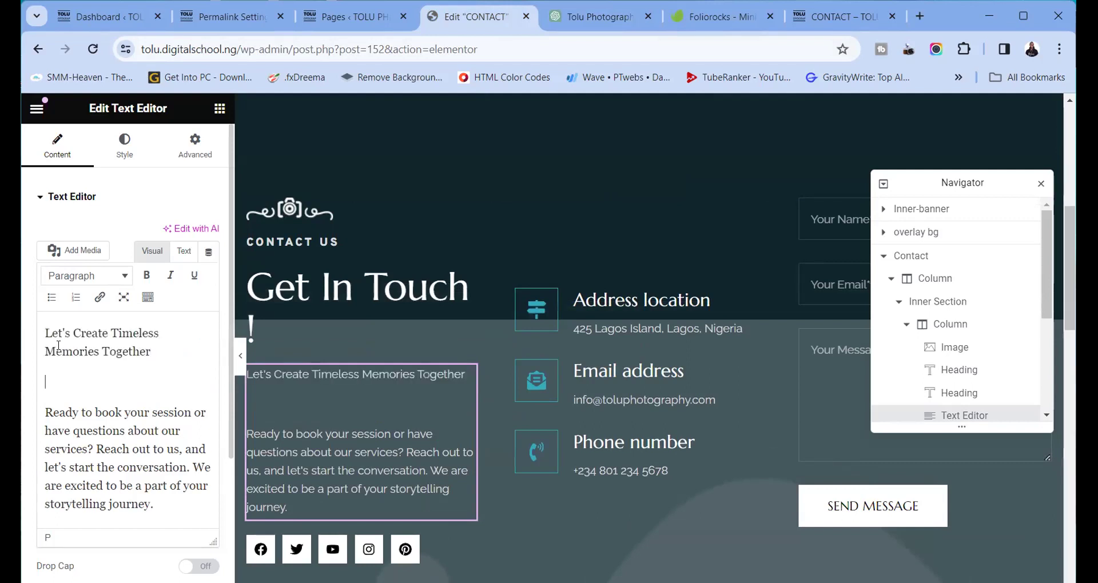
pyautogui.press('BackSpace')
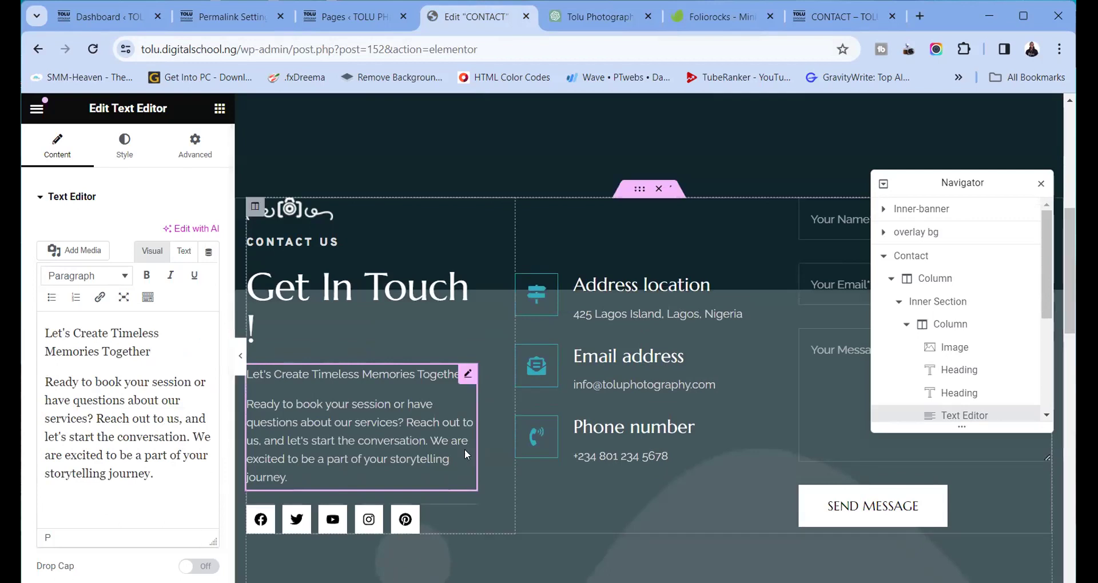
pyautogui.scroll(-4, 479, 452)
pyautogui.scroll(3, 479, 452)
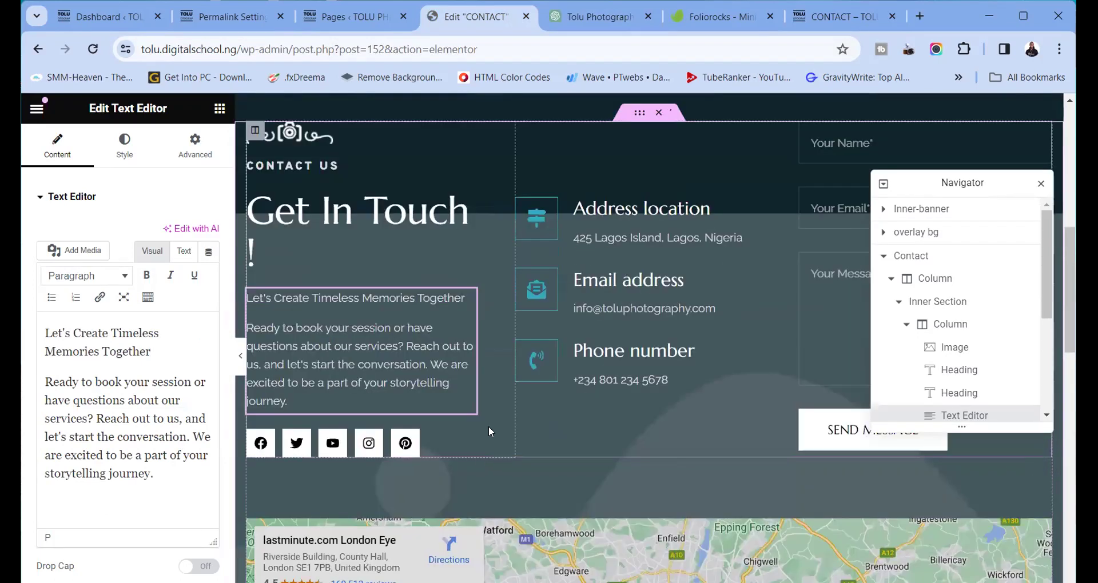
# Inspect the form's Actions After Submit Email recipient address without changing it
pyautogui.click(812, 244)
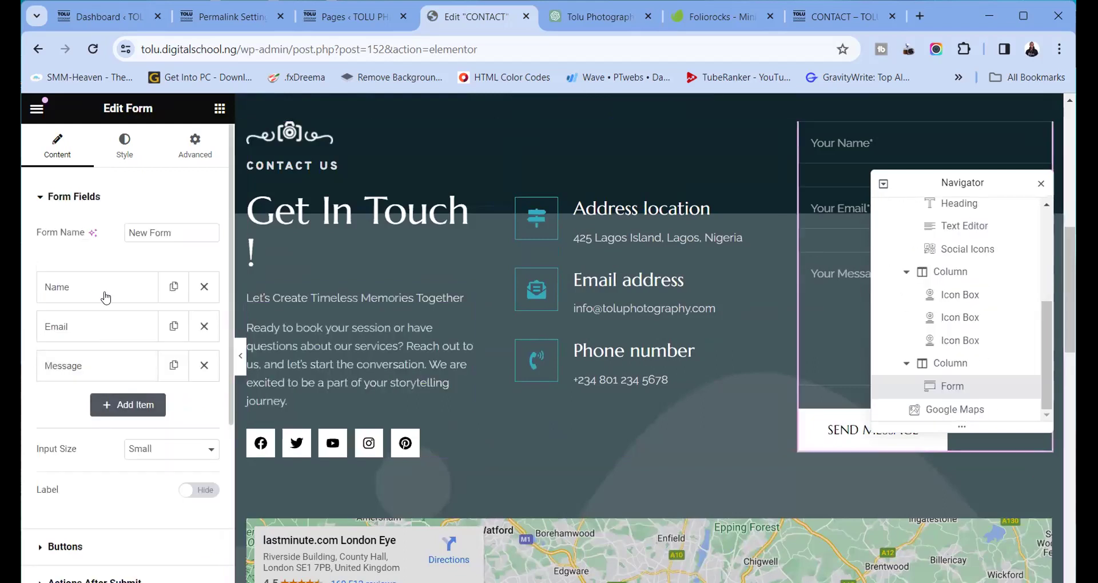
pyautogui.scroll(-5, 136, 314)
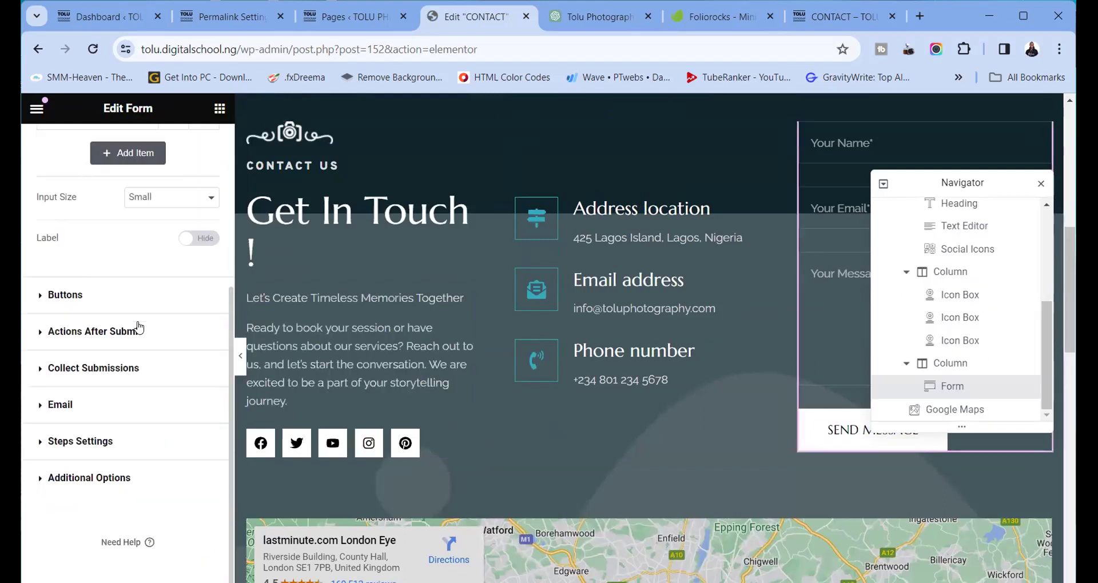
pyautogui.click(119, 332)
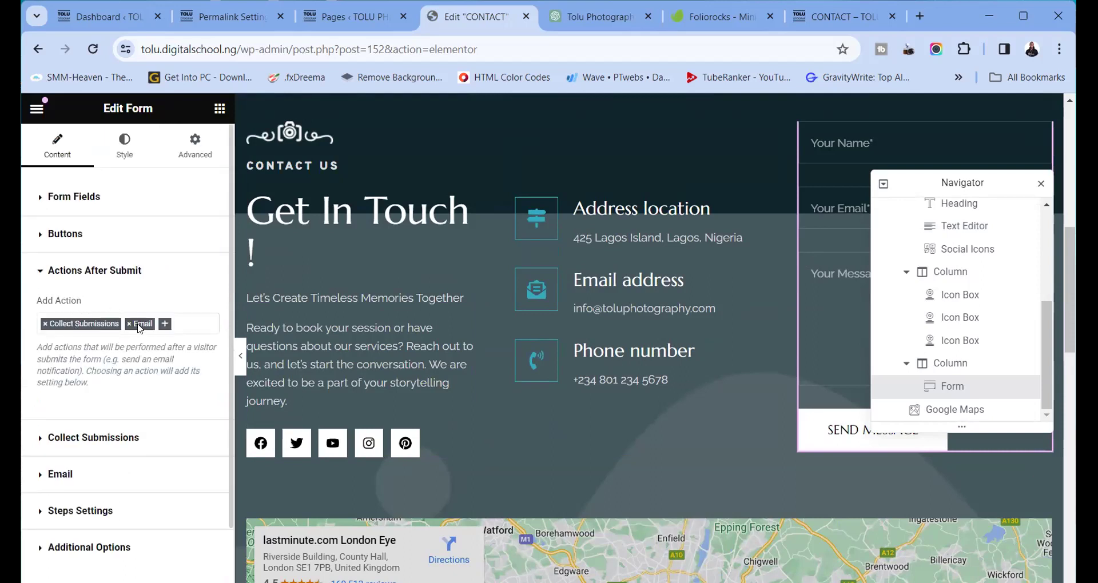
pyautogui.click(66, 234)
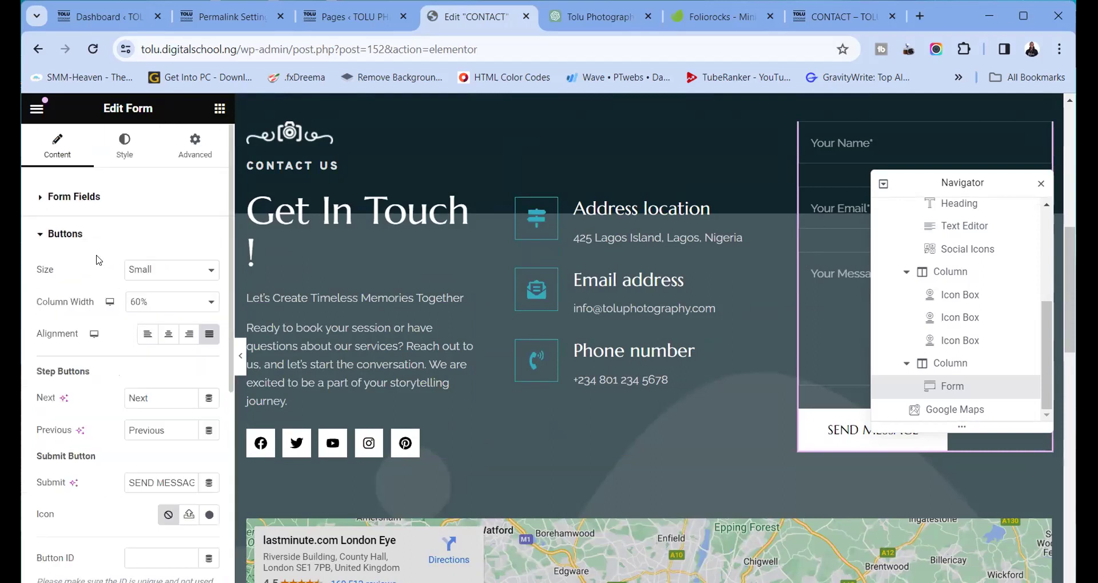
pyautogui.click(91, 234)
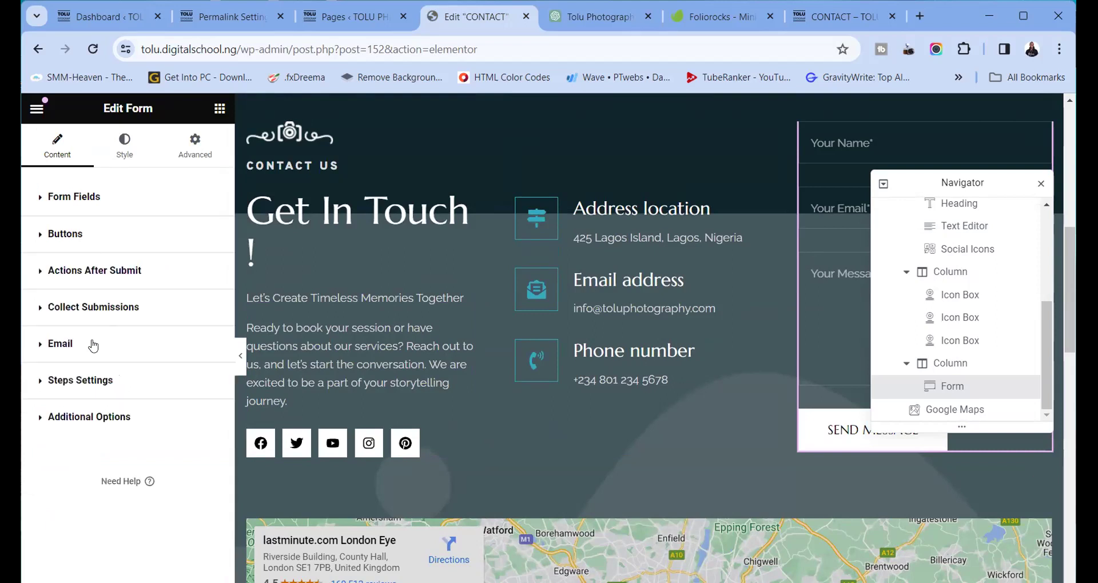
pyautogui.click(93, 346)
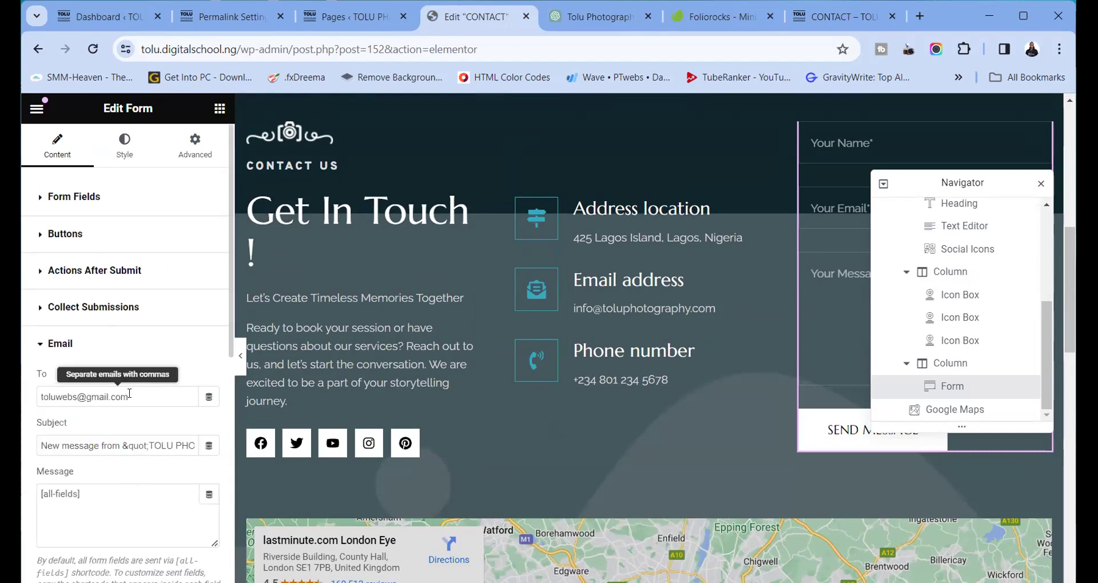
pyautogui.moveTo(130, 394); pyautogui.dragTo(37, 404)
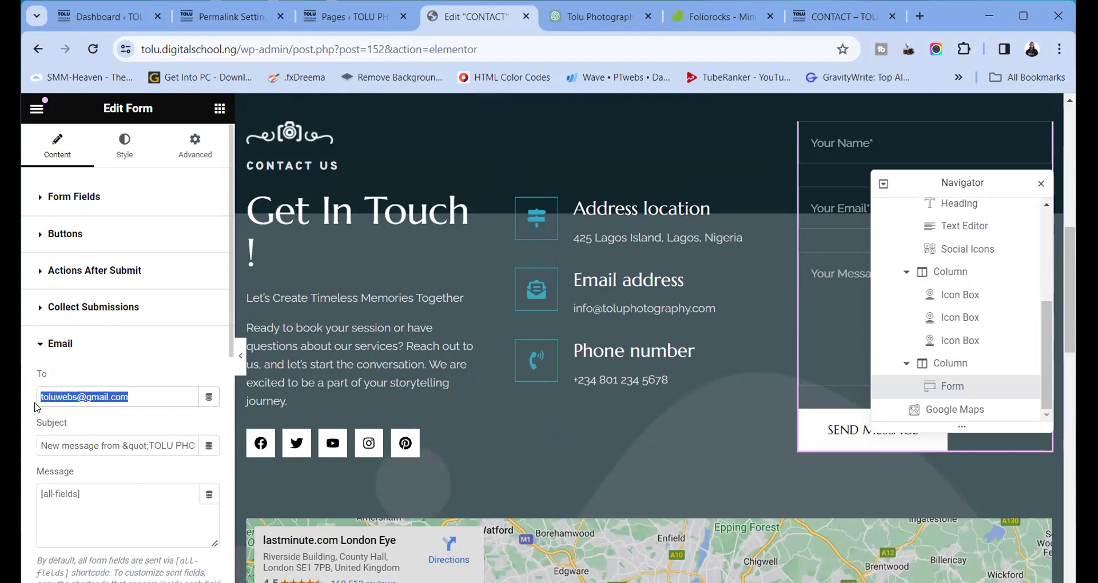
pyautogui.click(126, 397)
pyautogui.moveTo(129, 397); pyautogui.dragTo(47, 404)
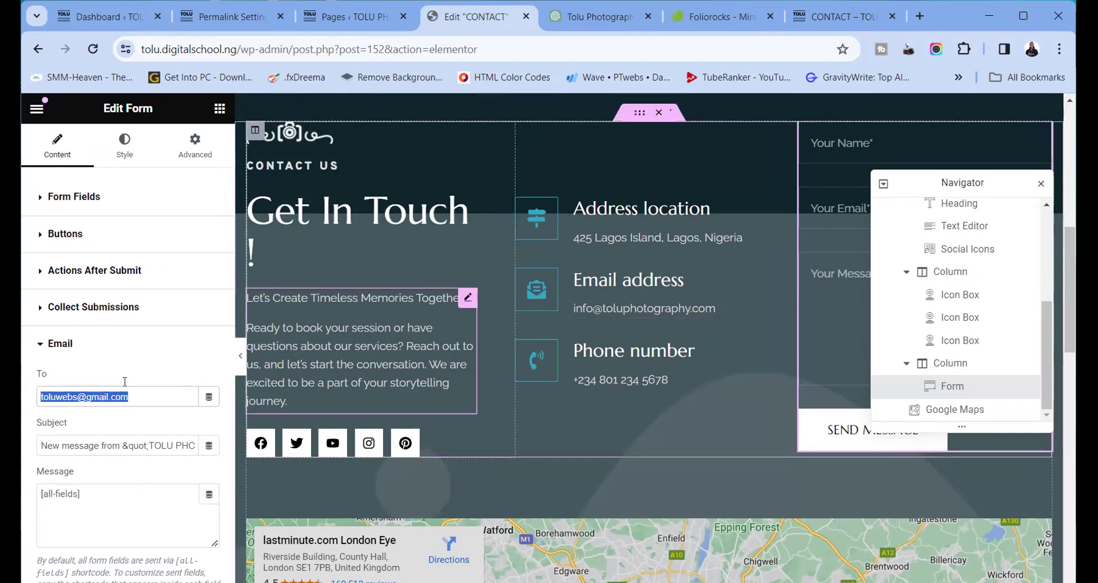
pyautogui.click(148, 393)
pyautogui.moveTo(148, 394); pyautogui.dragTo(29, 403)
pyautogui.click(72, 345)
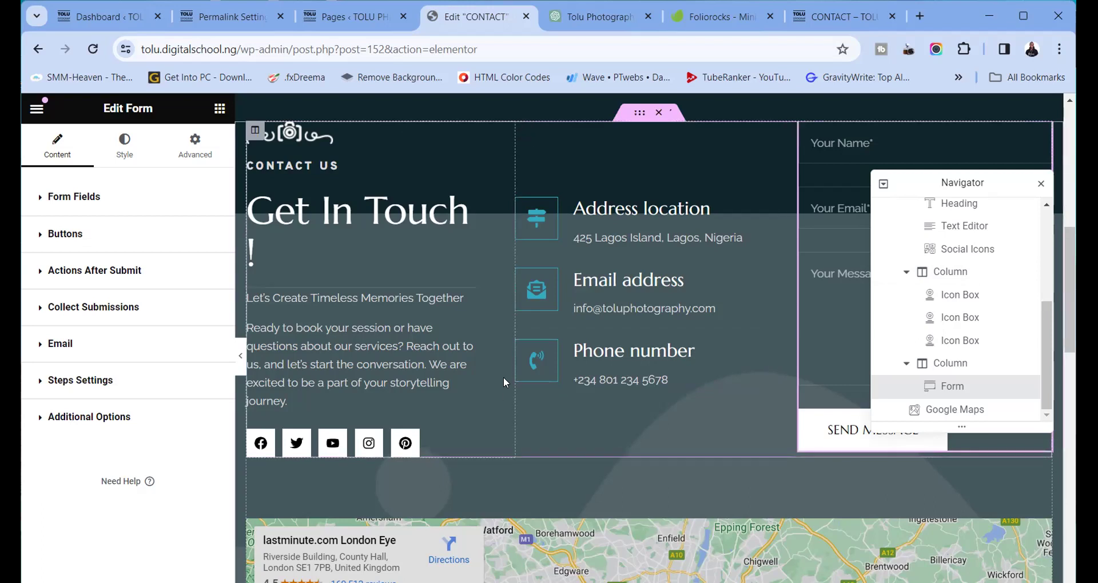
# Move the Navigator panel aside and select the embedded Google map below the form
pyautogui.scroll(-6, 504, 382)
pyautogui.scroll(2, 777, 367)
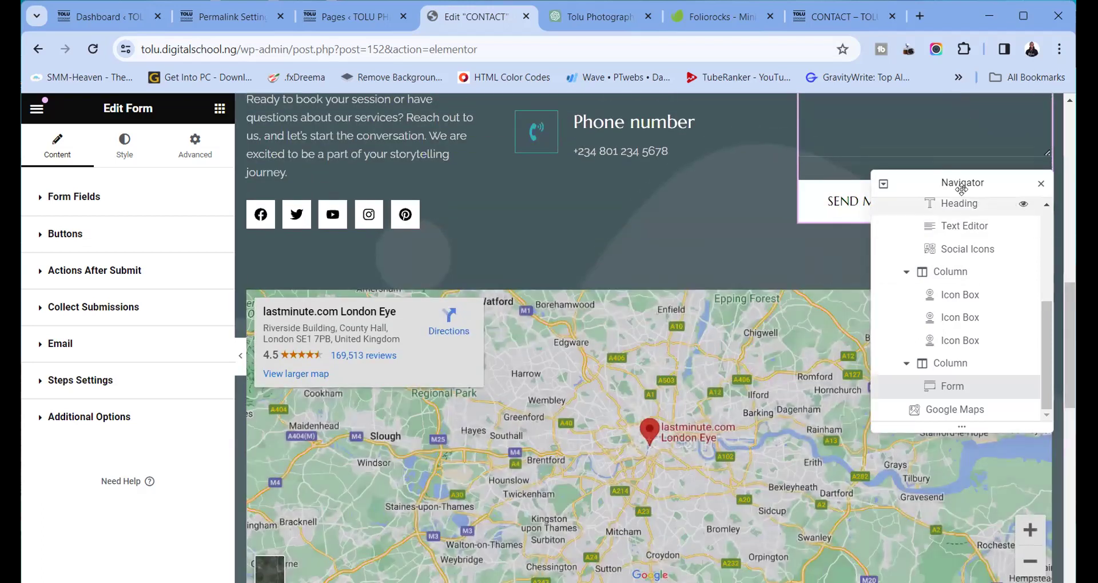
pyautogui.moveTo(961, 188); pyautogui.dragTo(606, 208)
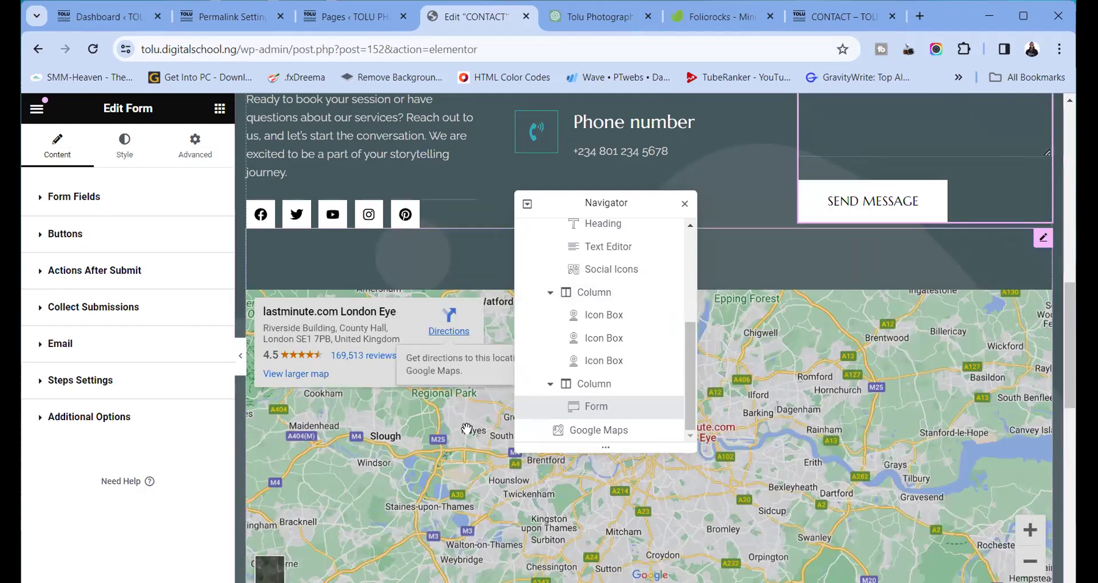
pyautogui.click(761, 312)
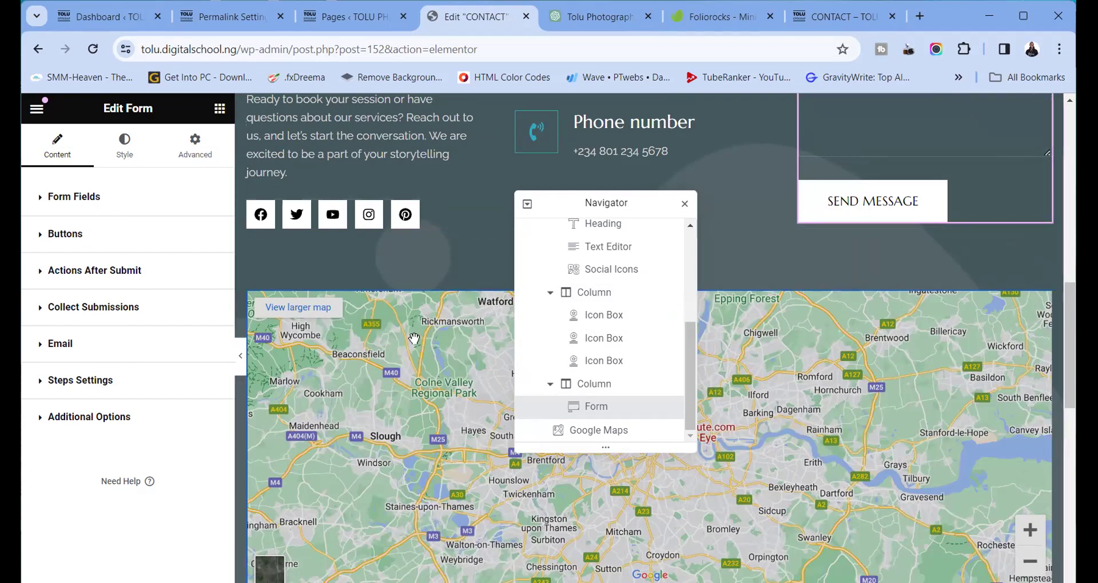
# Change the Google Maps location from London Eye to 'Lagos State, Nigeria', fixing the typo
pyautogui.click(572, 430)
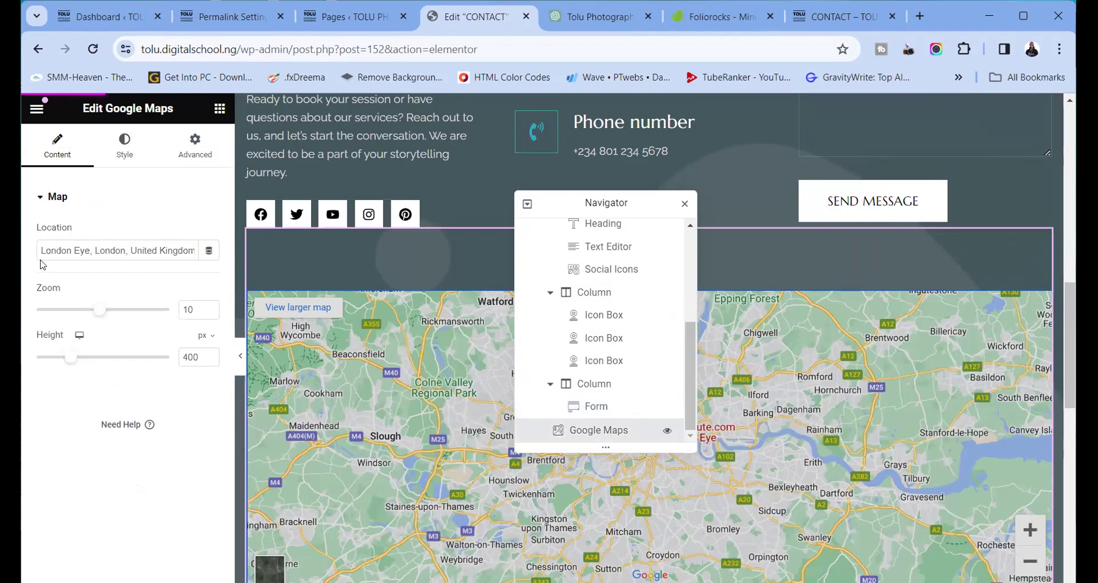
pyautogui.tripleClick(131, 252)
pyautogui.write('Lagos State')
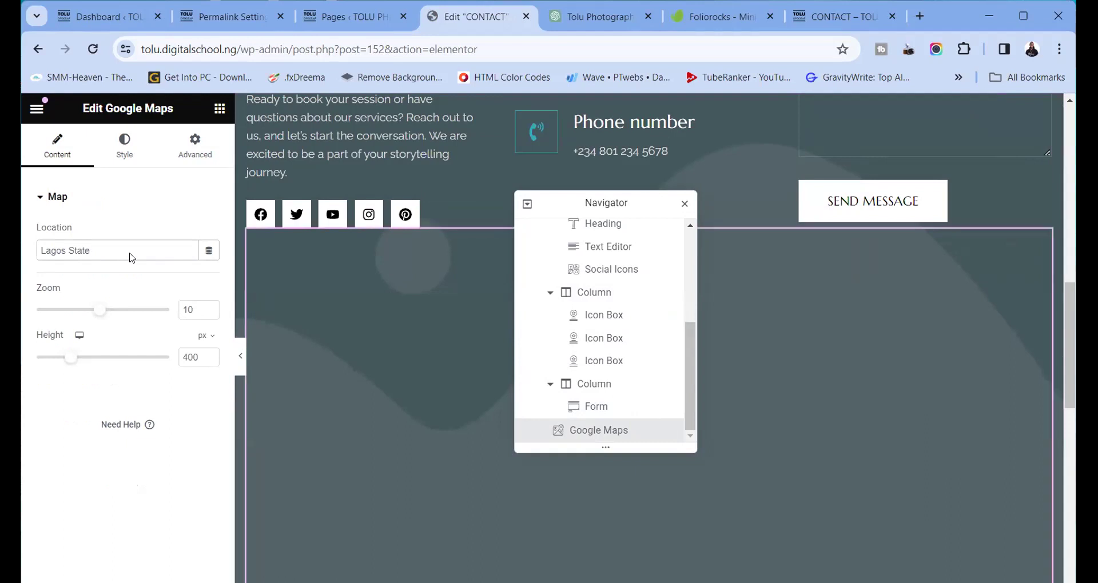
pyautogui.write(', Ni')
pyautogui.write('f=geria')
pyautogui.press('BackSpace')
pyautogui.press('BackSpace')
pyautogui.press('BackSpace')
pyautogui.press('BackSpace')
pyautogui.press('BackSpace')
pyautogui.press('BackSpace')
pyautogui.press('BackSpace')
pyautogui.write('geria')
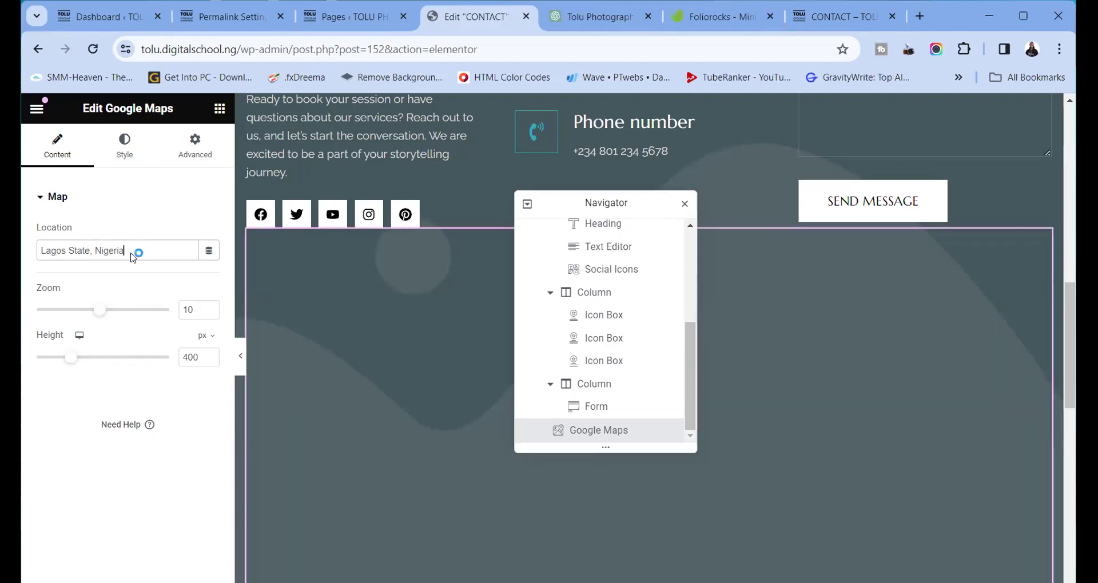
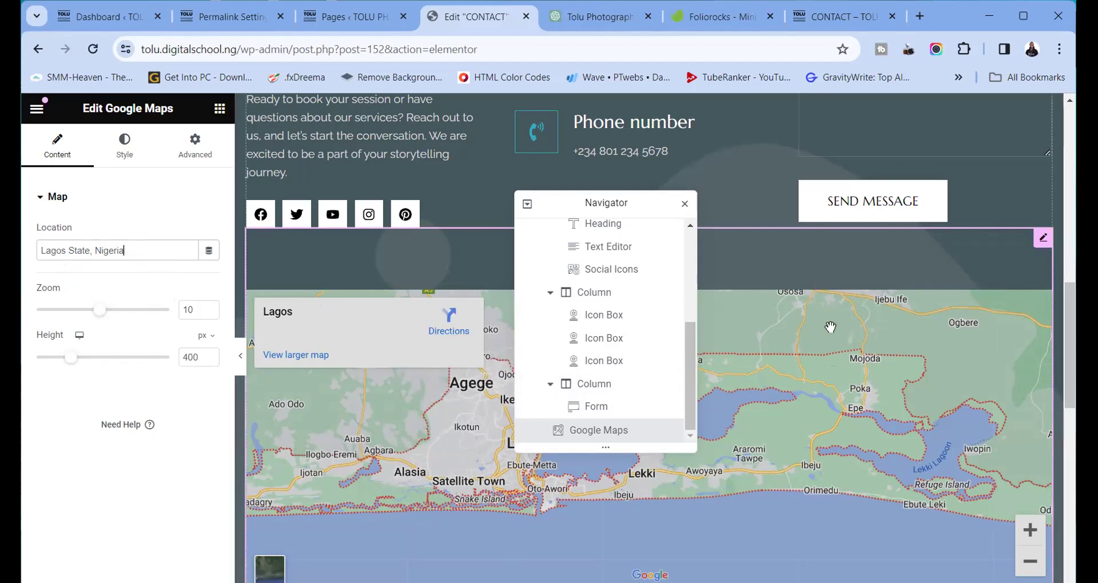
# Drag the Navigator panel to the lower right so the Contact Us heading shows fully
pyautogui.scroll(12, 837, 343)
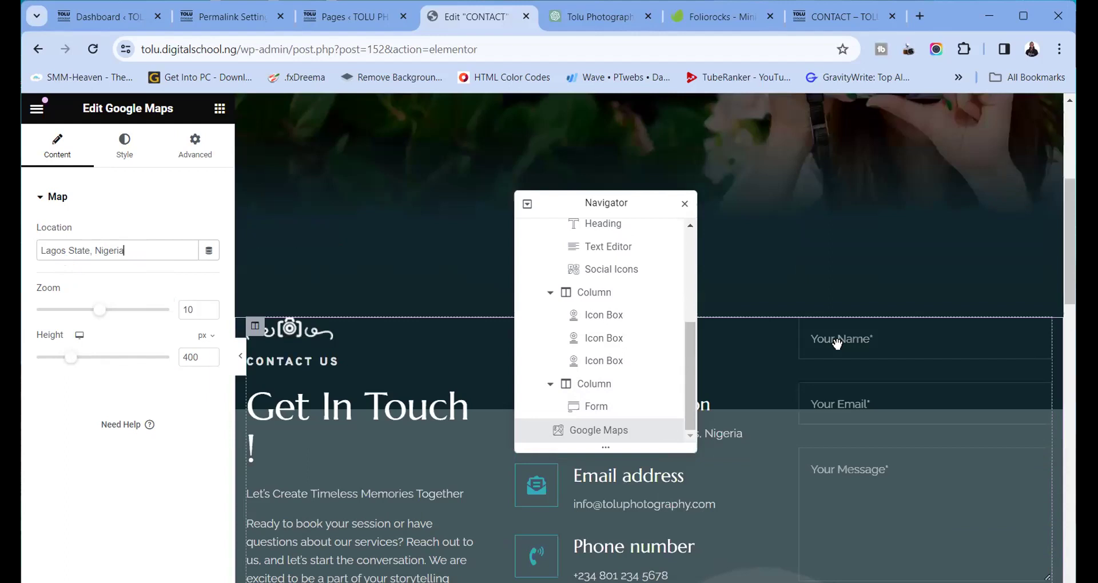
pyautogui.scroll(-5, 837, 344)
pyautogui.scroll(5, 837, 344)
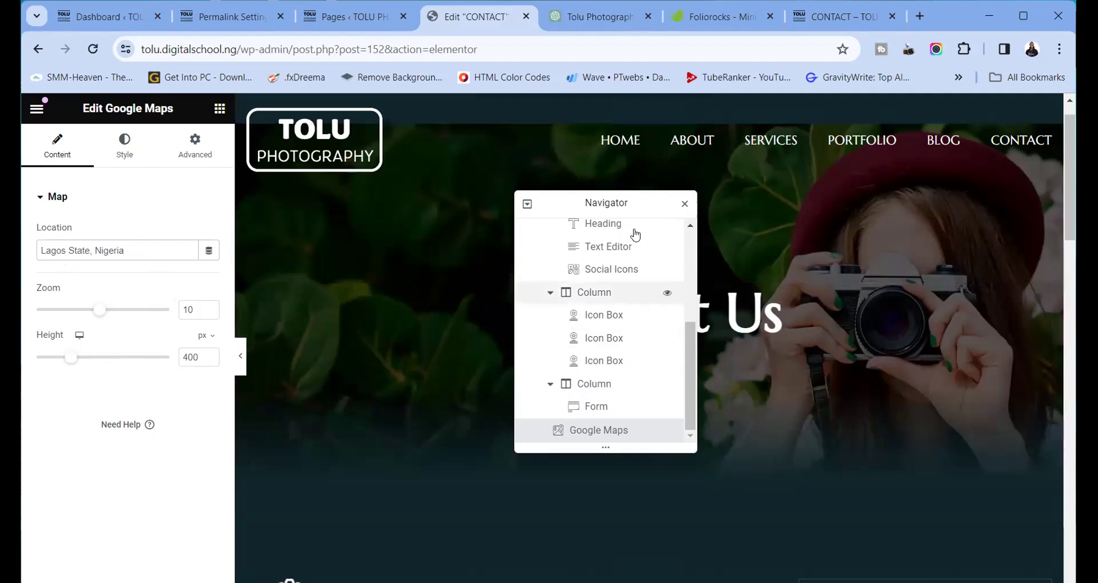
pyautogui.moveTo(627, 197); pyautogui.dragTo(949, 366)
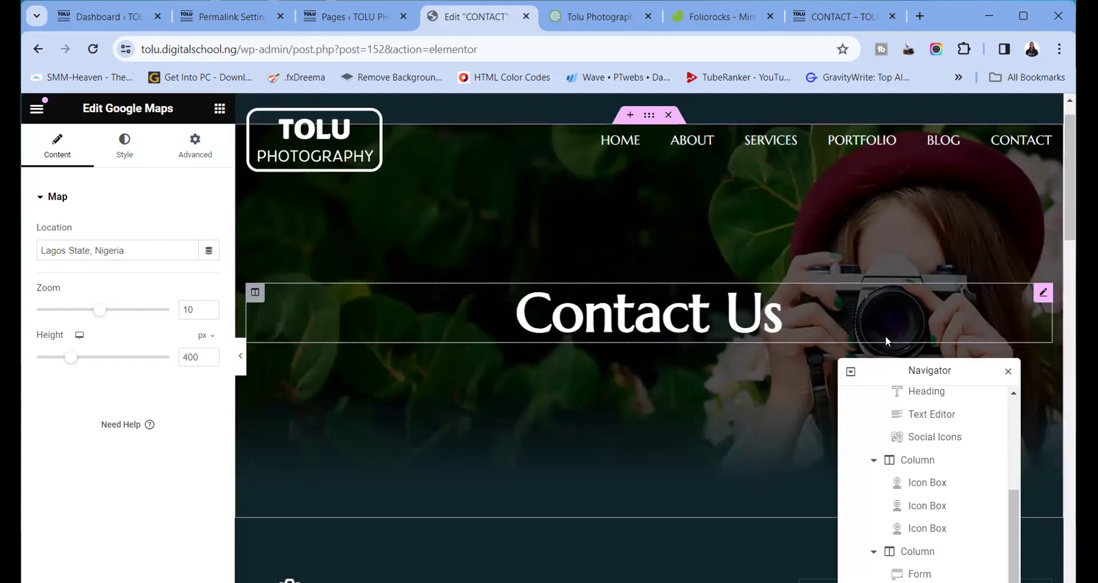
pyautogui.scroll(5, 961, 479)
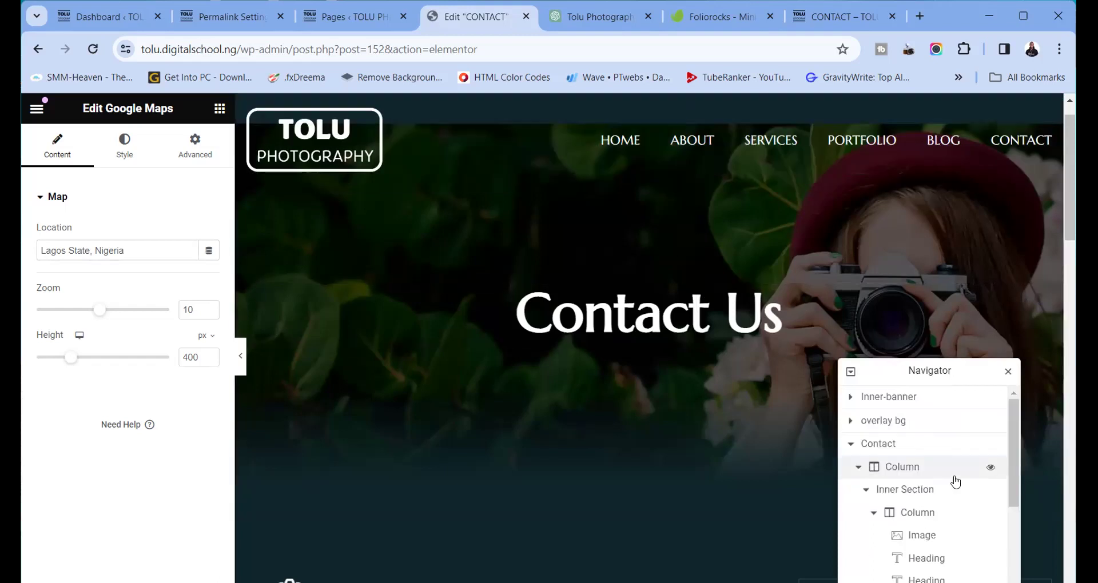
# Select the Inner-banner section and open its background image in the media library
pyautogui.click(893, 400)
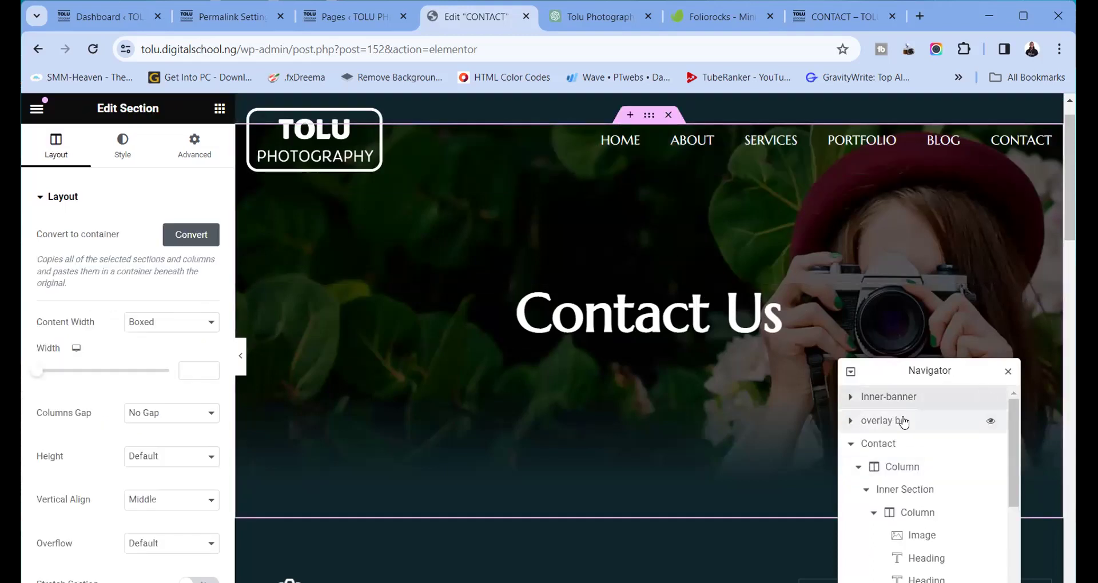
pyautogui.click(901, 421)
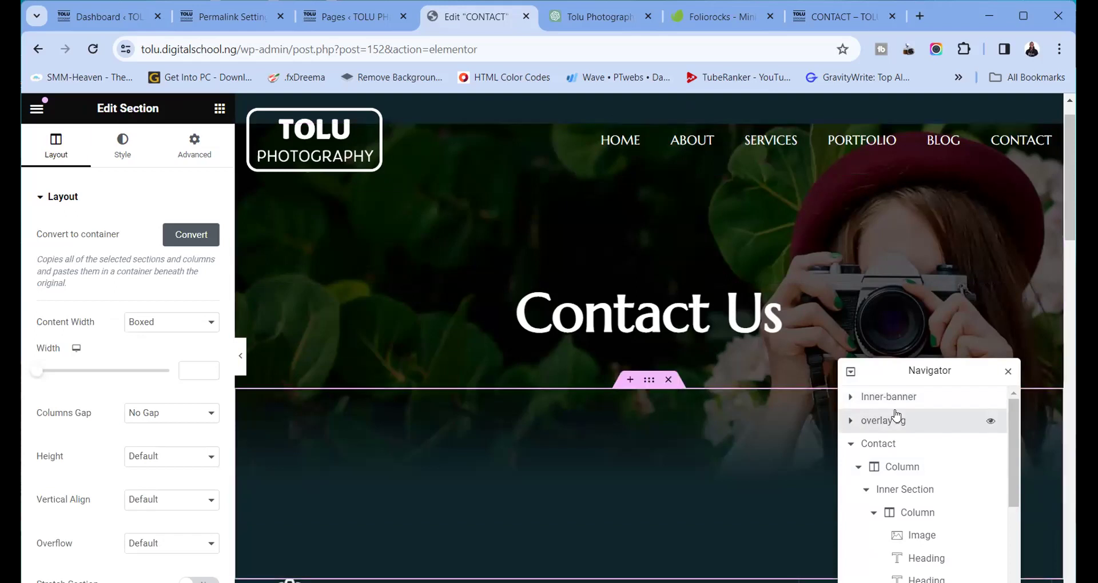
pyautogui.click(895, 398)
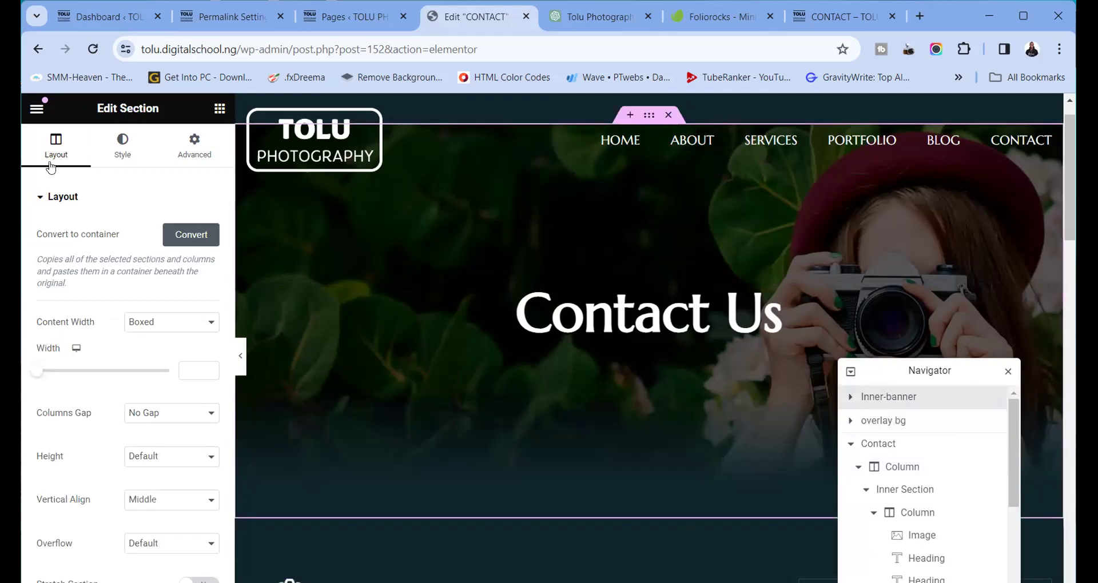
pyautogui.click(130, 155)
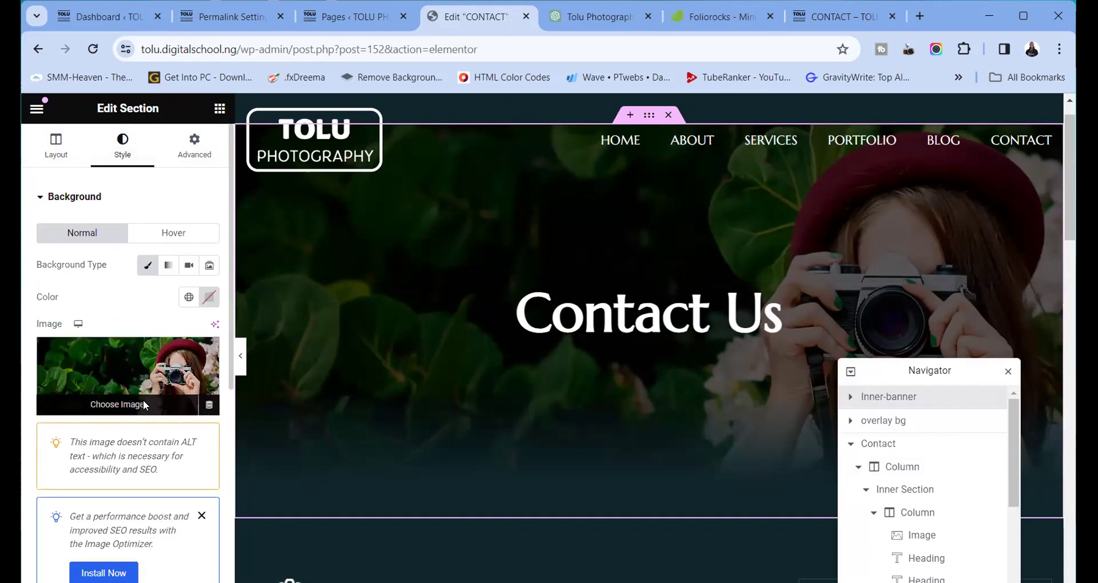
pyautogui.click(117, 404)
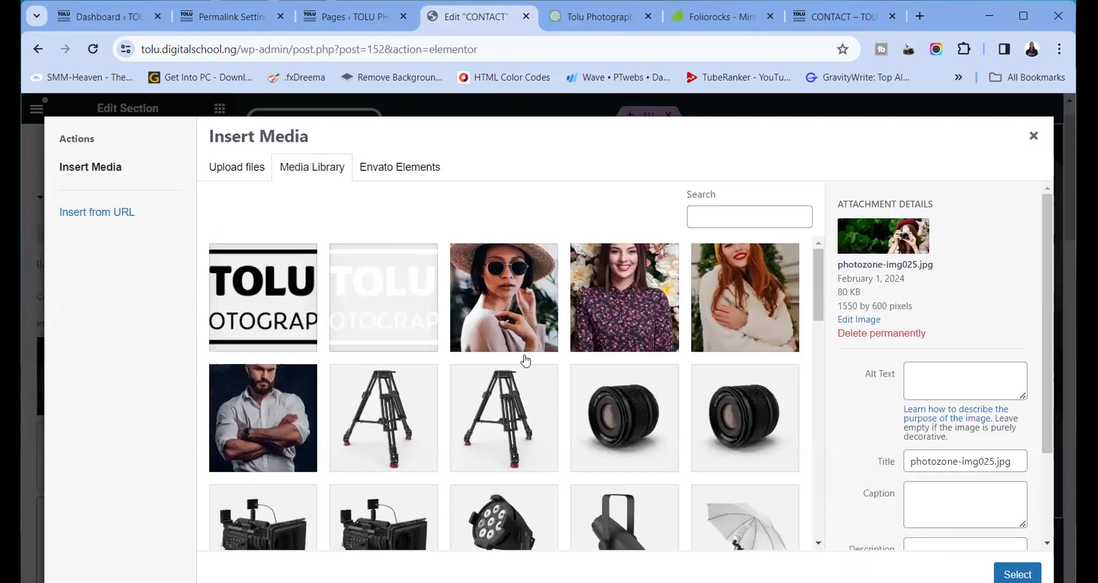
# Import the Envato Elements photo of a smiling woman outdoors as the banner background
pyautogui.scroll(-6, 522, 360)
pyautogui.scroll(4, 523, 323)
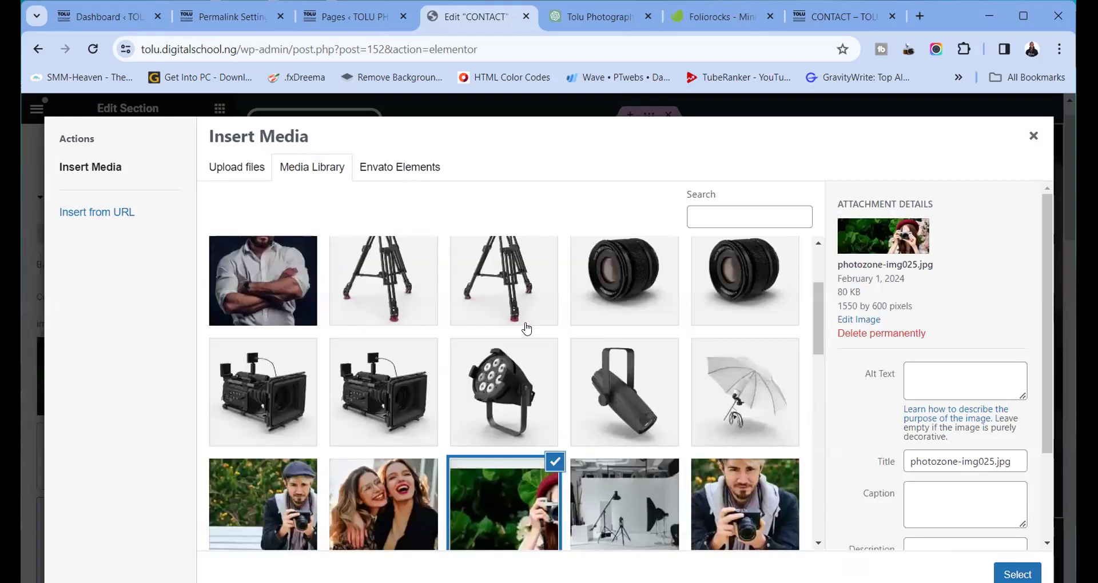
pyautogui.scroll(-6, 497, 257)
pyautogui.scroll(3, 495, 245)
pyautogui.scroll(1, 503, 309)
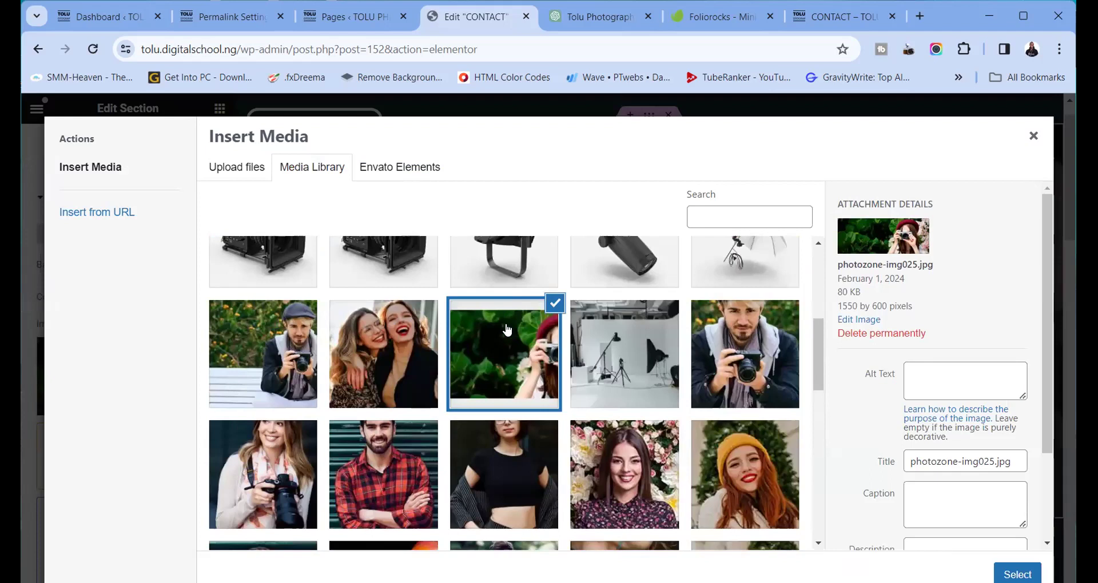
pyautogui.scroll(4, 506, 332)
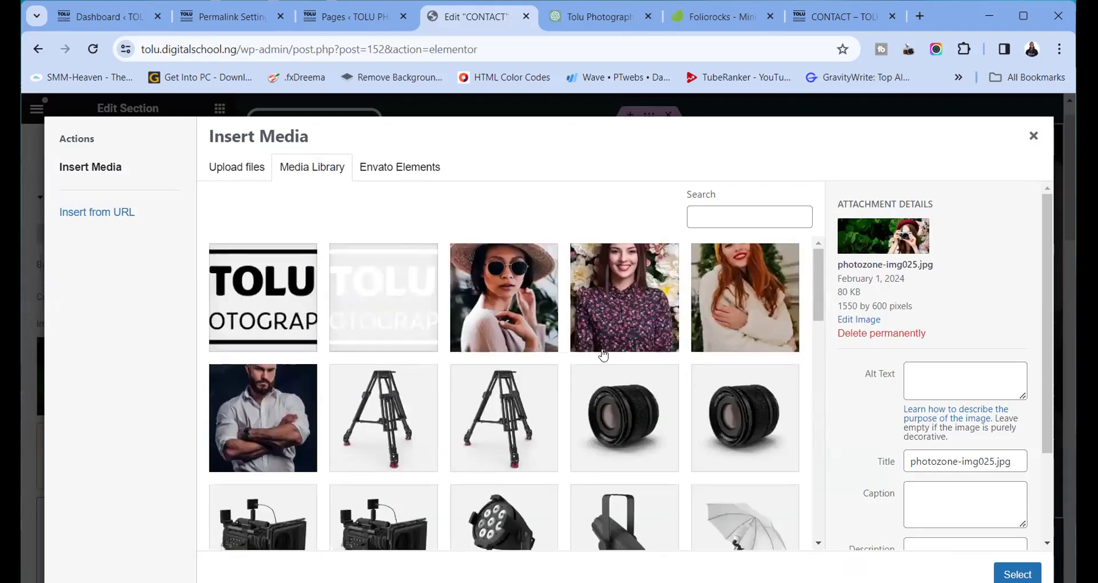
pyautogui.scroll(-6, 604, 357)
pyautogui.scroll(-1, 604, 358)
pyautogui.scroll(5, 446, 314)
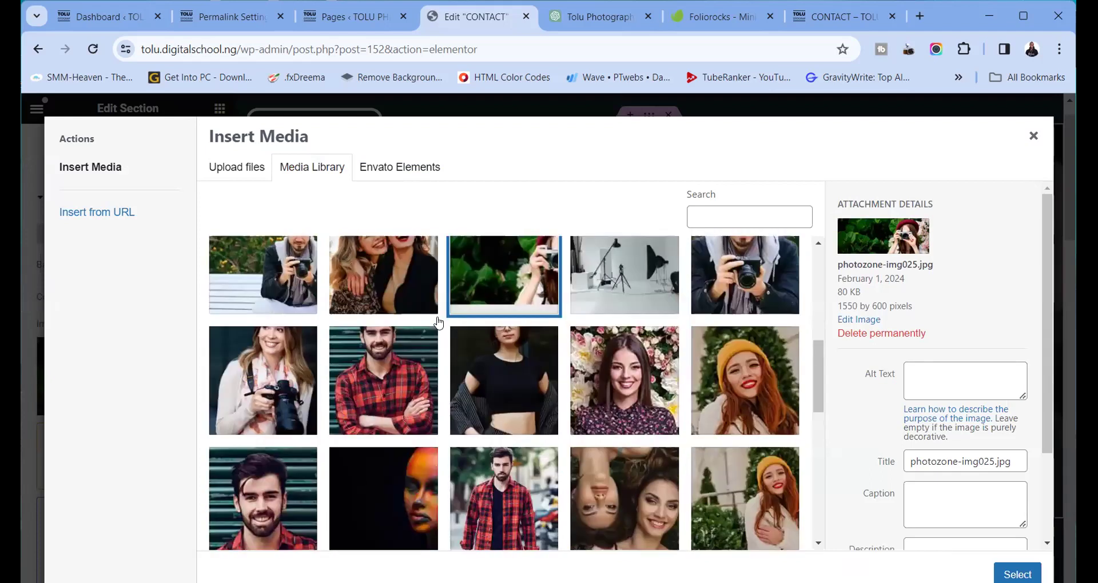
pyautogui.click(393, 163)
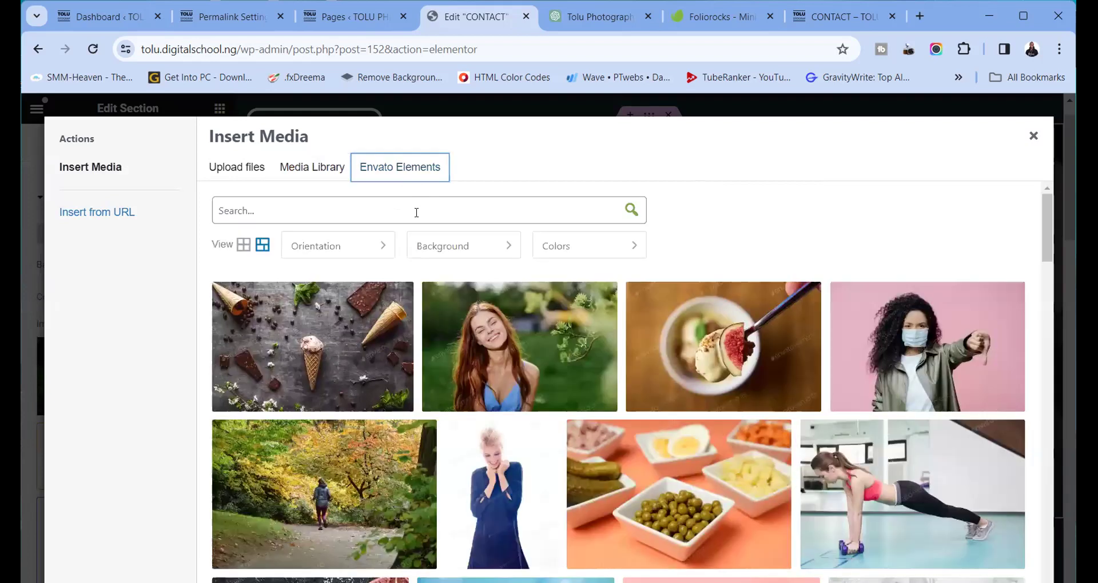
pyautogui.moveTo(511, 366)
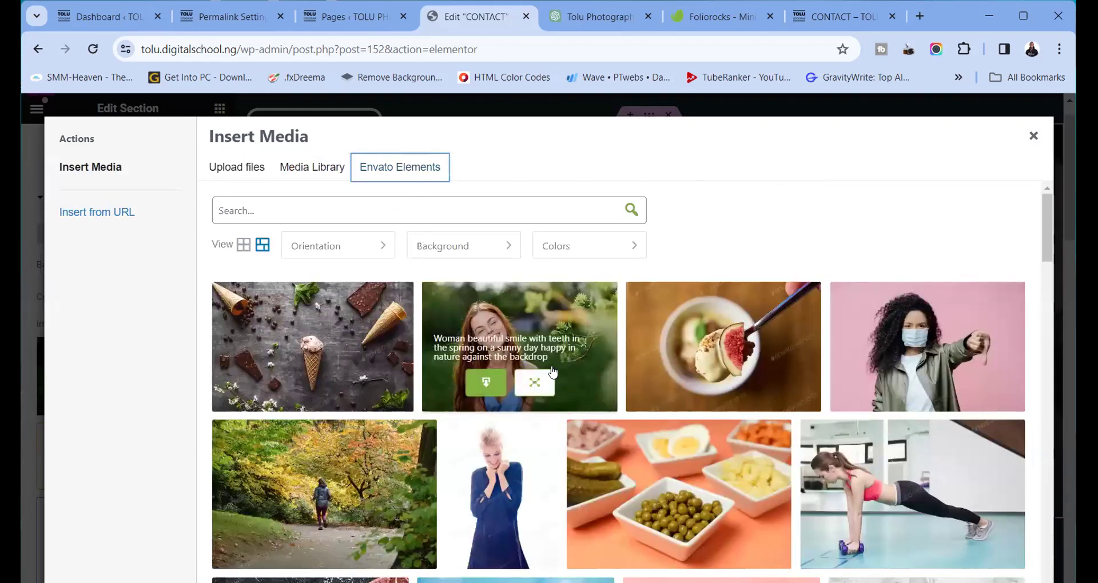
pyautogui.click(487, 382)
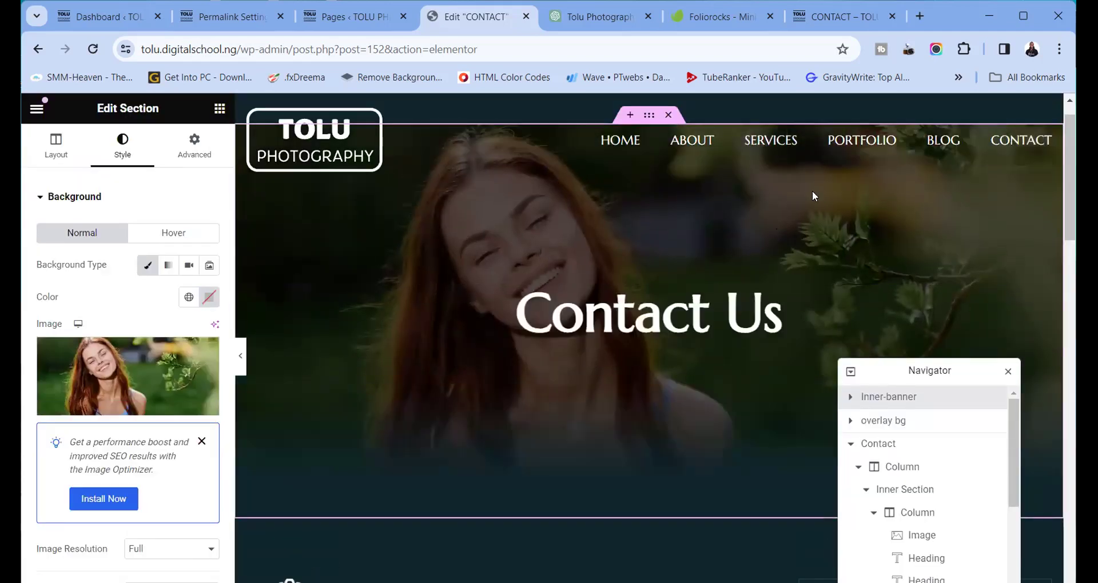
# Start uploading a new background image from the computer, then cancel the file picker
pyautogui.scroll(-10, 745, 265)
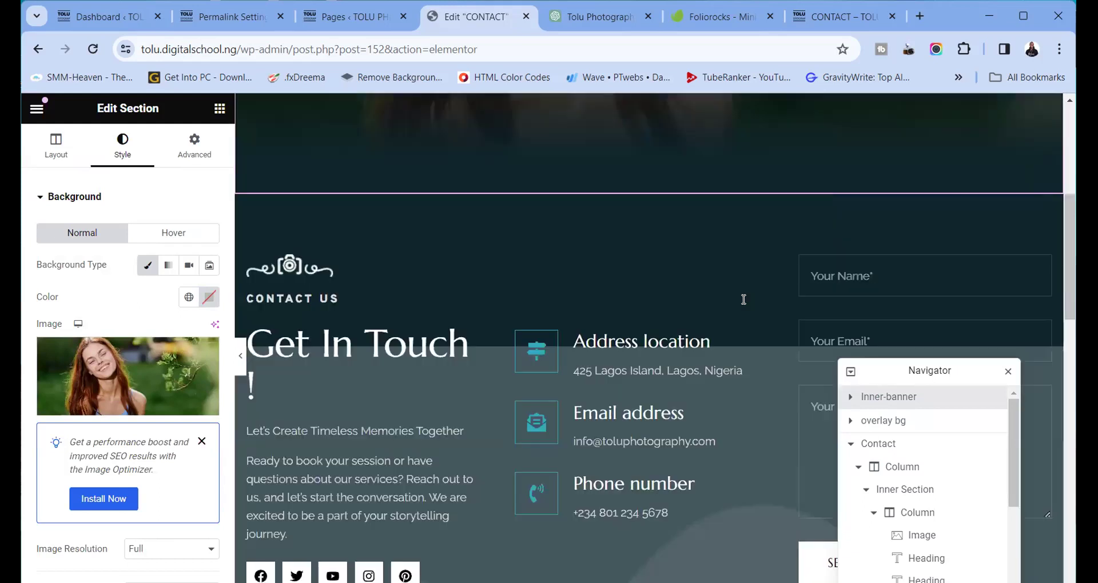
pyautogui.scroll(12, 743, 299)
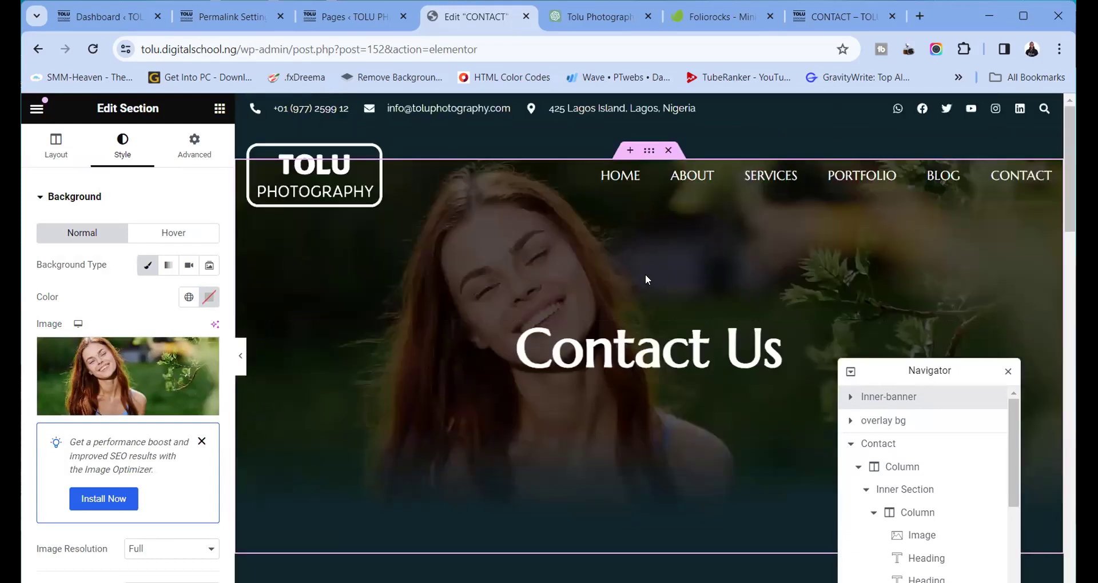
pyautogui.scroll(-3, 632, 346)
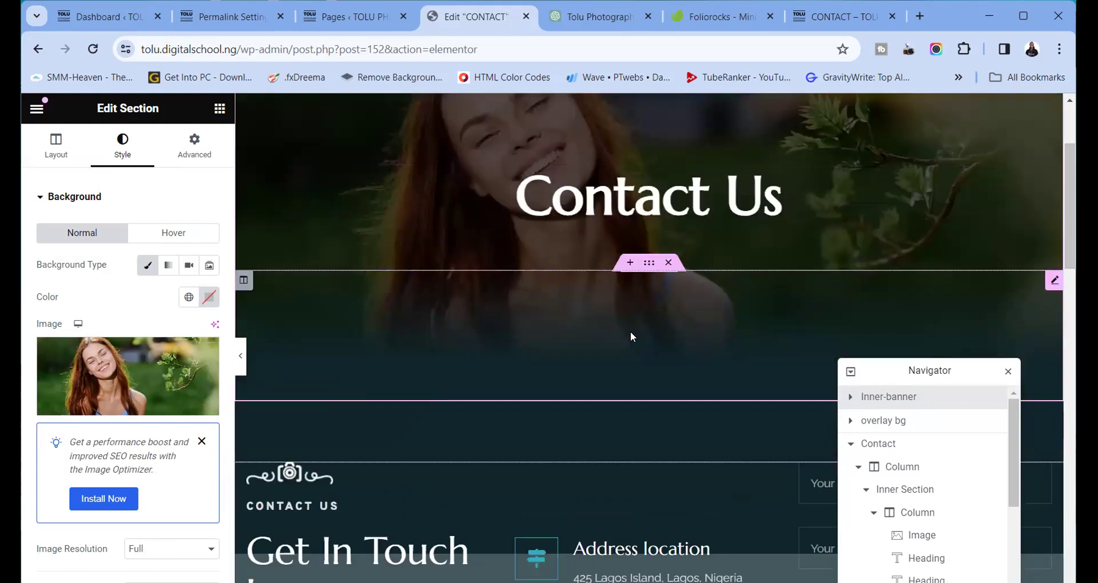
pyautogui.scroll(3, 631, 333)
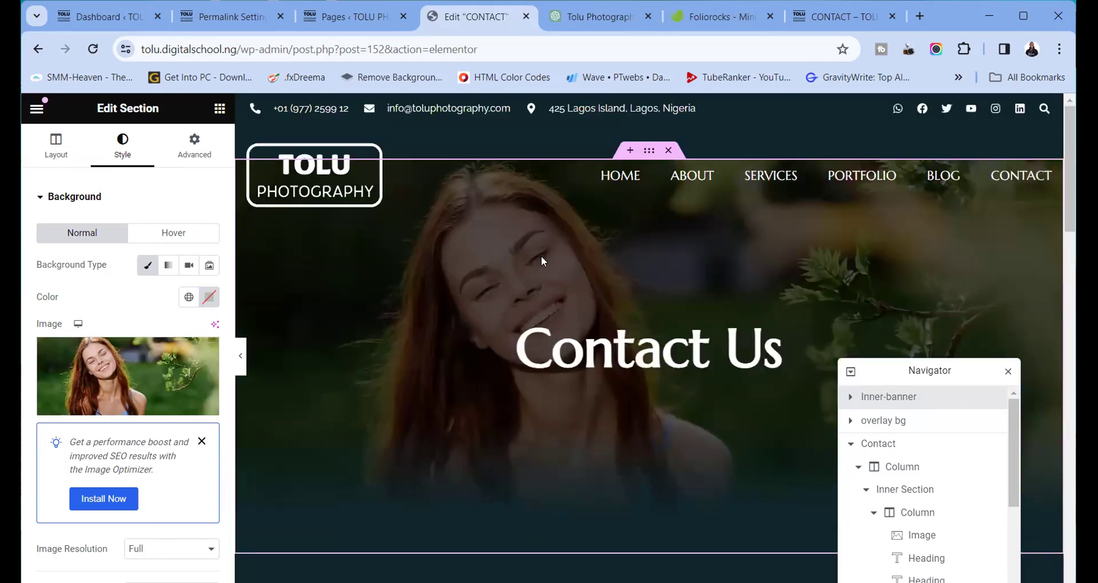
pyautogui.click(114, 403)
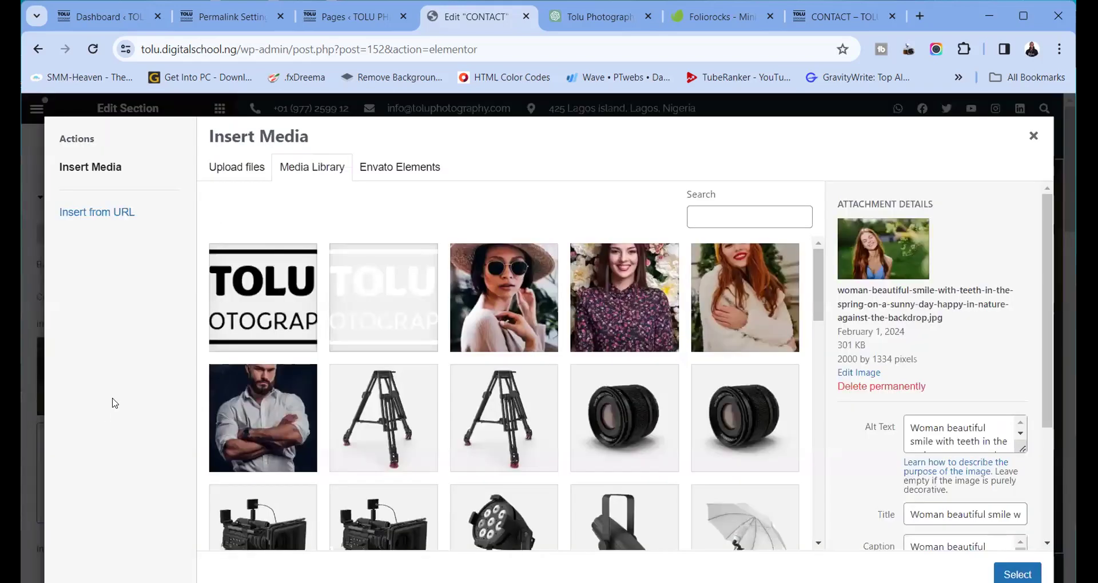
pyautogui.click(232, 171)
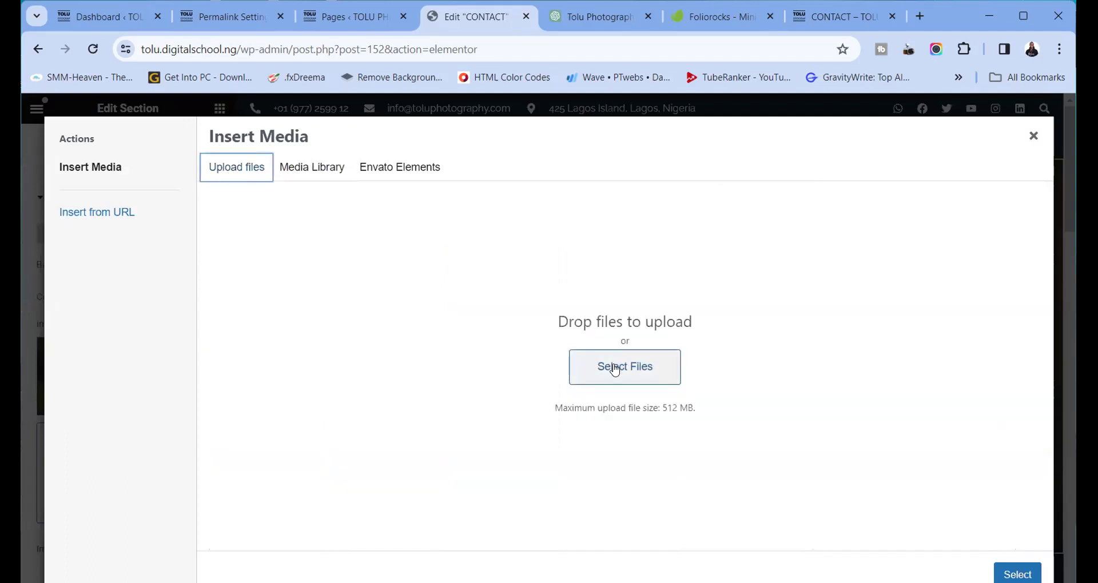
pyautogui.click(655, 359)
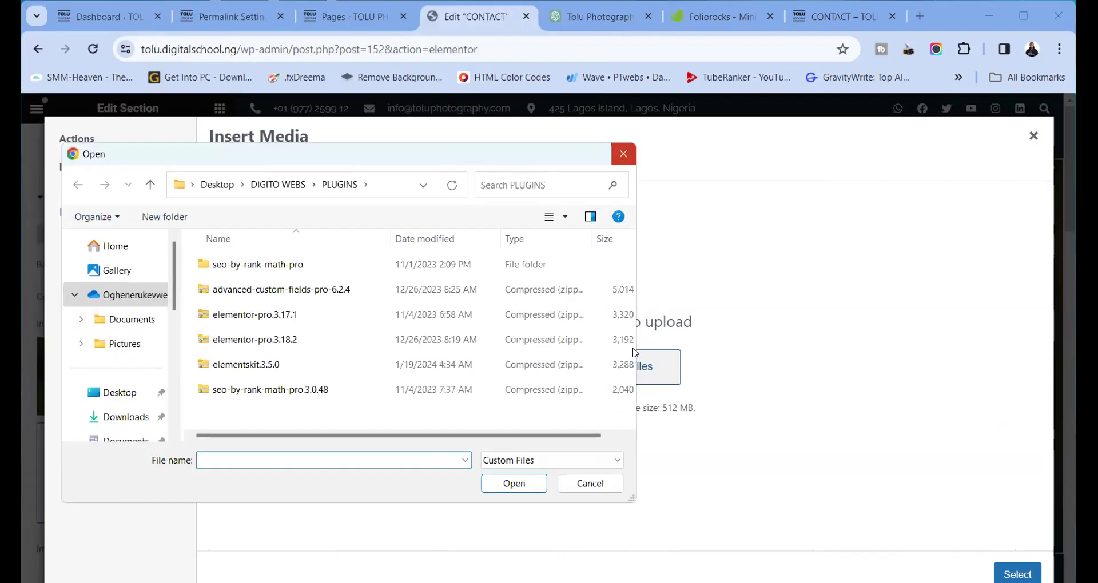
pyautogui.press('Escape')
# Set photozone-img025.jpg from the Media Library as the banner background
pyautogui.click(428, 166)
pyautogui.click(319, 171)
pyautogui.scroll(-5, 529, 355)
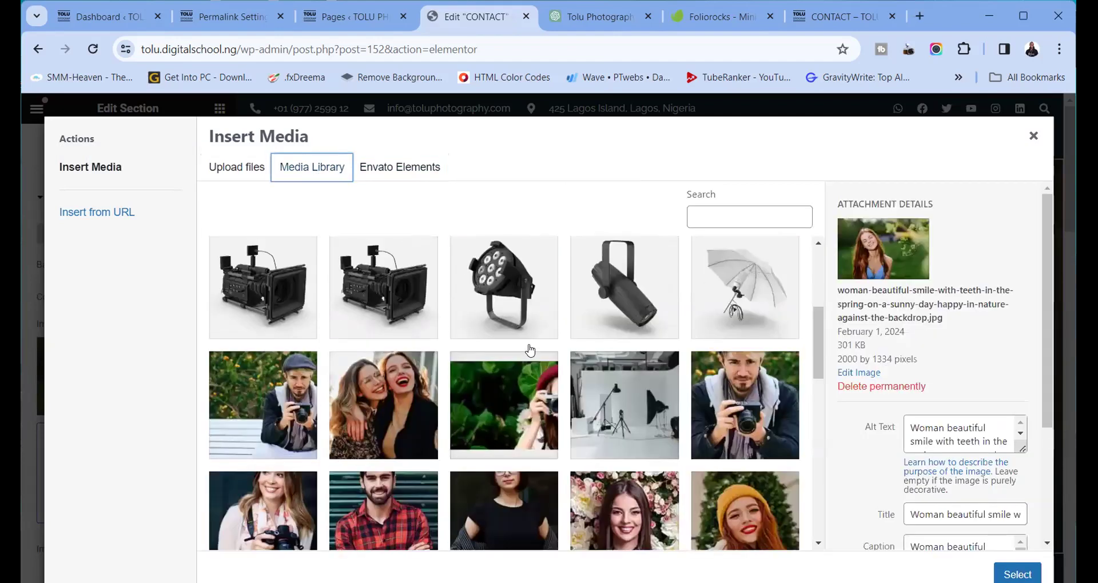
pyautogui.click(529, 355)
pyautogui.click(1018, 574)
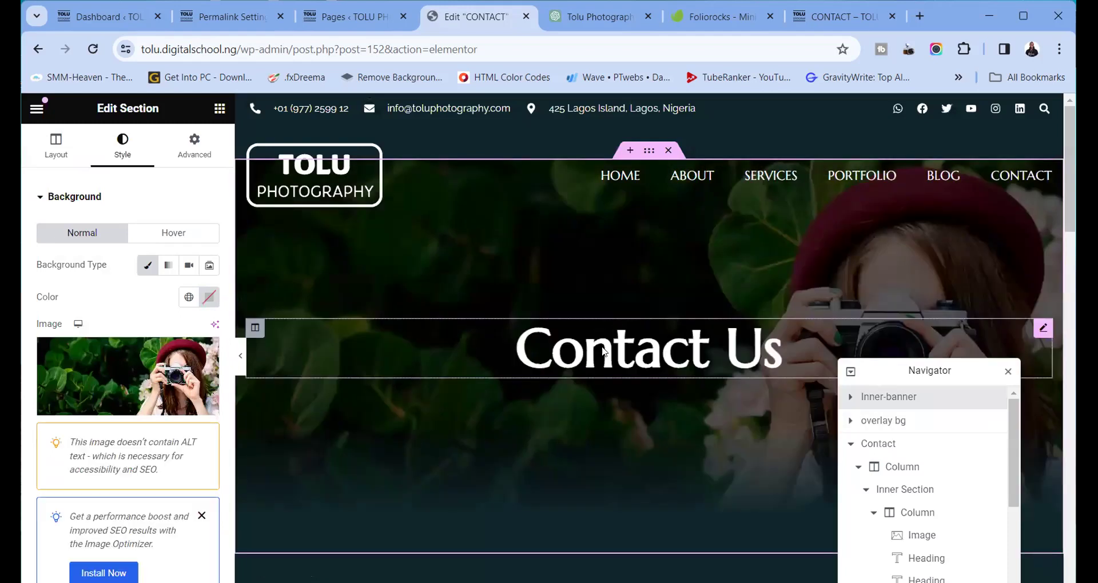
pyautogui.scroll(-20, 603, 352)
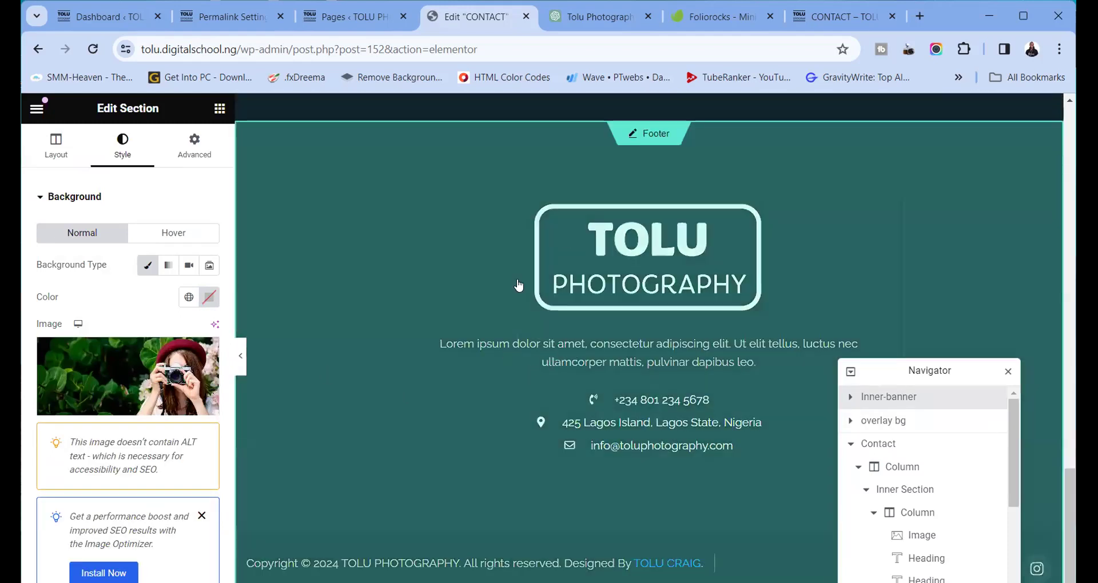
# Save the page changes and open the site footer for editing
pyautogui.rightClick(631, 142)
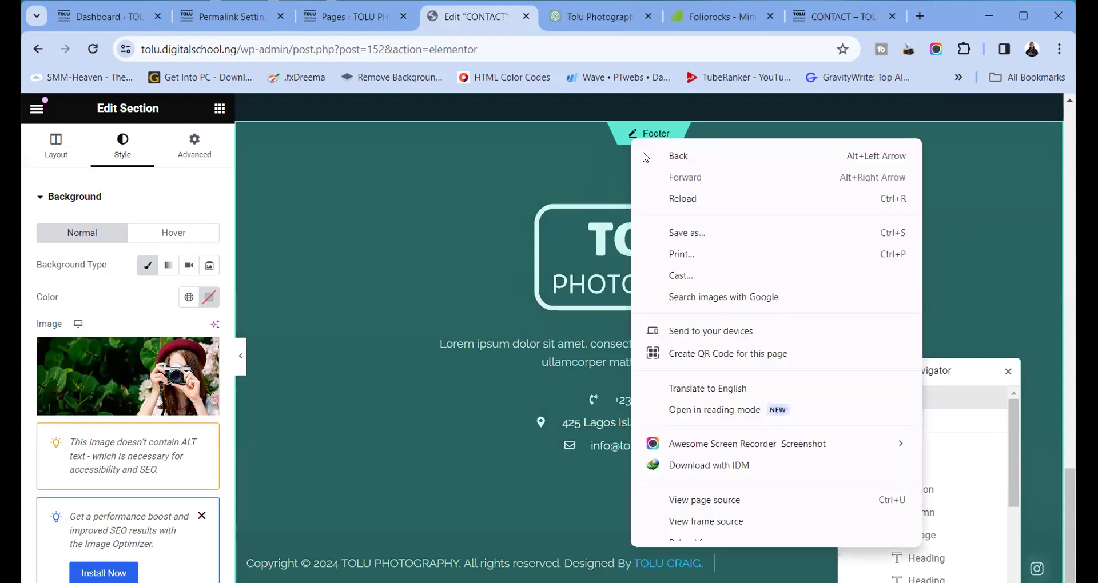
pyautogui.click(642, 130)
pyautogui.click(642, 127)
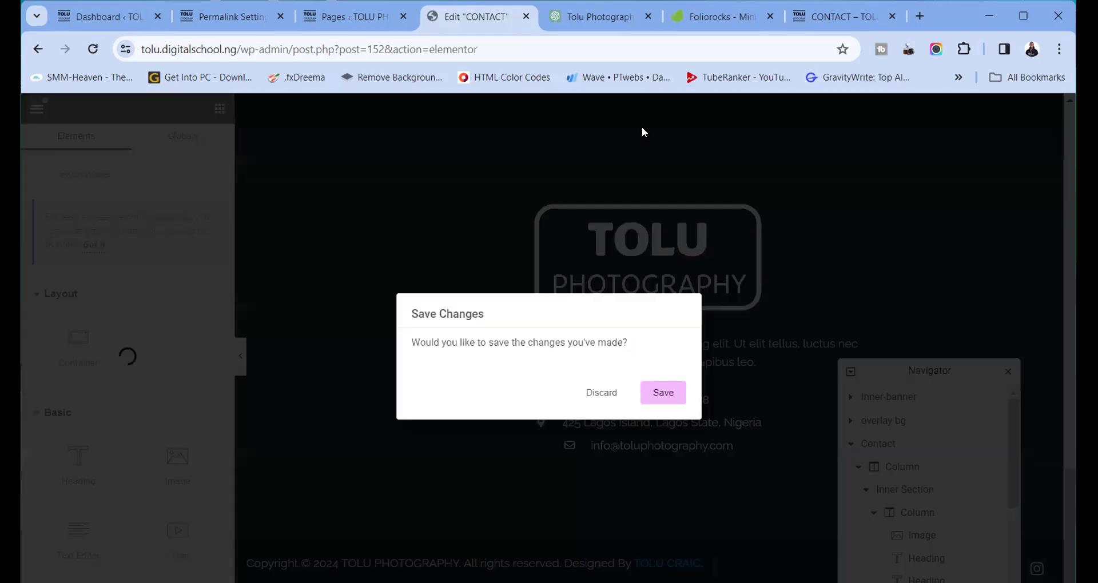
pyautogui.click(655, 394)
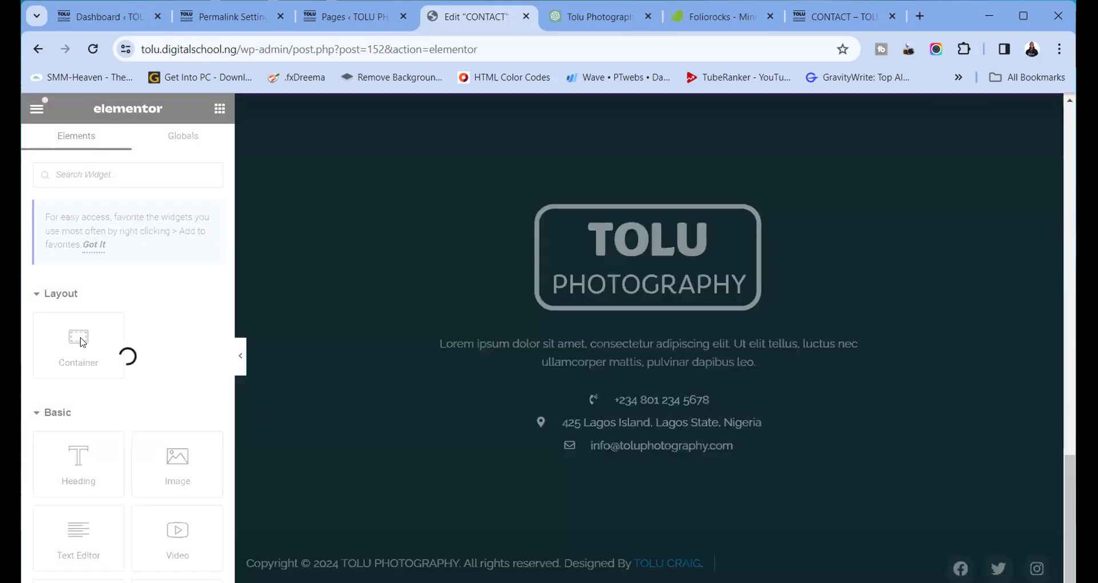
# Open the footer's Lorem ipsum Text Editor widget and select its whole paragraph
pyautogui.scroll(6, 559, 264)
pyautogui.scroll(15, 559, 266)
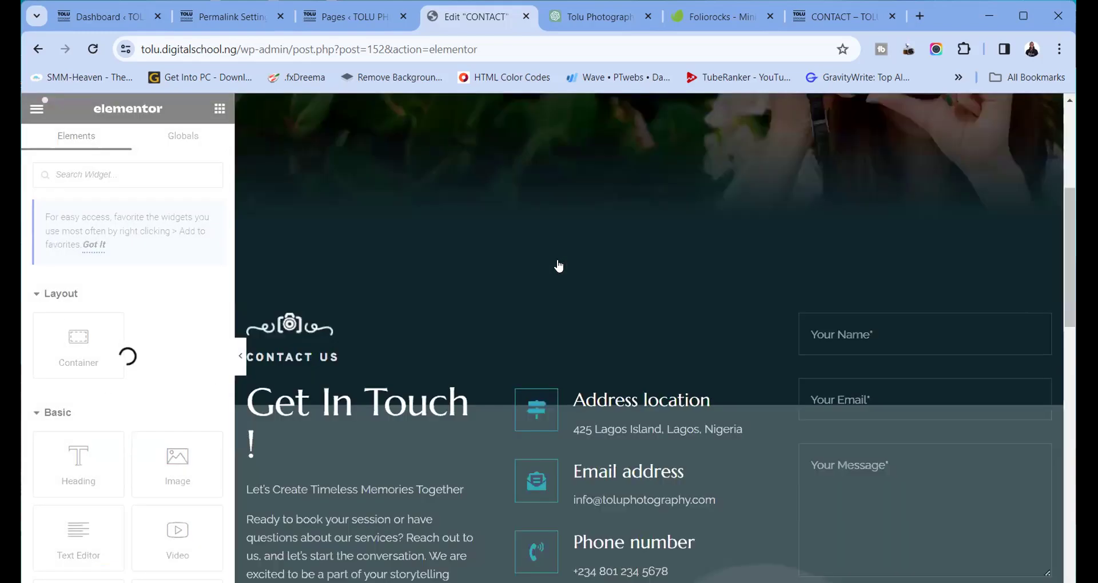
pyautogui.scroll(-15, 565, 274)
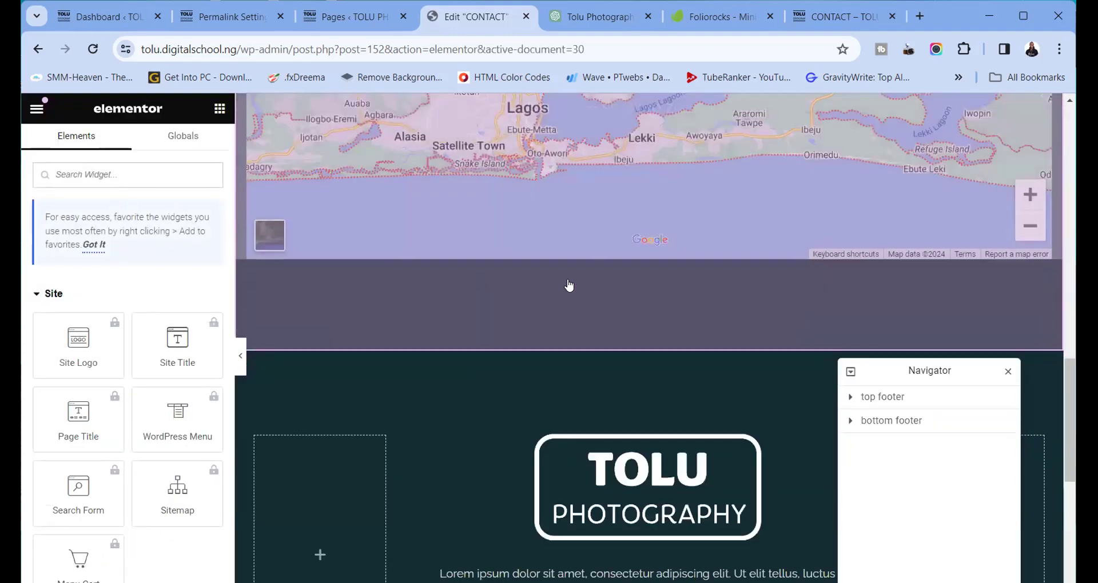
pyautogui.scroll(-8, 569, 285)
pyautogui.scroll(1, 567, 279)
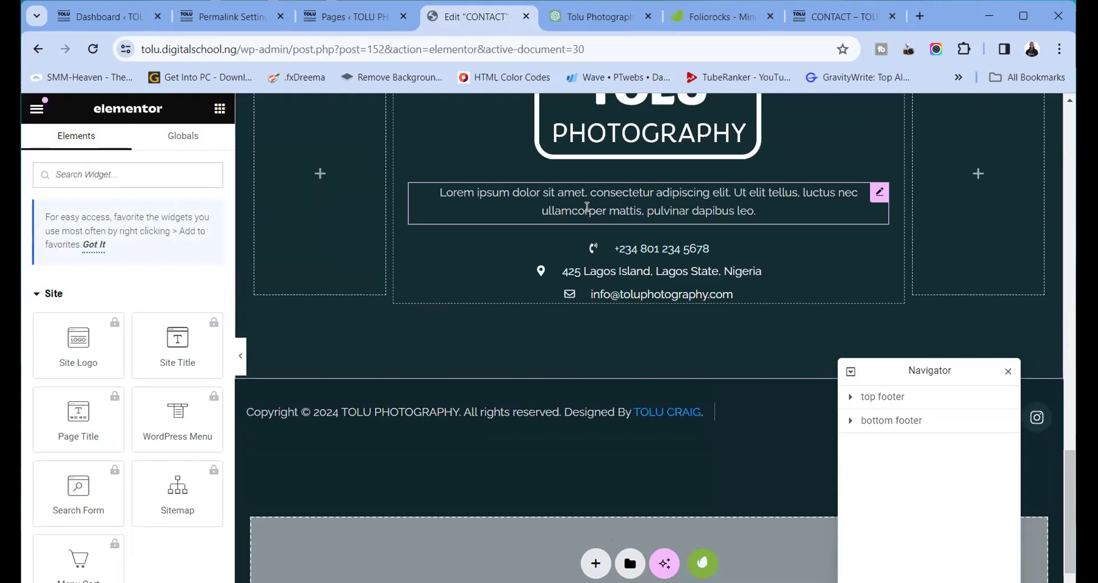
pyautogui.click(587, 207)
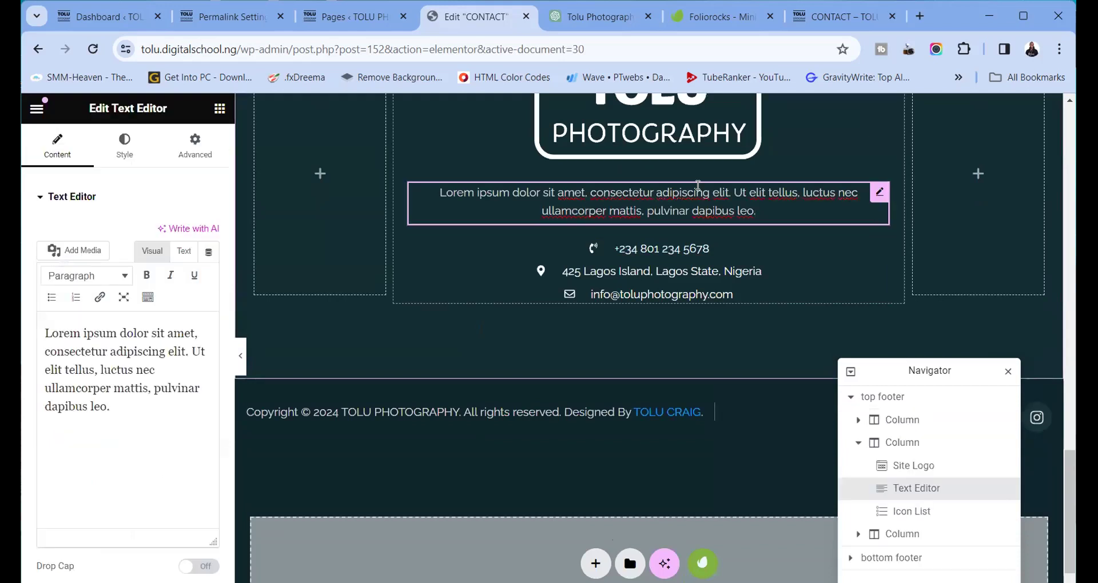
pyautogui.moveTo(440, 193); pyautogui.dragTo(767, 204)
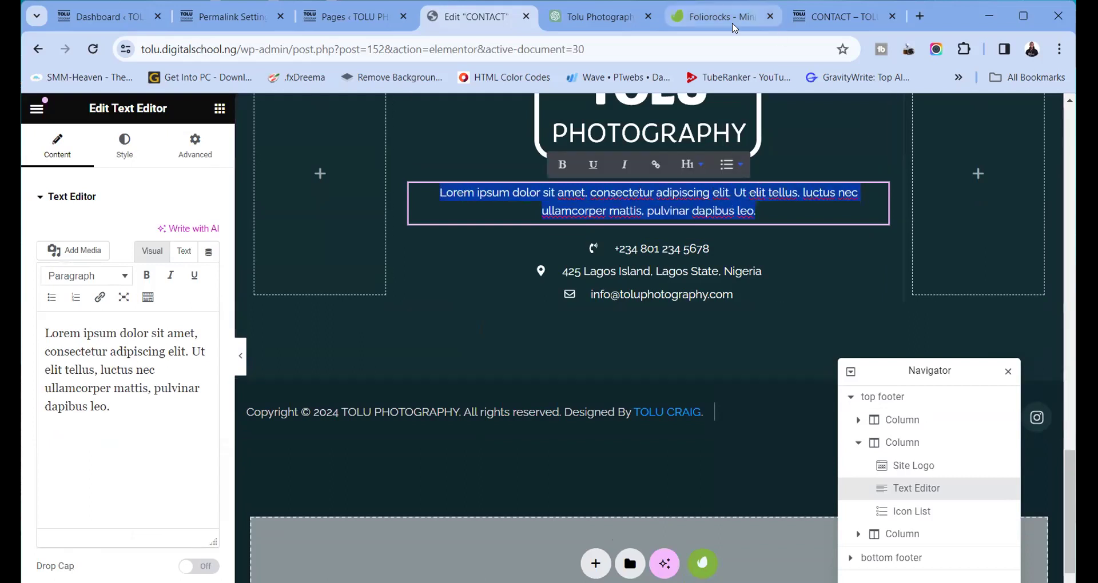
# Go to the ChatGPT conversation and scroll to the Our Approach section
pyautogui.click(617, 26)
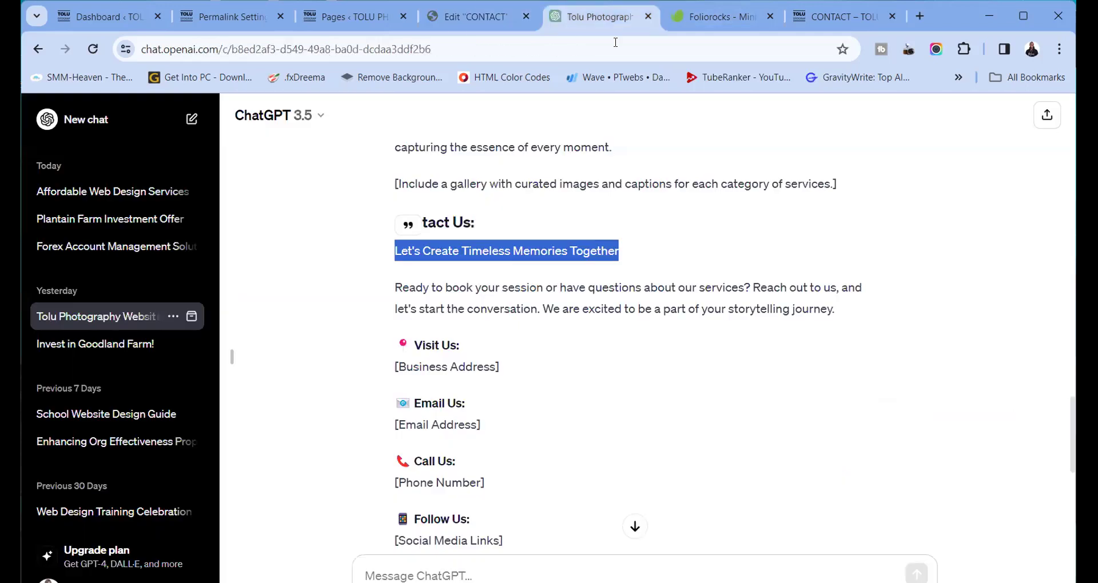
pyautogui.scroll(20, 531, 264)
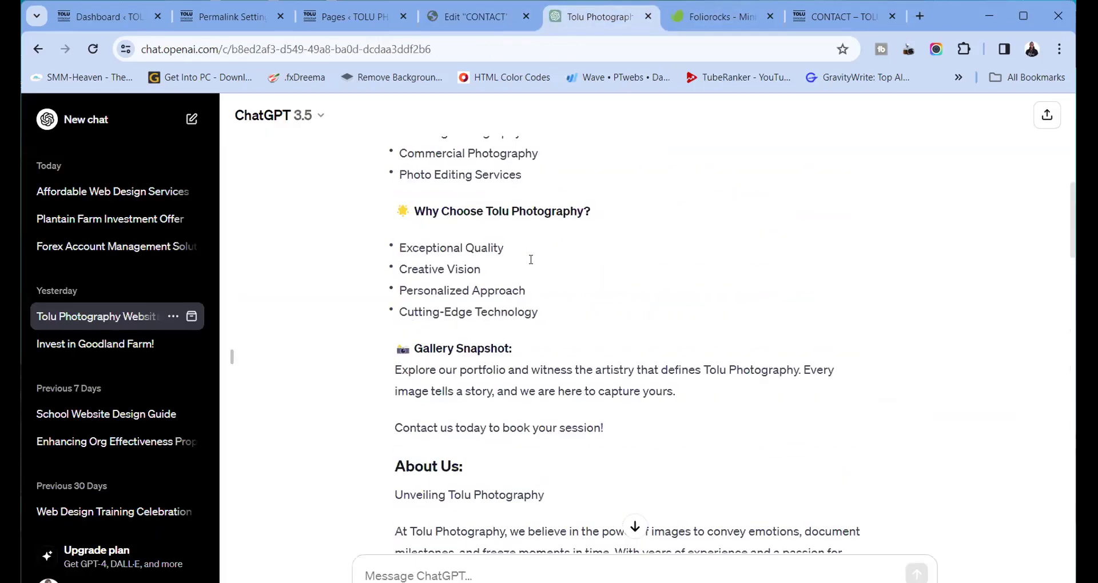
pyautogui.scroll(6, 532, 260)
pyautogui.scroll(-8, 529, 262)
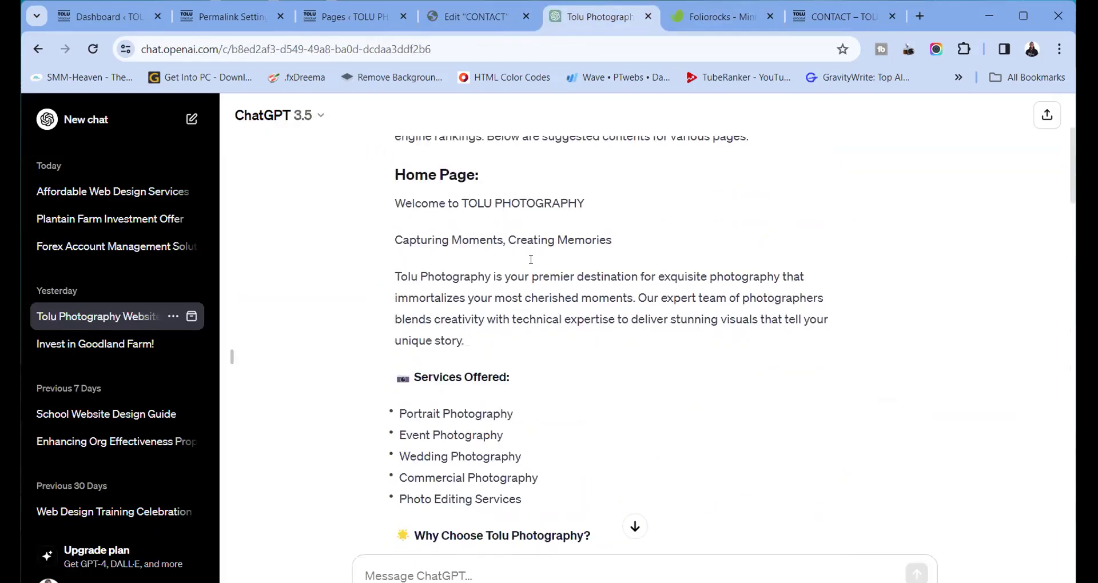
pyautogui.scroll(2, 517, 259)
pyautogui.scroll(-2, 526, 273)
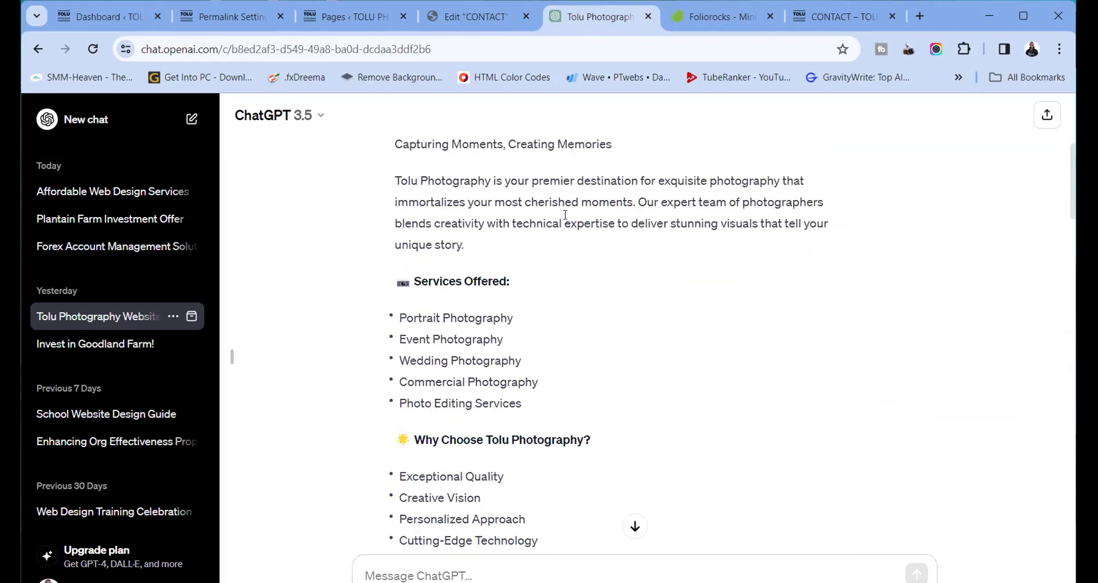
pyautogui.scroll(-2, 717, 195)
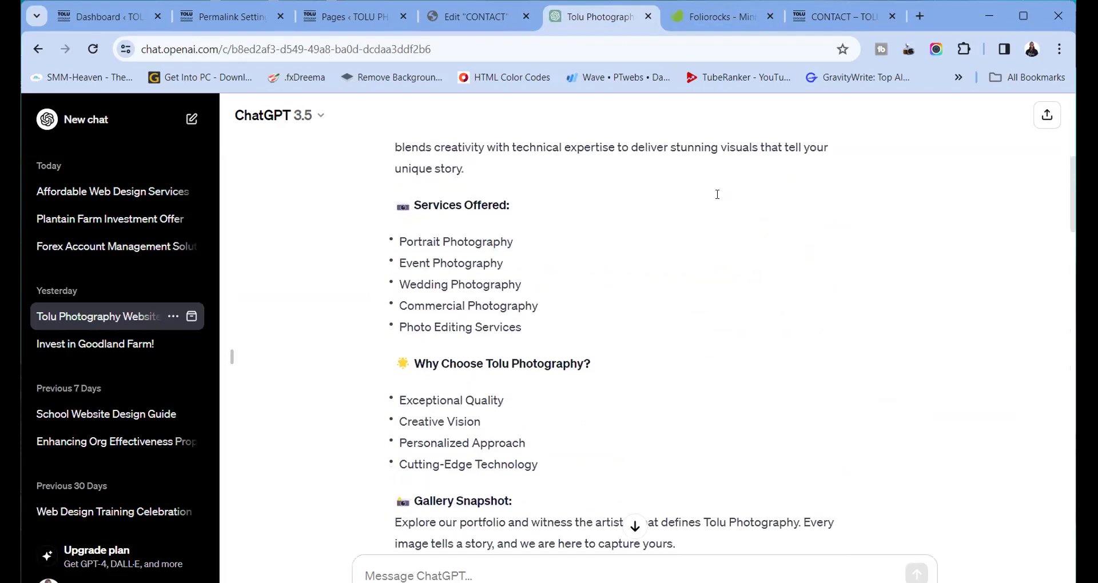
pyautogui.scroll(2, 718, 199)
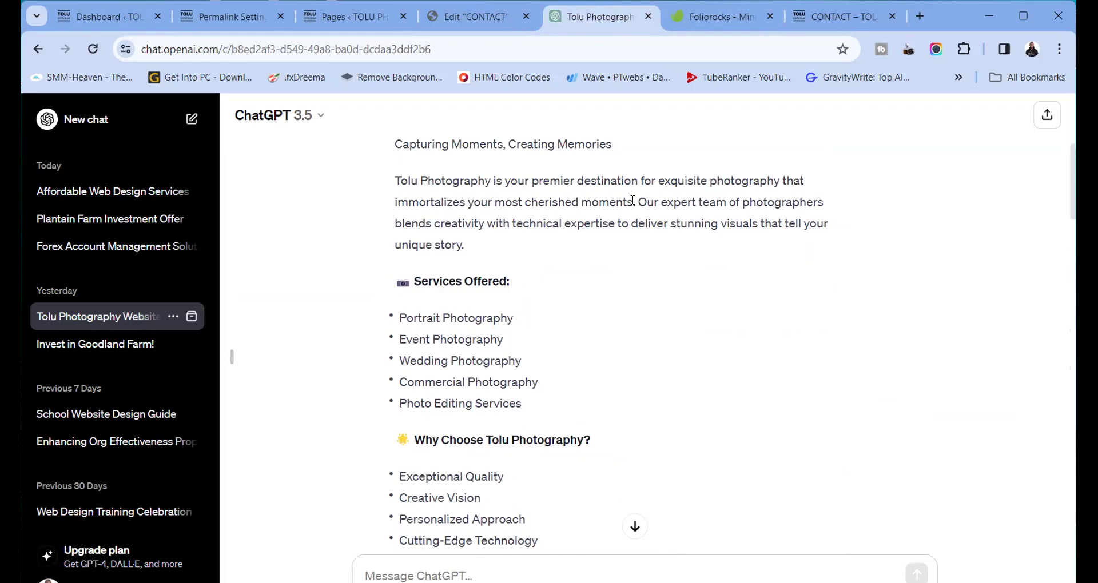
pyautogui.scroll(-10, 633, 202)
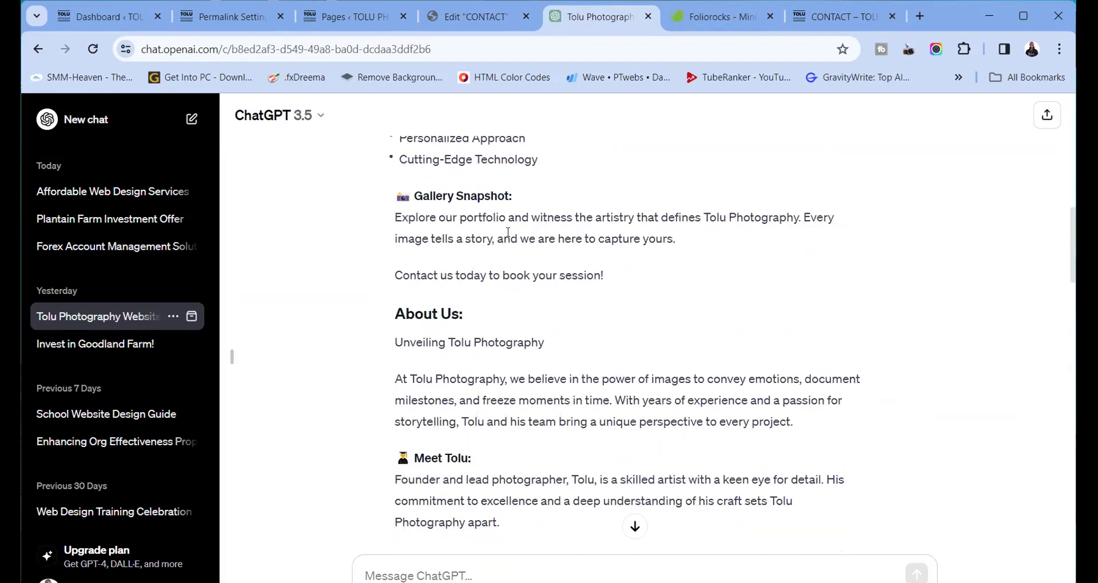
pyautogui.scroll(-4, 507, 232)
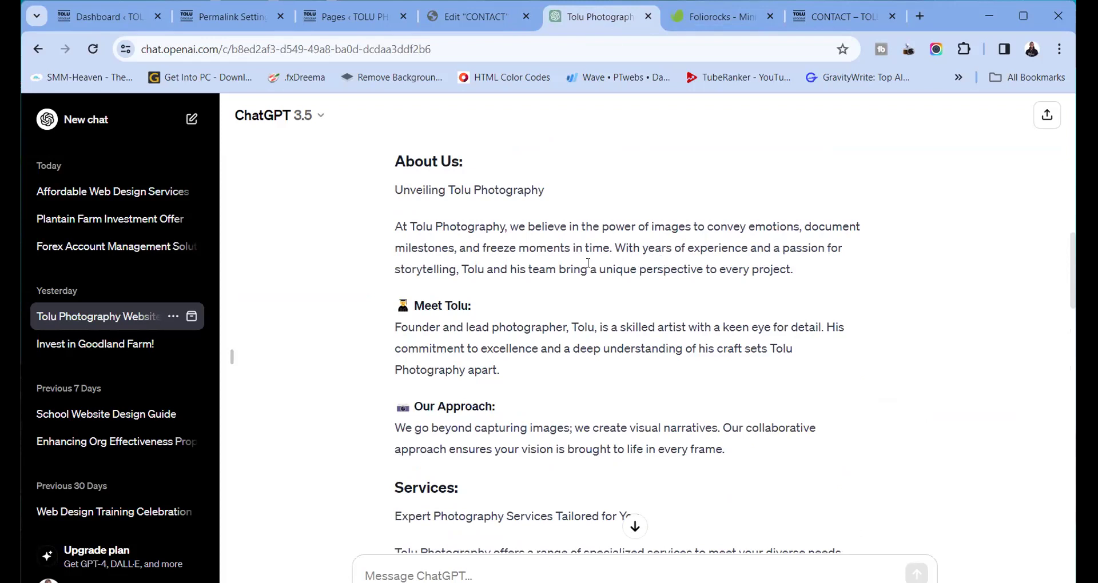
pyautogui.scroll(-4, 593, 268)
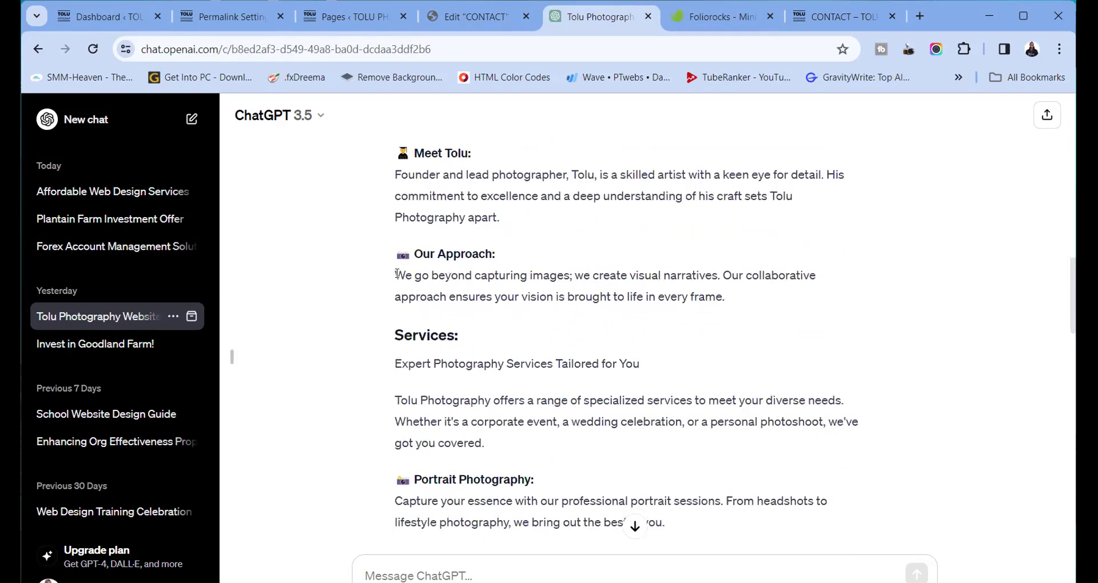
# Copy the Our Approach paragraph about creating visual narratives
pyautogui.moveTo(397, 274); pyautogui.dragTo(734, 293)
pyautogui.rightClick(672, 284)
pyautogui.click(703, 300)
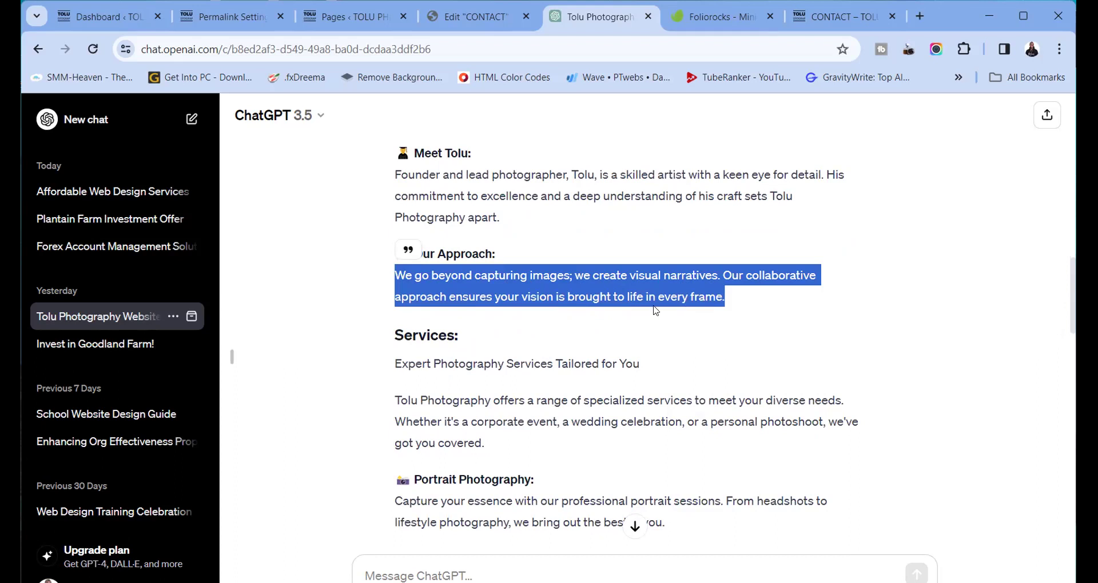
pyautogui.scroll(5, 655, 310)
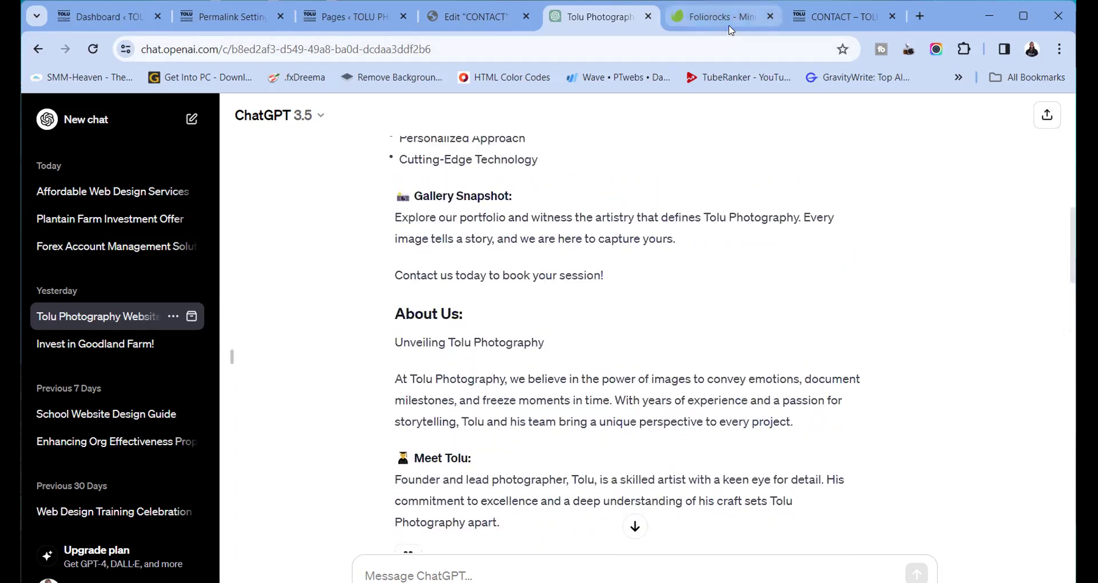
pyautogui.click(717, 16)
# Replace the footer's Lorem ipsum text with the pasted Our Approach paragraph
pyautogui.click(458, 17)
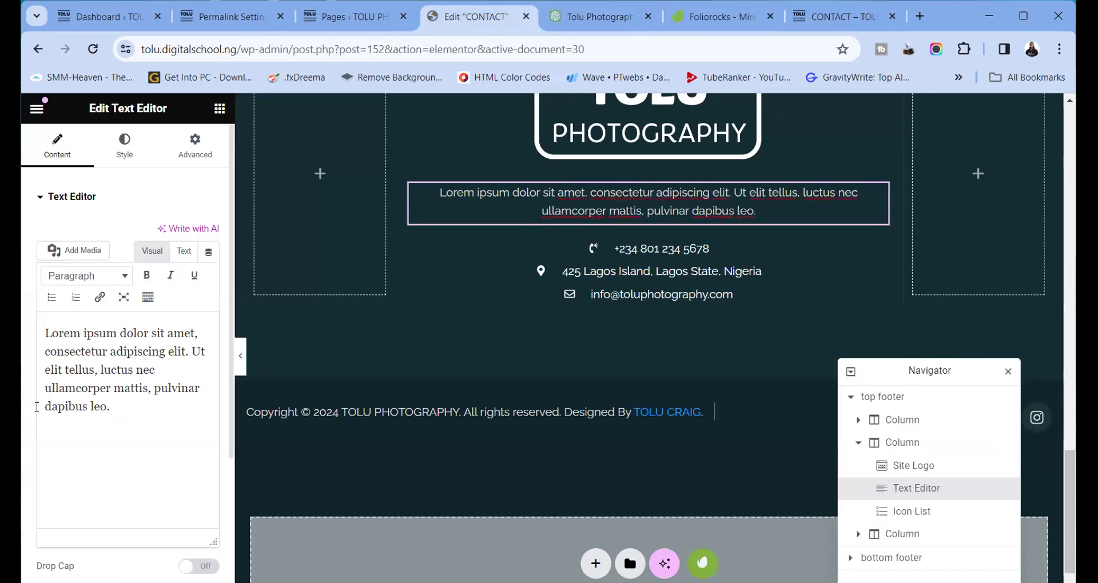
pyautogui.click(66, 400)
pyautogui.hotkey('ctrl', 'a')
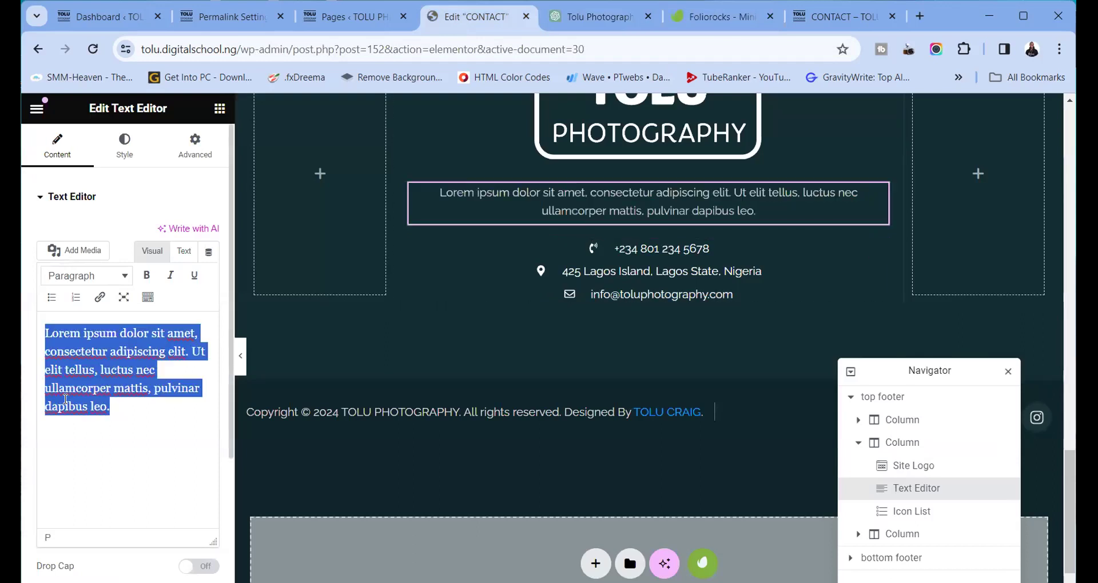
pyautogui.hotkey('ctrl', 'v')
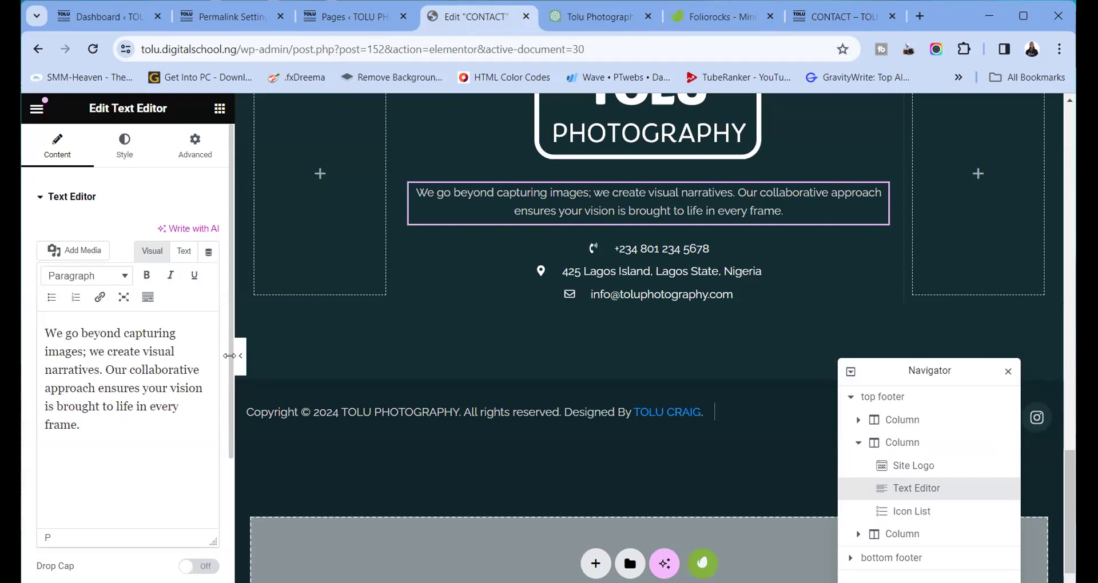
pyautogui.scroll(8, 515, 368)
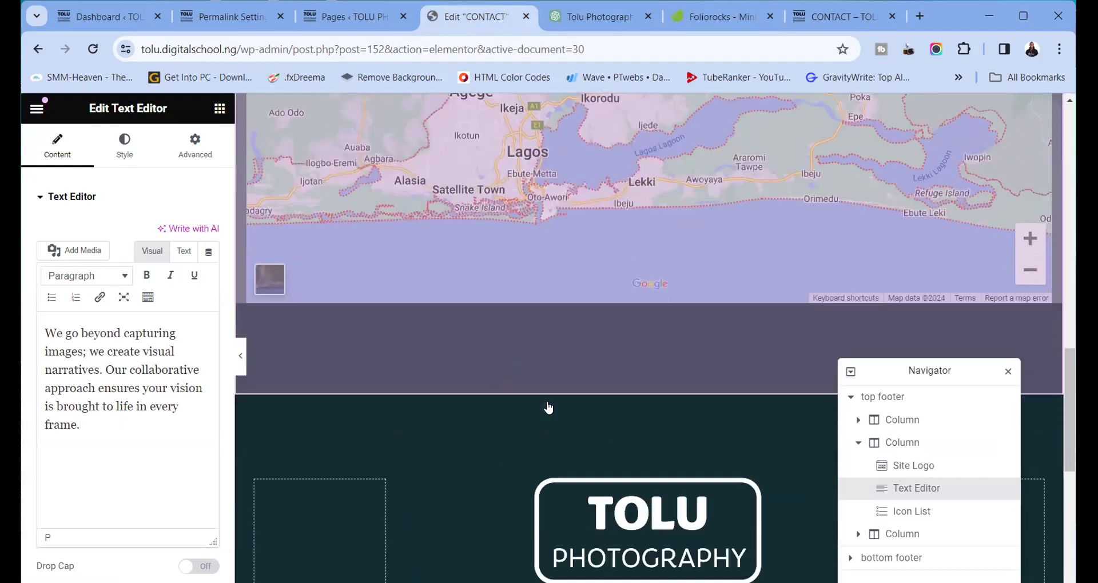
pyautogui.scroll(-5, 629, 354)
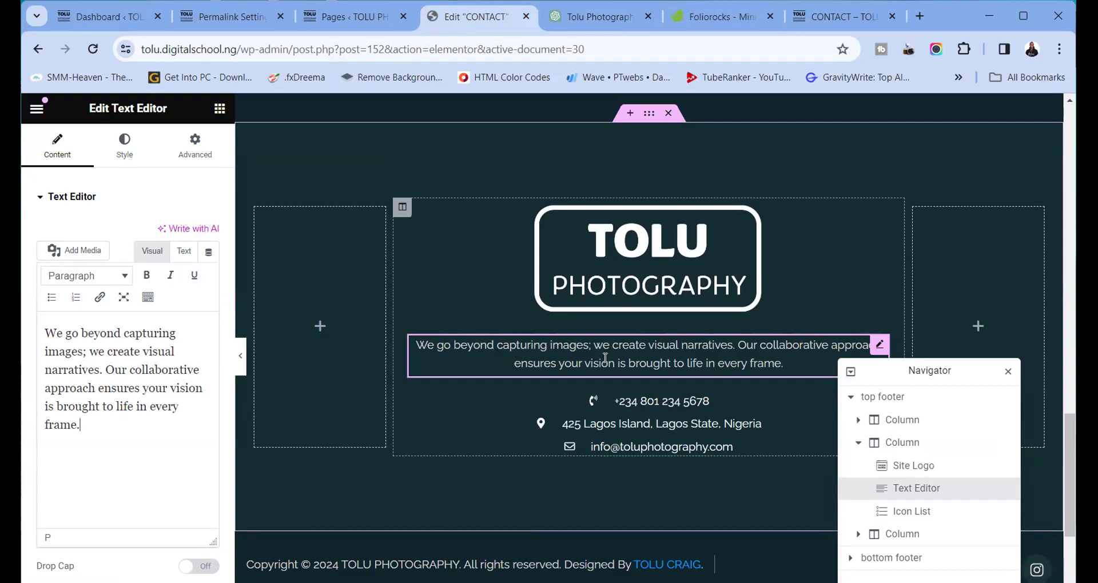
pyautogui.scroll(-3, 623, 238)
pyautogui.scroll(1, 623, 238)
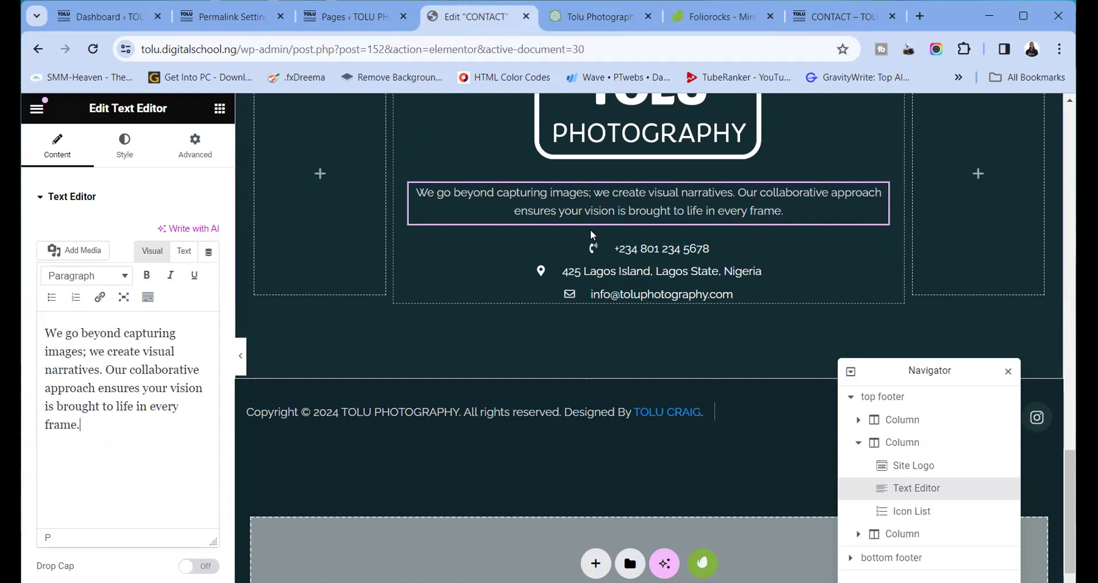
# Maximize the browser and go from the footer back to editing the CONTACT page
pyautogui.click(1023, 16)
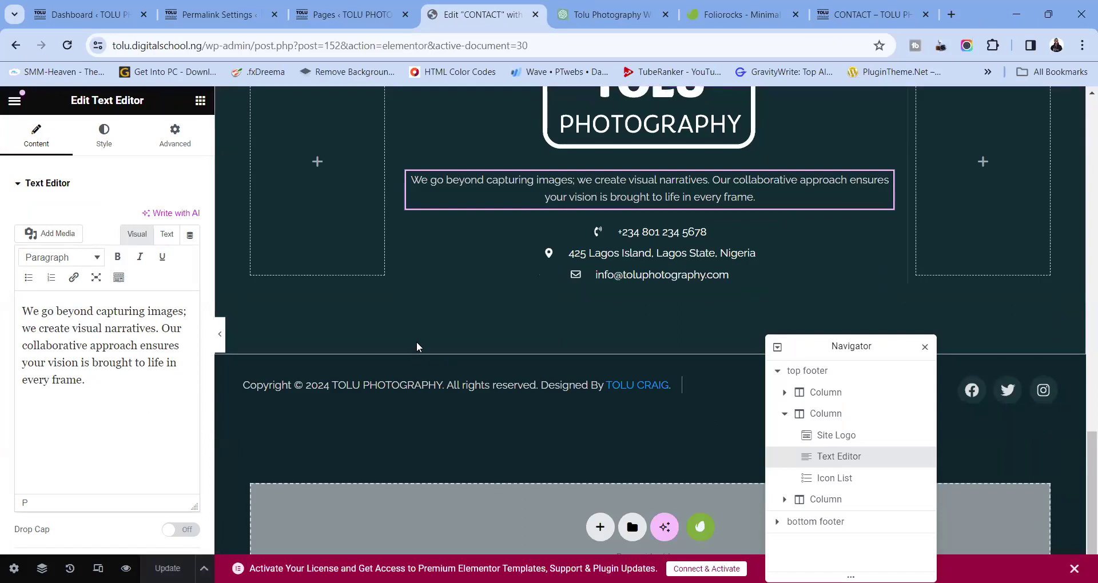
pyautogui.scroll(8, 416, 341)
pyautogui.scroll(10, 416, 342)
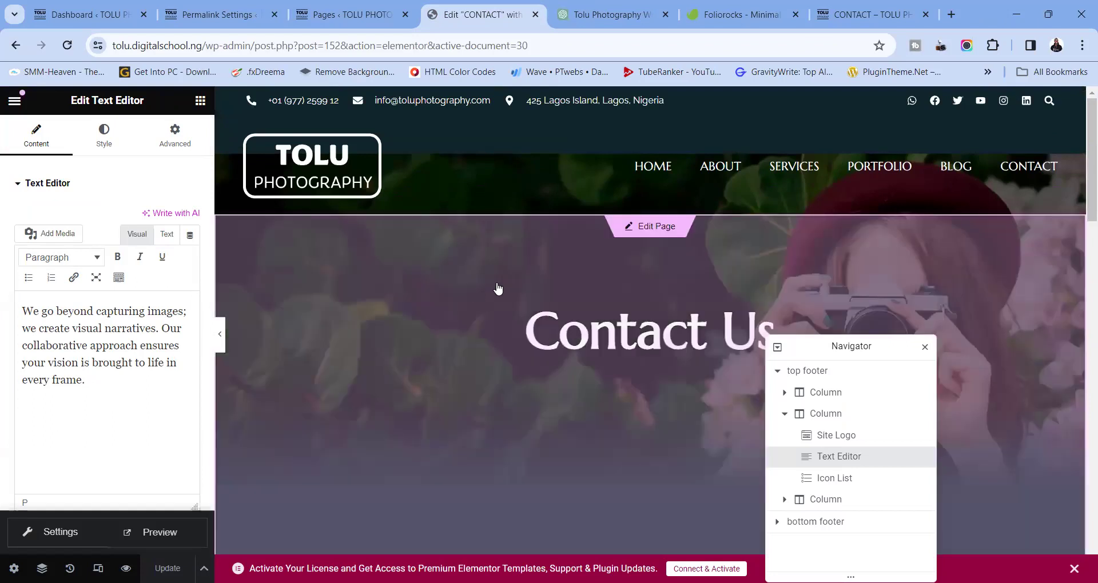
pyautogui.click(632, 237)
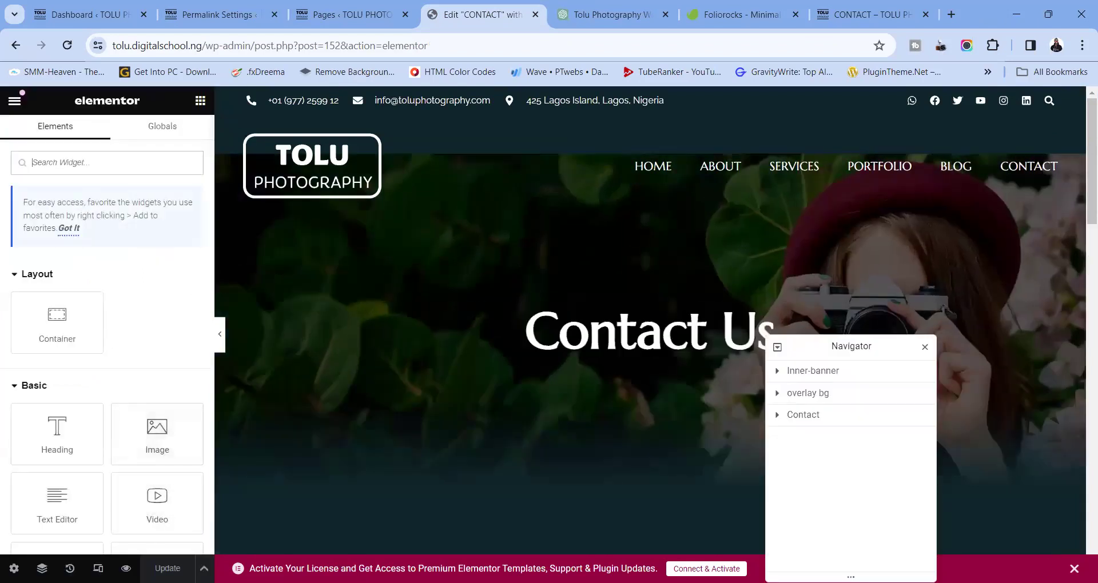
pyautogui.click(125, 569)
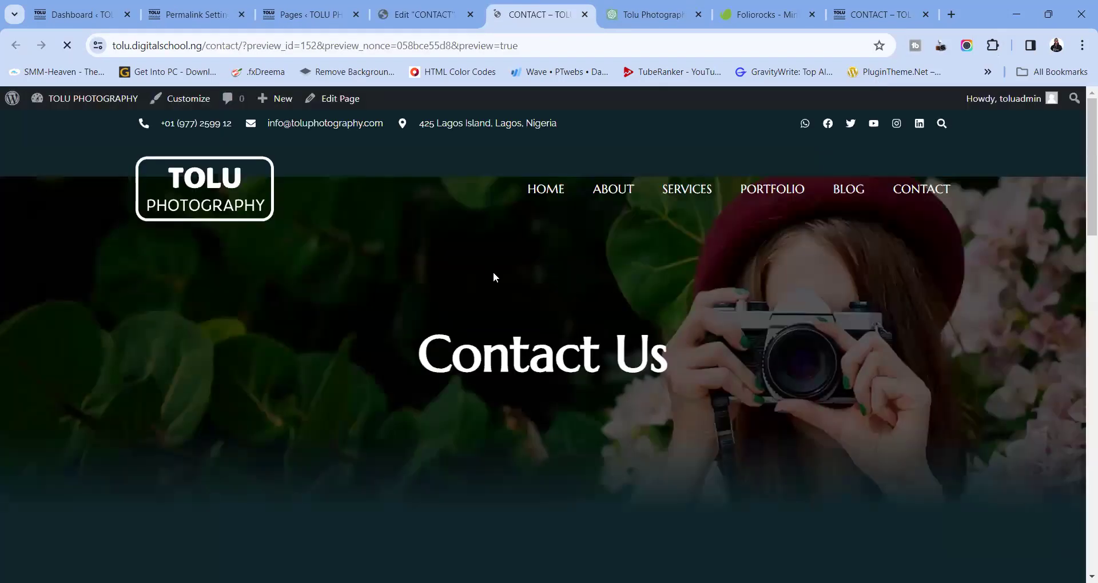
pyautogui.scroll(-3, 567, 286)
pyautogui.scroll(-15, 574, 290)
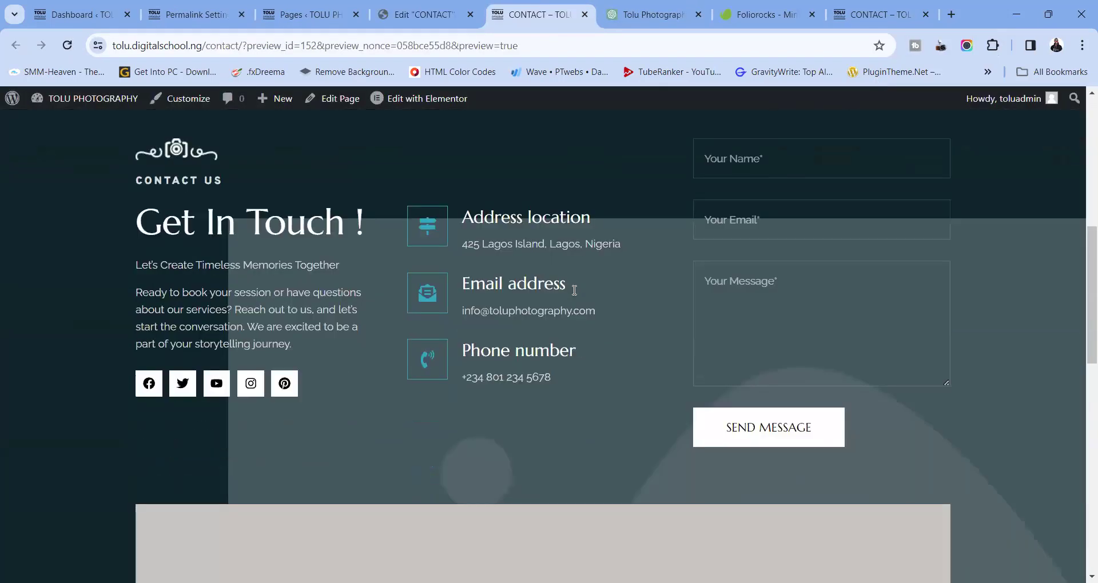
pyautogui.scroll(-2, 574, 290)
pyautogui.scroll(9, 574, 290)
pyautogui.scroll(8, 574, 290)
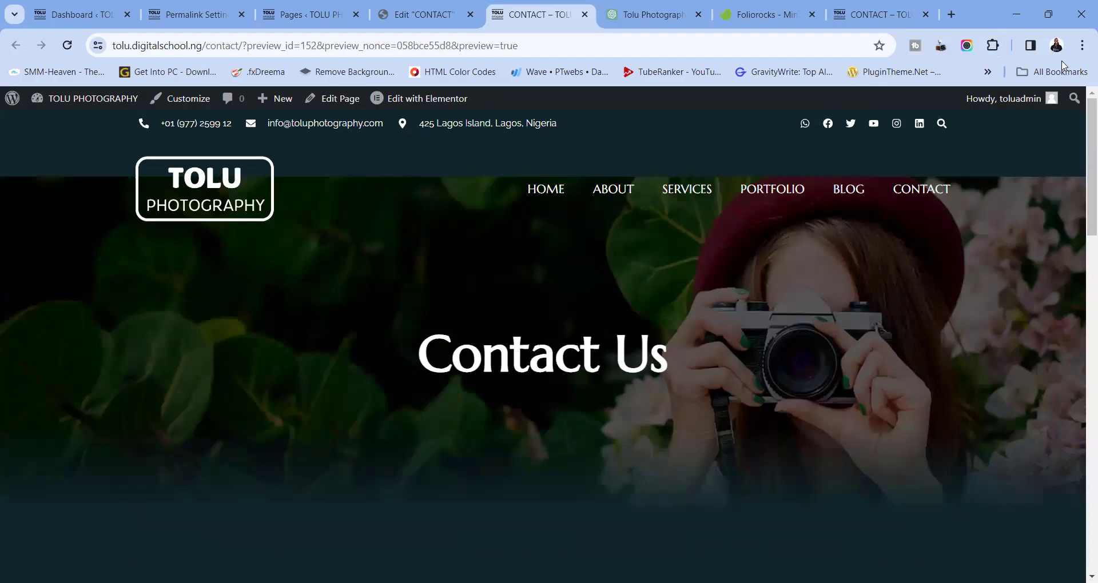
pyautogui.click(1048, 23)
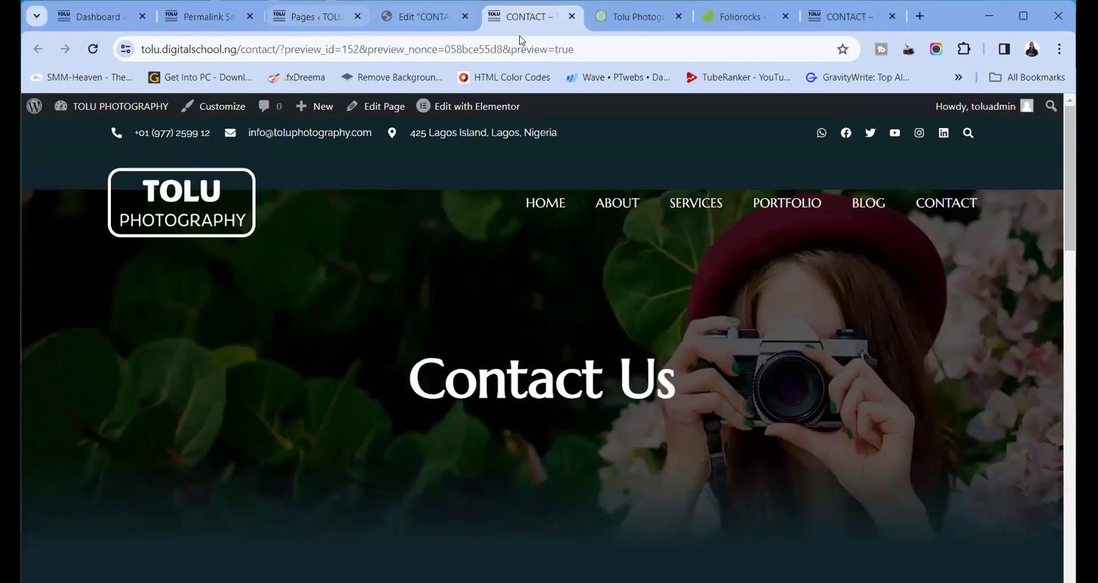
pyautogui.click(572, 16)
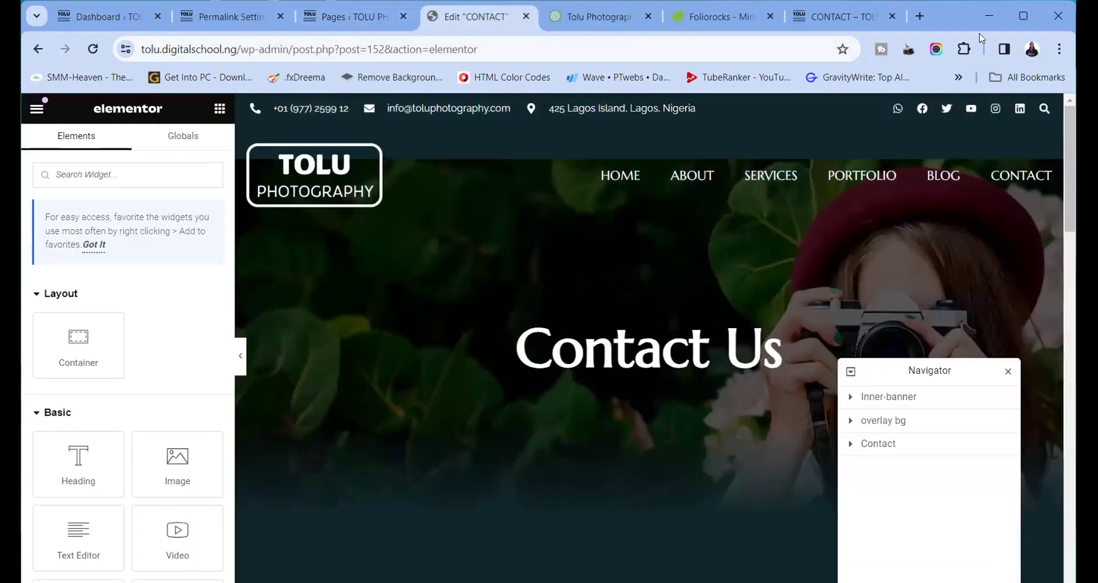
# Preview the Contact page at tablet width and rearrange the Navigator panel
pyautogui.click(1023, 16)
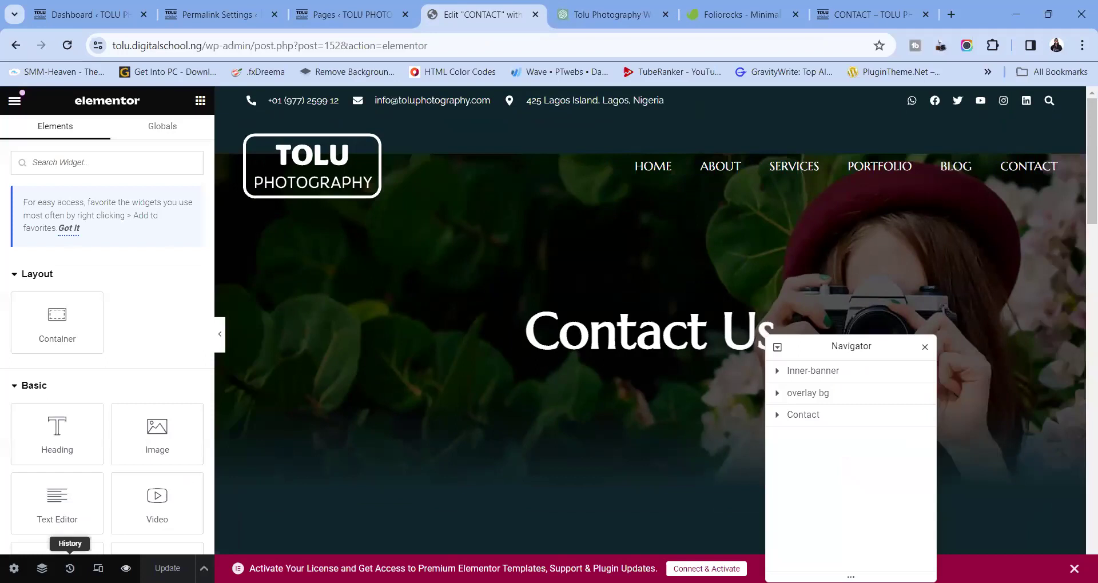
pyautogui.click(98, 568)
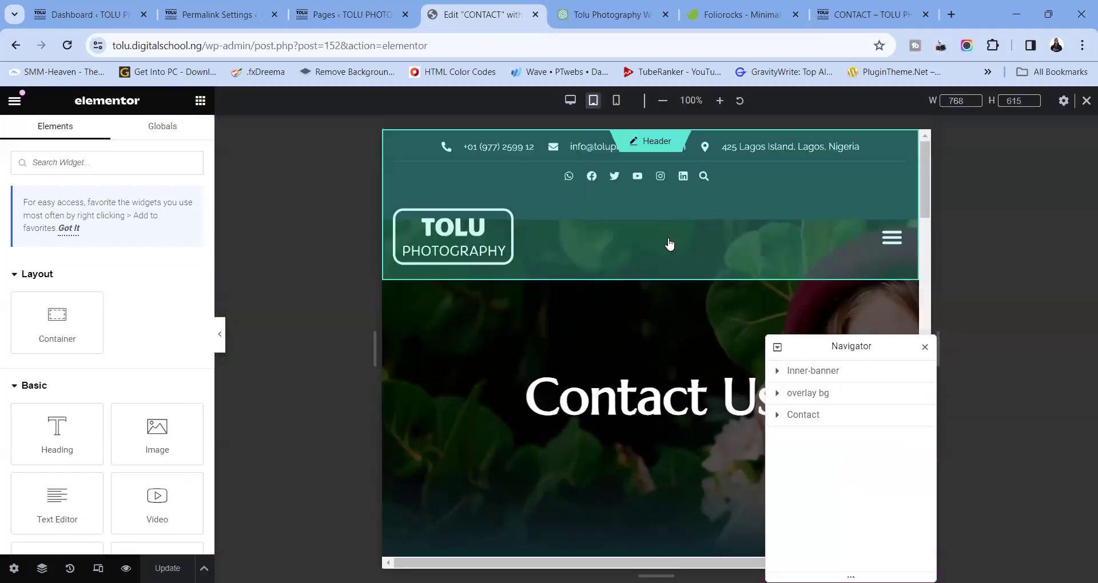
pyautogui.moveTo(924, 339); pyautogui.dragTo(1089, 235)
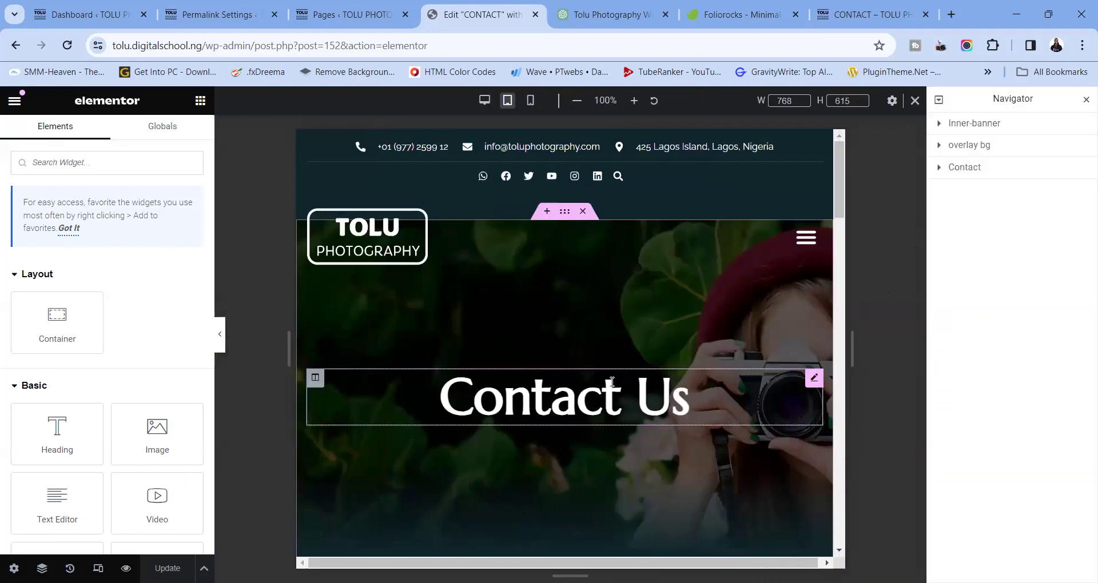
pyautogui.scroll(-6, 567, 395)
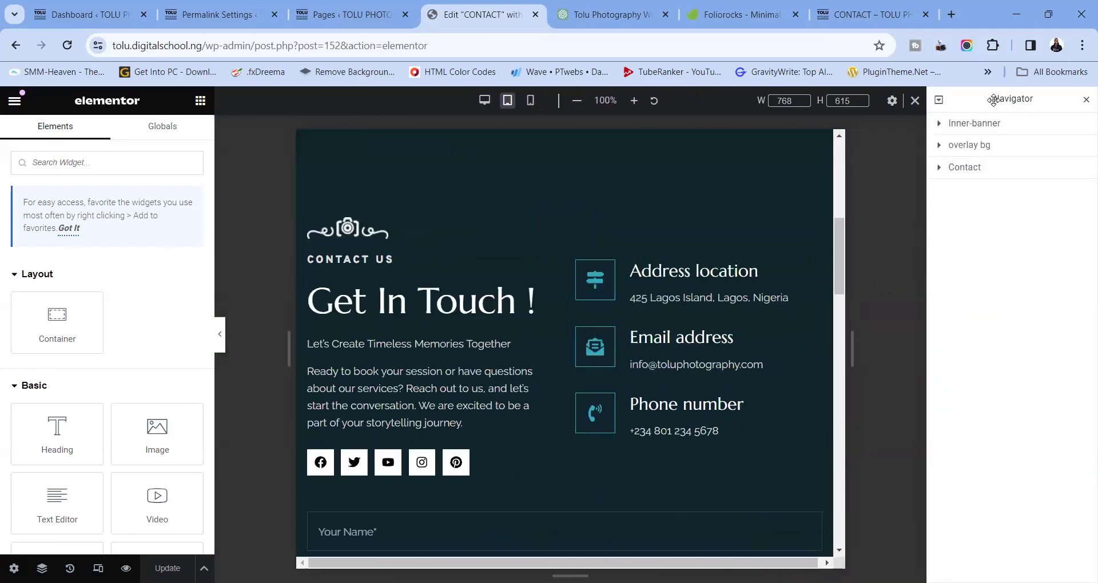
pyautogui.click(936, 102)
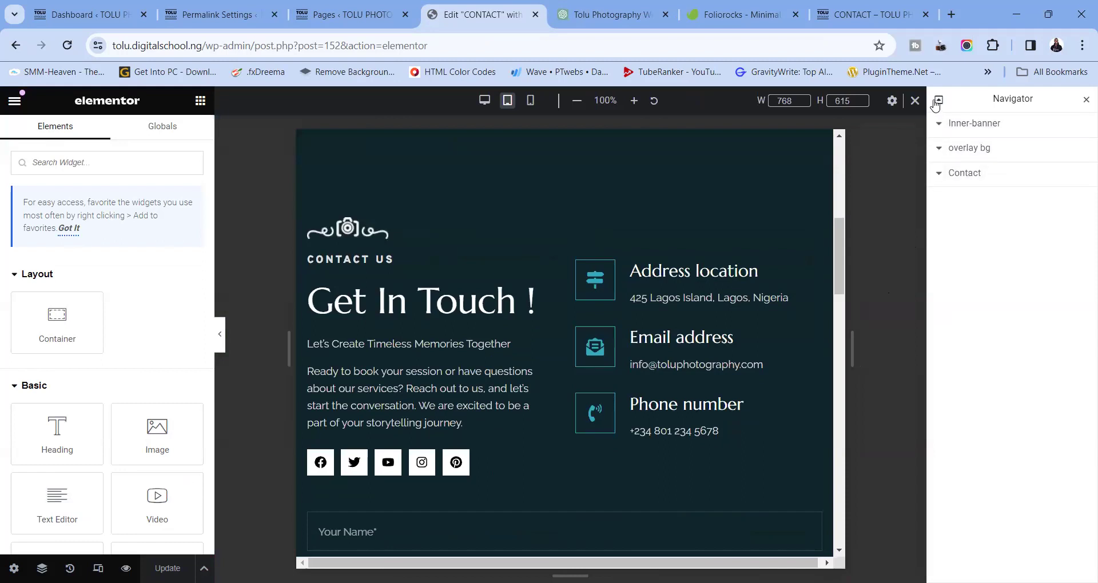
pyautogui.click(936, 102)
pyautogui.moveTo(992, 99); pyautogui.dragTo(1001, 175)
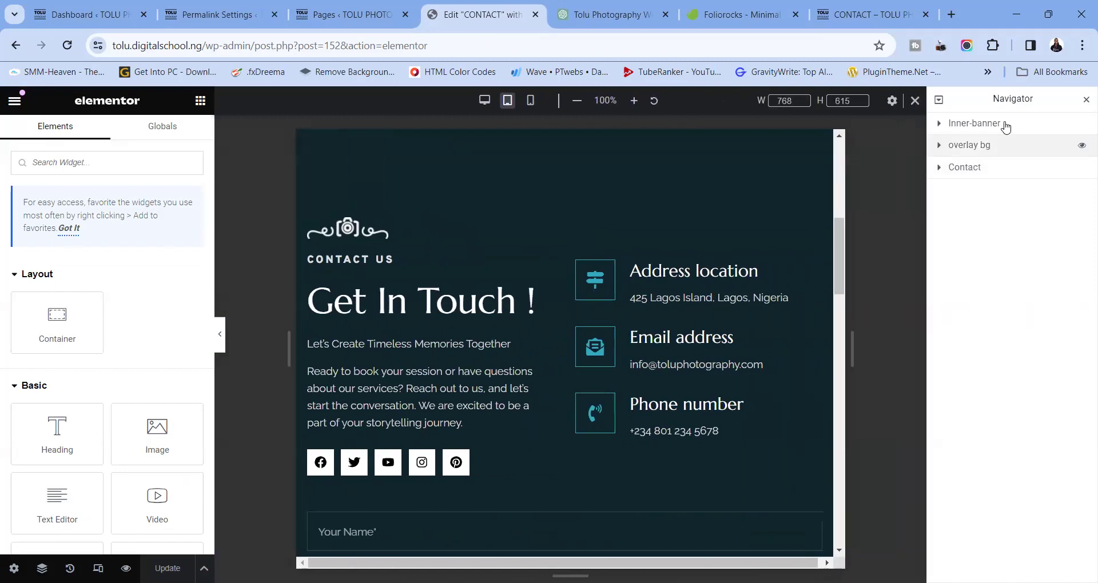
# Scroll through the responsive preview of the Contact page
pyautogui.scroll(-10, 621, 379)
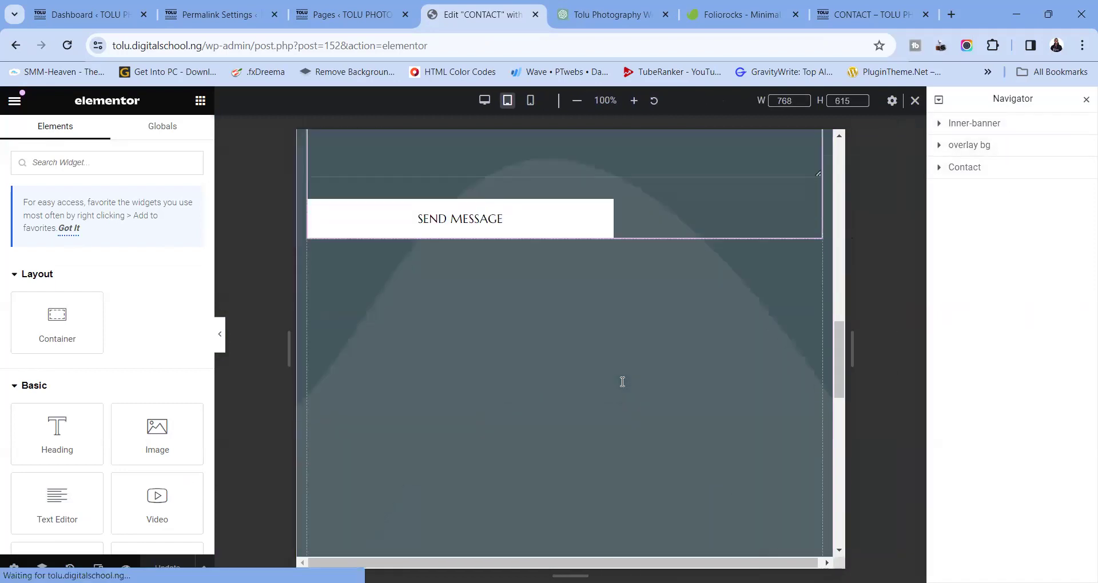
pyautogui.scroll(-8, 622, 382)
pyautogui.scroll(15, 623, 382)
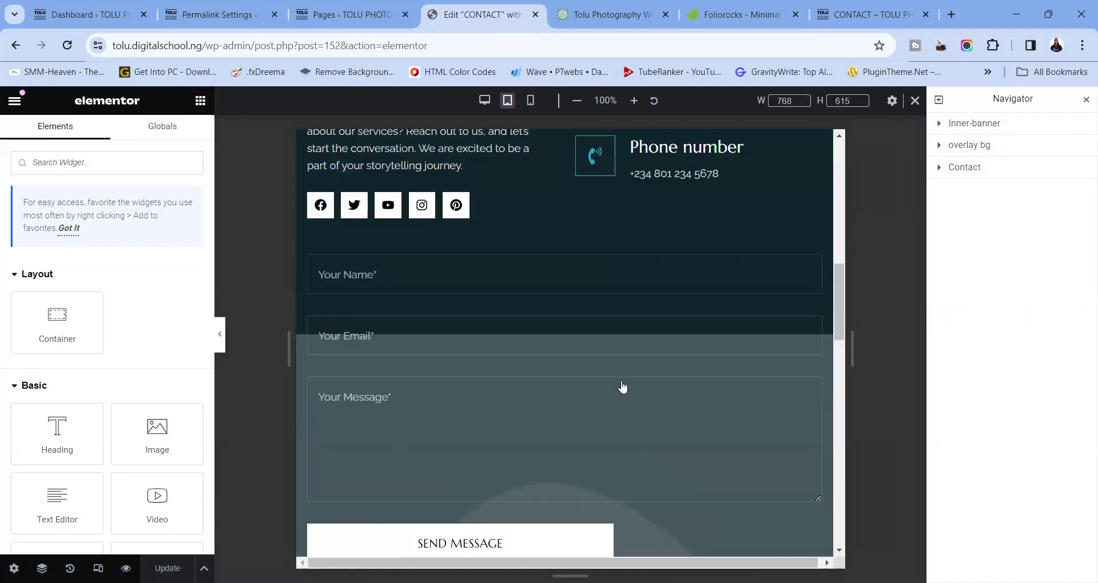
pyautogui.scroll(10, 622, 387)
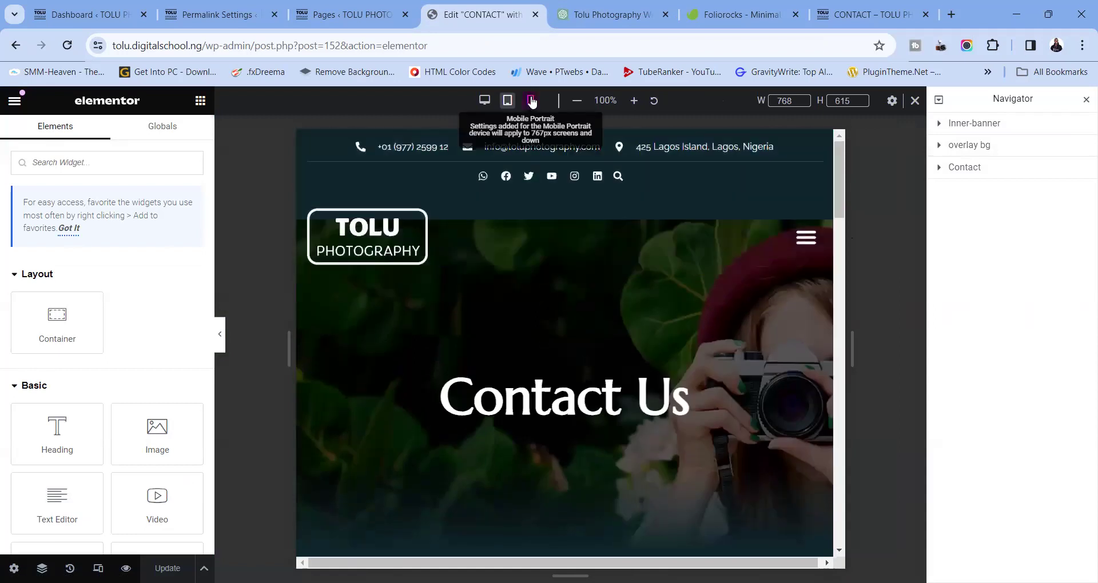
pyautogui.scroll(-6, 620, 286)
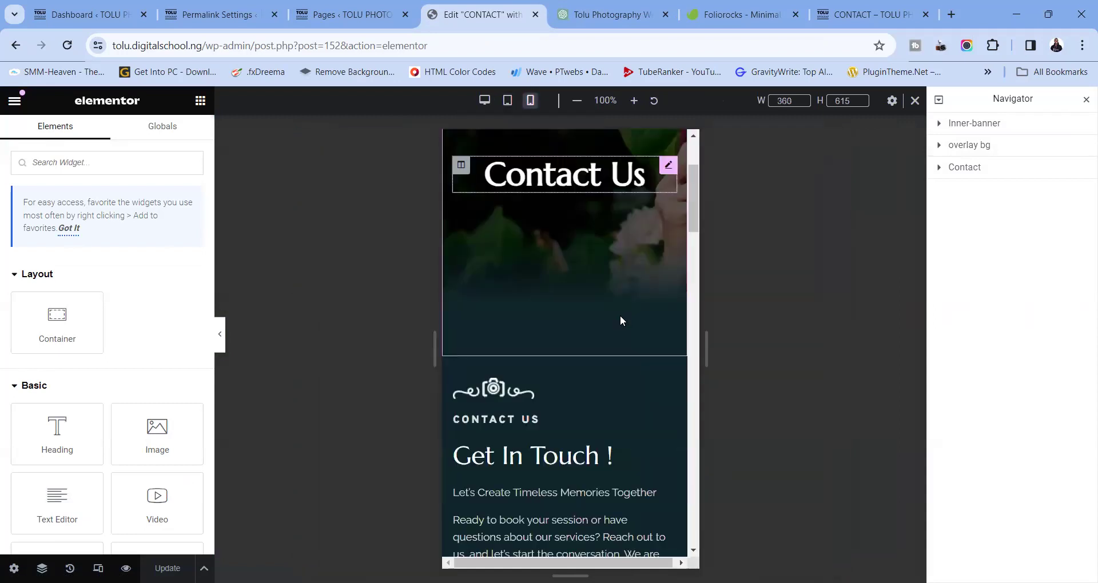
pyautogui.scroll(-10, 618, 315)
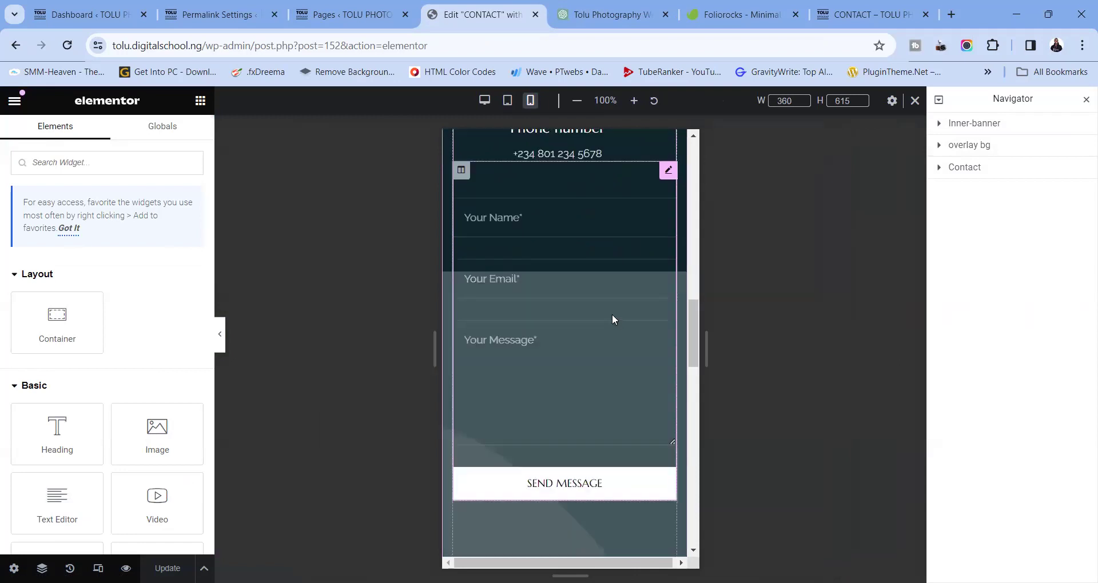
pyautogui.scroll(-10, 610, 313)
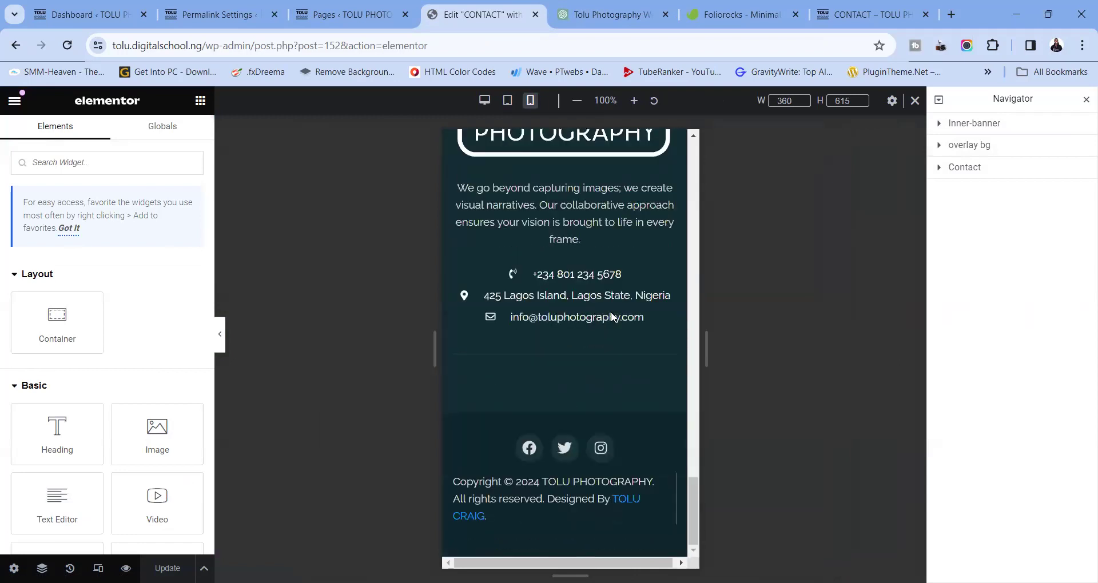
pyautogui.scroll(5, 611, 311)
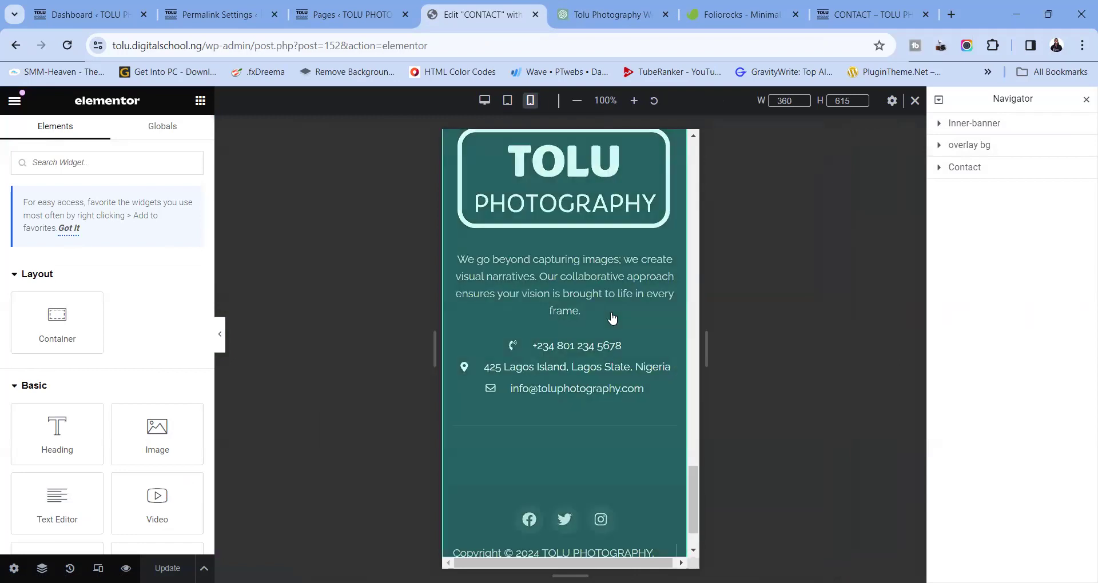
pyautogui.scroll(20, 612, 319)
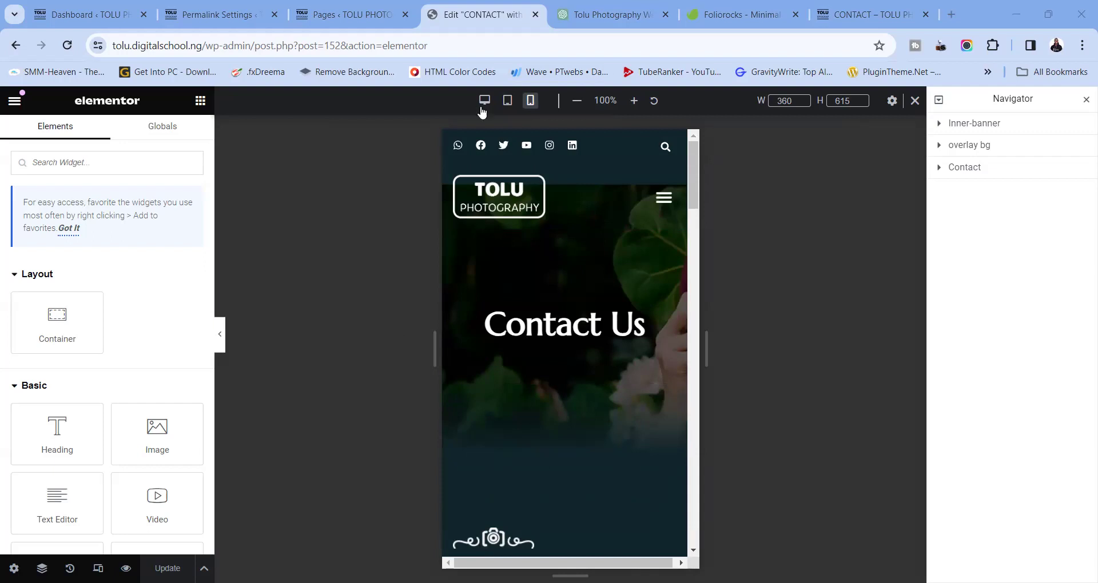
# Switch the preview back to Desktop and float the Navigator over the canvas
pyautogui.click(914, 103)
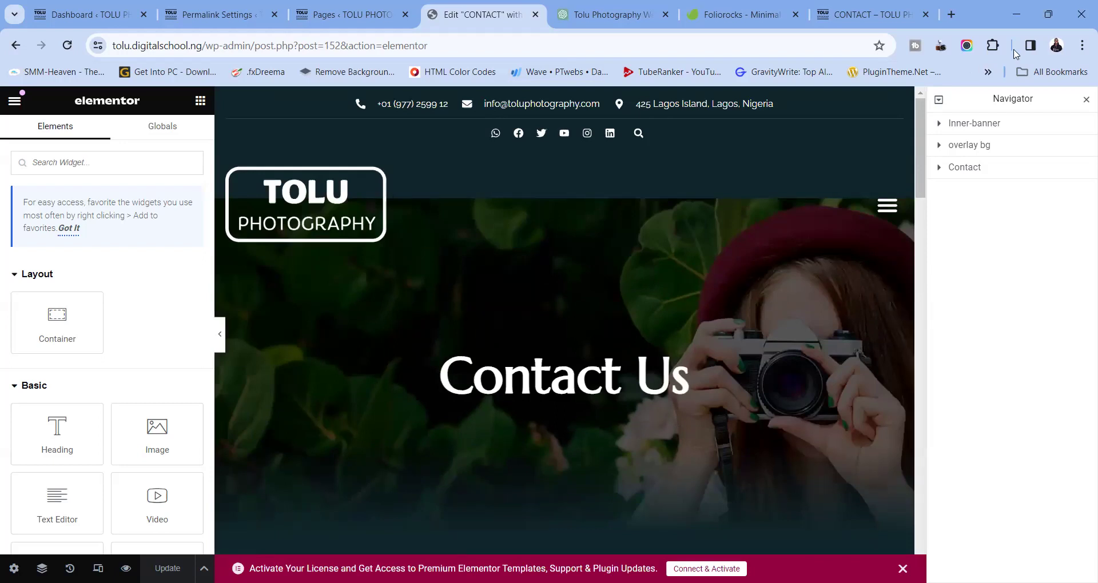
pyautogui.moveTo(1018, 96); pyautogui.dragTo(985, 294)
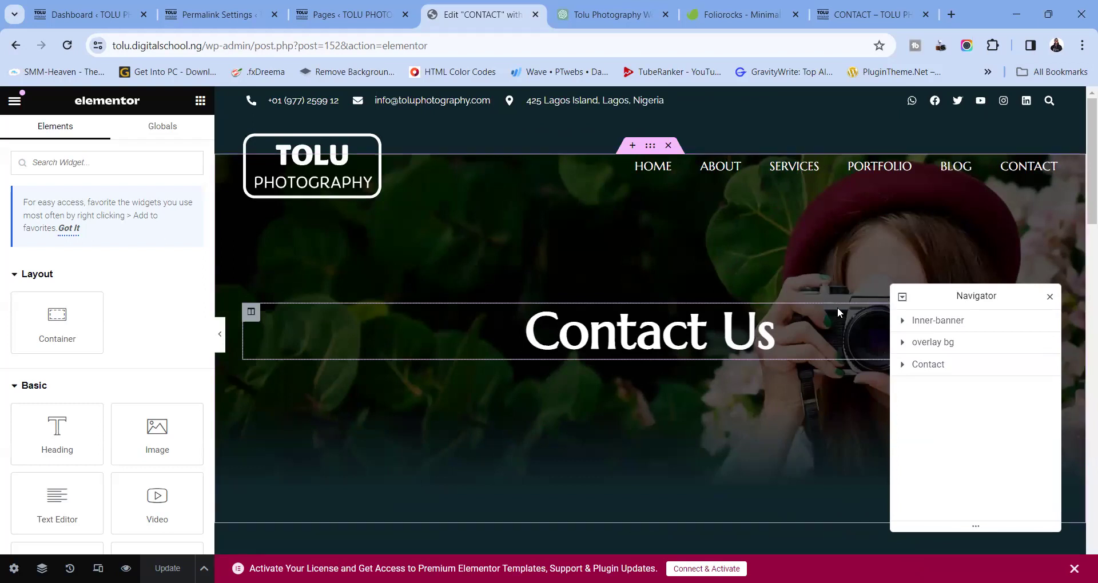
pyautogui.scroll(-15, 837, 307)
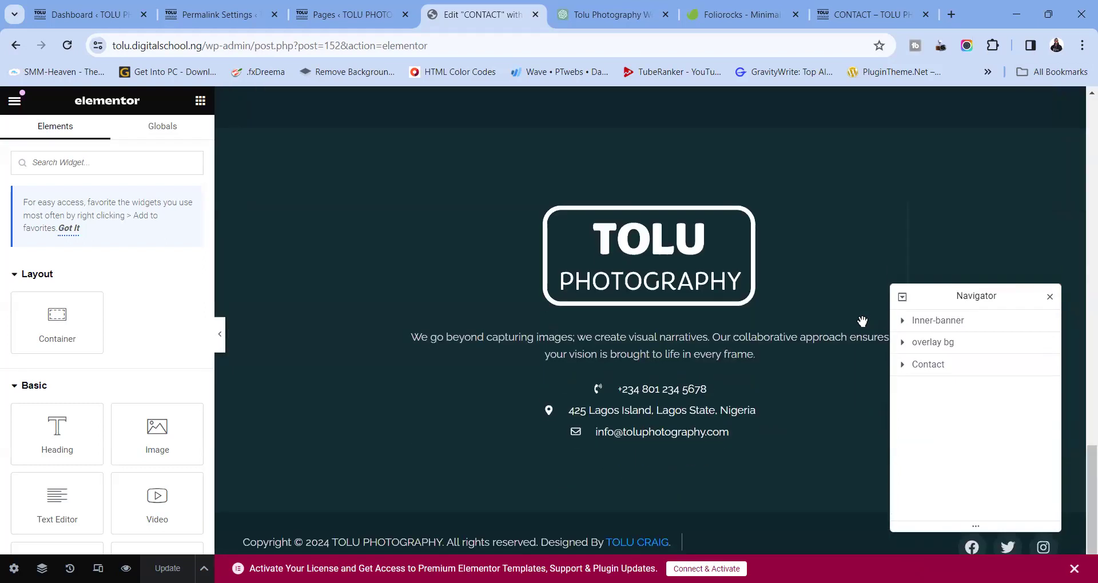
pyautogui.scroll(10, 863, 322)
pyautogui.scroll(4, 862, 322)
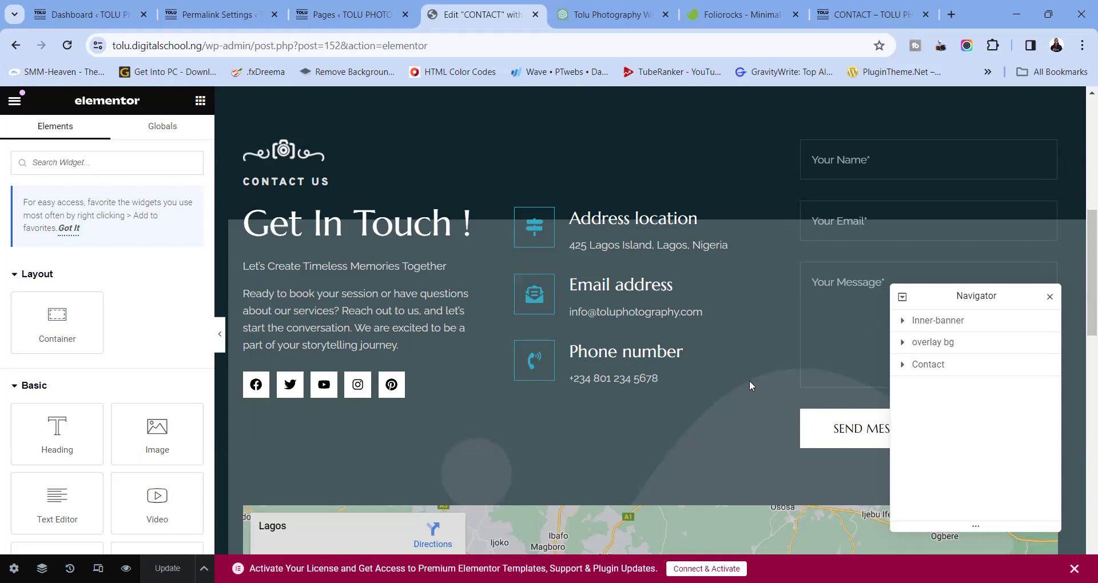
pyautogui.scroll(-5, 558, 265)
pyautogui.scroll(15, 558, 265)
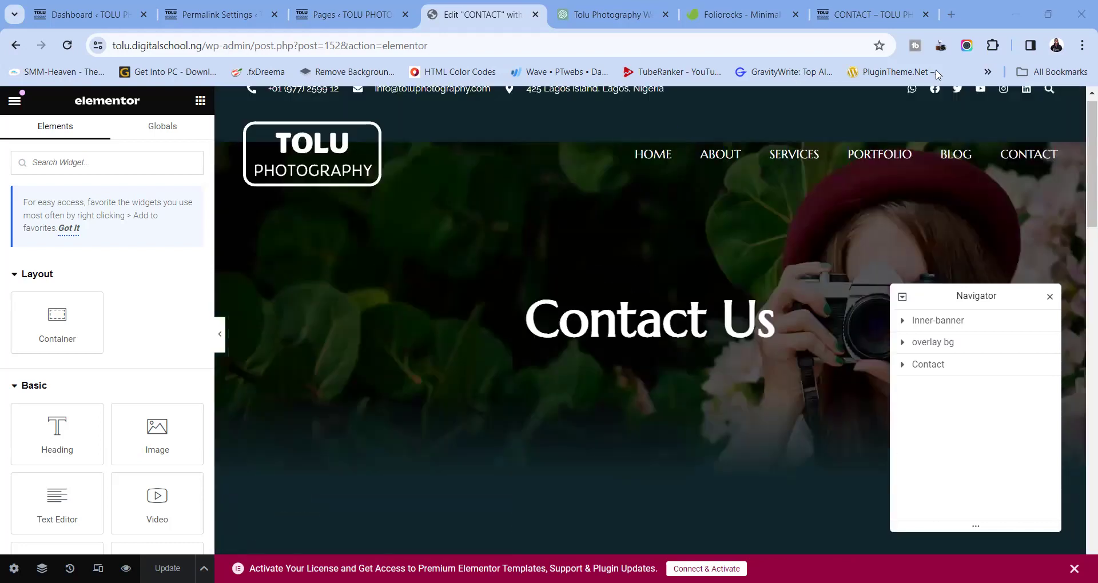
# Close the CONTACT editor and open the BLOG page's editor in a new tab
pyautogui.click(1045, 20)
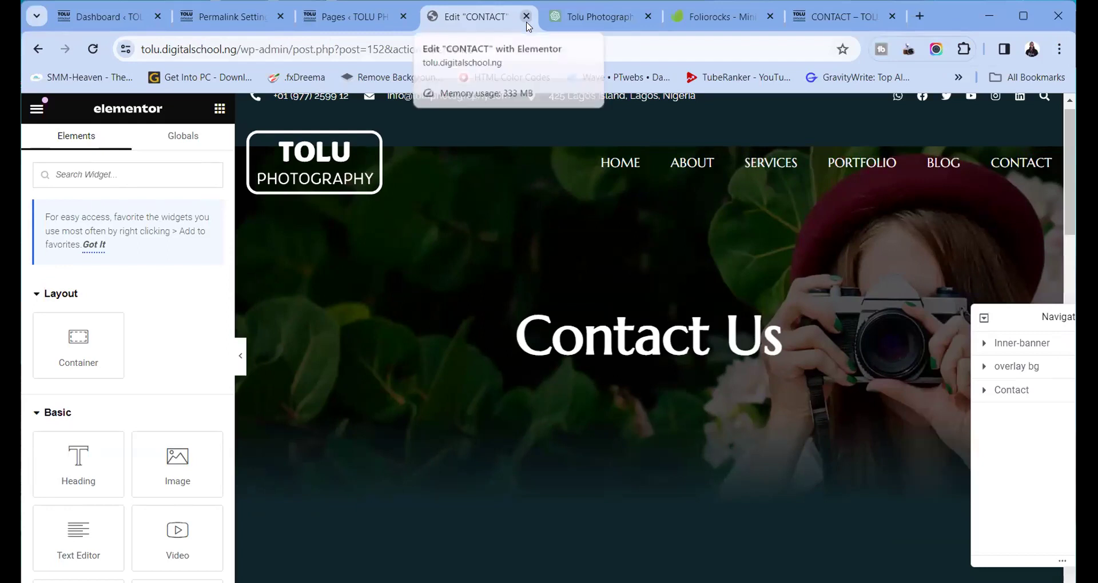
pyautogui.click(526, 18)
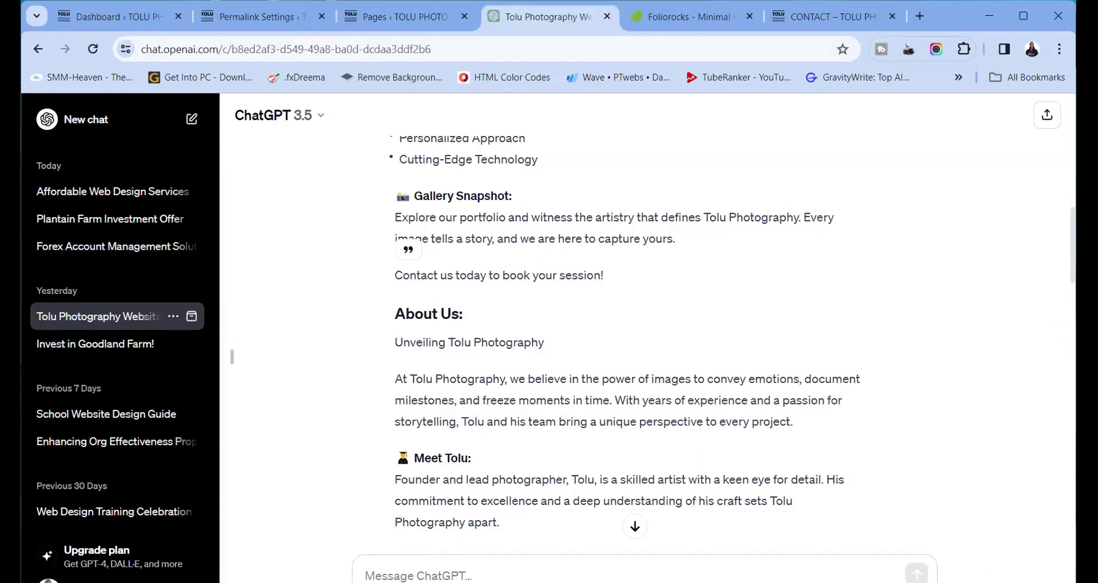
pyautogui.click(404, 16)
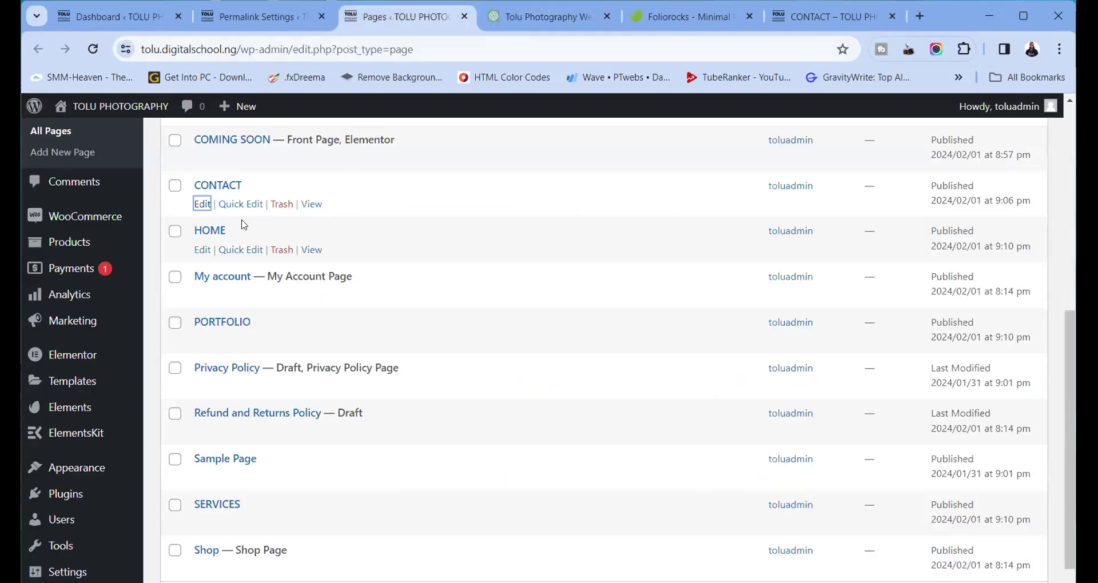
pyautogui.click(92, 49)
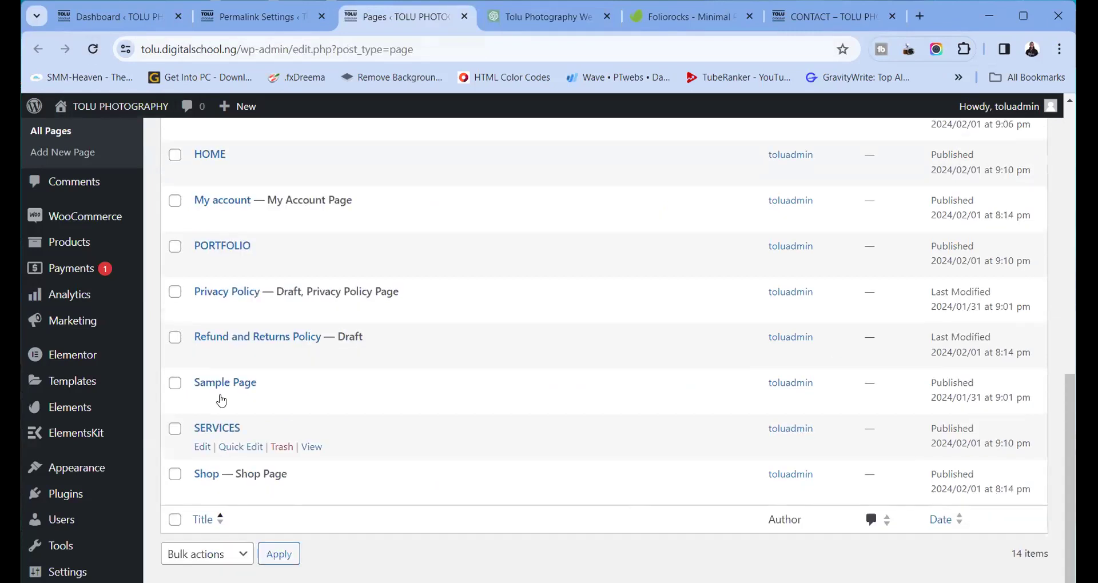
pyautogui.scroll(5, 223, 400)
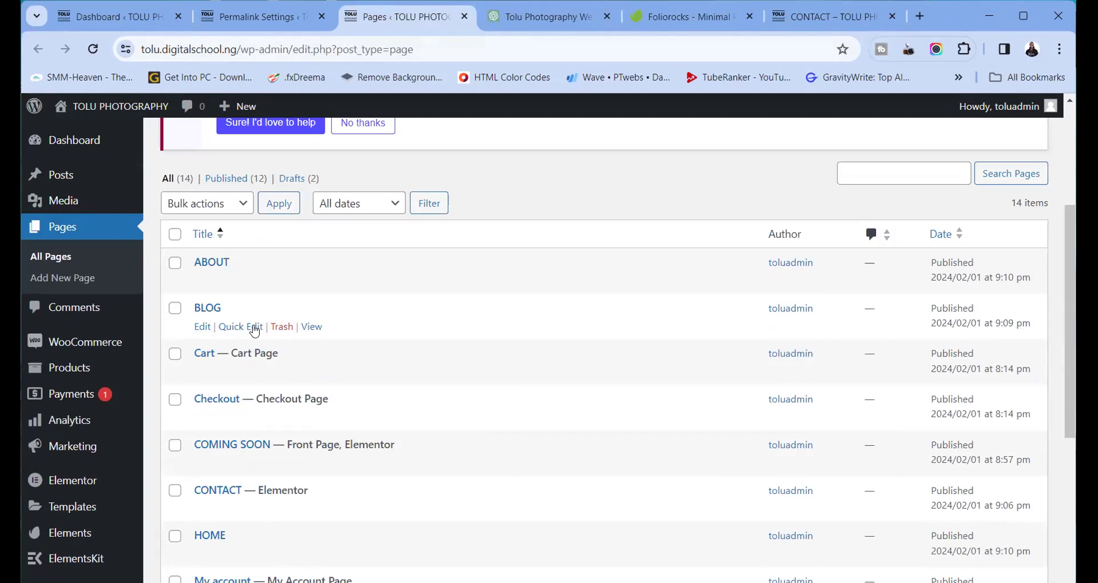
pyautogui.rightClick(201, 327)
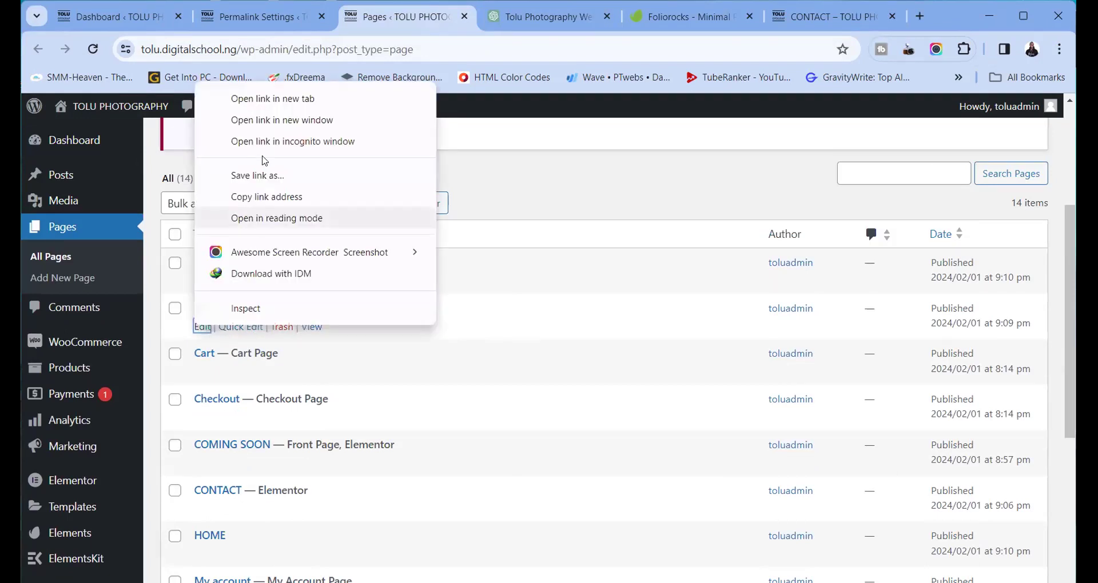
pyautogui.click(273, 99)
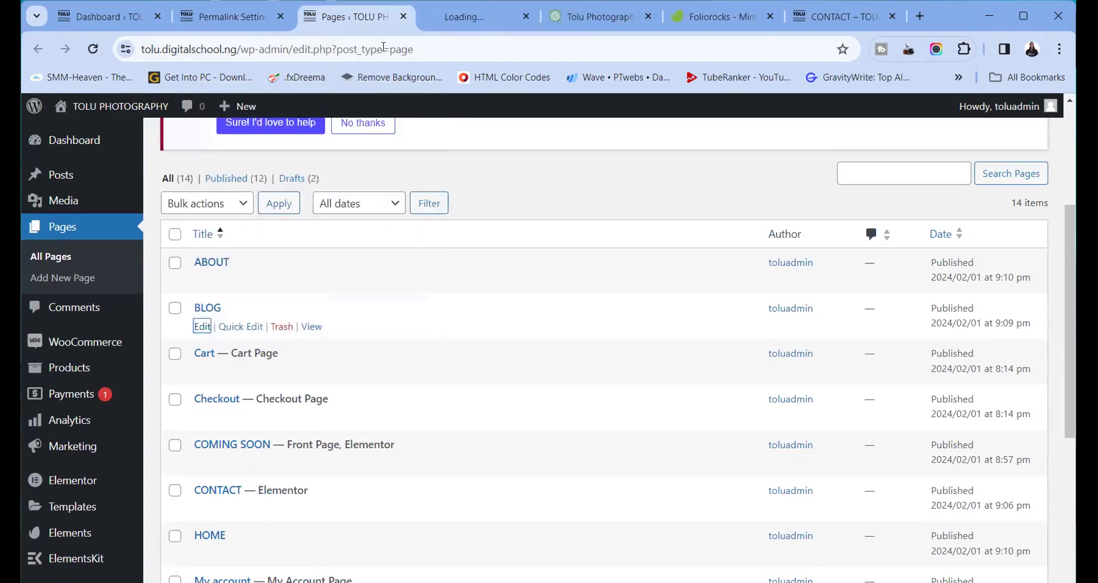
pyautogui.hotkey('ctrl', 'Tab')
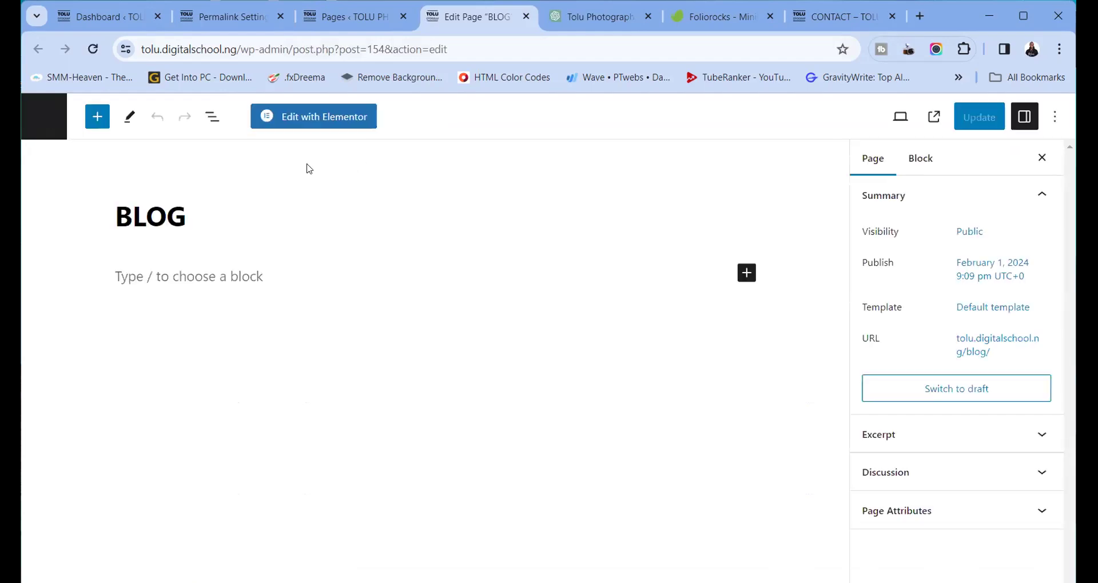
# Load the BLOG page in Elementor and scroll to the empty section under the BLOG hero
pyautogui.click(313, 123)
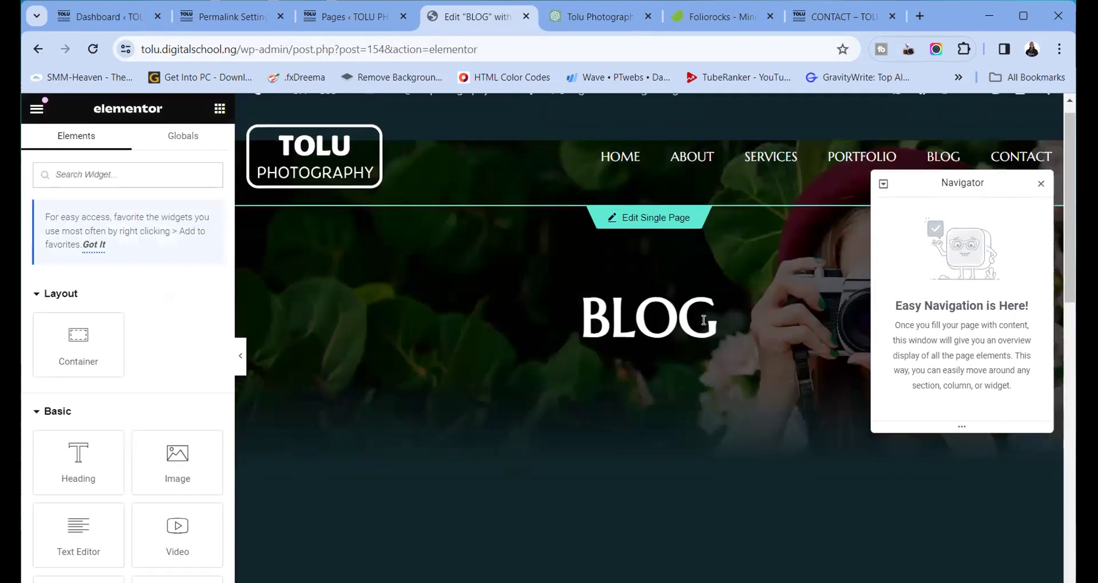
pyautogui.scroll(-5, 712, 361)
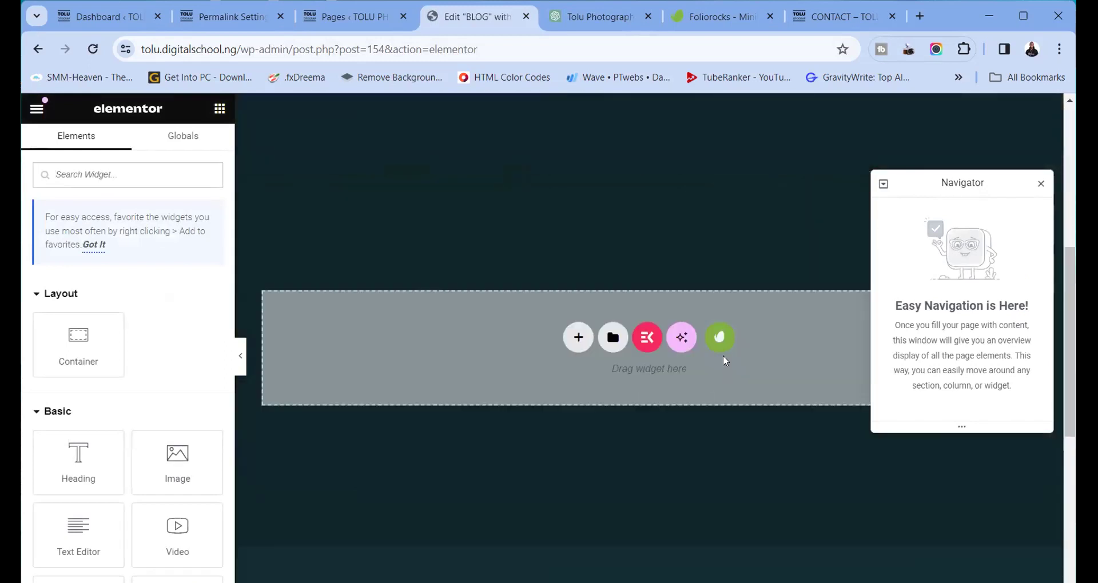
# Set the BLOG page layout to Elementor Full Width in its page settings
pyautogui.click(720, 345)
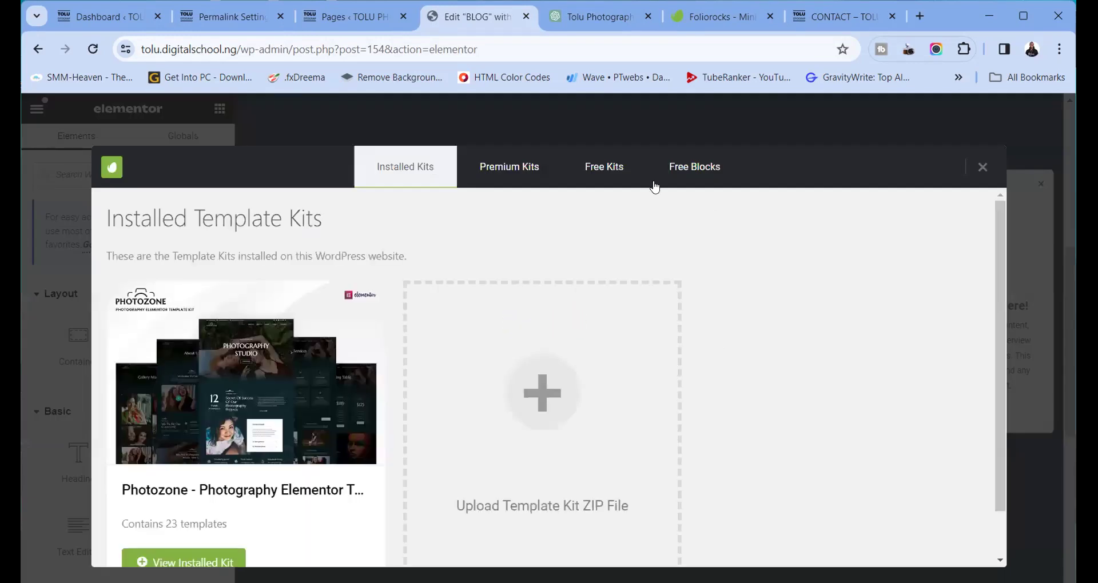
pyautogui.click(979, 166)
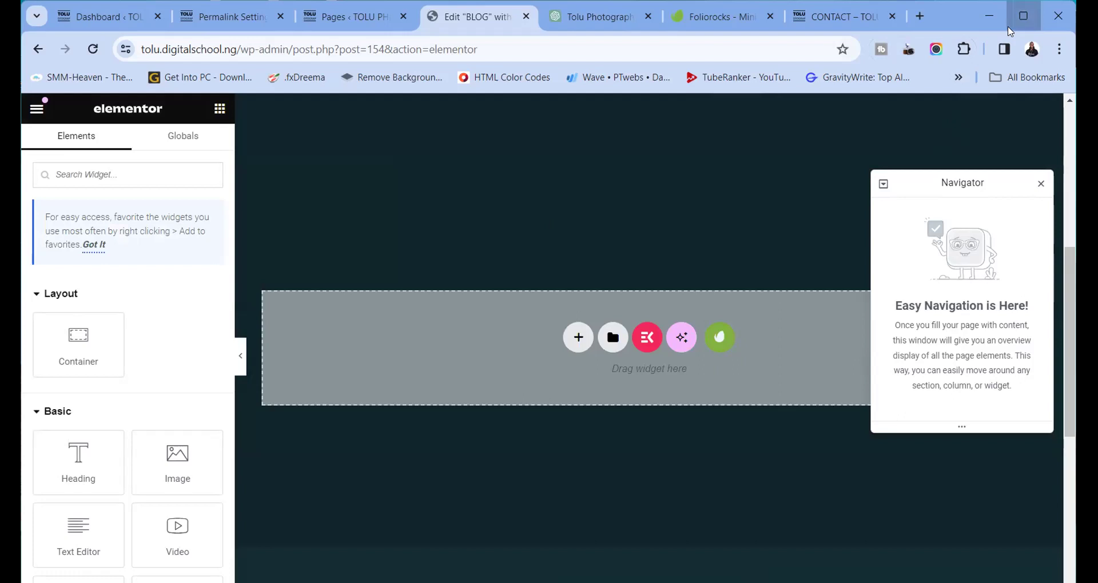
pyautogui.click(1009, 32)
pyautogui.click(13, 568)
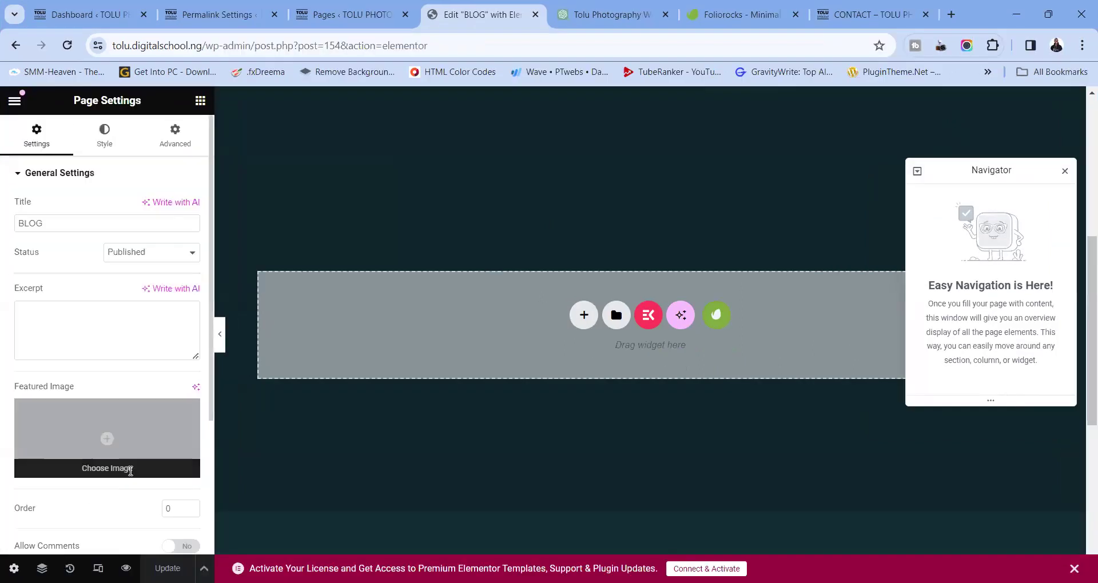
pyautogui.scroll(-3, 156, 457)
pyautogui.click(151, 449)
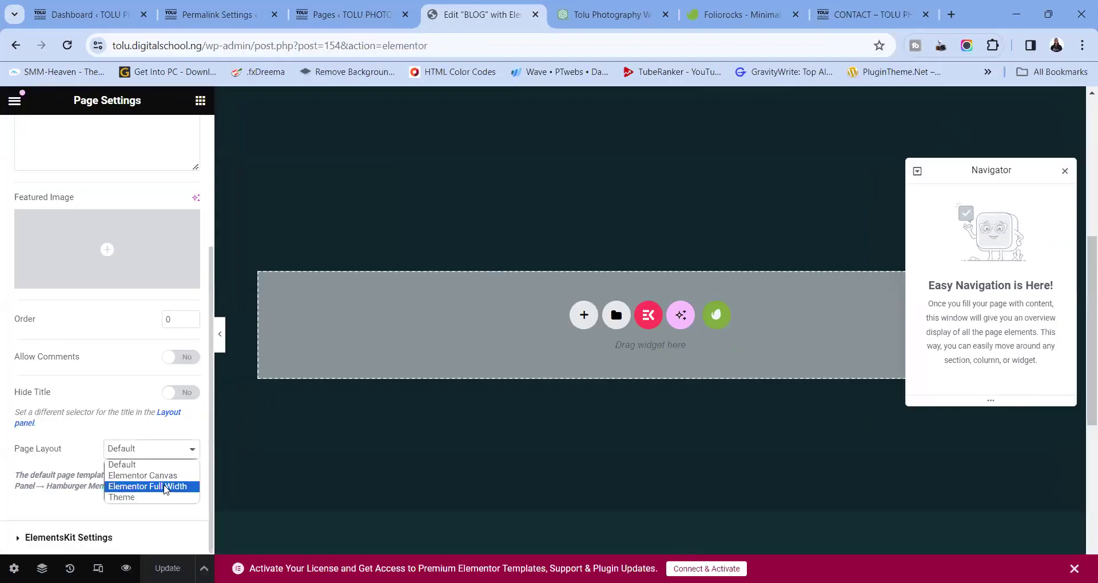
pyautogui.click(166, 488)
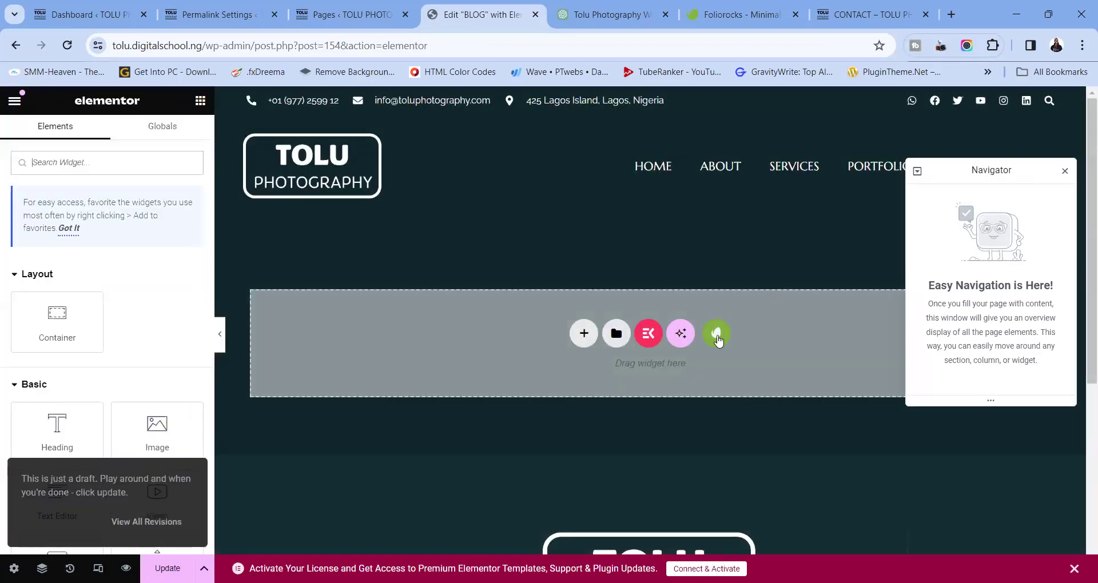
# Insert the Archive template from the installed Photozone kit into the page
pyautogui.click(716, 334)
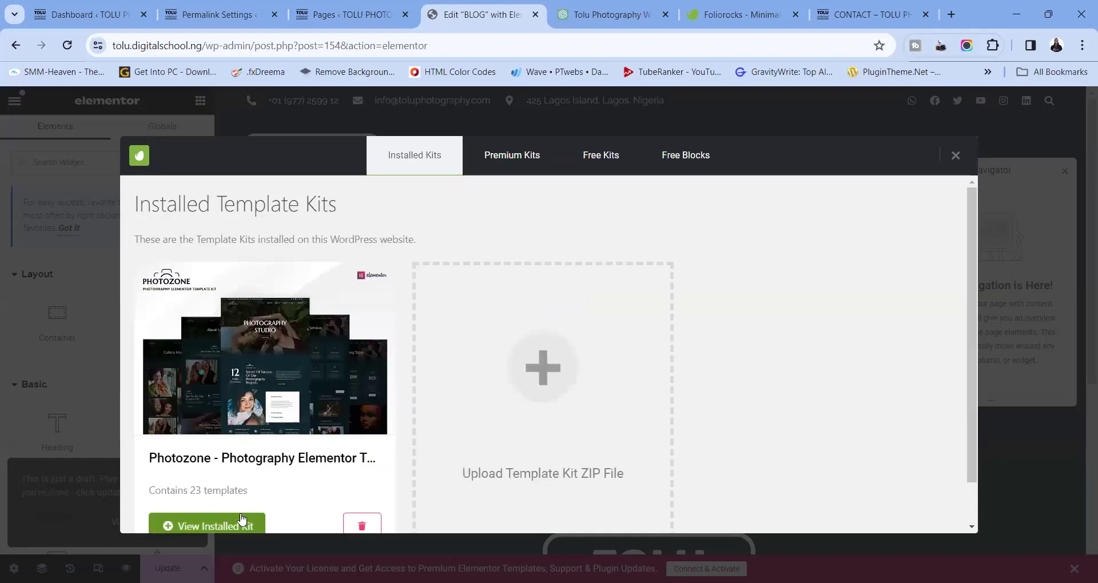
pyautogui.click(245, 523)
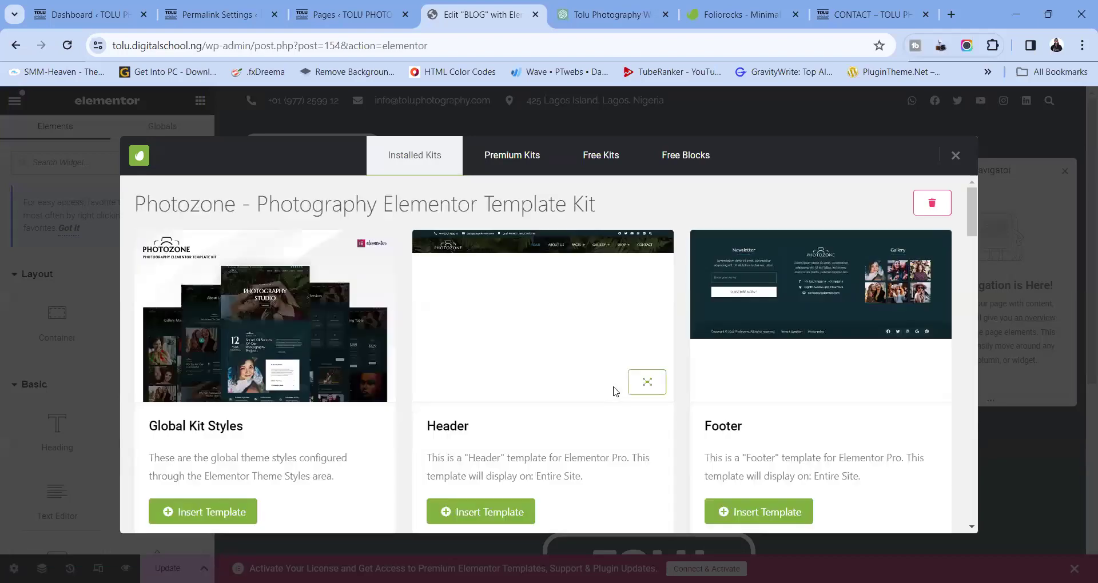
pyautogui.scroll(-7, 613, 391)
pyautogui.scroll(1, 614, 390)
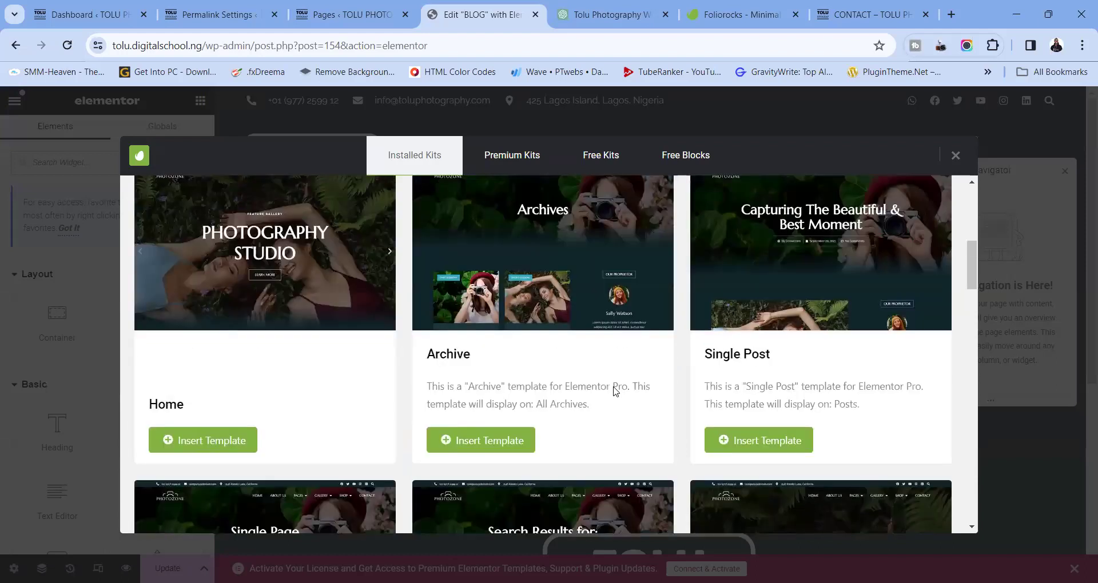
pyautogui.click(507, 477)
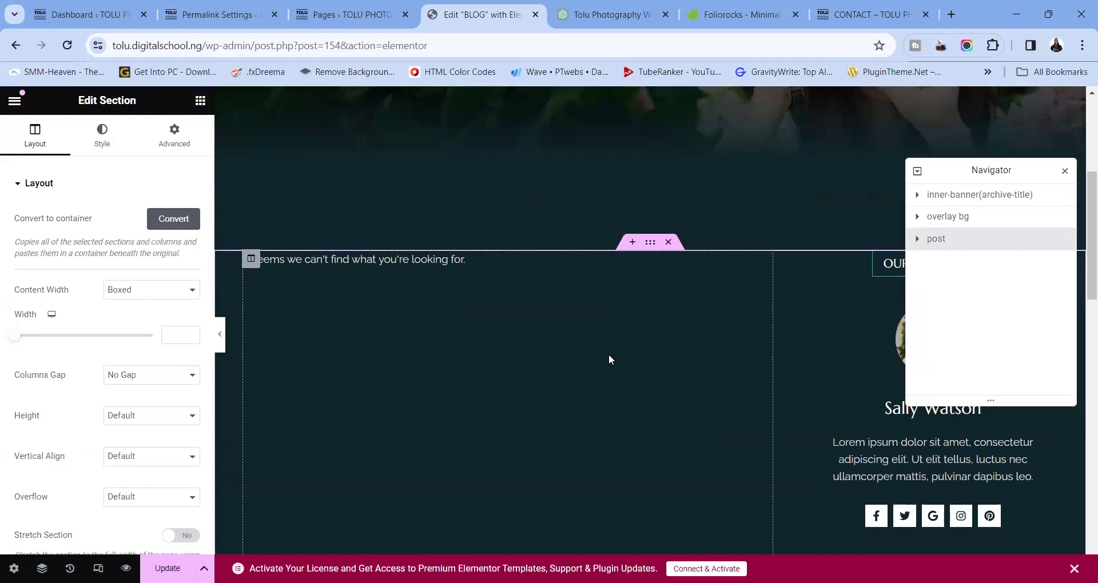
# Select the Archive Posts listing and then the banner Spacer to inspect them
pyautogui.scroll(-5, 635, 314)
pyautogui.scroll(5, 636, 313)
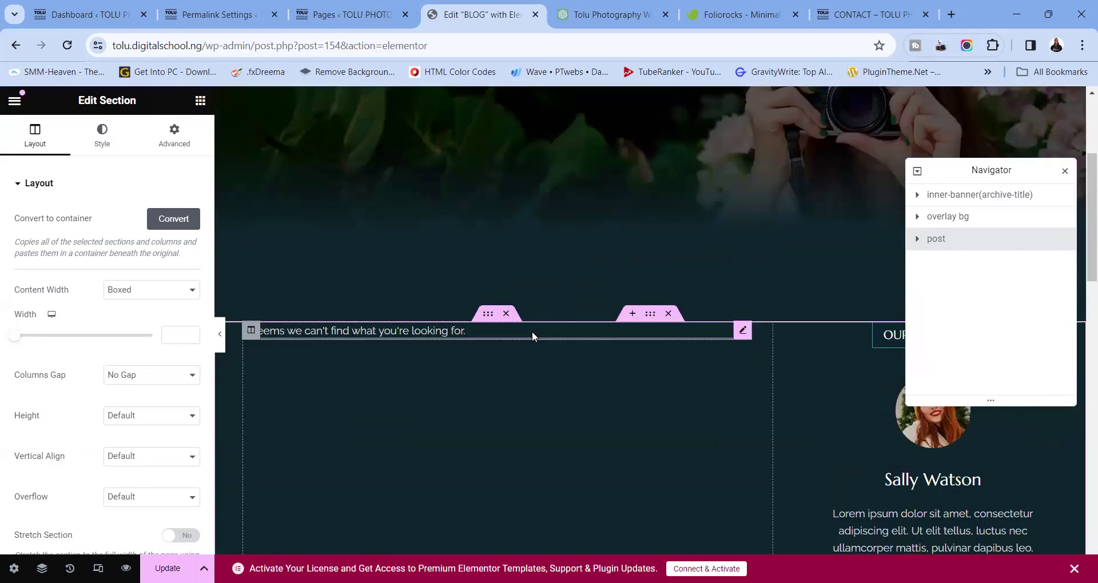
pyautogui.click(532, 331)
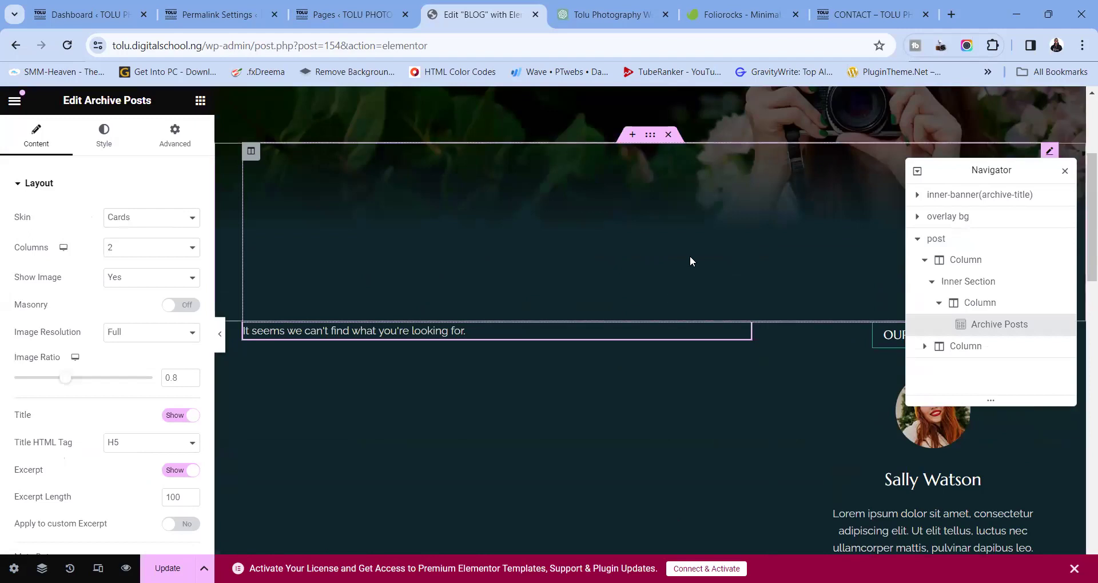
pyautogui.click(704, 276)
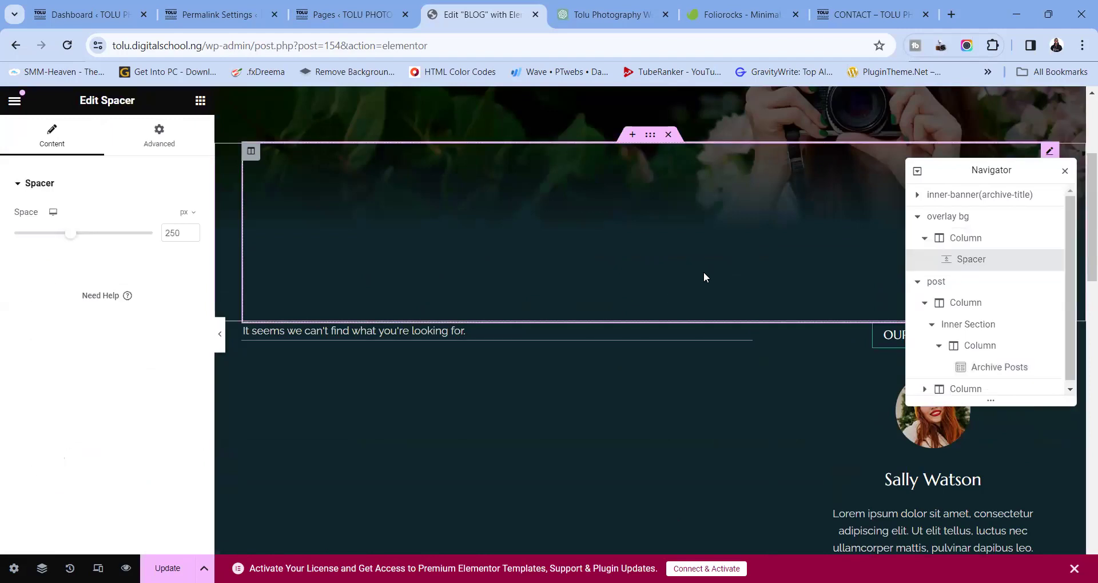
# Move the Navigator panel to the canvas centre and restore the browser window
pyautogui.scroll(-5, 704, 278)
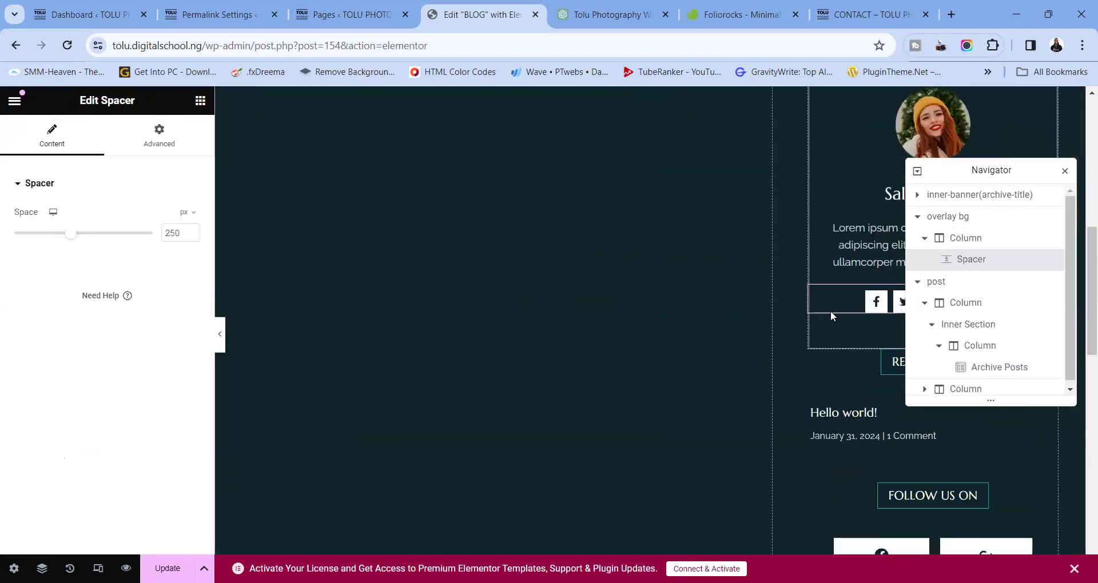
pyautogui.scroll(-5, 838, 474)
pyautogui.scroll(6, 838, 474)
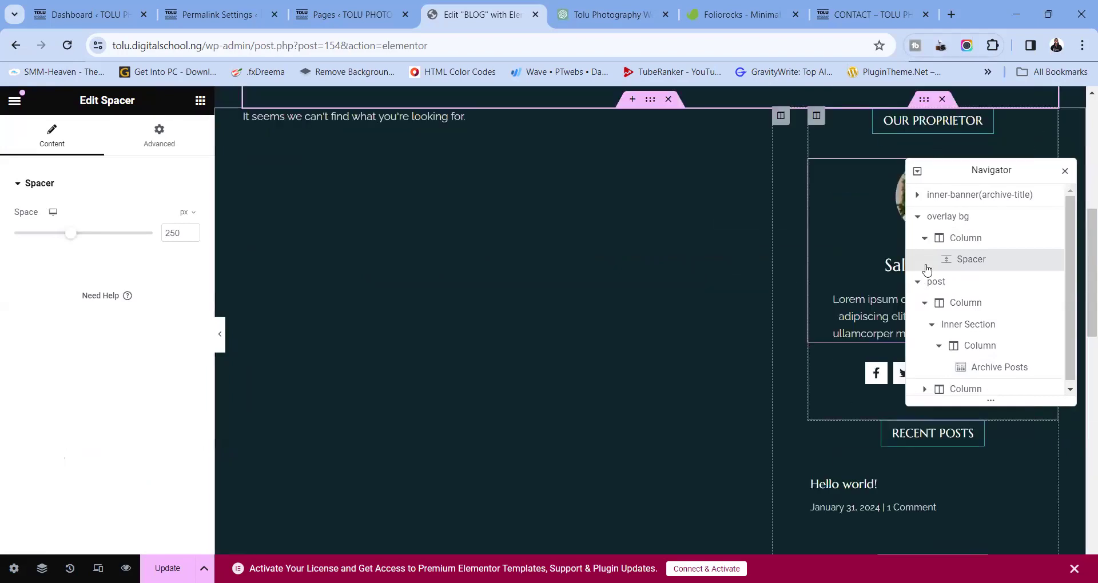
pyautogui.moveTo(964, 173); pyautogui.dragTo(403, 246)
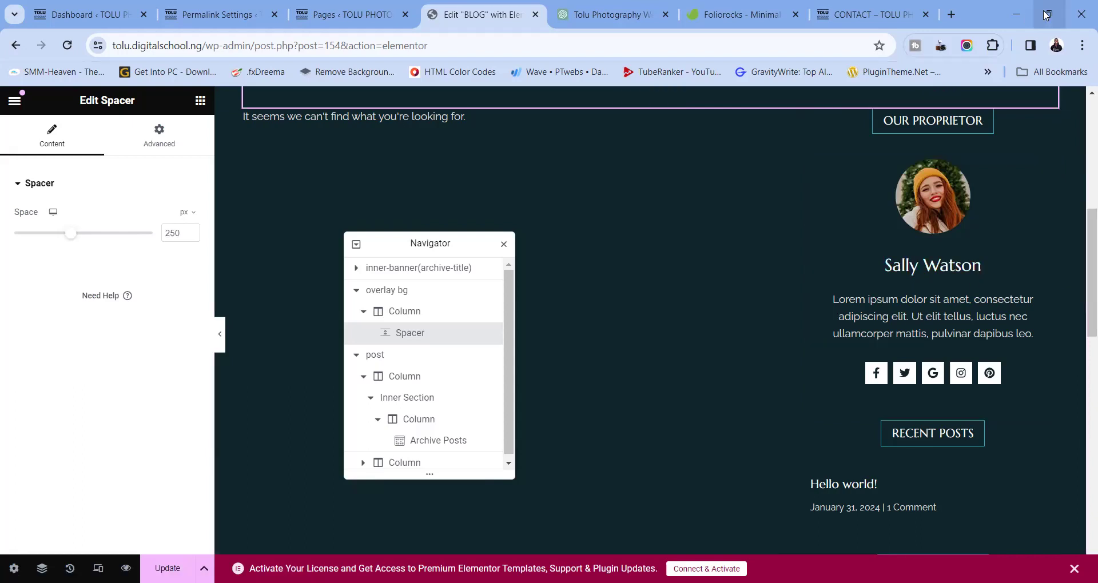
pyautogui.press('super+Down')
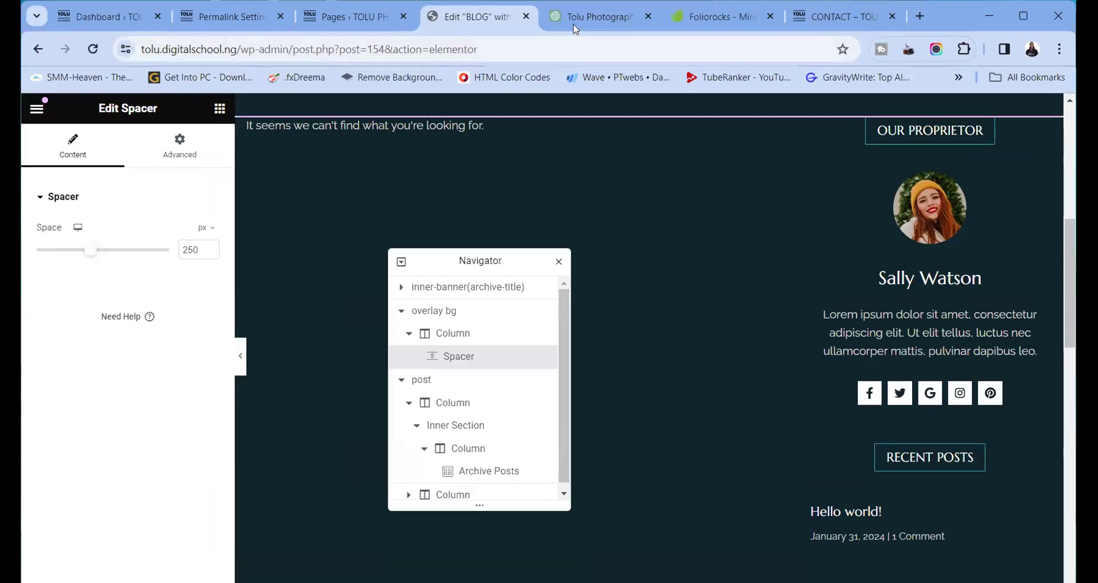
# Copy the 'Founder and lead photographer…' paragraph from ChatGPT, then return to the editor
pyautogui.click(583, 22)
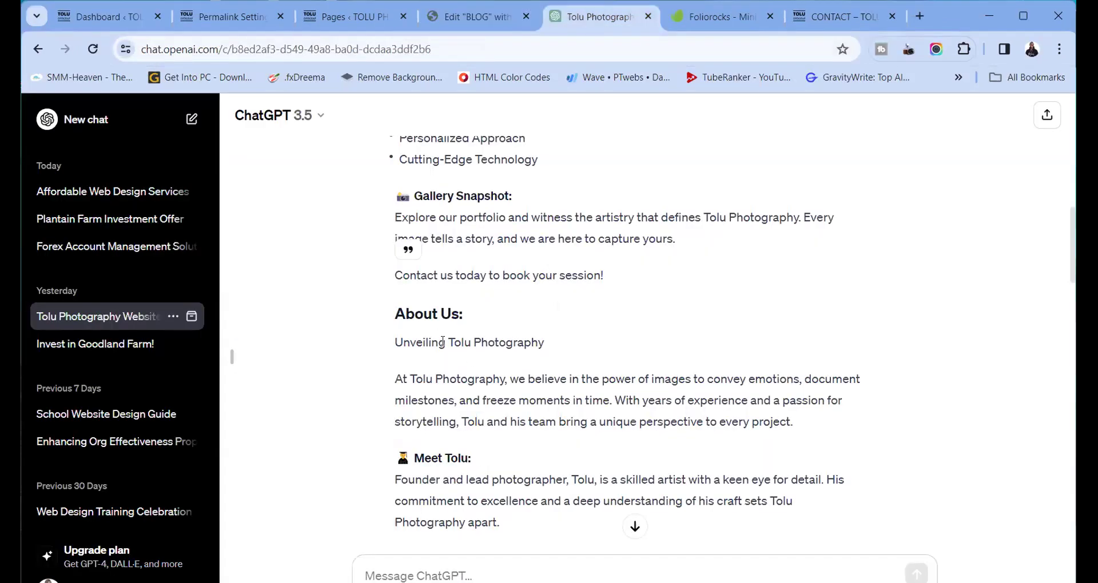
pyautogui.scroll(-3, 438, 375)
pyautogui.tripleClick(572, 452)
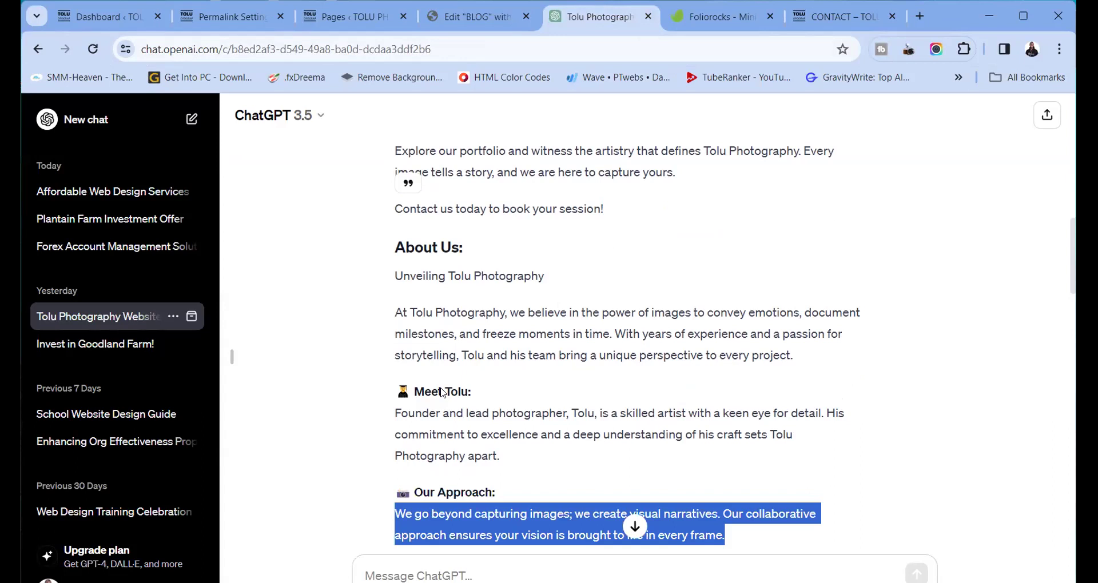
pyautogui.moveTo(397, 327); pyautogui.dragTo(509, 379)
pyautogui.hotkey('ctrl', 'c')
pyautogui.rightClick(453, 349)
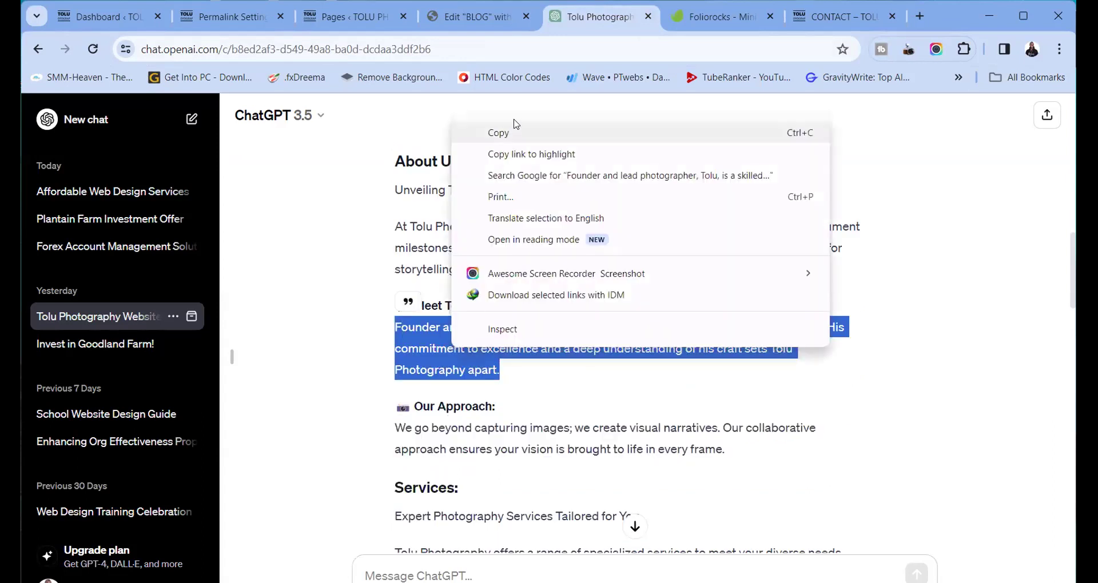
pyautogui.click(516, 133)
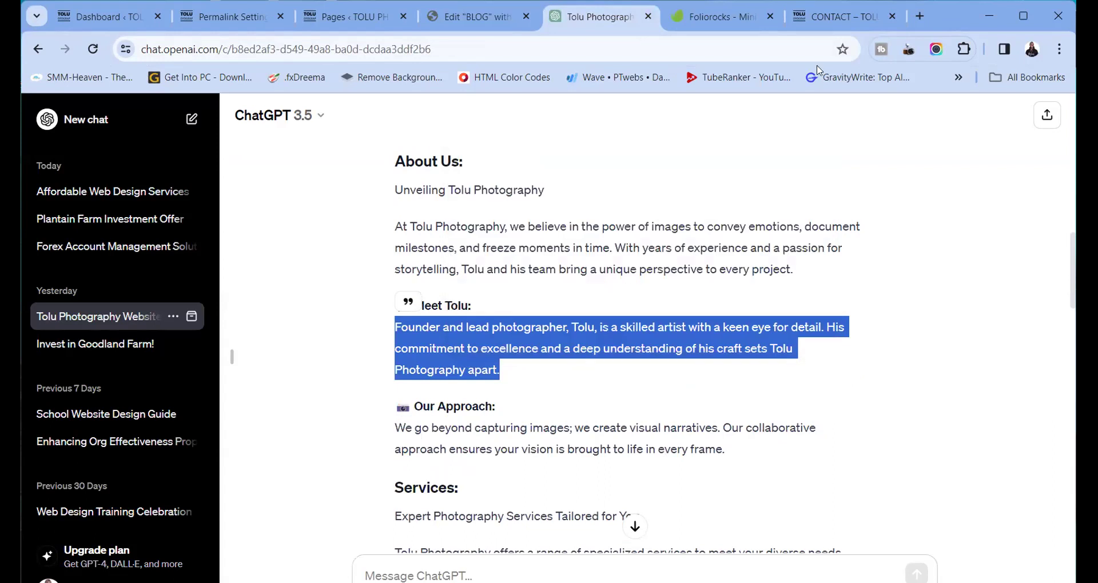
pyautogui.click(464, 17)
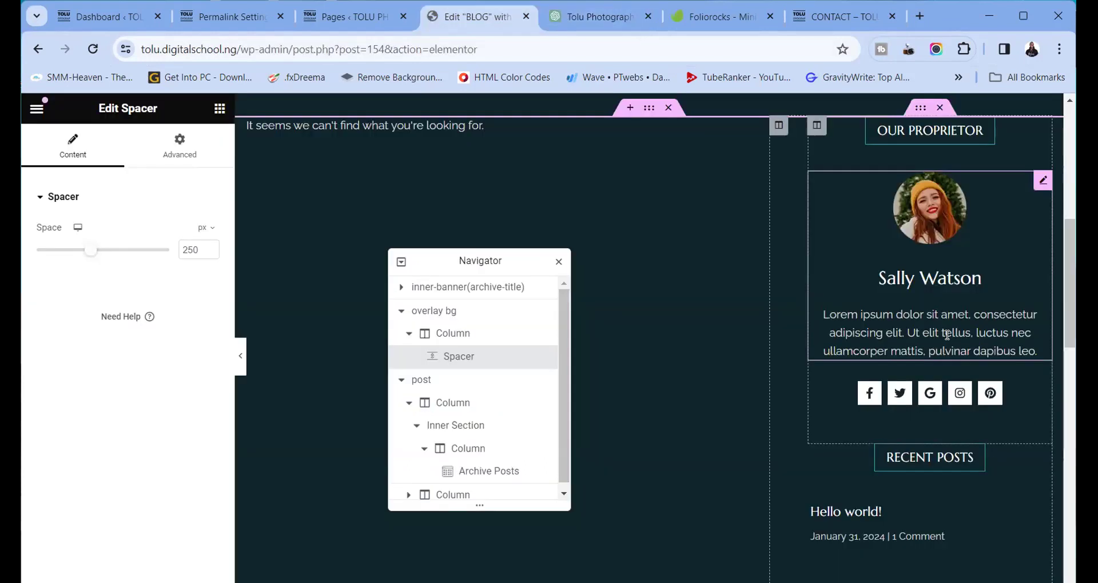
# Replace the Our Proprietor image box picture with a man's portrait from the media library
pyautogui.click(944, 281)
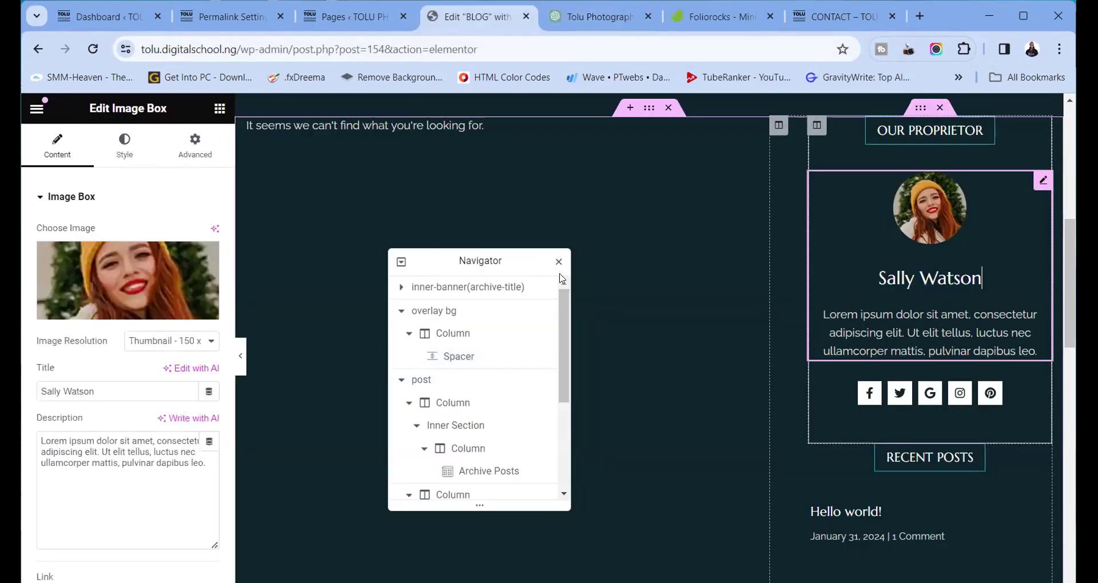
pyautogui.click(120, 312)
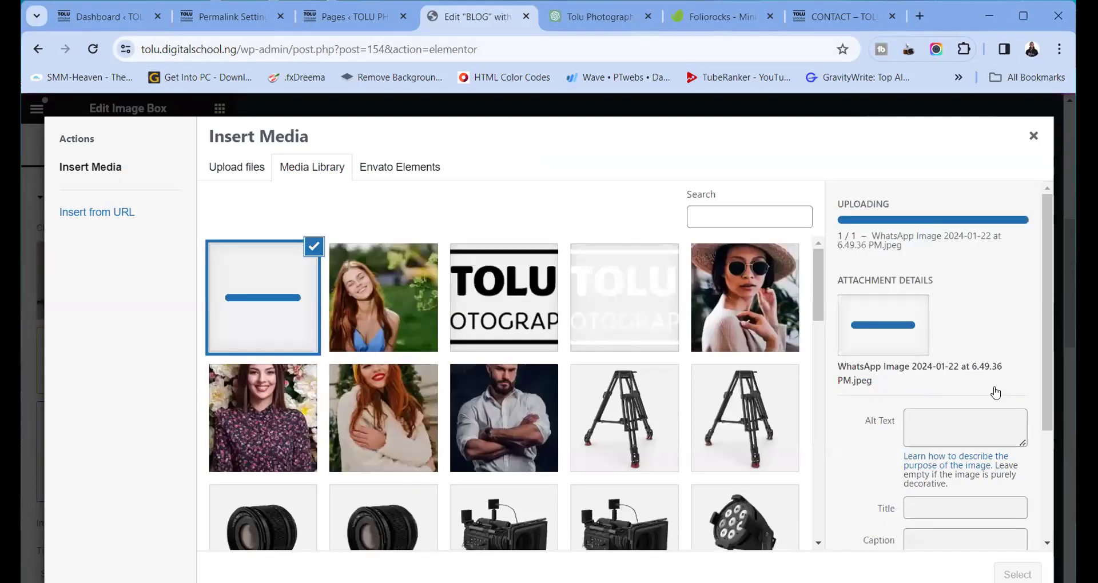
pyautogui.click(1017, 574)
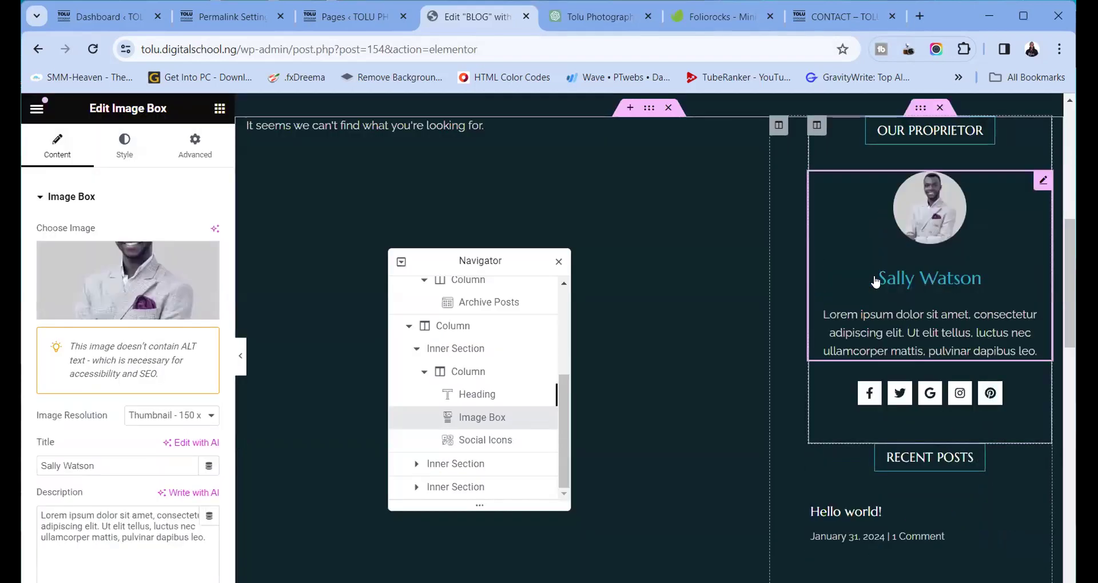
# Title the box with the proprietor's name and paste the founder paragraph as its description
pyautogui.scroll(-4, 130, 299)
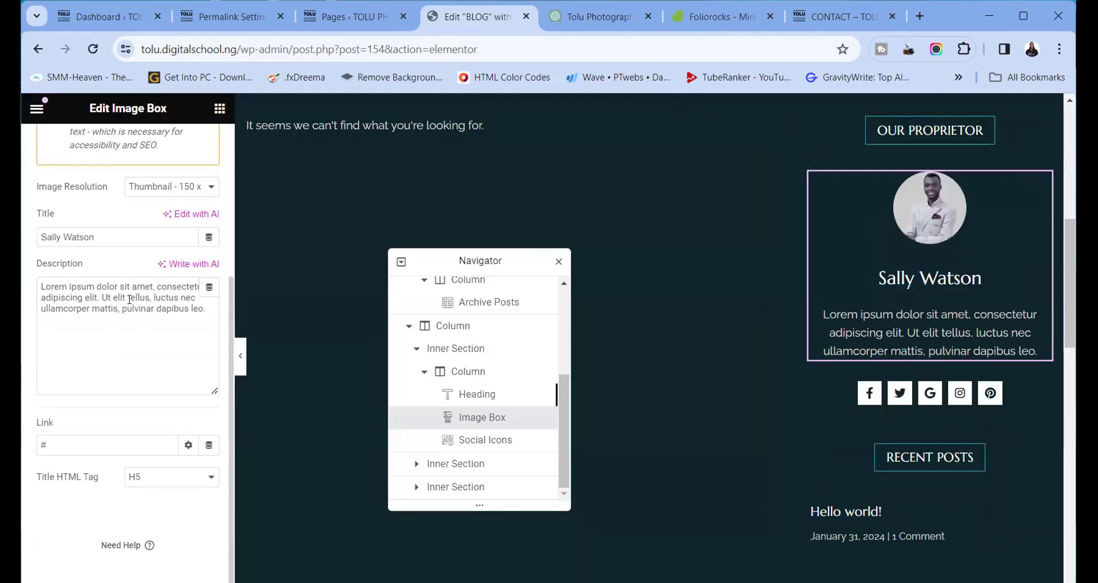
pyautogui.tripleClick(109, 240)
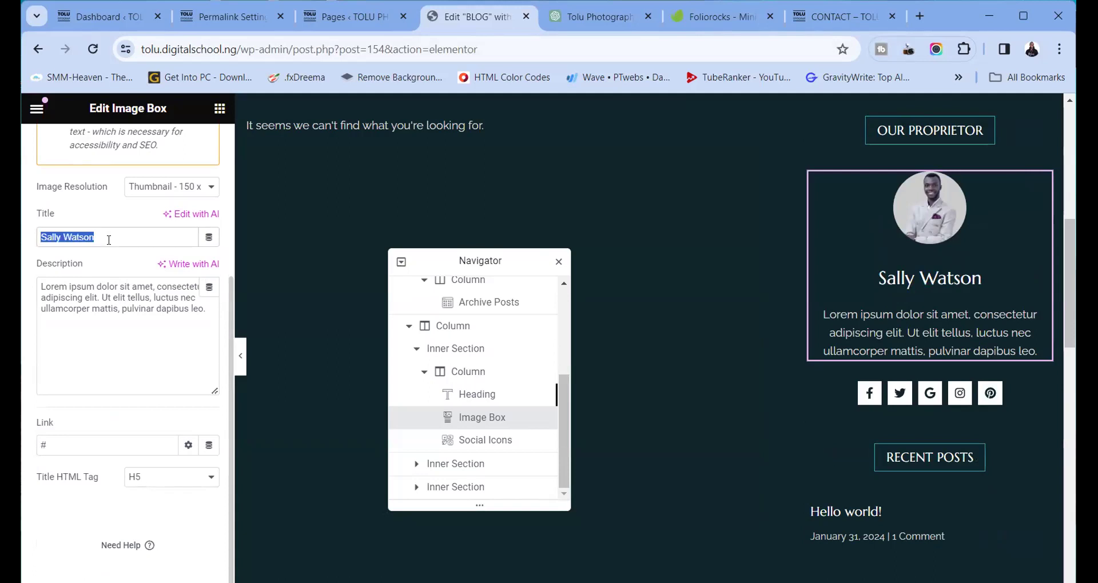
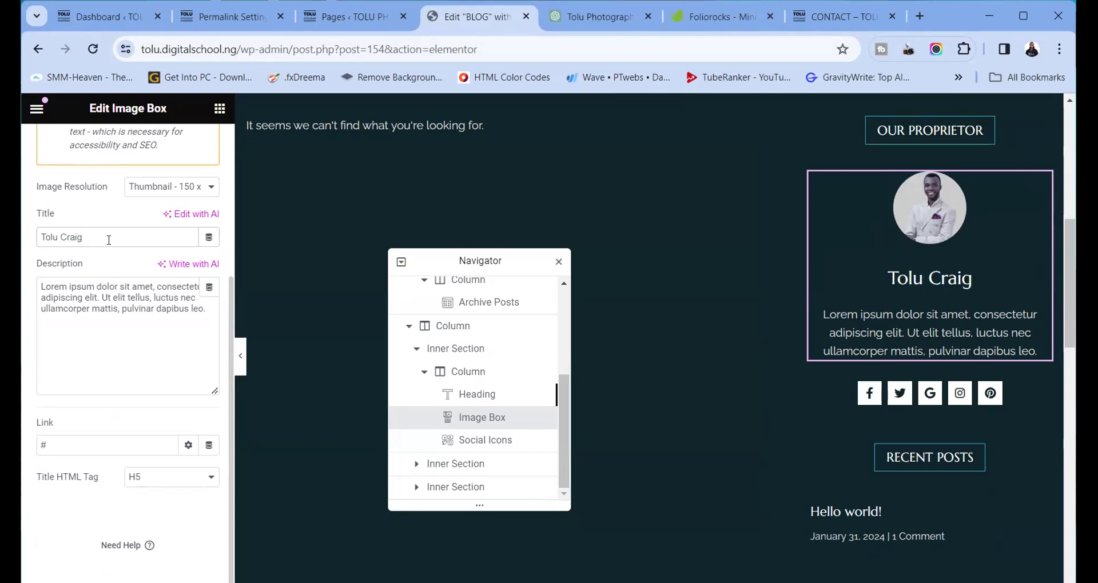
pyautogui.click(99, 321)
pyautogui.hotkey('ctrl', 'a')
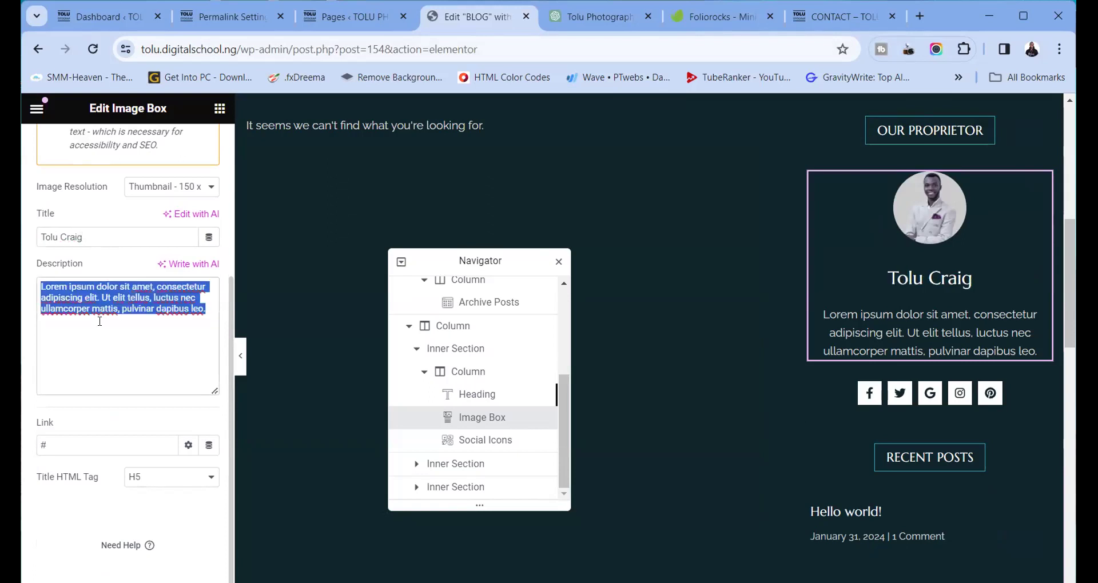
pyautogui.hotkey('ctrl', 'v')
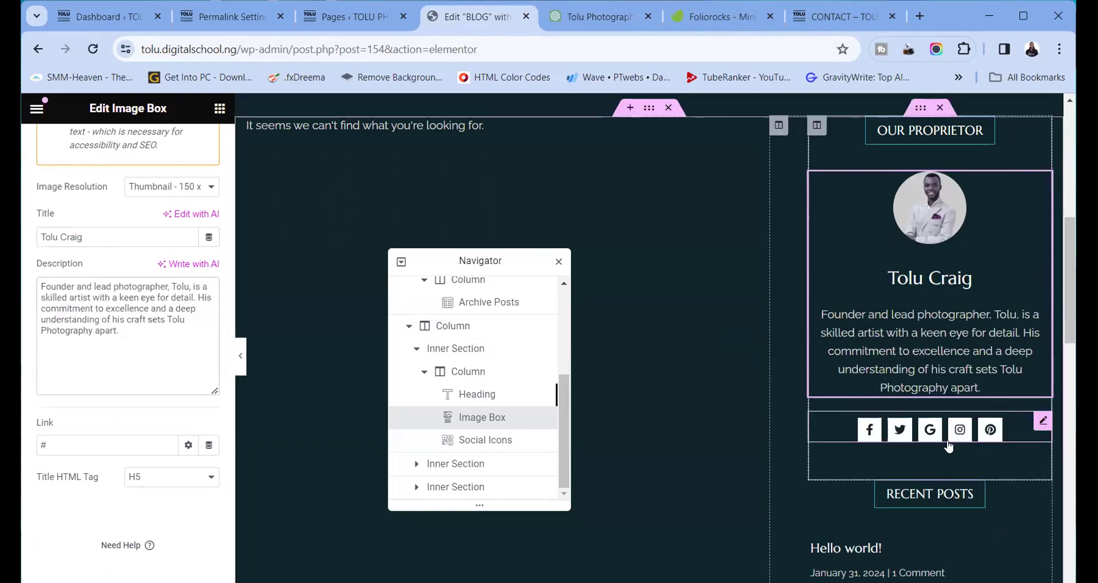
pyautogui.scroll(-3, 938, 407)
pyautogui.scroll(-5, 971, 350)
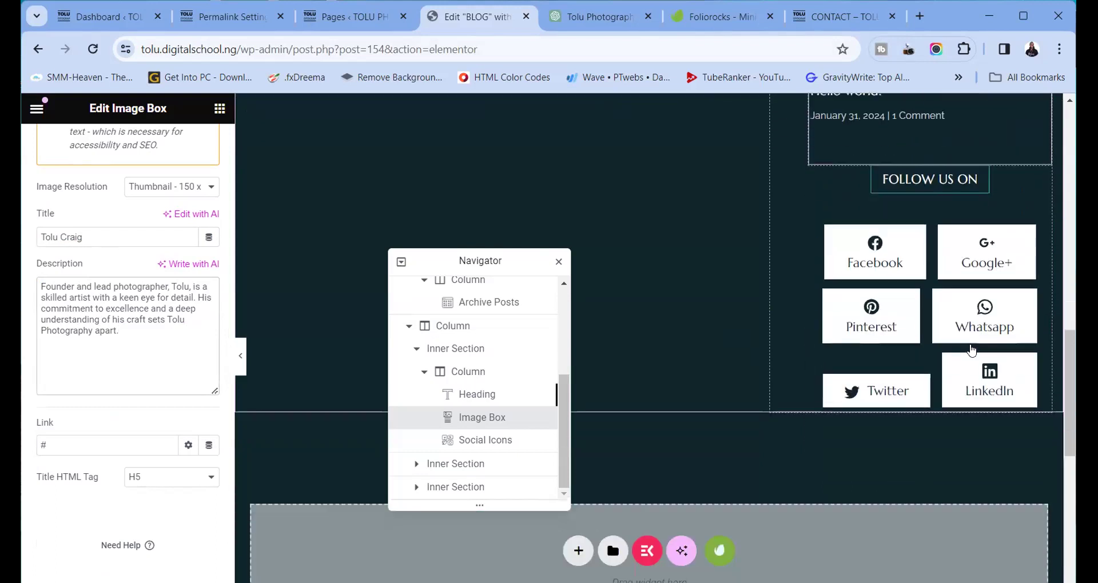
pyautogui.scroll(1, 959, 404)
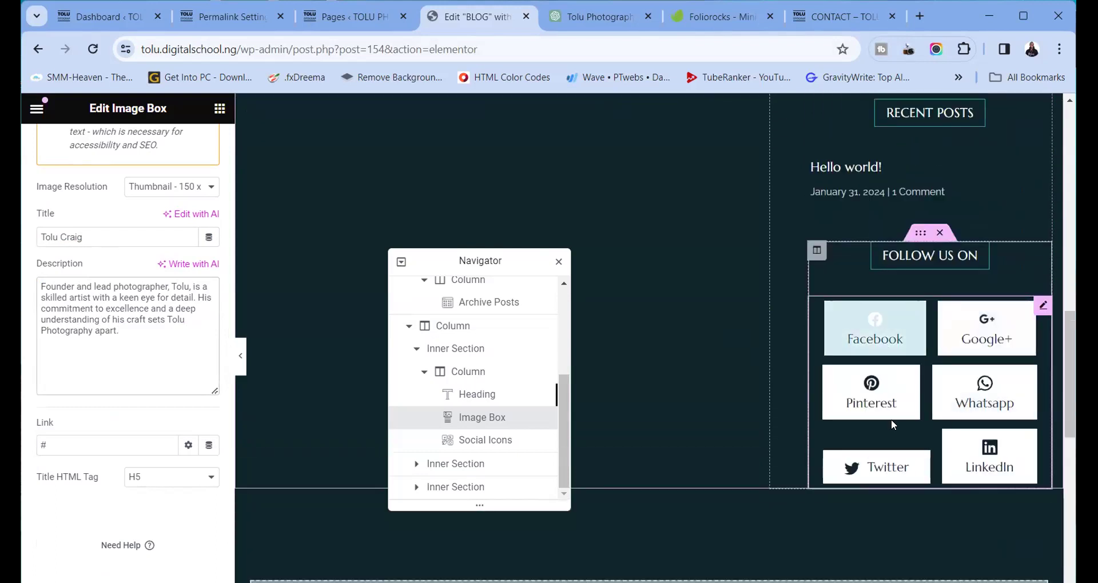
pyautogui.scroll(4, 983, 315)
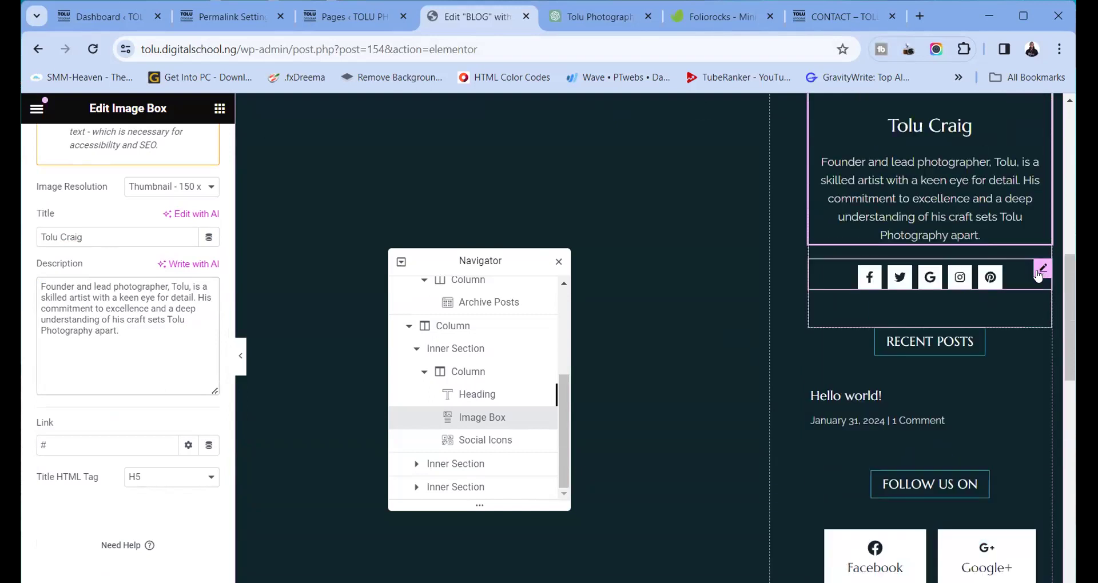
# Review the Facebook, Twitter and Google entries of the proprietor's social icons
pyautogui.click(1042, 272)
pyautogui.click(130, 260)
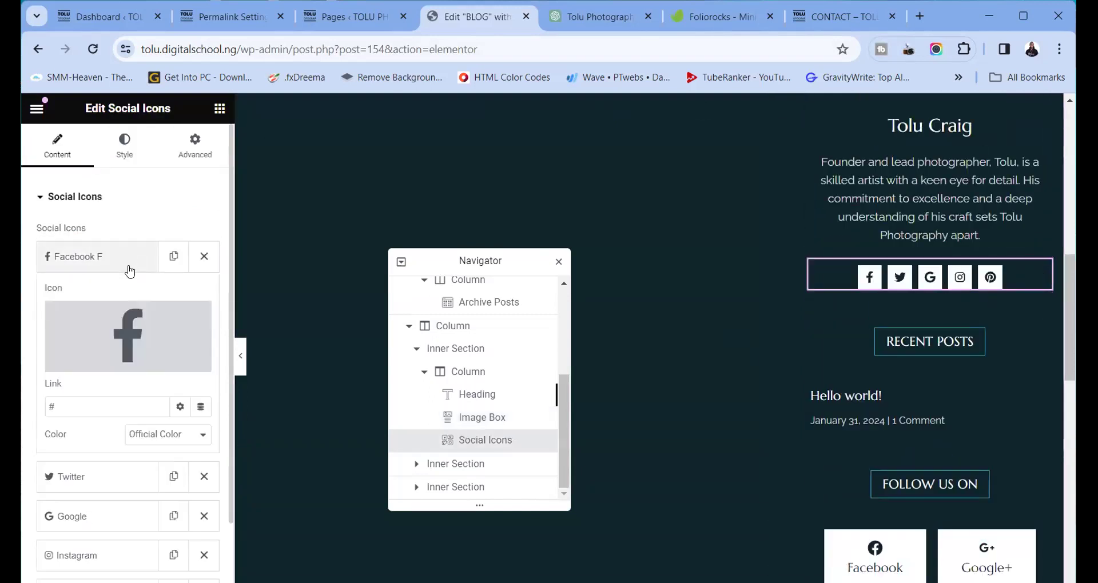
pyautogui.click(129, 267)
pyautogui.click(118, 306)
pyautogui.click(118, 306)
pyautogui.click(118, 335)
pyautogui.click(115, 332)
pyautogui.scroll(5, 870, 346)
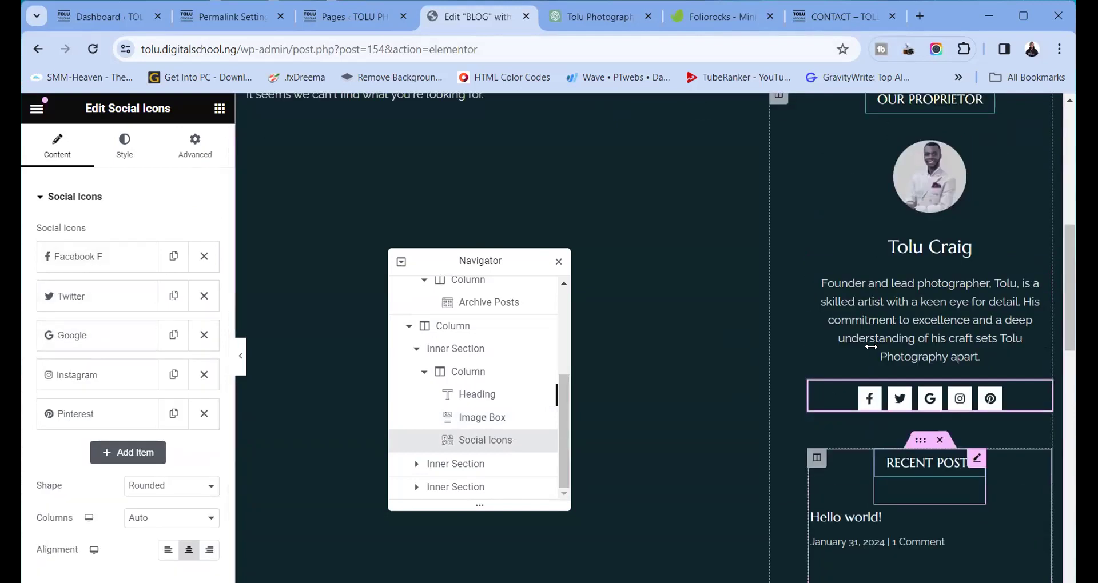
pyautogui.scroll(-8, 872, 345)
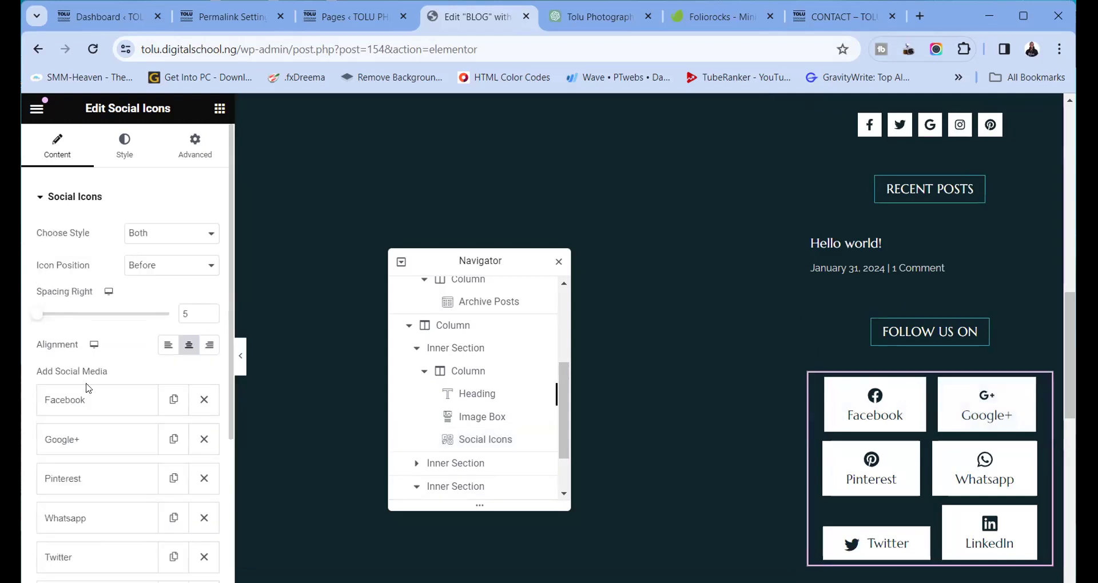
# Check the Follow Us social buttons, then open the OUR PROPRIETOR heading's settings
pyautogui.click(86, 400)
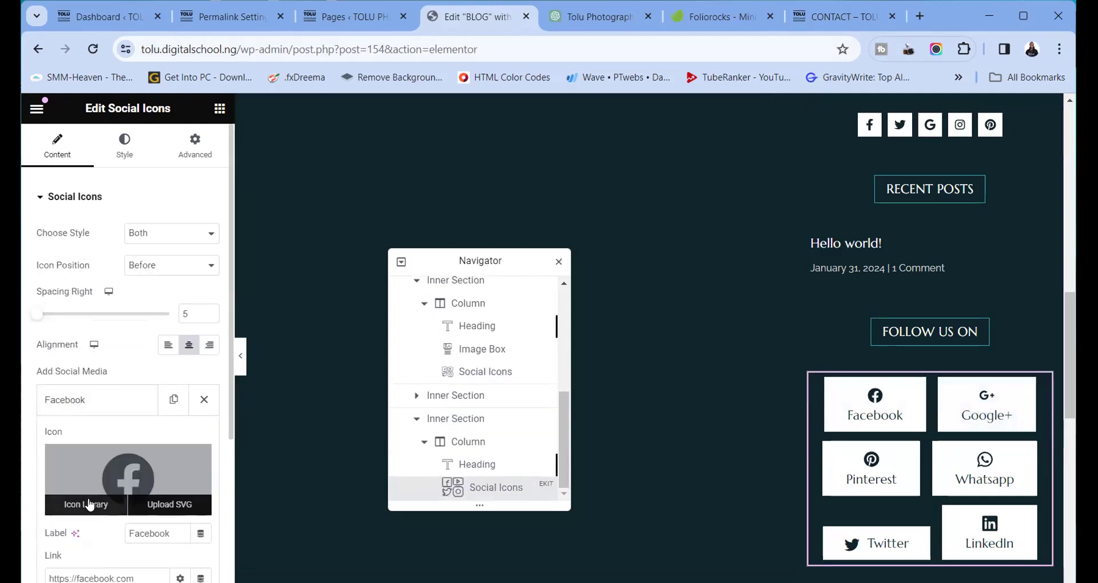
pyautogui.scroll(-3, 103, 486)
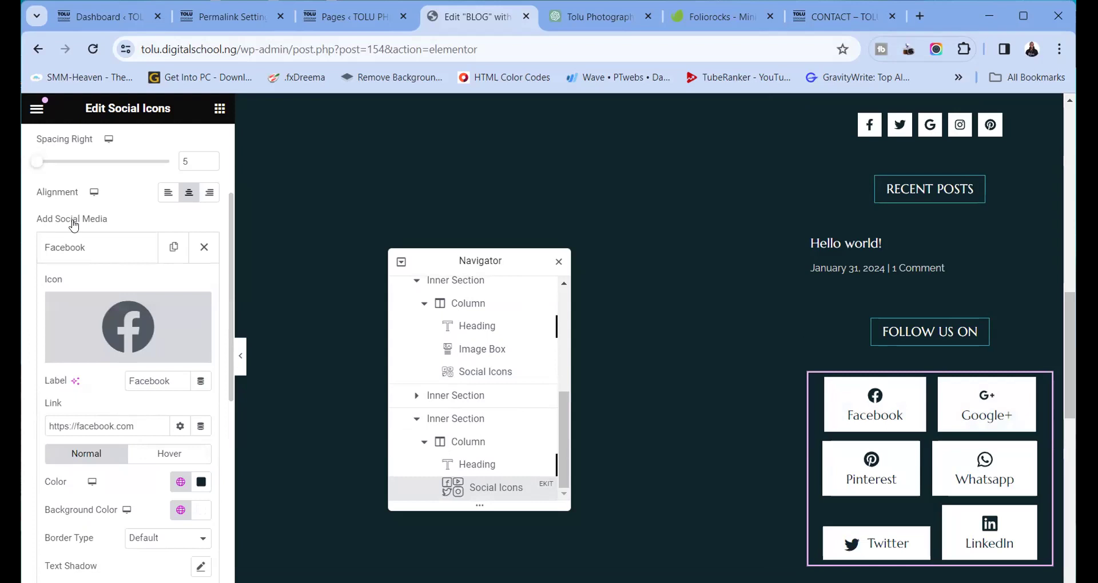
pyautogui.click(73, 247)
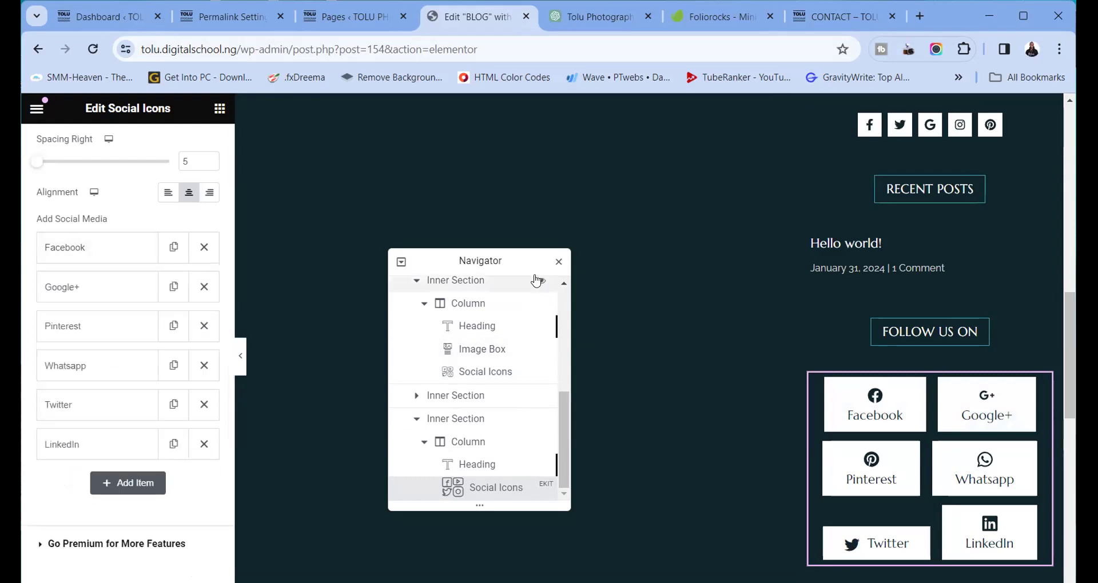
pyautogui.scroll(8, 781, 331)
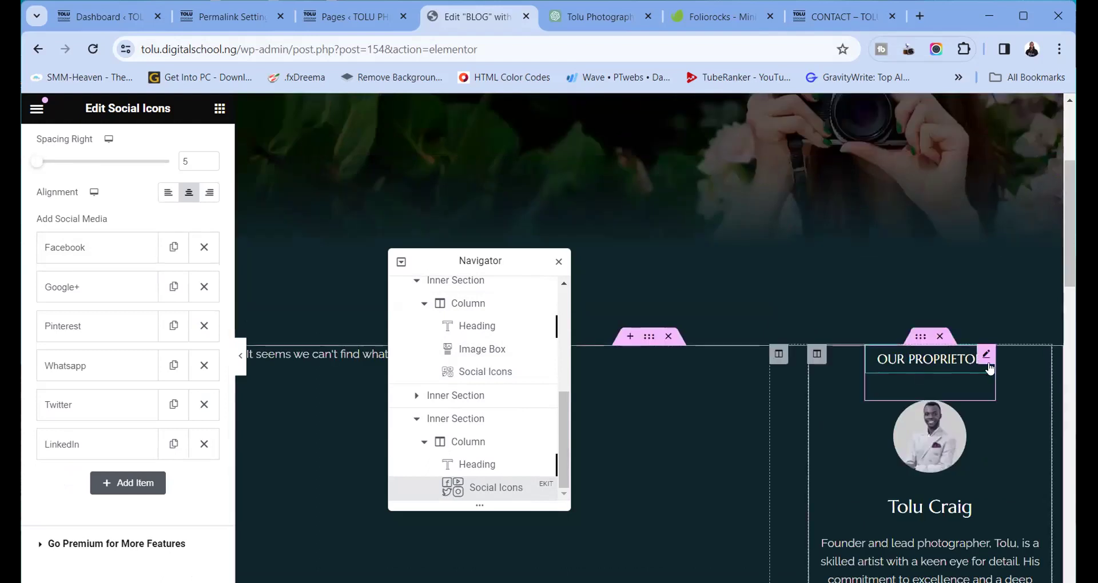
pyautogui.click(985, 354)
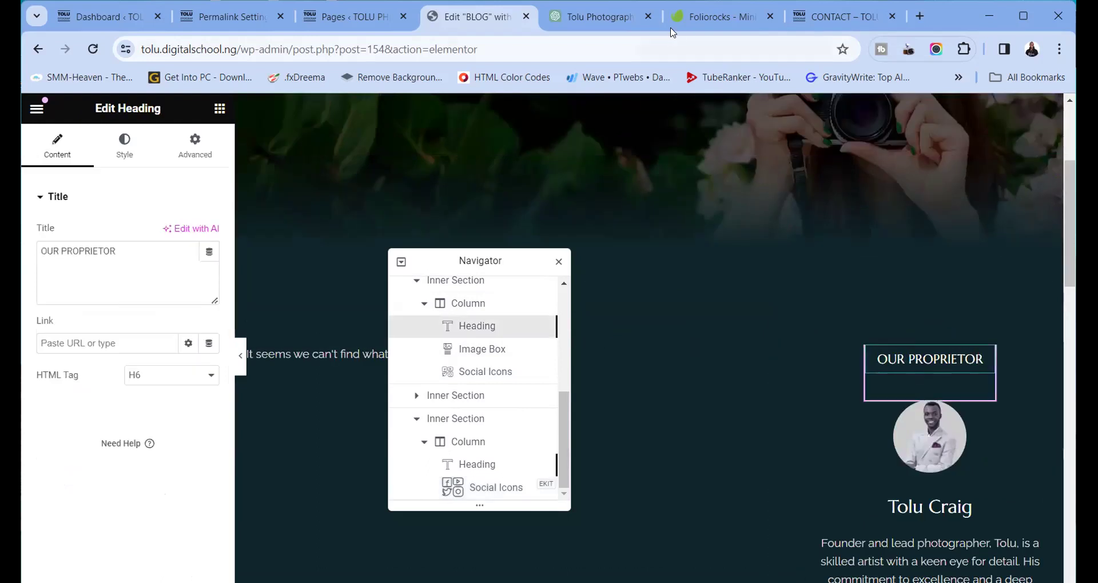
pyautogui.click(598, 16)
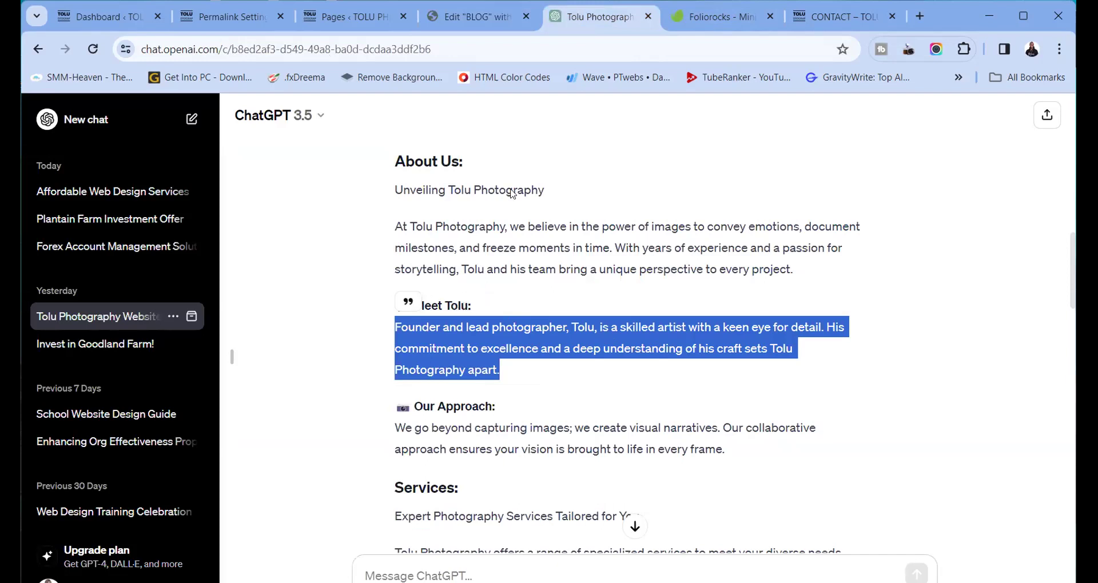
pyautogui.click(480, 19)
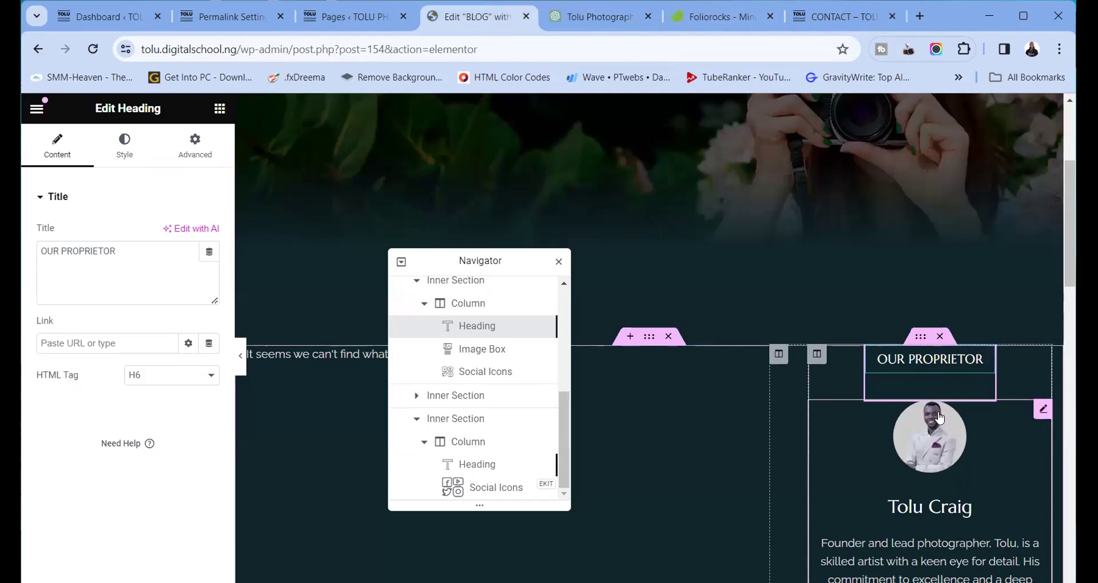
pyautogui.scroll(-12, 943, 417)
pyautogui.scroll(10, 598, 275)
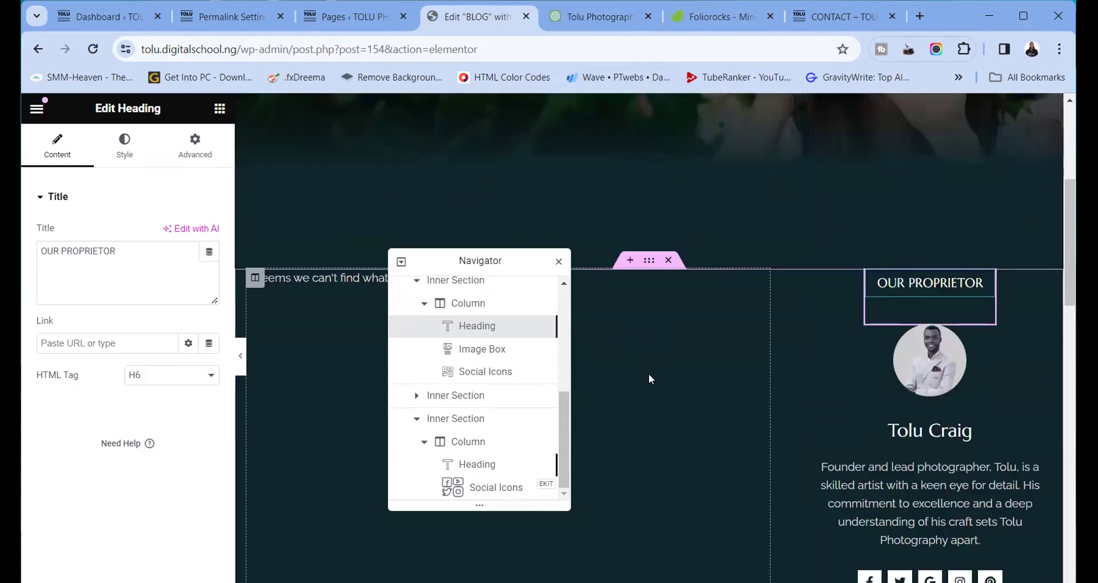
pyautogui.scroll(5, 648, 373)
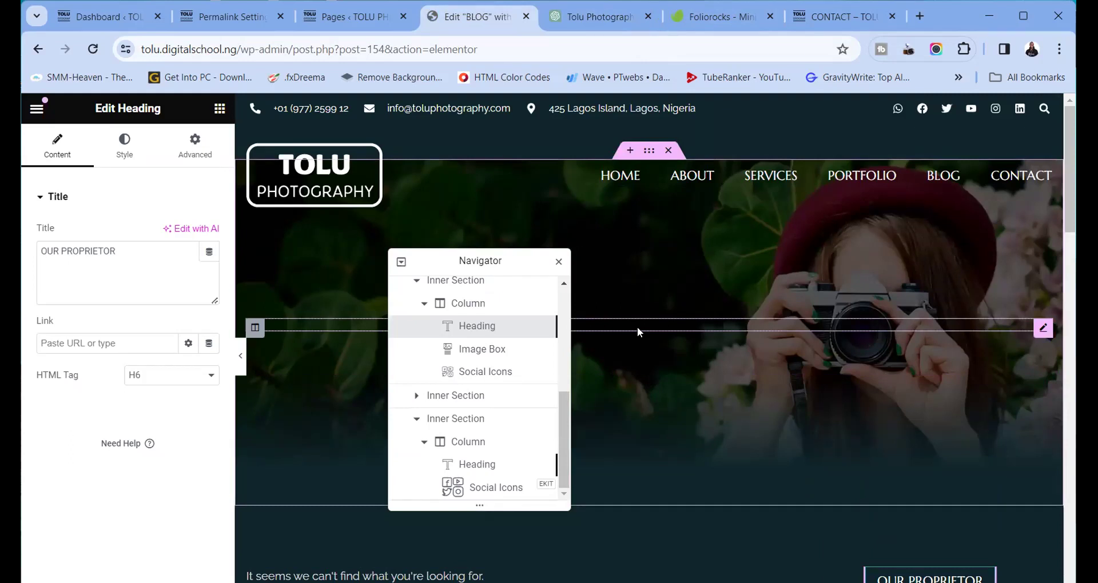
# Inspect the banner Archive Title's dynamic tag settings and preview the BLOG page in a new tab
pyautogui.click(637, 327)
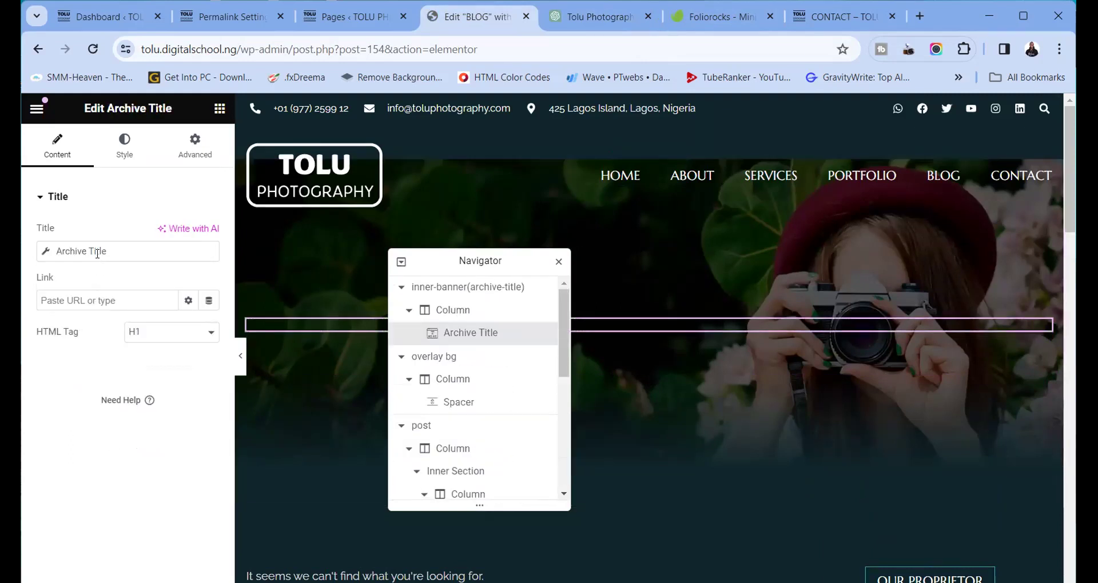
pyautogui.click(97, 252)
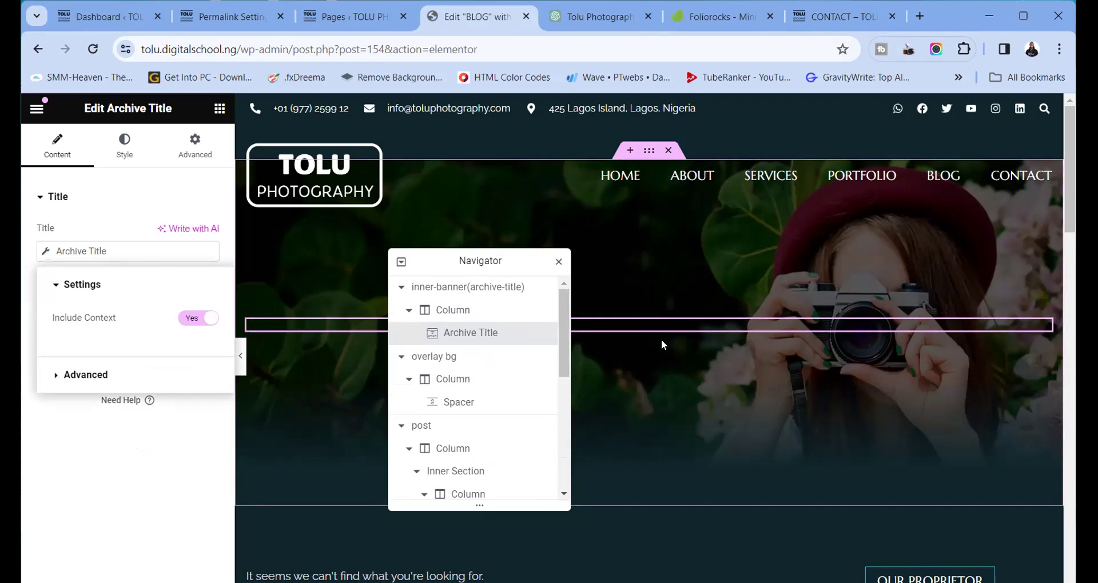
pyautogui.scroll(-10, 750, 393)
pyautogui.scroll(-3, 750, 390)
pyautogui.scroll(13, 751, 390)
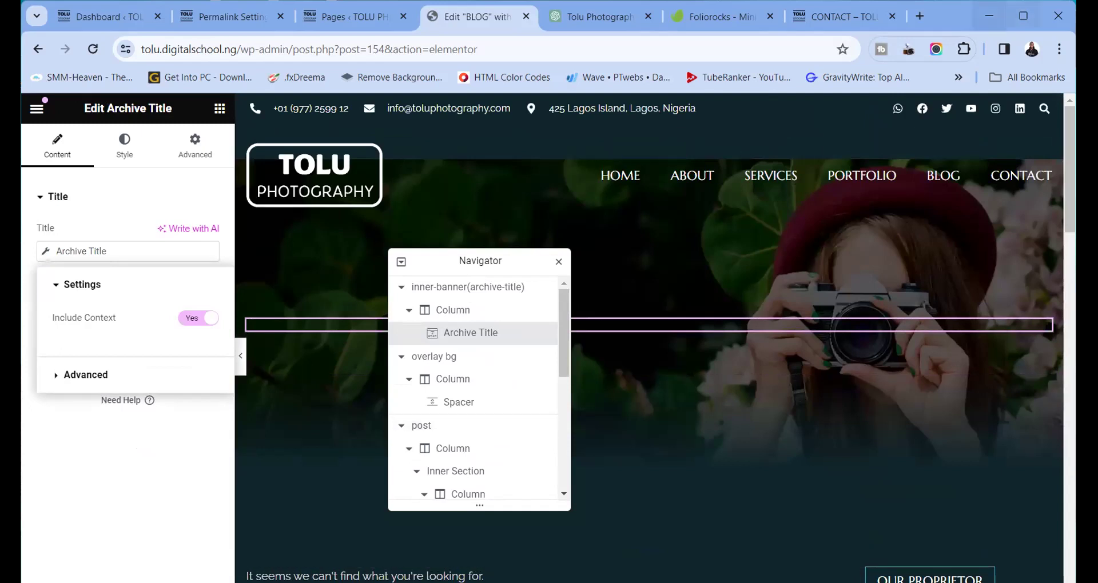
pyautogui.click(1023, 16)
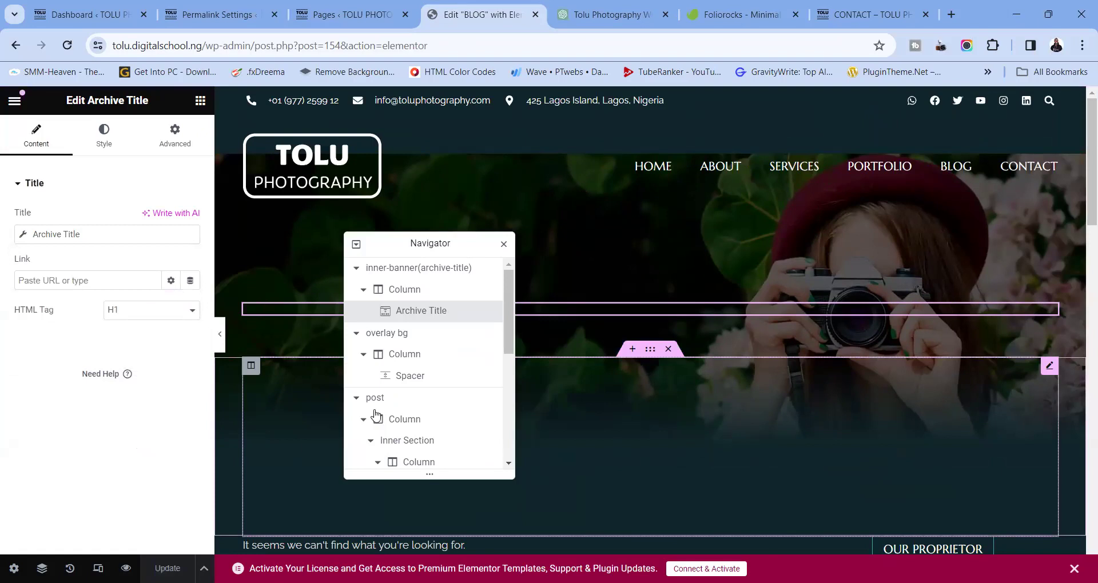
pyautogui.click(126, 569)
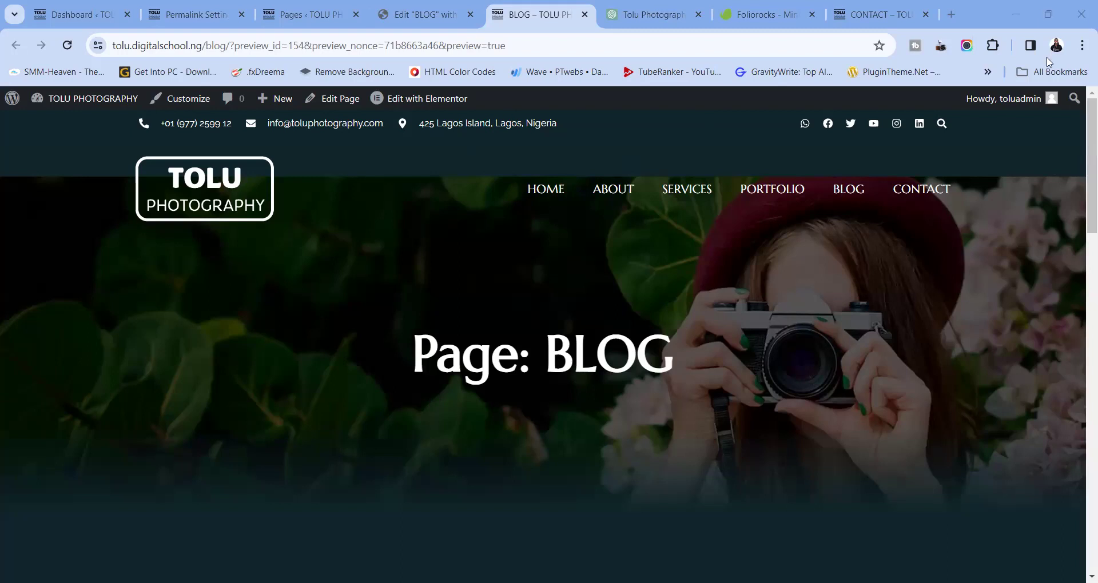
# Restore the browser window and go back to the Edit BLOG tab
pyautogui.click(1051, 19)
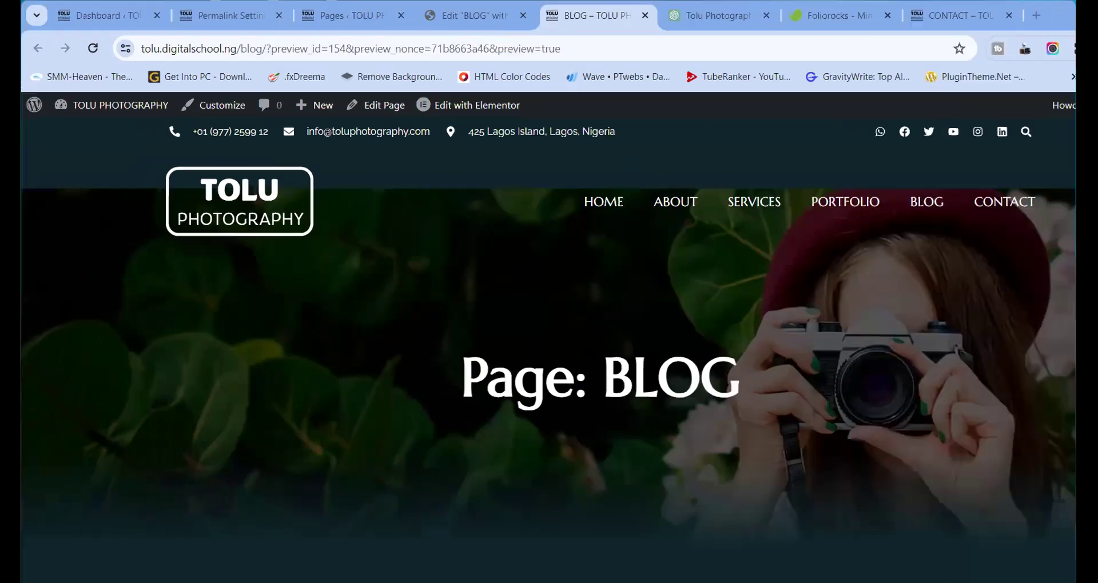
pyautogui.click(438, 24)
# Set the Archive Title's Include Context to No, then switch to the preview tab
pyautogui.moveTo(249, 395); pyautogui.dragTo(98, 387)
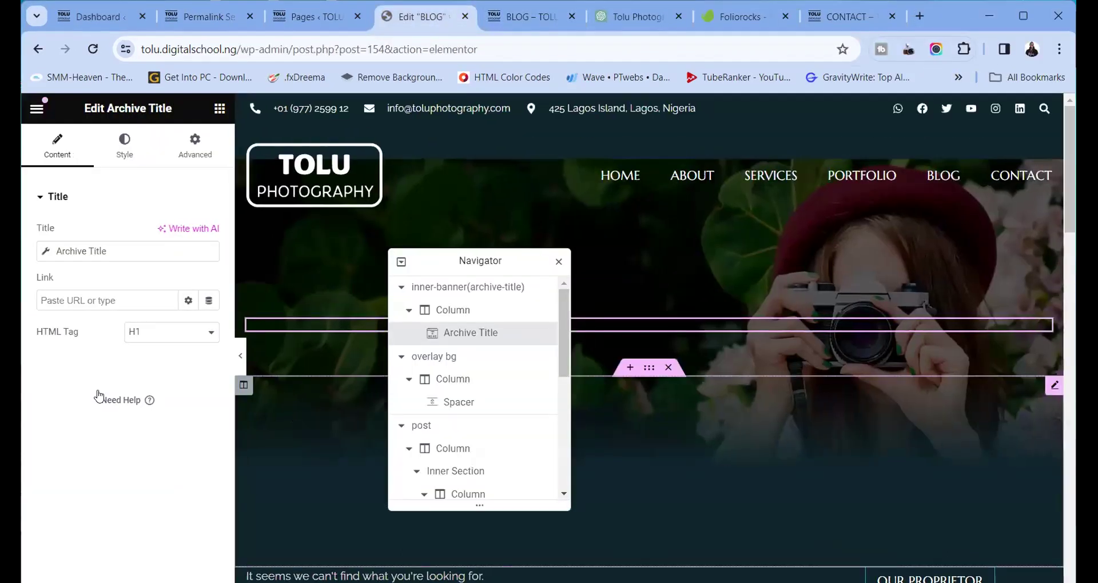
pyautogui.click(113, 257)
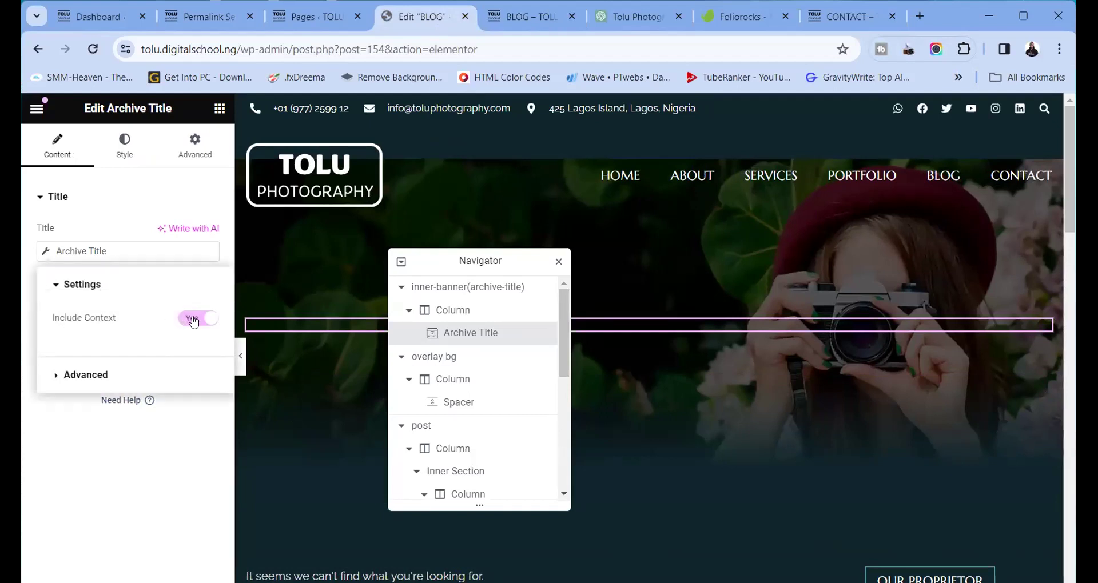
pyautogui.click(108, 372)
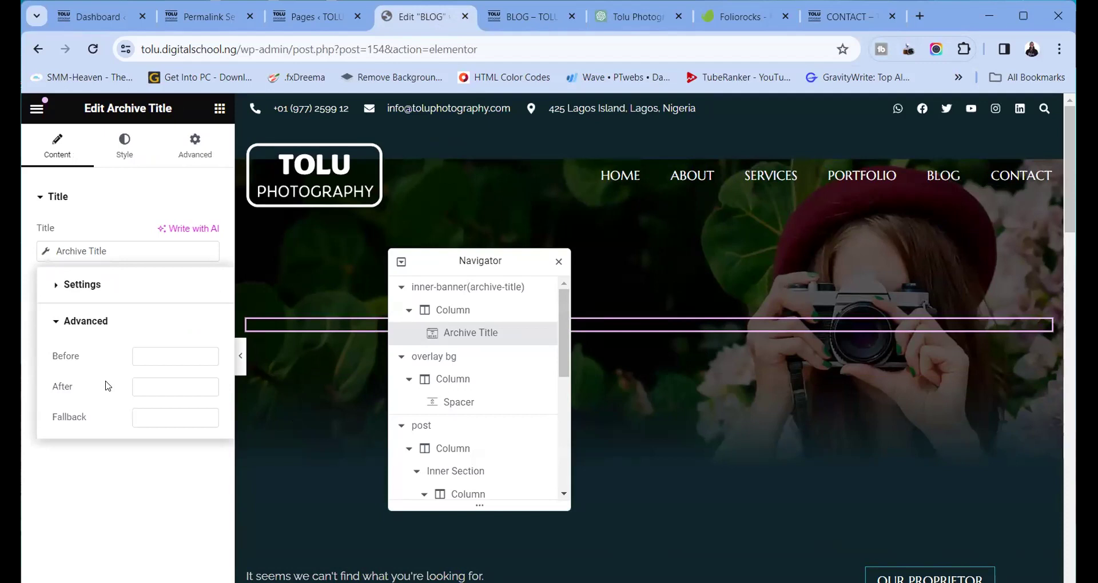
pyautogui.click(104, 286)
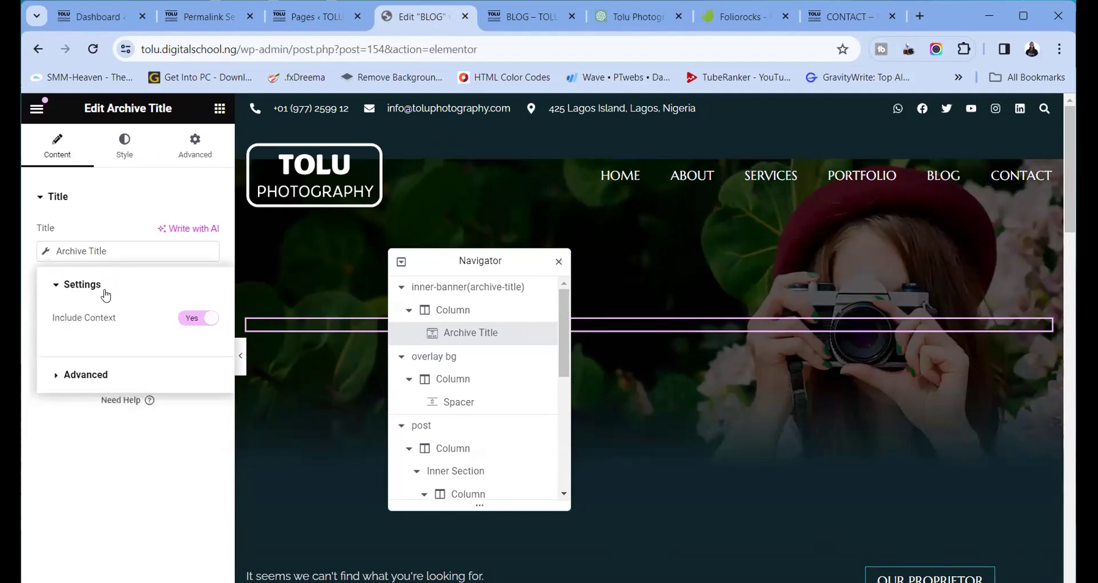
pyautogui.click(188, 324)
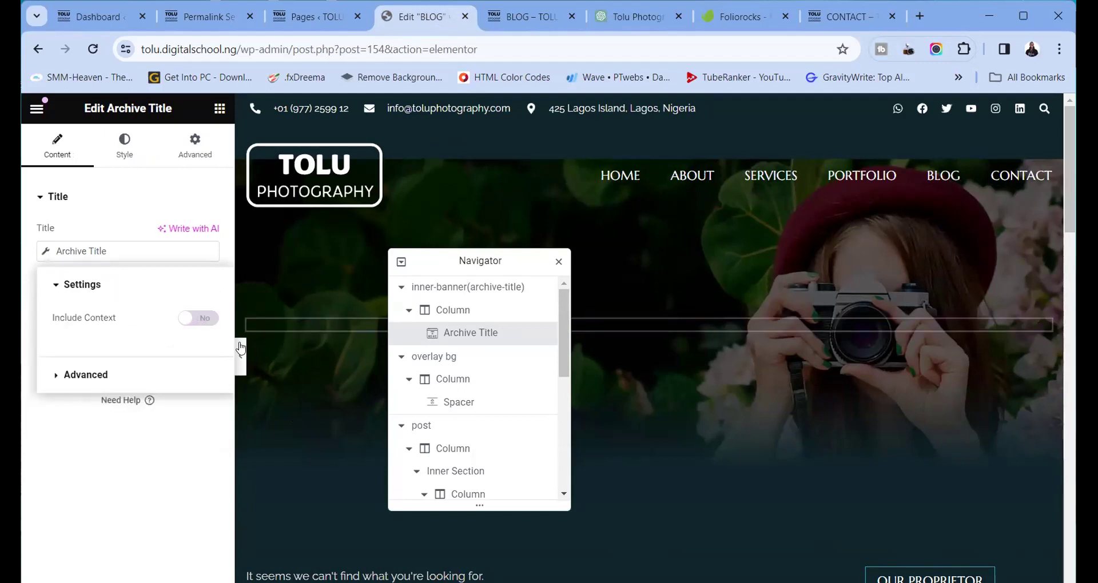
pyautogui.click(130, 282)
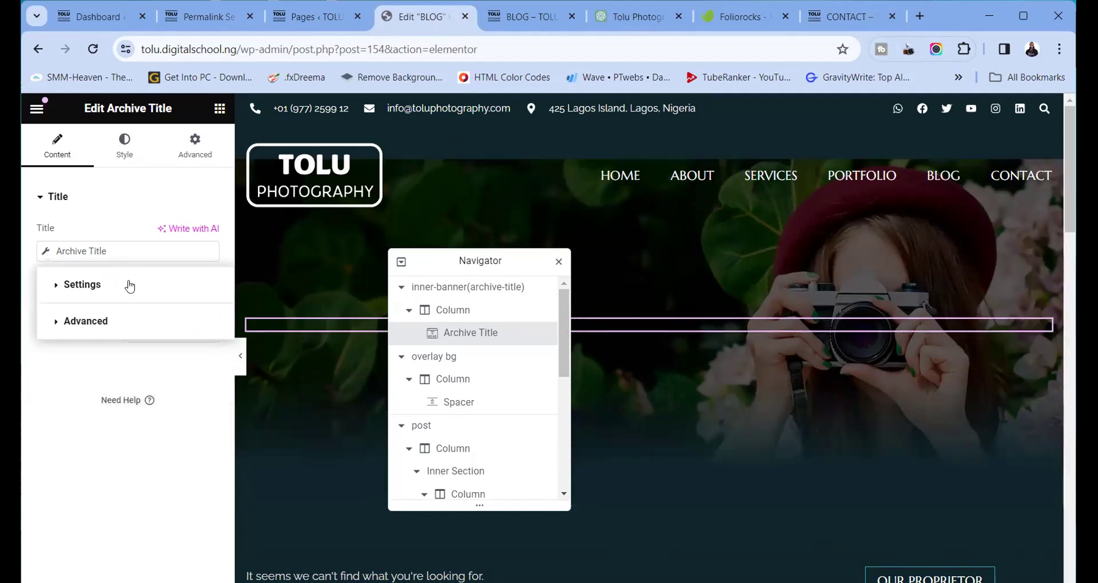
pyautogui.click(110, 255)
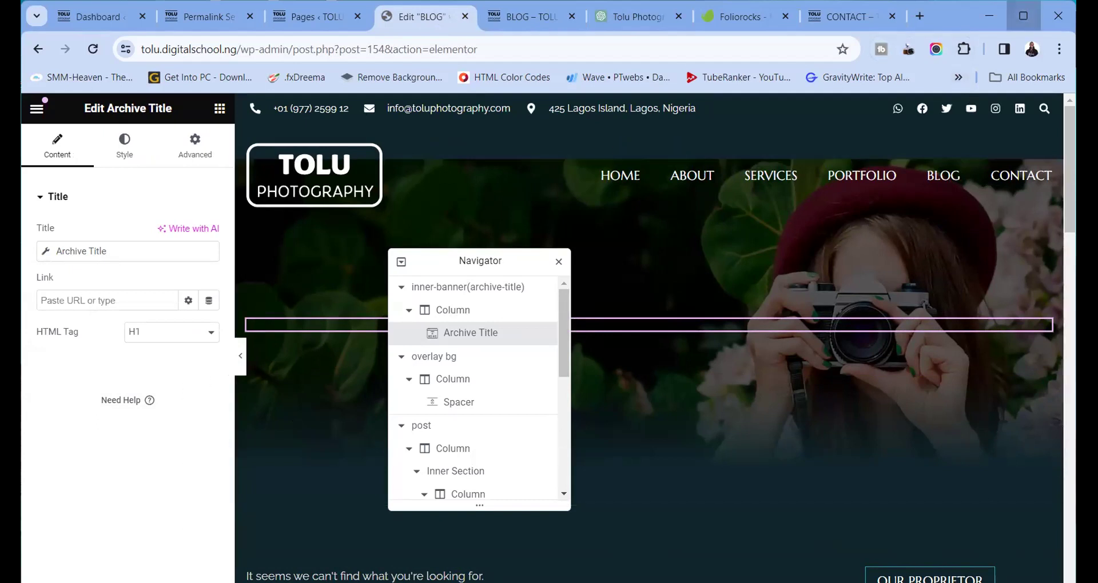
pyautogui.click(1023, 16)
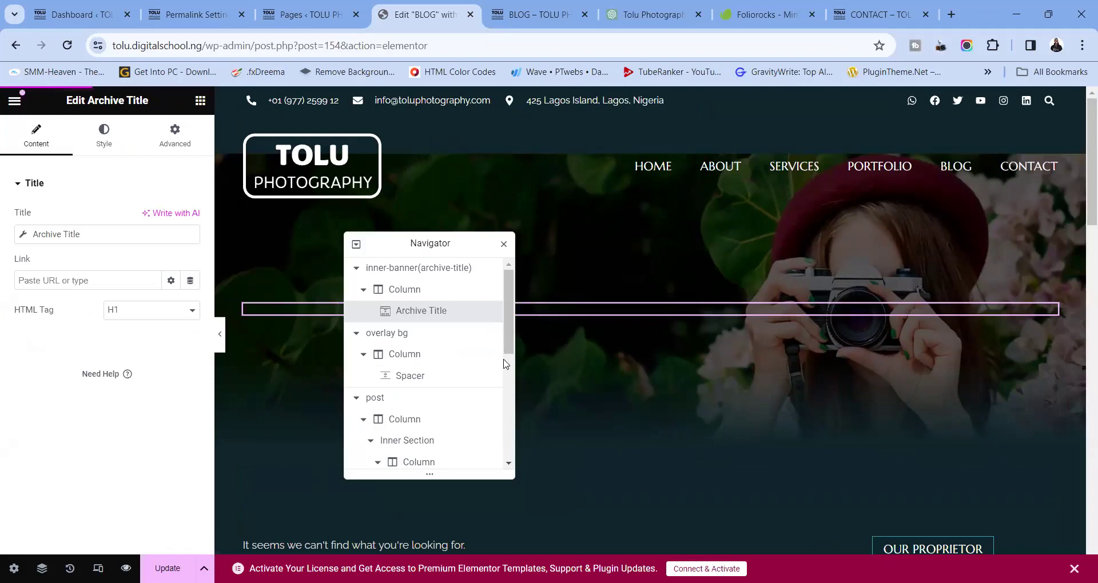
pyautogui.hotkey('ctrl', 'Tab')
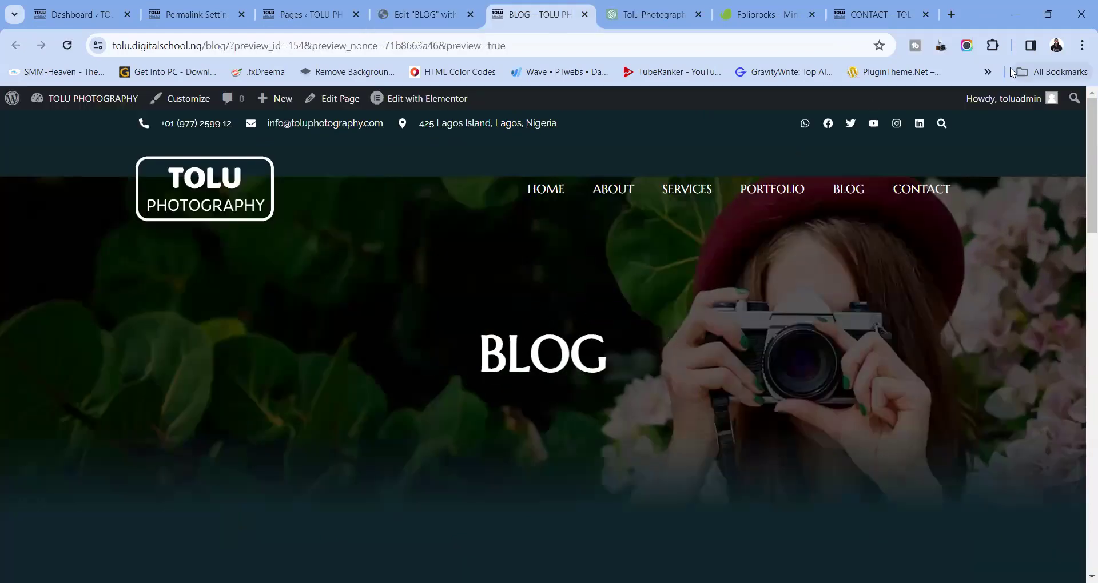
# Review the preview with the banner now reading just 'BLOG', then return to the Edit BLOG tab
pyautogui.scroll(-15, 811, 348)
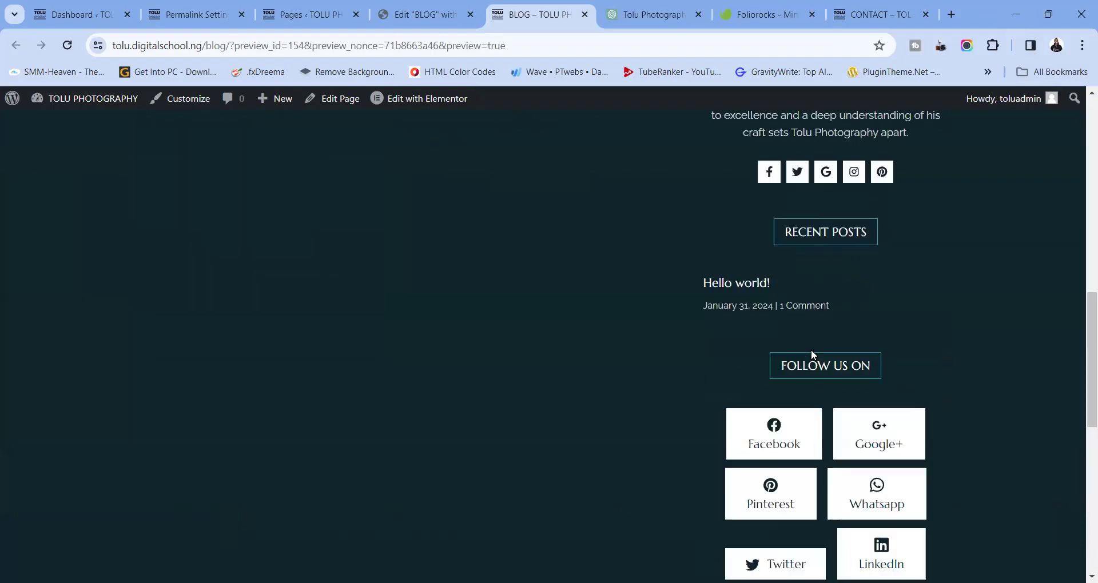
pyautogui.scroll(10, 810, 349)
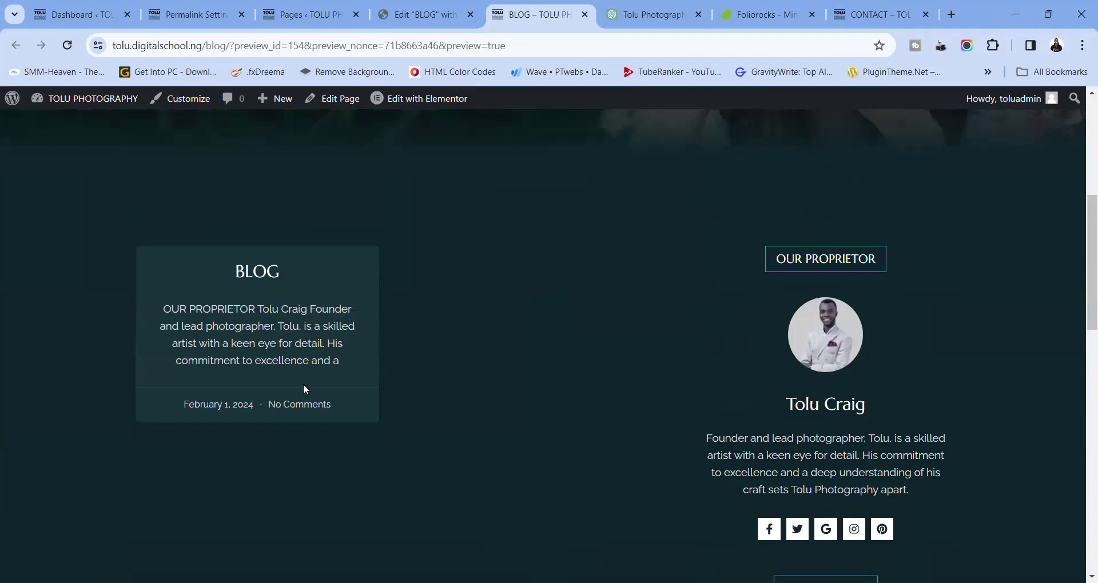
pyautogui.scroll(6, 323, 388)
pyautogui.scroll(-12, 322, 389)
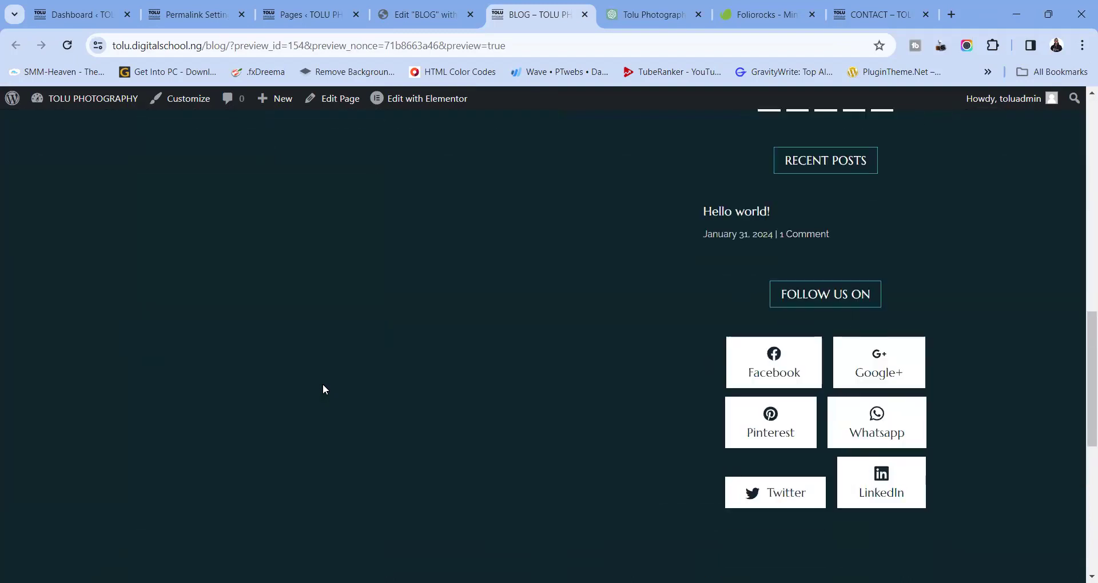
pyautogui.scroll(-5, 324, 390)
pyautogui.scroll(10, 324, 389)
pyautogui.scroll(7, 323, 389)
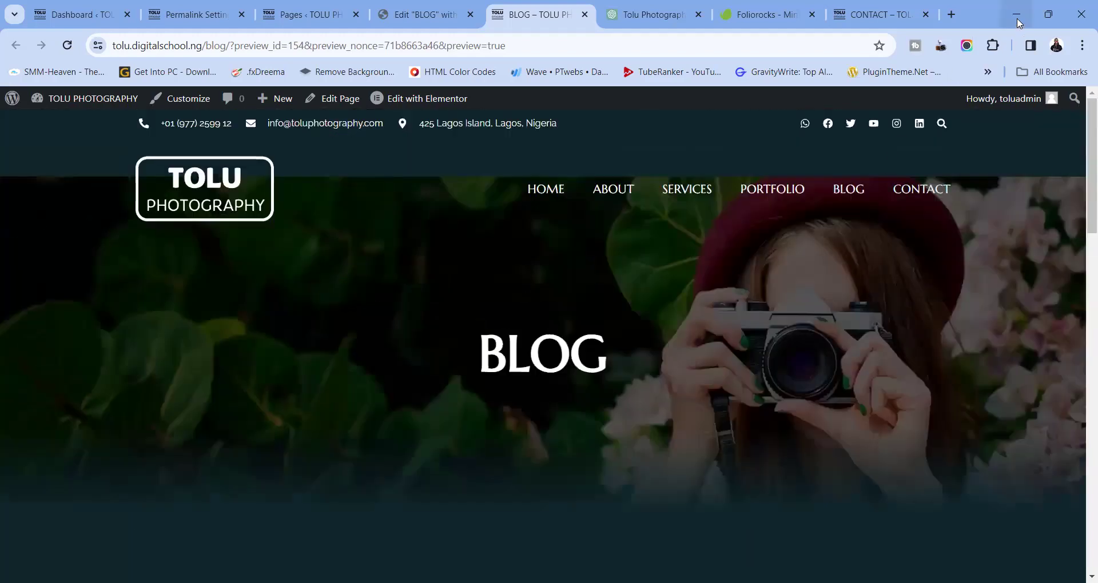
pyautogui.click(1050, 16)
pyautogui.click(420, 17)
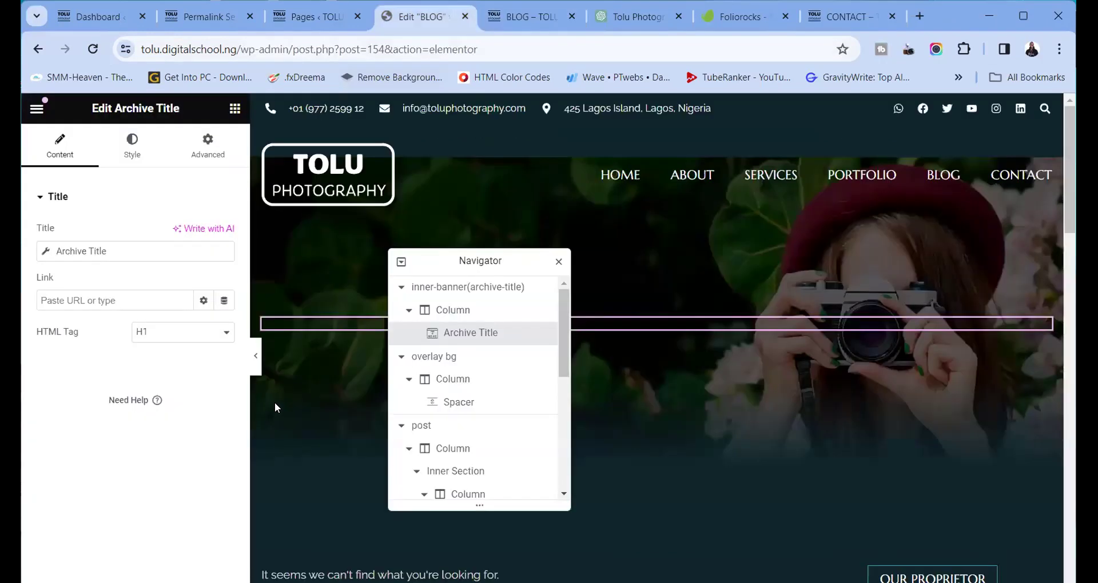
# Close the BLOG editor and preview, returning to the All Pages list of 14 pages
pyautogui.click(1035, 15)
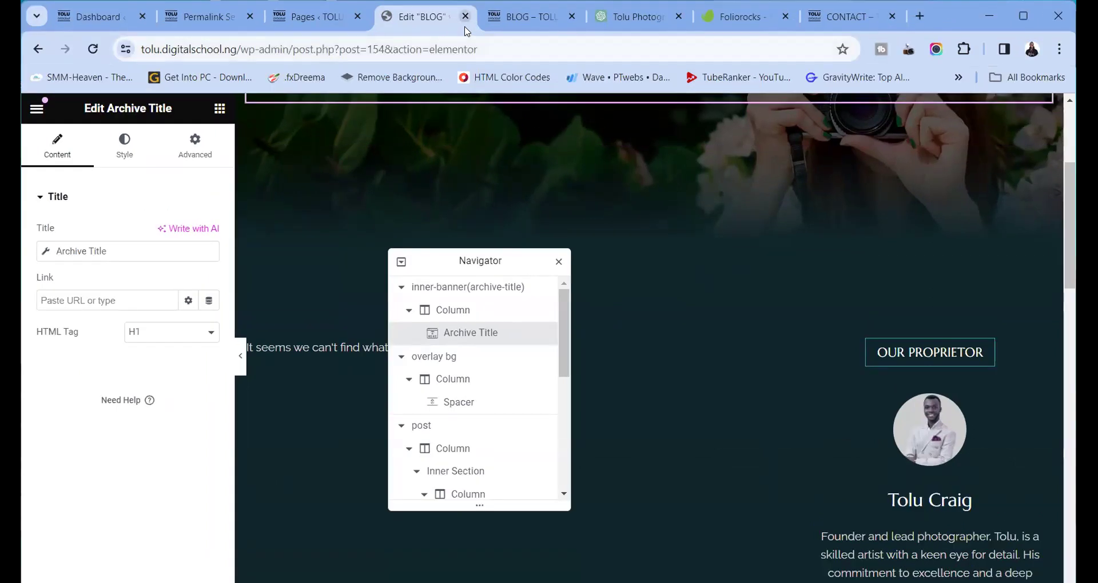
pyautogui.click(470, 15)
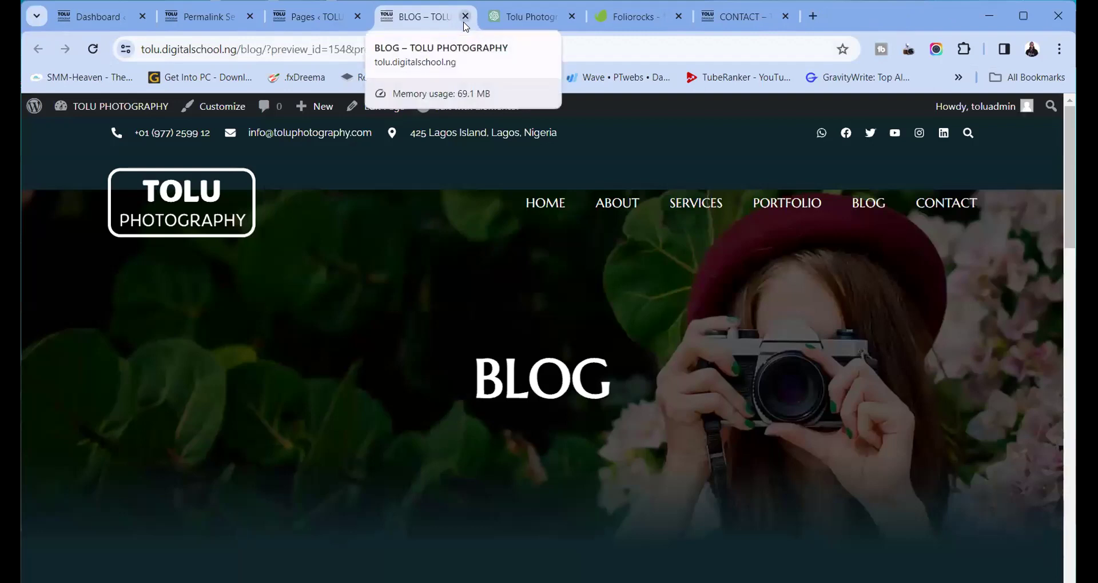
pyautogui.click(471, 16)
pyautogui.click(319, 21)
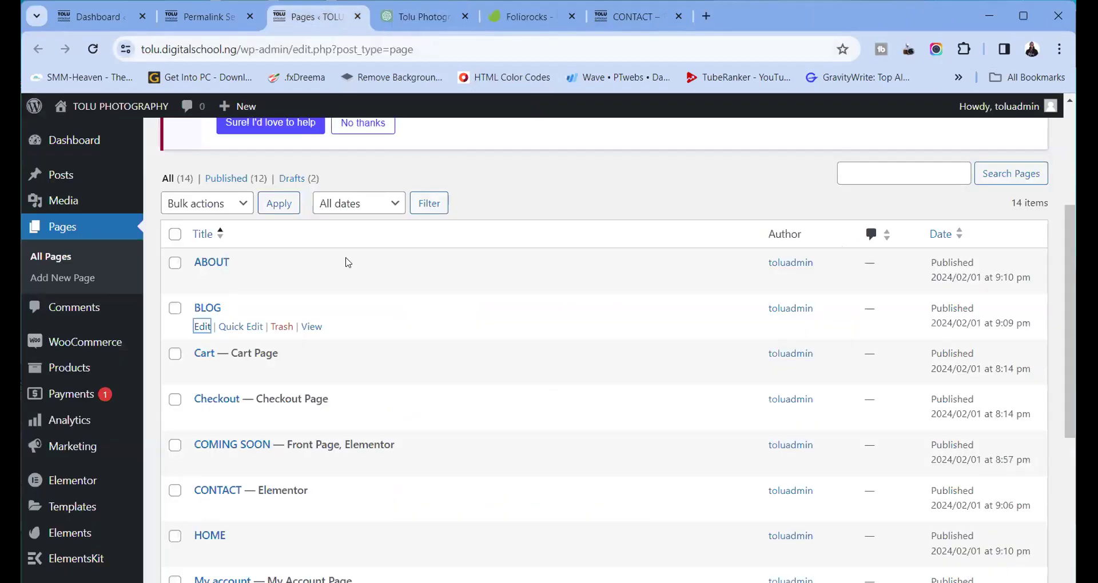
pyautogui.scroll(-5, 351, 280)
pyautogui.scroll(8, 351, 280)
pyautogui.scroll(-7, 352, 281)
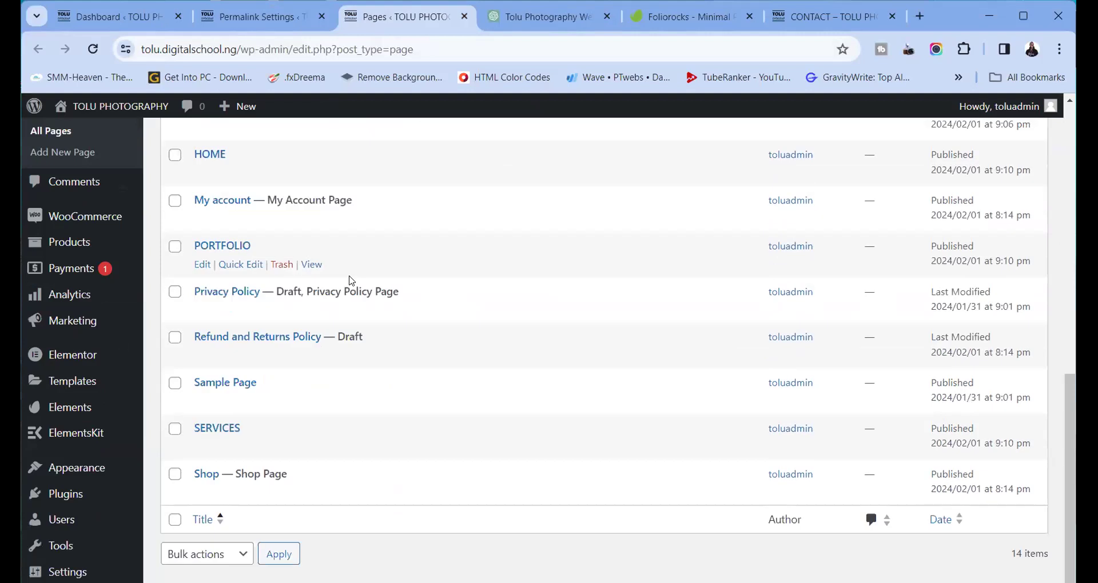
pyautogui.scroll(10, 351, 280)
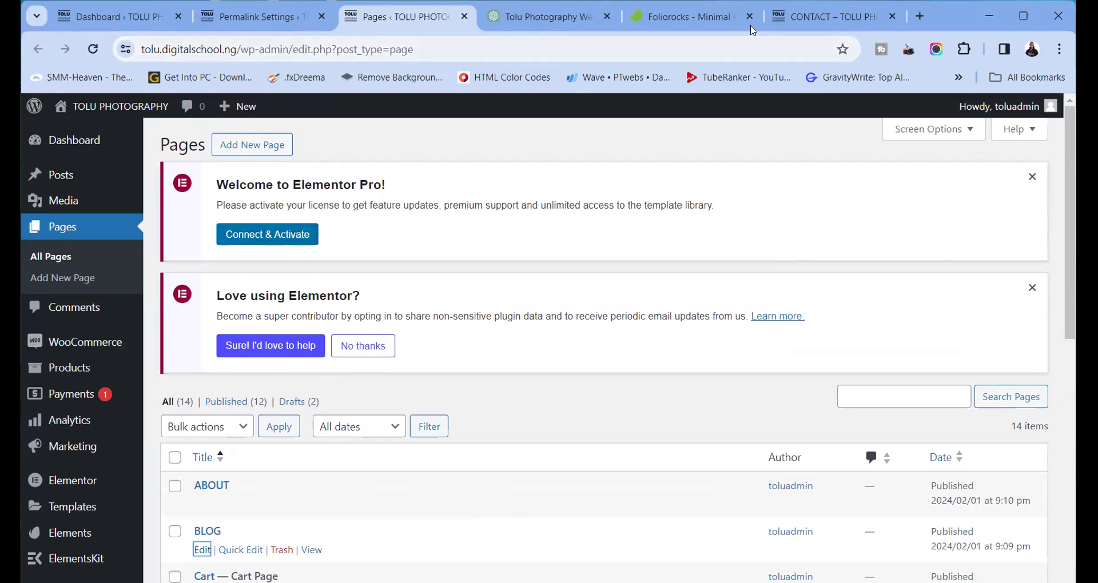
# Reload the CONTACT page to show its Contact Us heading, then follow the header's CONTACT link
pyautogui.click(790, 20)
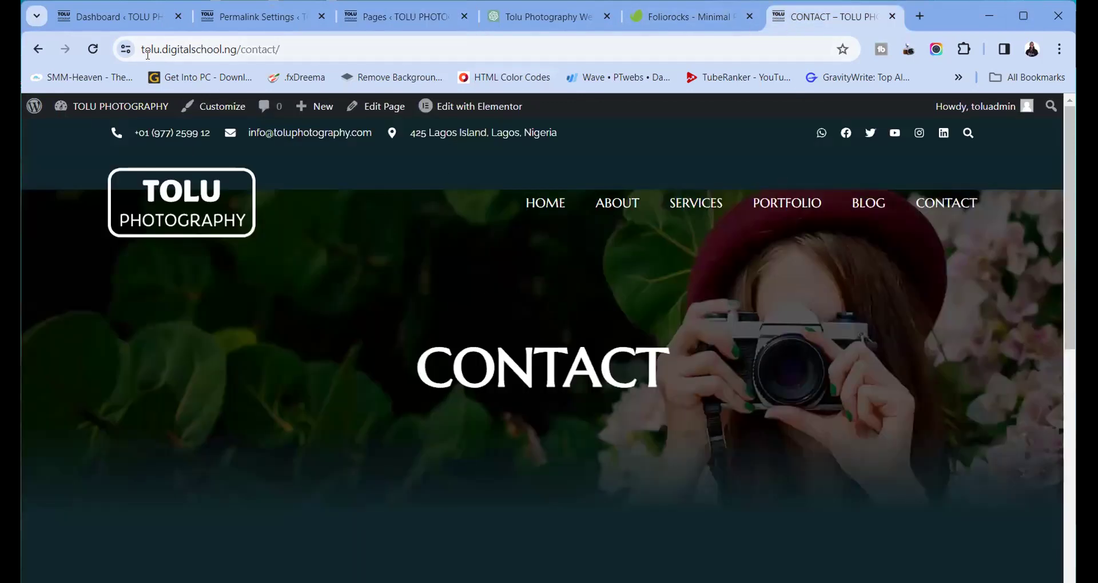
pyautogui.click(92, 49)
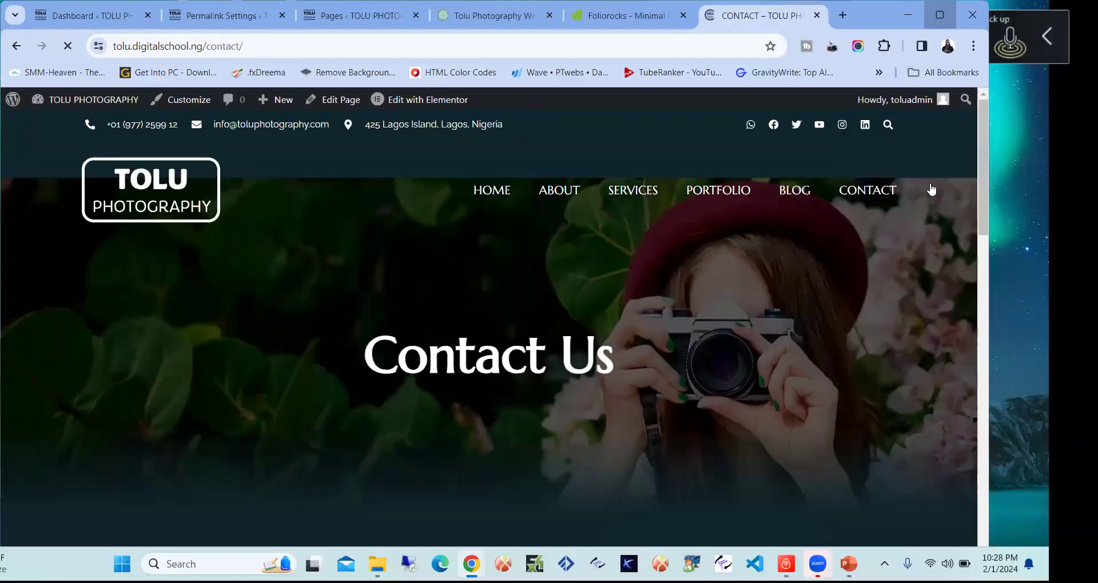
pyautogui.press('super+Up')
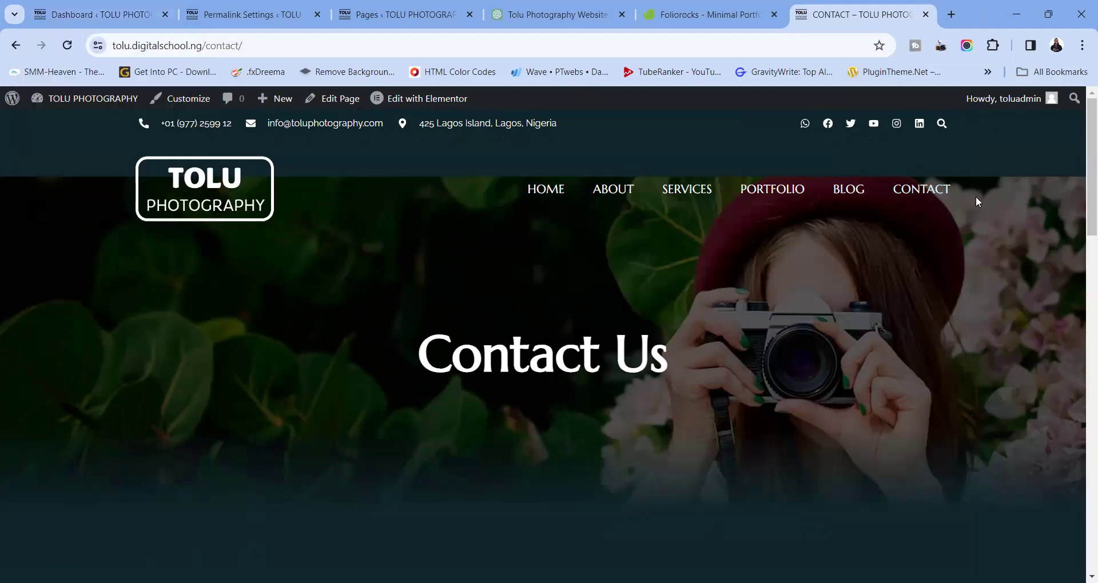
pyautogui.click(934, 193)
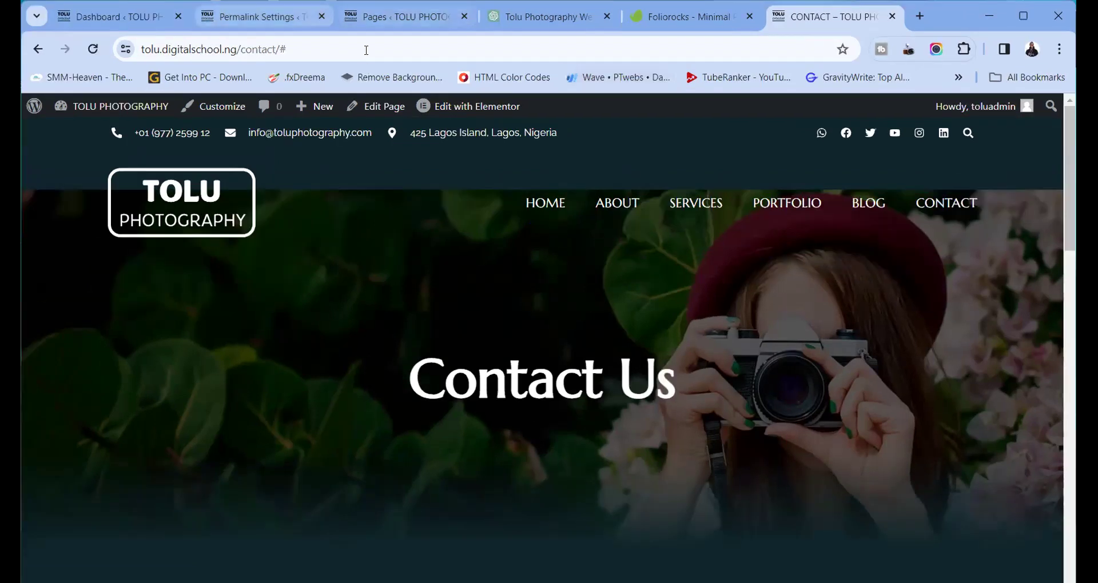
# Add the BLOG and CONTACT pages to MAIN MENU
pyautogui.click(260, 16)
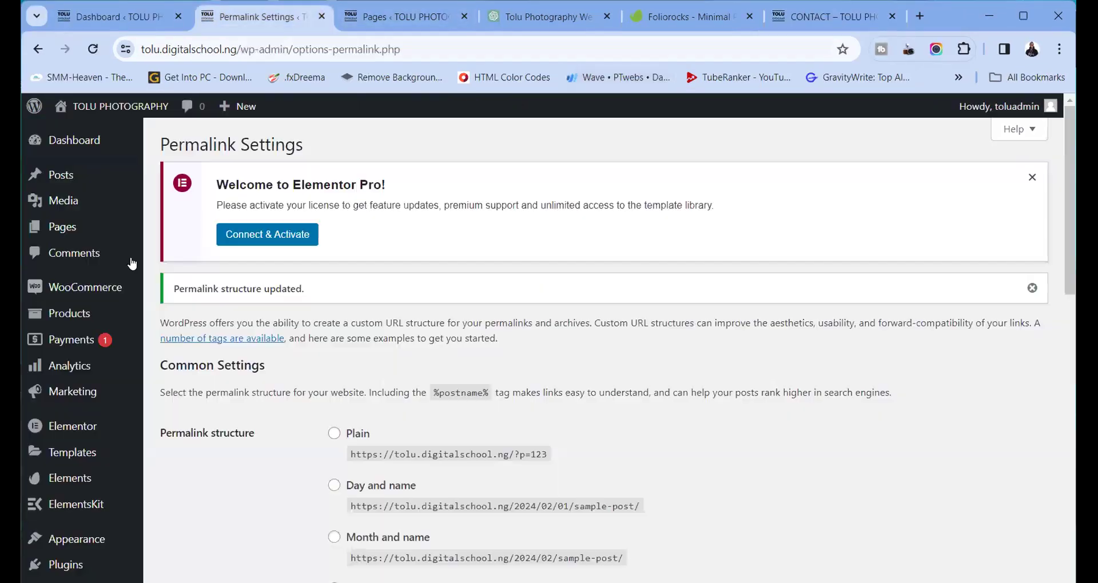
pyautogui.moveTo(136, 540)
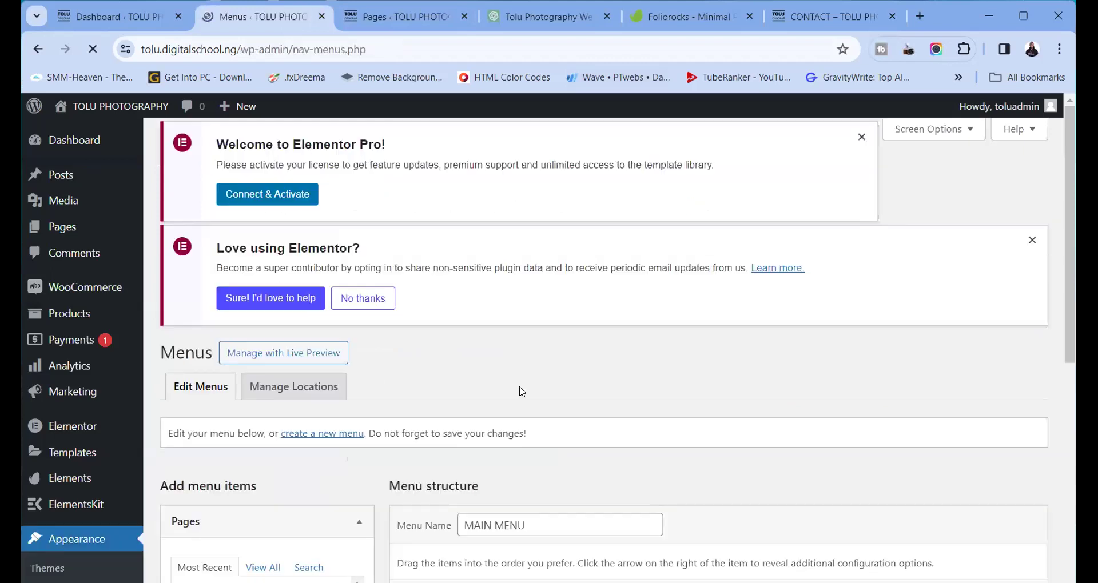
pyautogui.scroll(-8, 522, 392)
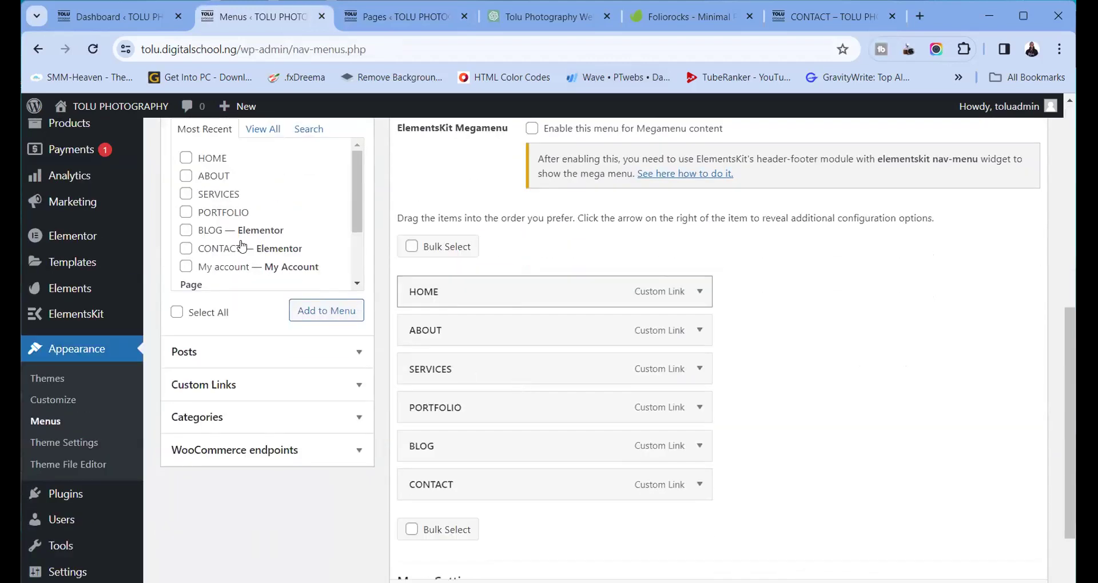
pyautogui.scroll(-2, 201, 178)
pyautogui.scroll(1, 202, 183)
pyautogui.scroll(-1, 201, 183)
pyautogui.scroll(2, 197, 217)
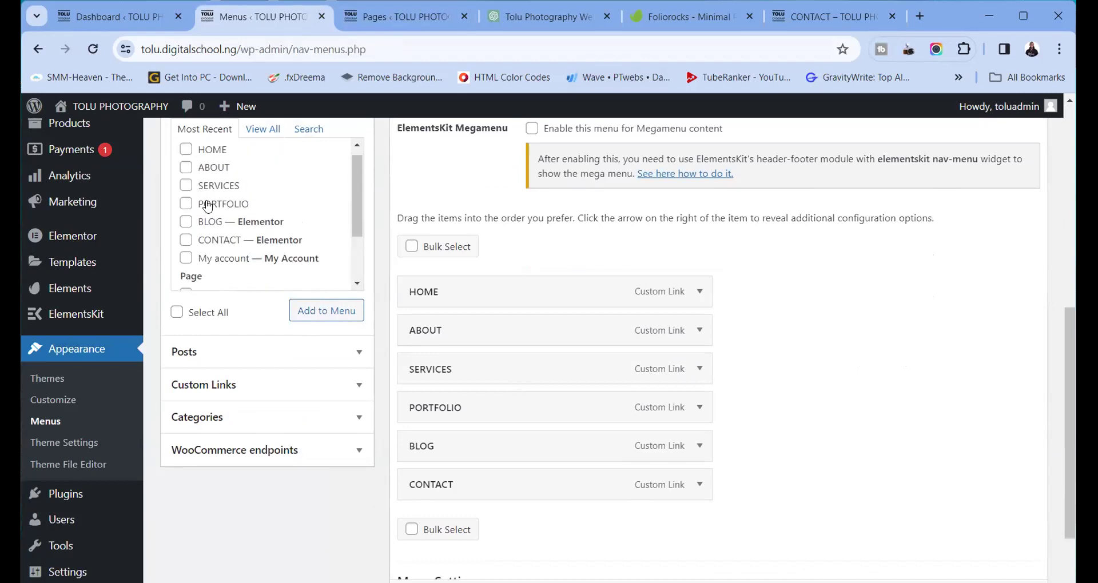
pyautogui.click(185, 240)
pyautogui.click(186, 222)
pyautogui.click(292, 313)
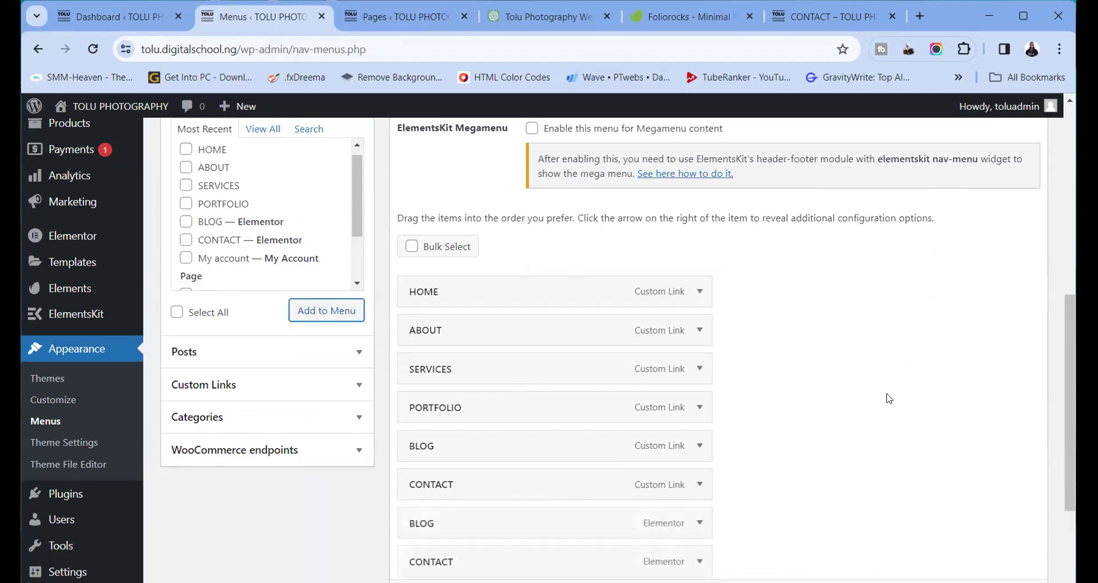
# Inspect the placeholder BLOG and CONTACT custom links, whose URLs are just '#'
pyautogui.scroll(-2, 897, 404)
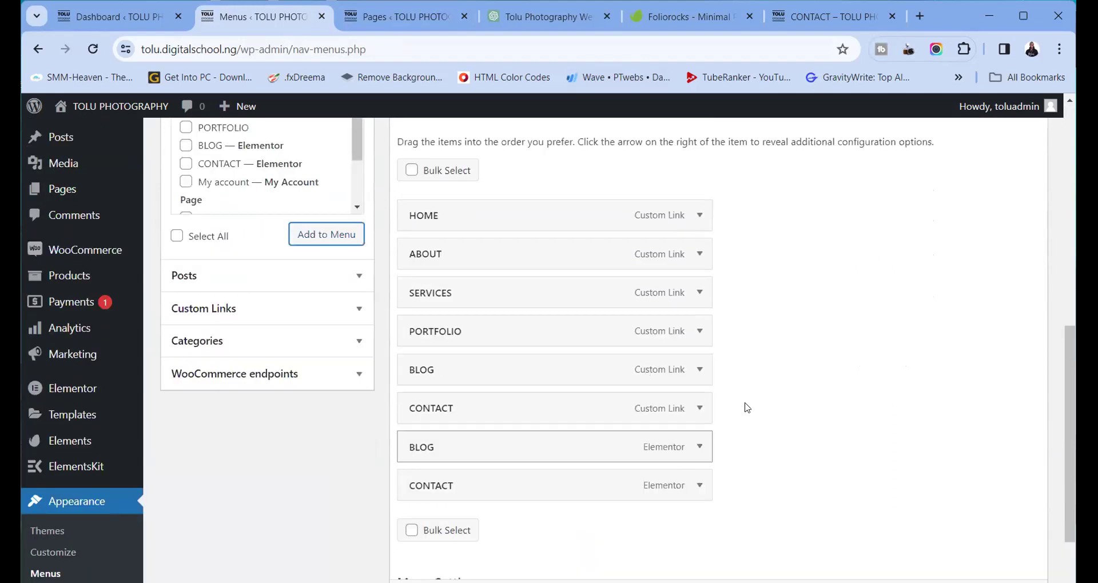
pyautogui.click(700, 371)
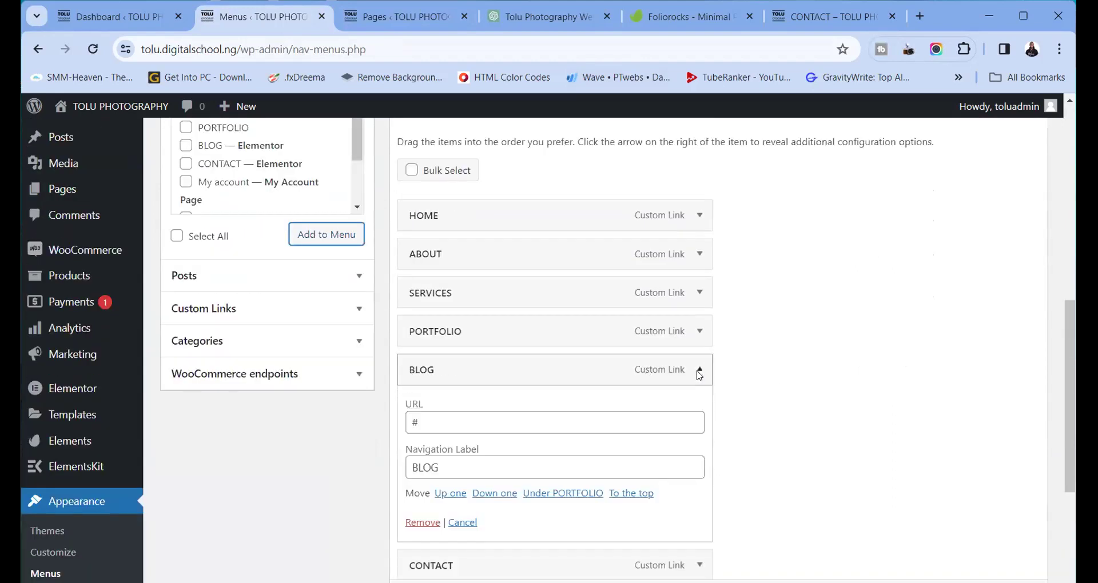
pyautogui.moveTo(420, 424); pyautogui.dragTo(405, 429)
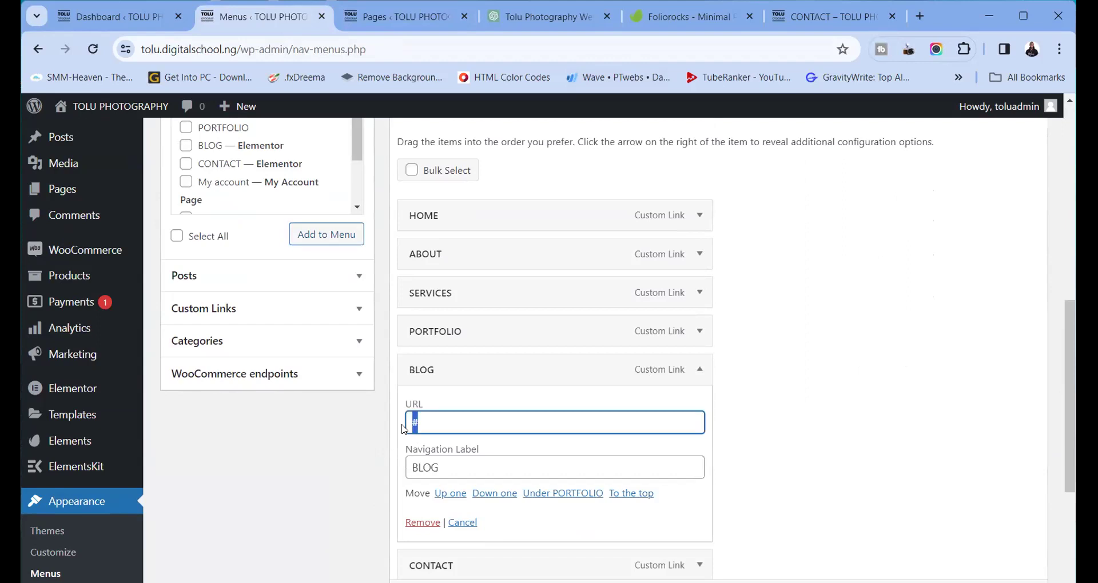
pyautogui.click(701, 374)
pyautogui.click(700, 408)
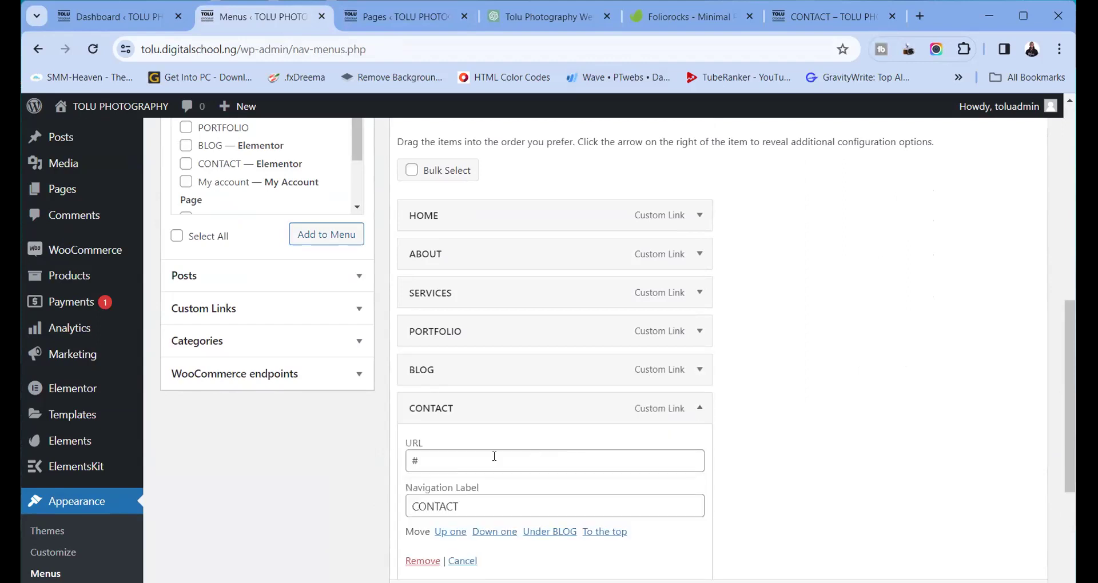
pyautogui.moveTo(433, 459); pyautogui.dragTo(406, 460)
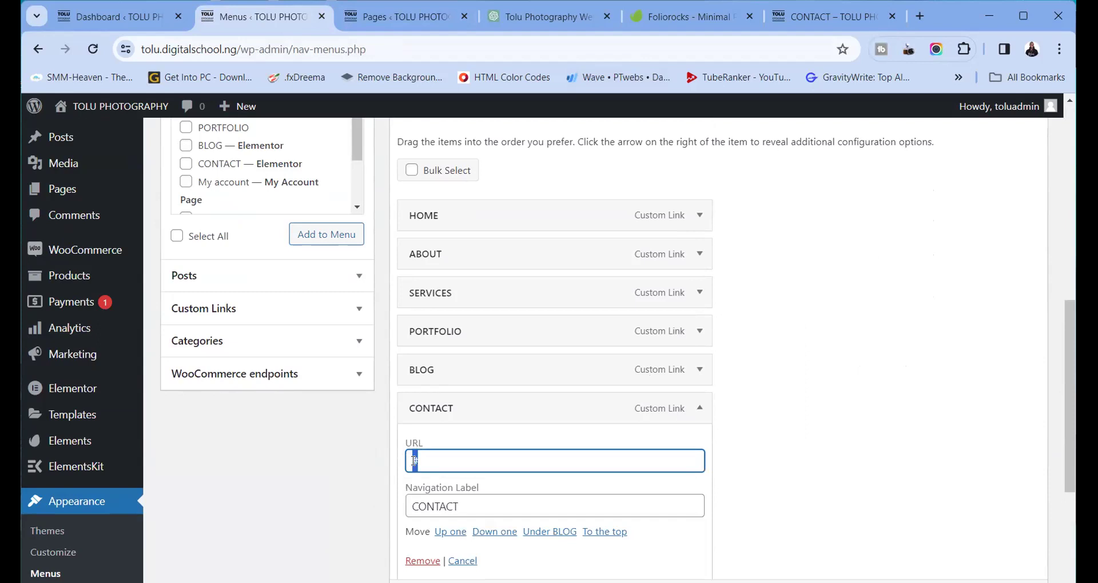
pyautogui.click(762, 389)
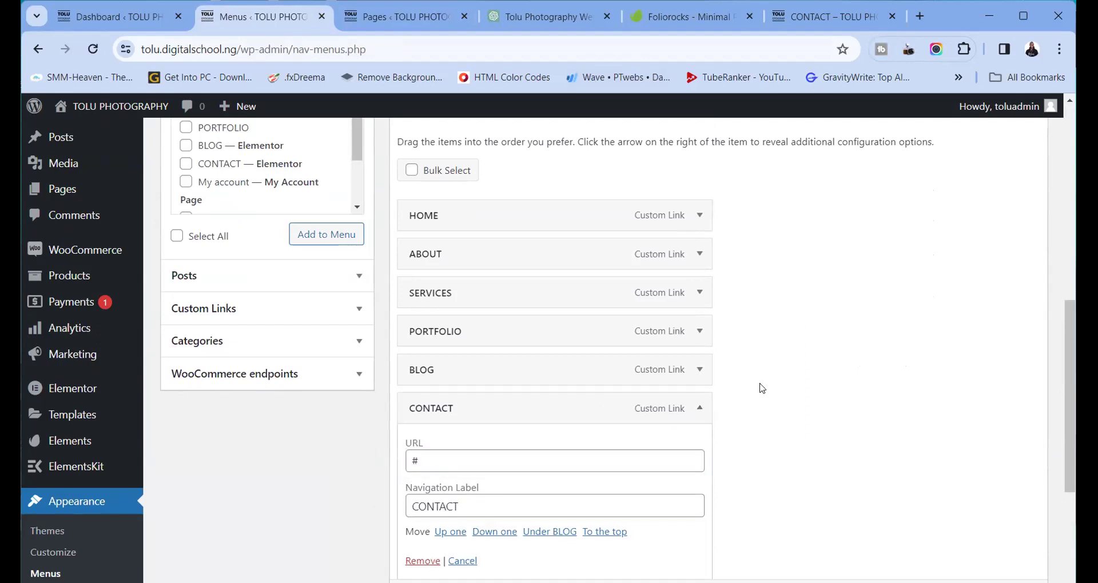
pyautogui.click(699, 410)
pyautogui.scroll(-3, 721, 395)
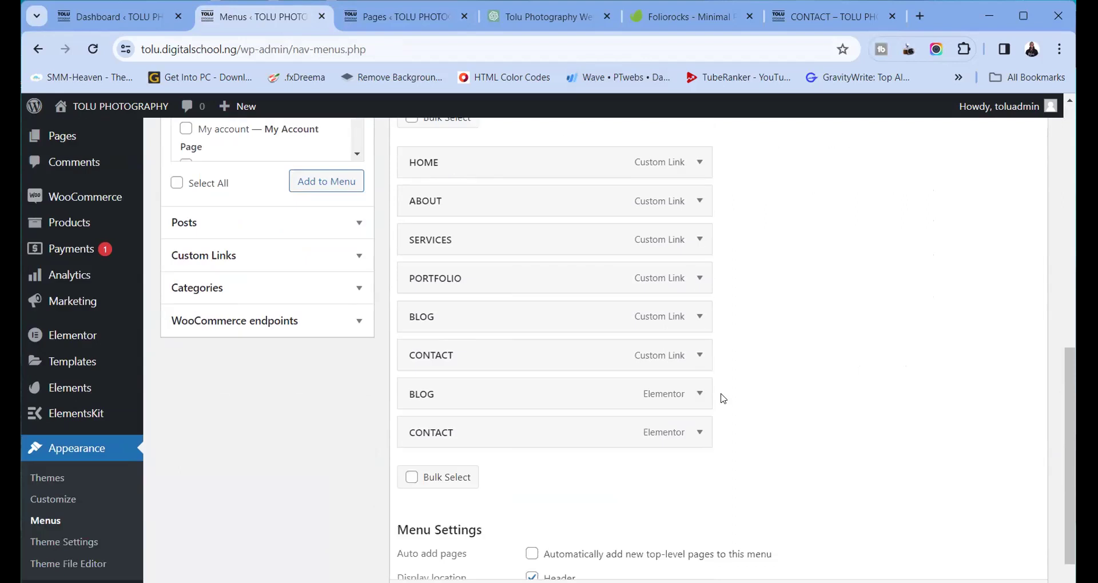
pyautogui.click(699, 334)
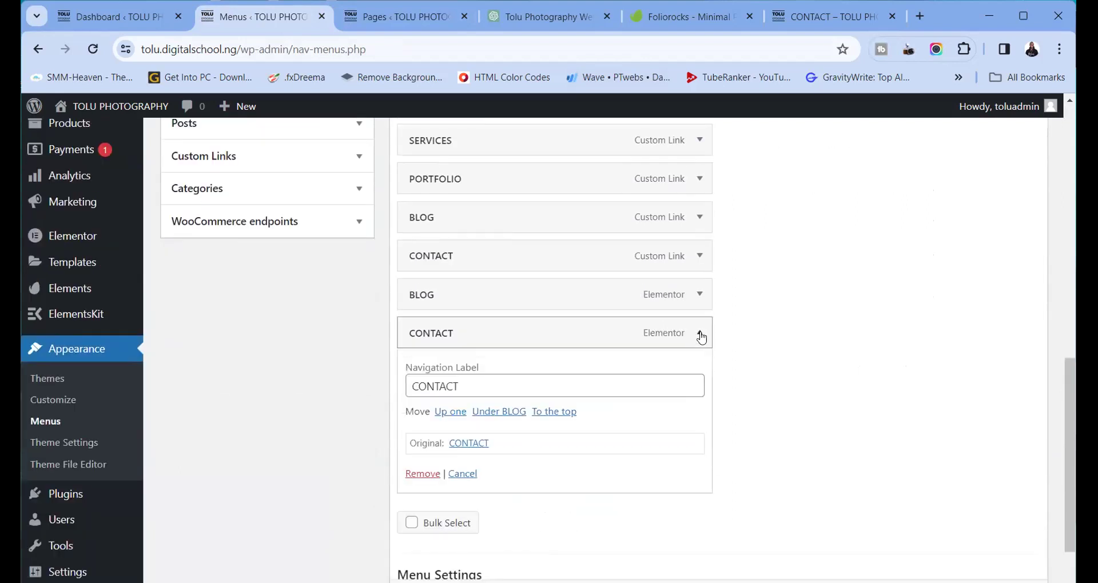
pyautogui.click(702, 336)
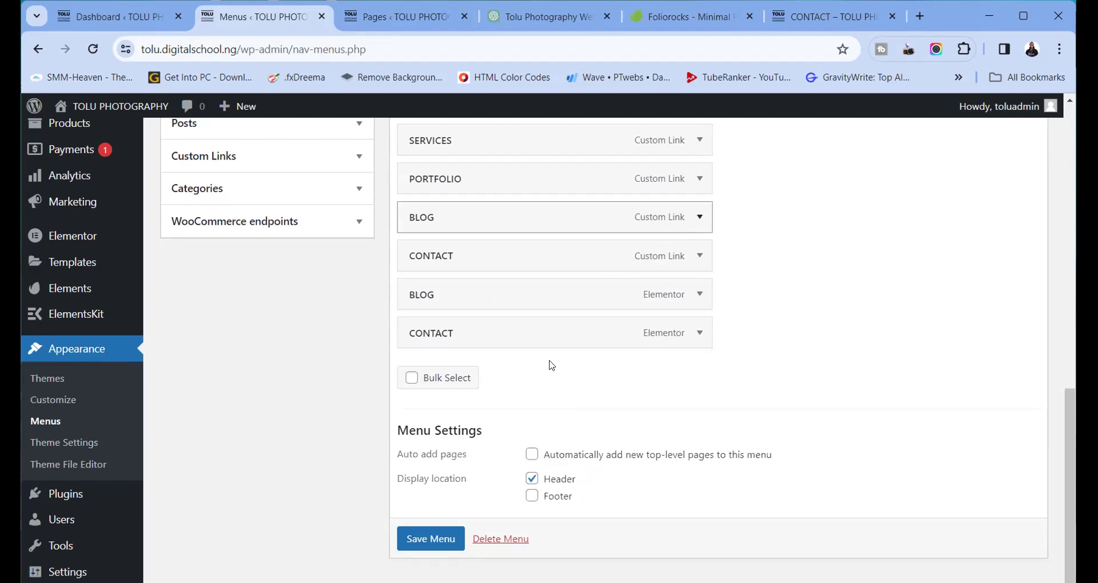
# Remove the placeholder BLOG and CONTACT custom links and save MAIN MENU
pyautogui.click(424, 372)
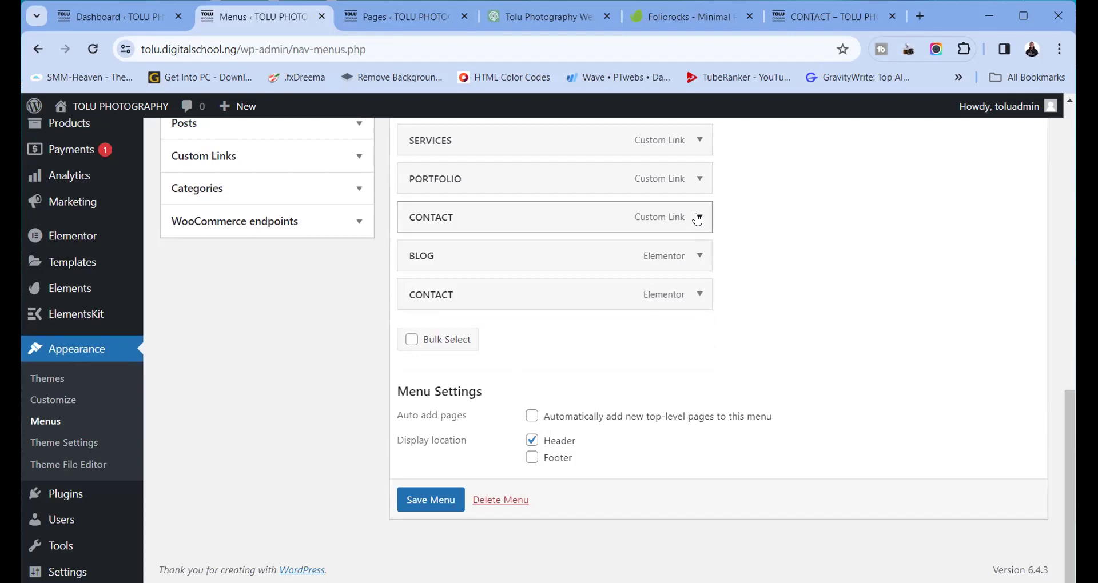
pyautogui.click(698, 218)
pyautogui.click(416, 367)
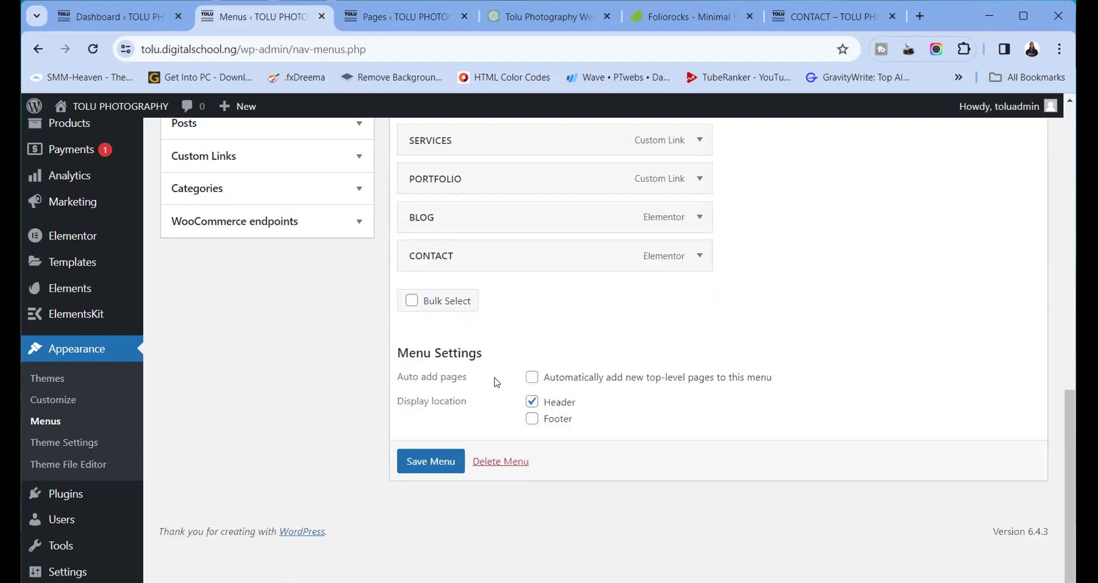
pyautogui.click(431, 466)
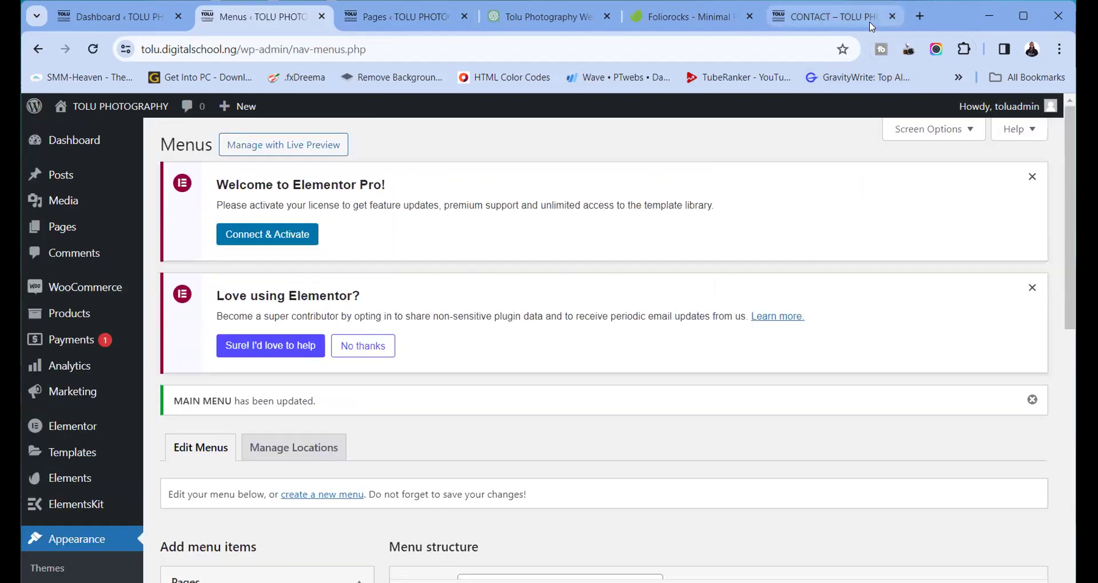
# Reload the contact page without the trailing '#', then test the header's BLOG and PORTFOLIO links
pyautogui.click(835, 17)
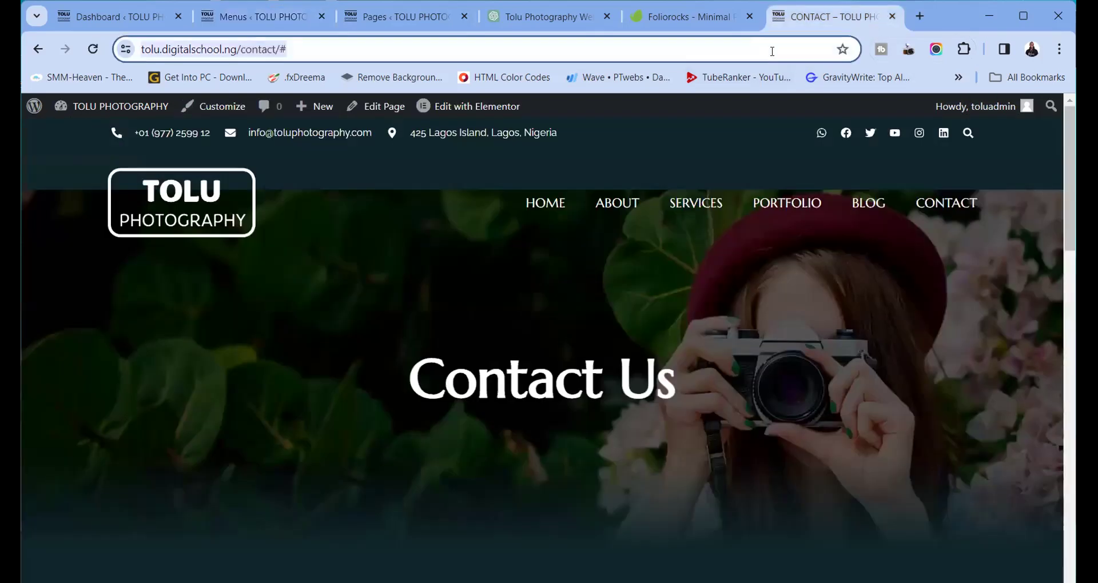
pyautogui.press('BackSpace')
pyautogui.press('Return')
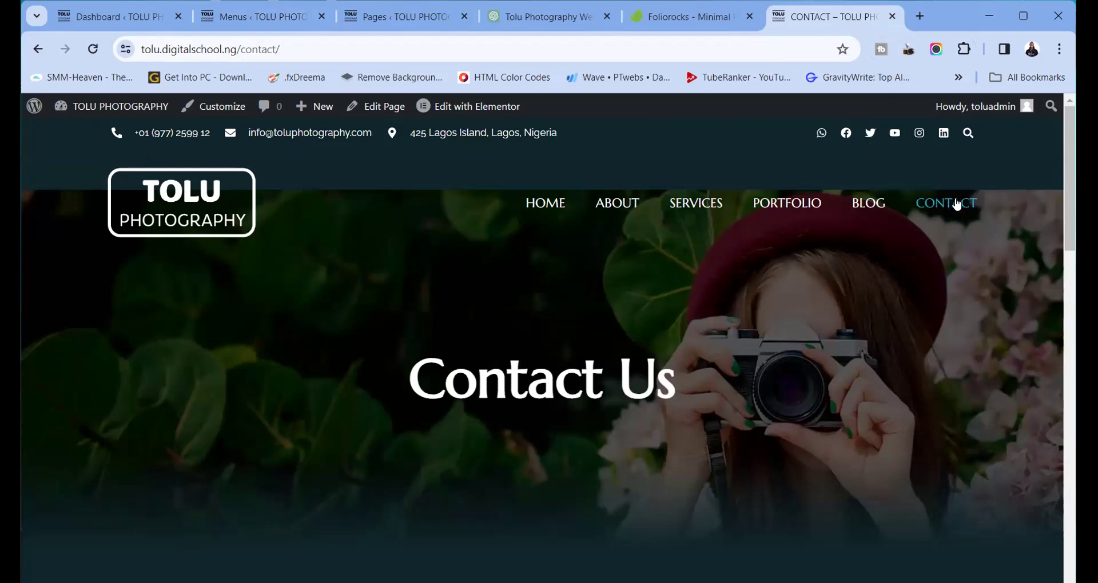
pyautogui.click(866, 204)
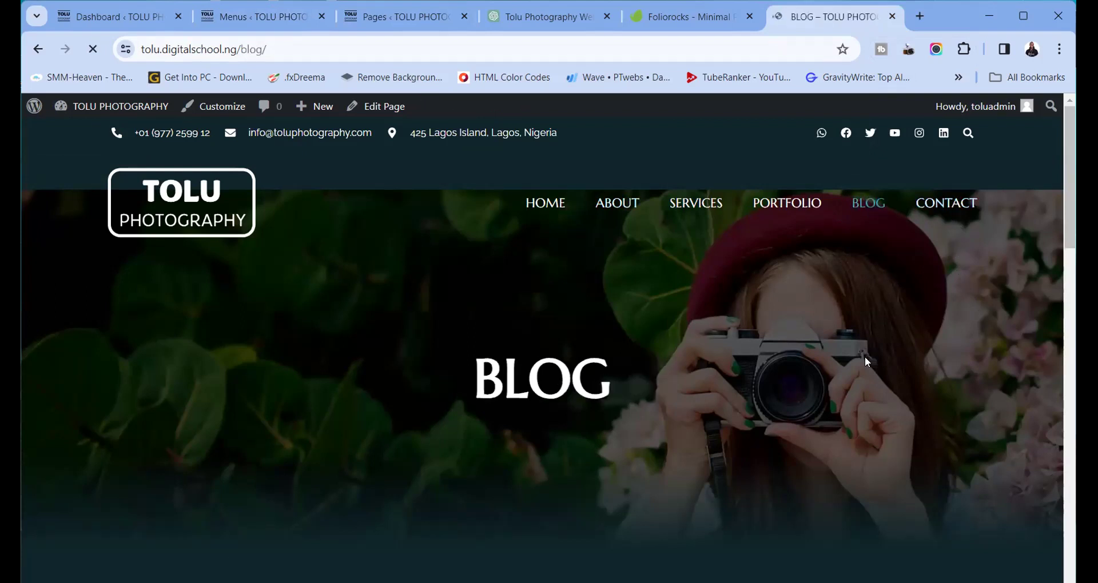
pyautogui.scroll(-8, 866, 357)
pyautogui.scroll(8, 871, 360)
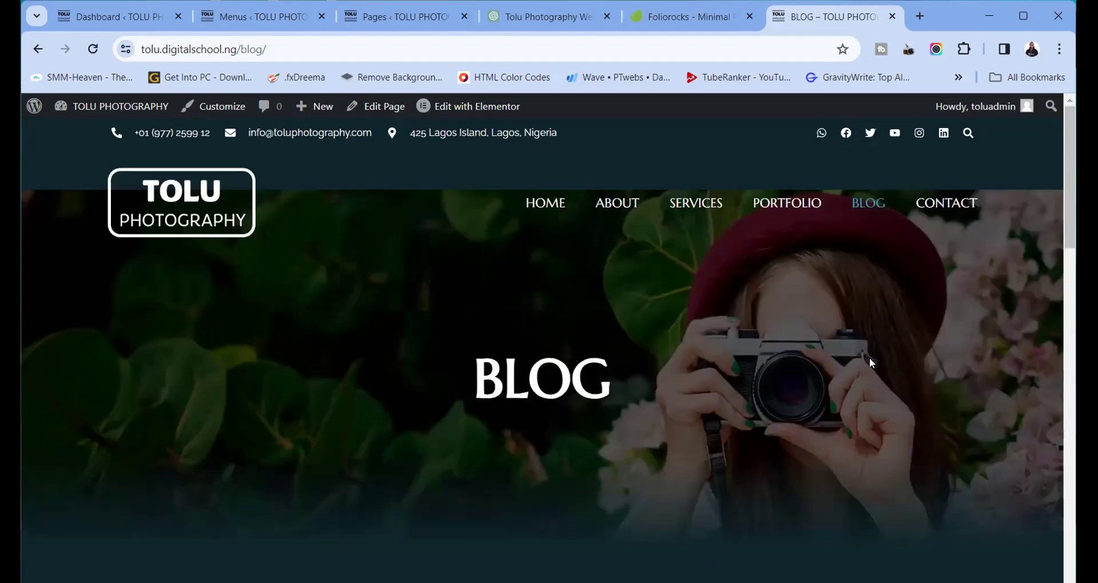
pyautogui.click(786, 201)
# Open the Contact Us page from the header's CONTACT link and review it
pyautogui.click(936, 239)
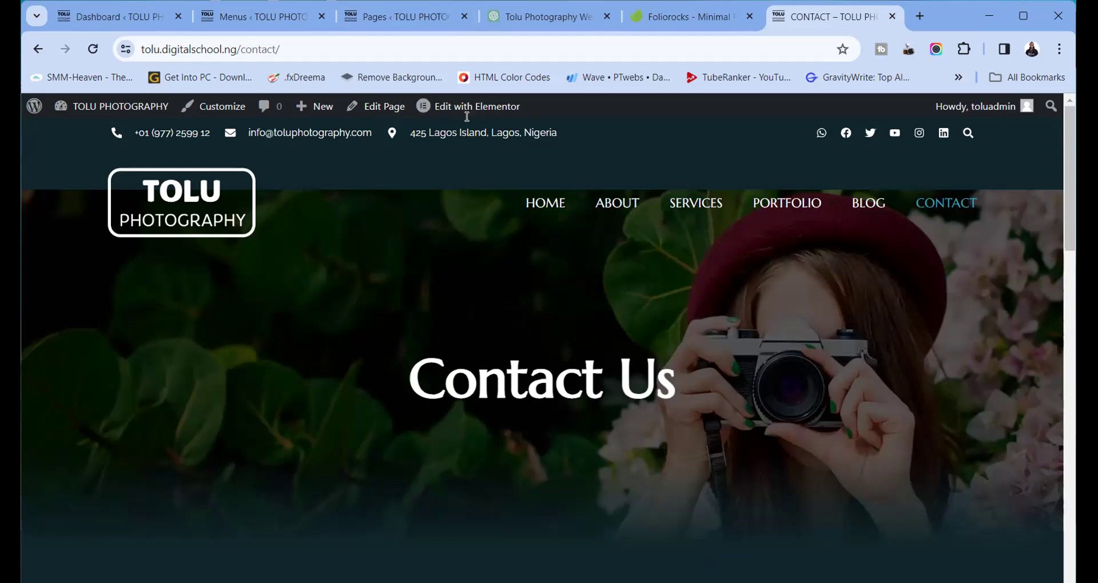
pyautogui.moveTo(467, 111)
pyautogui.scroll(-15, 778, 431)
pyautogui.scroll(5, 778, 431)
pyautogui.scroll(10, 787, 392)
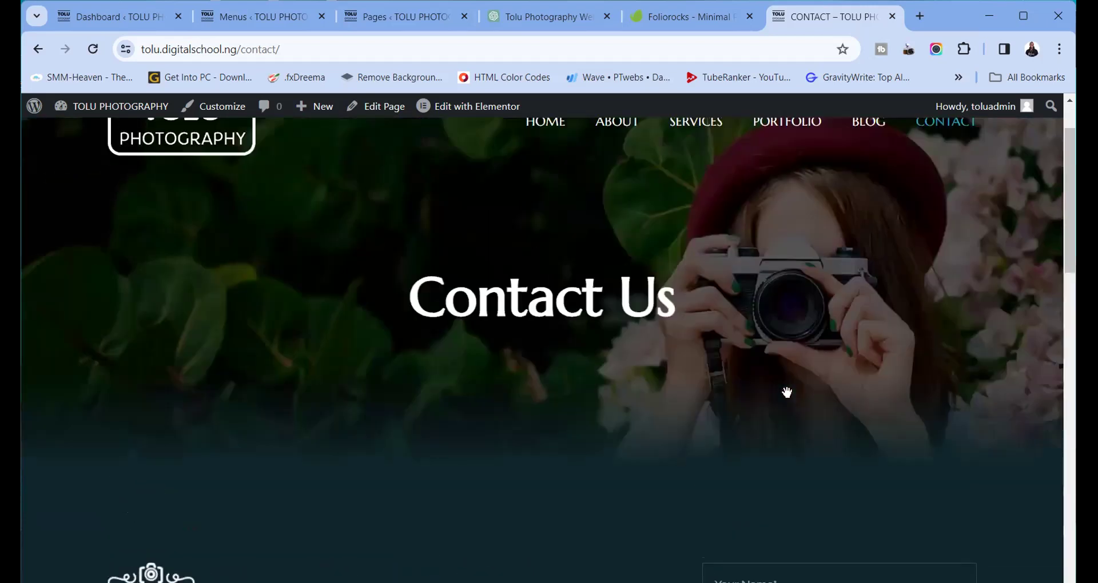
pyautogui.scroll(-15, 708, 243)
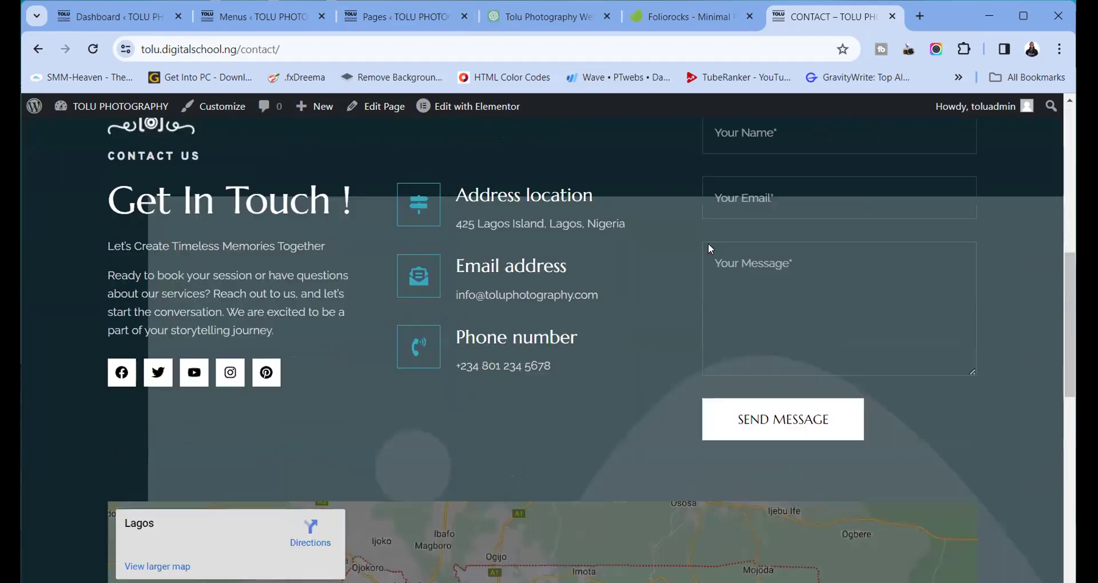
pyautogui.scroll(13, 708, 243)
pyautogui.scroll(3, 708, 243)
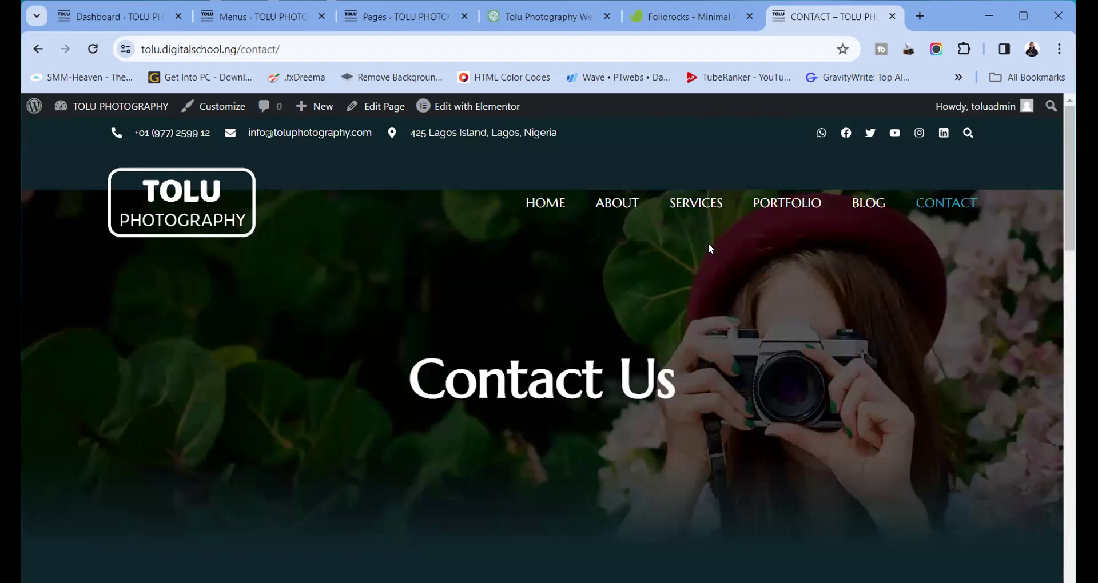